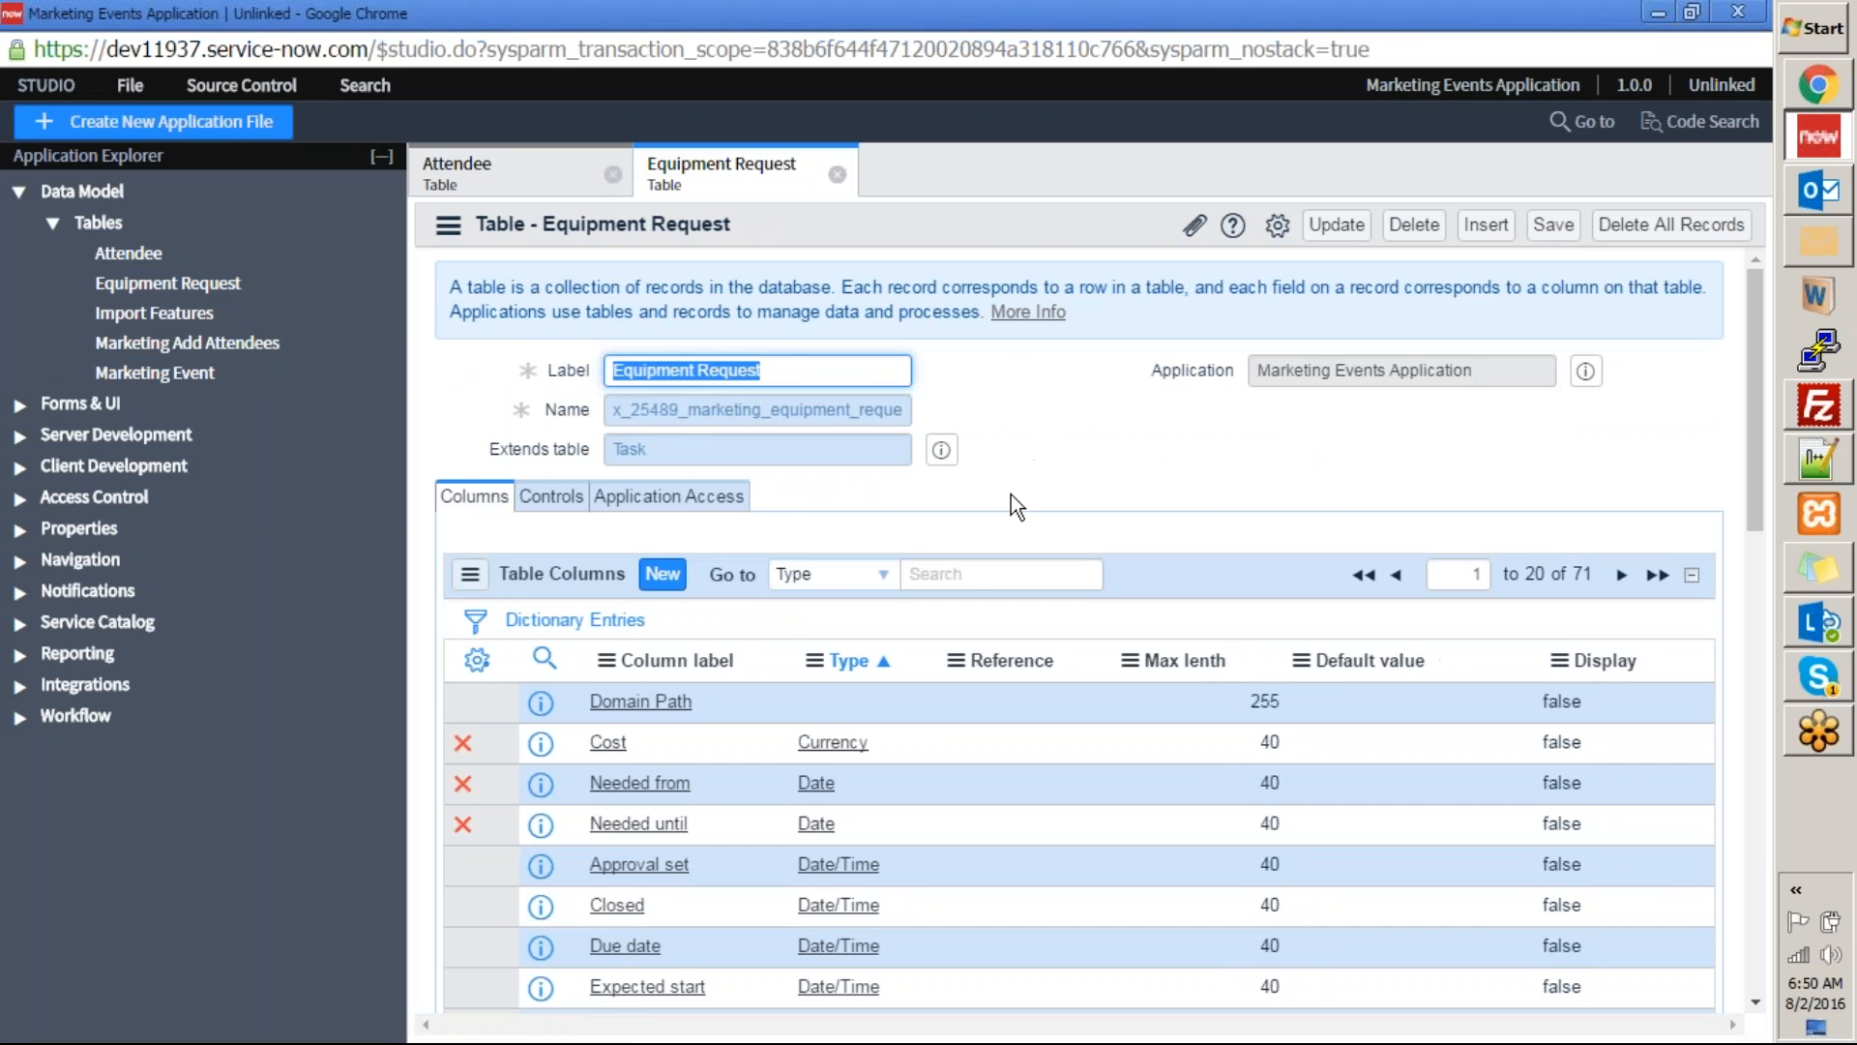
Examine the Equipment Request table's definition, including the table it extends and its column labels and types.
scroll(1008, 496, down, 5)
scroll(867, 675, up, 4)
scroll(758, 754, up, 2)
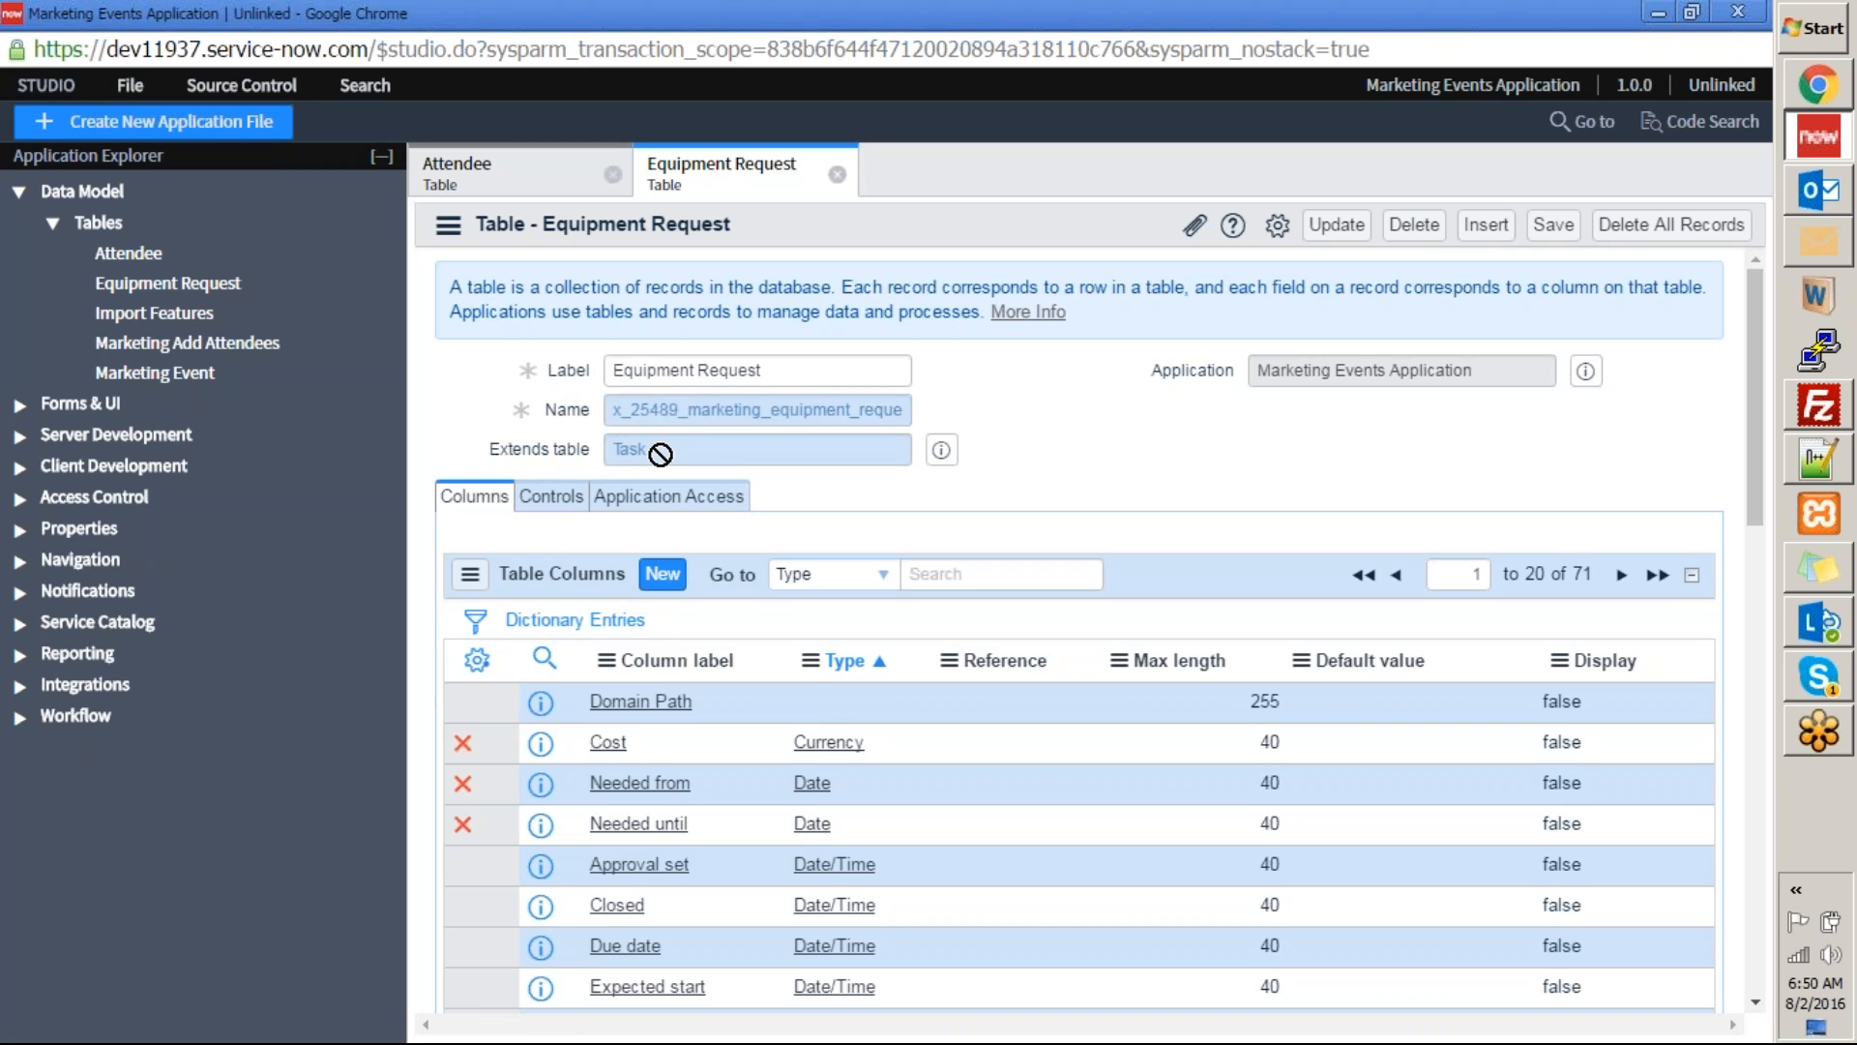
scroll(651, 456, down, 3)
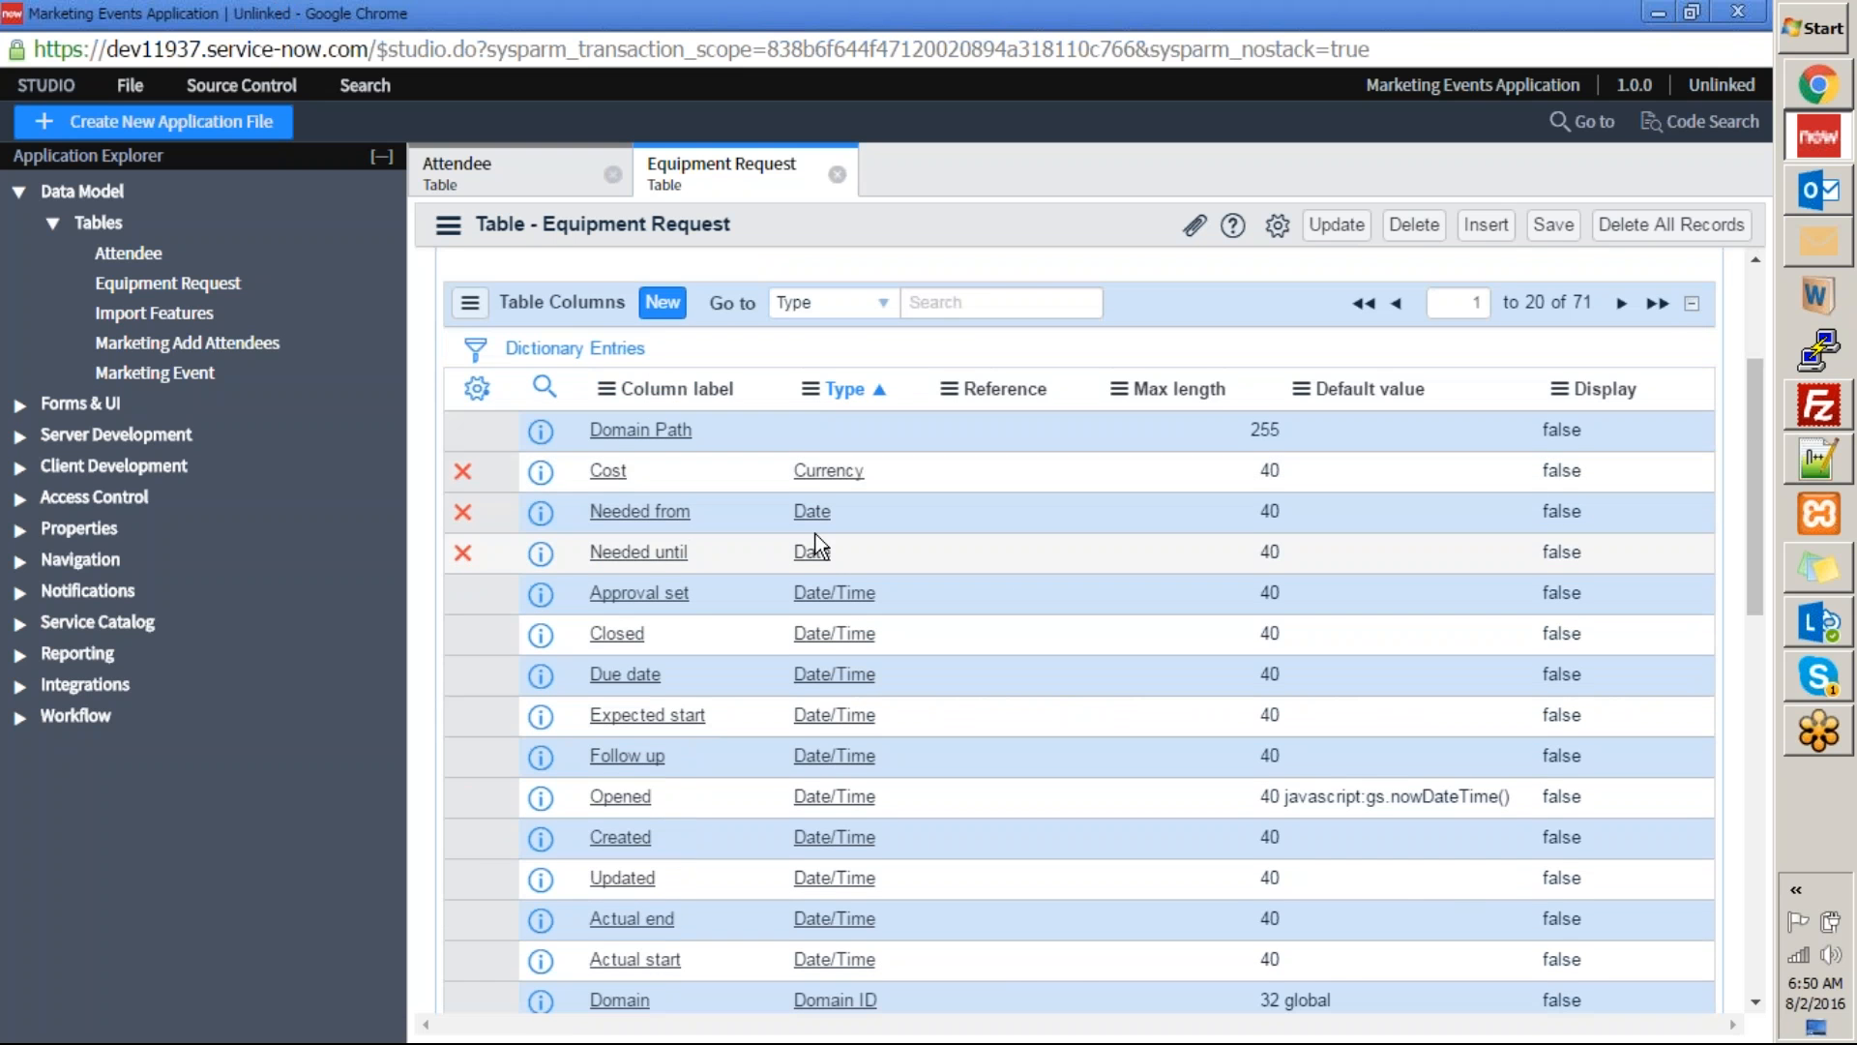
scroll(822, 536, down, 10)
scroll(827, 522, up, 8)
scroll(826, 499, up, 3)
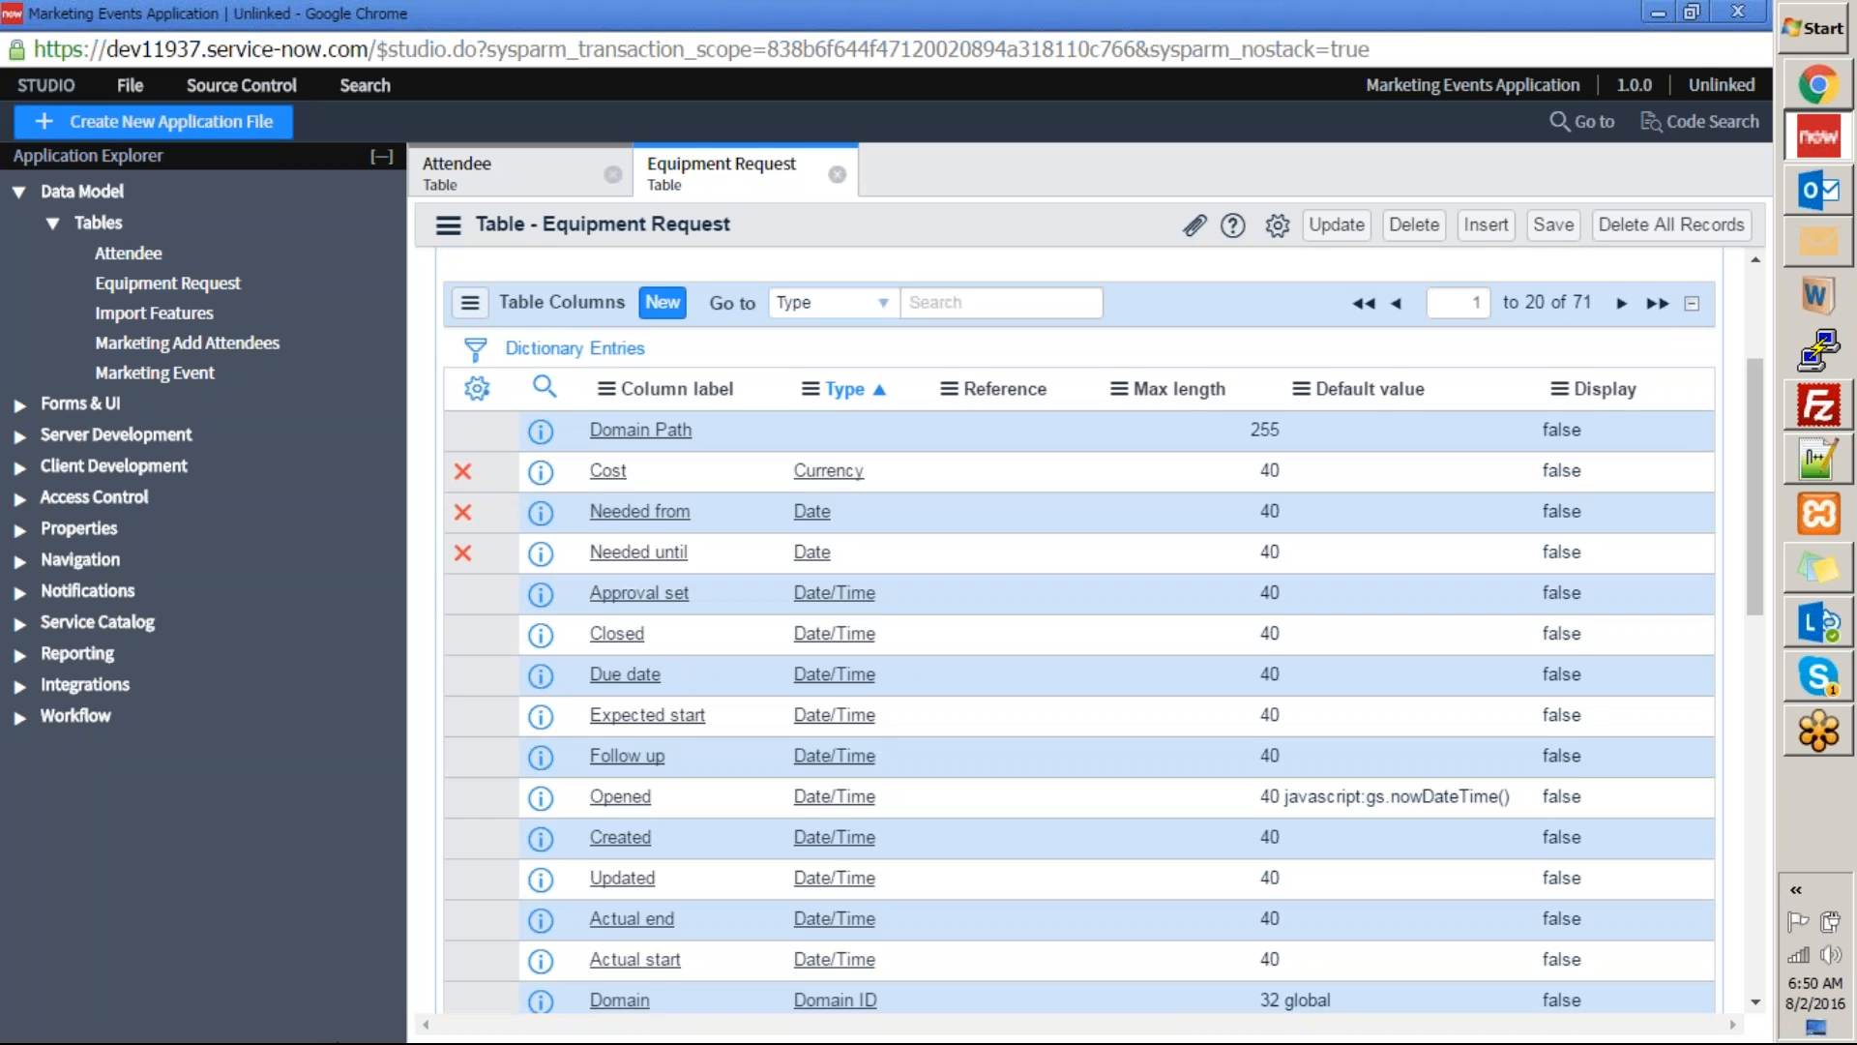
scroll(561, 339, up, 3)
scroll(561, 339, down, 3)
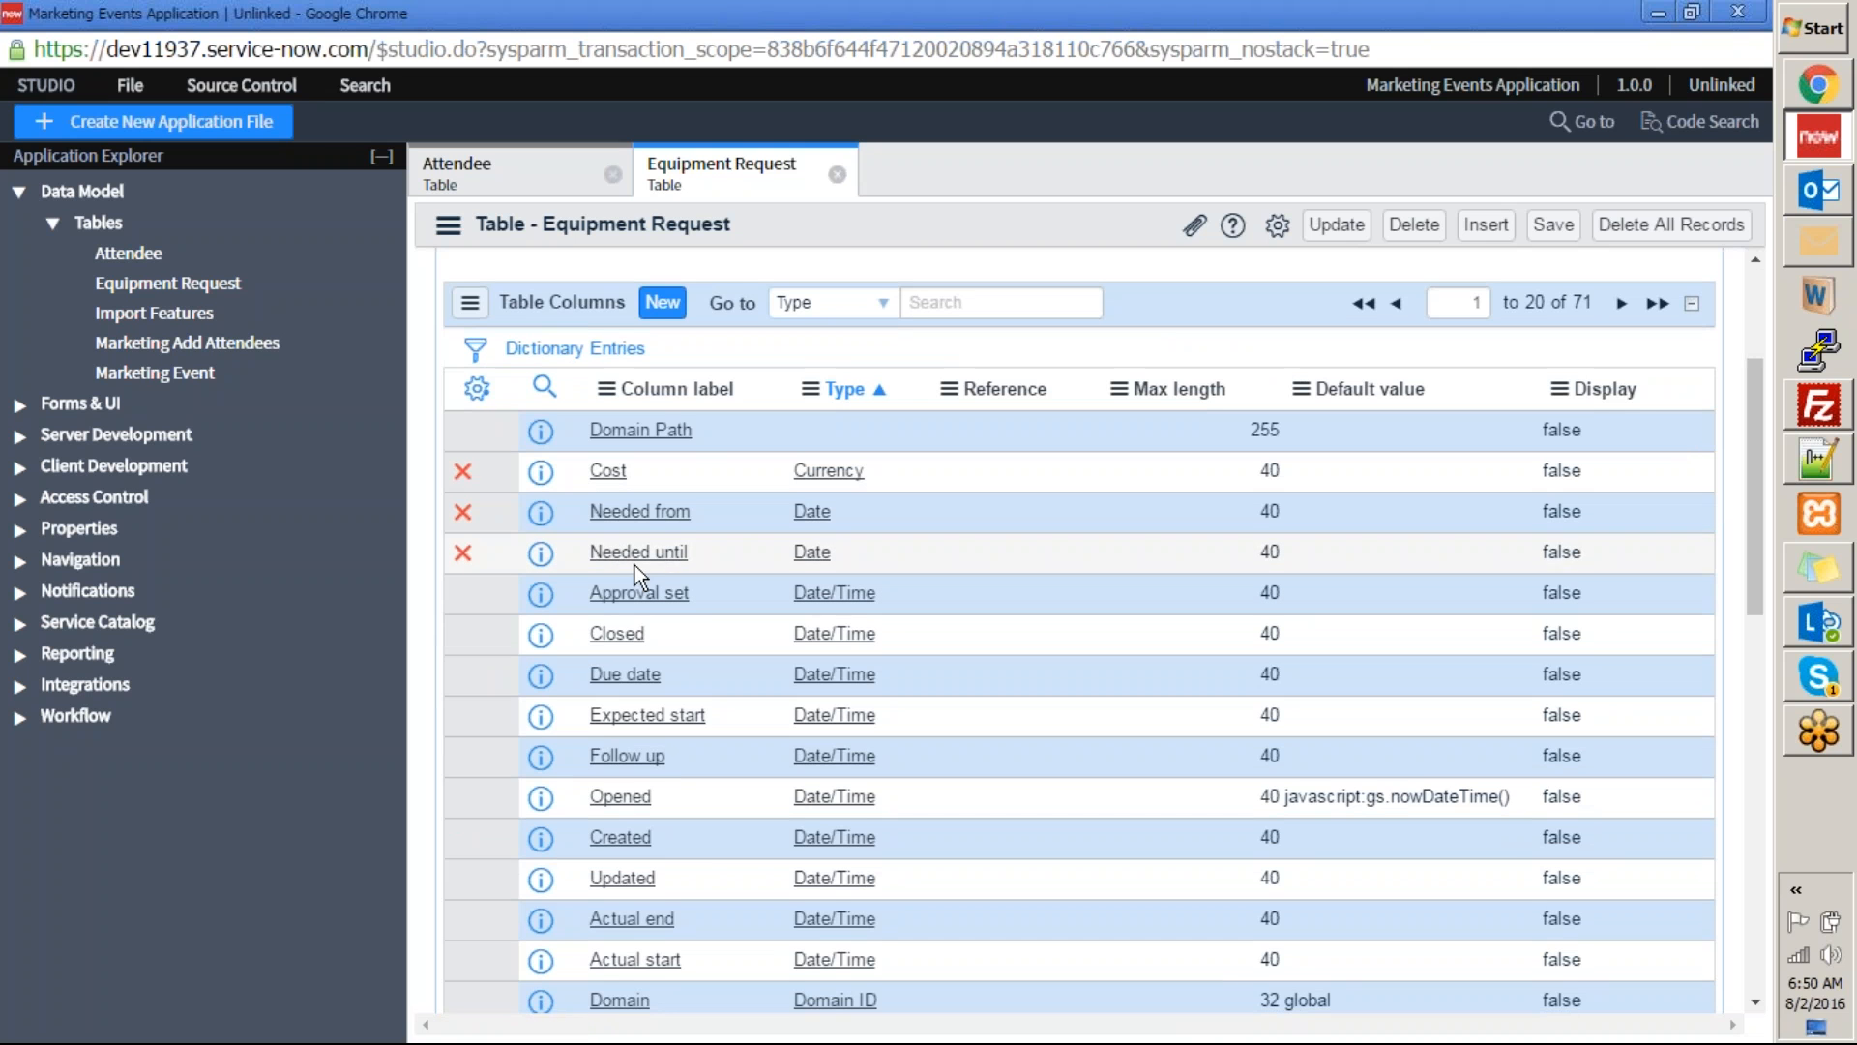
scroll(1024, 821, down, 5)
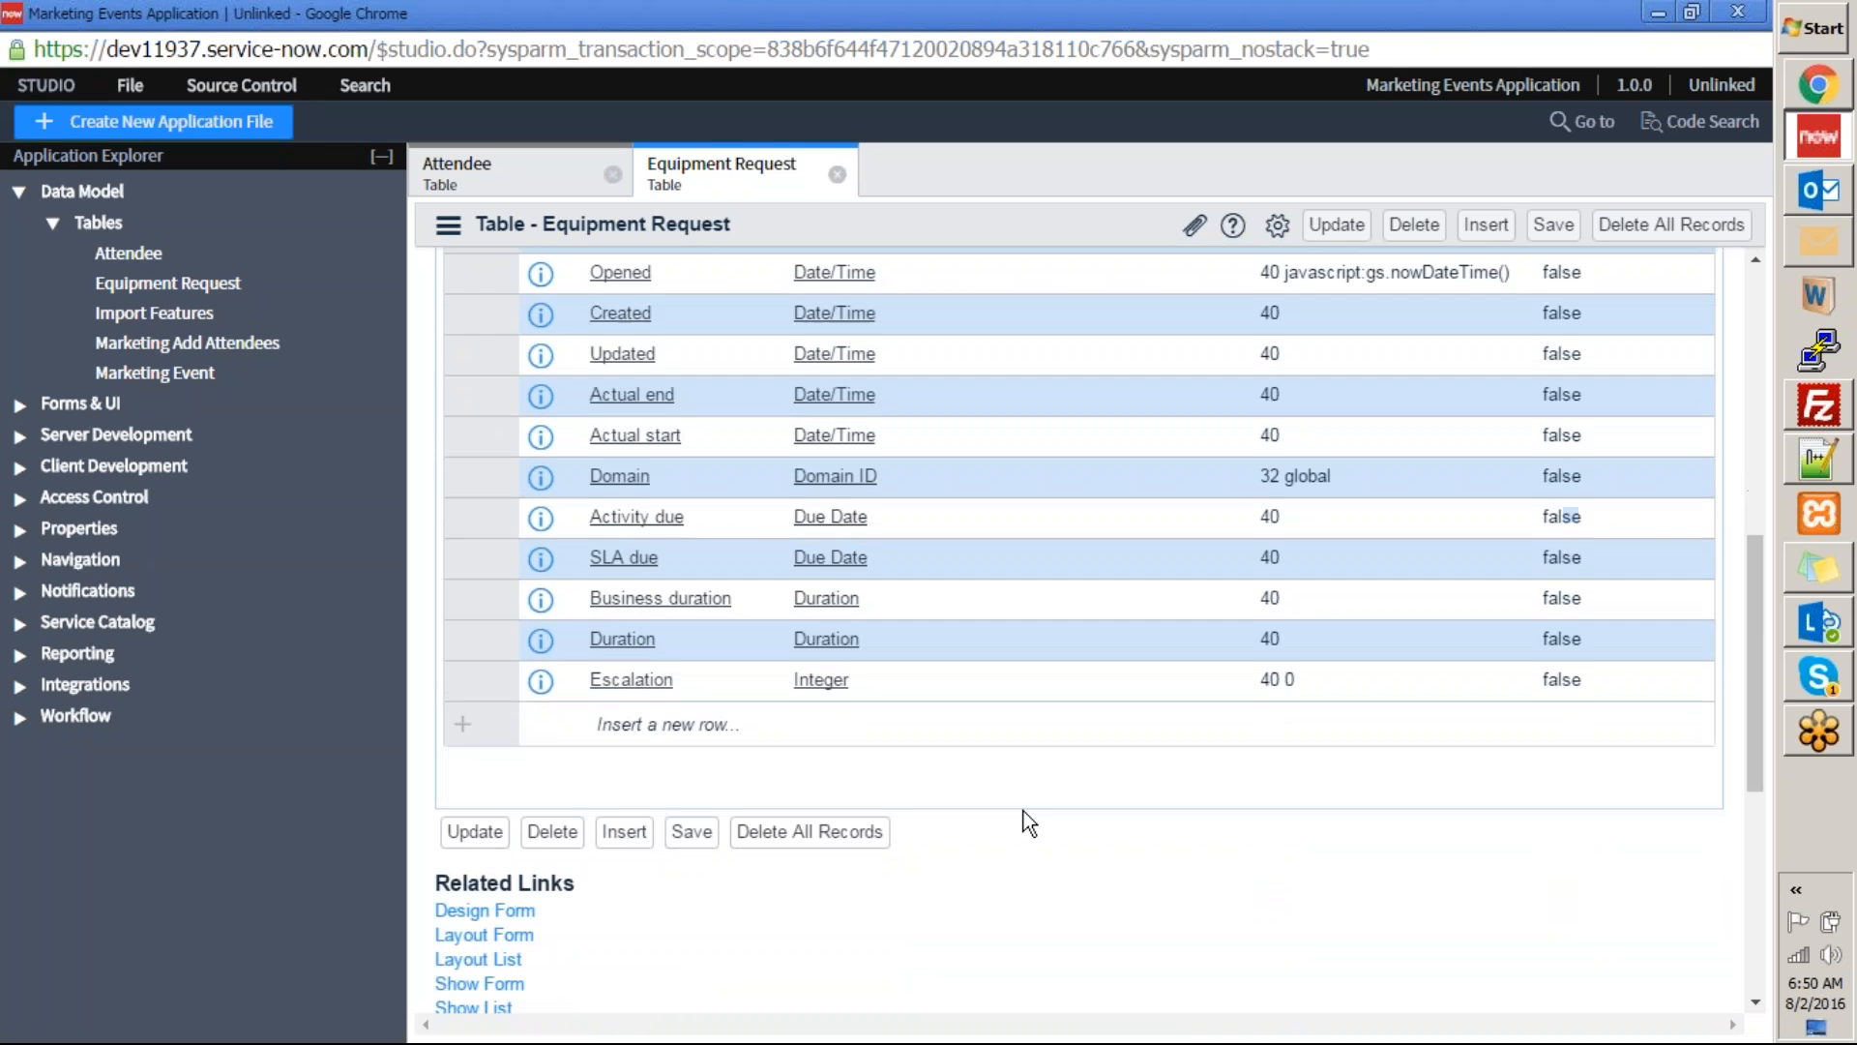
scroll(965, 841, up, 5)
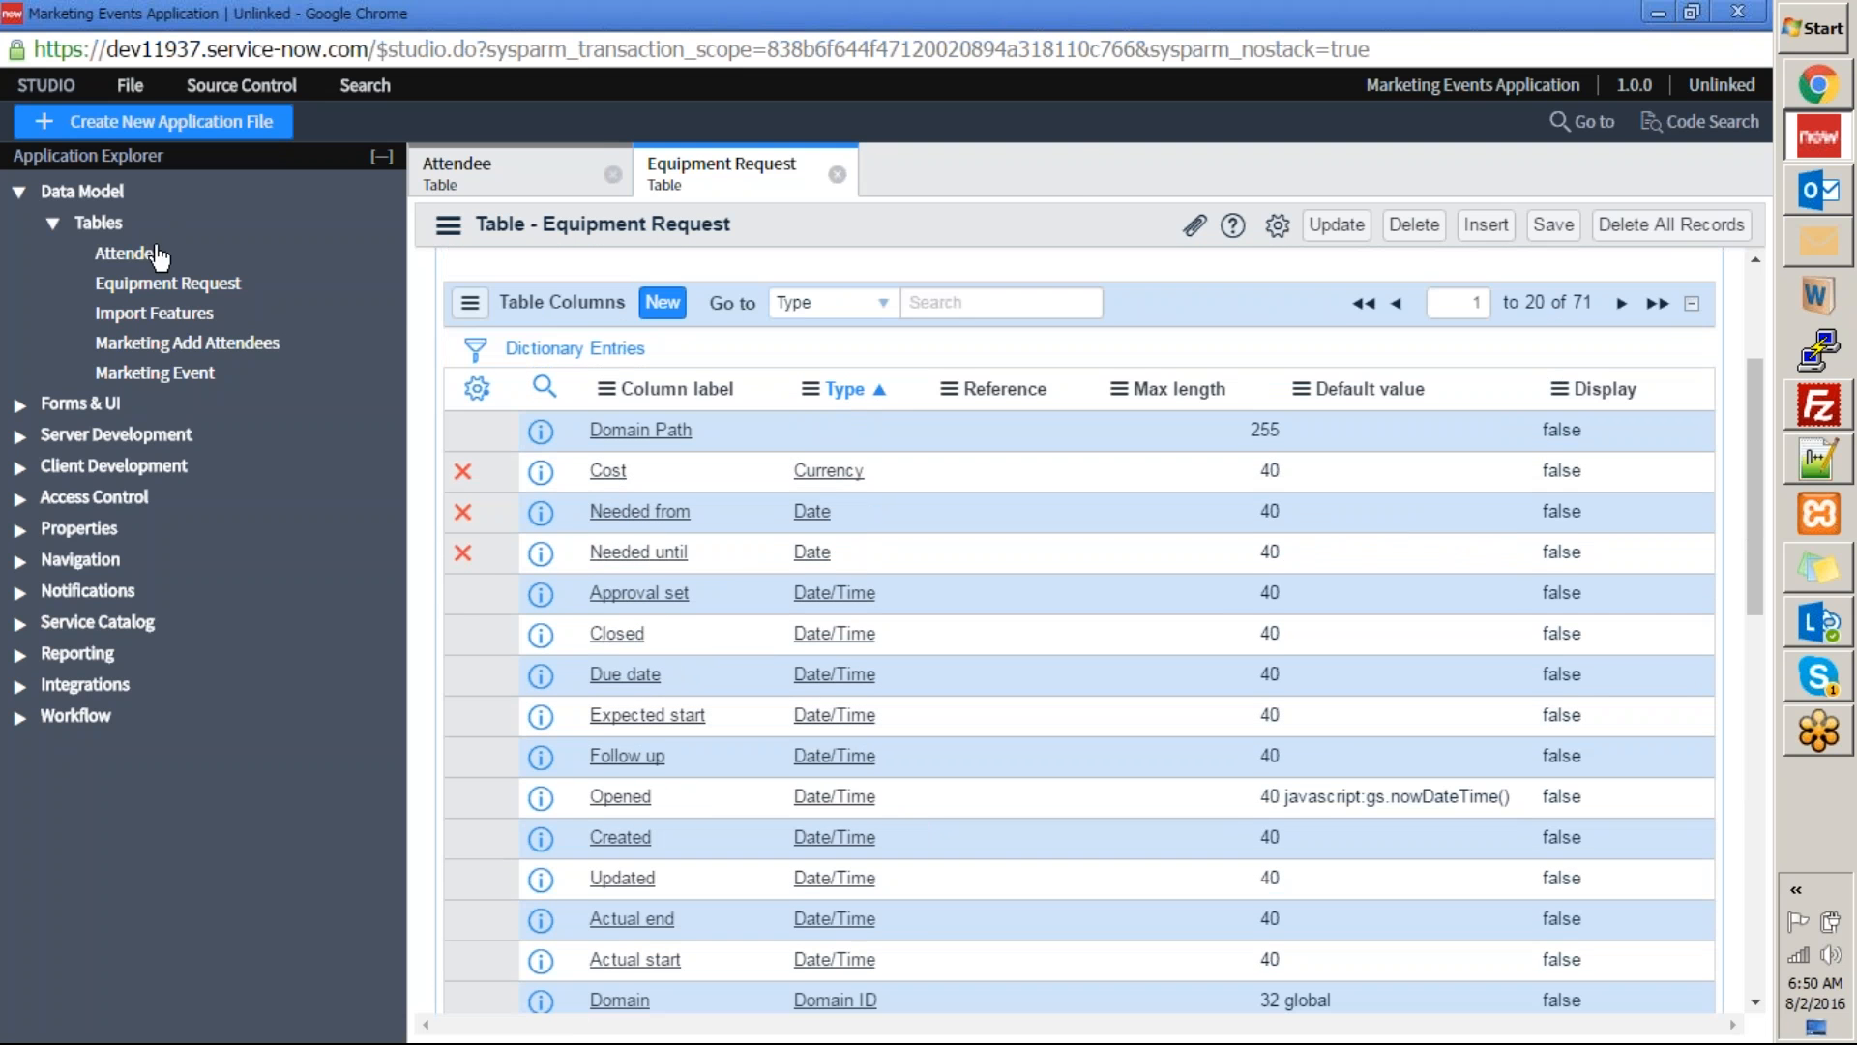
Open the Import Features table and examine its columns, types and references.
click(157, 312)
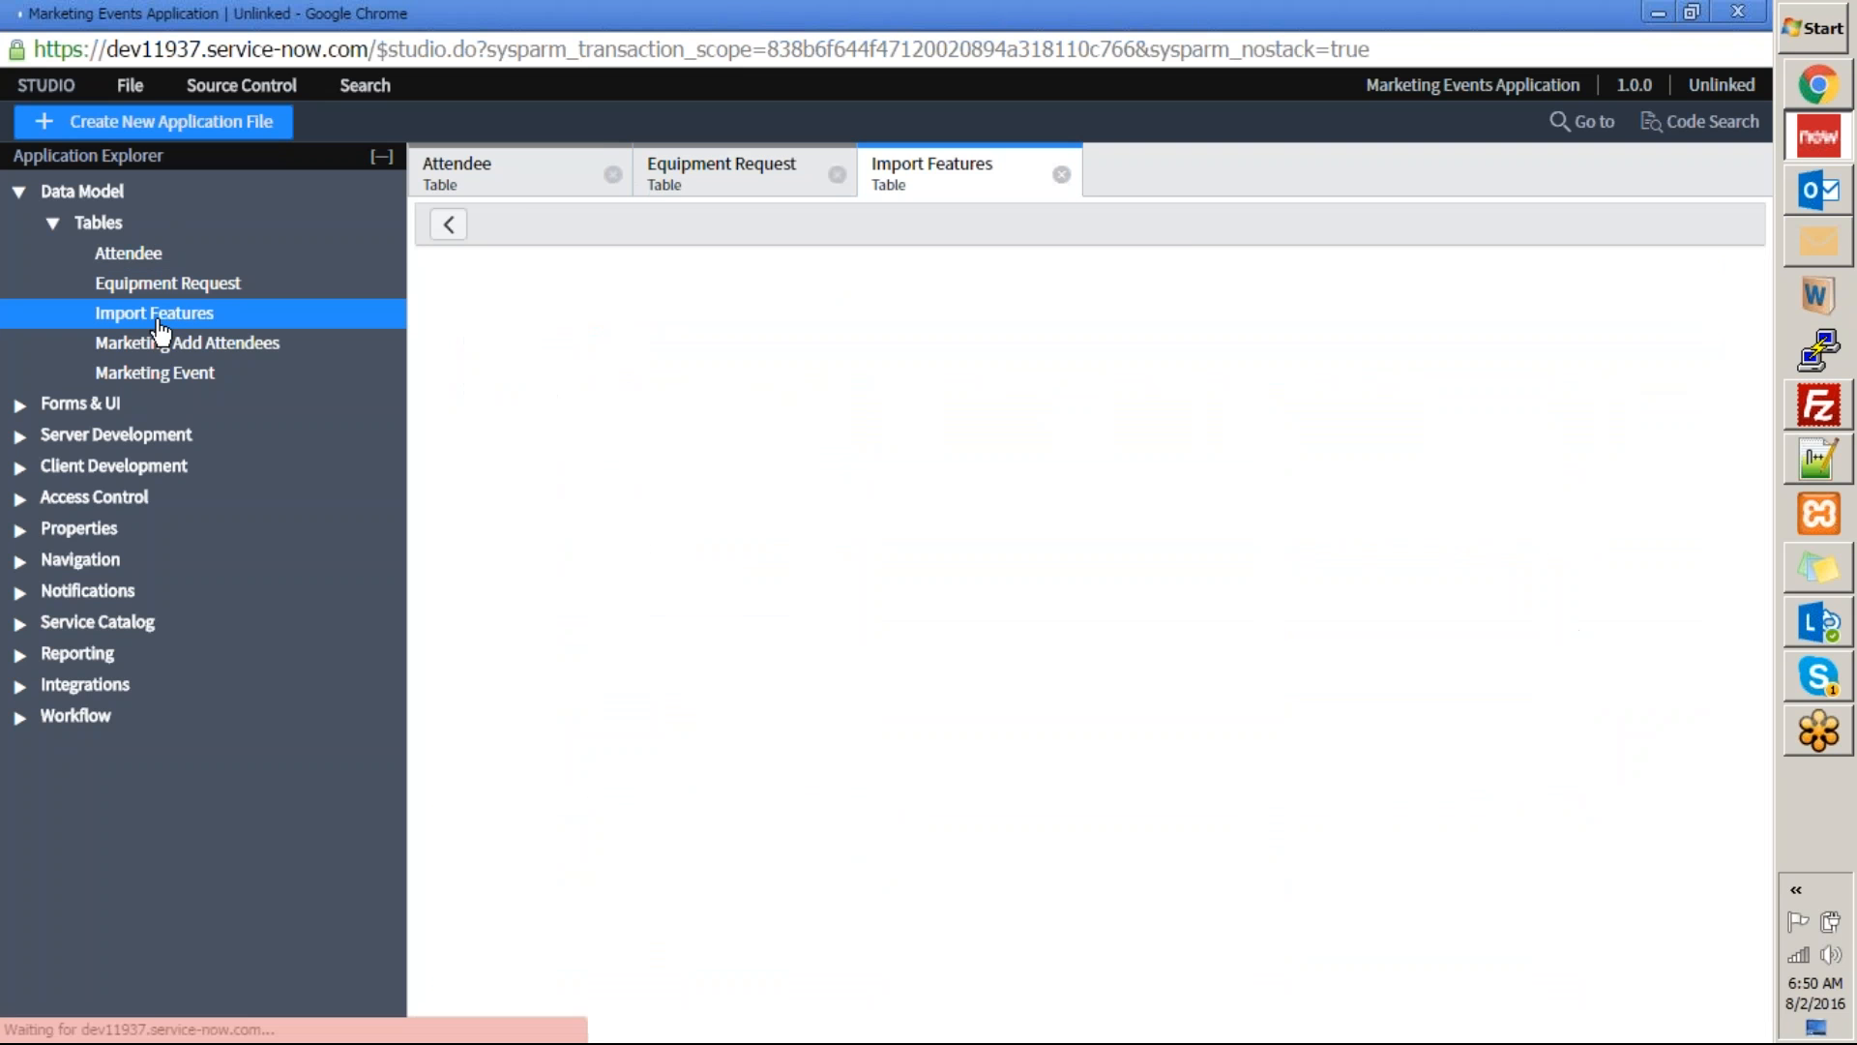
scroll(974, 554, down, 2)
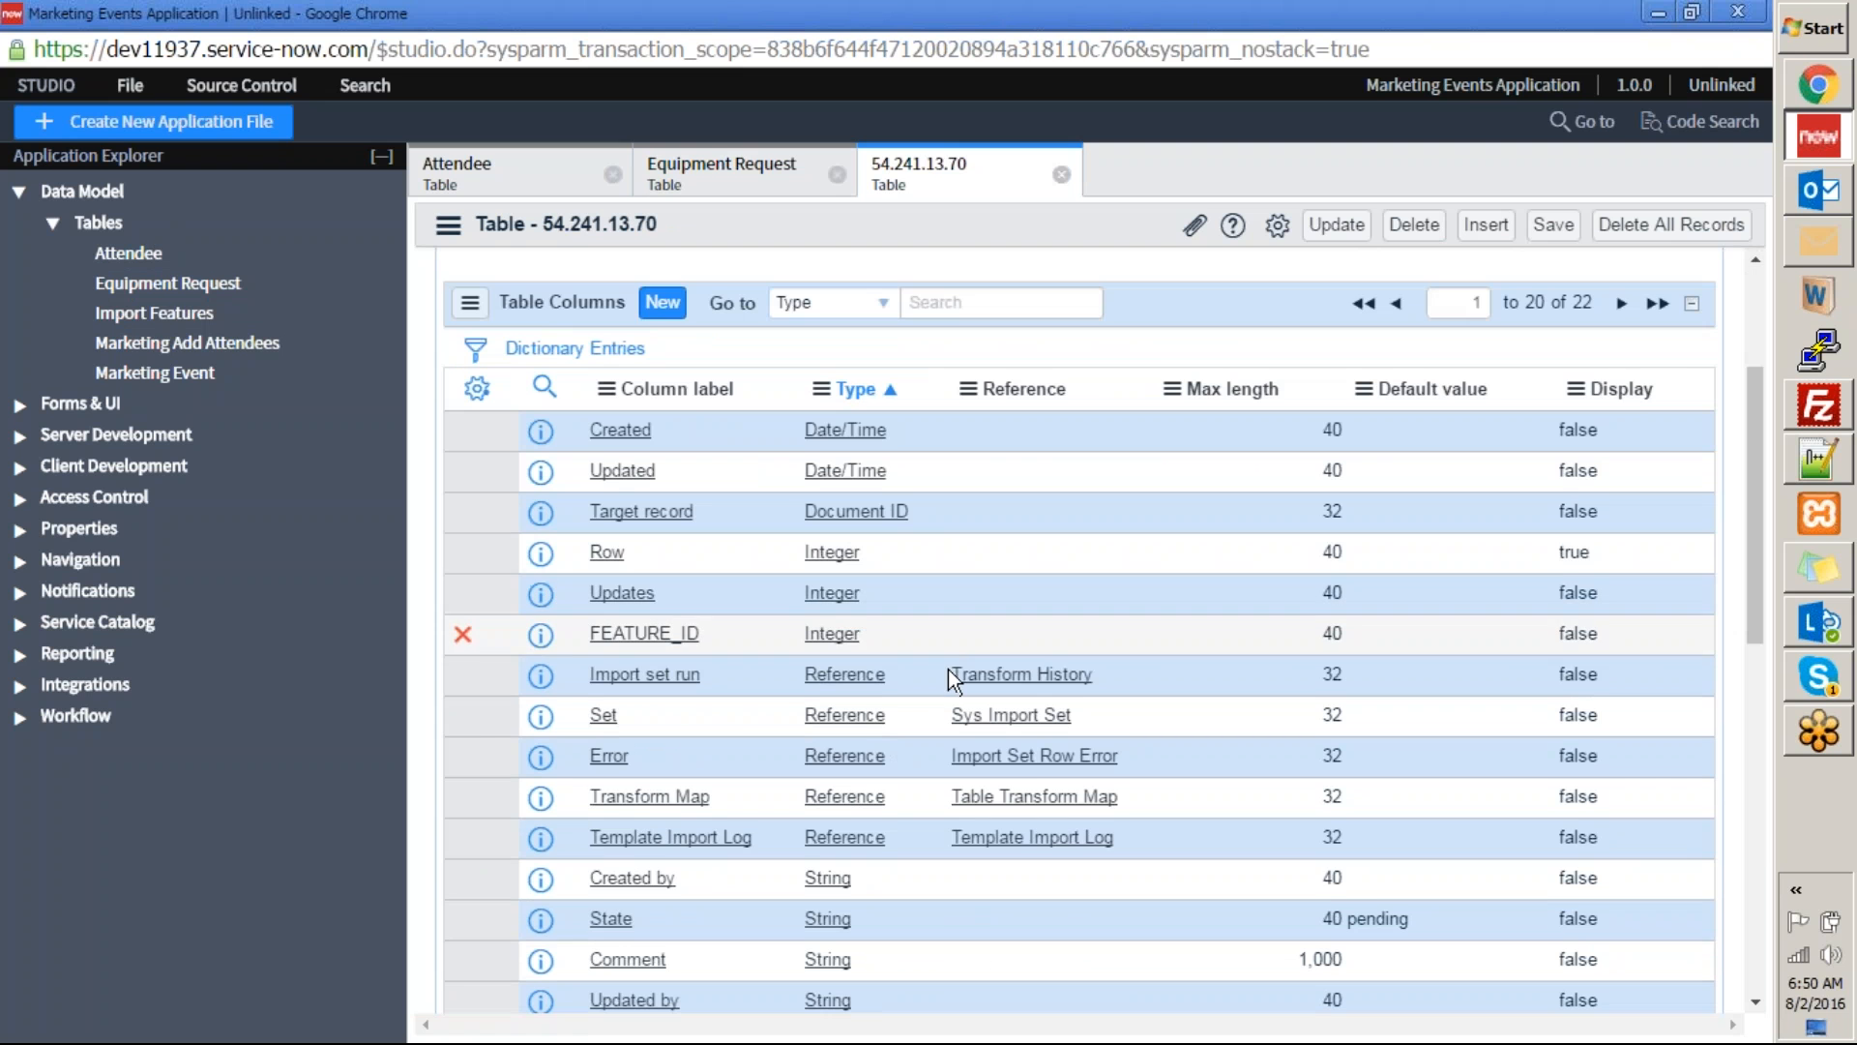
scroll(948, 670, down, 10)
scroll(890, 690, up, 7)
scroll(809, 718, up, 5)
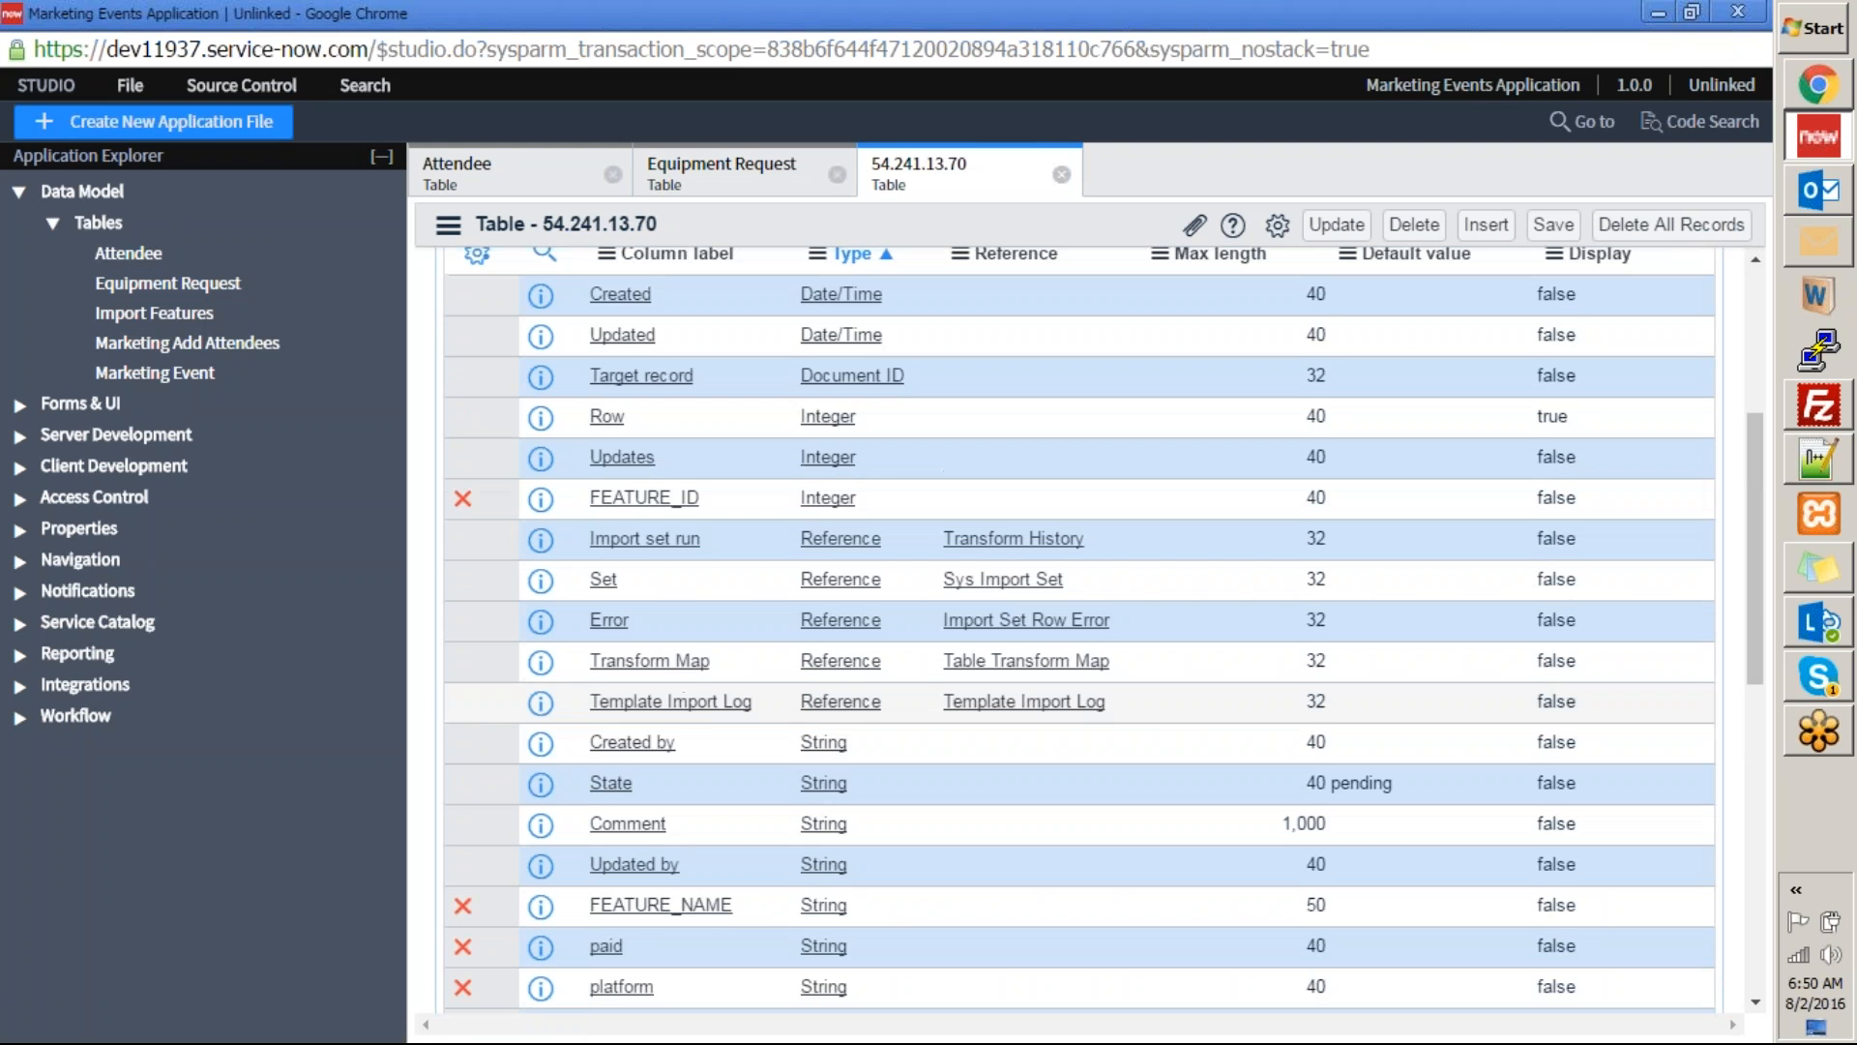
scroll(735, 706, down, 7)
scroll(735, 706, up, 3)
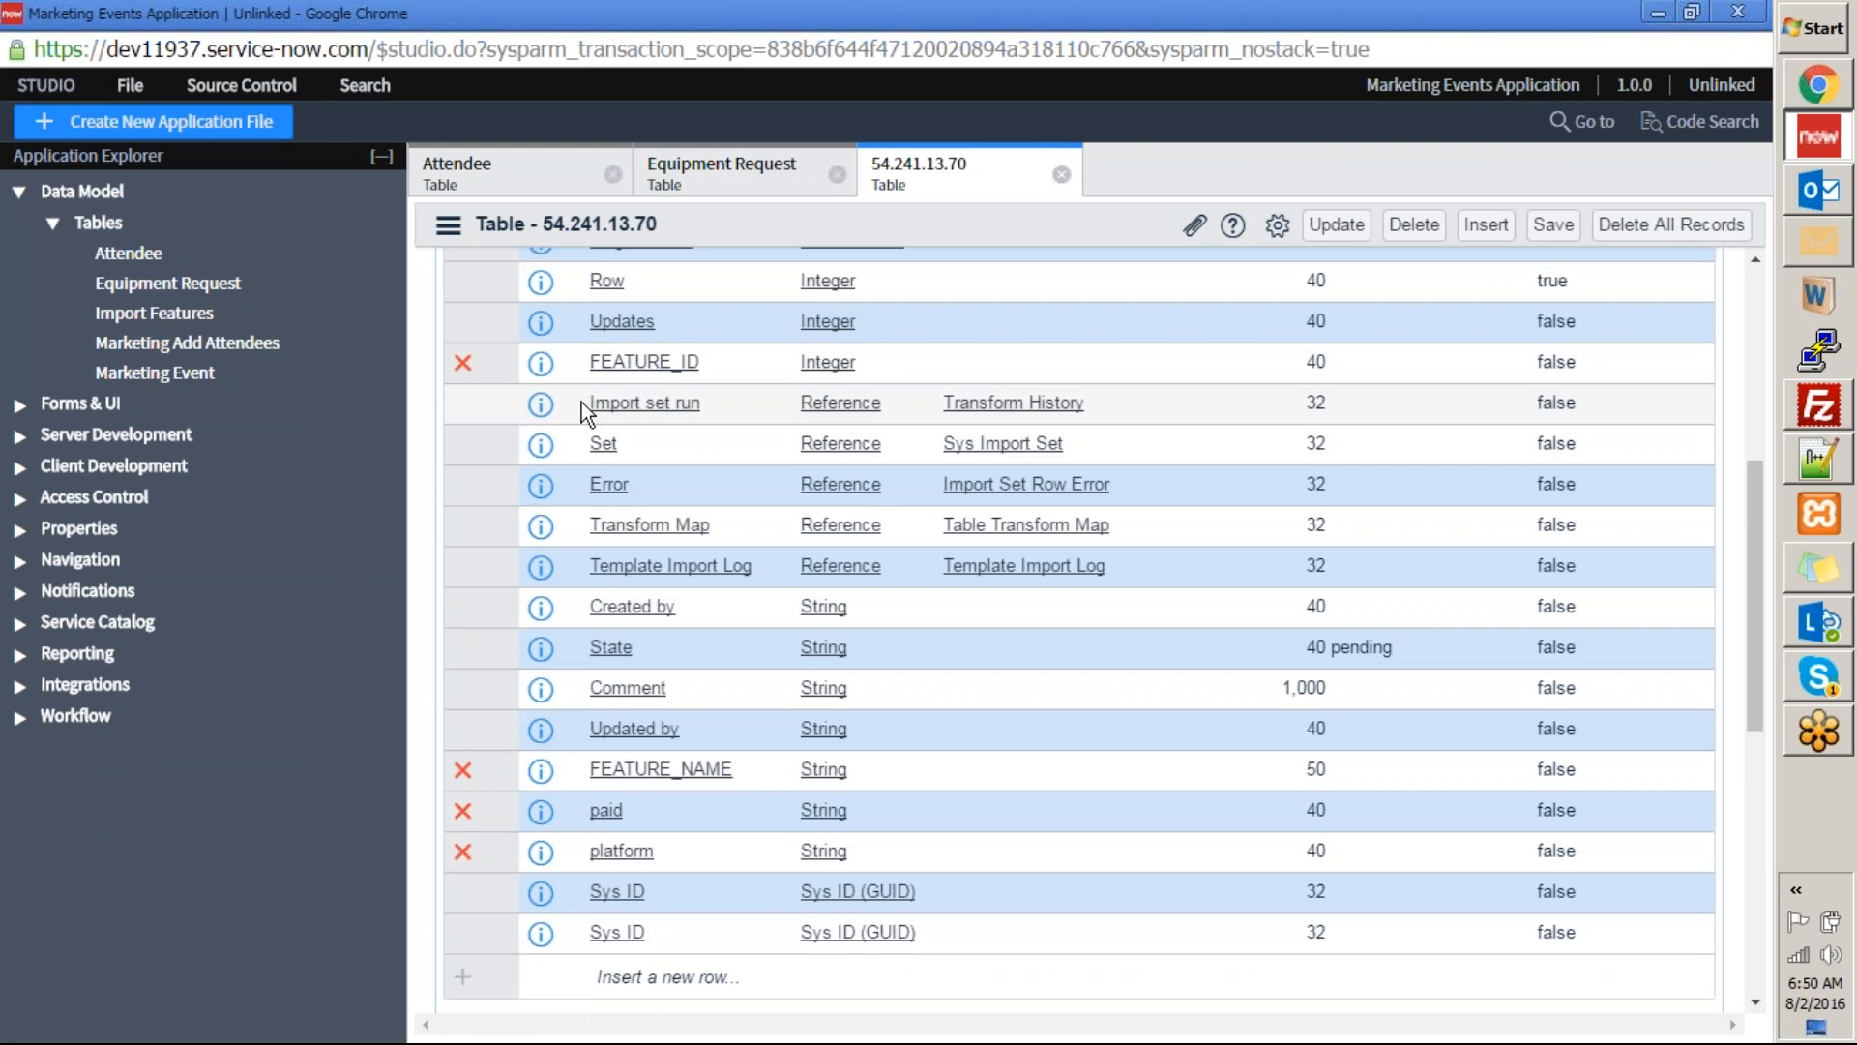
scroll(651, 829, up, 2)
scroll(665, 853, down, 3)
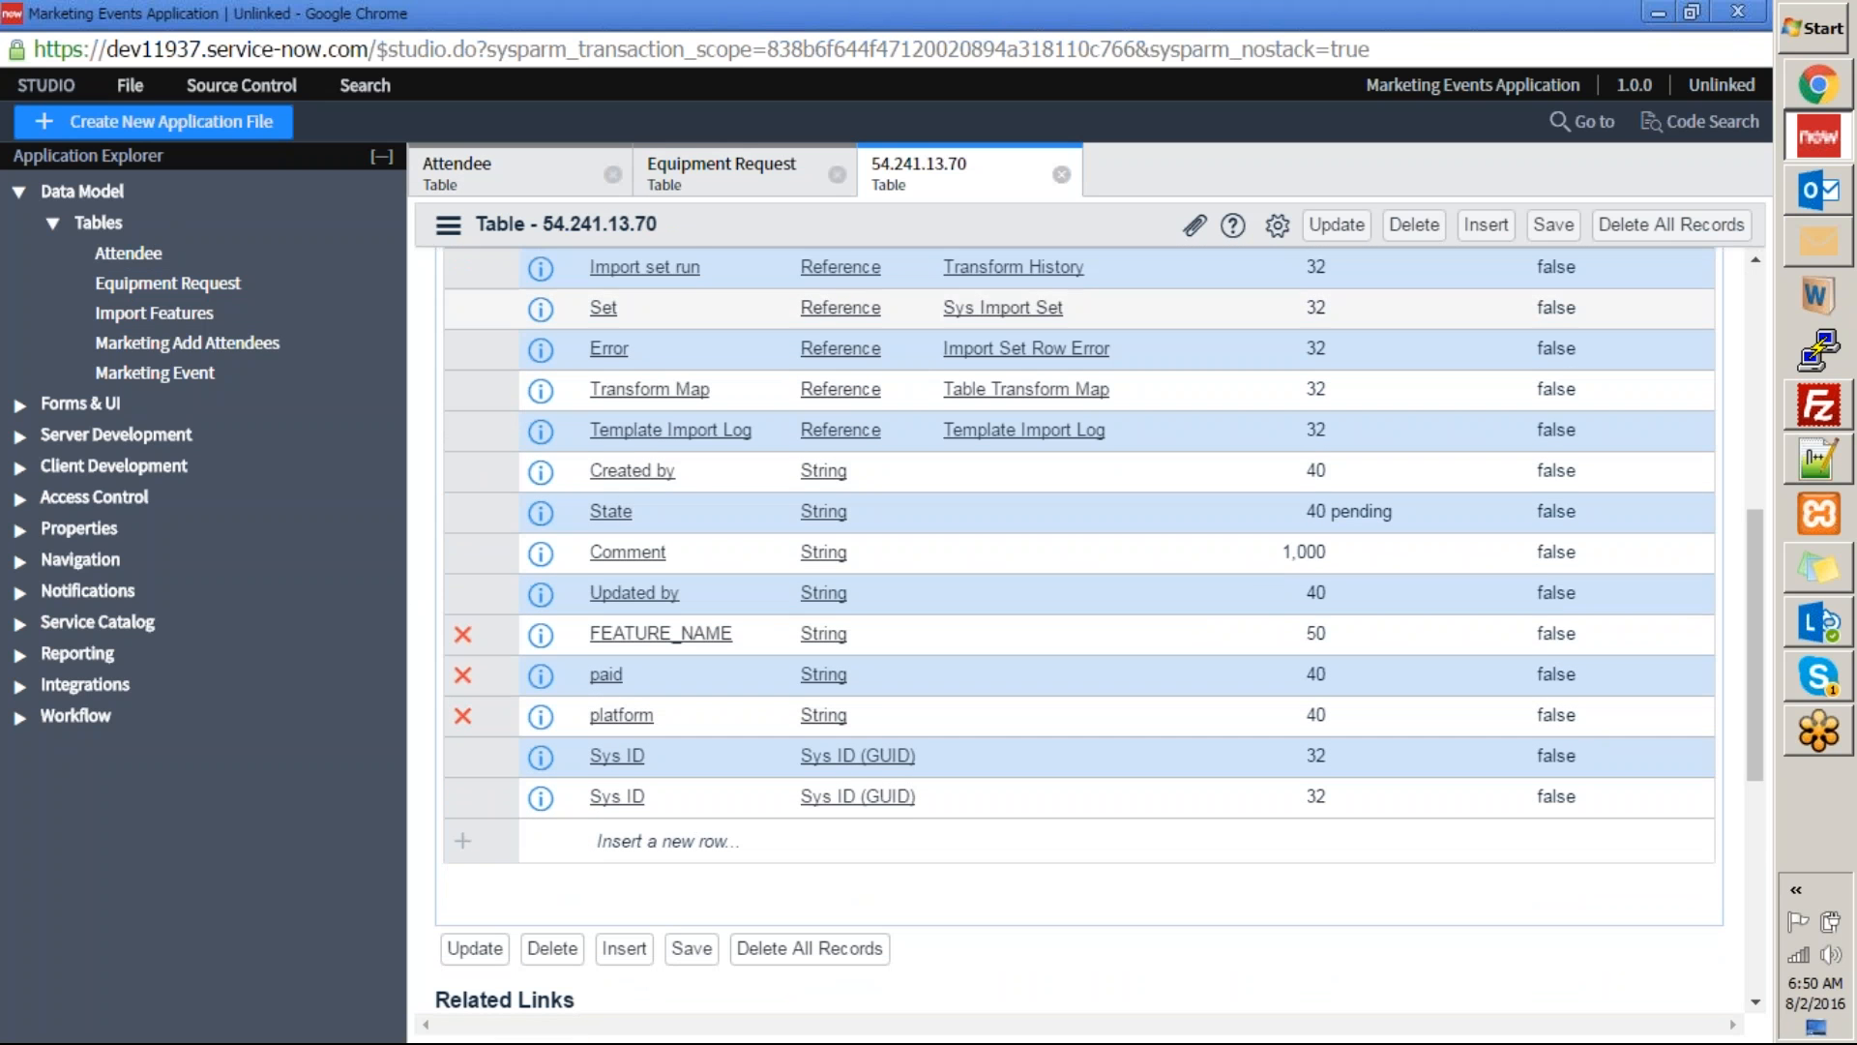
scroll(698, 547, up, 3)
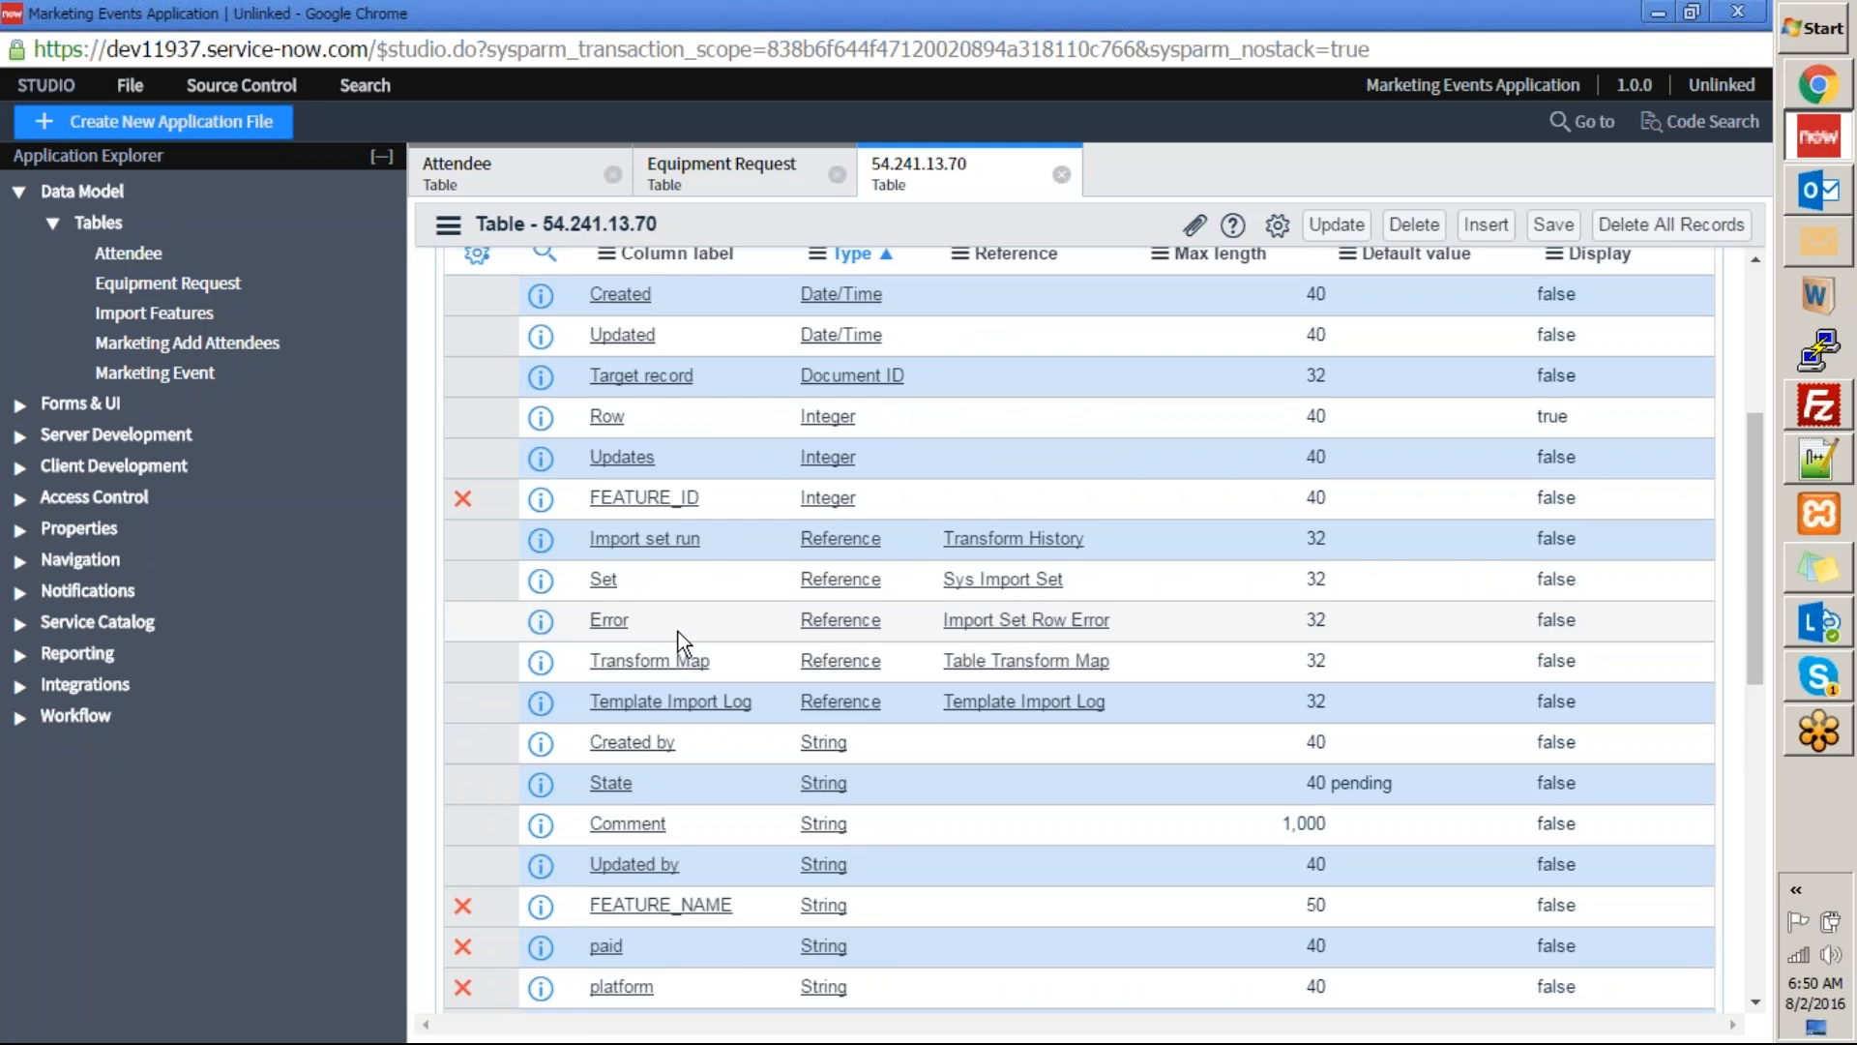
Open the Marketing Add Attendees table and review its parent table and columns.
click(187, 344)
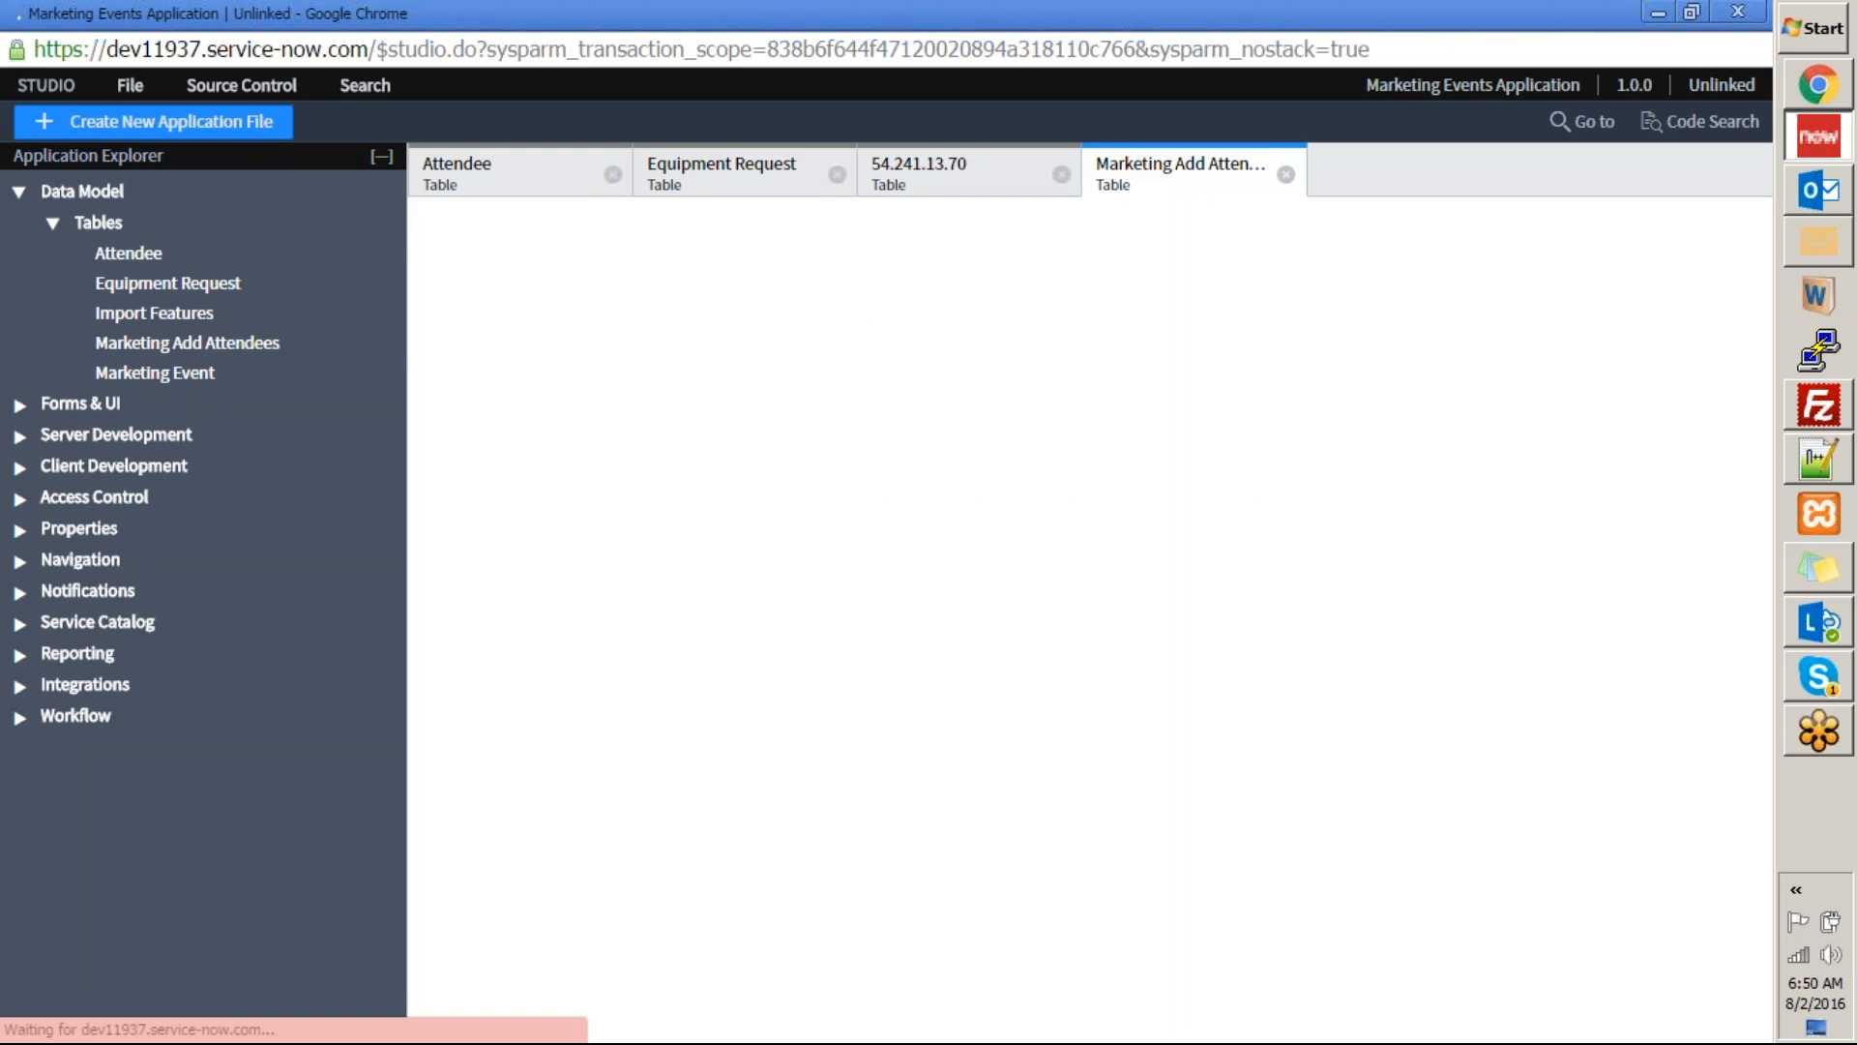
scroll(424, 484, down, 1)
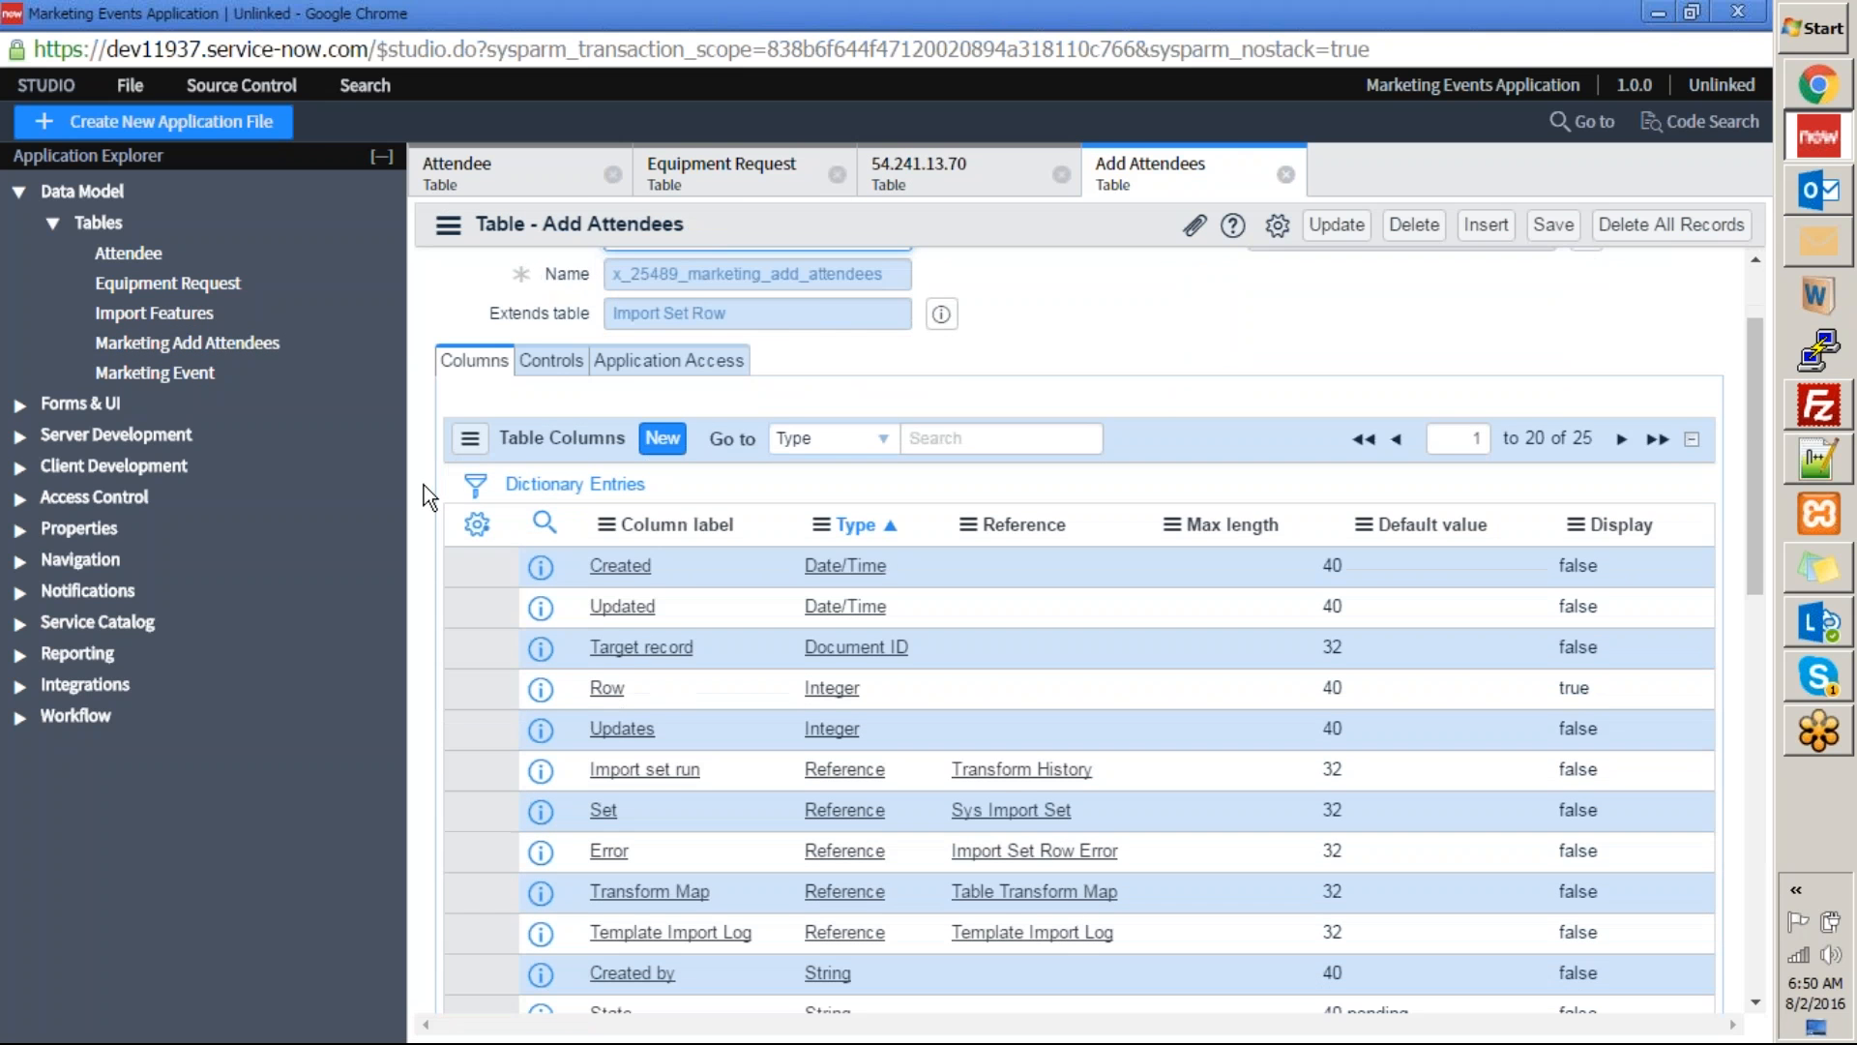
scroll(415, 491, down, 1)
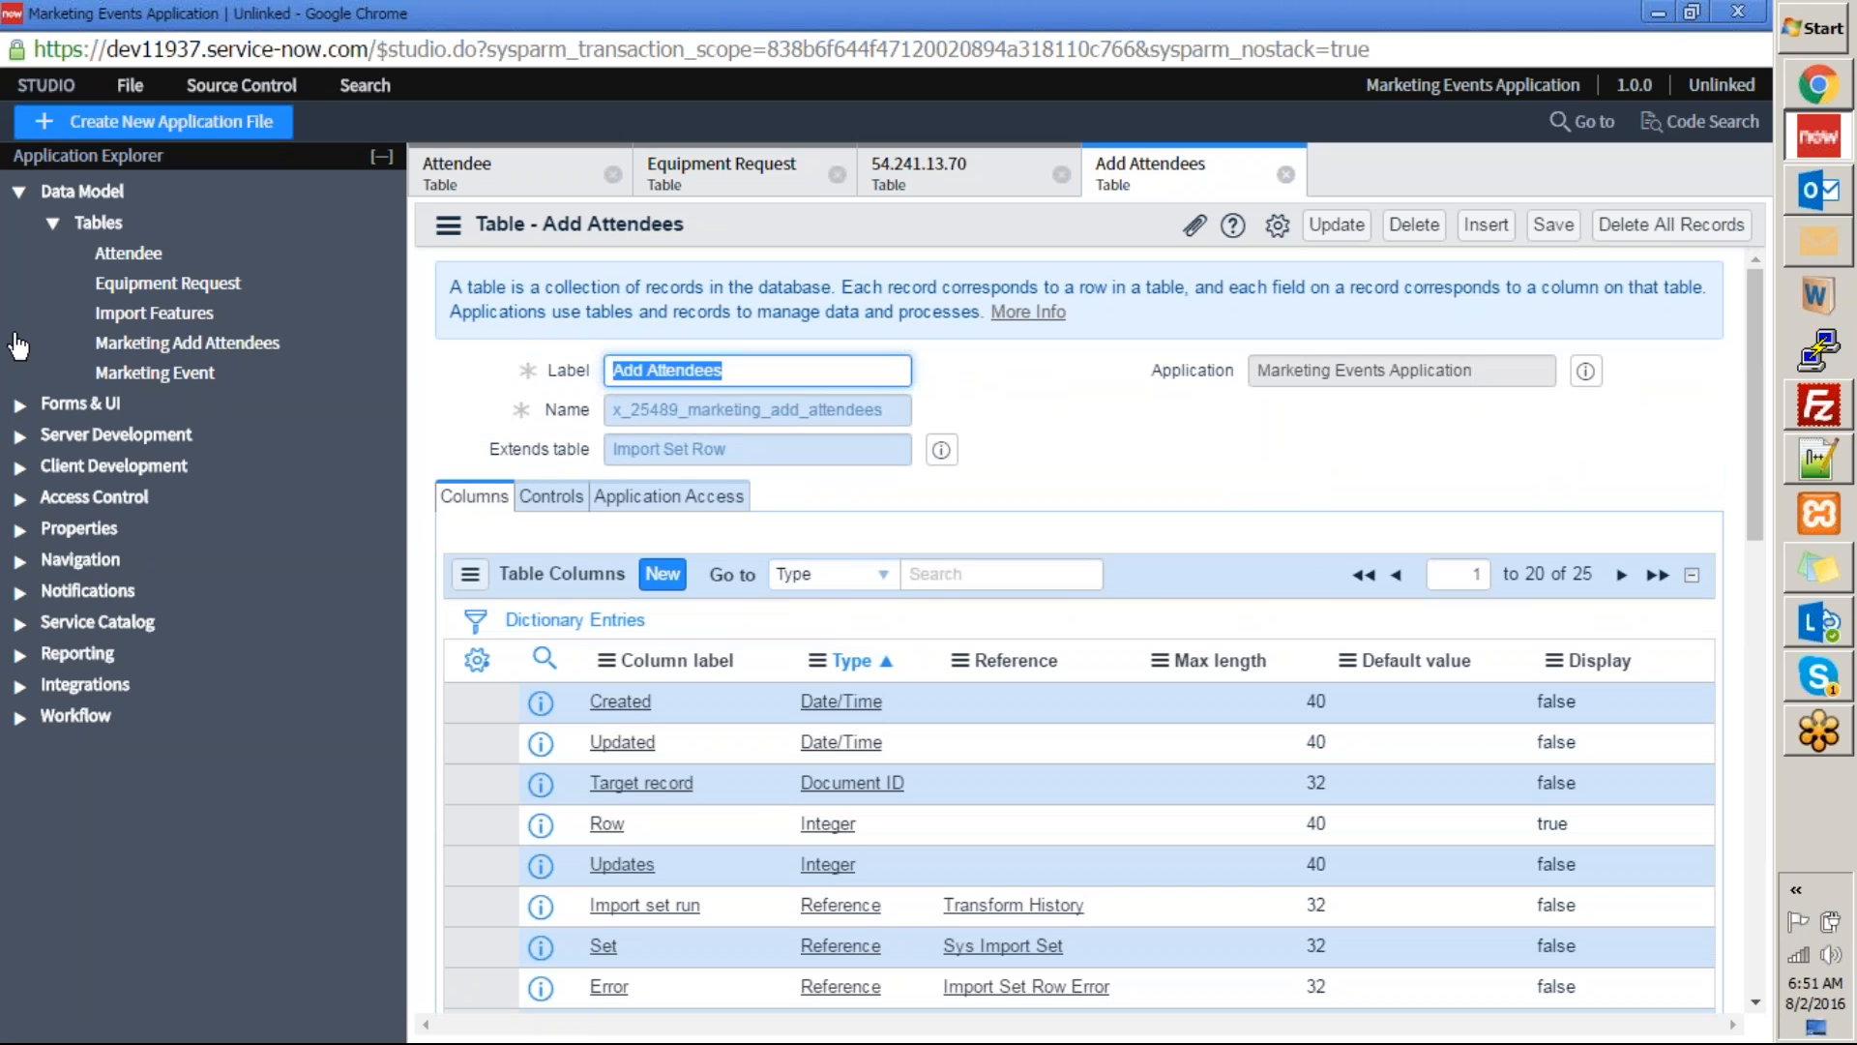
Open the Marketing Event table and review its columns and related links.
click(155, 372)
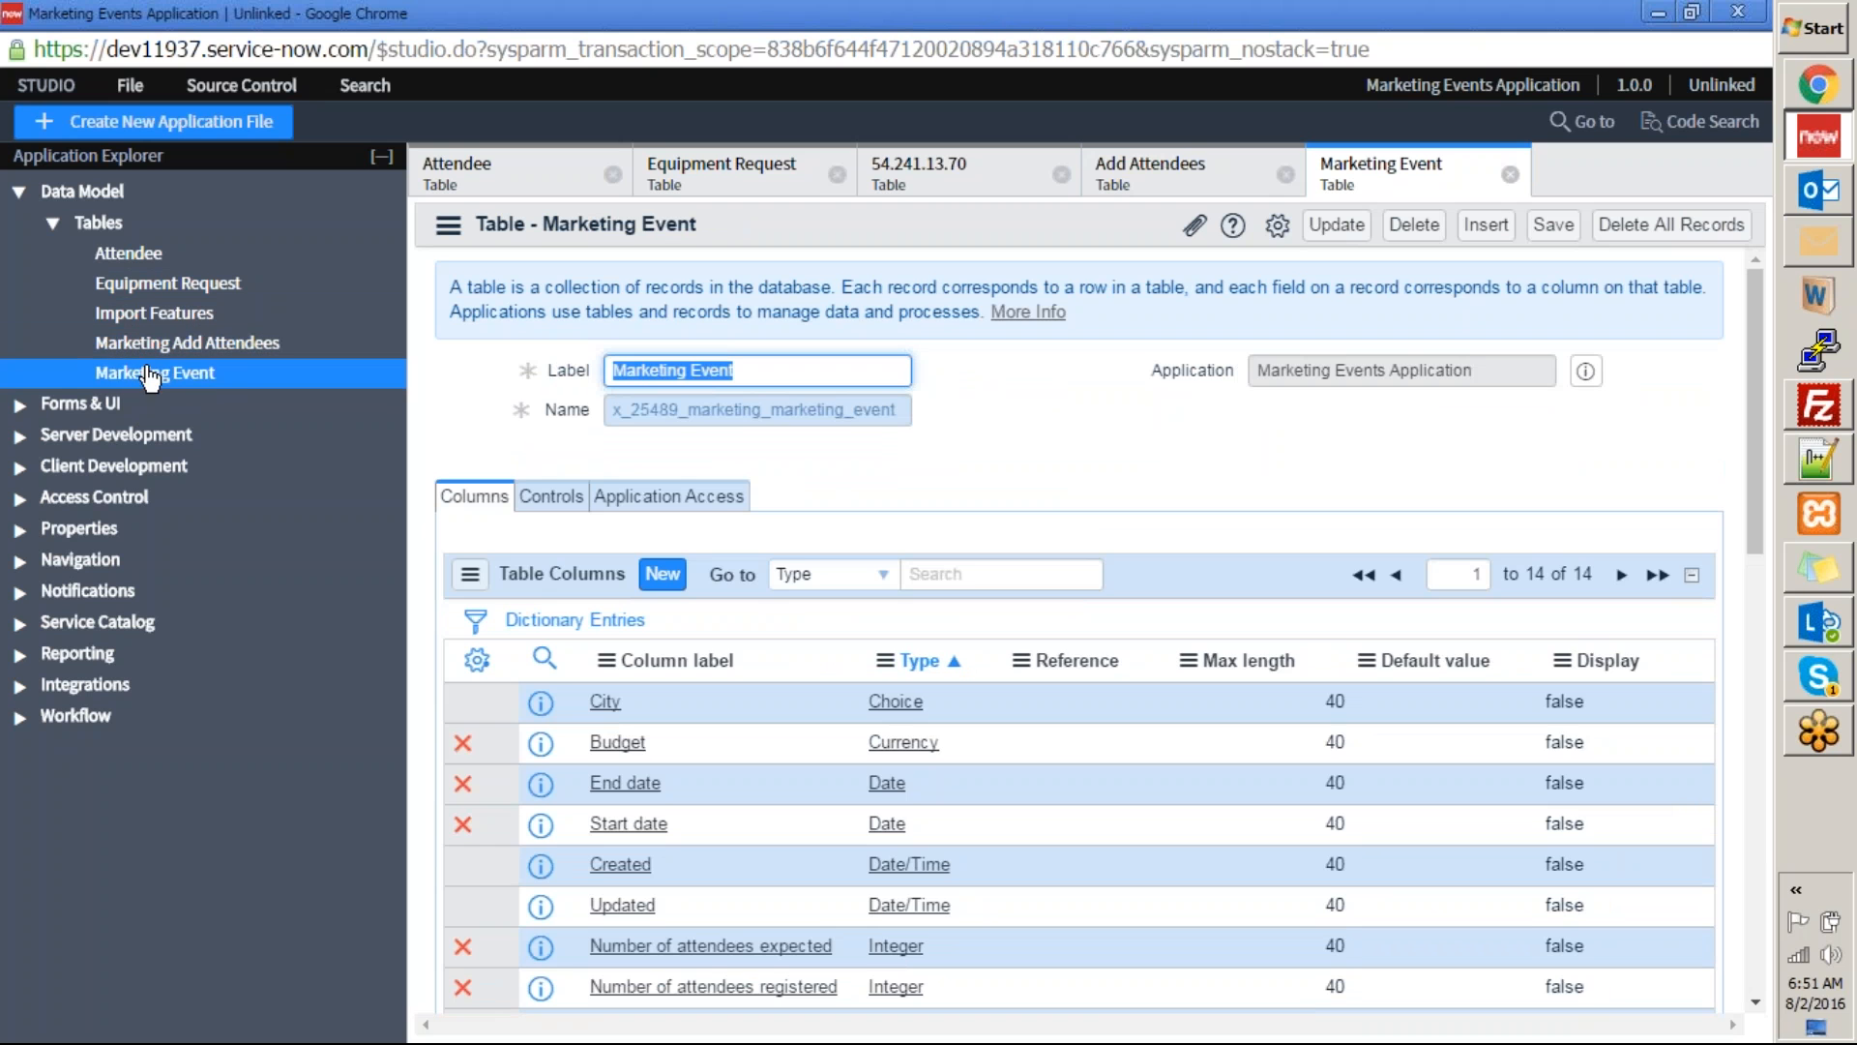
scroll(1078, 629, down, 3)
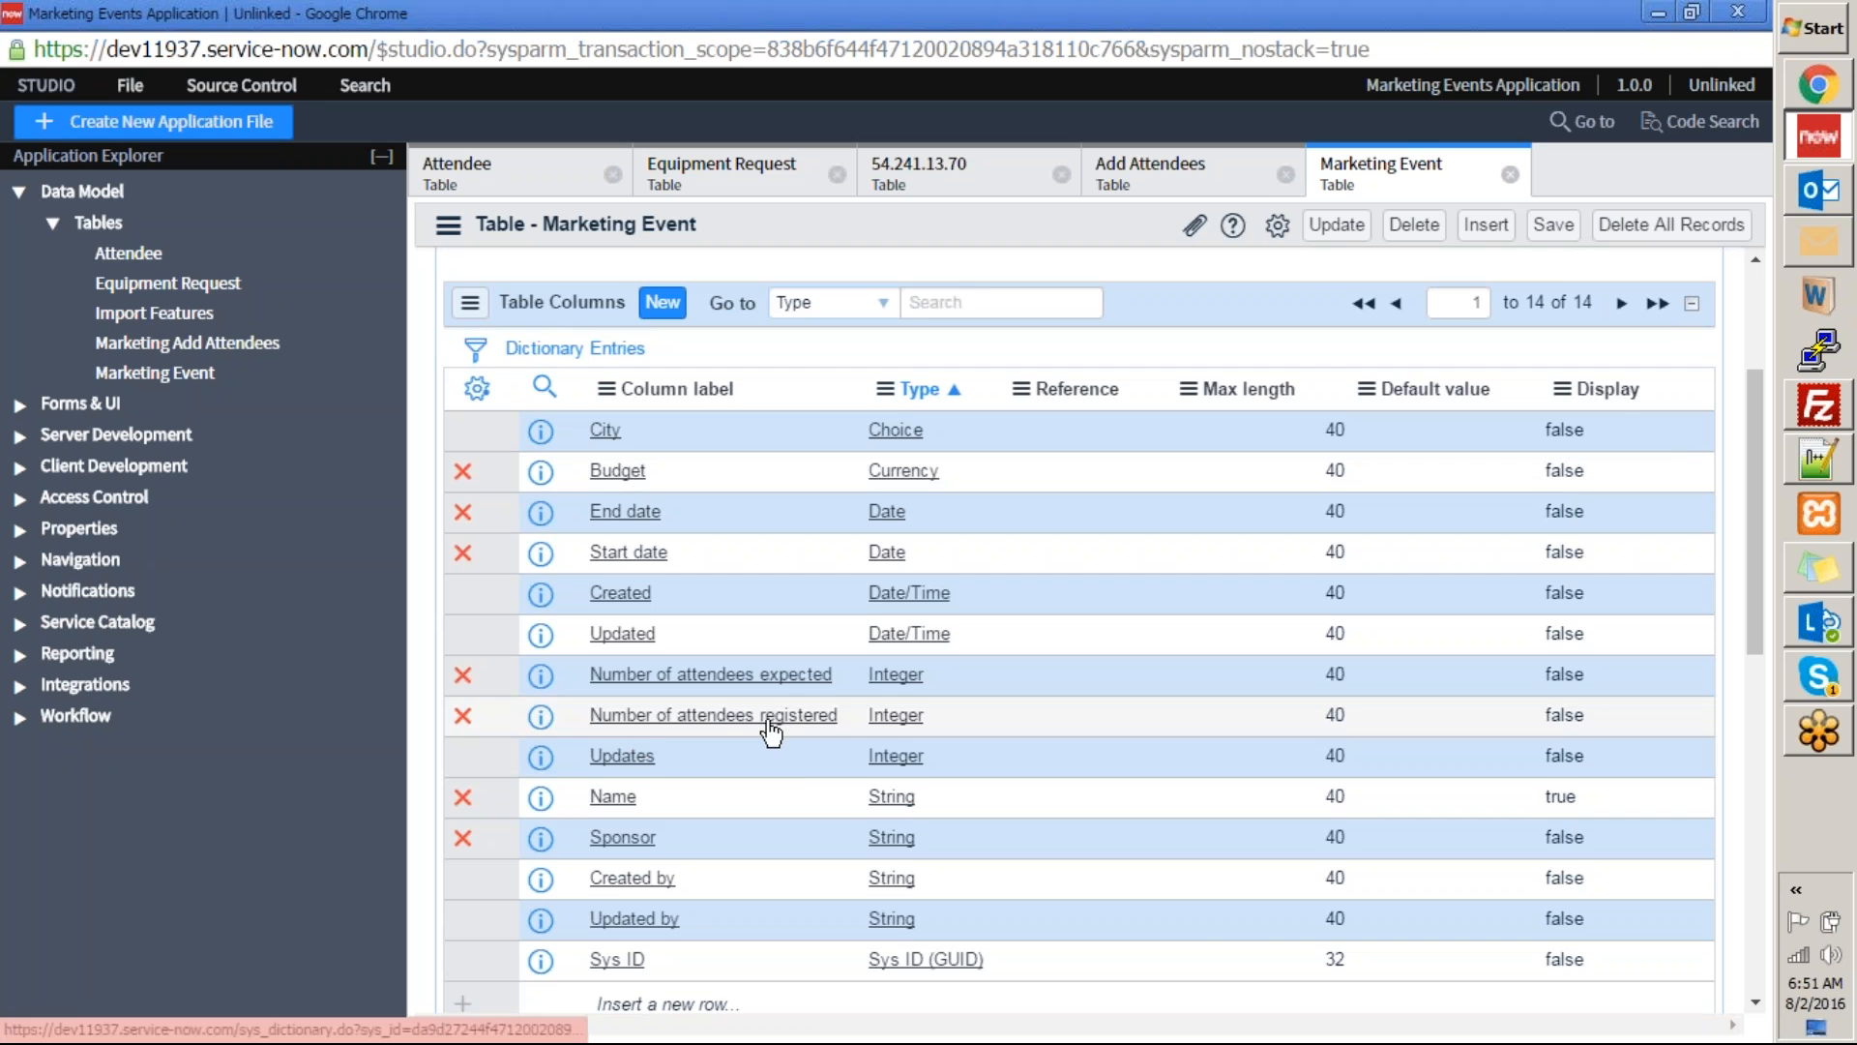
scroll(635, 846, down, 4)
scroll(635, 845, down, 1)
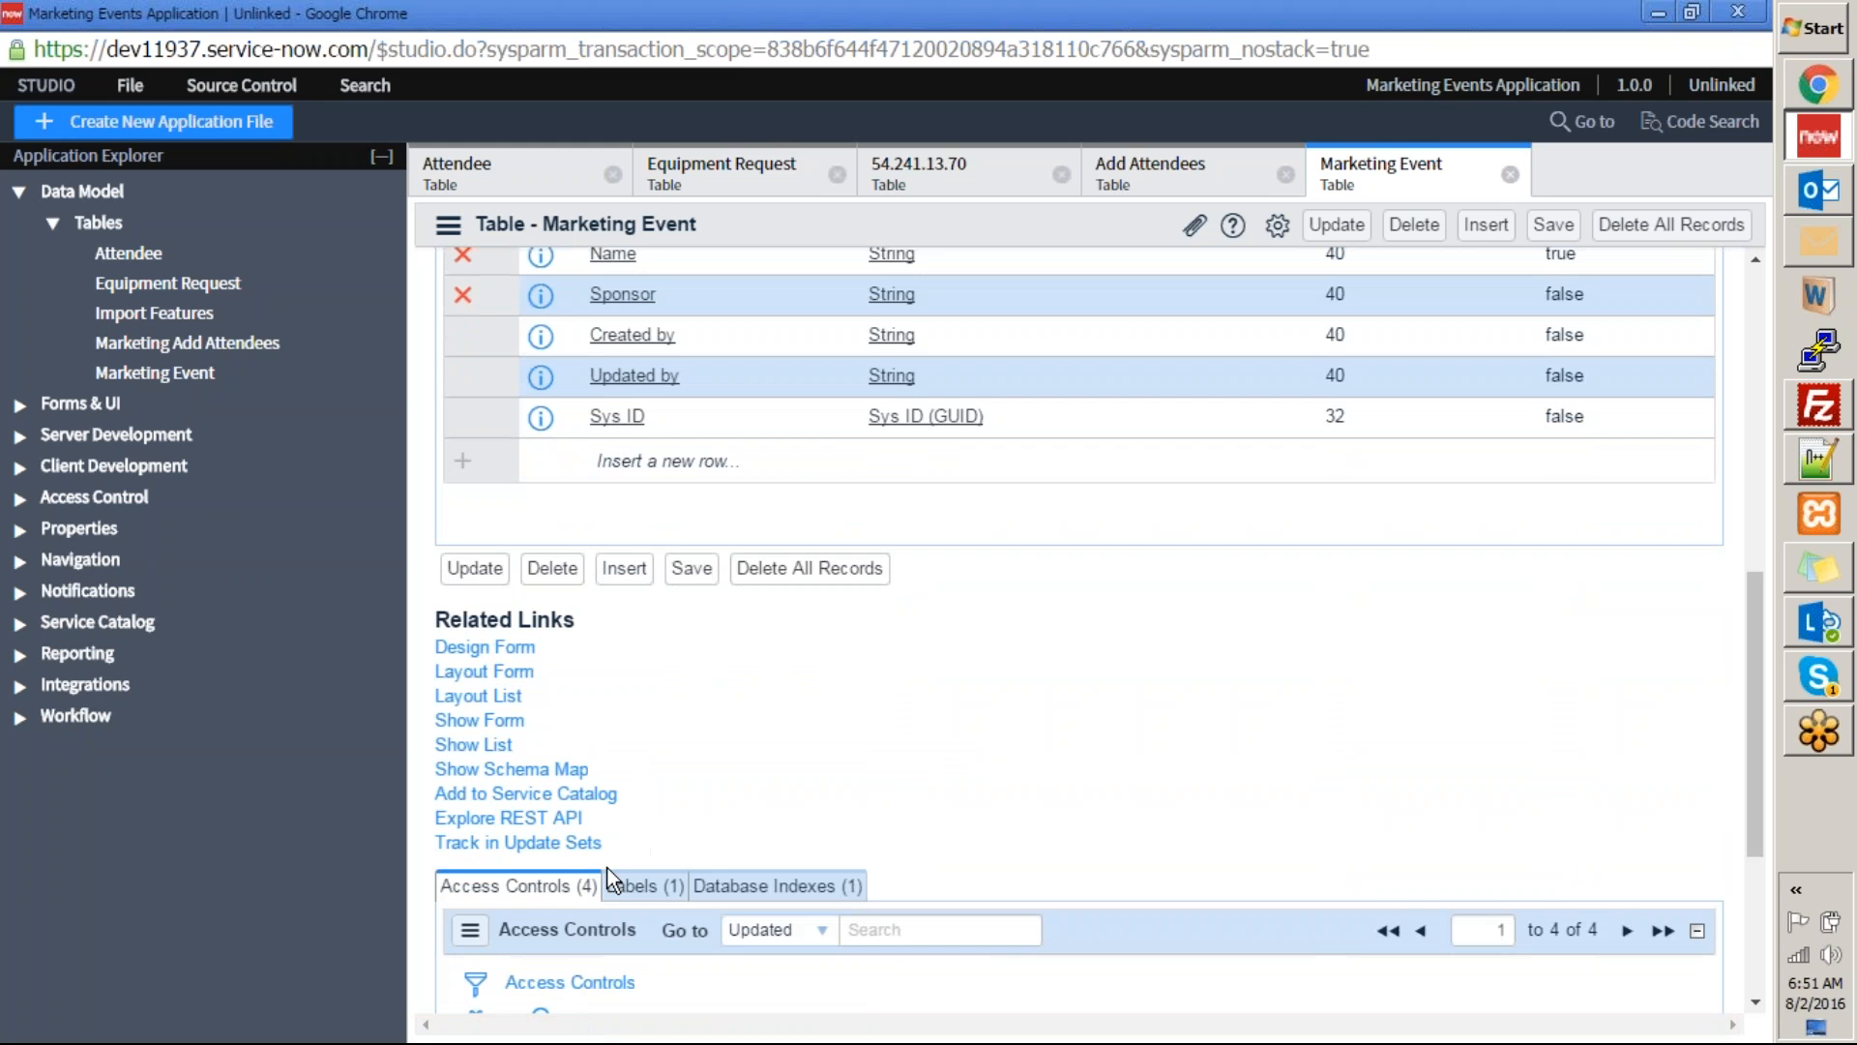
scroll(635, 846, up, 7)
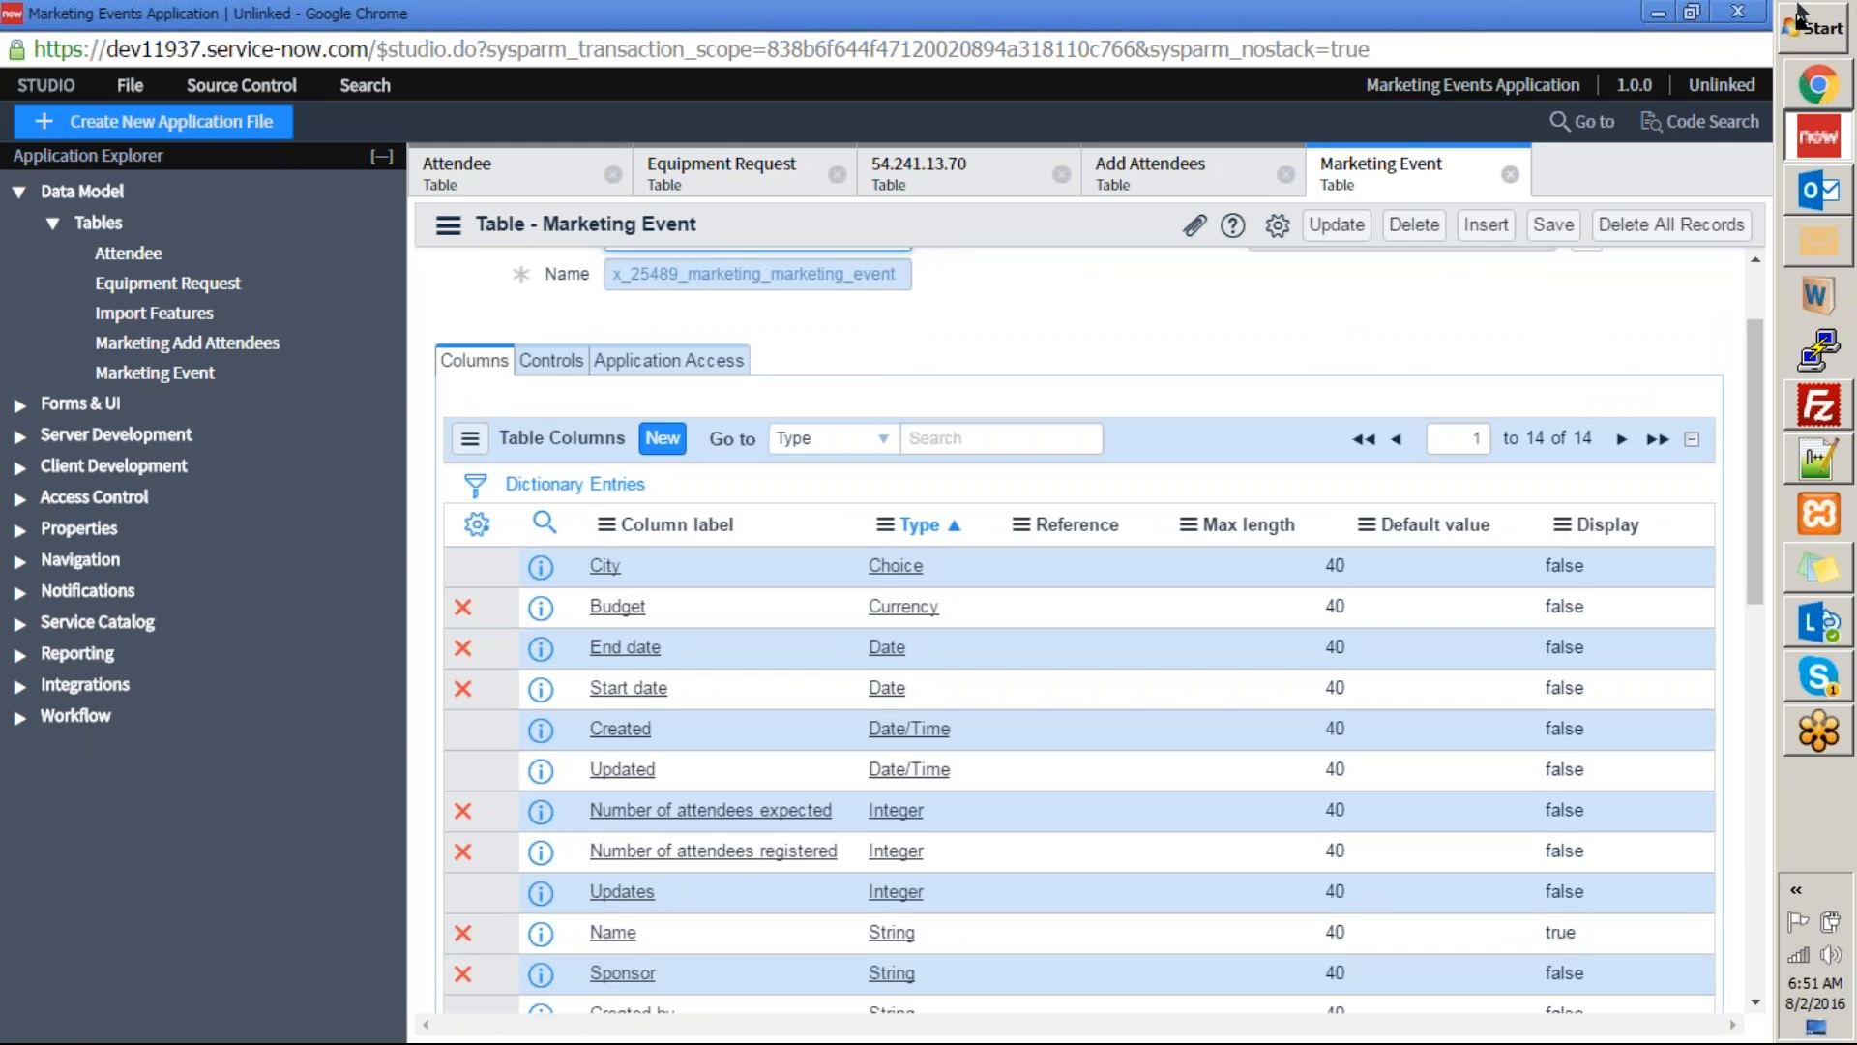
Switch to the main ServiceNow instance window, filter the navigator by "mark" and open the Marketing Events list.
click(1819, 86)
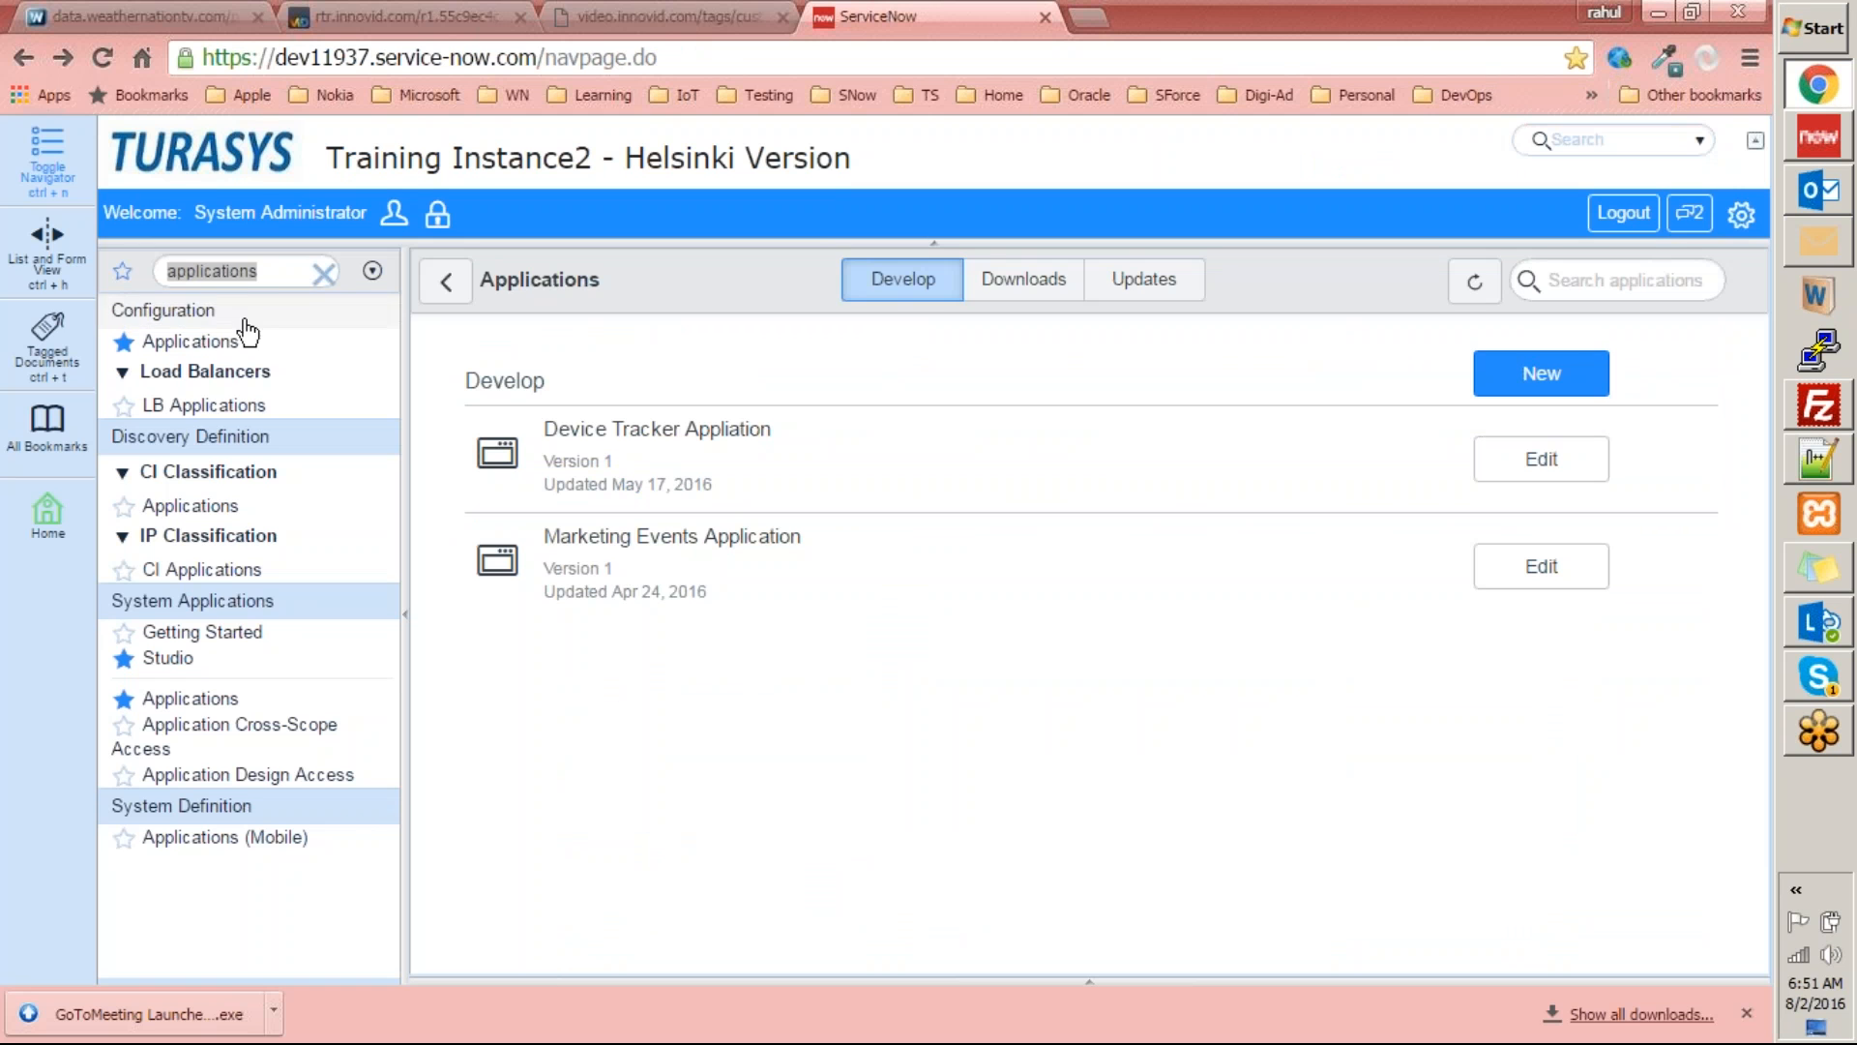
click(279, 271)
key(BackSpace)
key(BackSpace)
key(BackSpace)
key(BackSpace)
key(BackSpace)
key(BackSpace)
key(BackSpace)
key(BackSpace)
key(BackSpace)
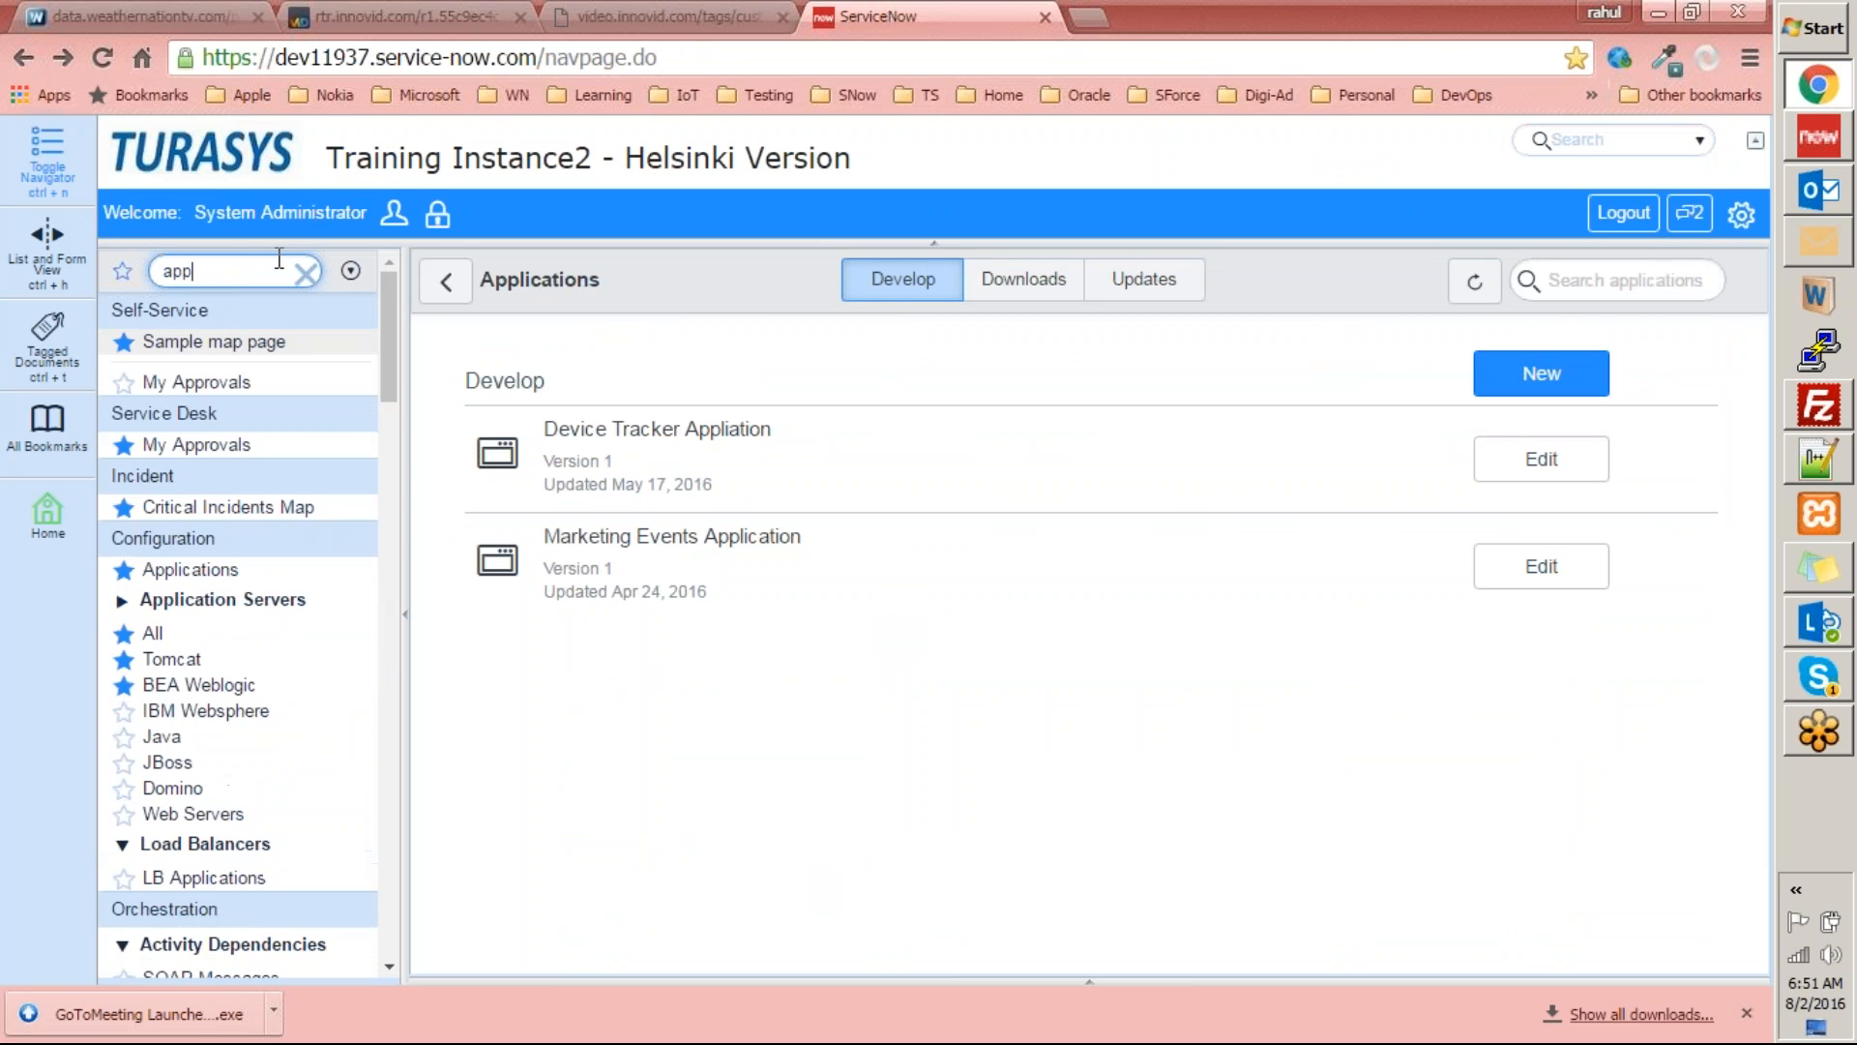
key(BackSpace)
key(BackSpace)
key(BackSpace)
text(makr)
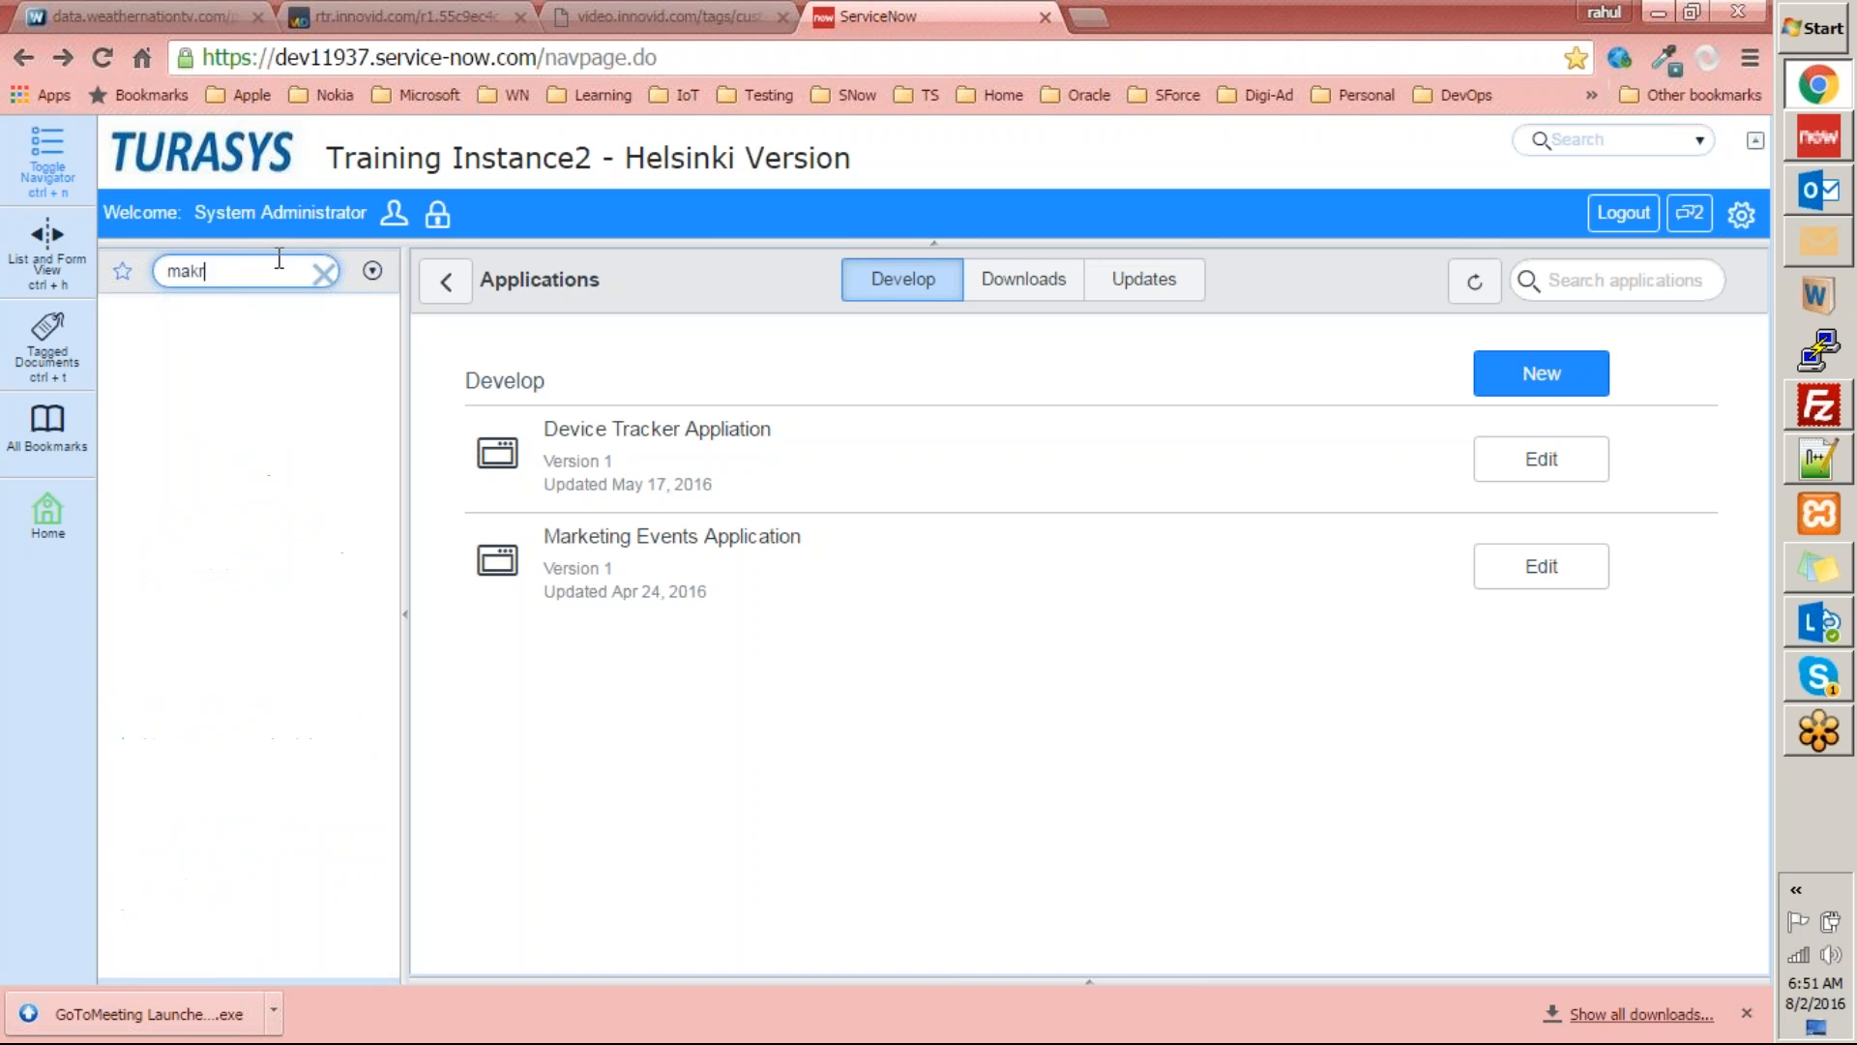
text(rk)
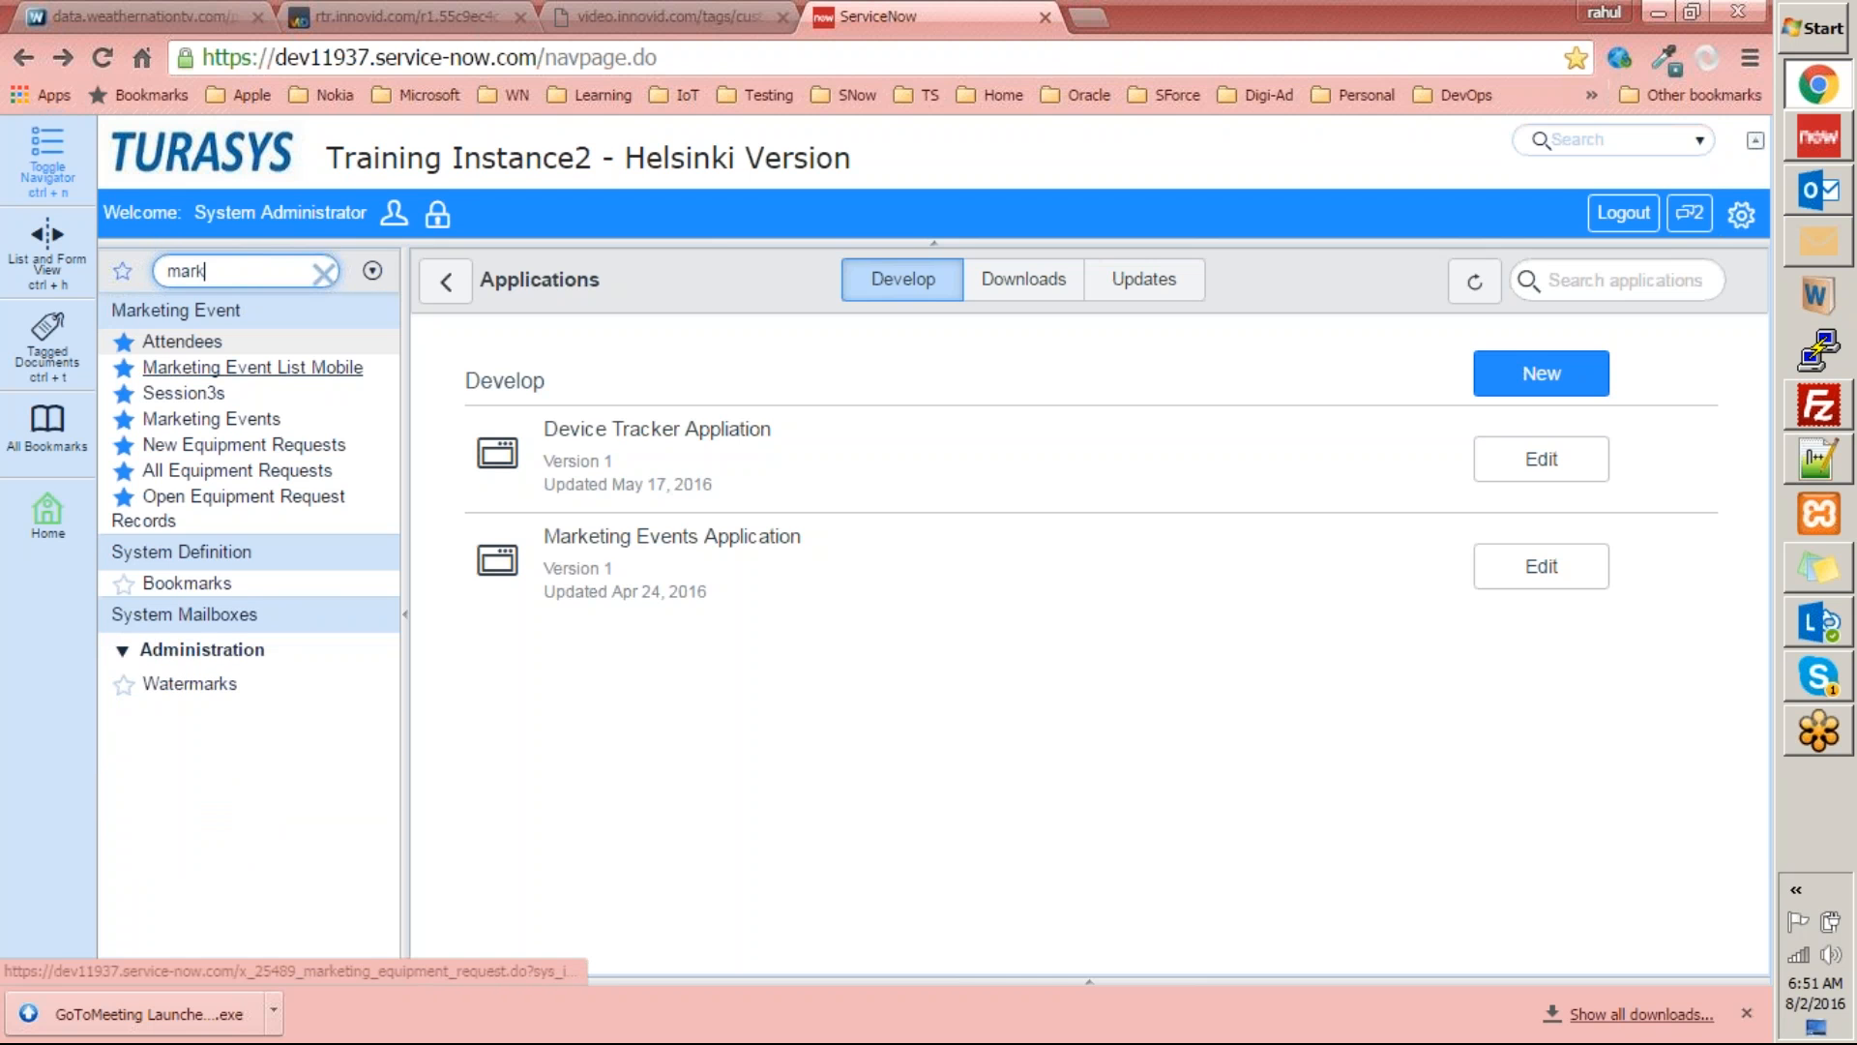
click(208, 422)
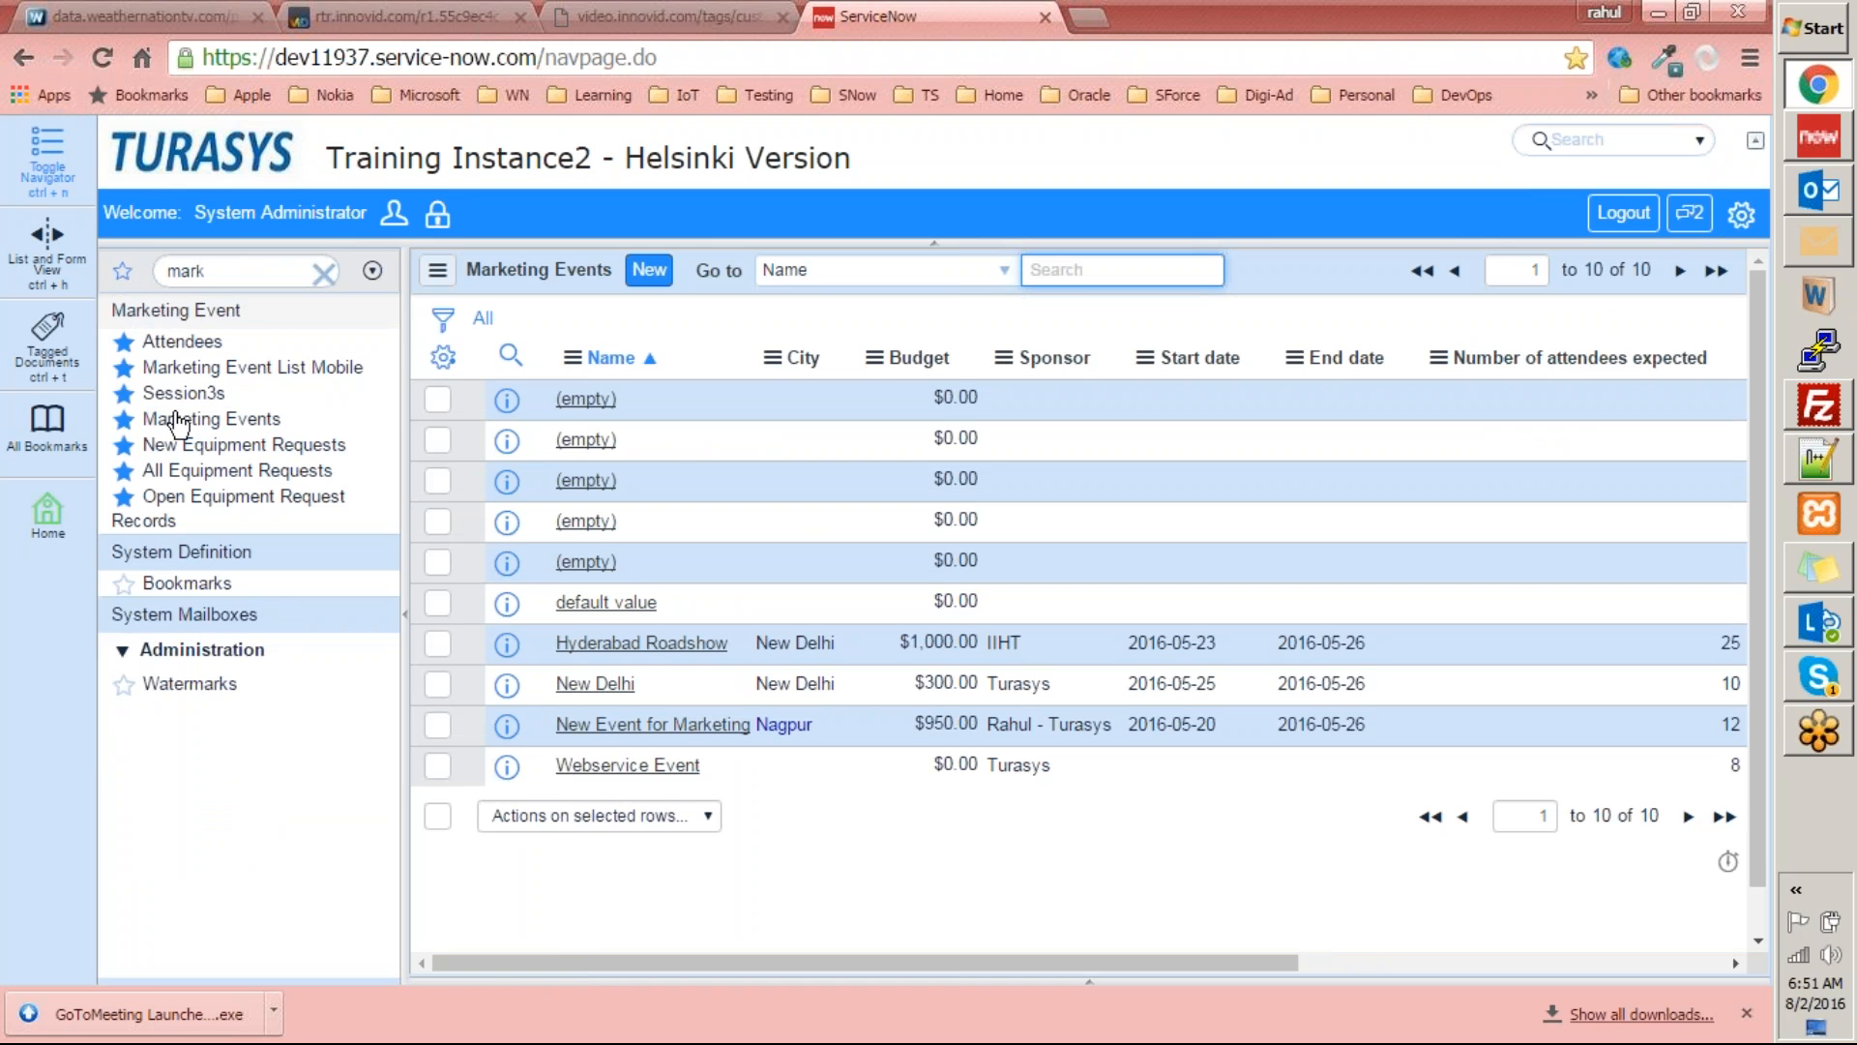
click(208, 419)
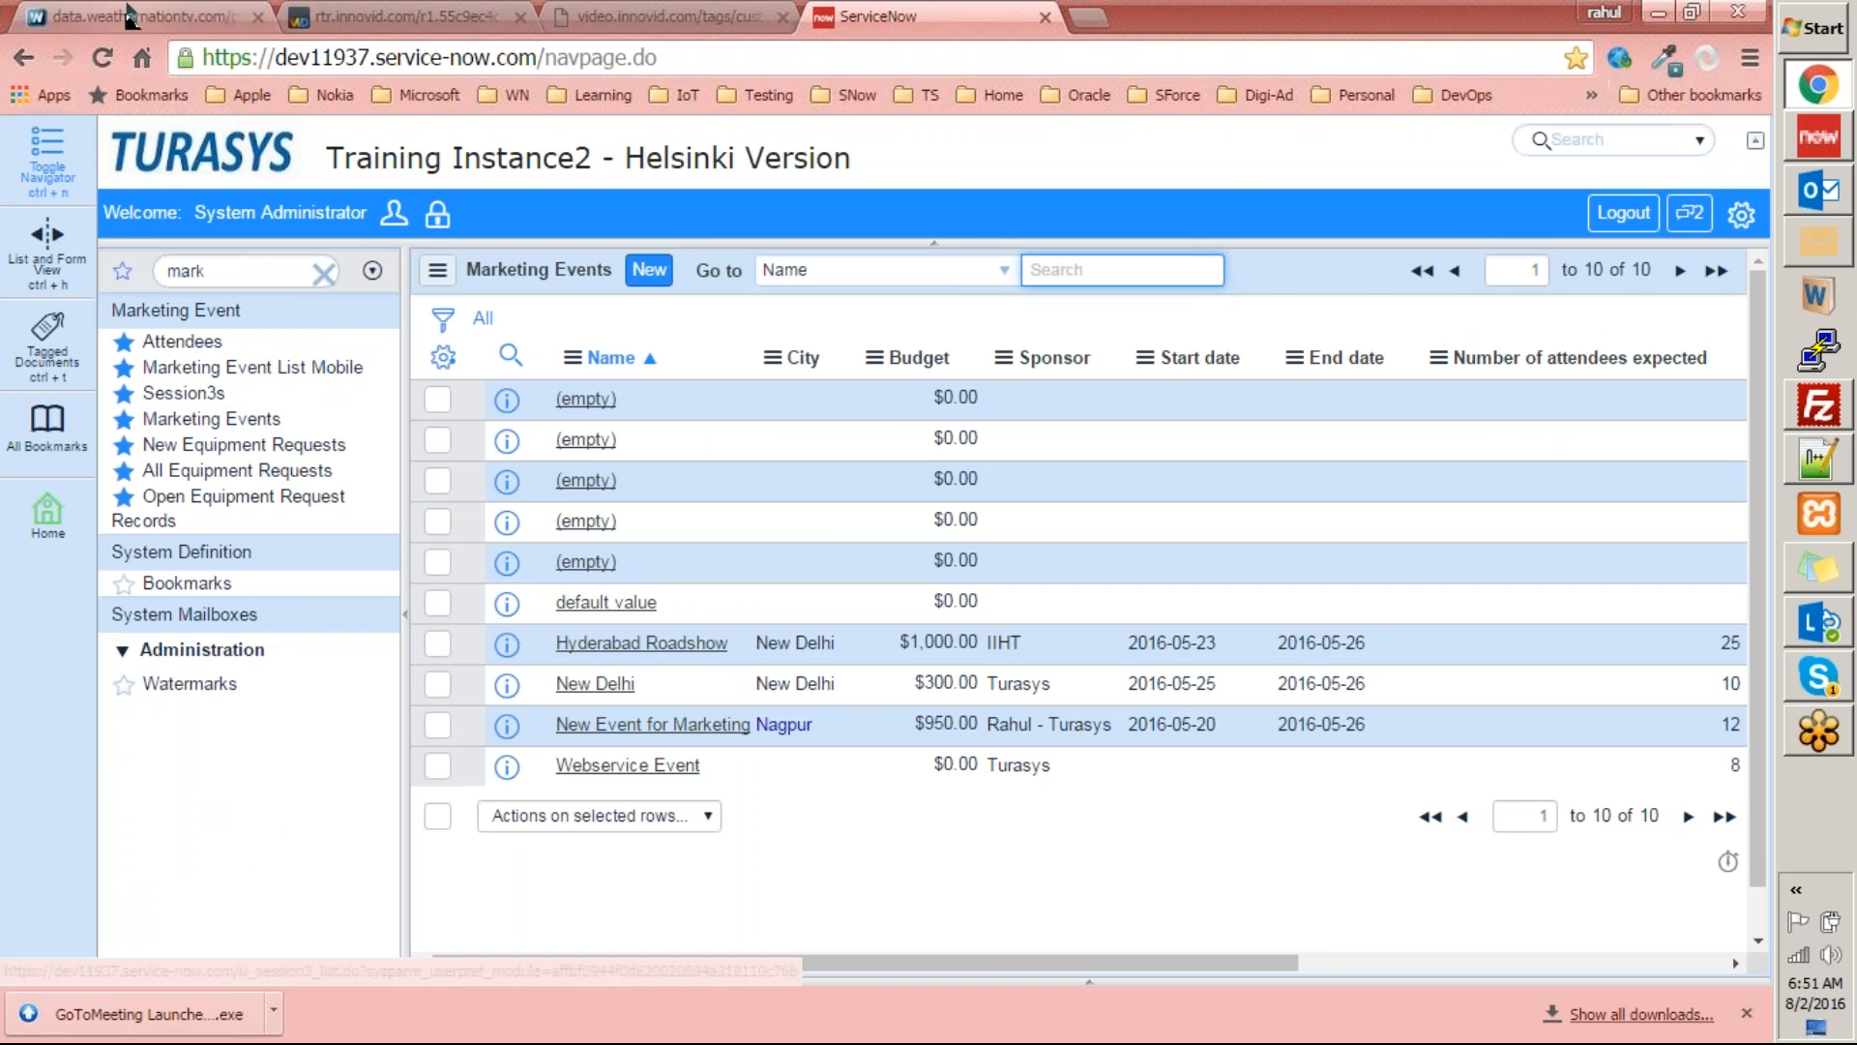
Delete the five marketing event records that have an empty name.
click(431, 563)
click(435, 522)
click(435, 480)
click(437, 399)
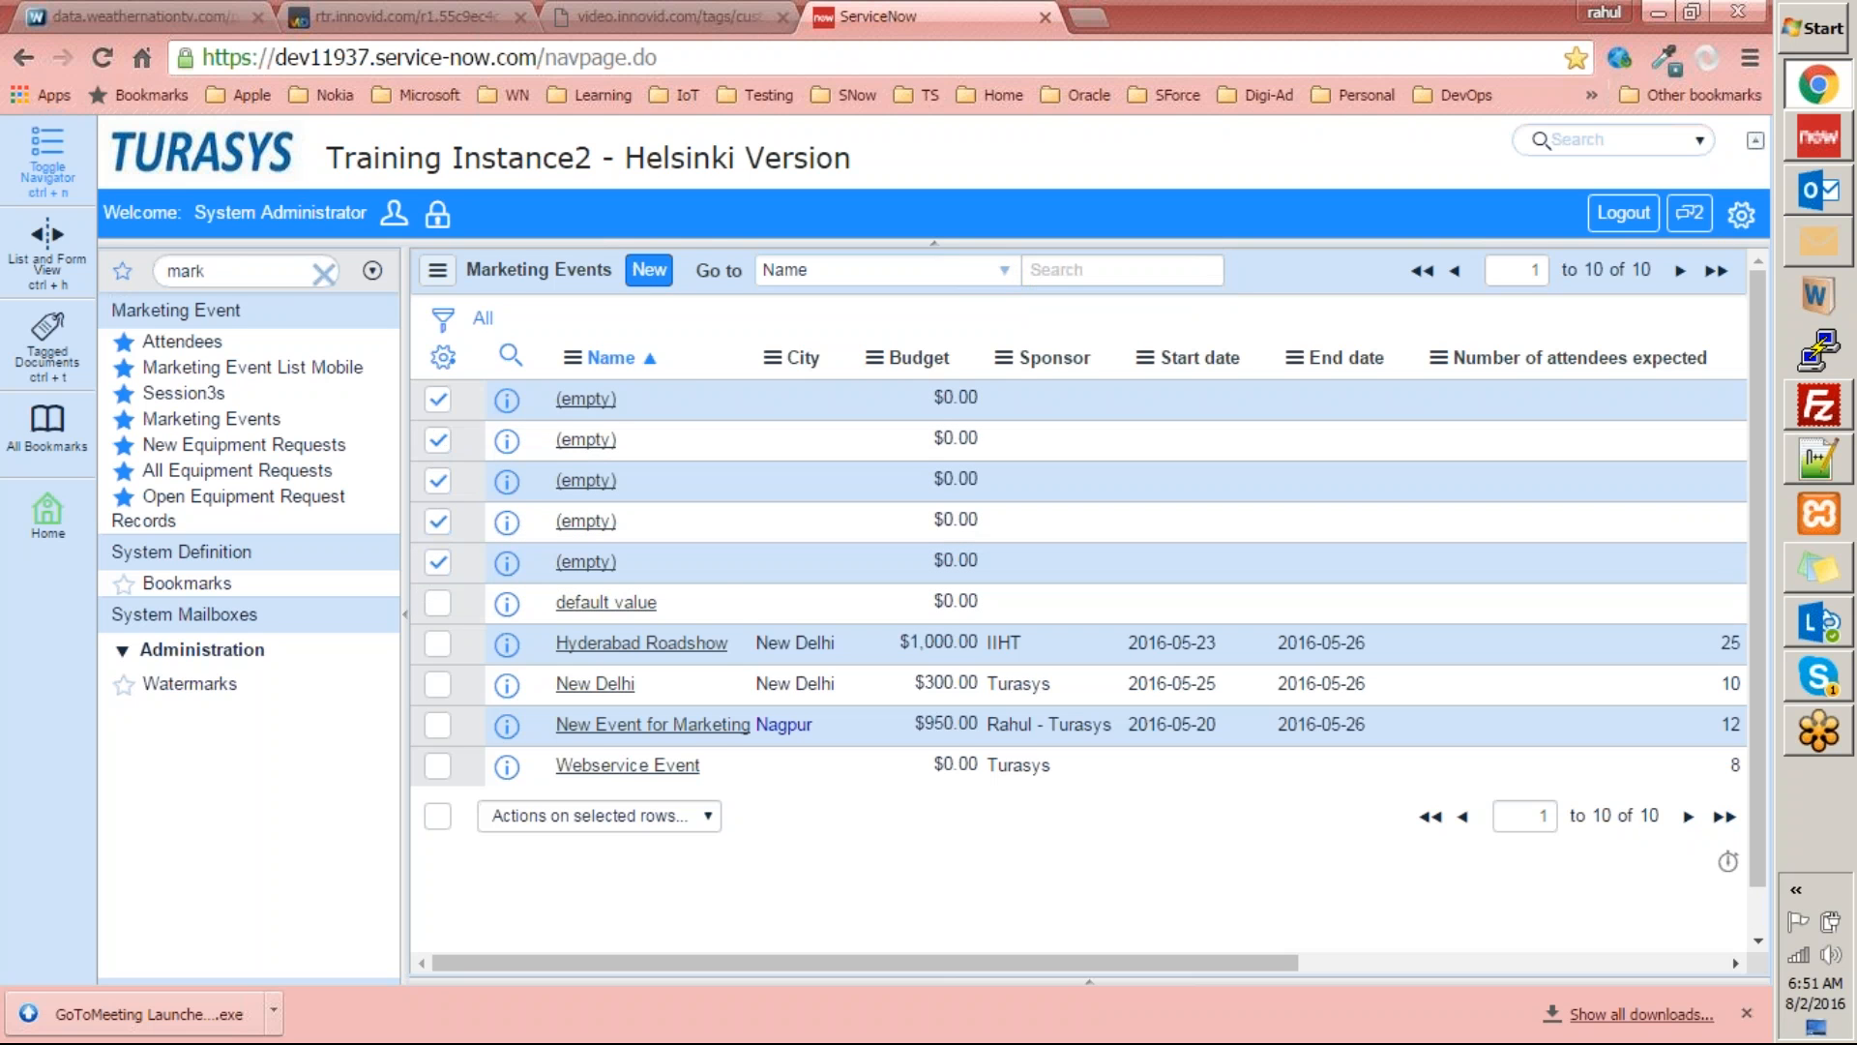
click(606, 825)
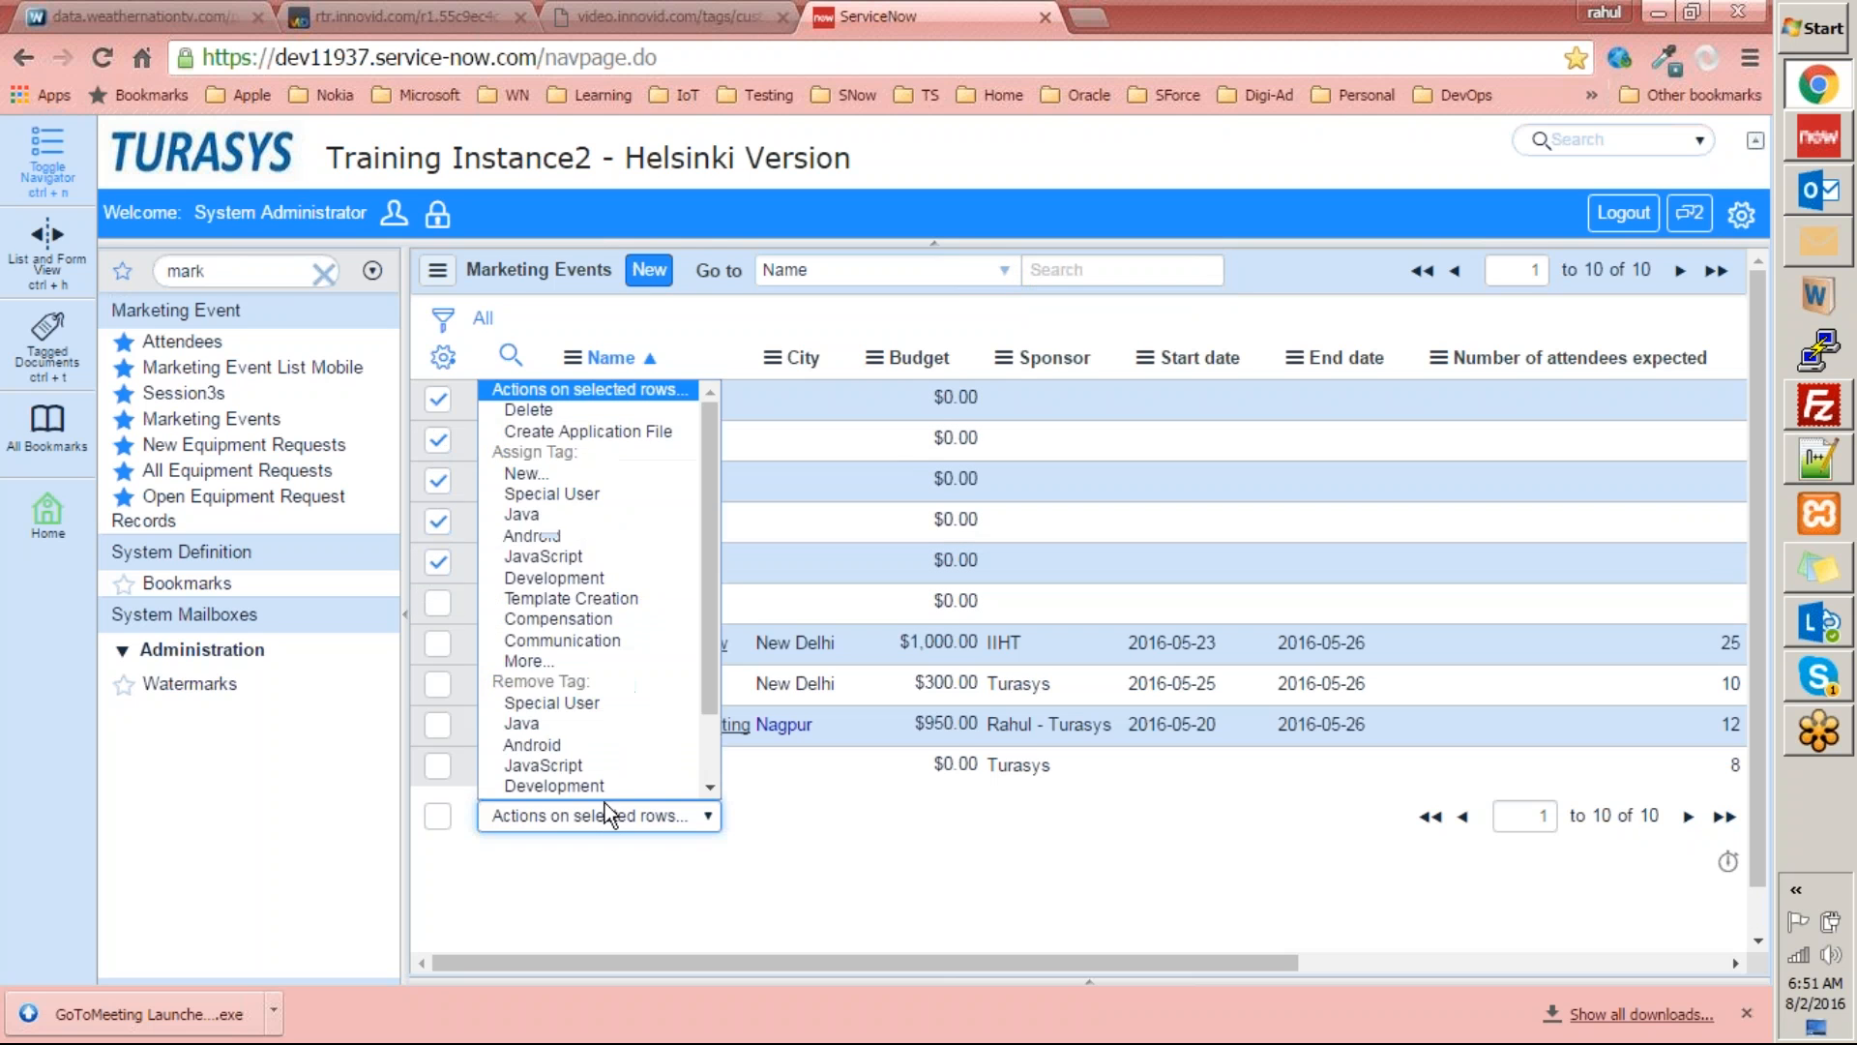
click(585, 411)
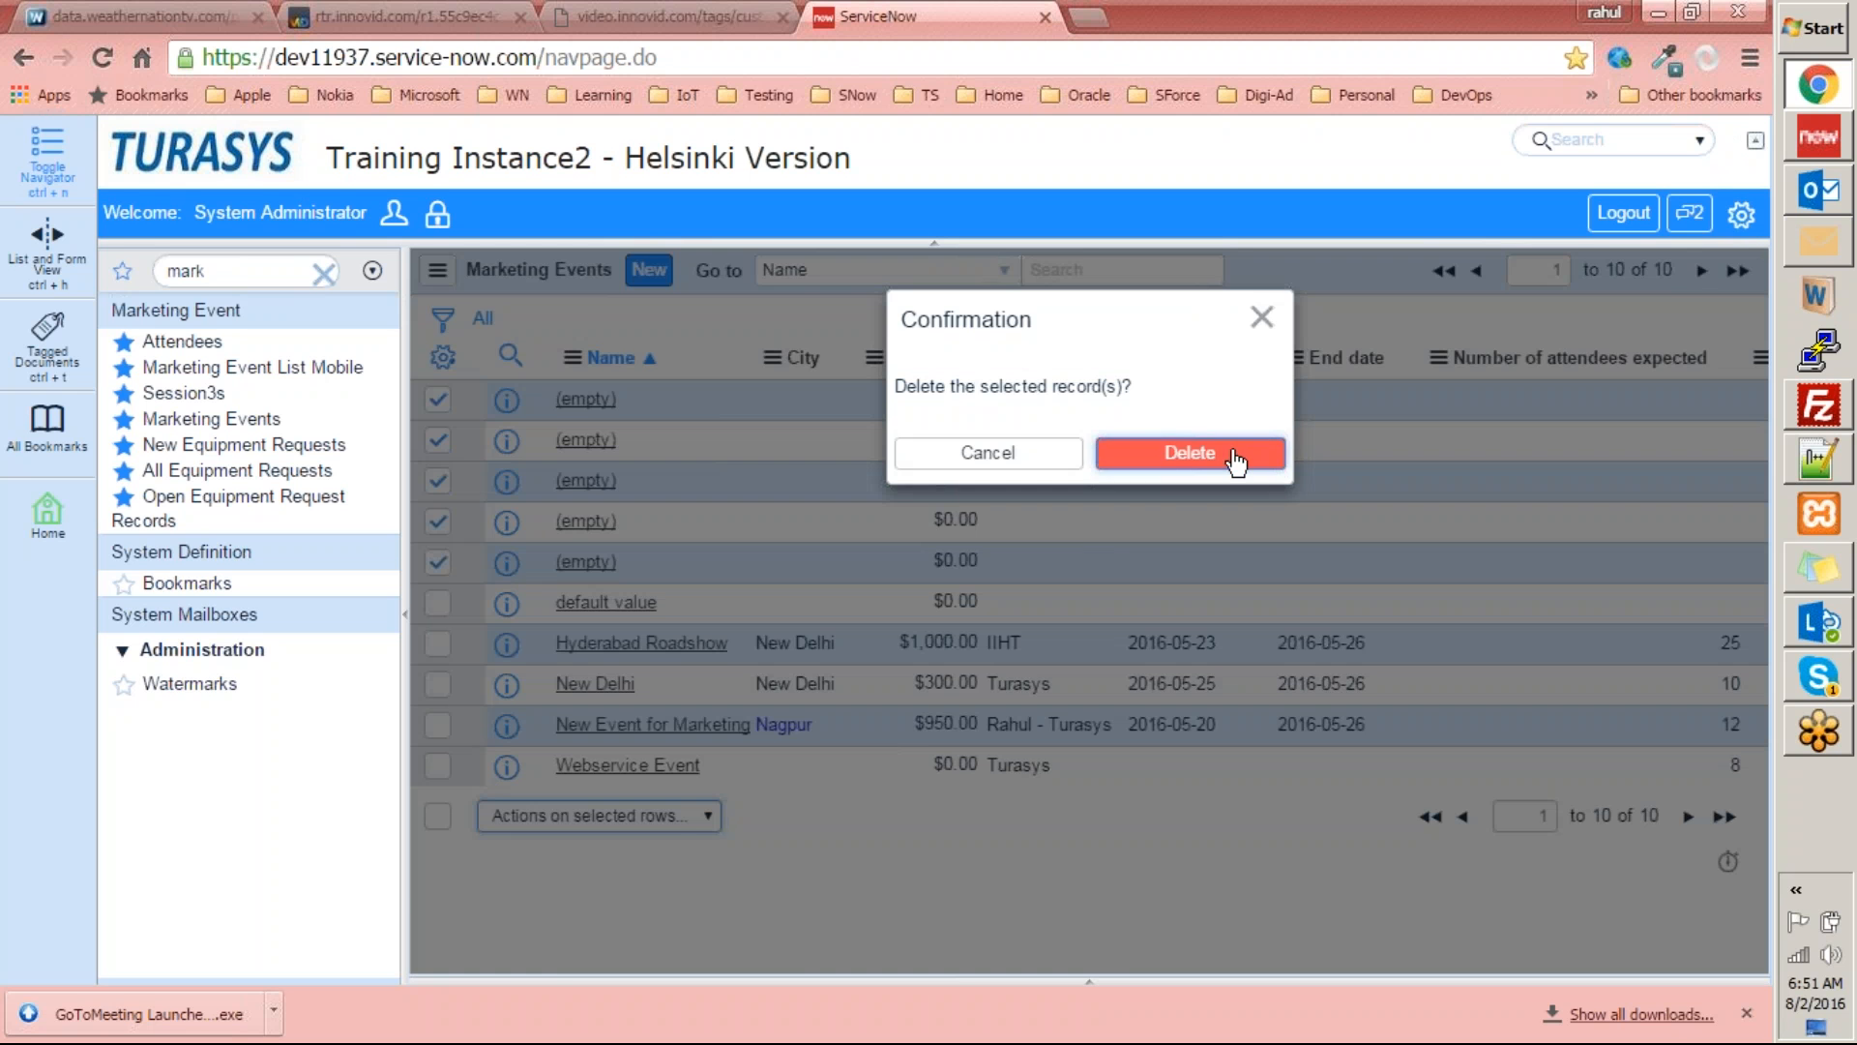
click(1224, 465)
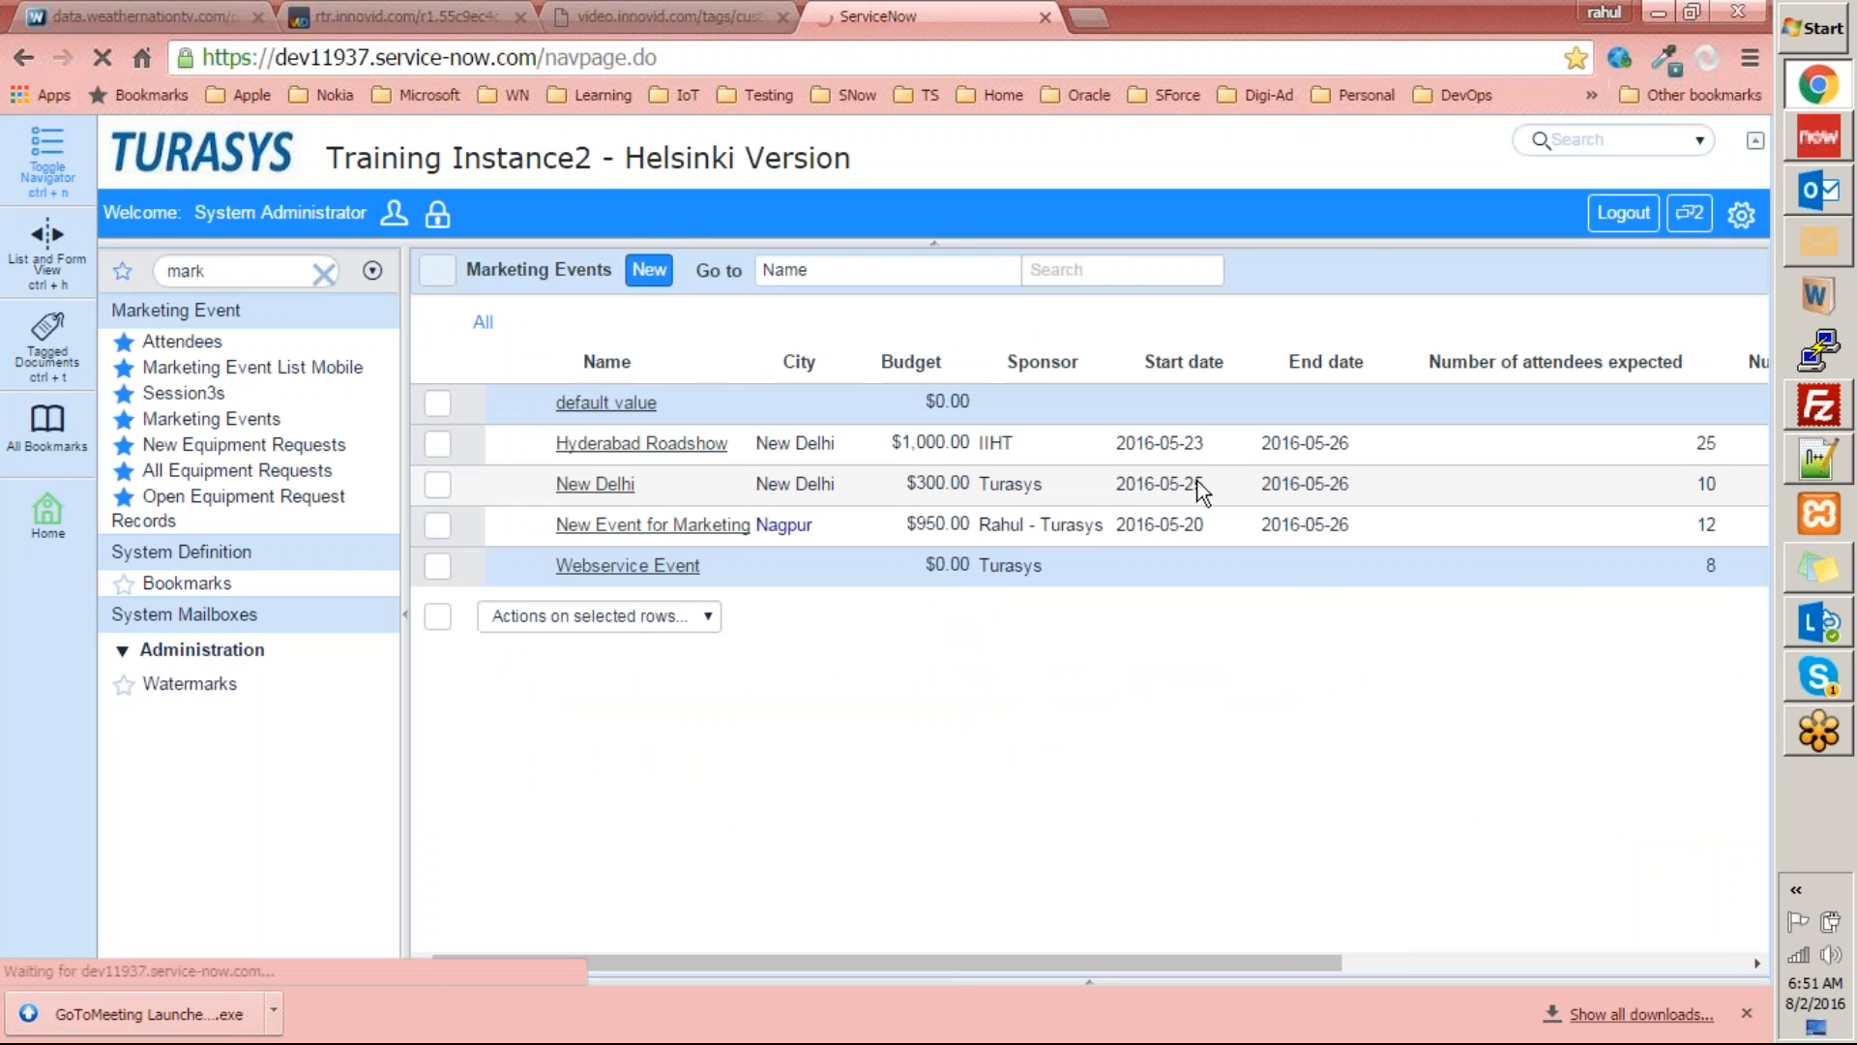
click(943, 786)
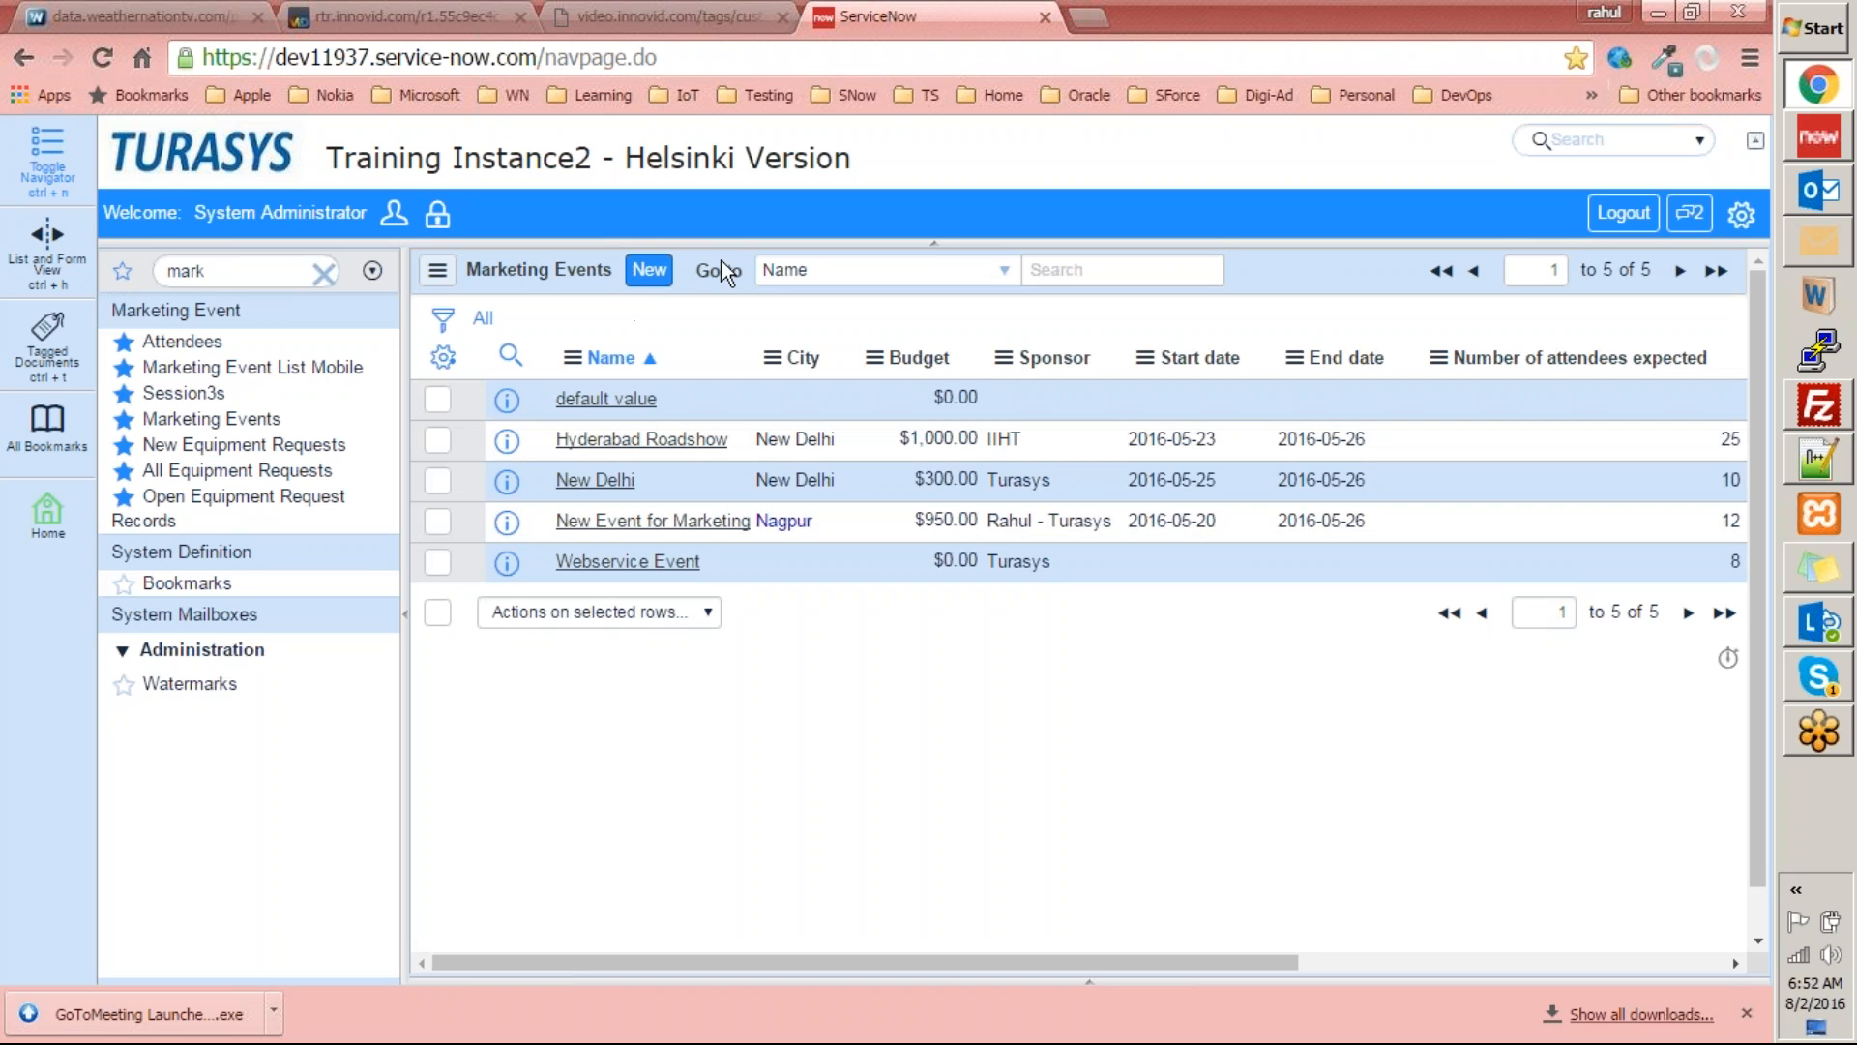
Start a new marketing event record and set its name to "Dallas Event".
click(659, 283)
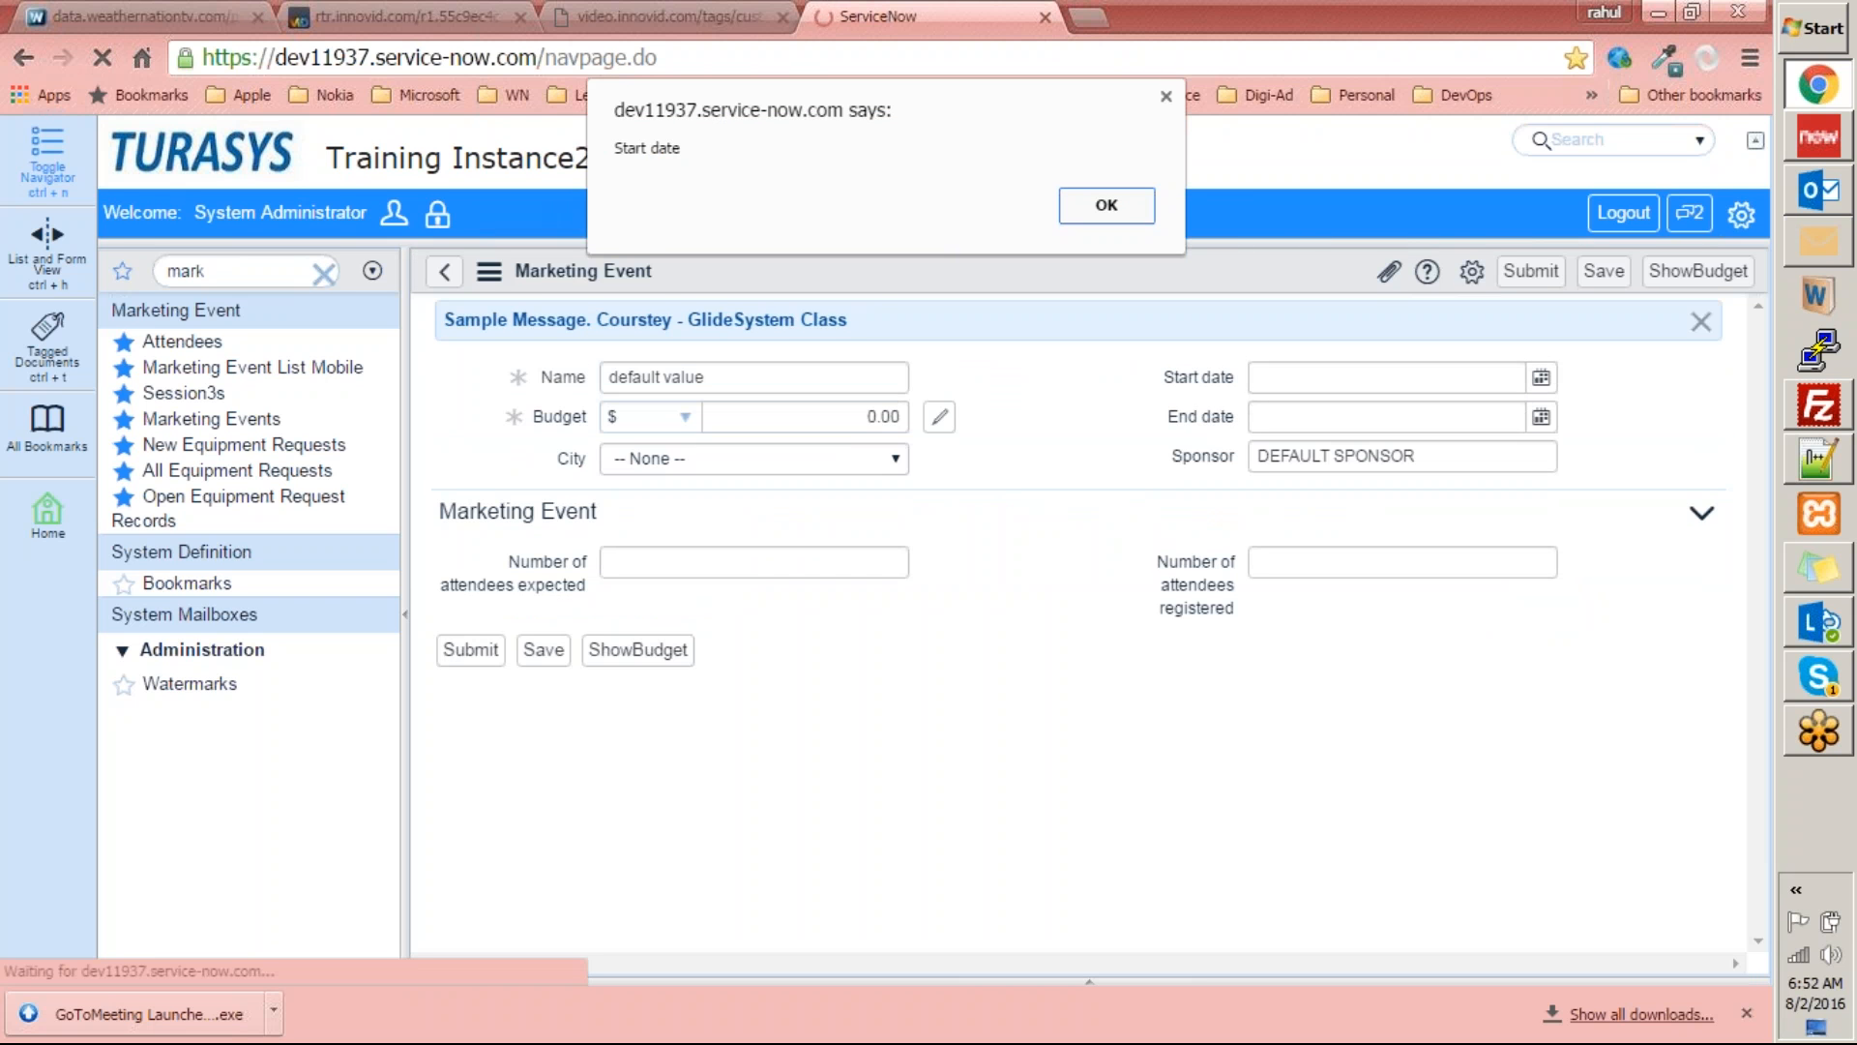
click(1132, 216)
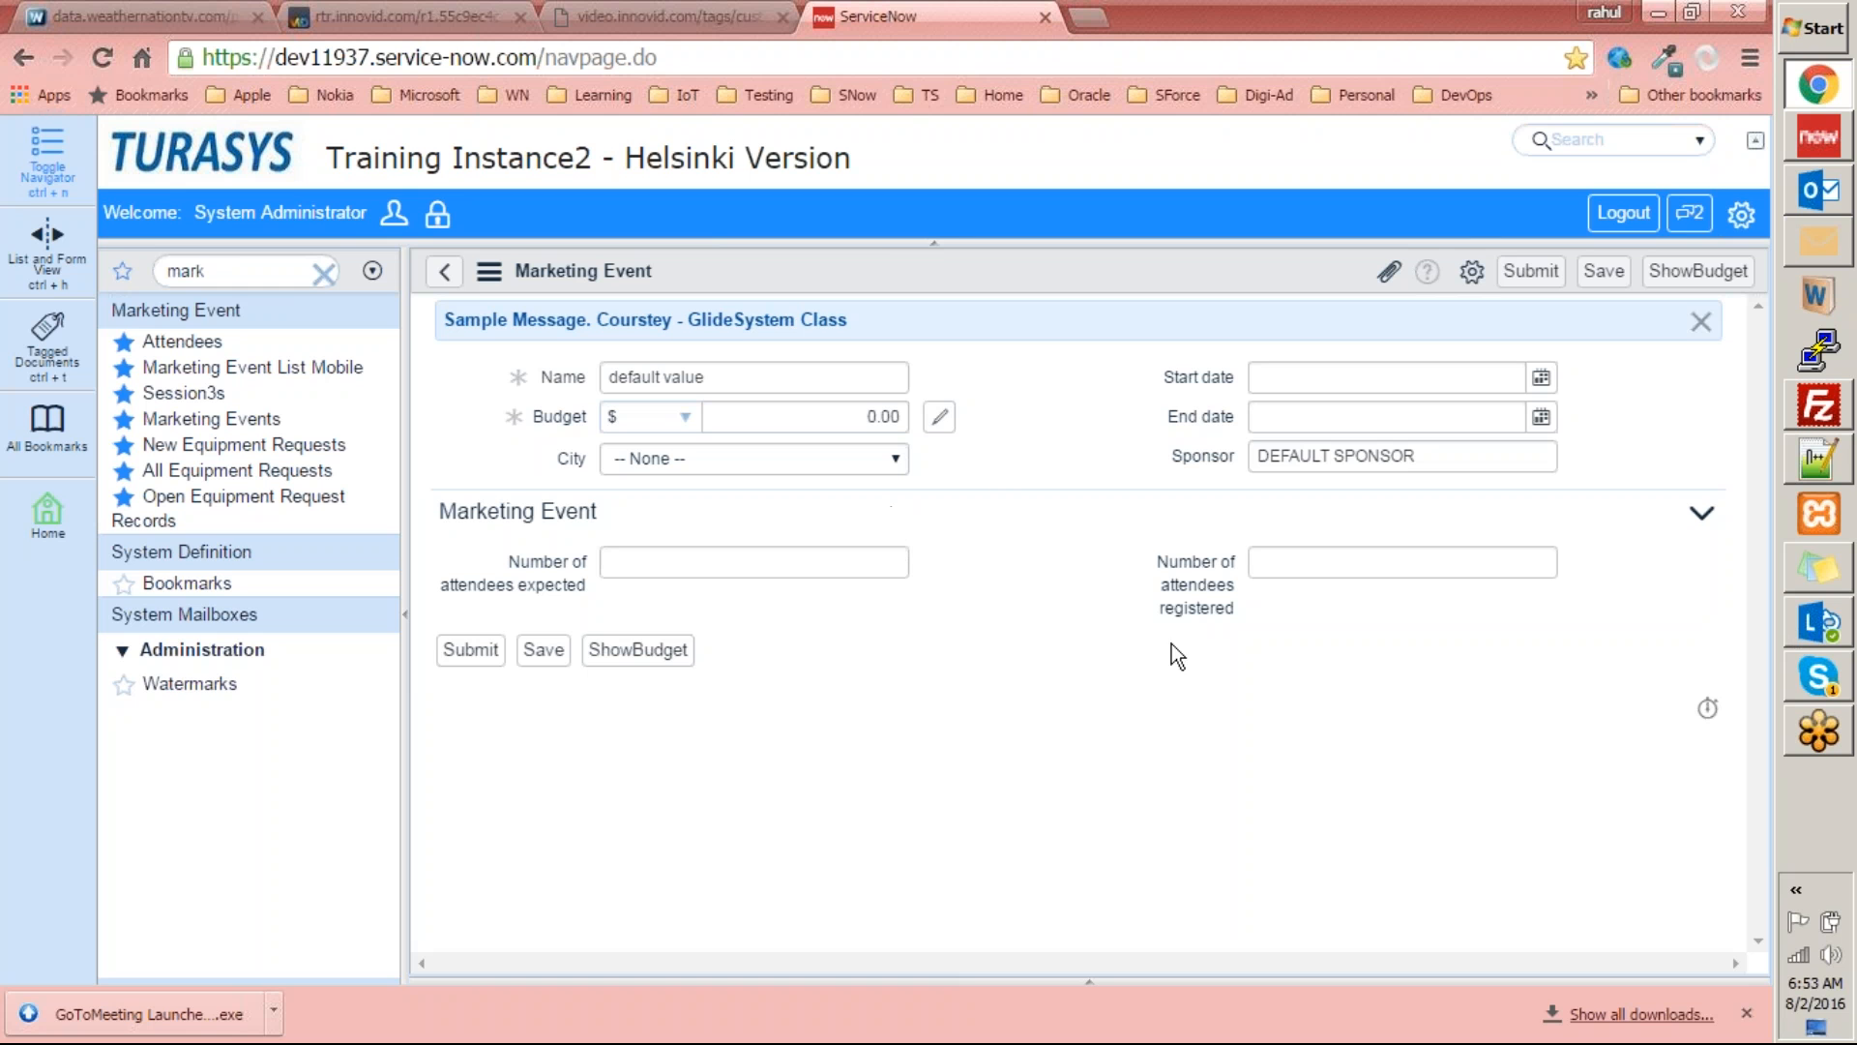
triple_click(710, 377)
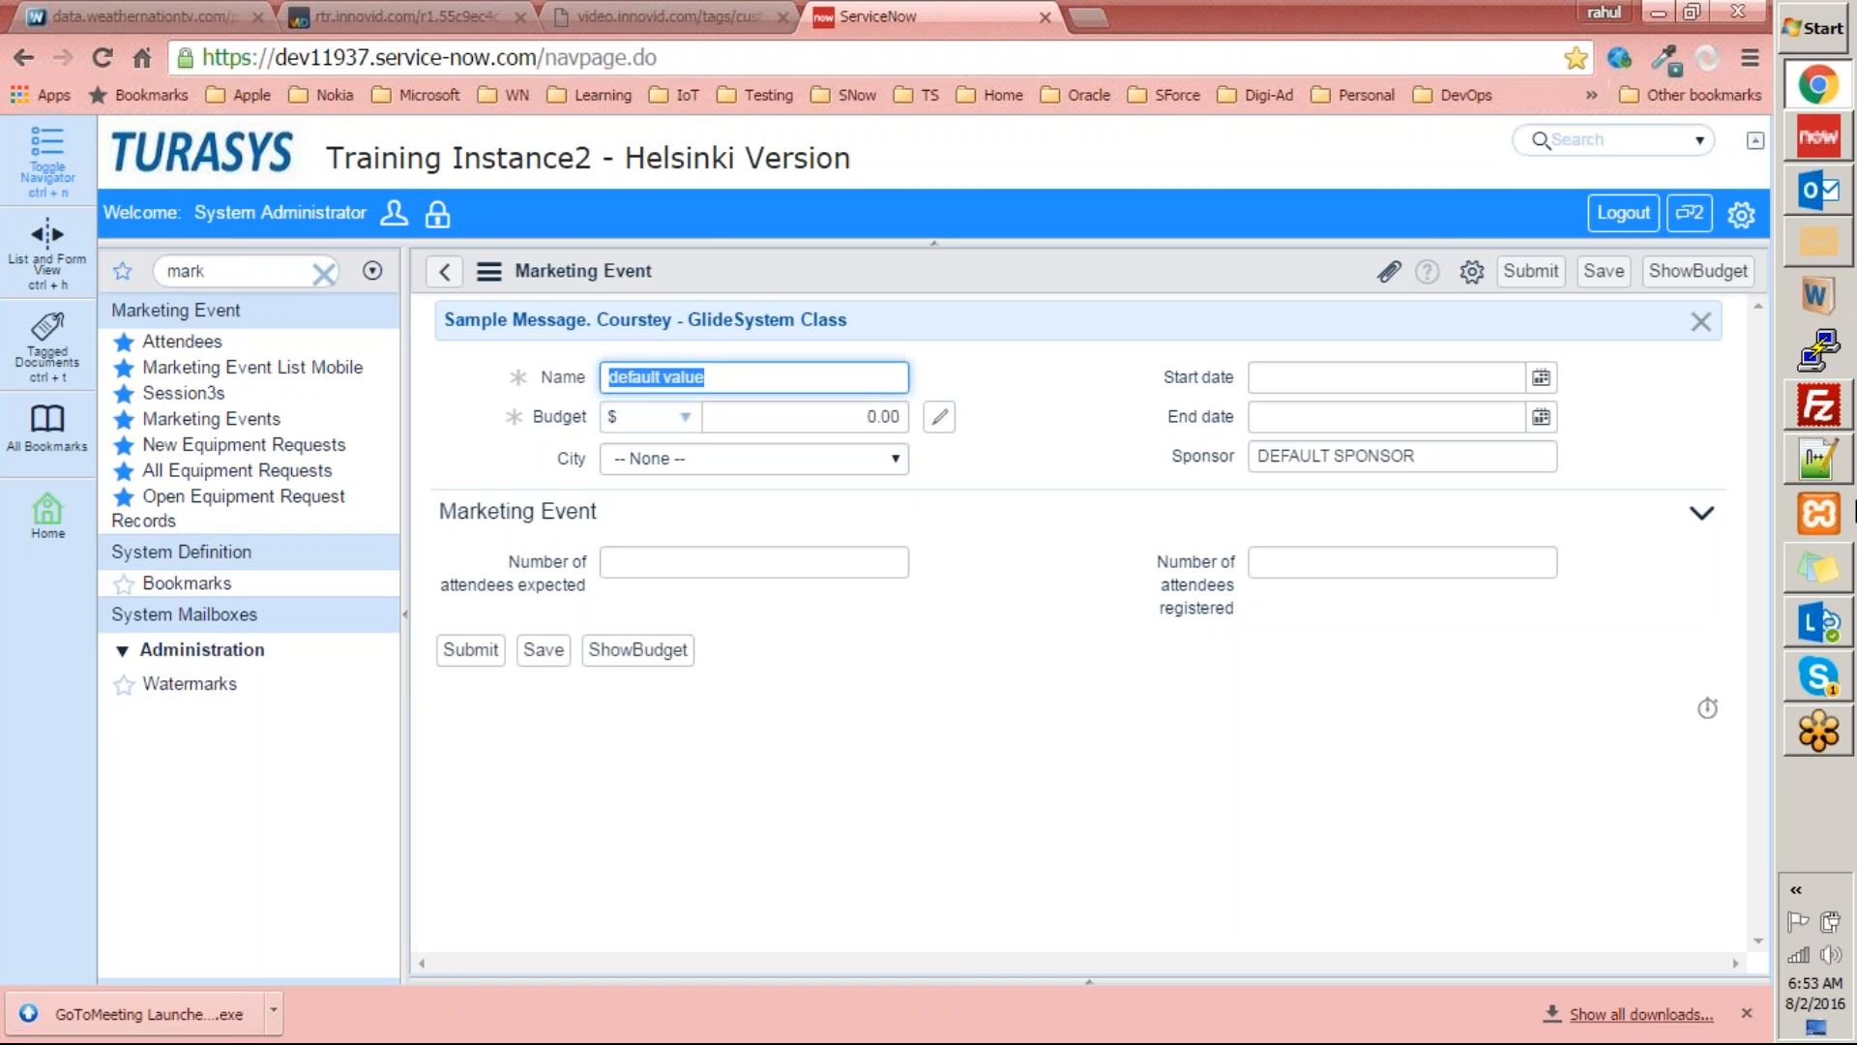
text(Dallas Event)
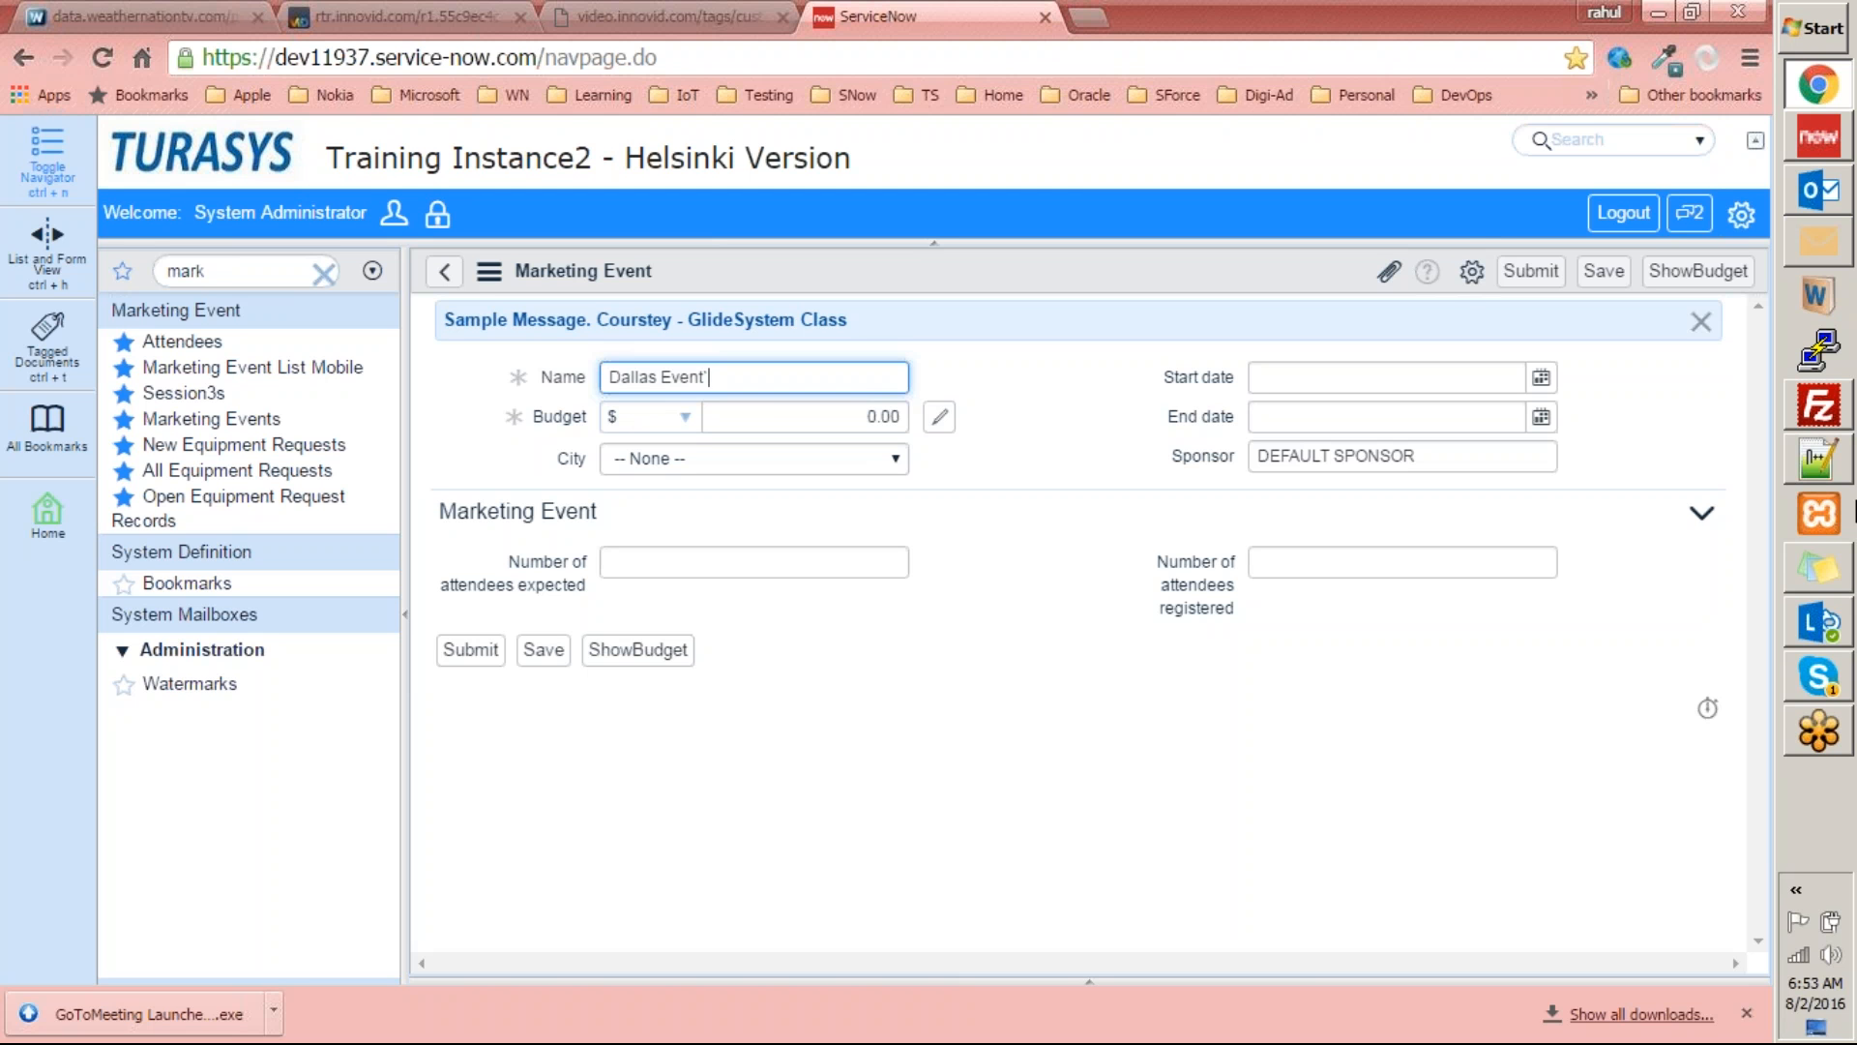
key(Tab)
Set the new marketing event's budget to $5,000 and its city to Dallas.
key(Tab)
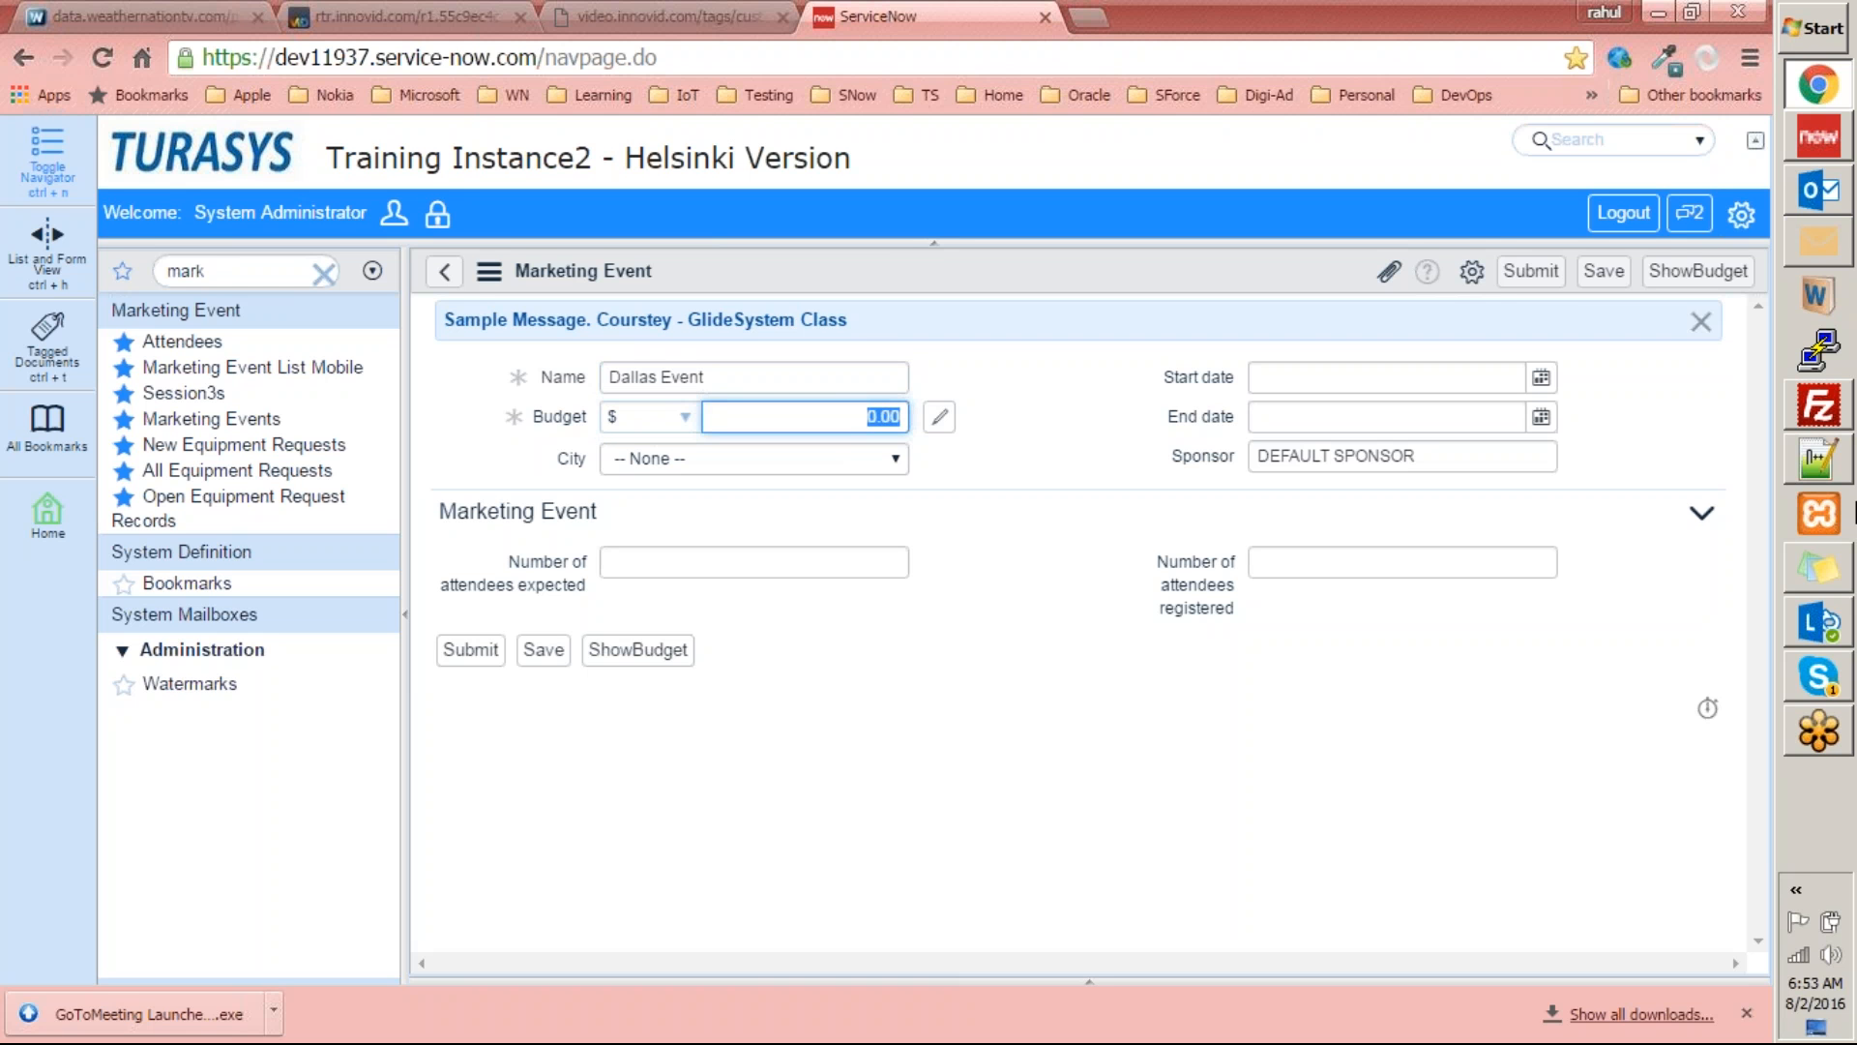
text(5000)
key(Tab)
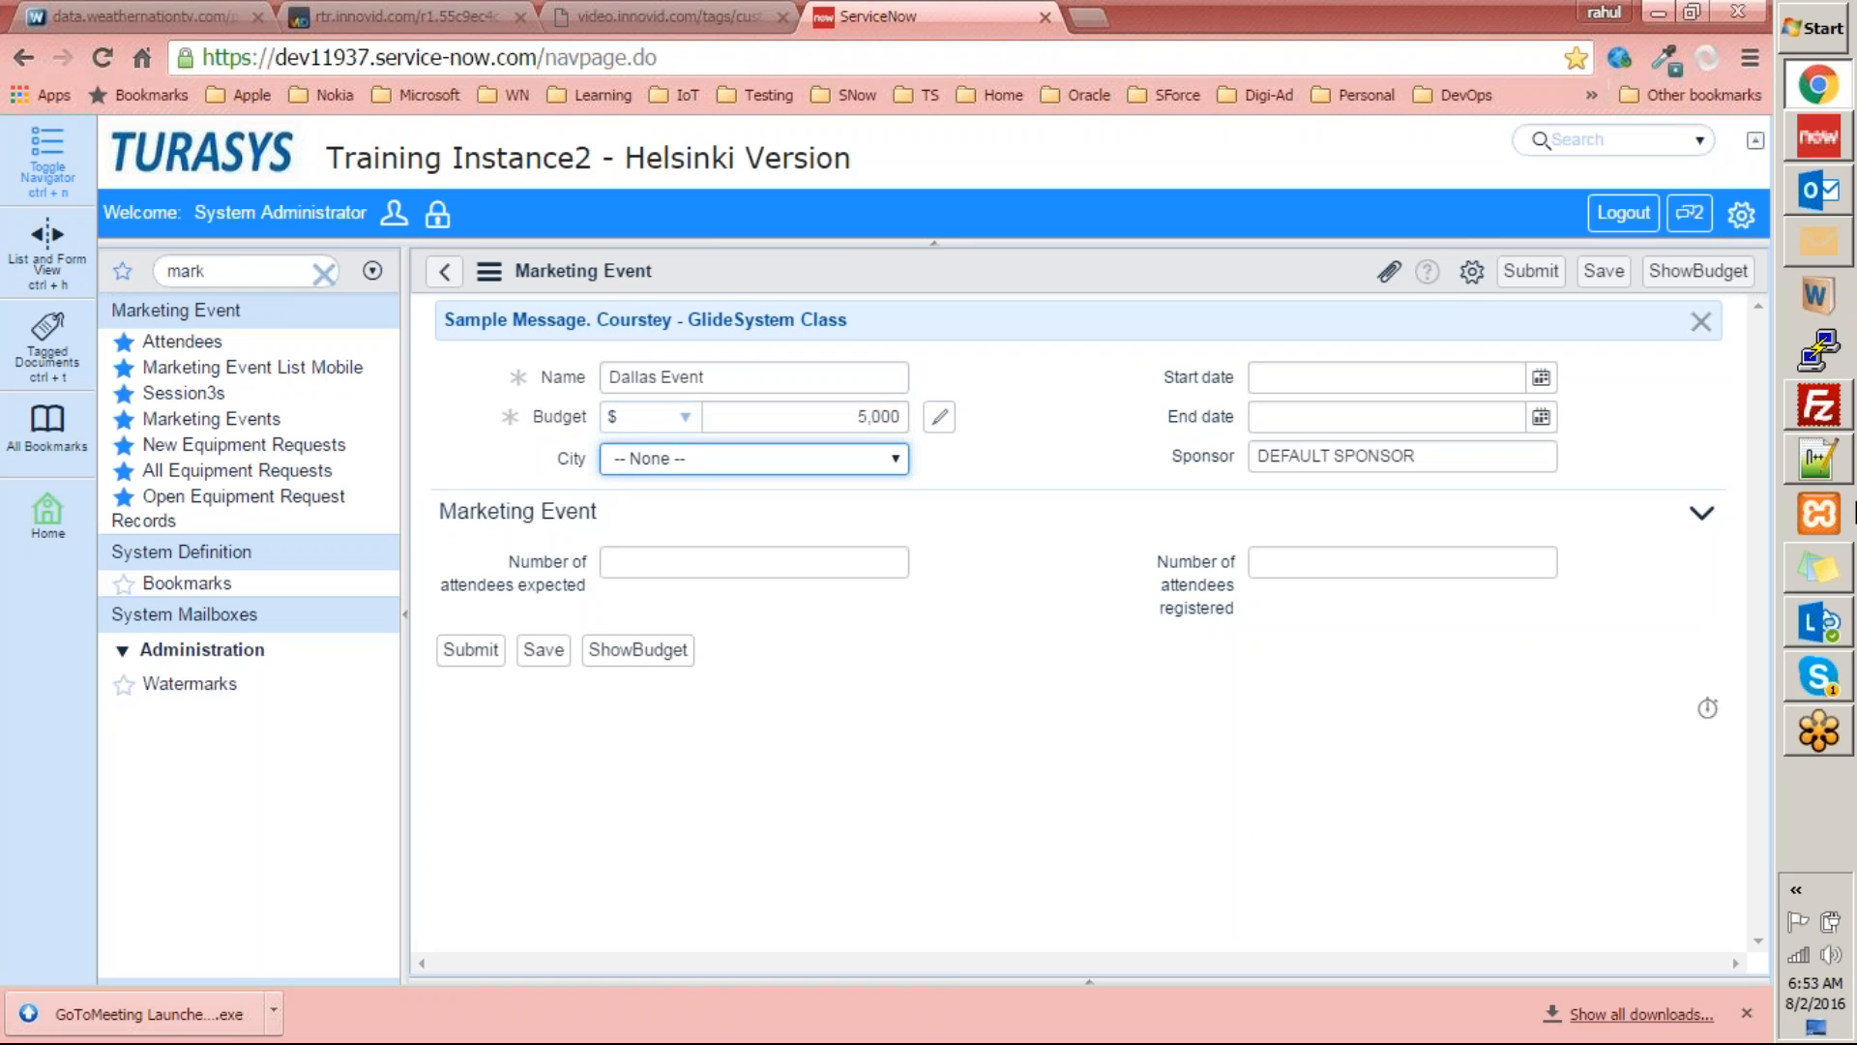
key(Down)
key(Down)
key(Tab)
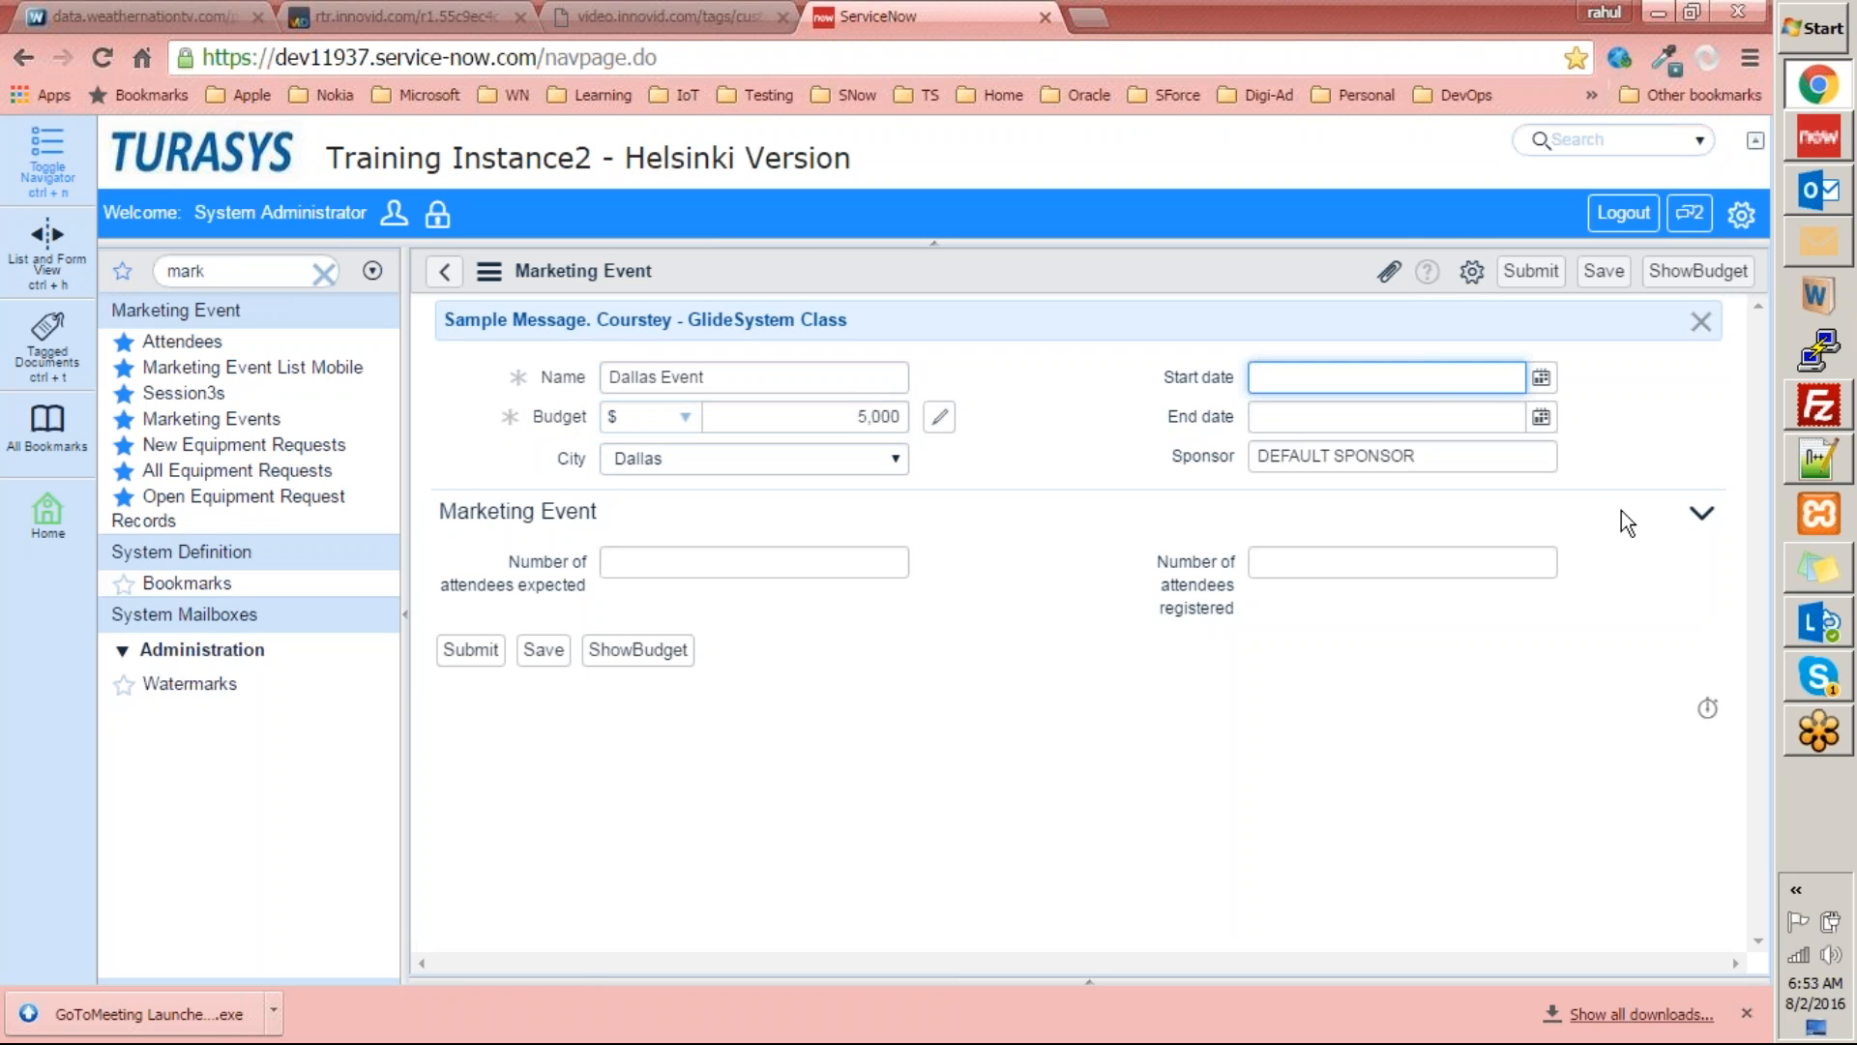
Set the event's start date to 2016-08-01, end date to 2016-08-02 and sponsor to Apple.
click(1541, 379)
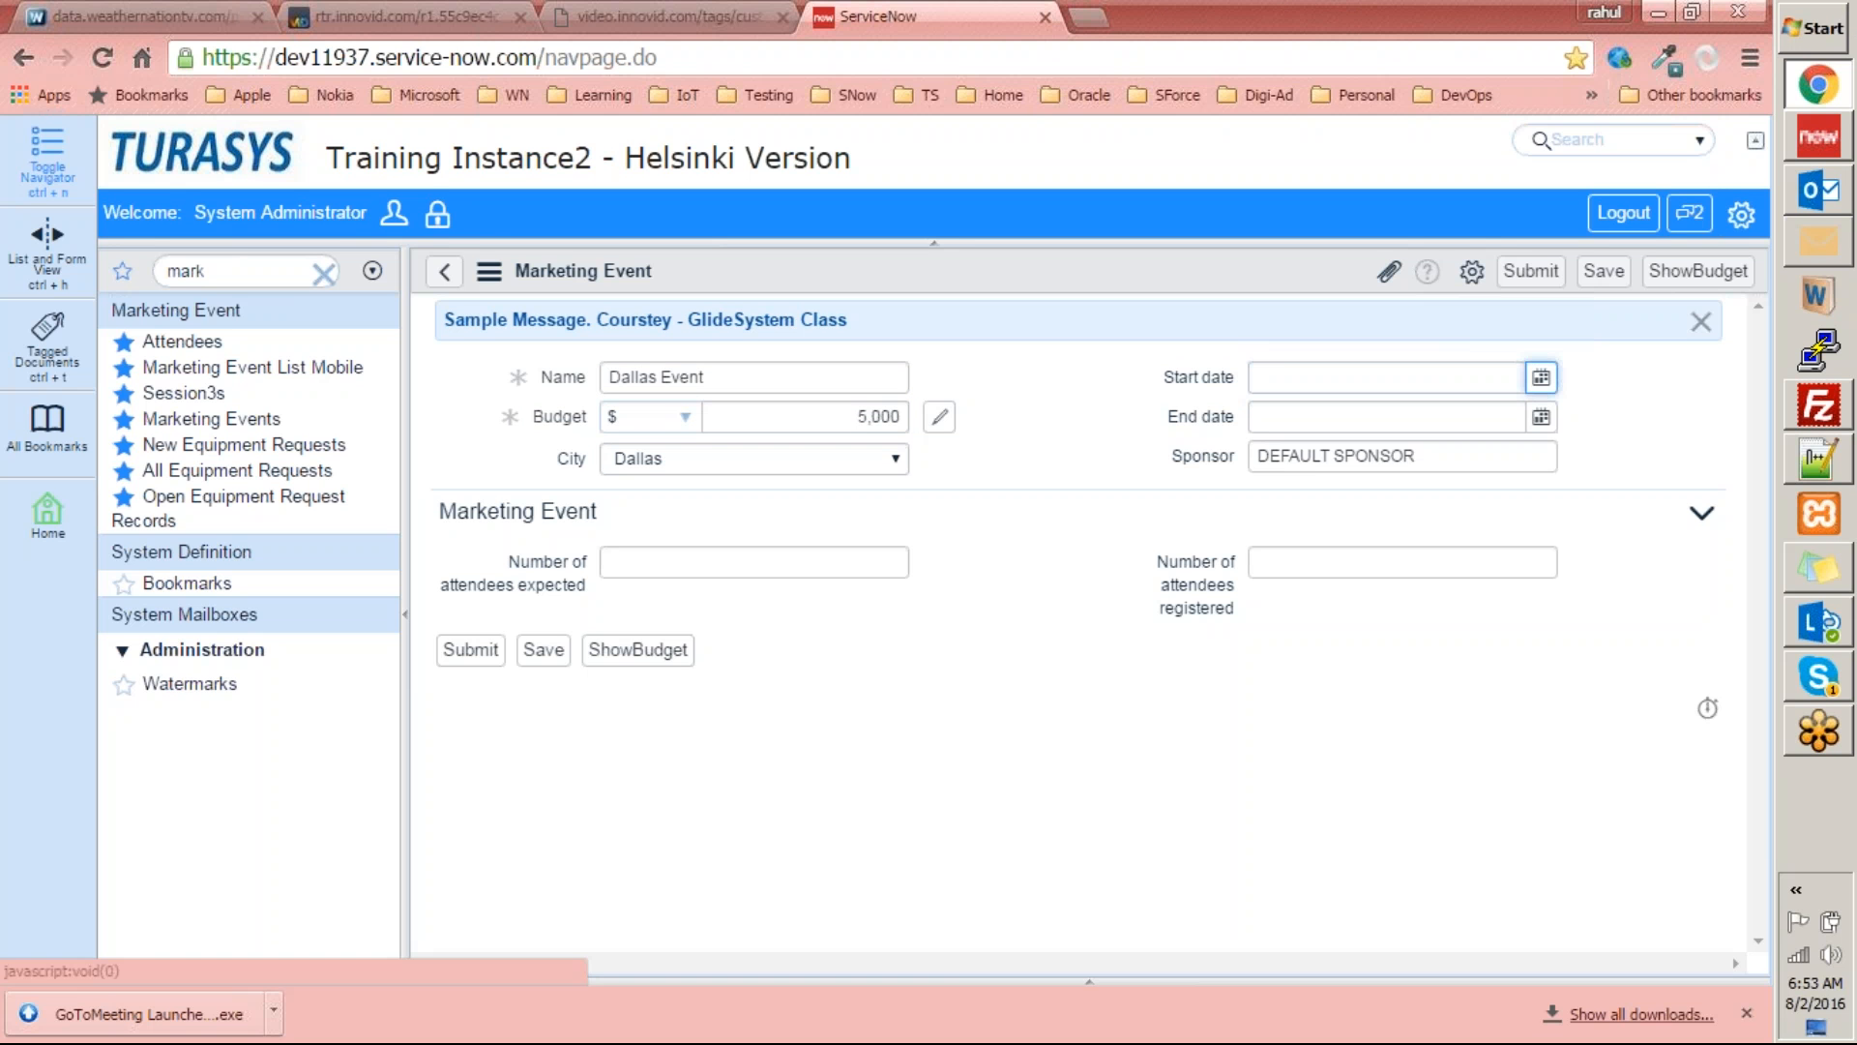
click(1359, 481)
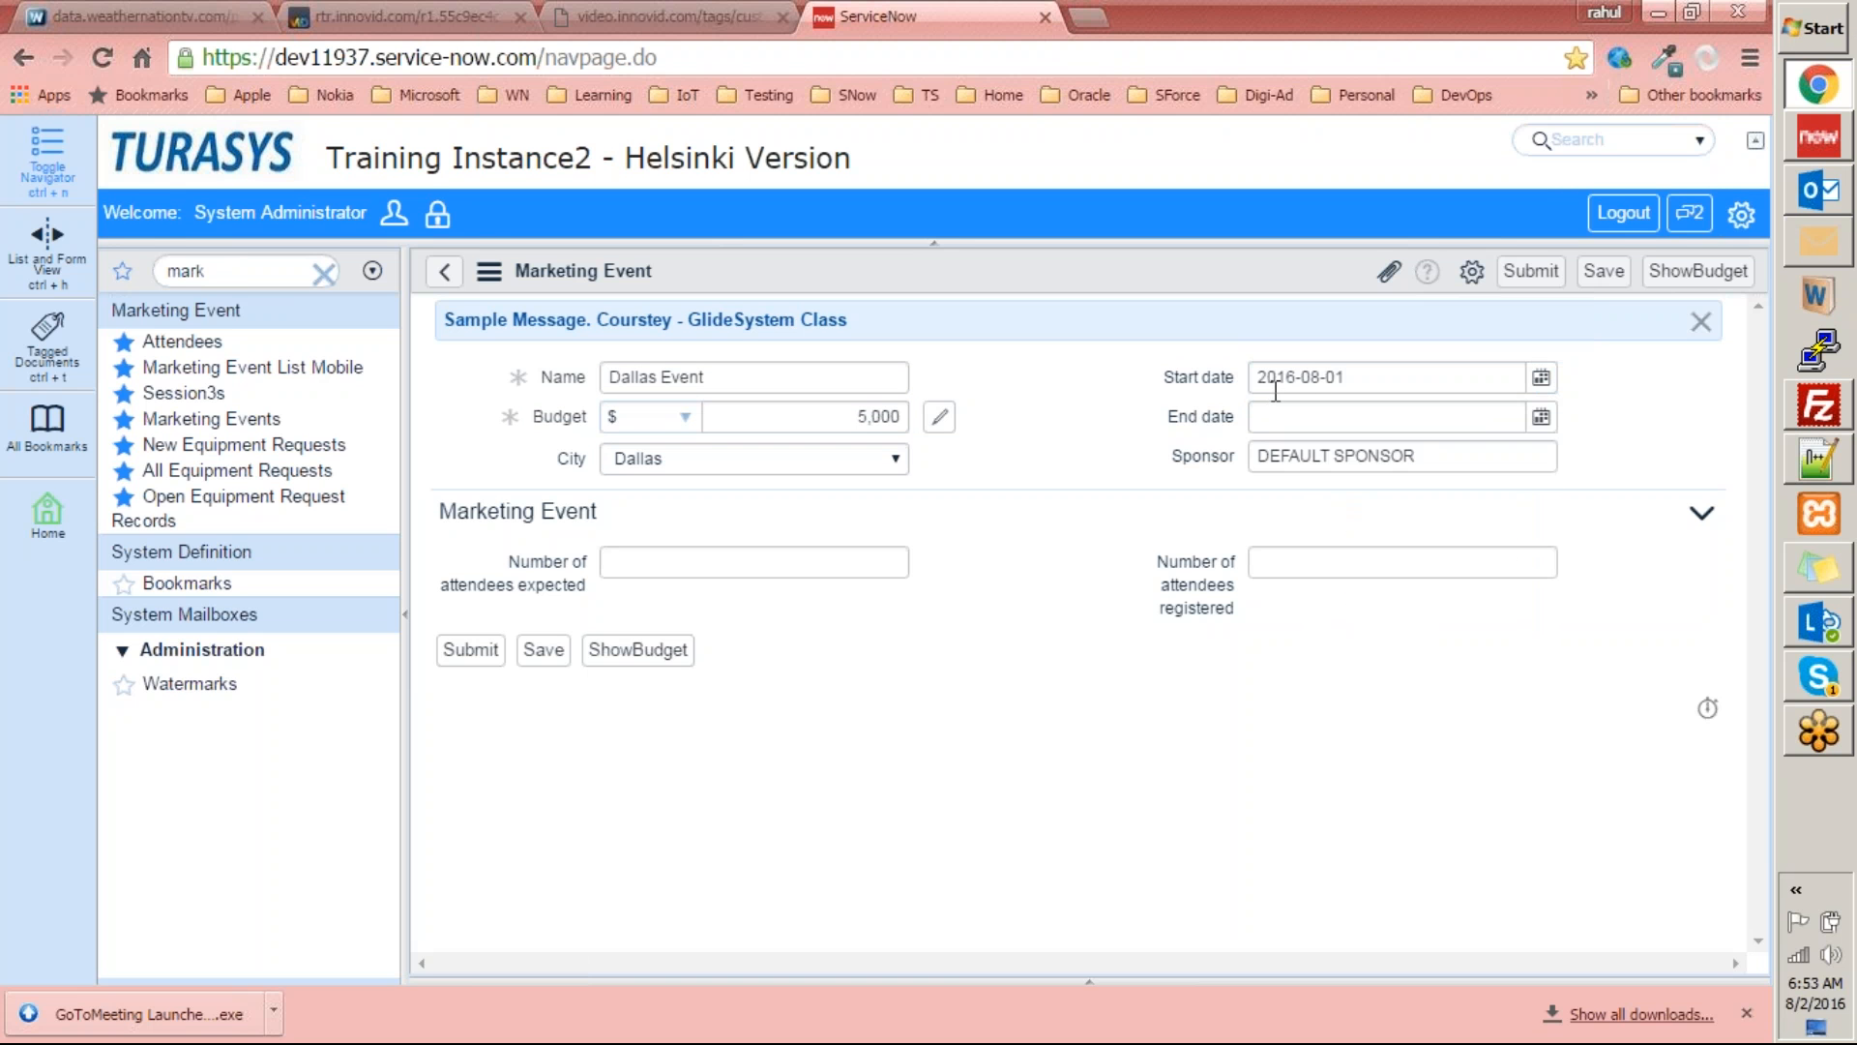
click(1541, 417)
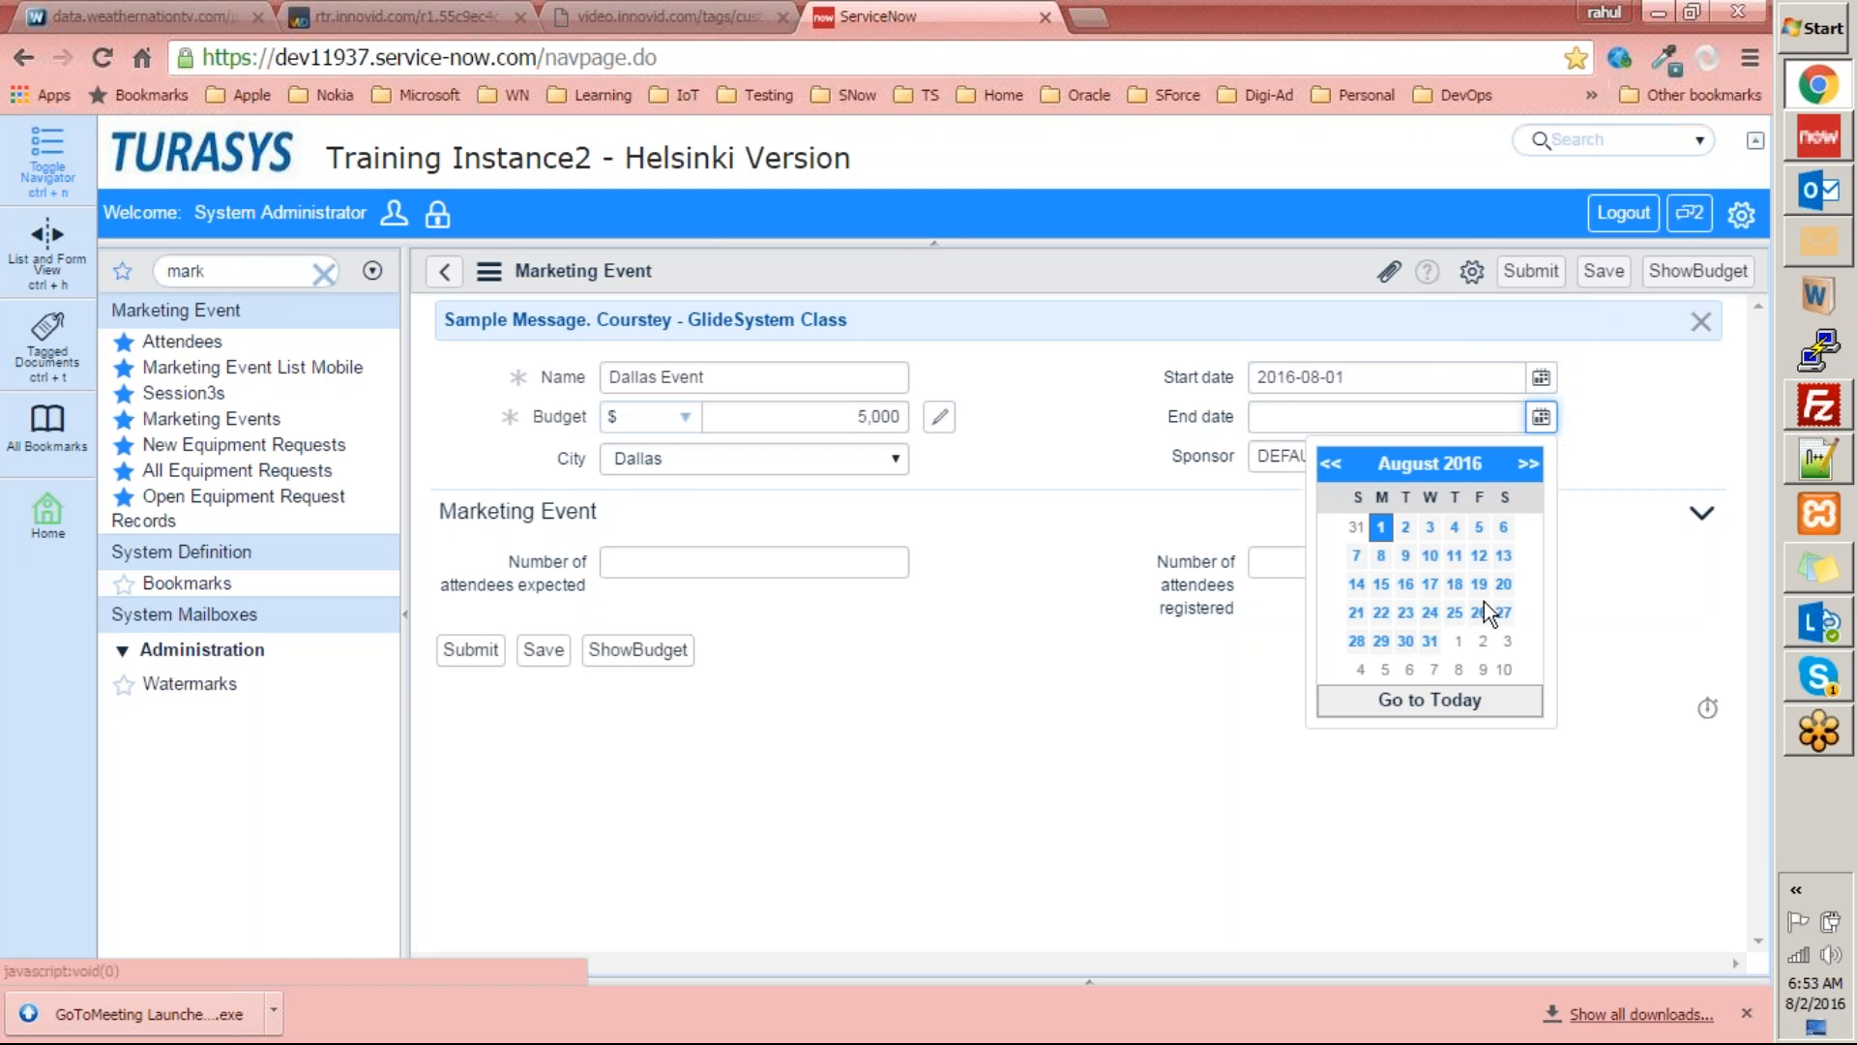
click(1406, 528)
drag(1419, 455, 1216, 467)
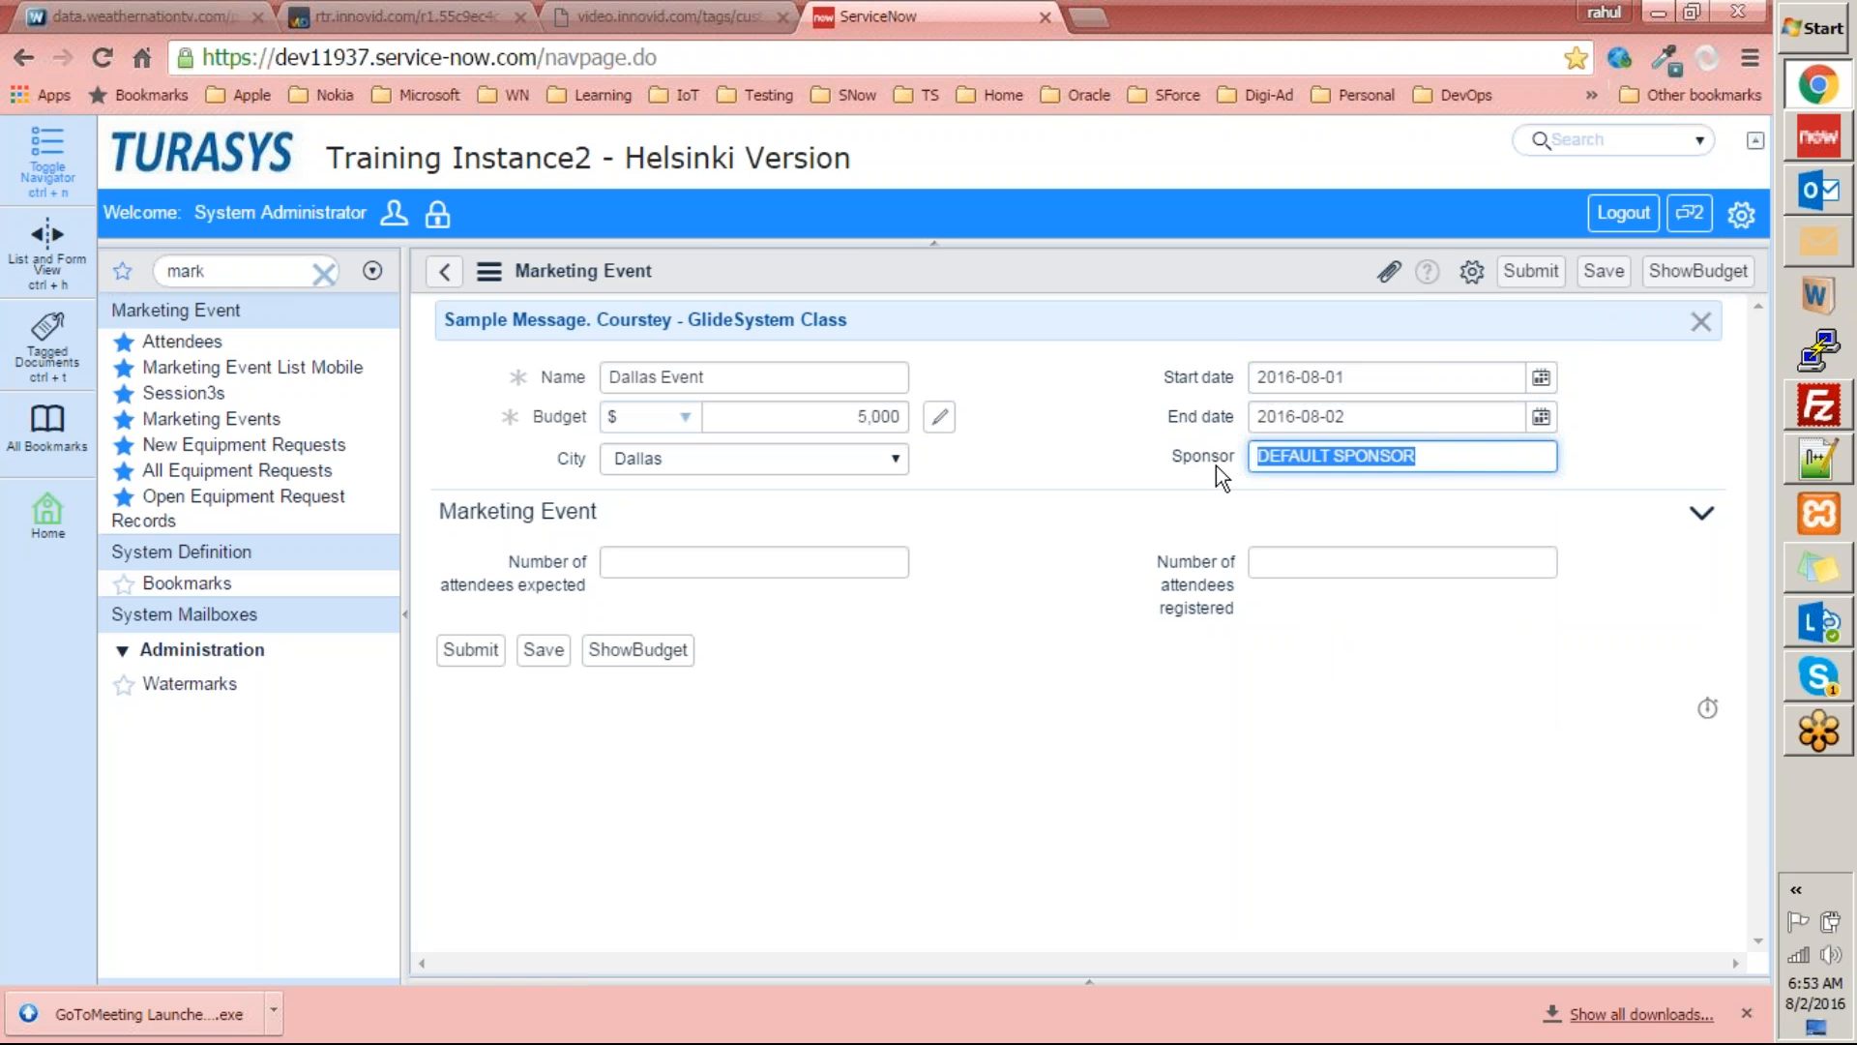
text(Apple)
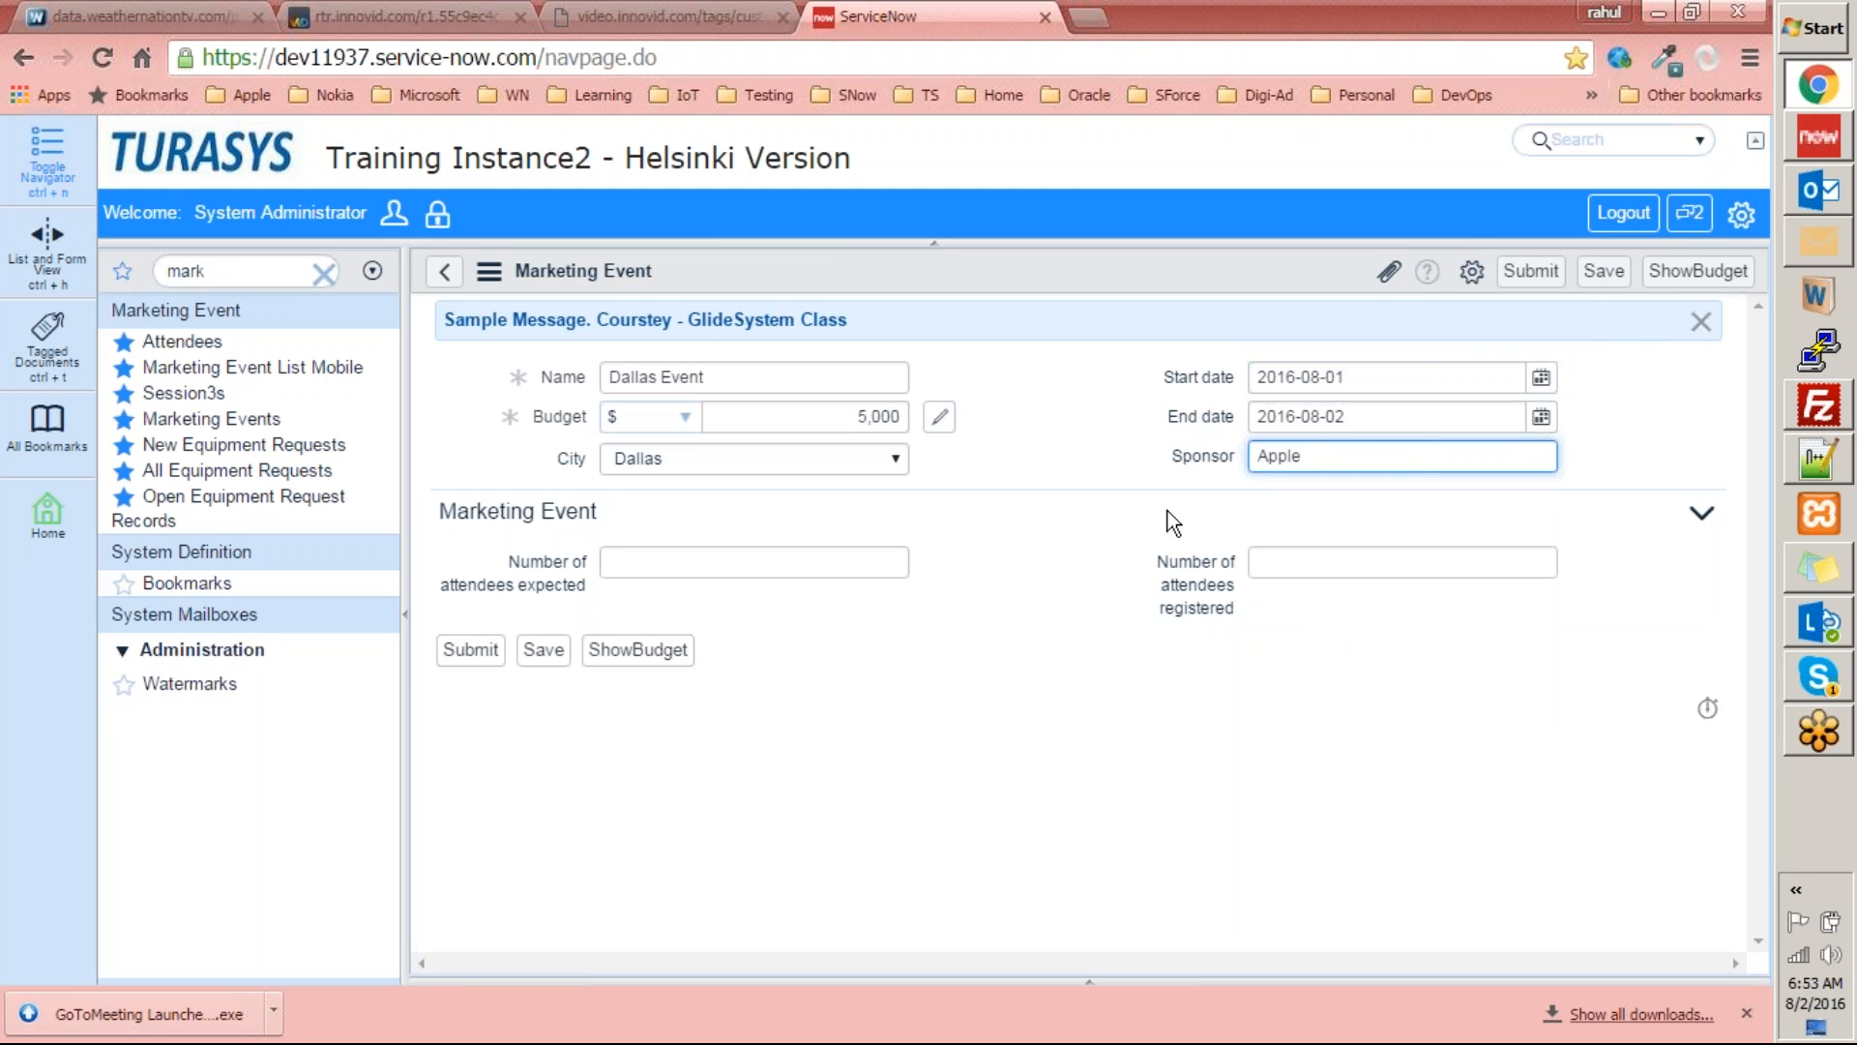
Set the attendees expected to 50 and attendees registered to 45, and submit the event record.
click(825, 568)
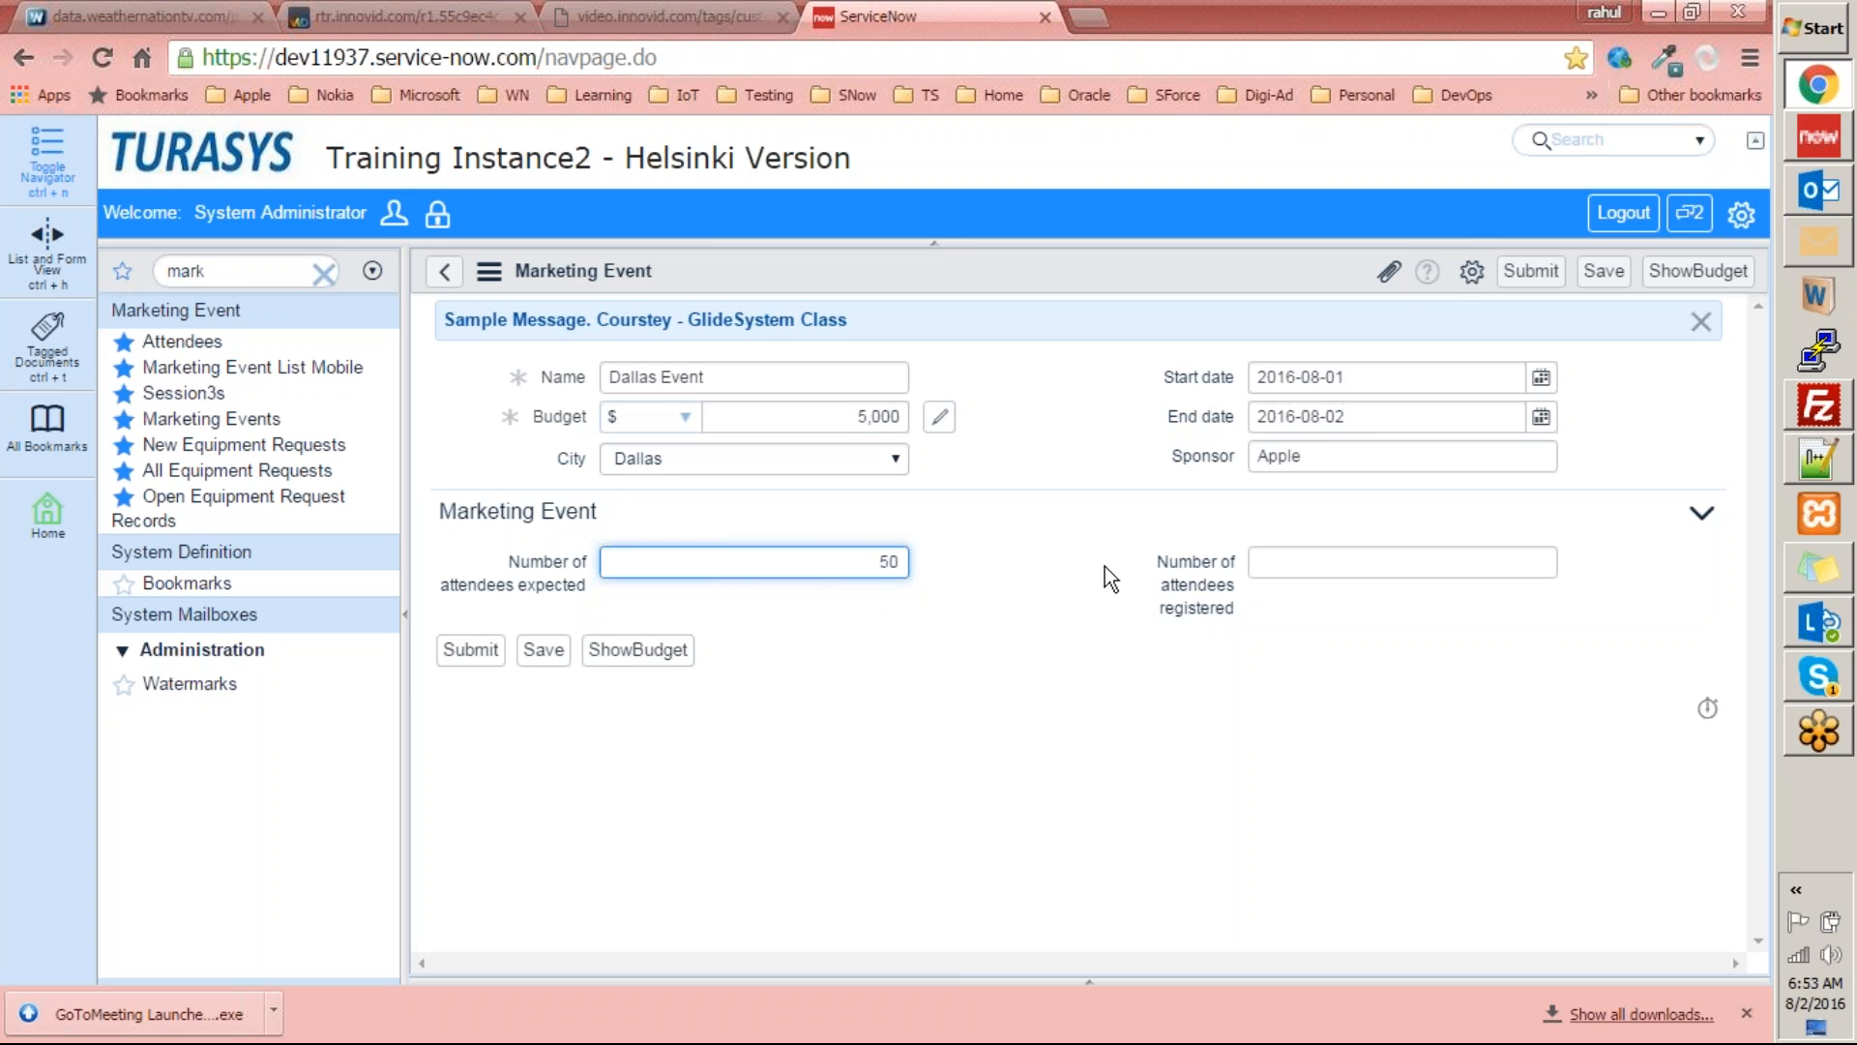
click(1278, 571)
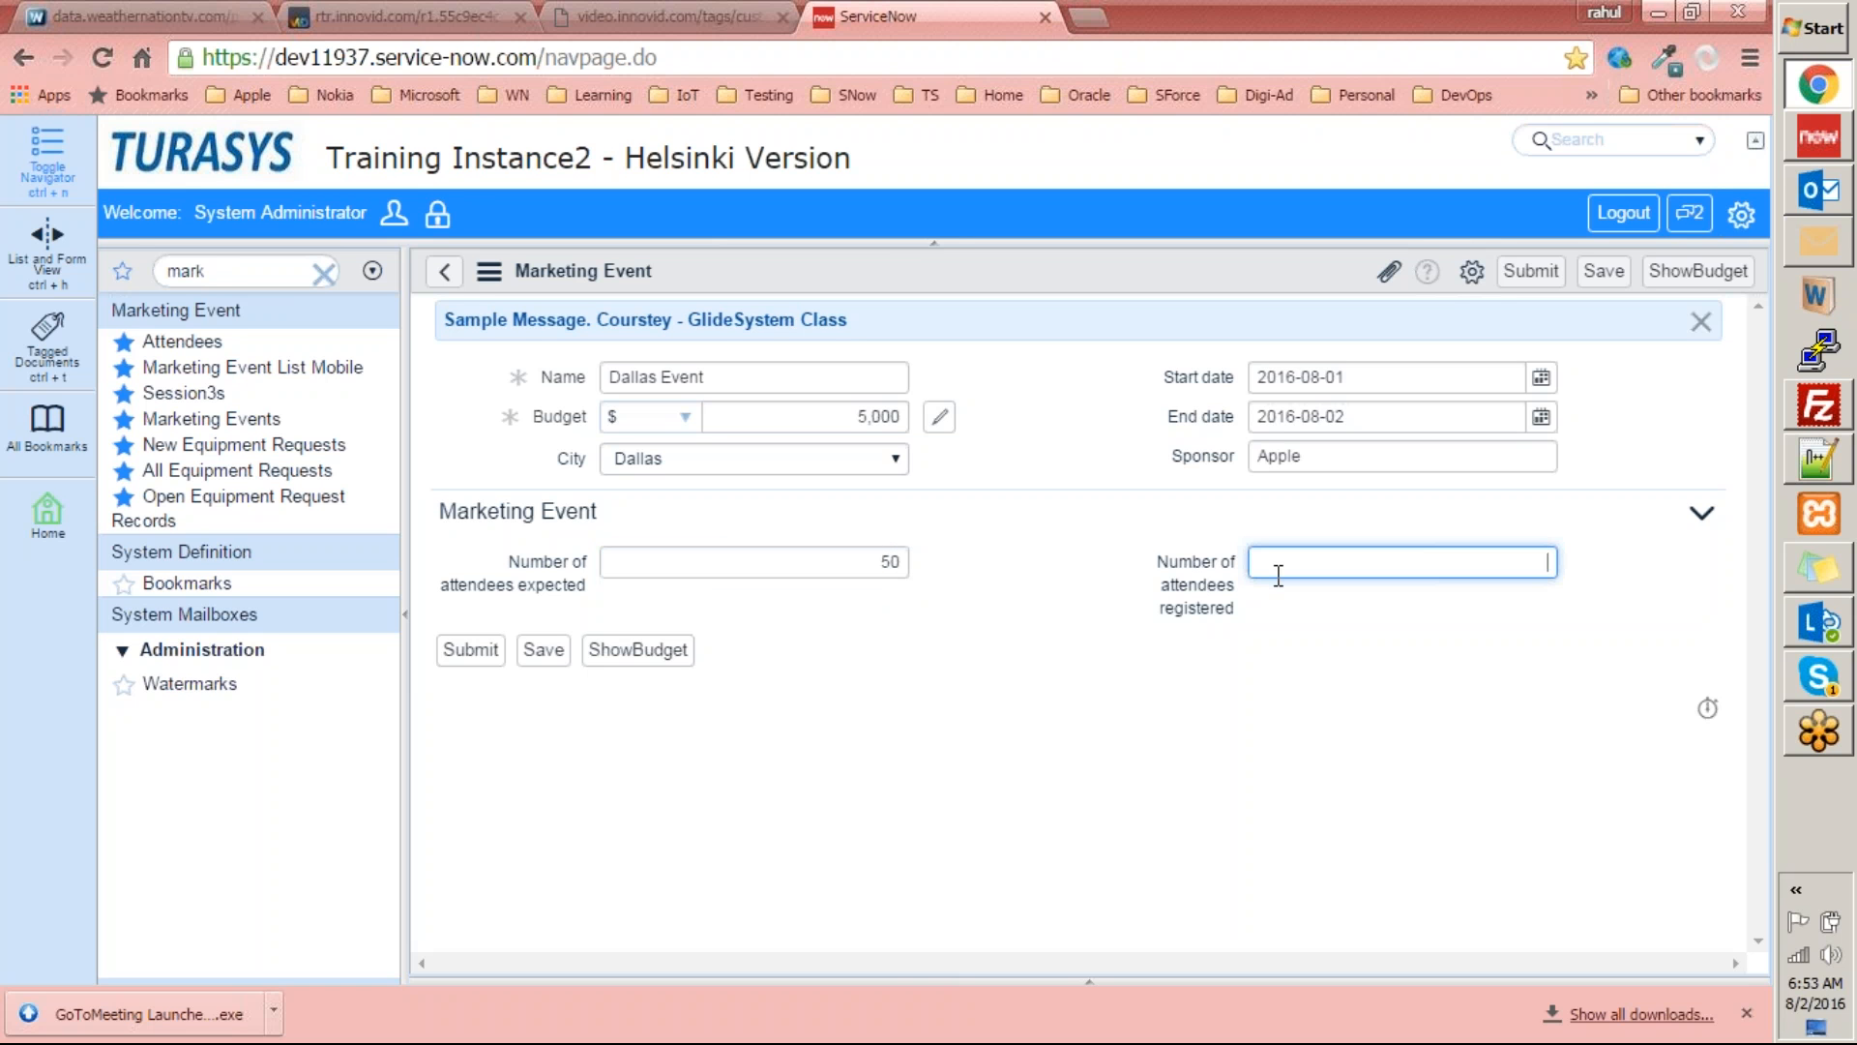
text(45)
click(1447, 702)
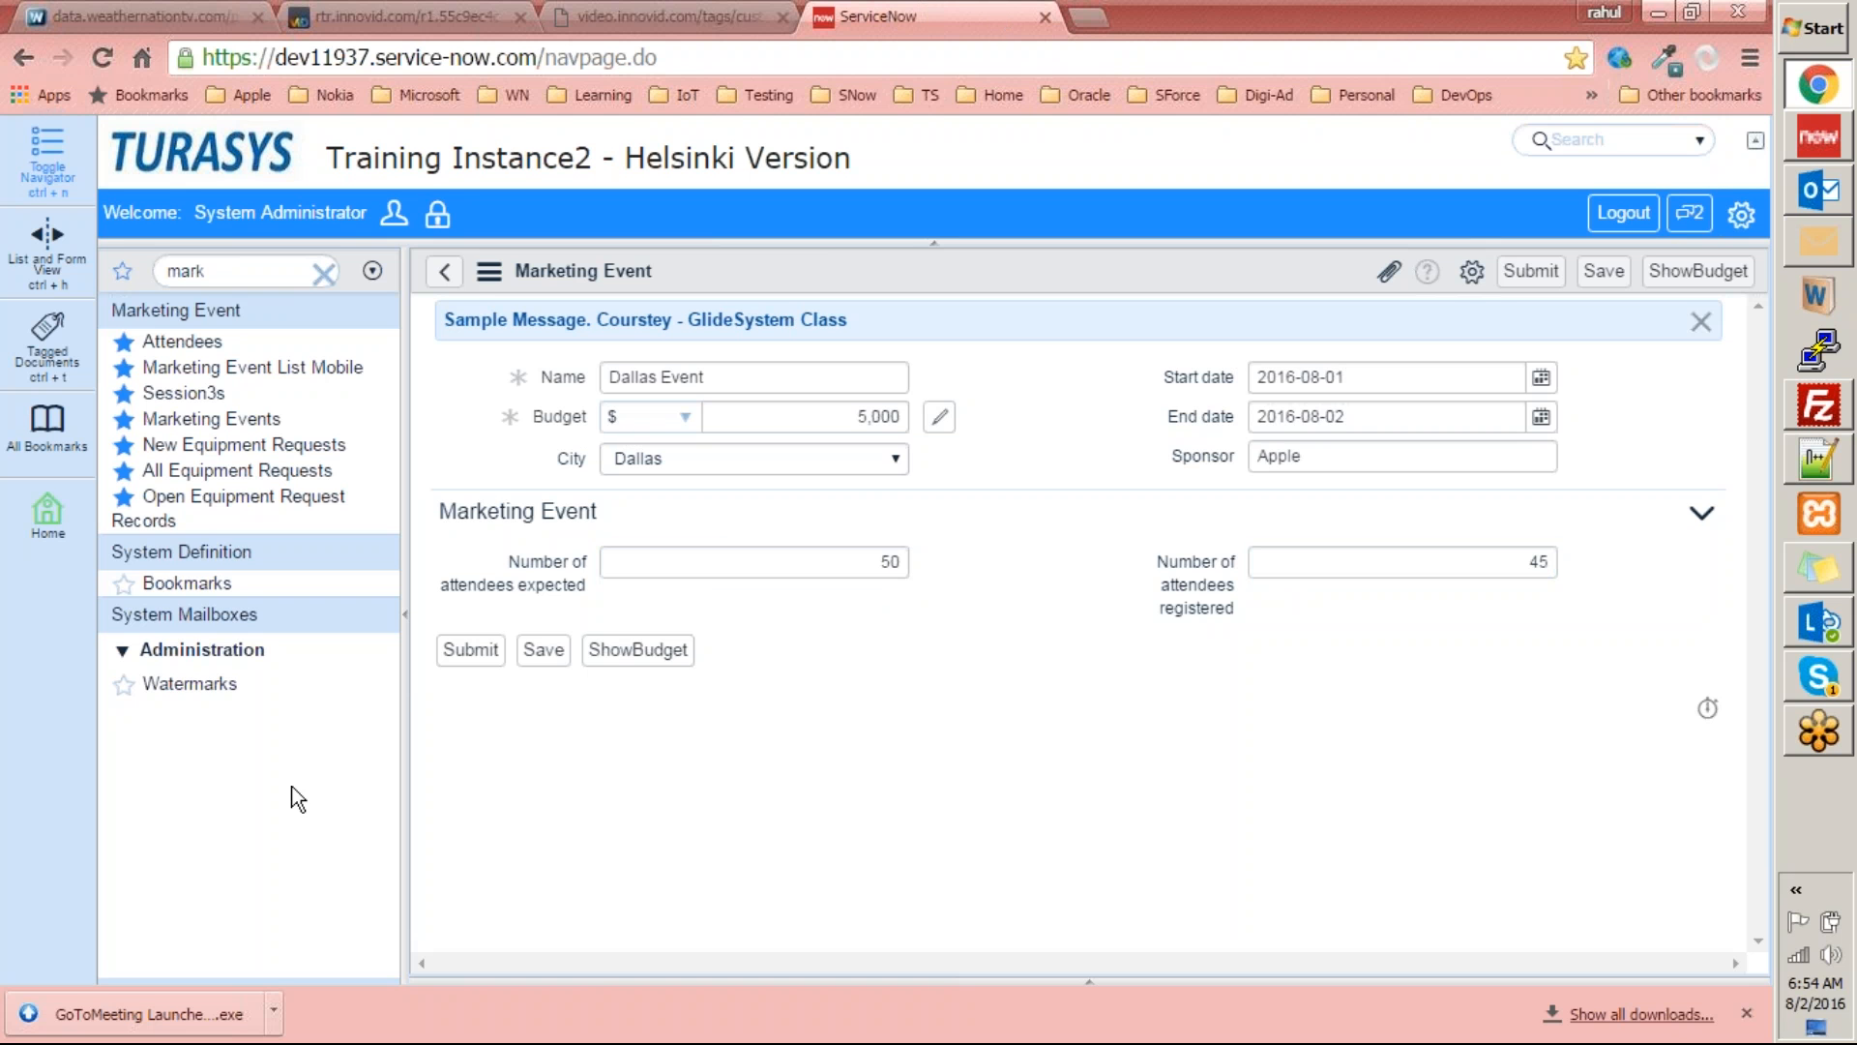
click(466, 651)
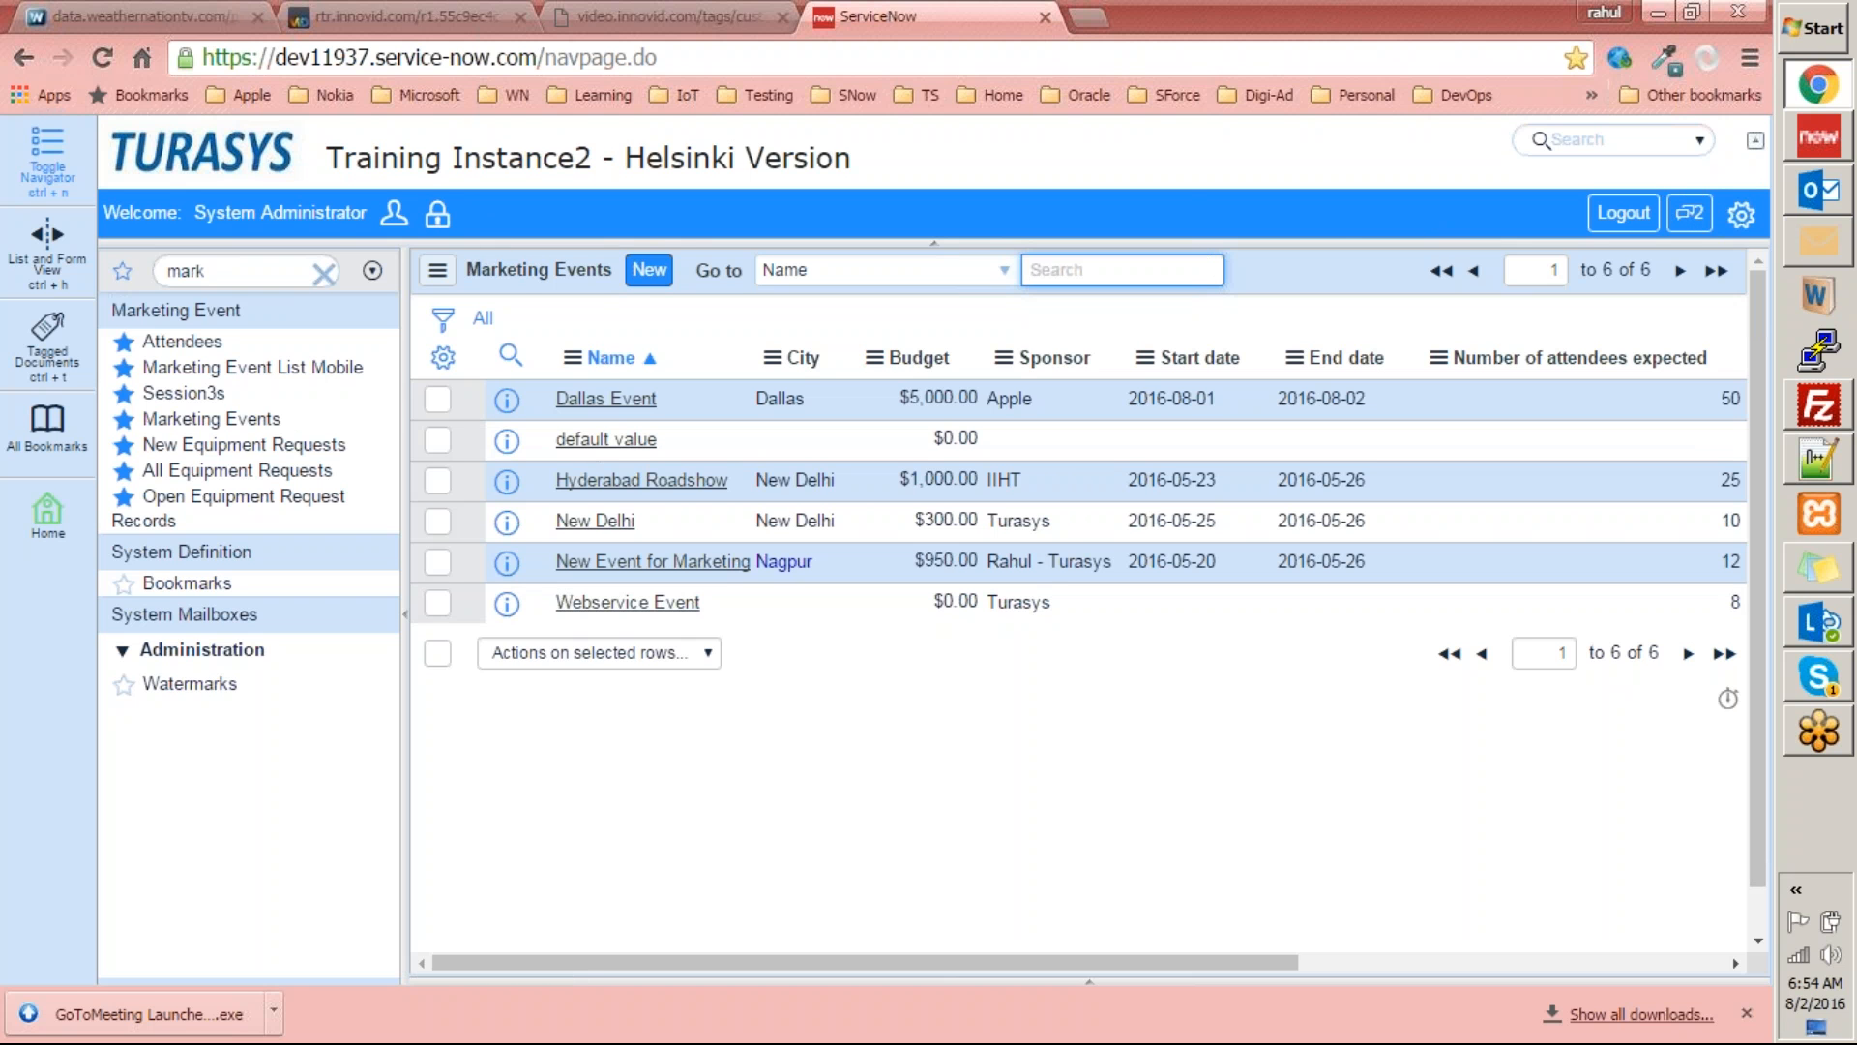
Open the Dallas Event record, leave it without saving changes, and look through the Attendees list.
click(624, 437)
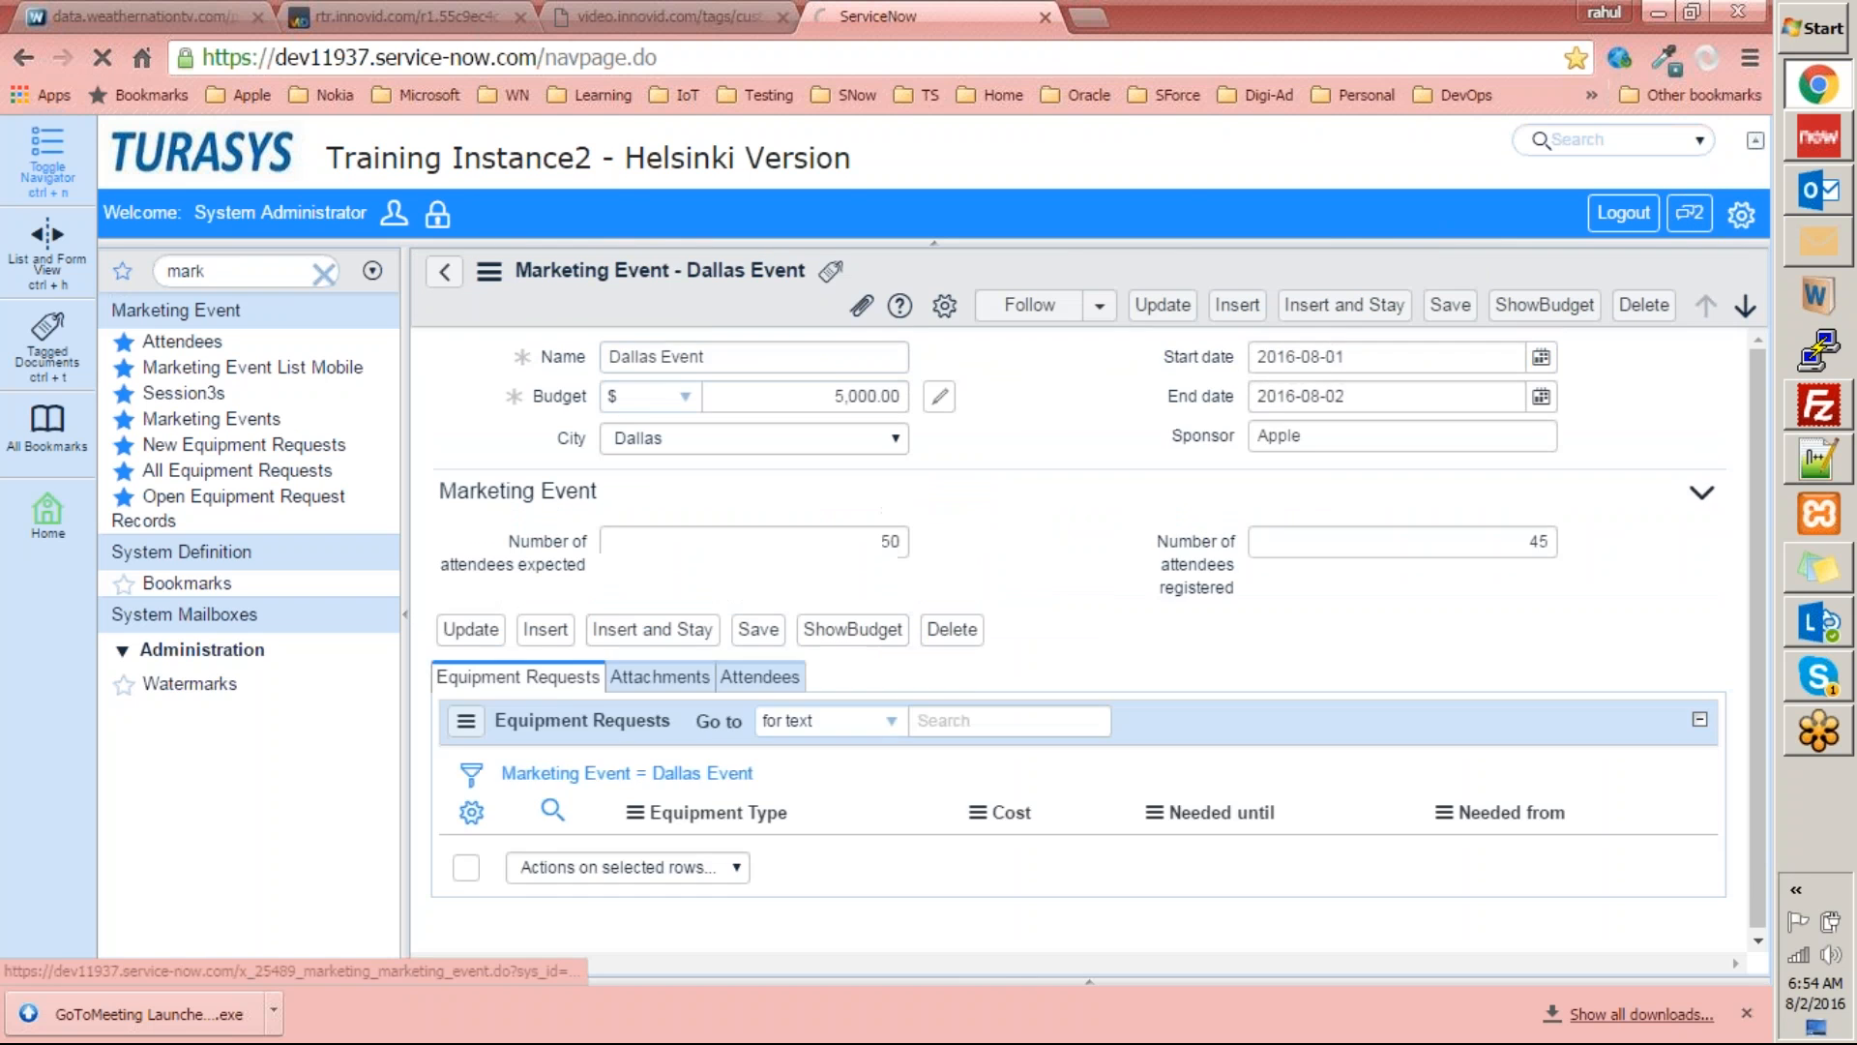
click(1118, 257)
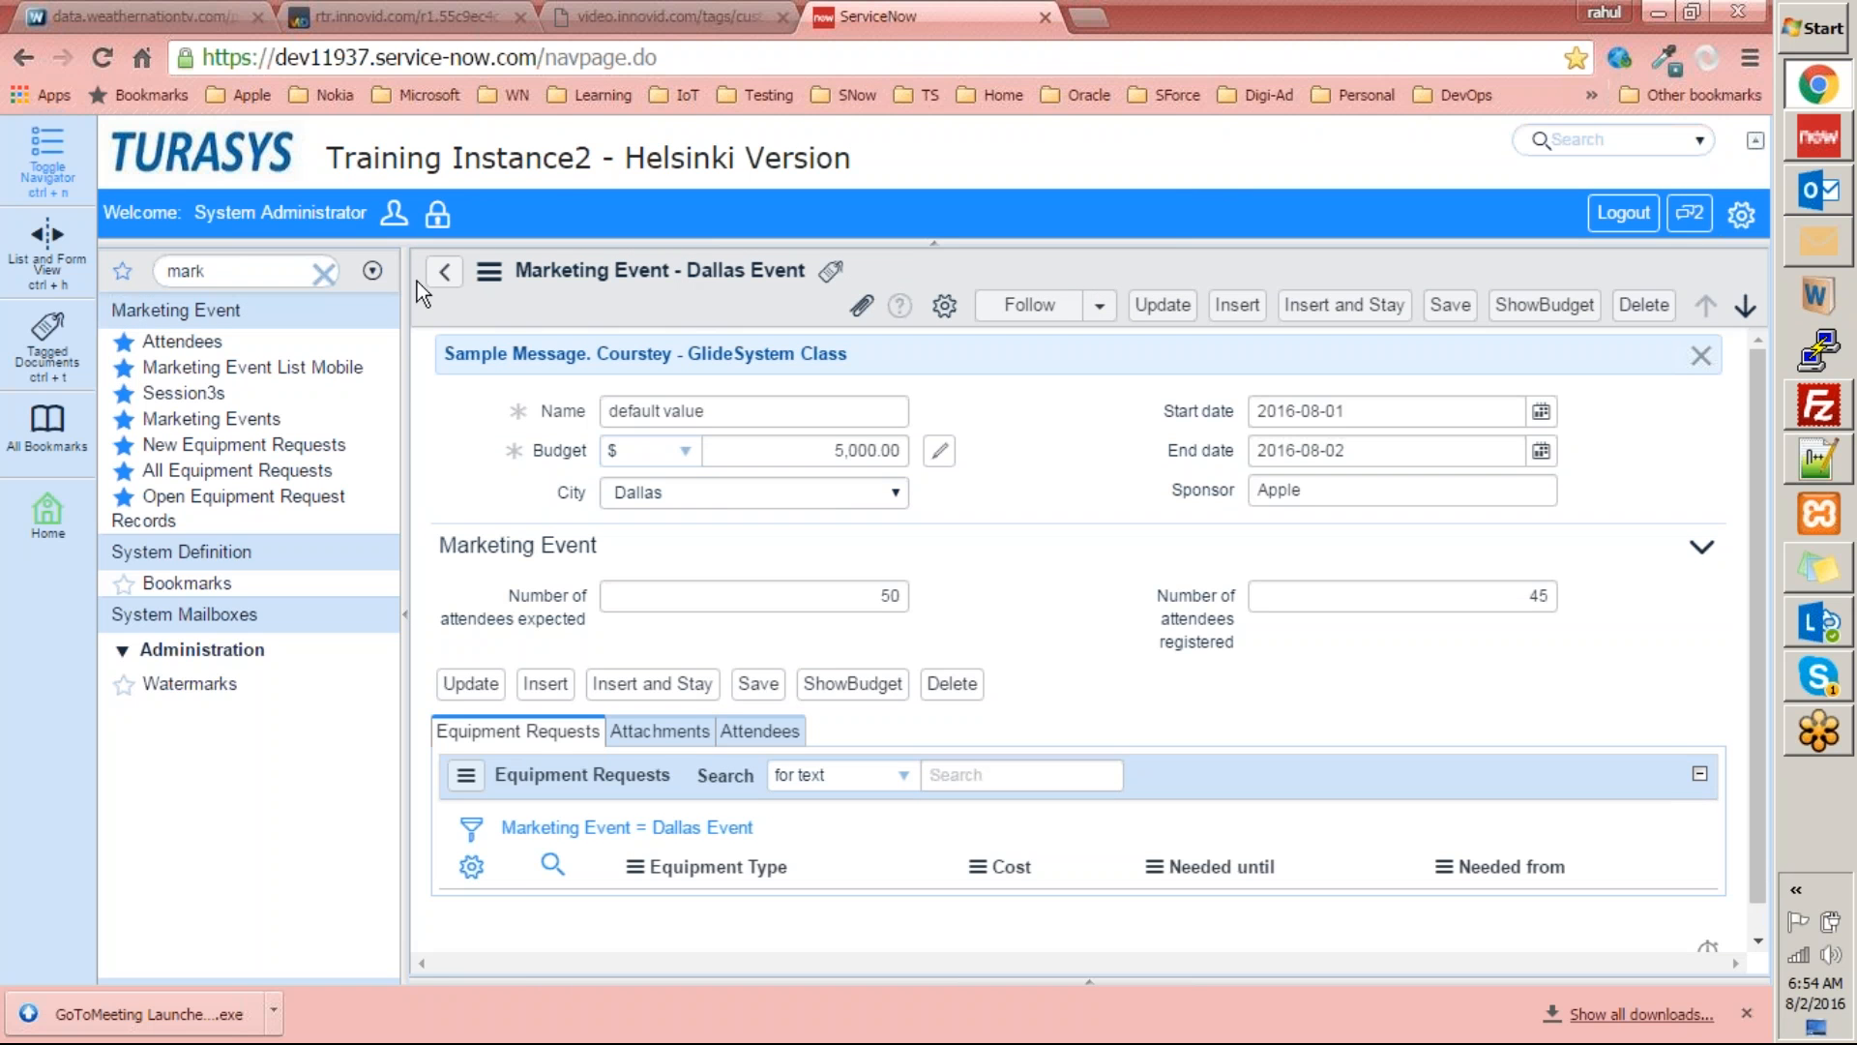
click(191, 339)
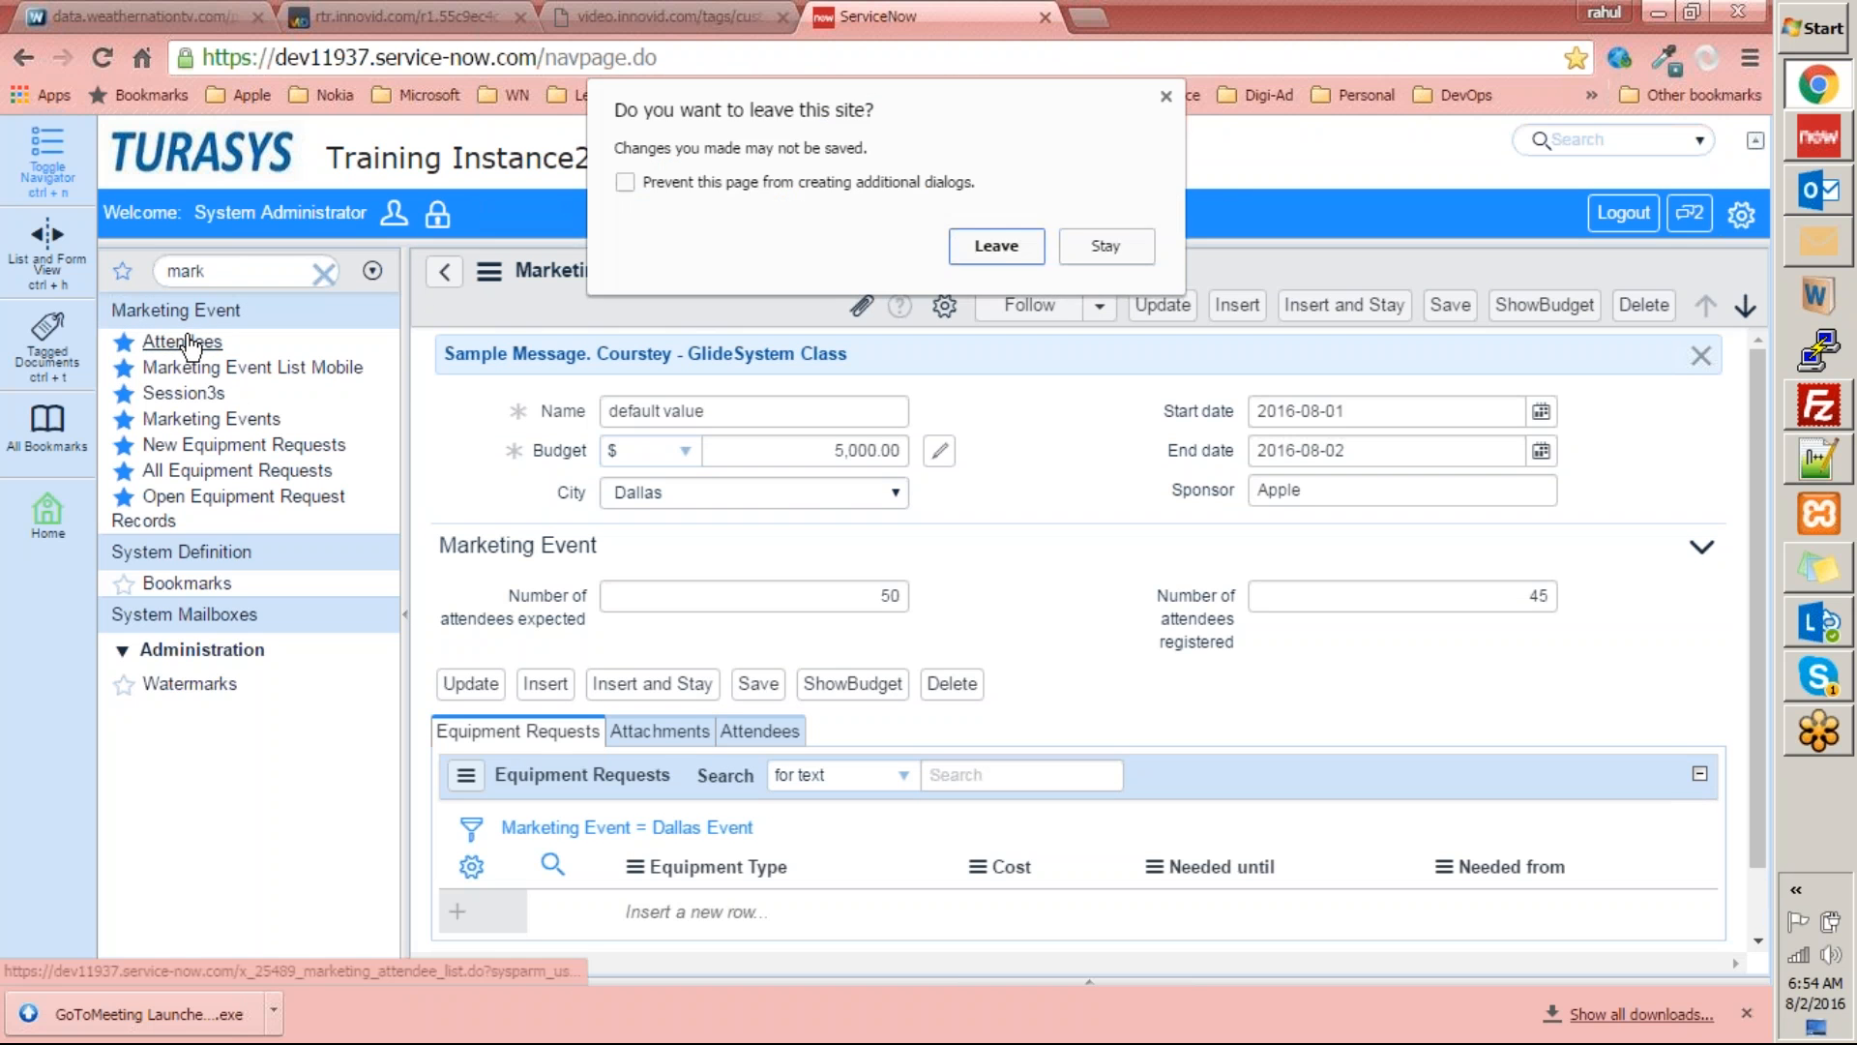
click(981, 239)
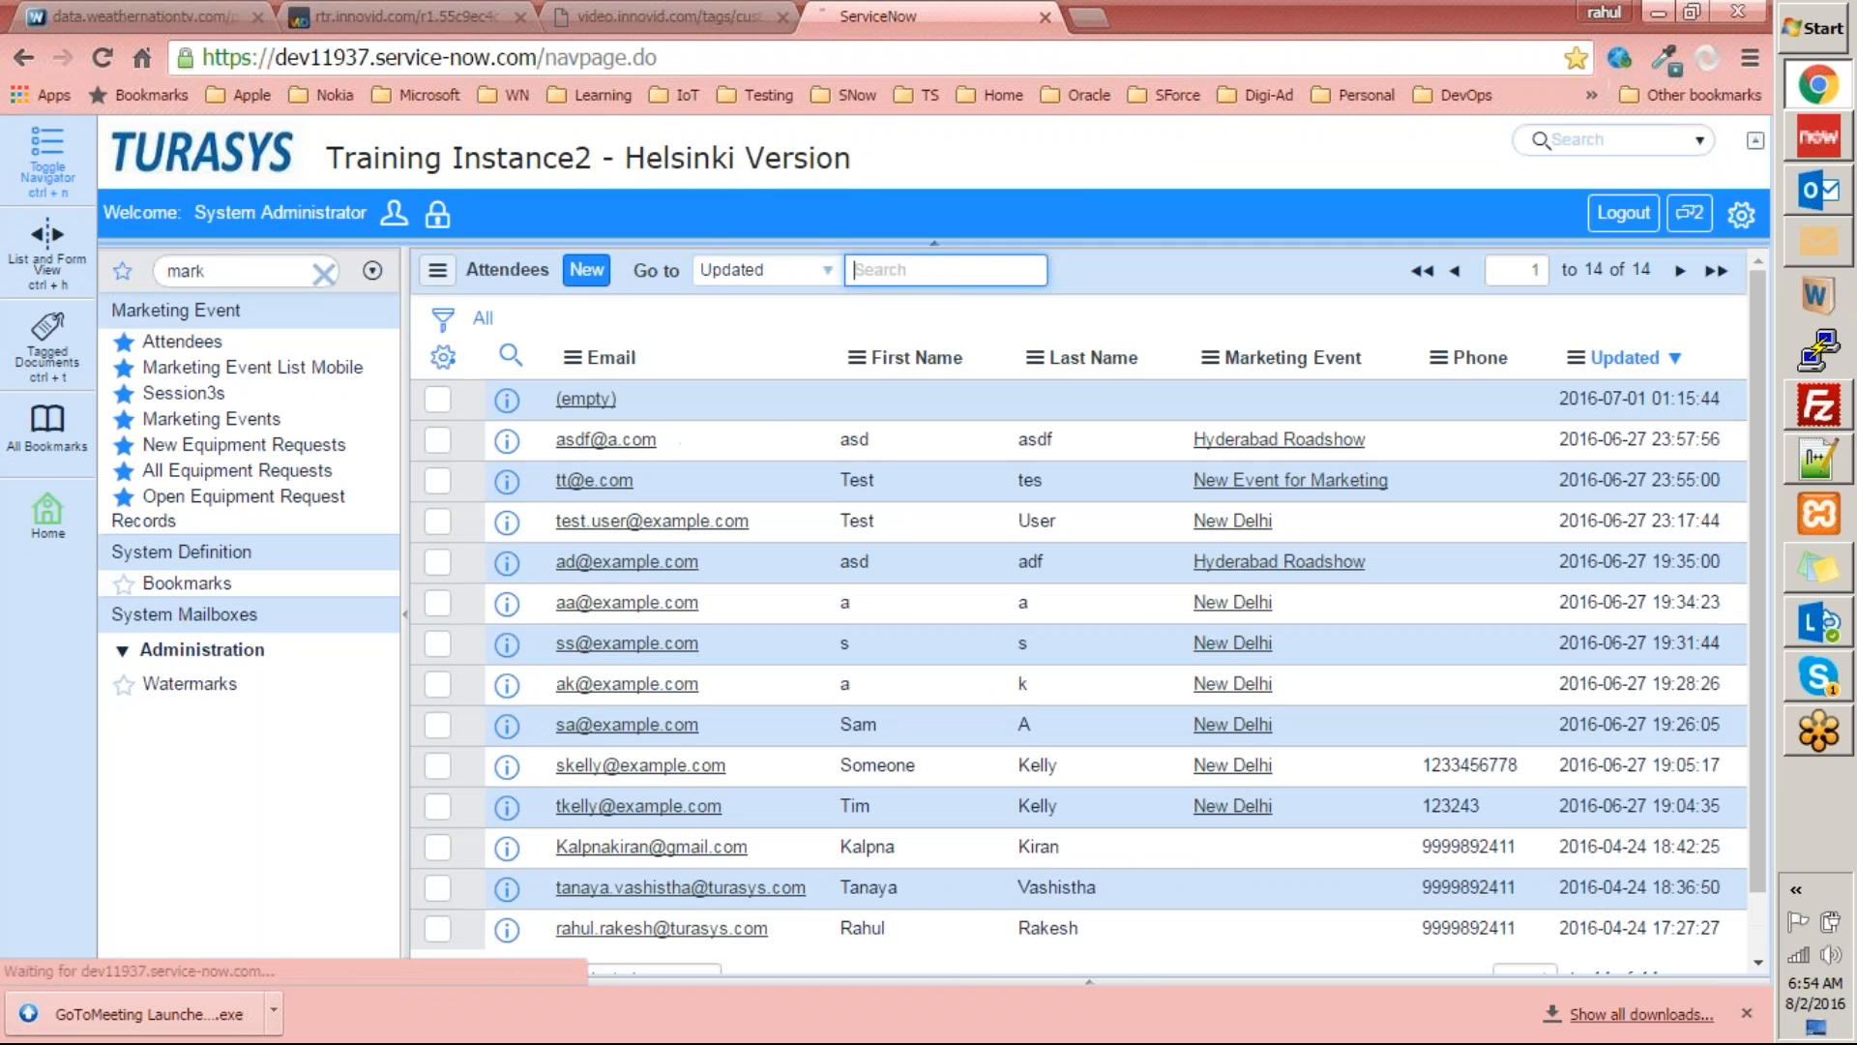
scroll(642, 448, down, 1)
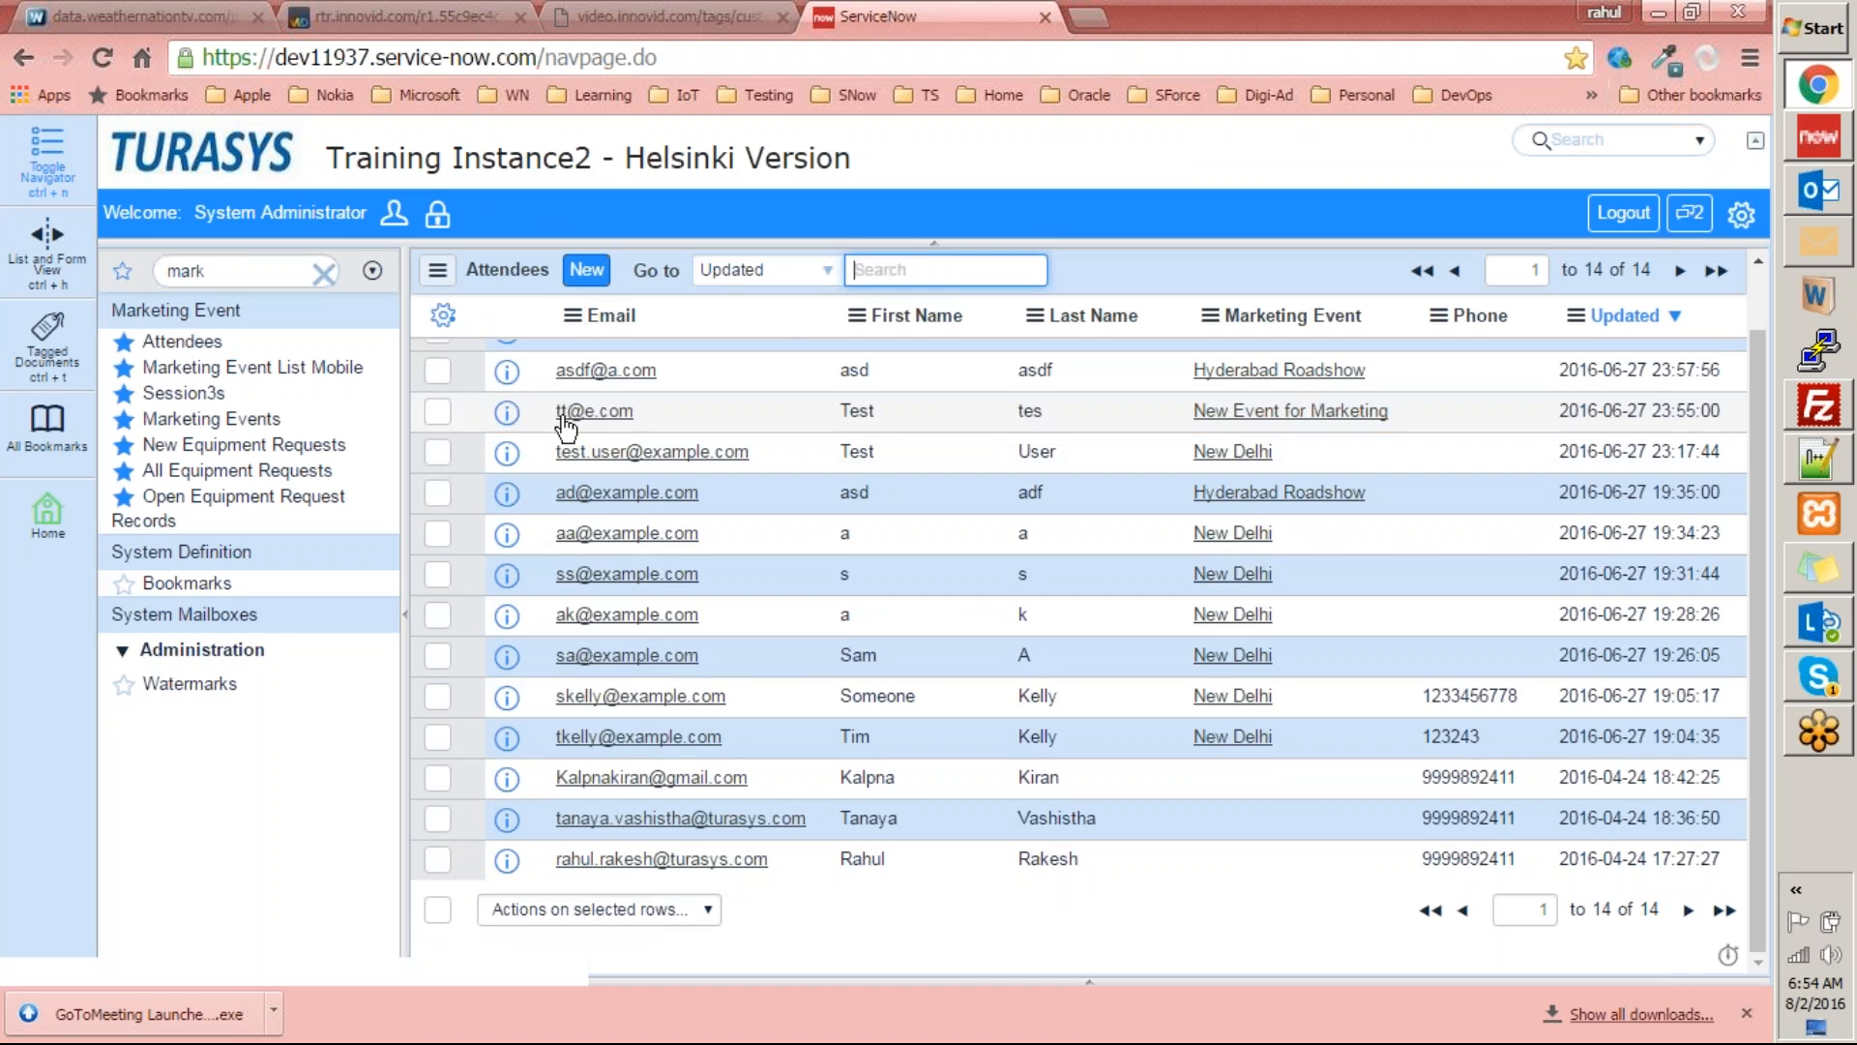
scroll(784, 592, up, 2)
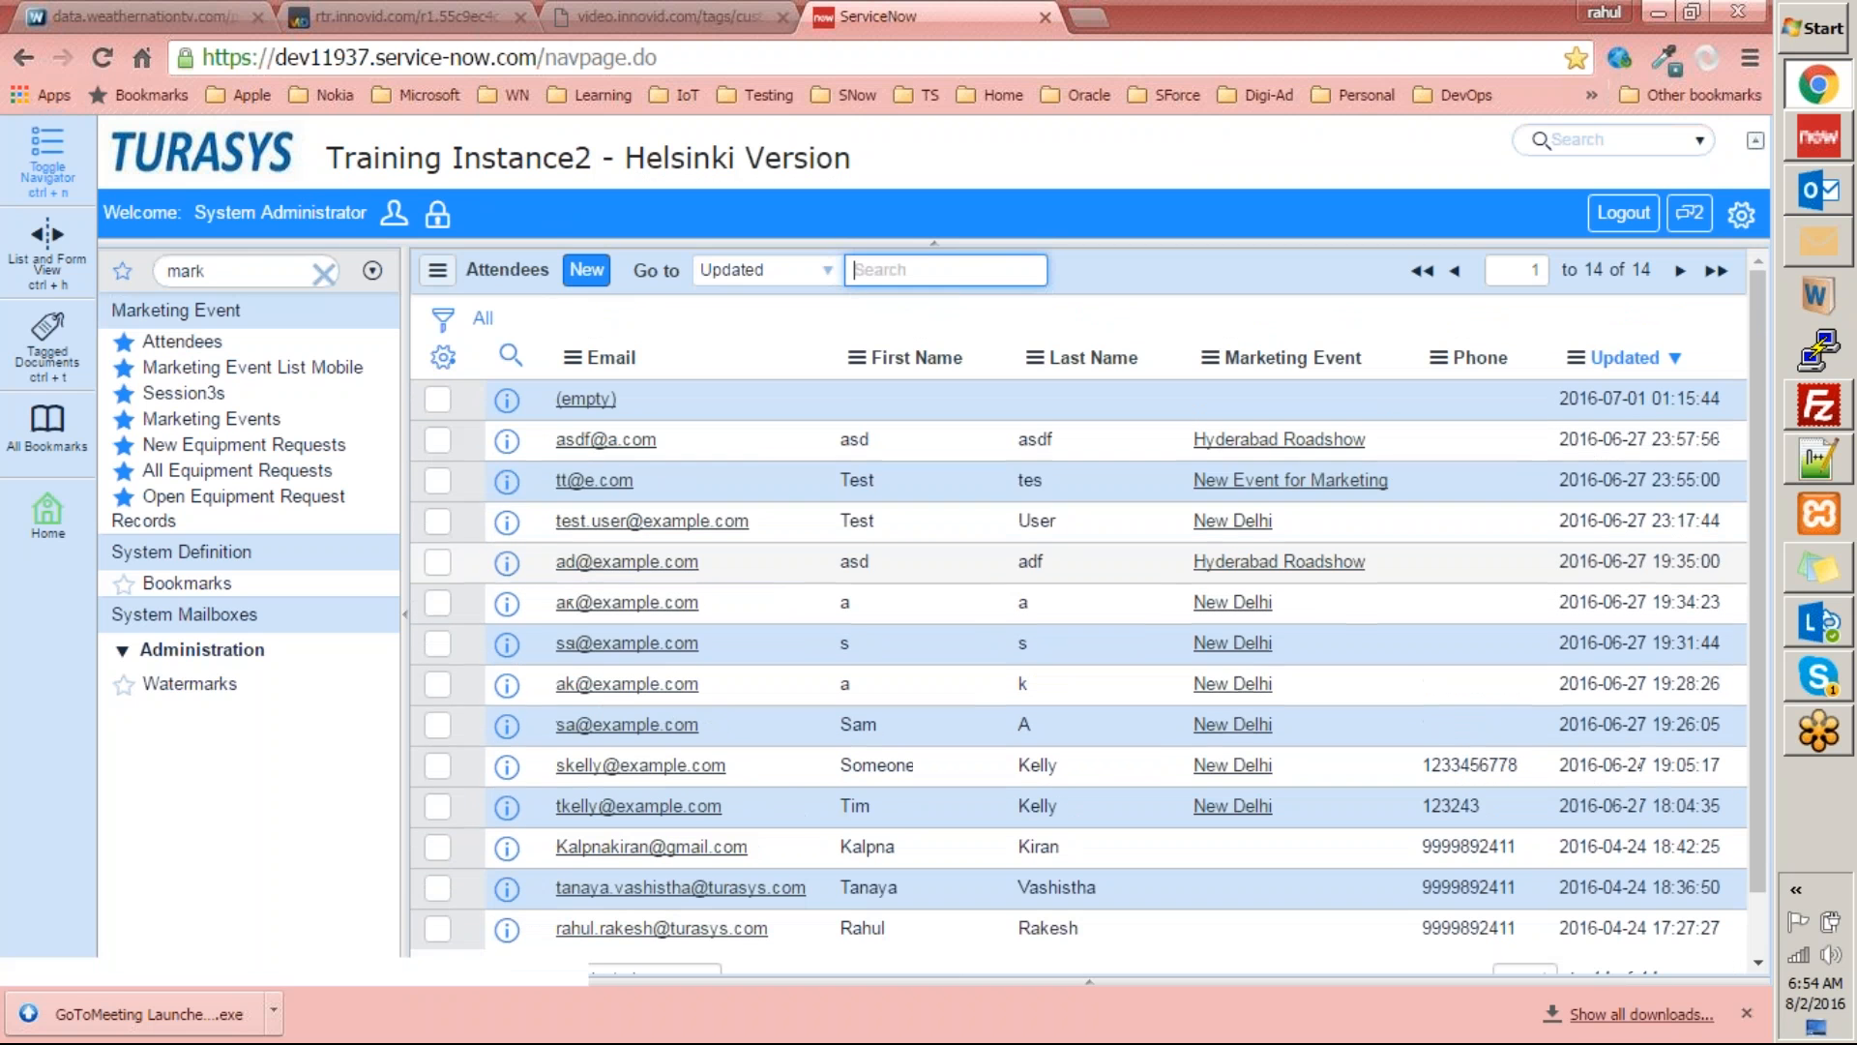
Start a new attendee record and go through its name, email, phone and marketing event fields.
click(584, 273)
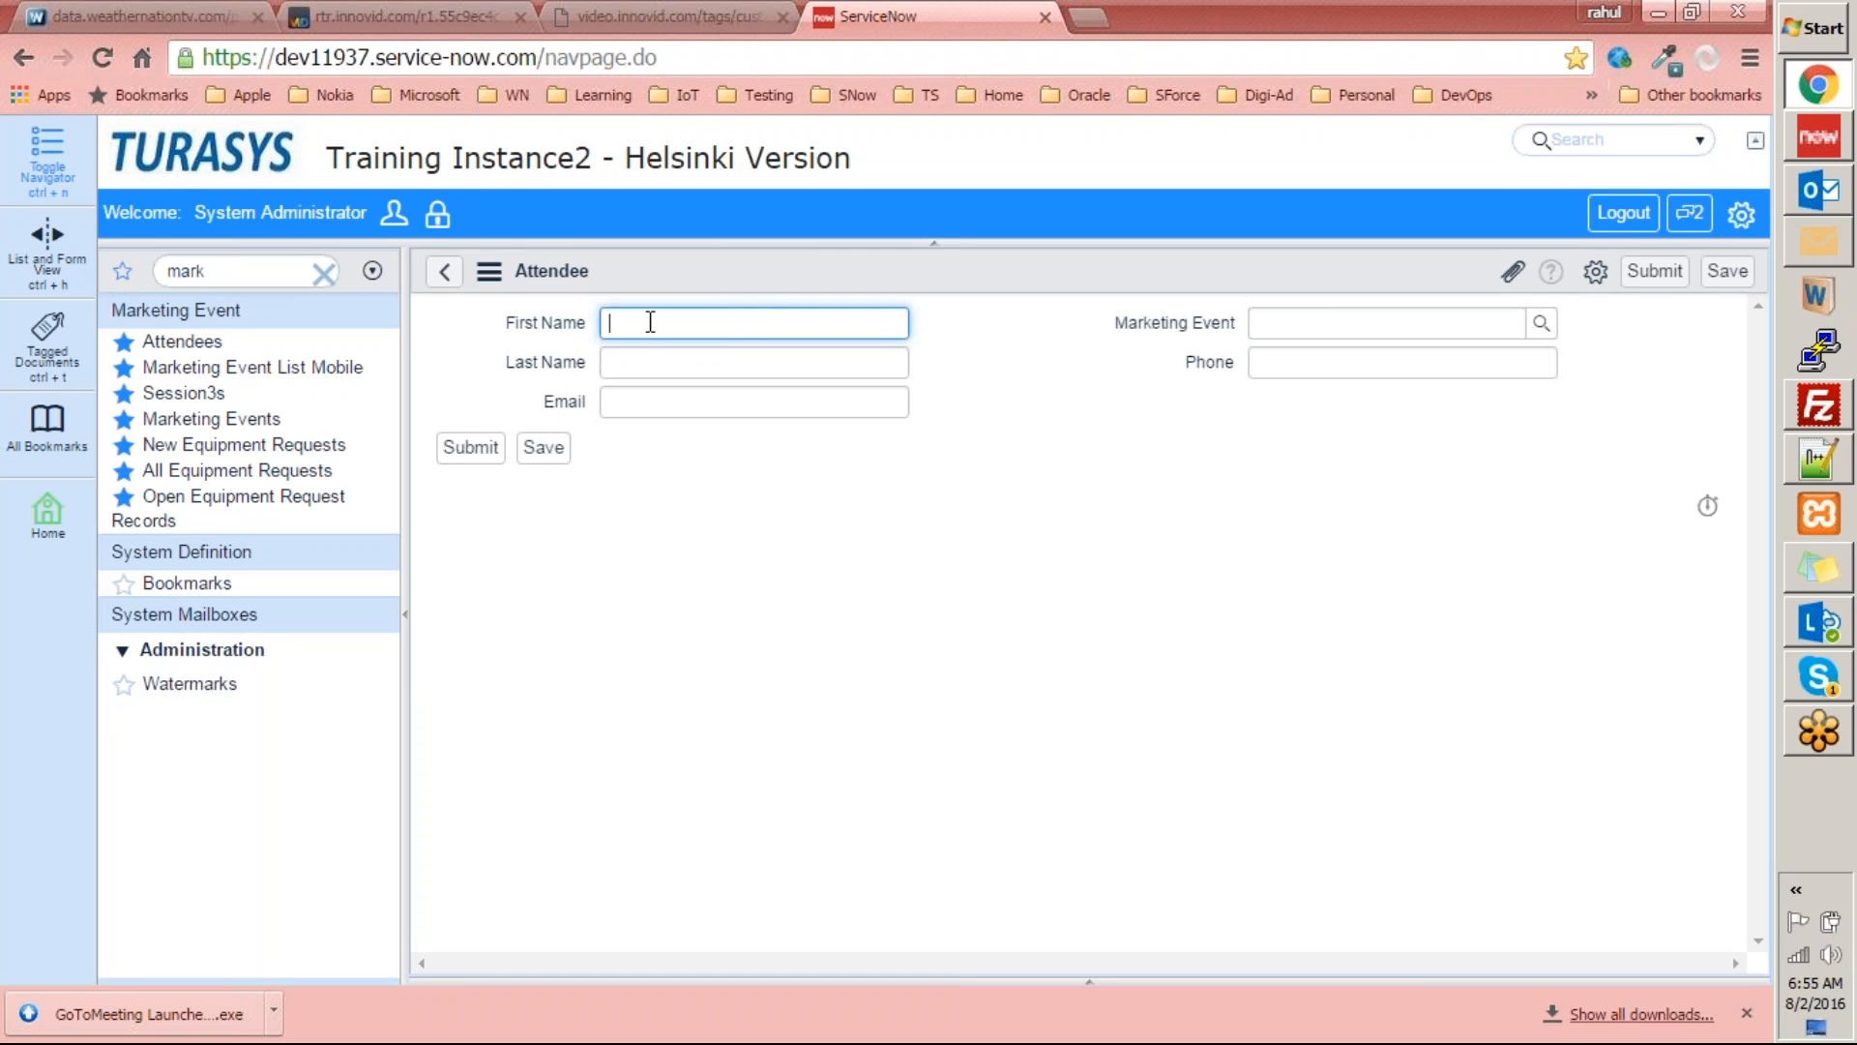
click(613, 361)
click(634, 330)
click(641, 376)
click(634, 398)
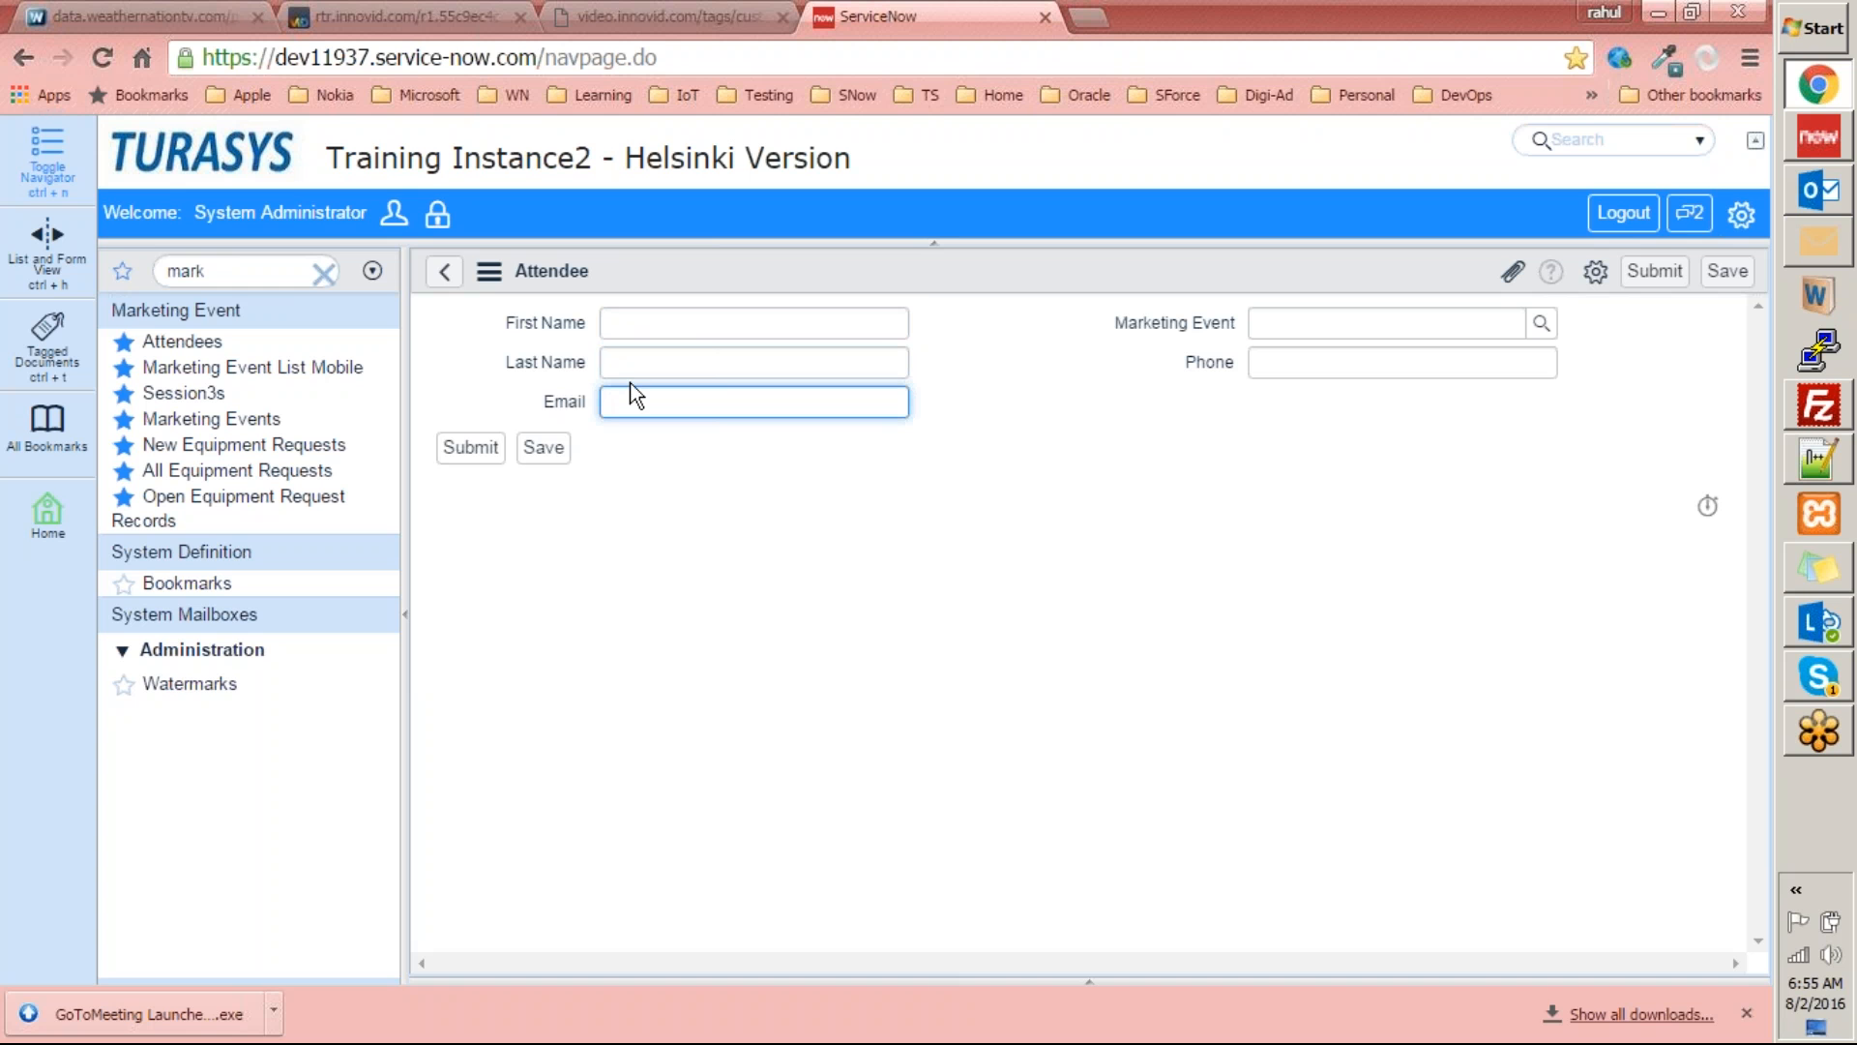
click(682, 321)
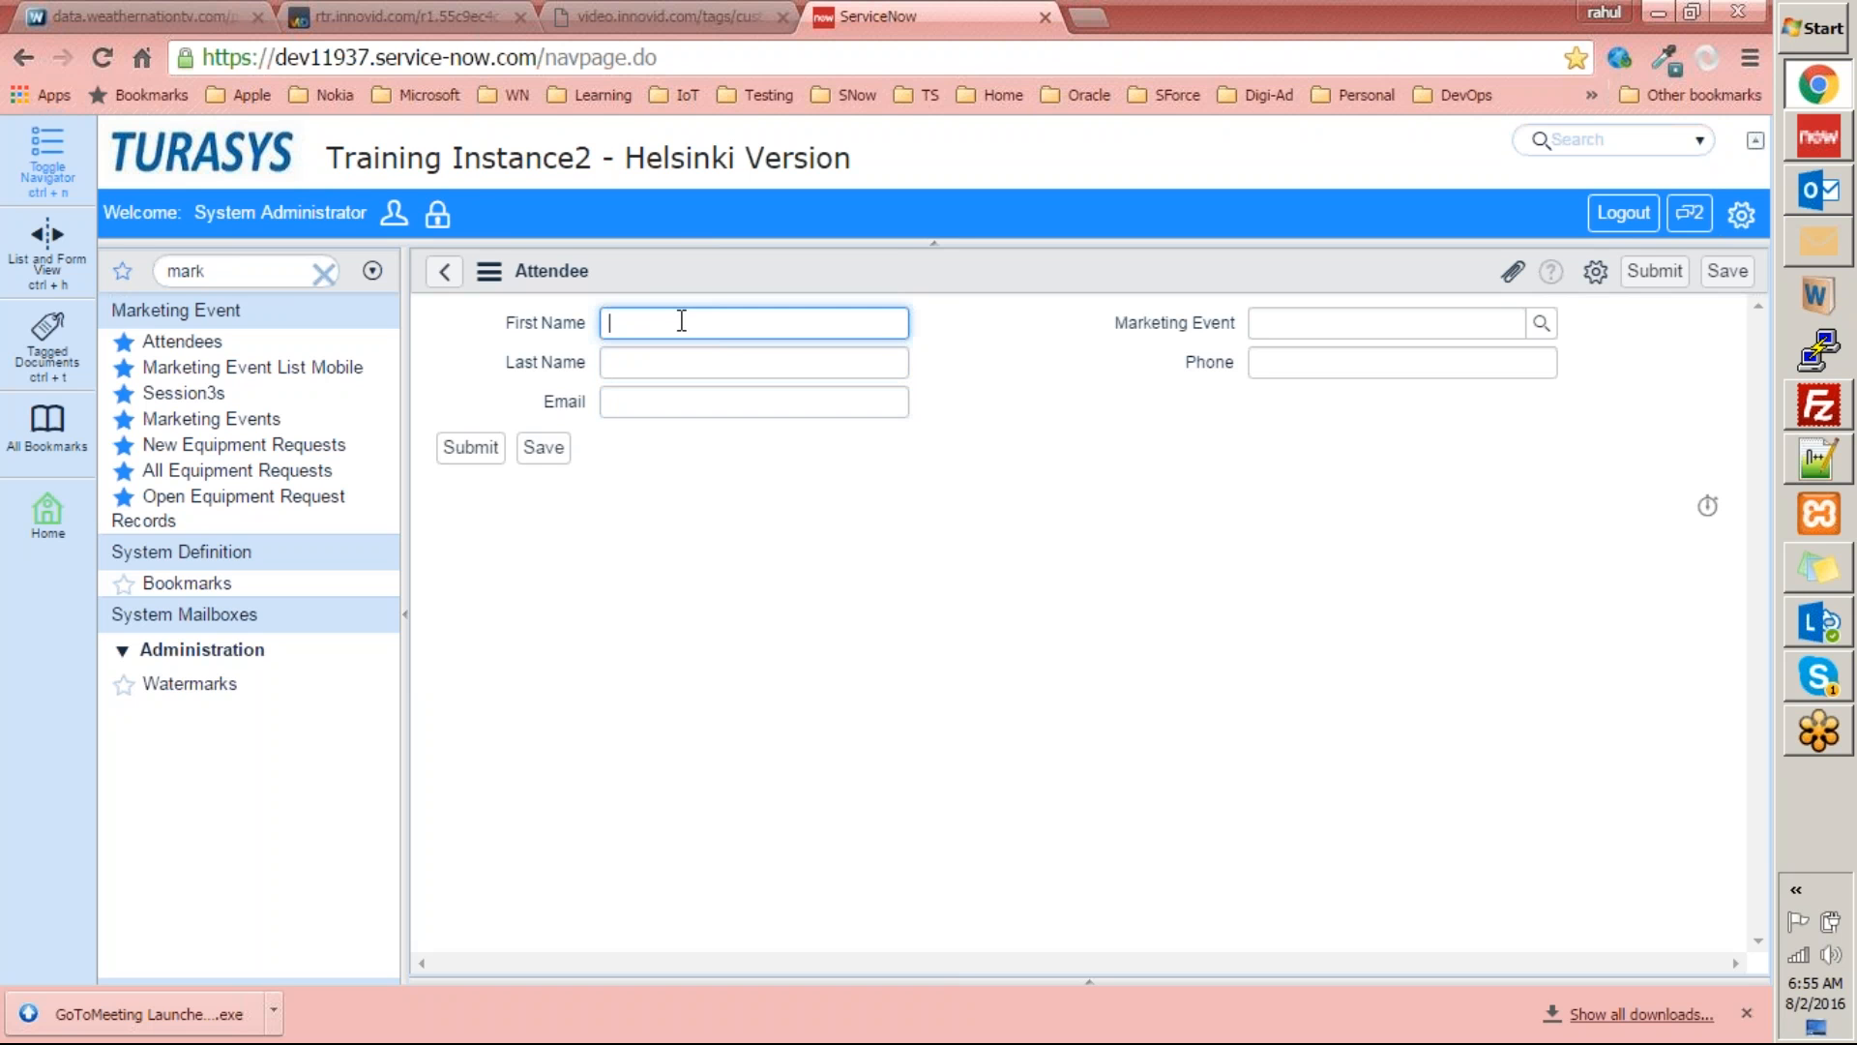
click(689, 372)
click(646, 404)
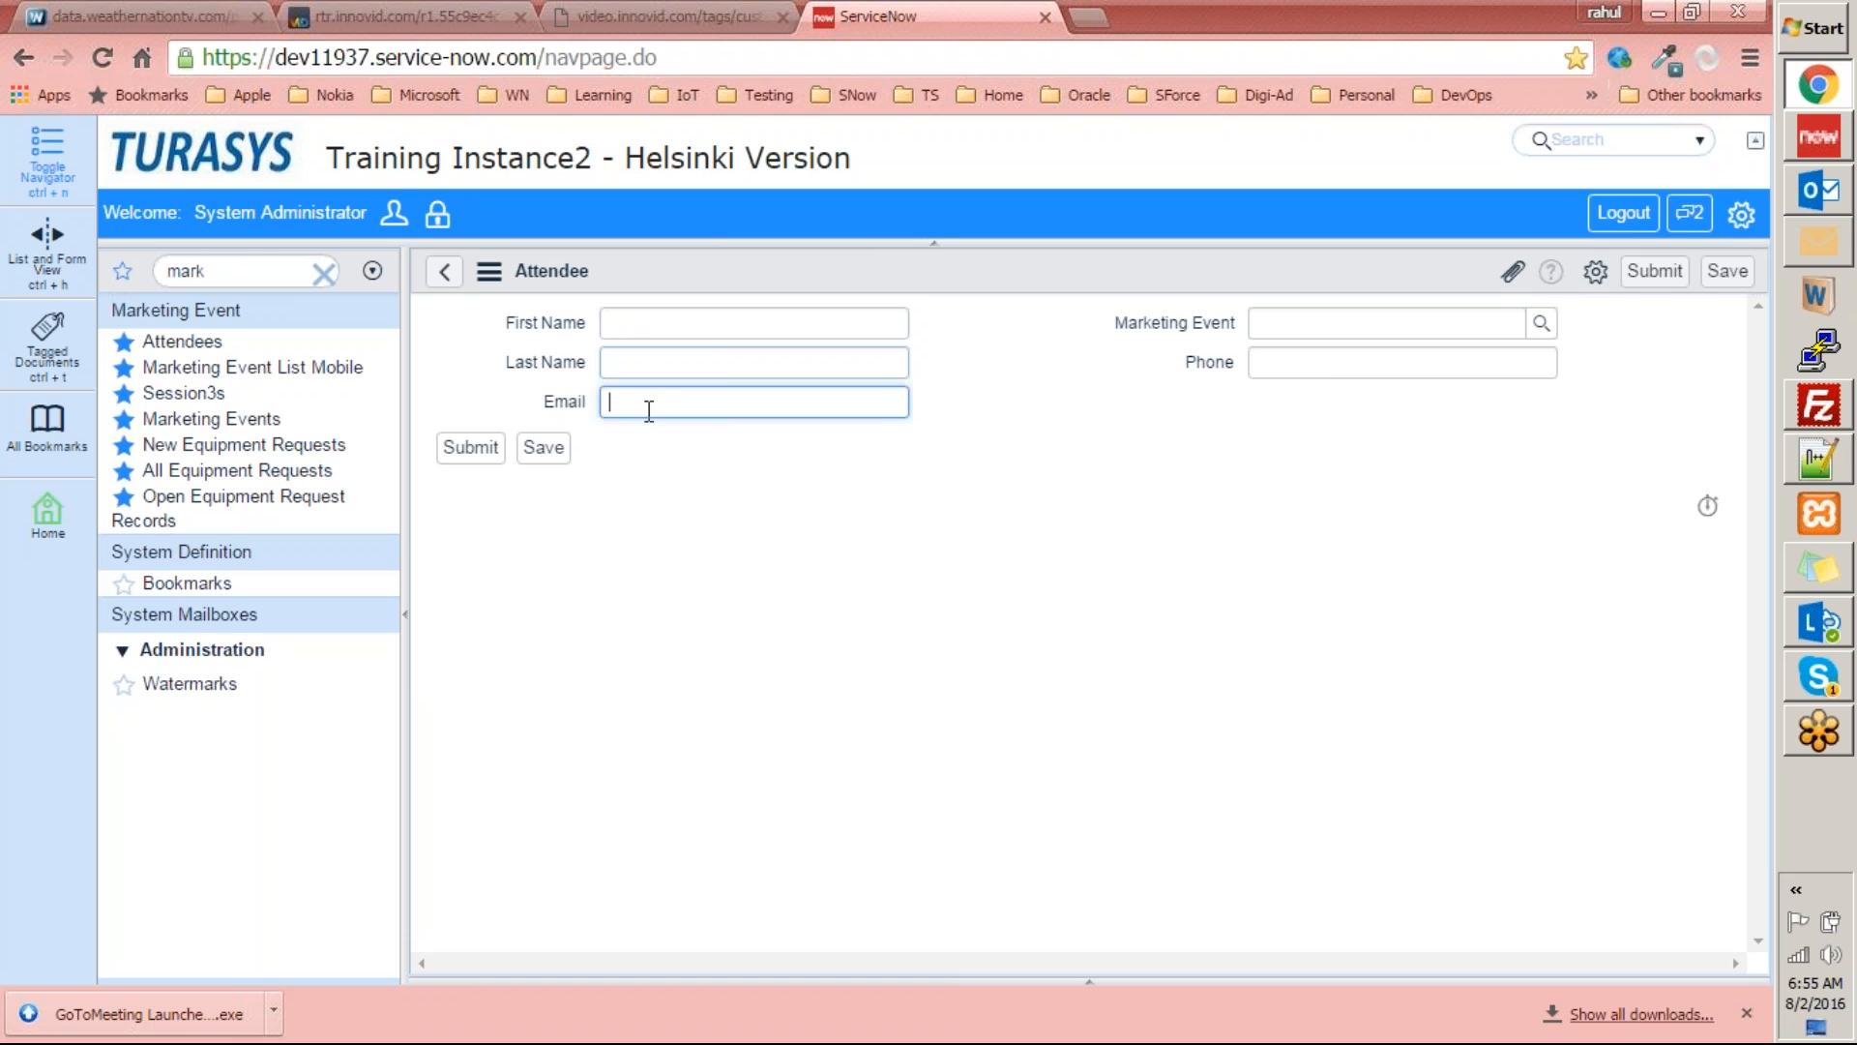
click(1306, 367)
click(1166, 341)
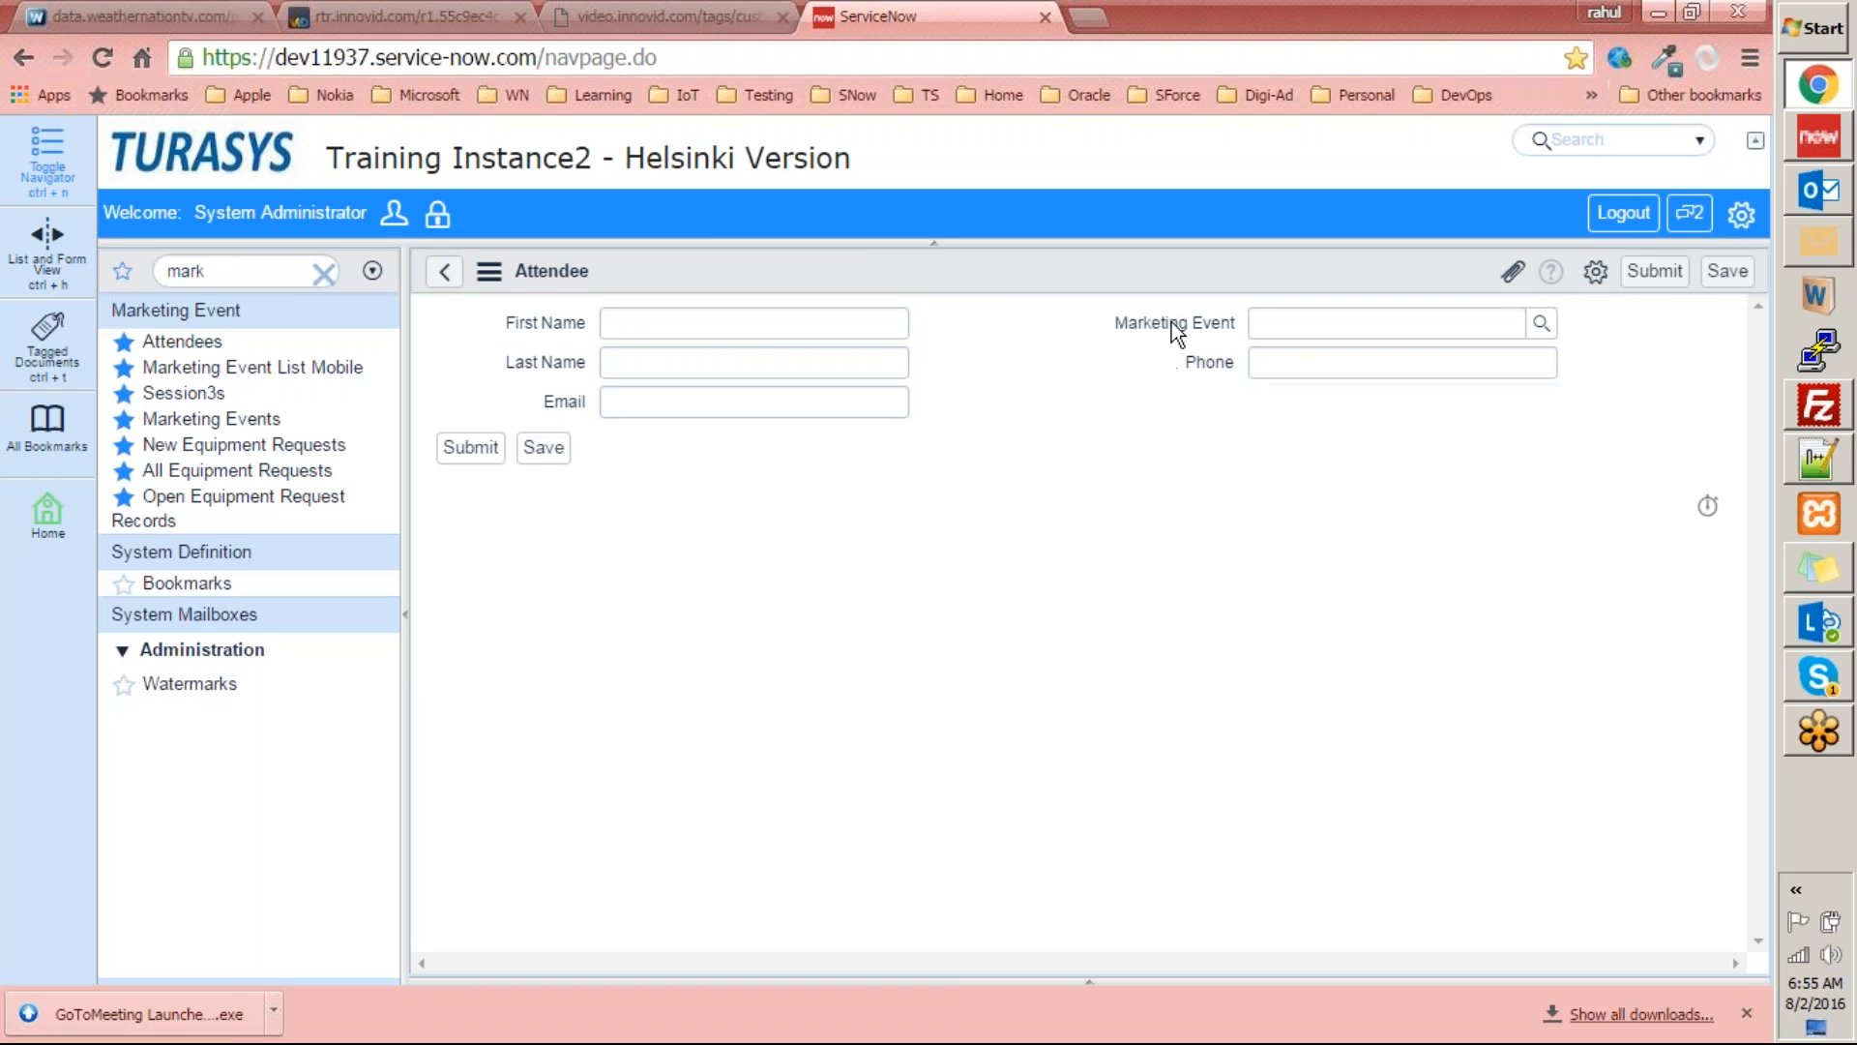
click(1541, 324)
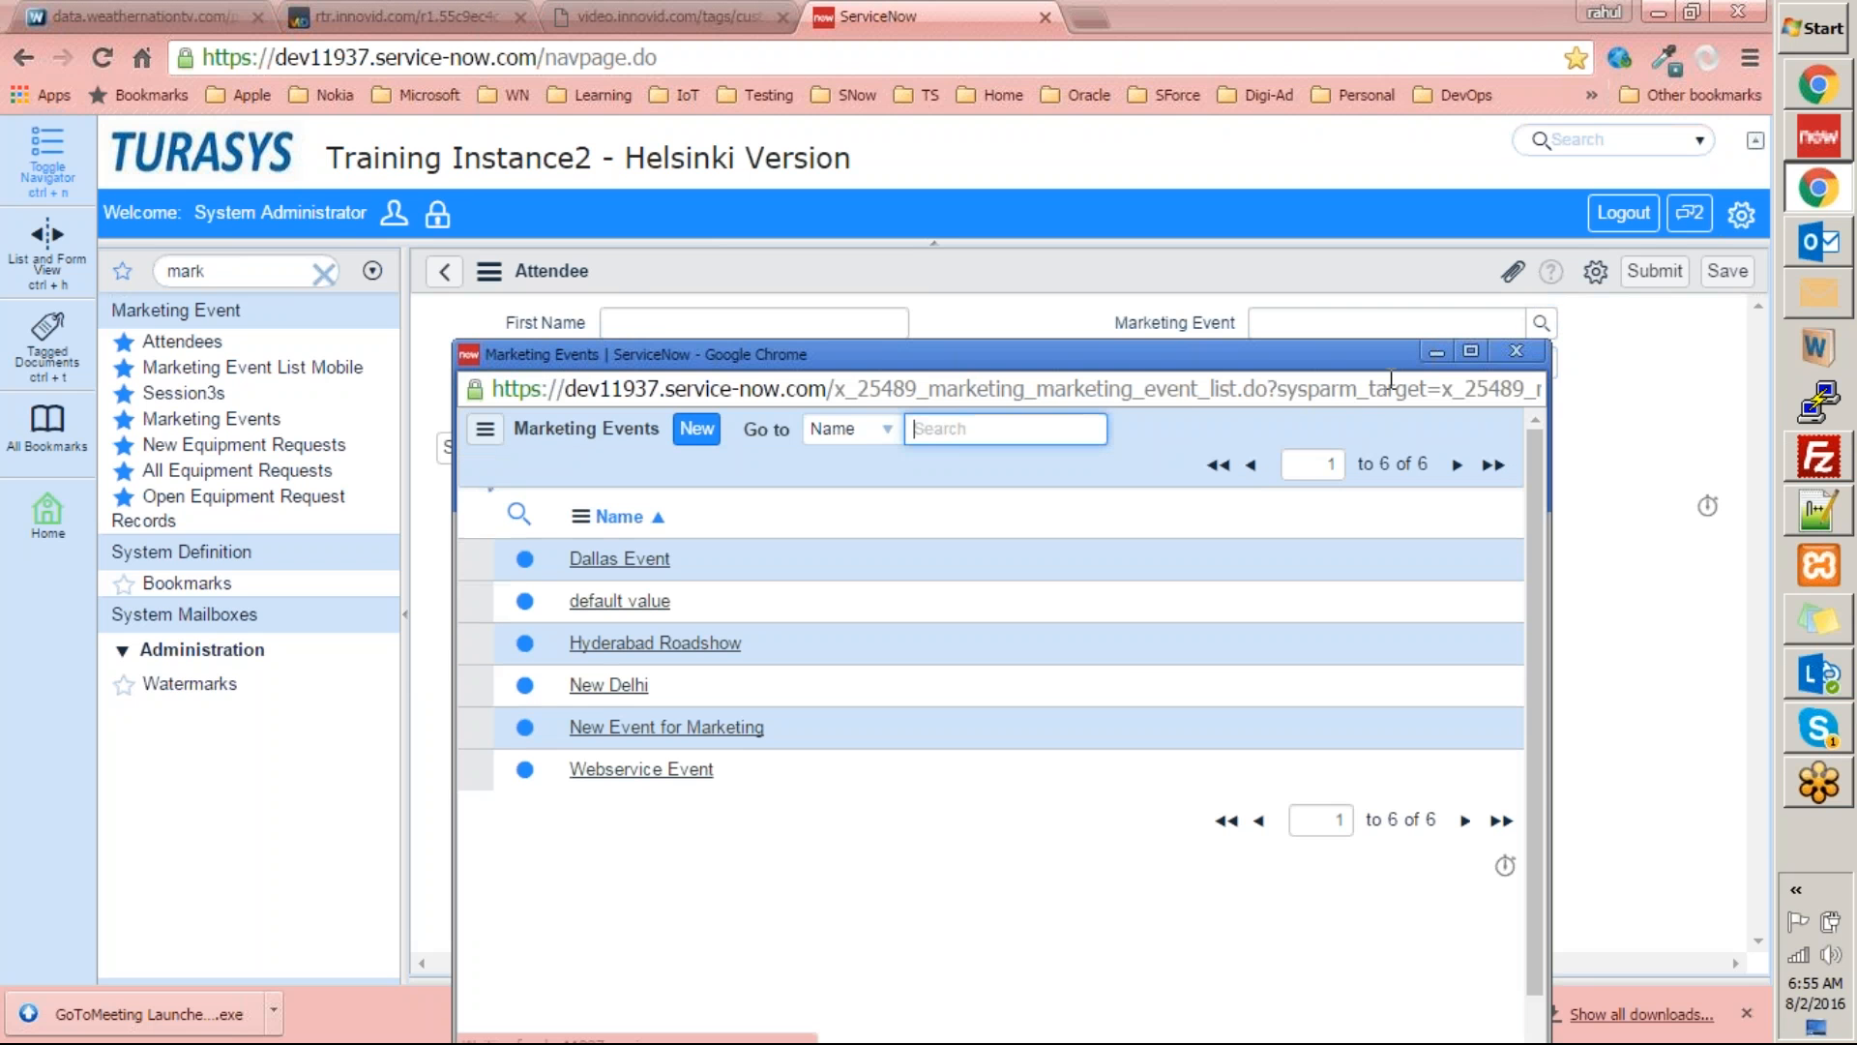
drag(1362, 358, 1182, 306)
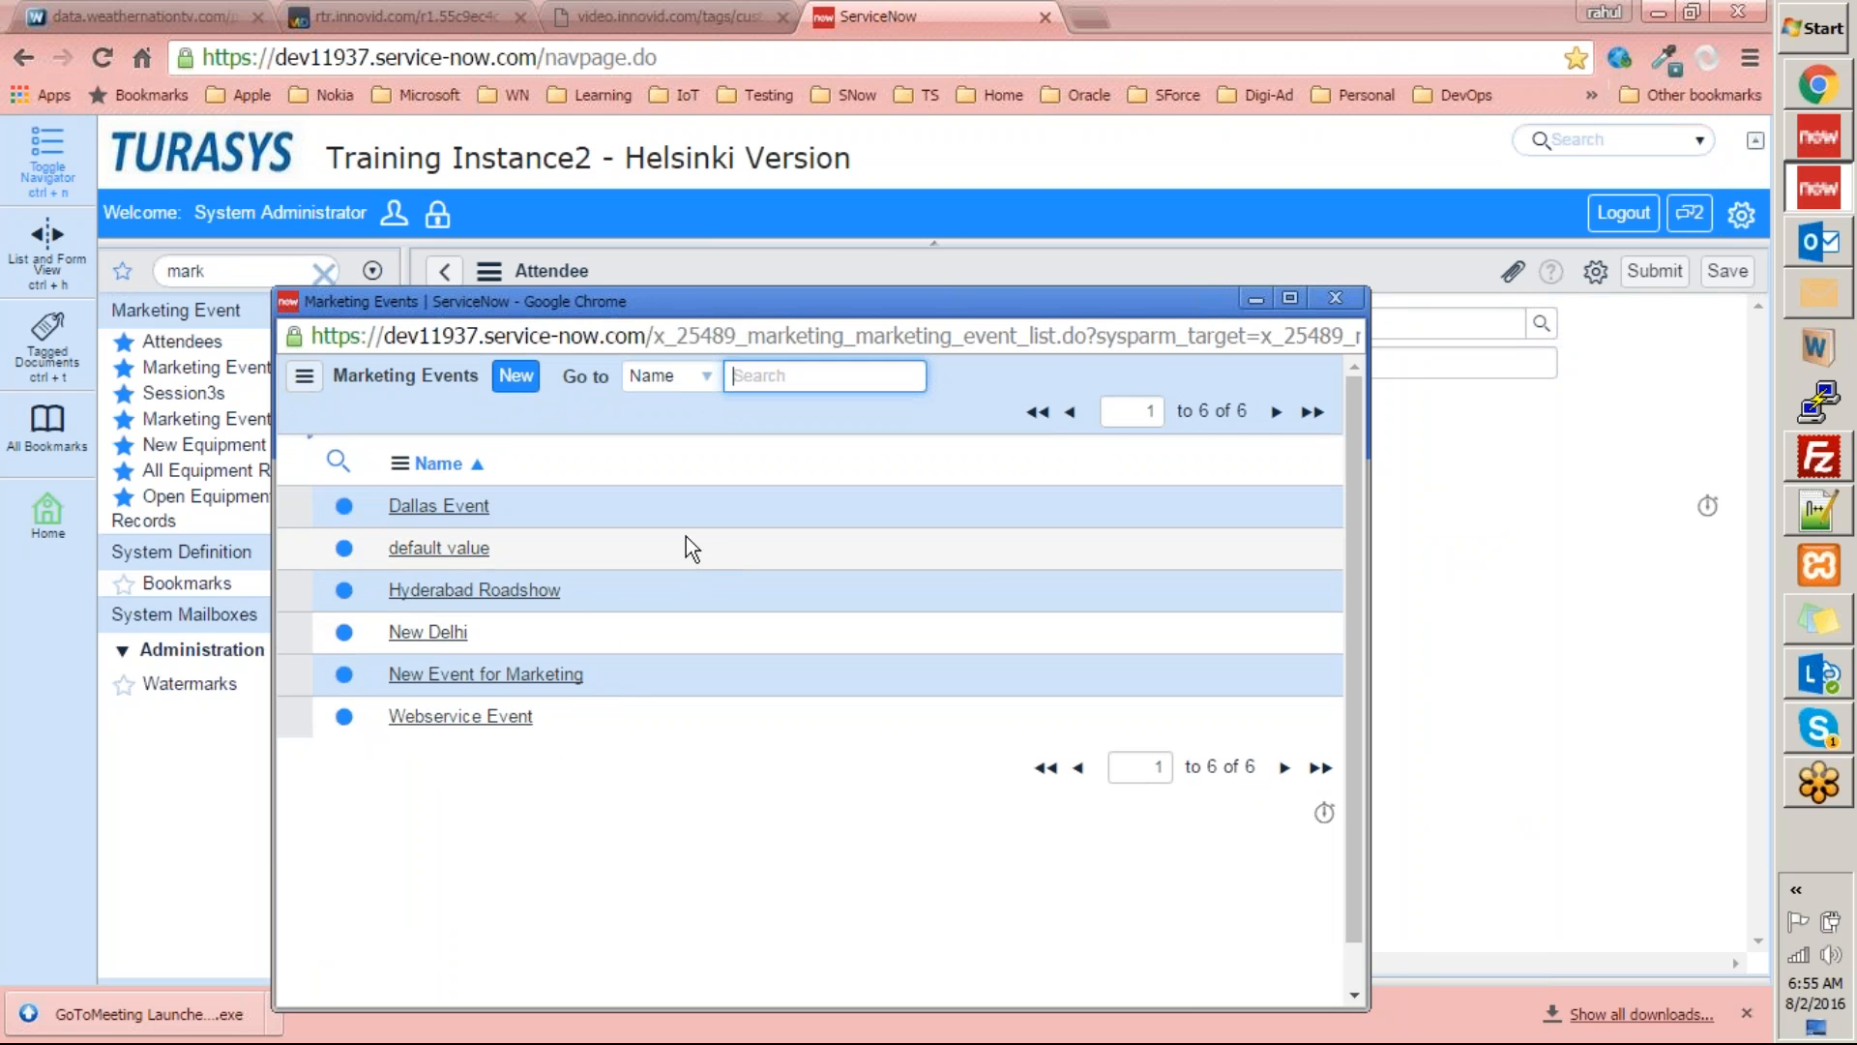
drag(1101, 296, 917, 439)
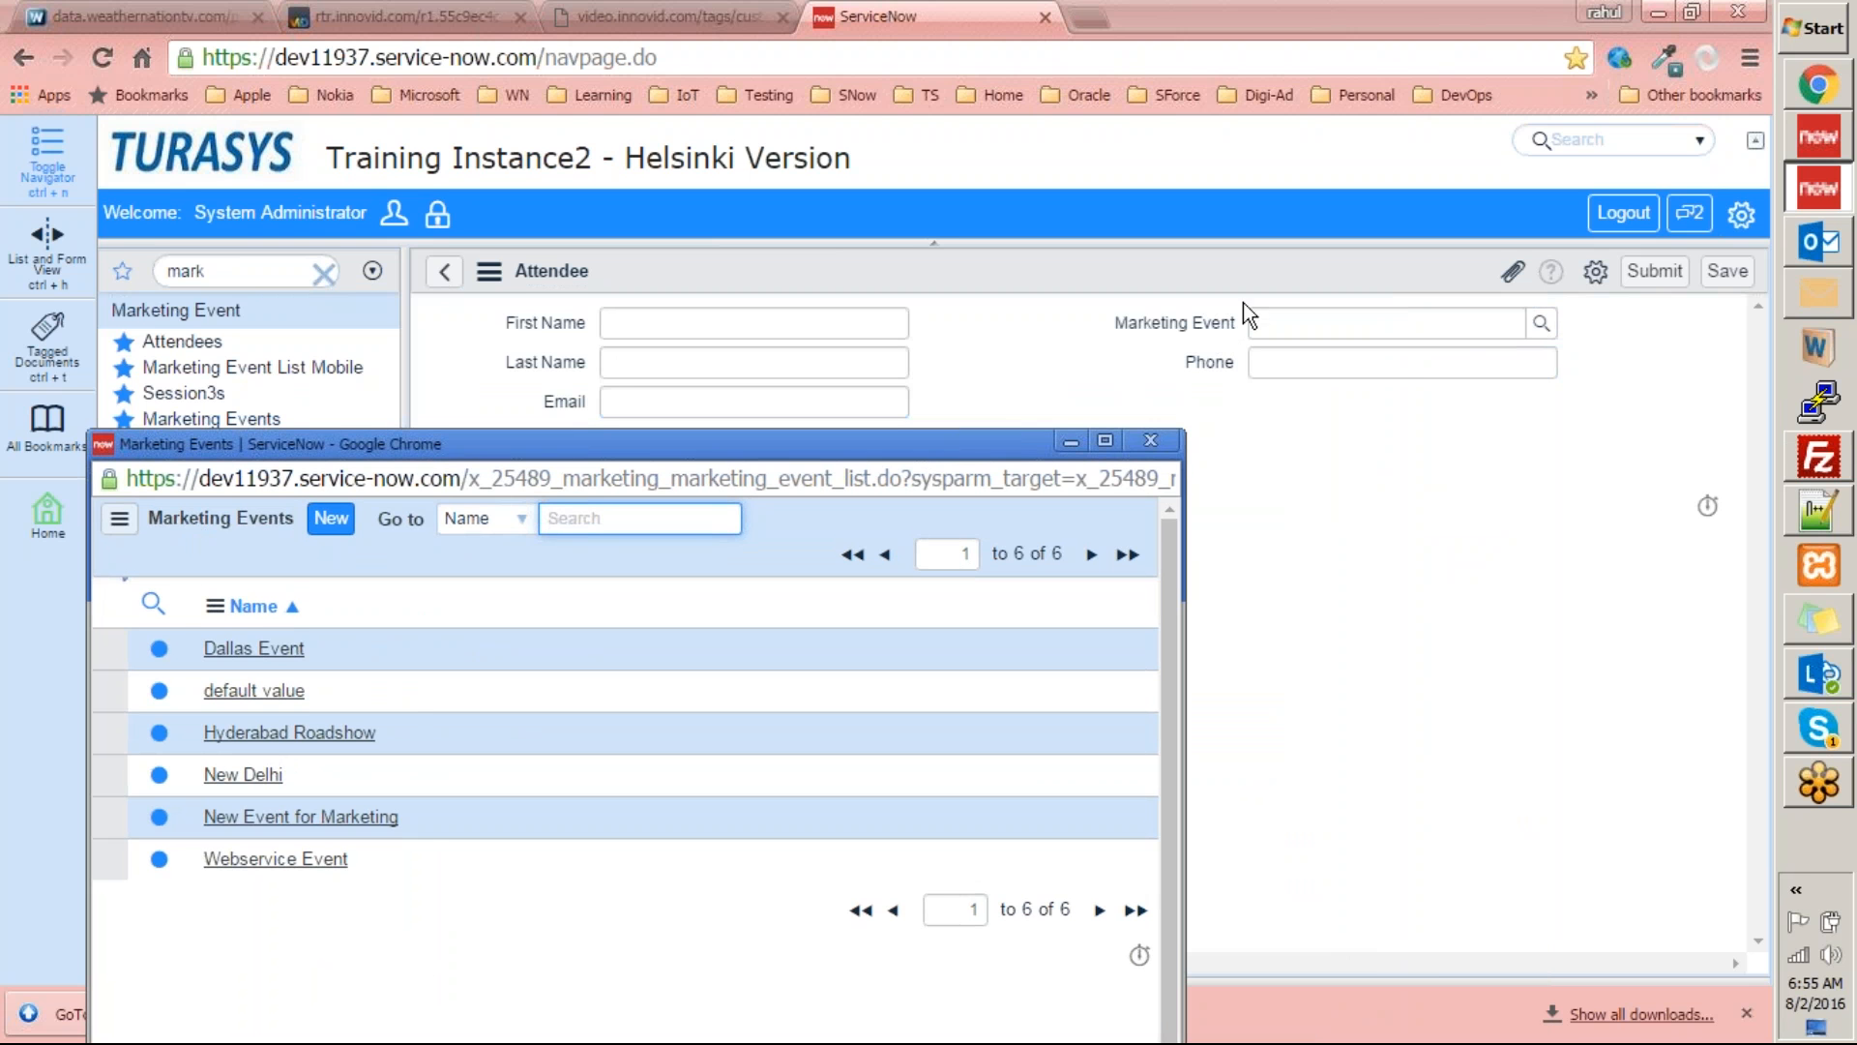
click(1151, 440)
Link the attendee to Dallas Event through the marketing event lookup and enter the attendee's first and last name.
click(1541, 323)
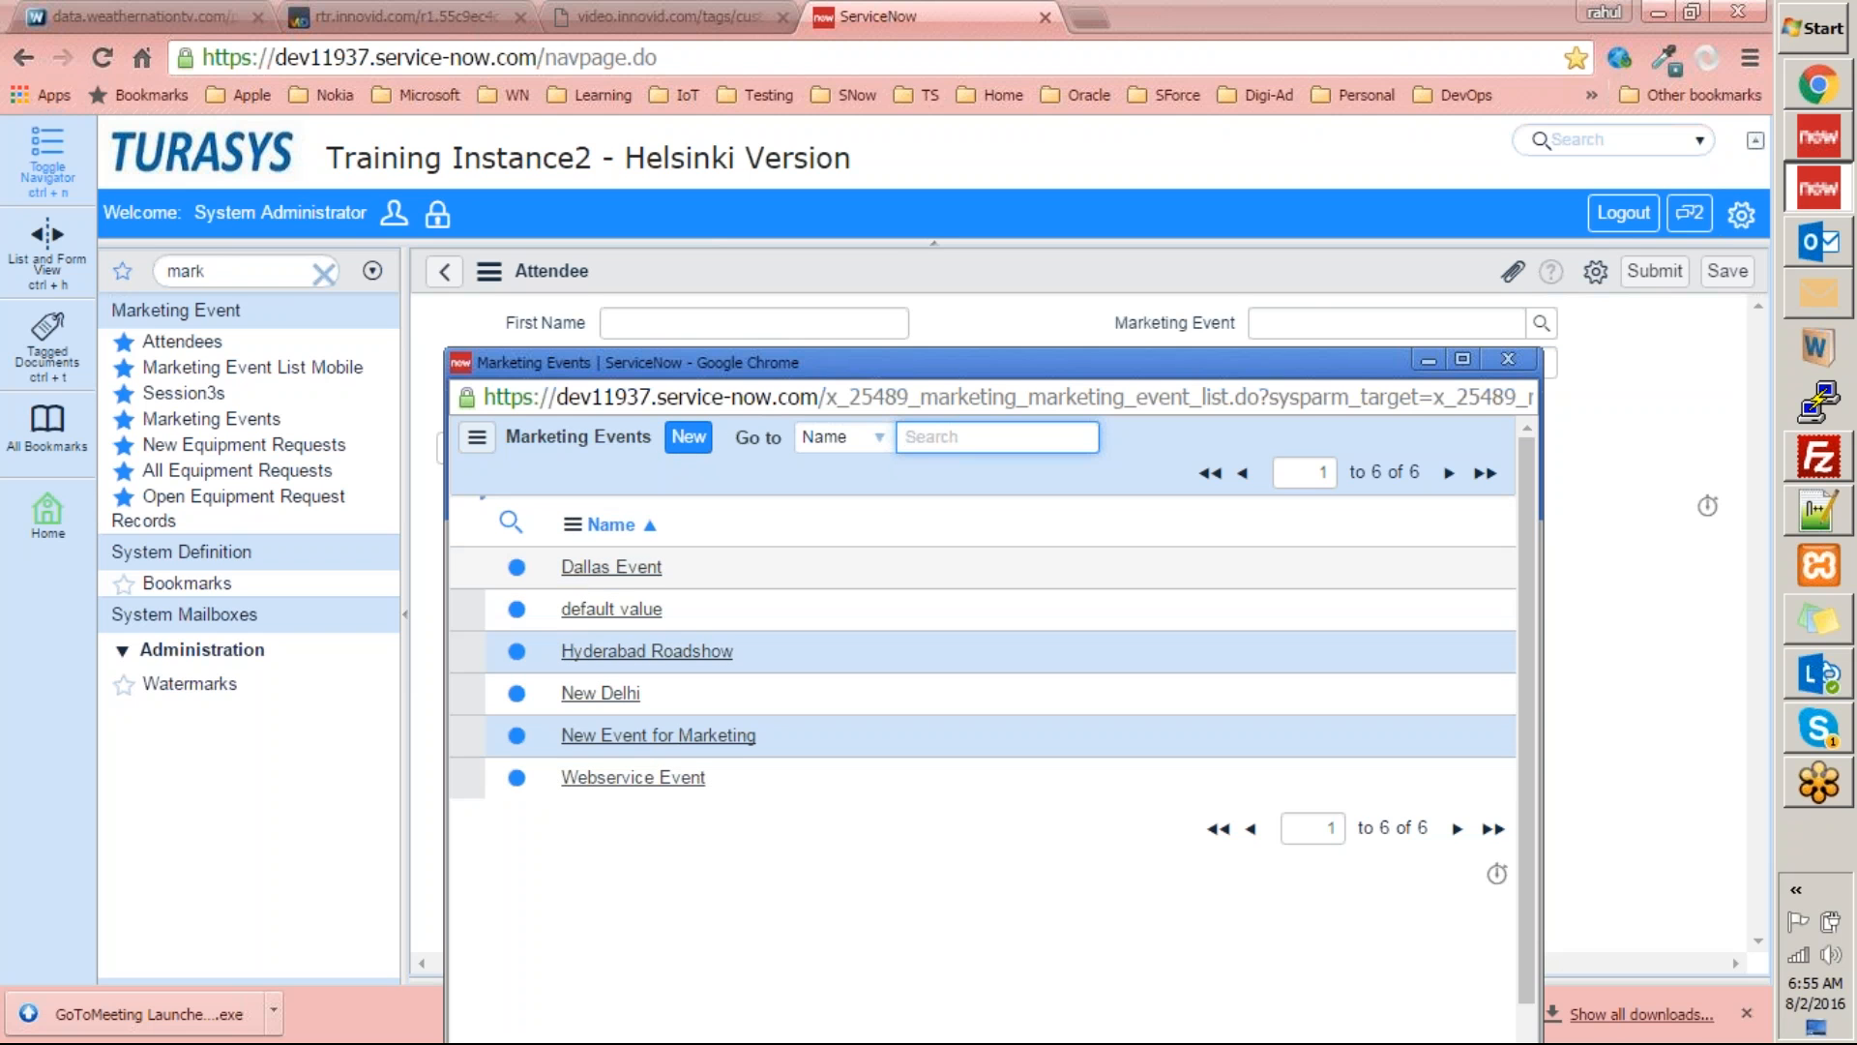
click(586, 571)
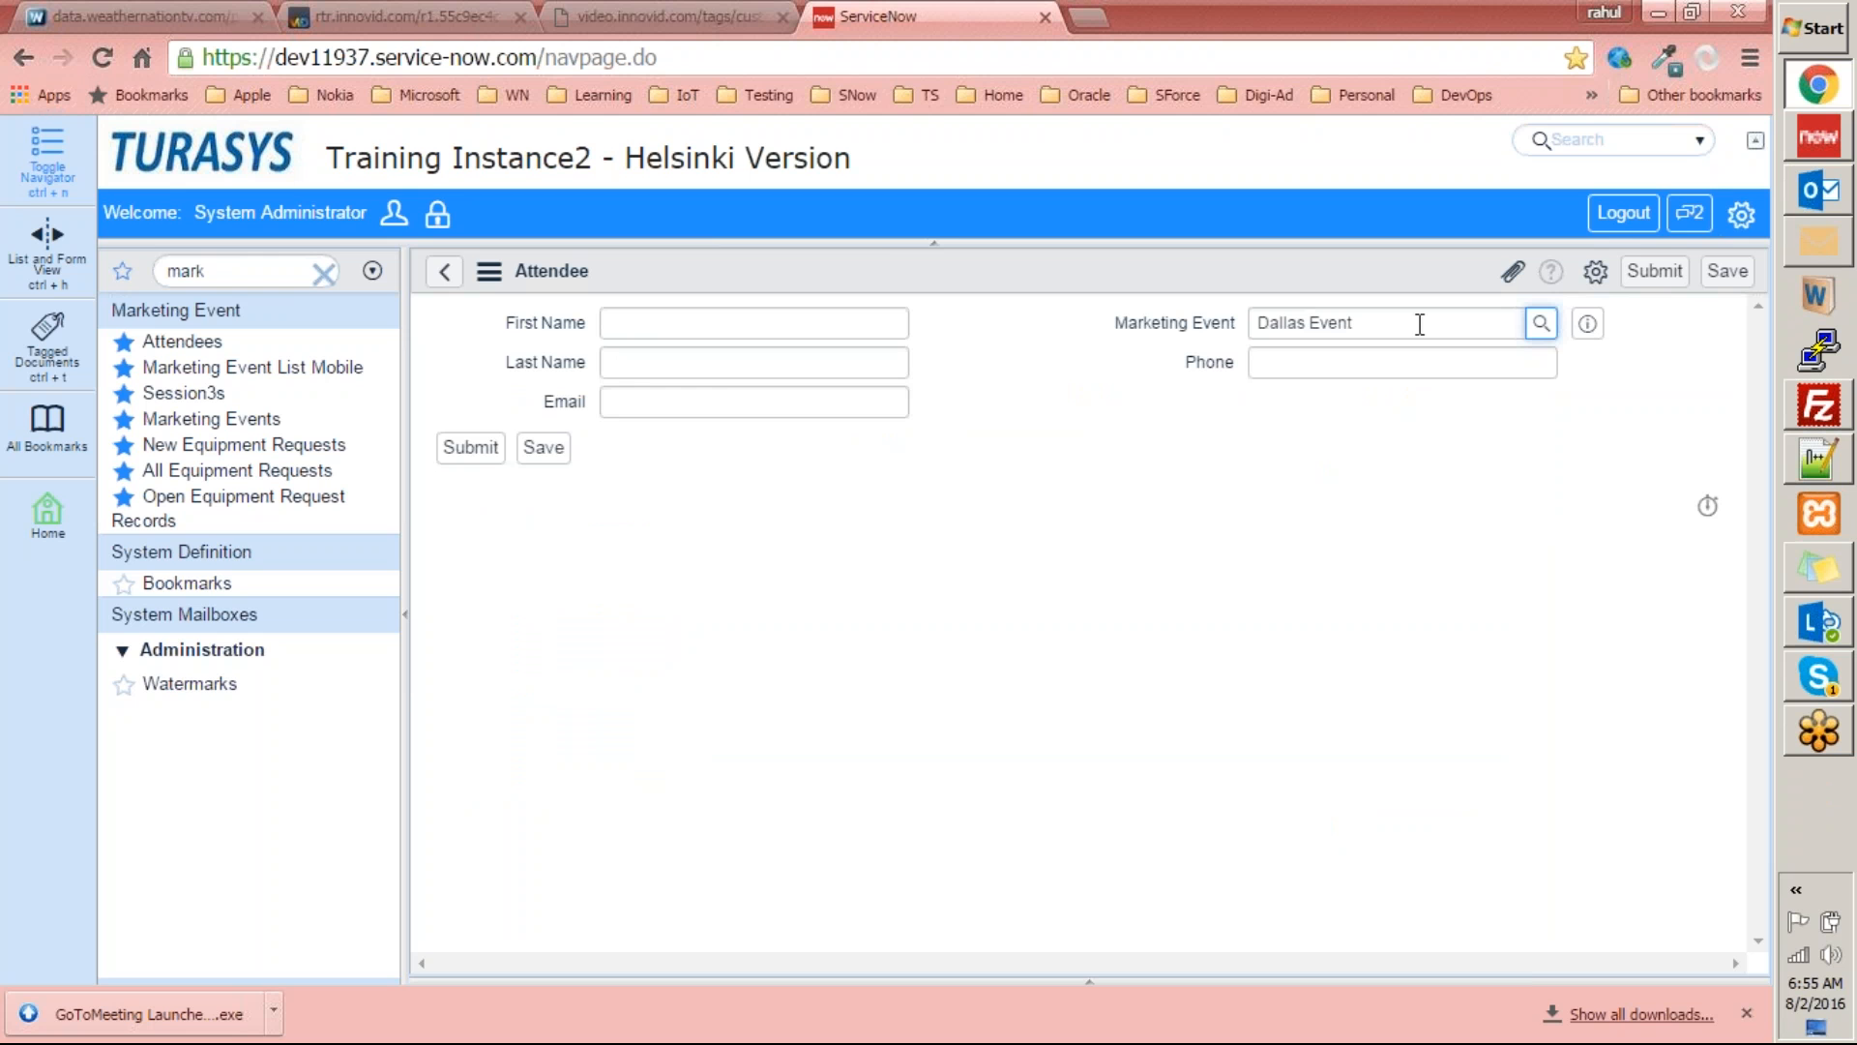
click(631, 329)
text(sdadf)
click(713, 365)
text(adf)
Fill in the attendee's email and phone number and submit the attendee record.
click(725, 399)
text(ads@d.c)
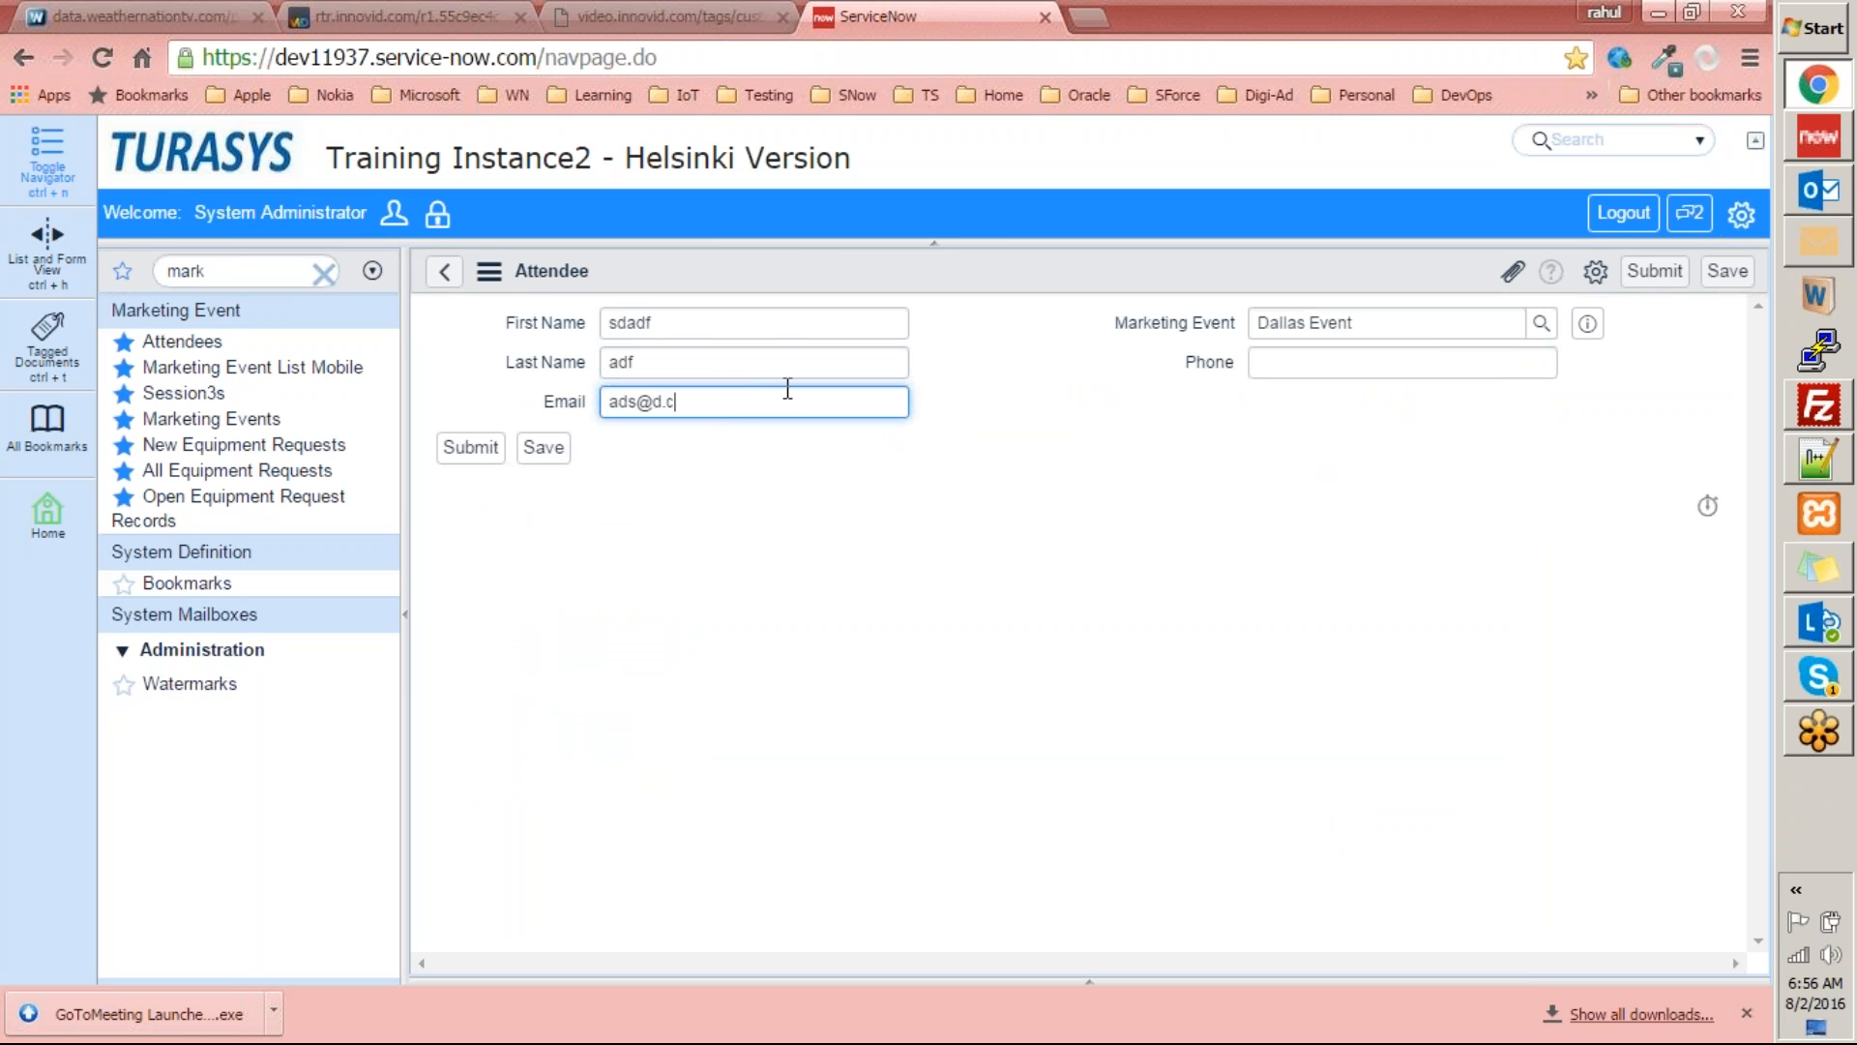
text(om)
click(1316, 366)
text(12341234)
click(471, 448)
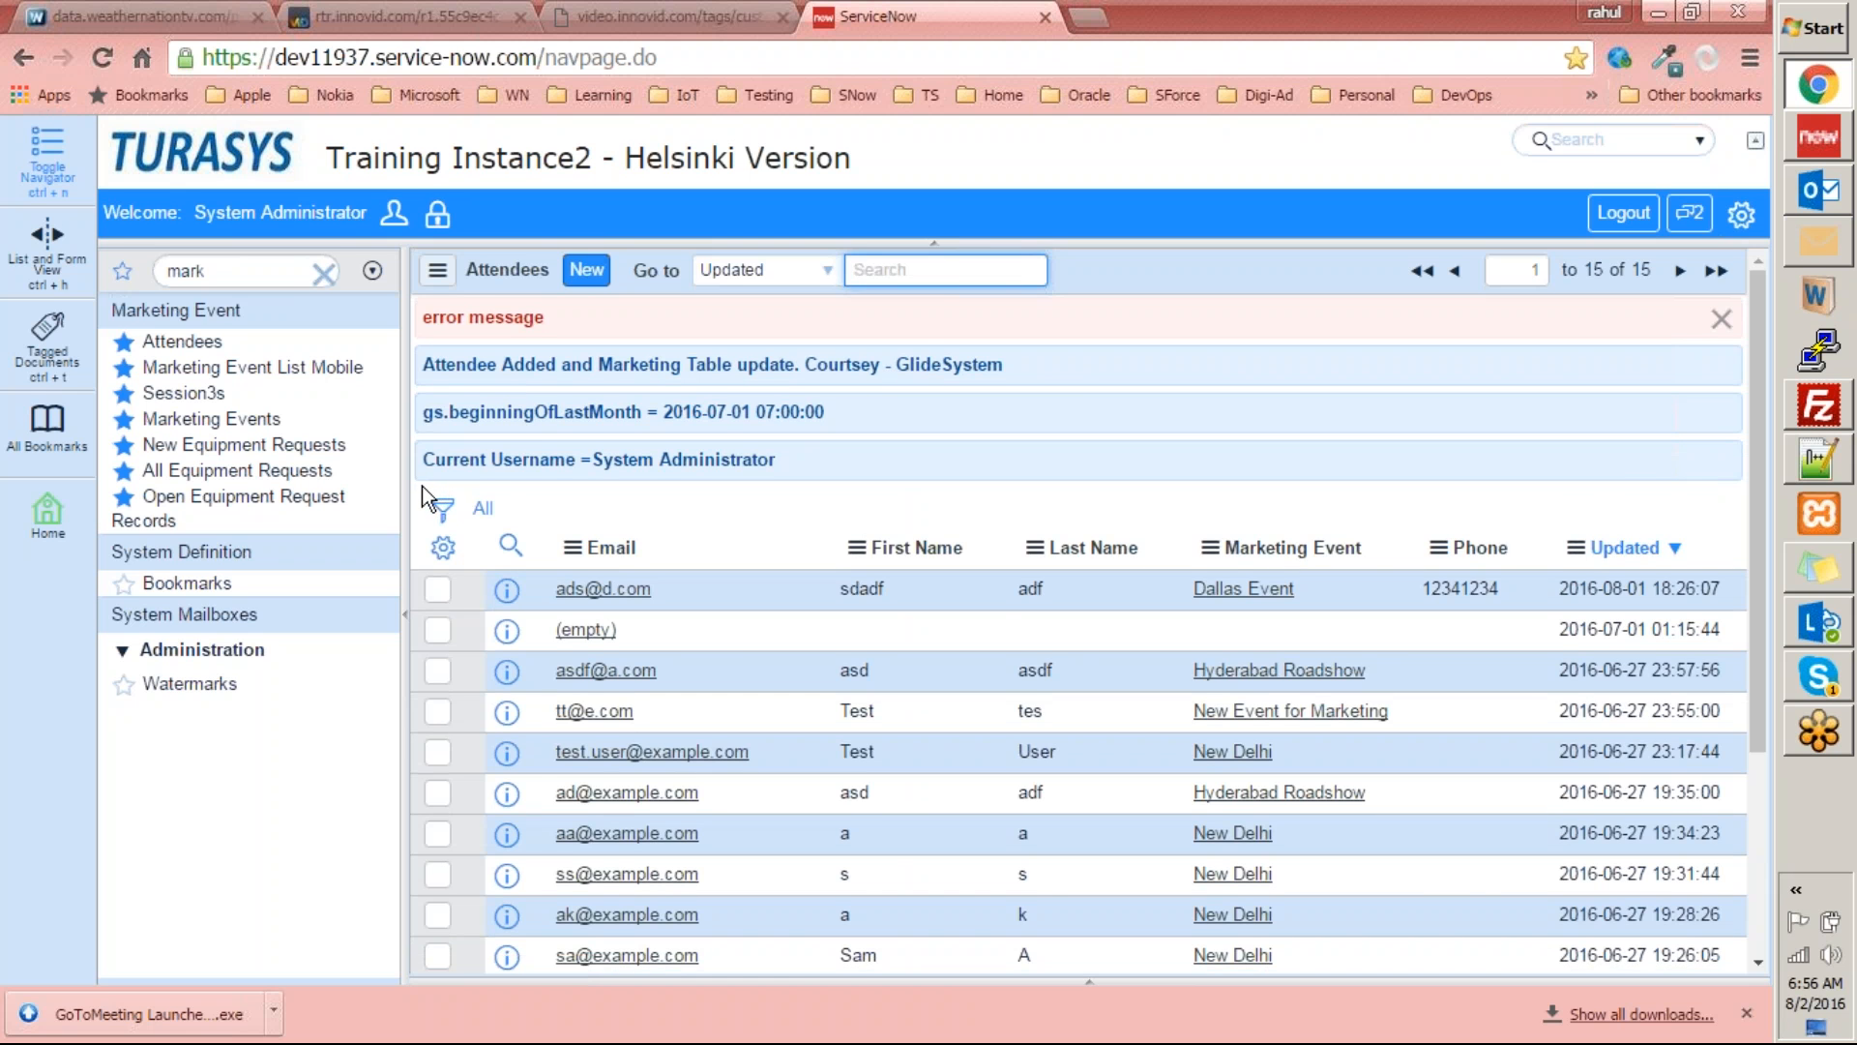
Examine the newly added attendee's row in the Attendees list, including its marketing event and update time.
scroll(420, 485, down, 3)
scroll(415, 487, up, 3)
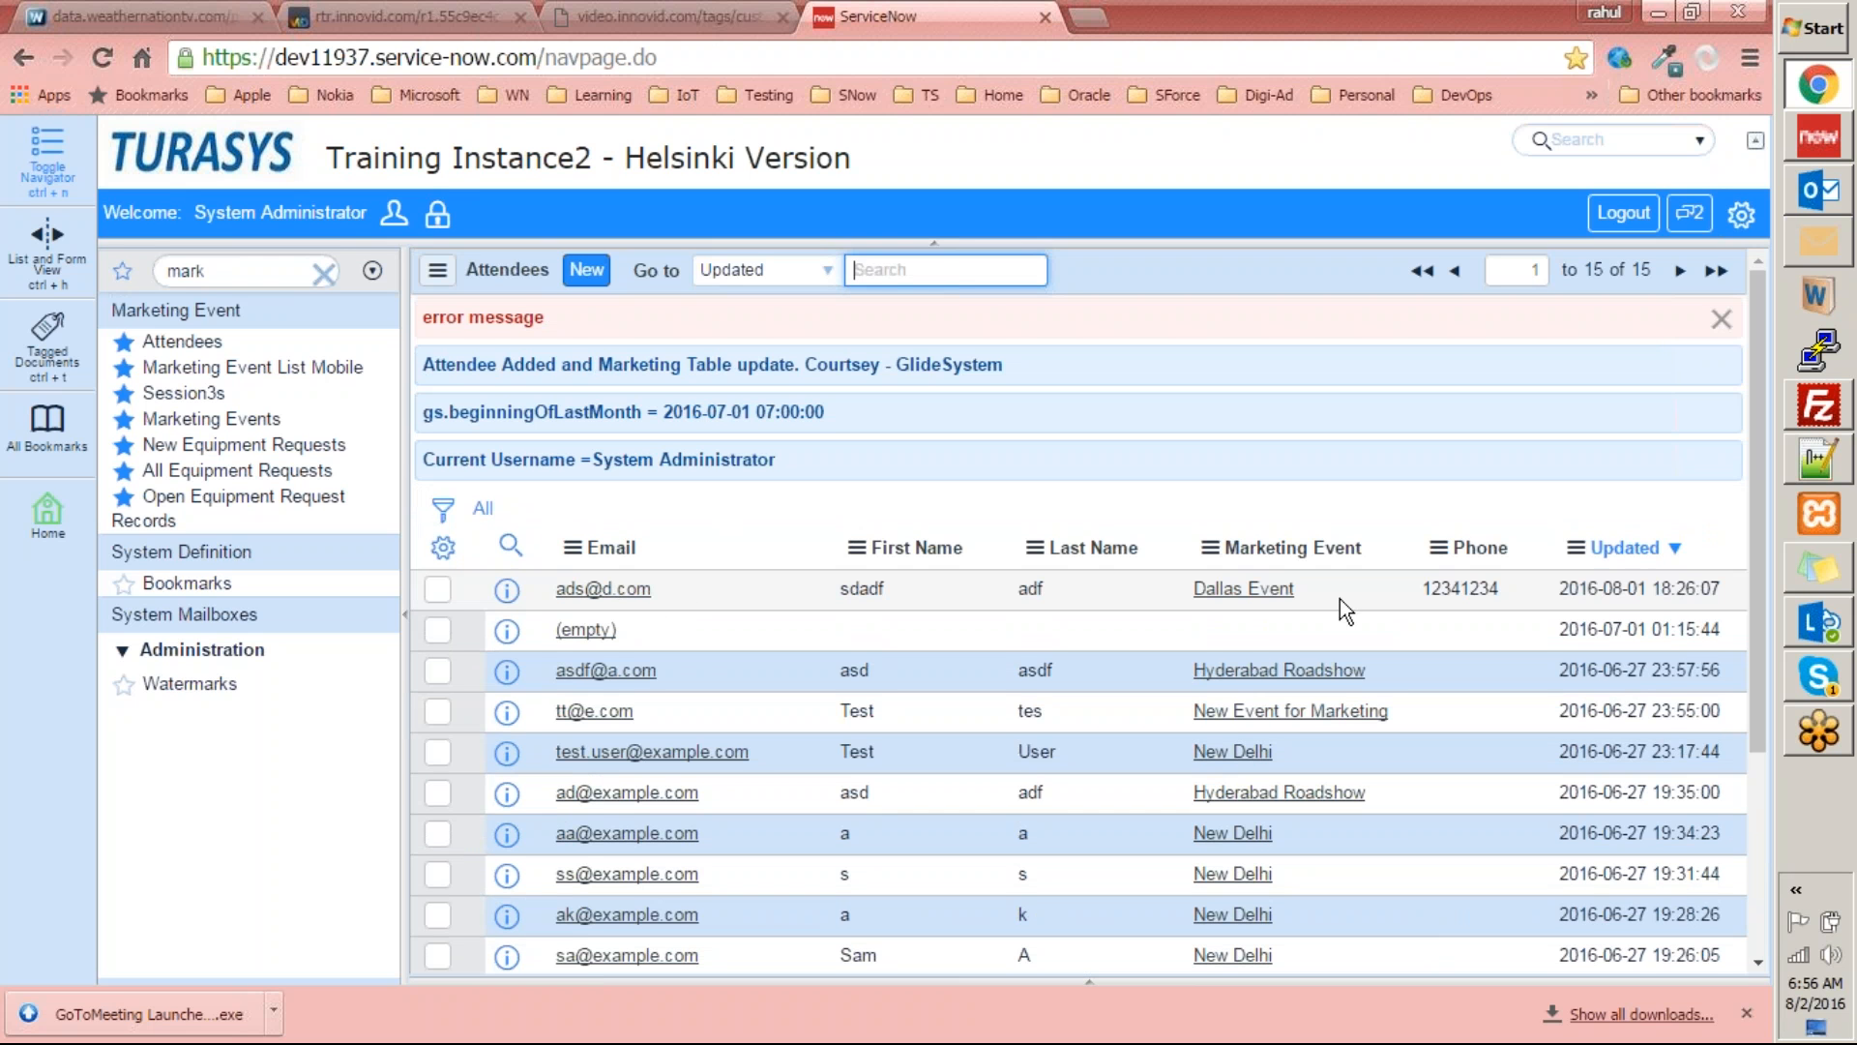
click(1646, 597)
drag(1646, 597, 840, 525)
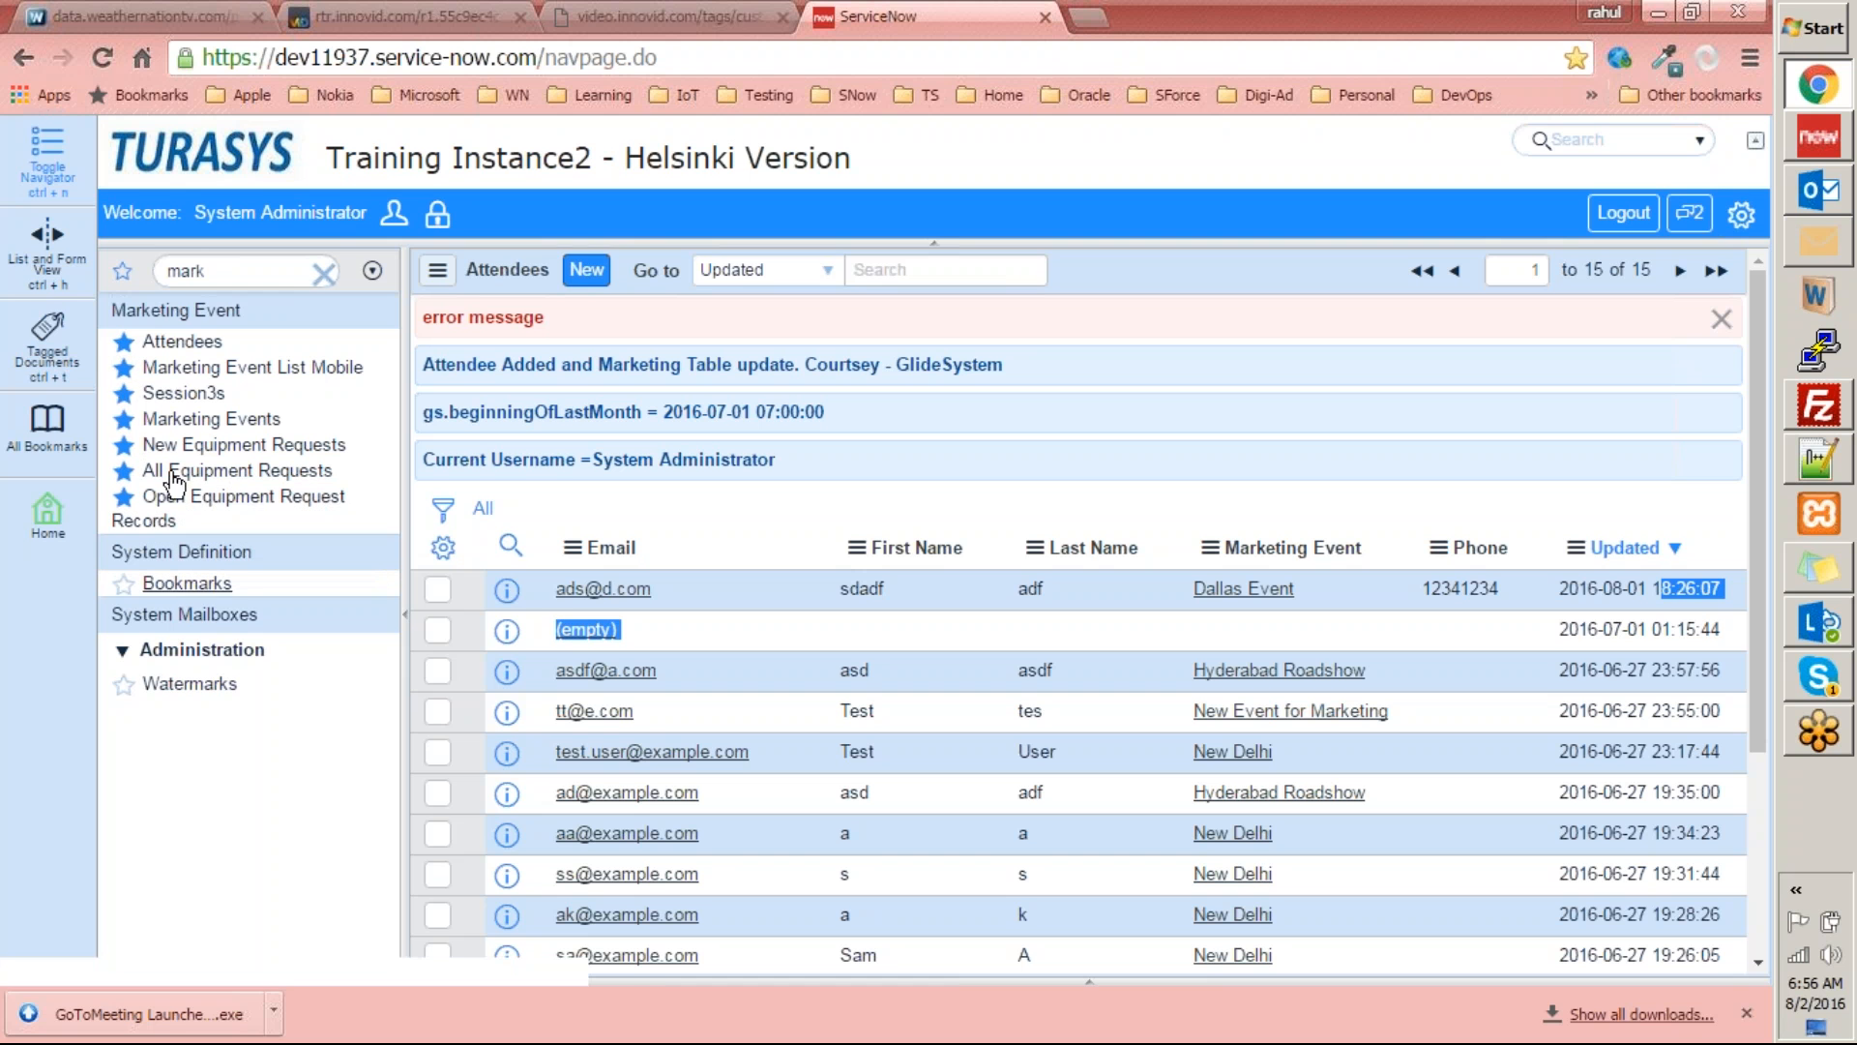
Go from the open equipment requests to the list of all equipment requests and start a new request record.
click(242, 514)
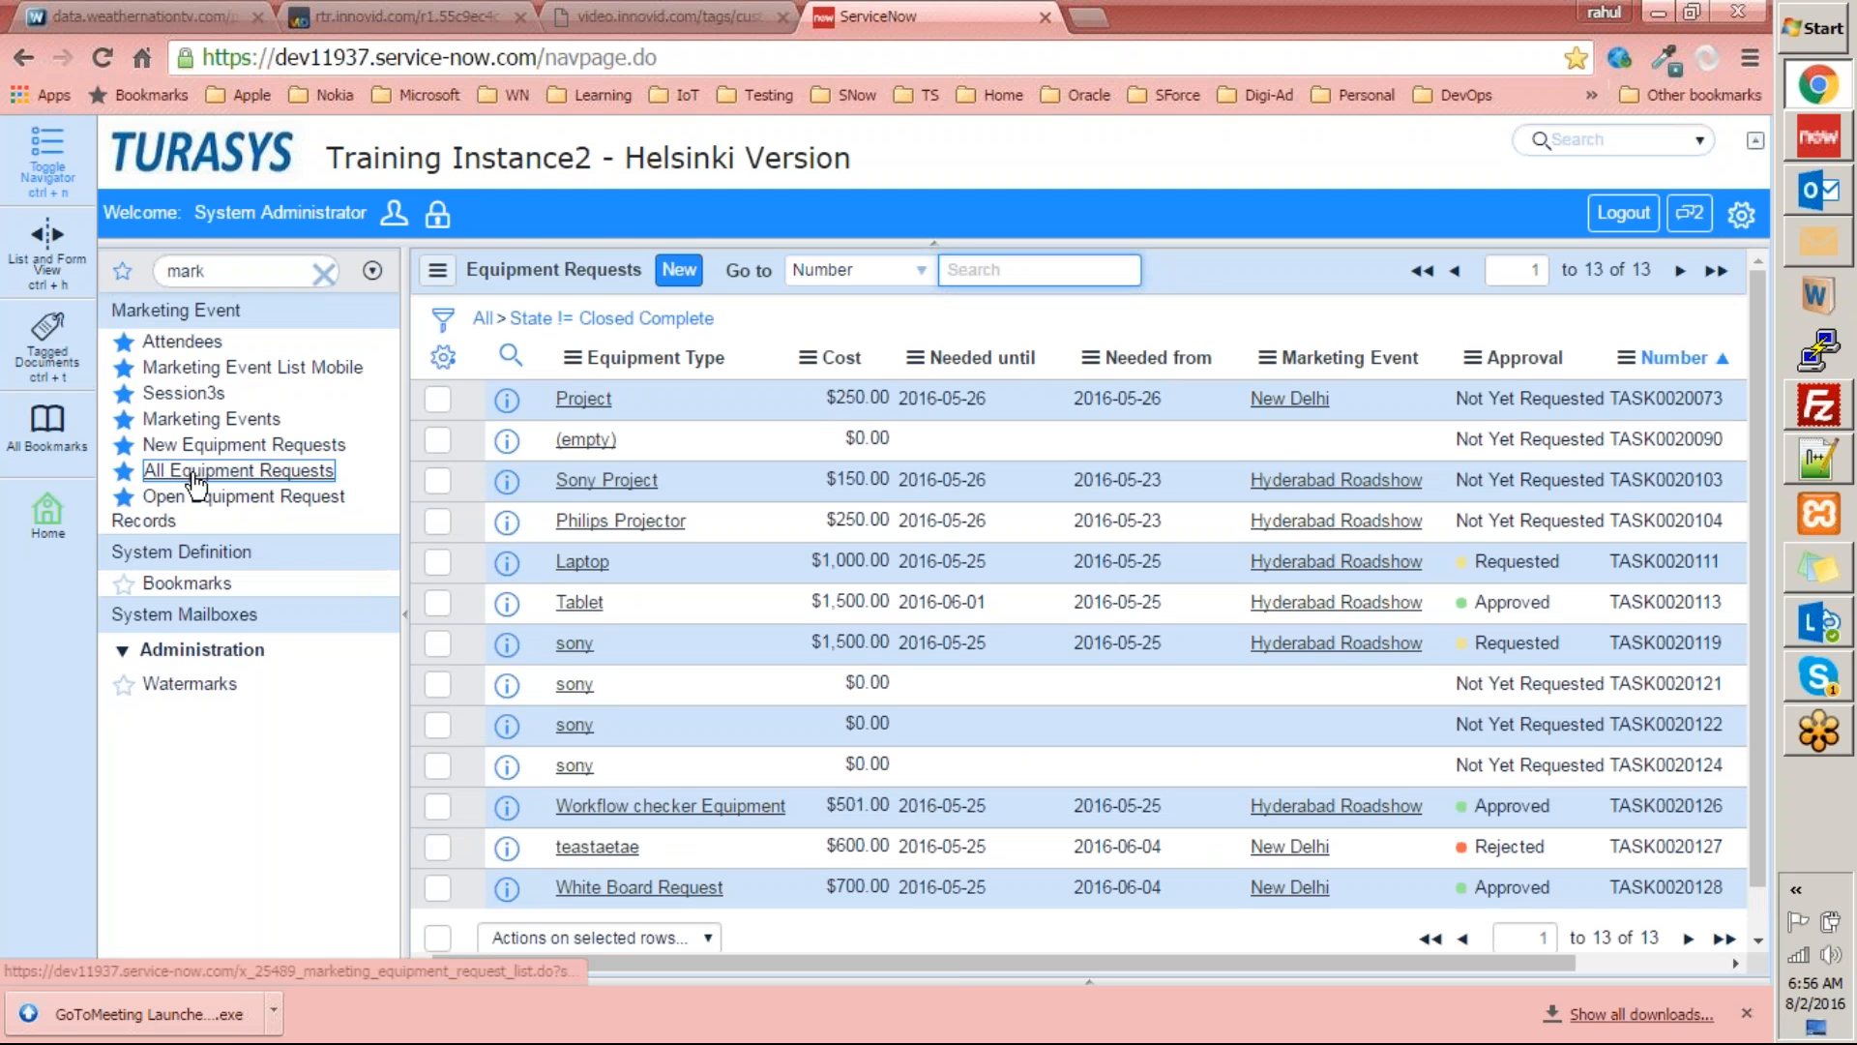
click(192, 472)
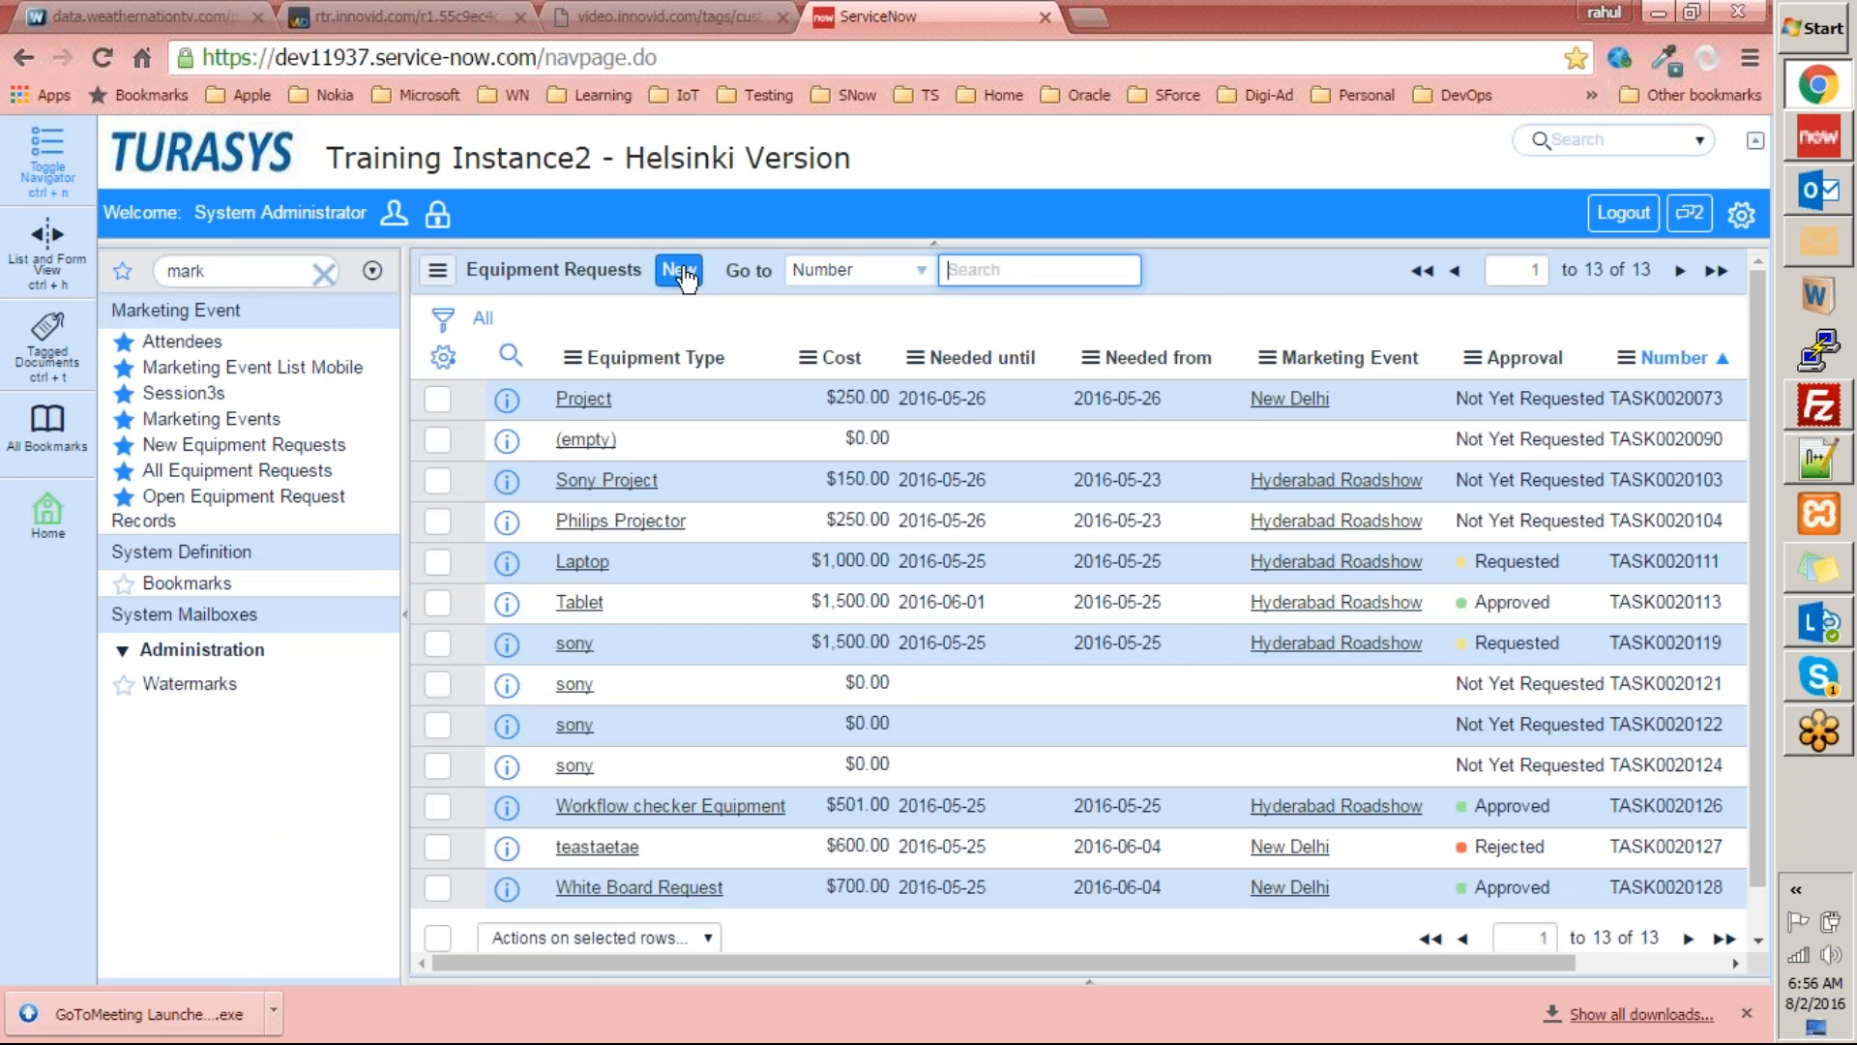
click(678, 270)
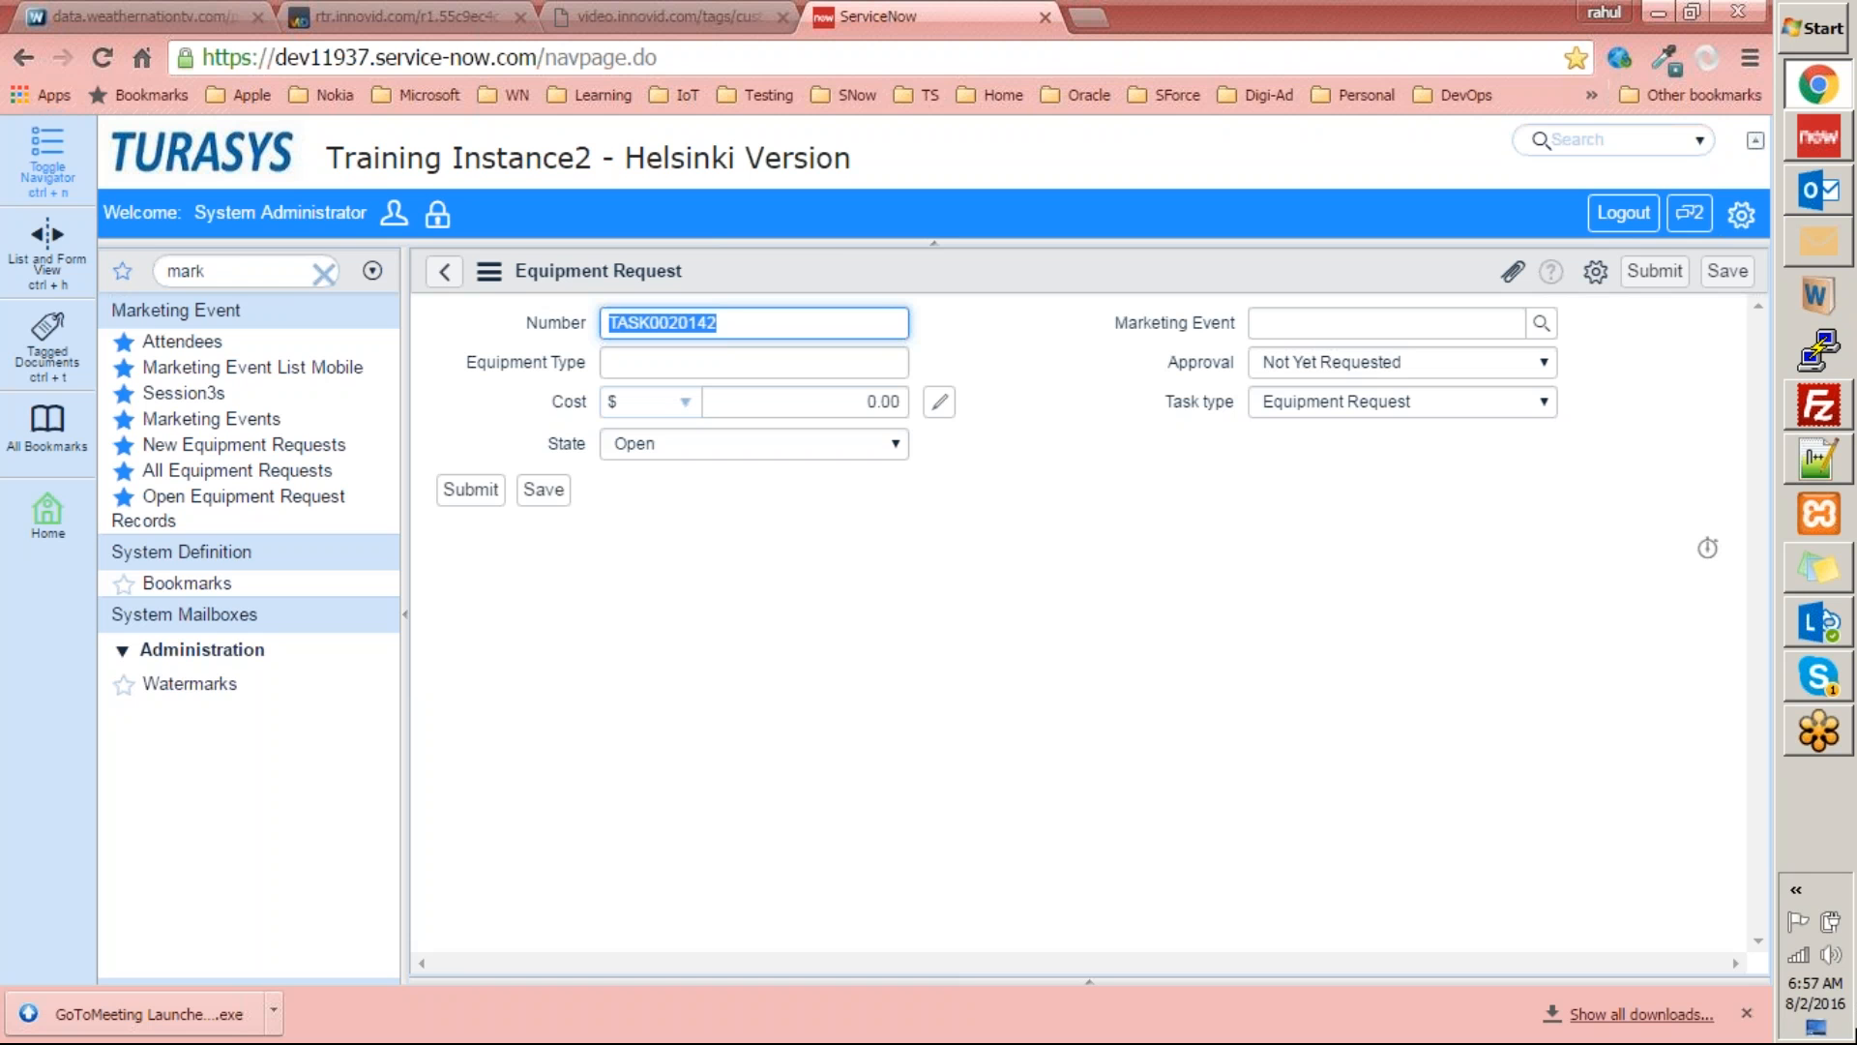
click(1373, 703)
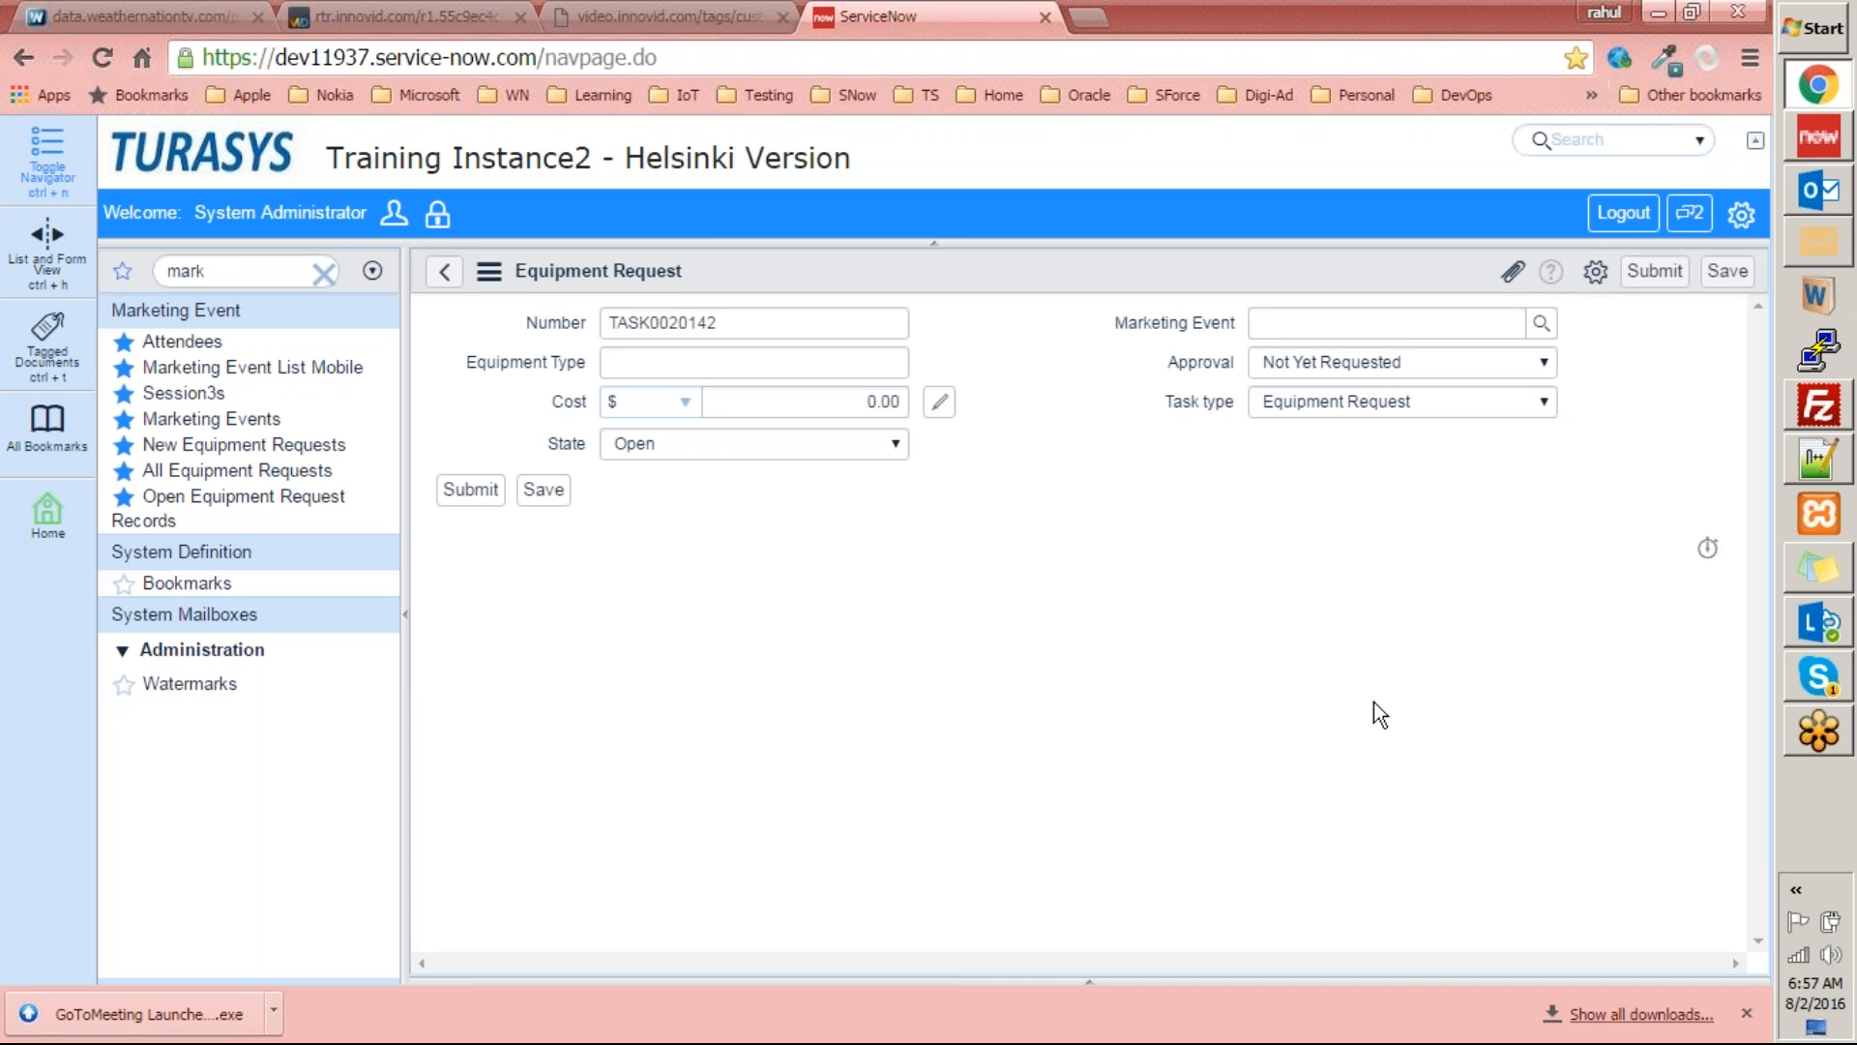
Dismiss the browser's download bar below the new equipment request form.
click(1746, 1013)
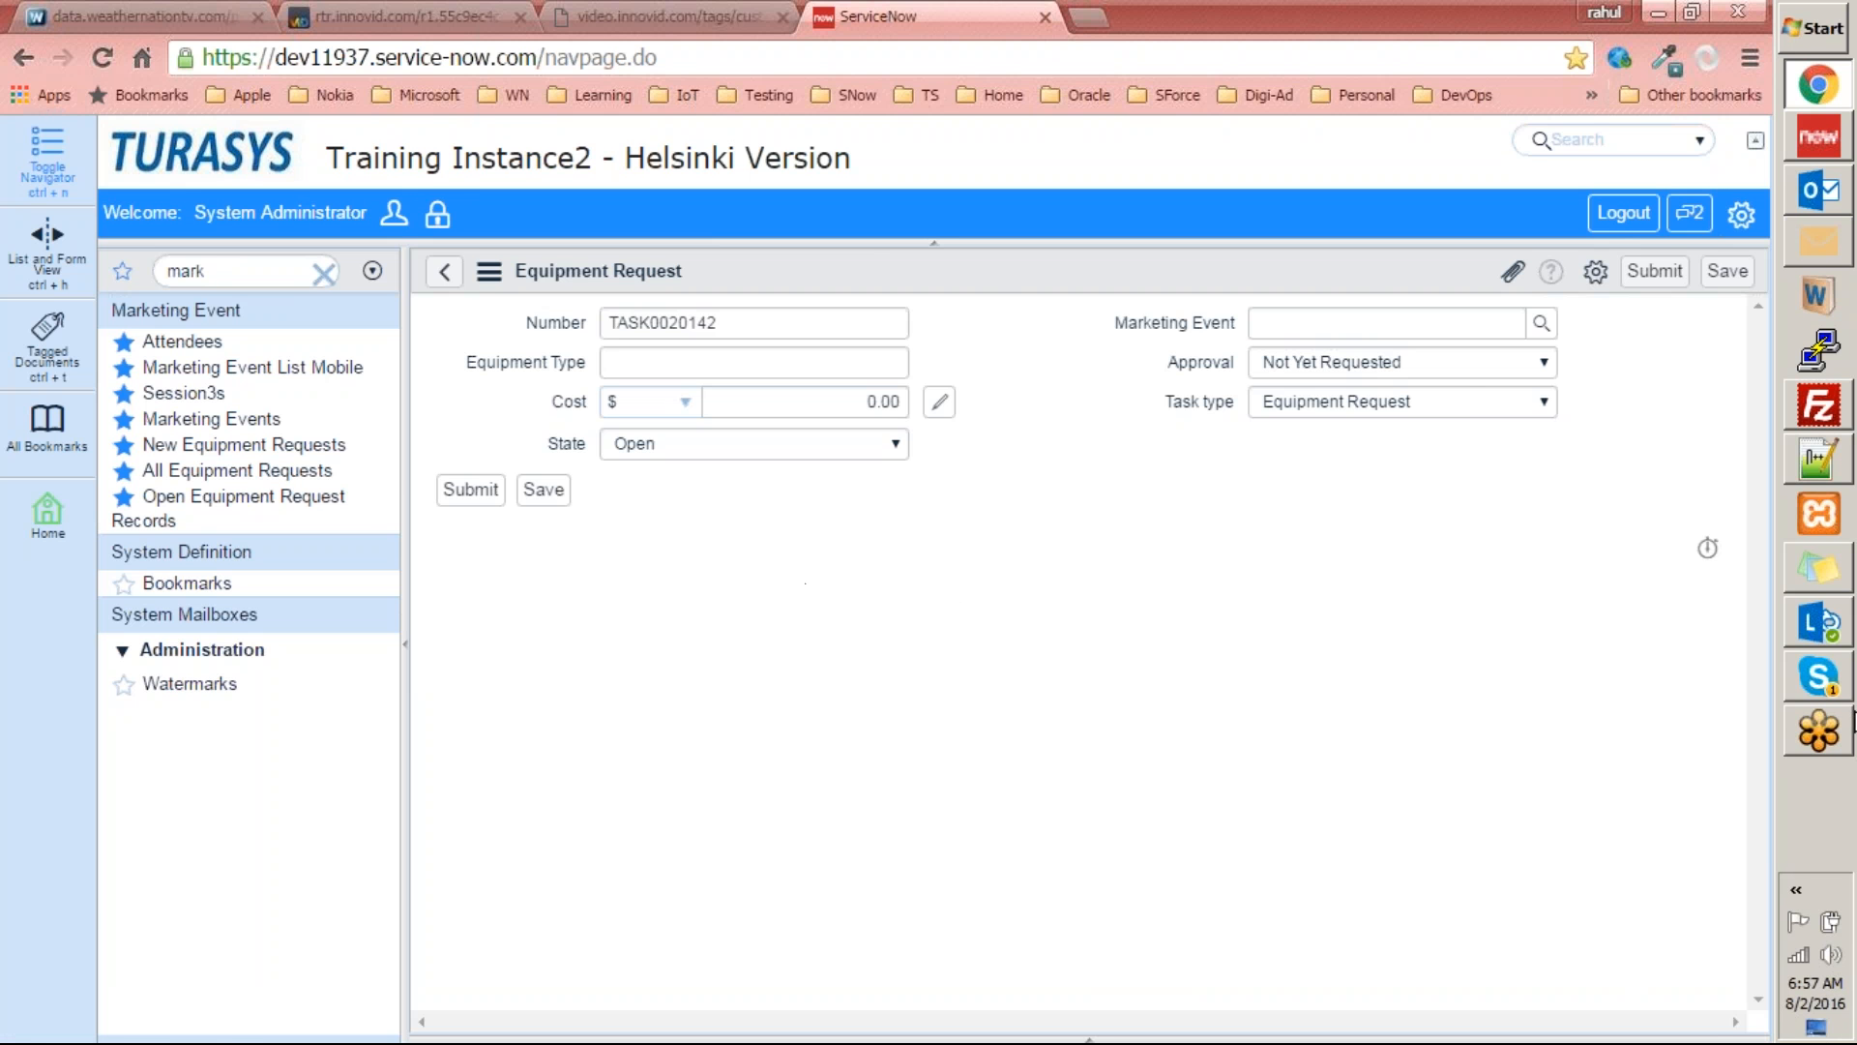
click(1820, 679)
click(1824, 674)
Examine the new equipment request's Number, Equipment Type and Cost fields, including the available cost currencies.
double_click(747, 334)
click(601, 362)
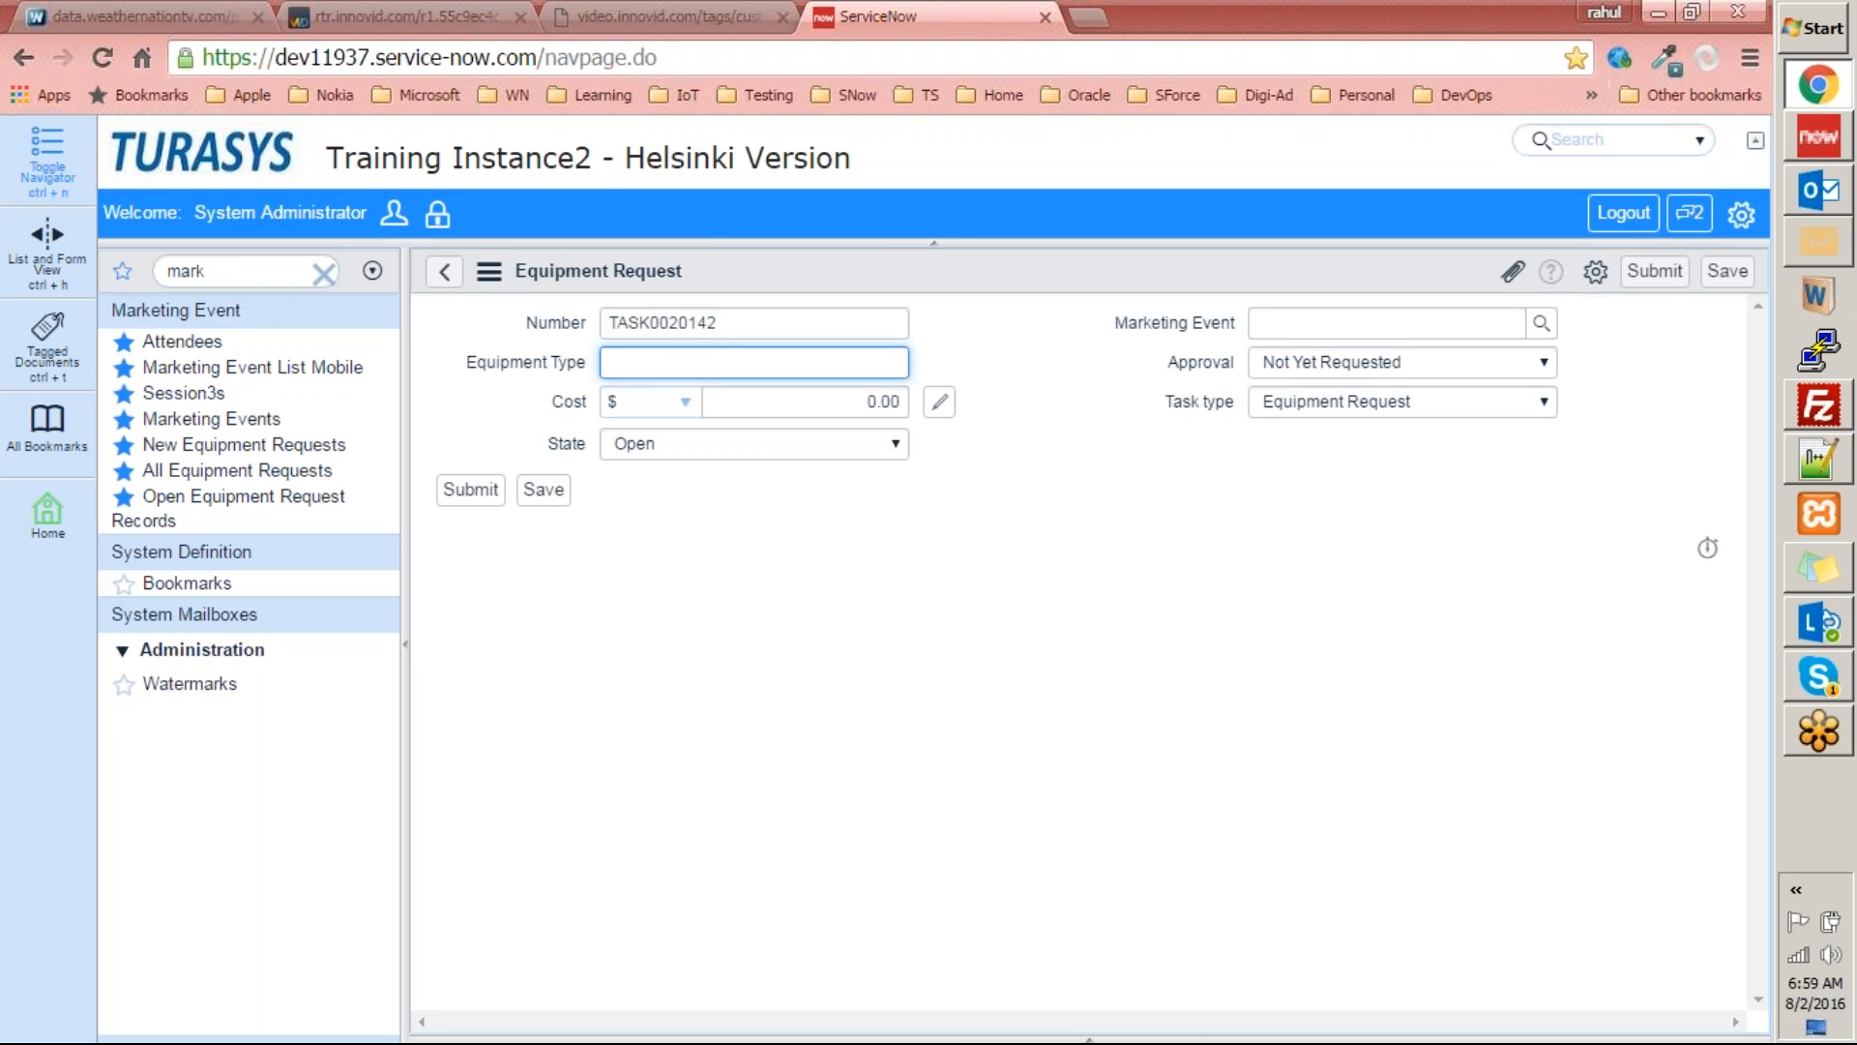
click(551, 398)
click(678, 409)
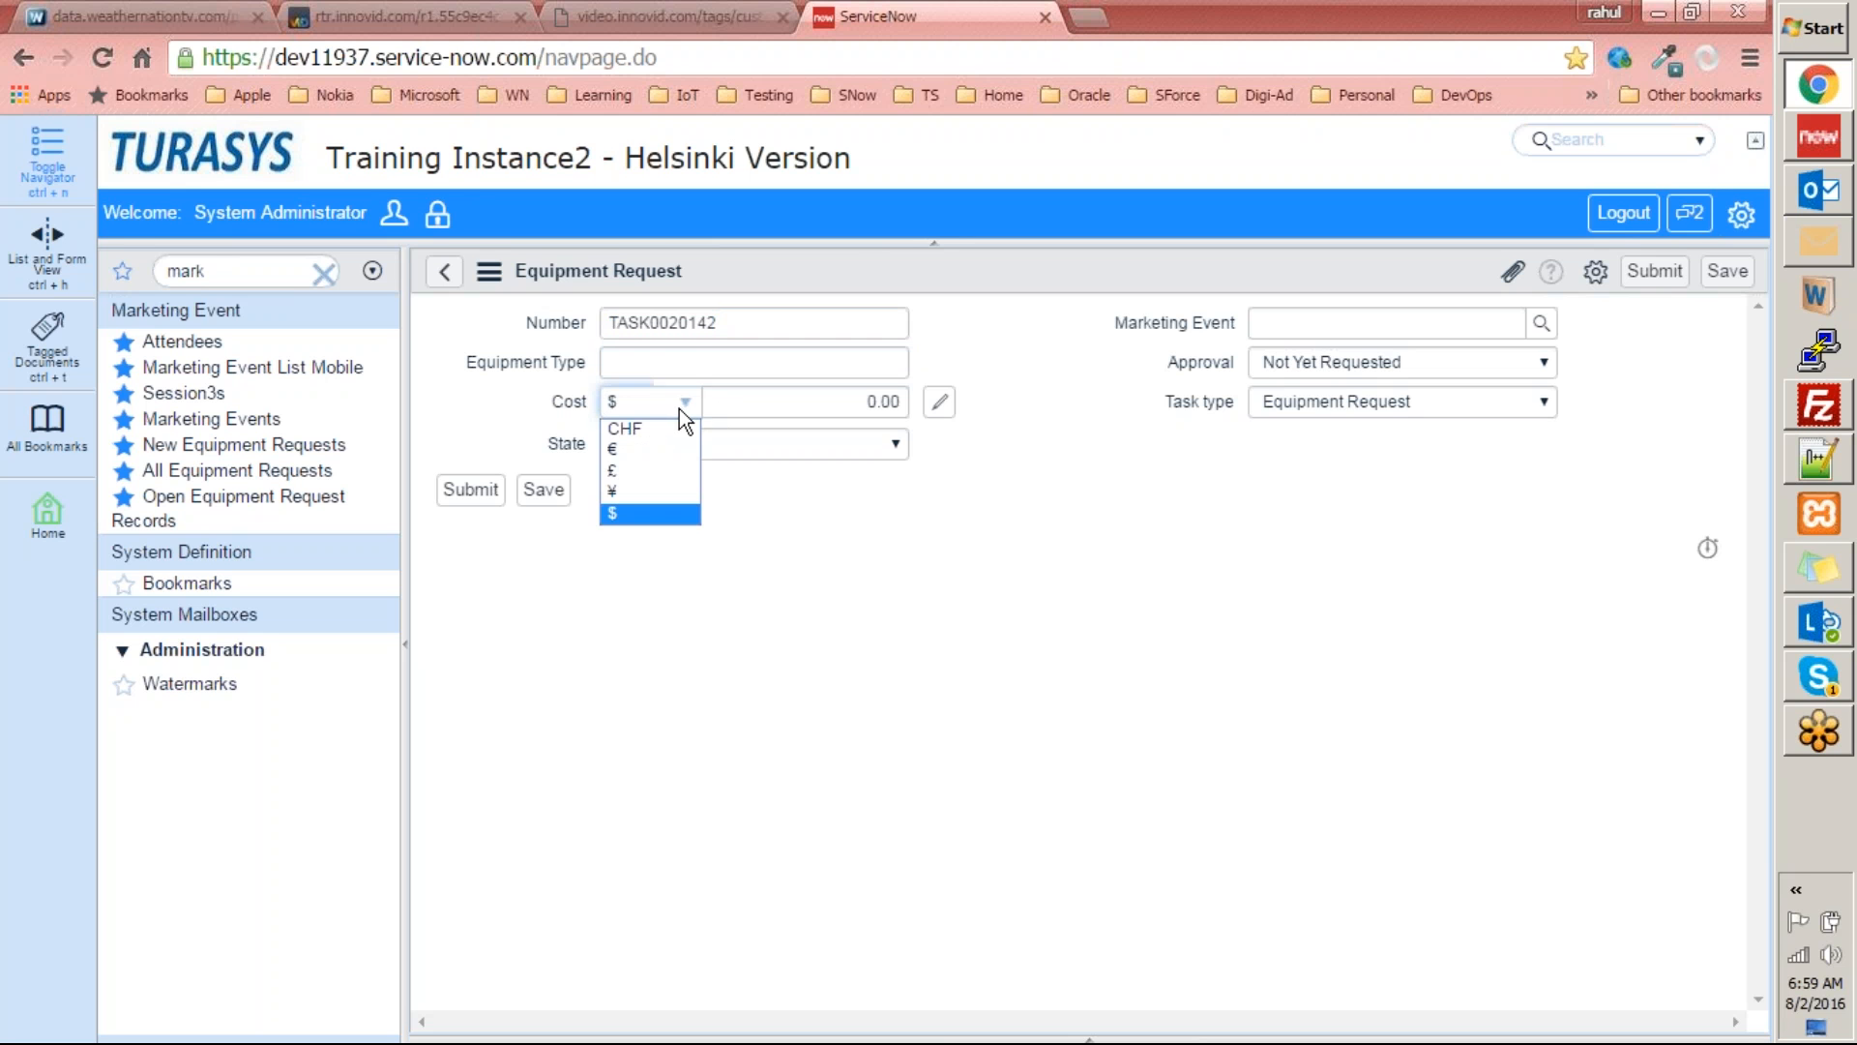
click(752, 622)
click(866, 402)
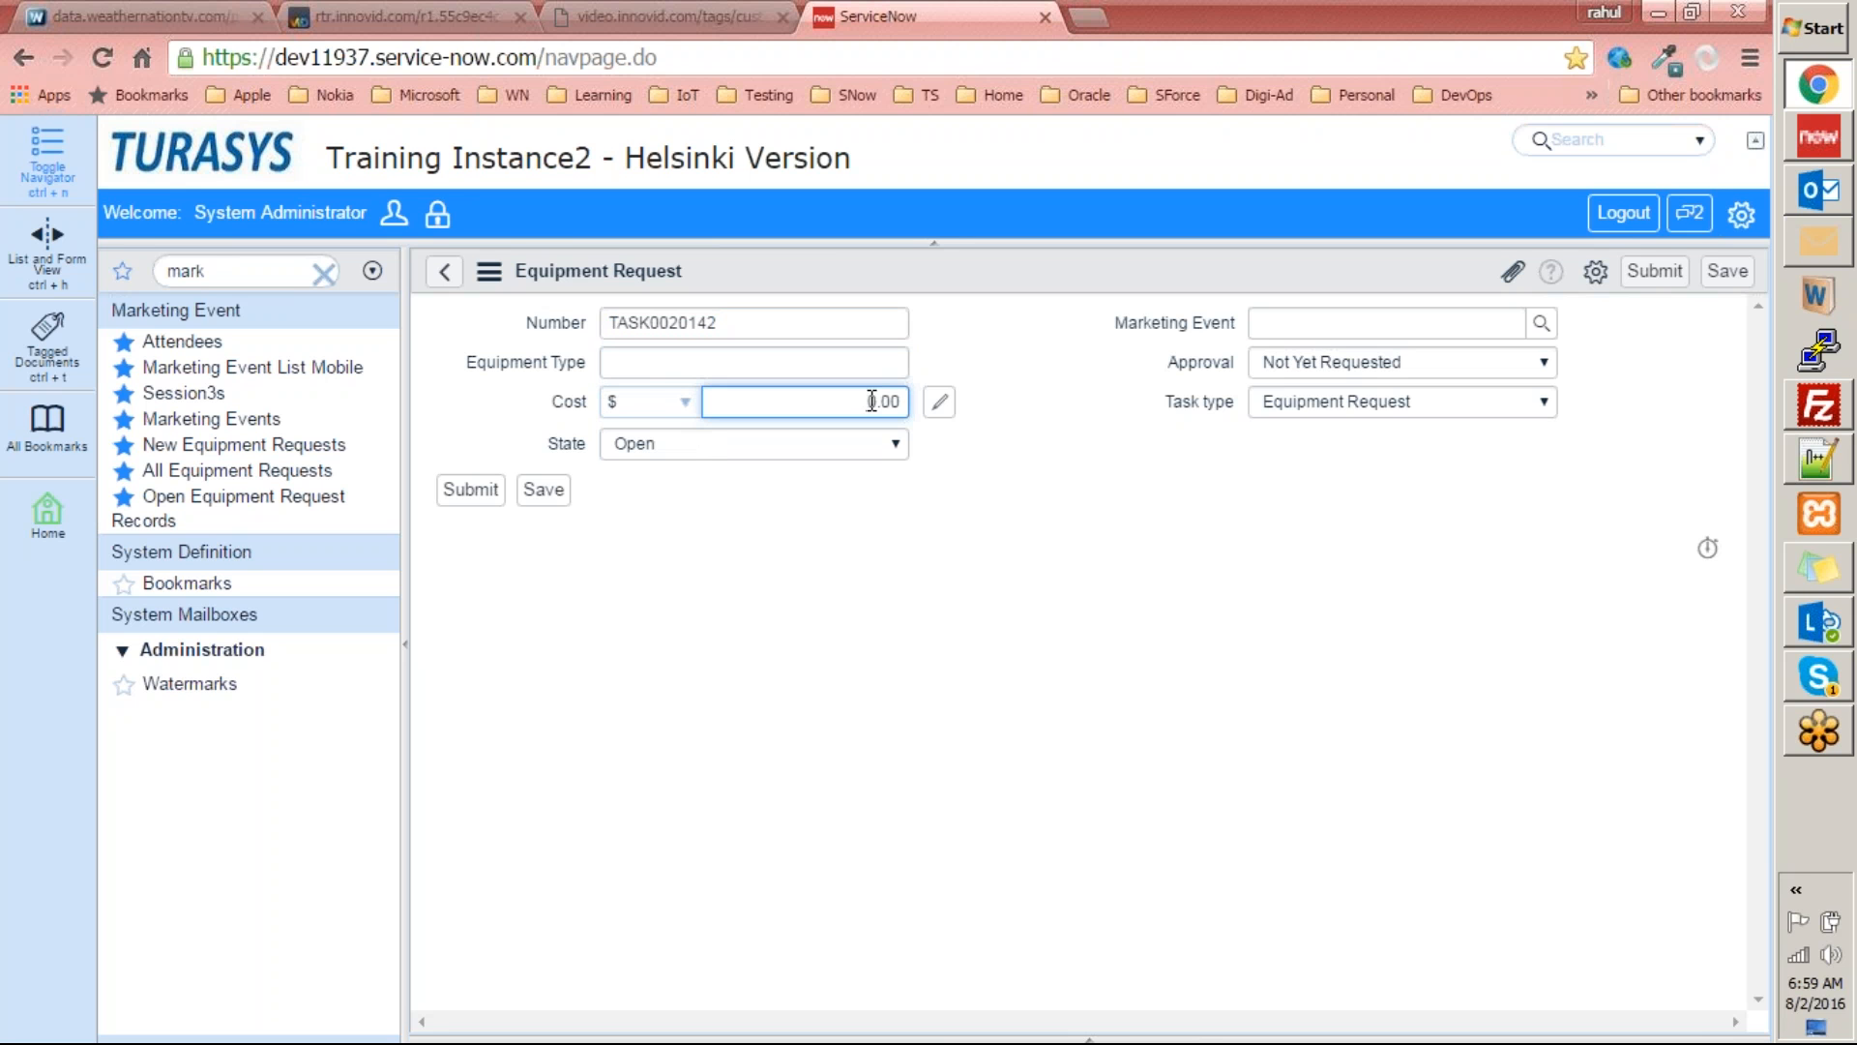
click(568, 408)
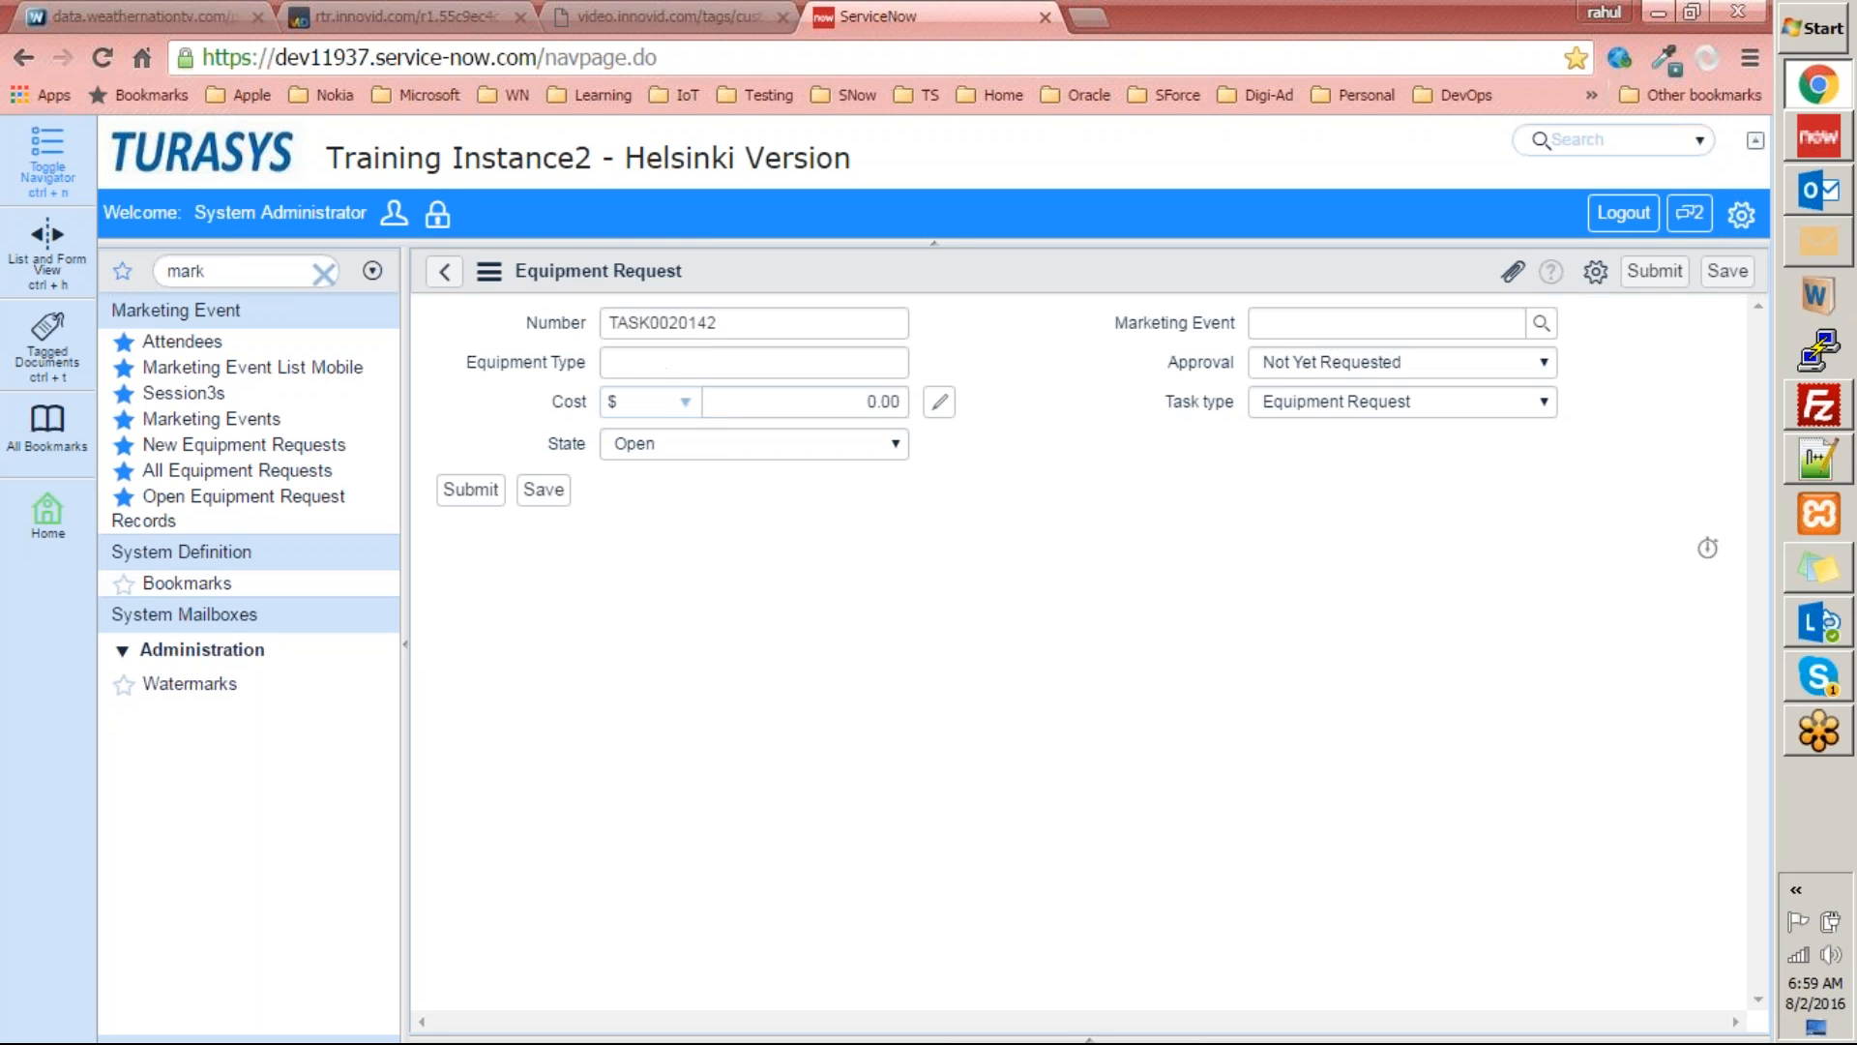
Look through the State choices of the equipment request without changing the selection.
click(567, 447)
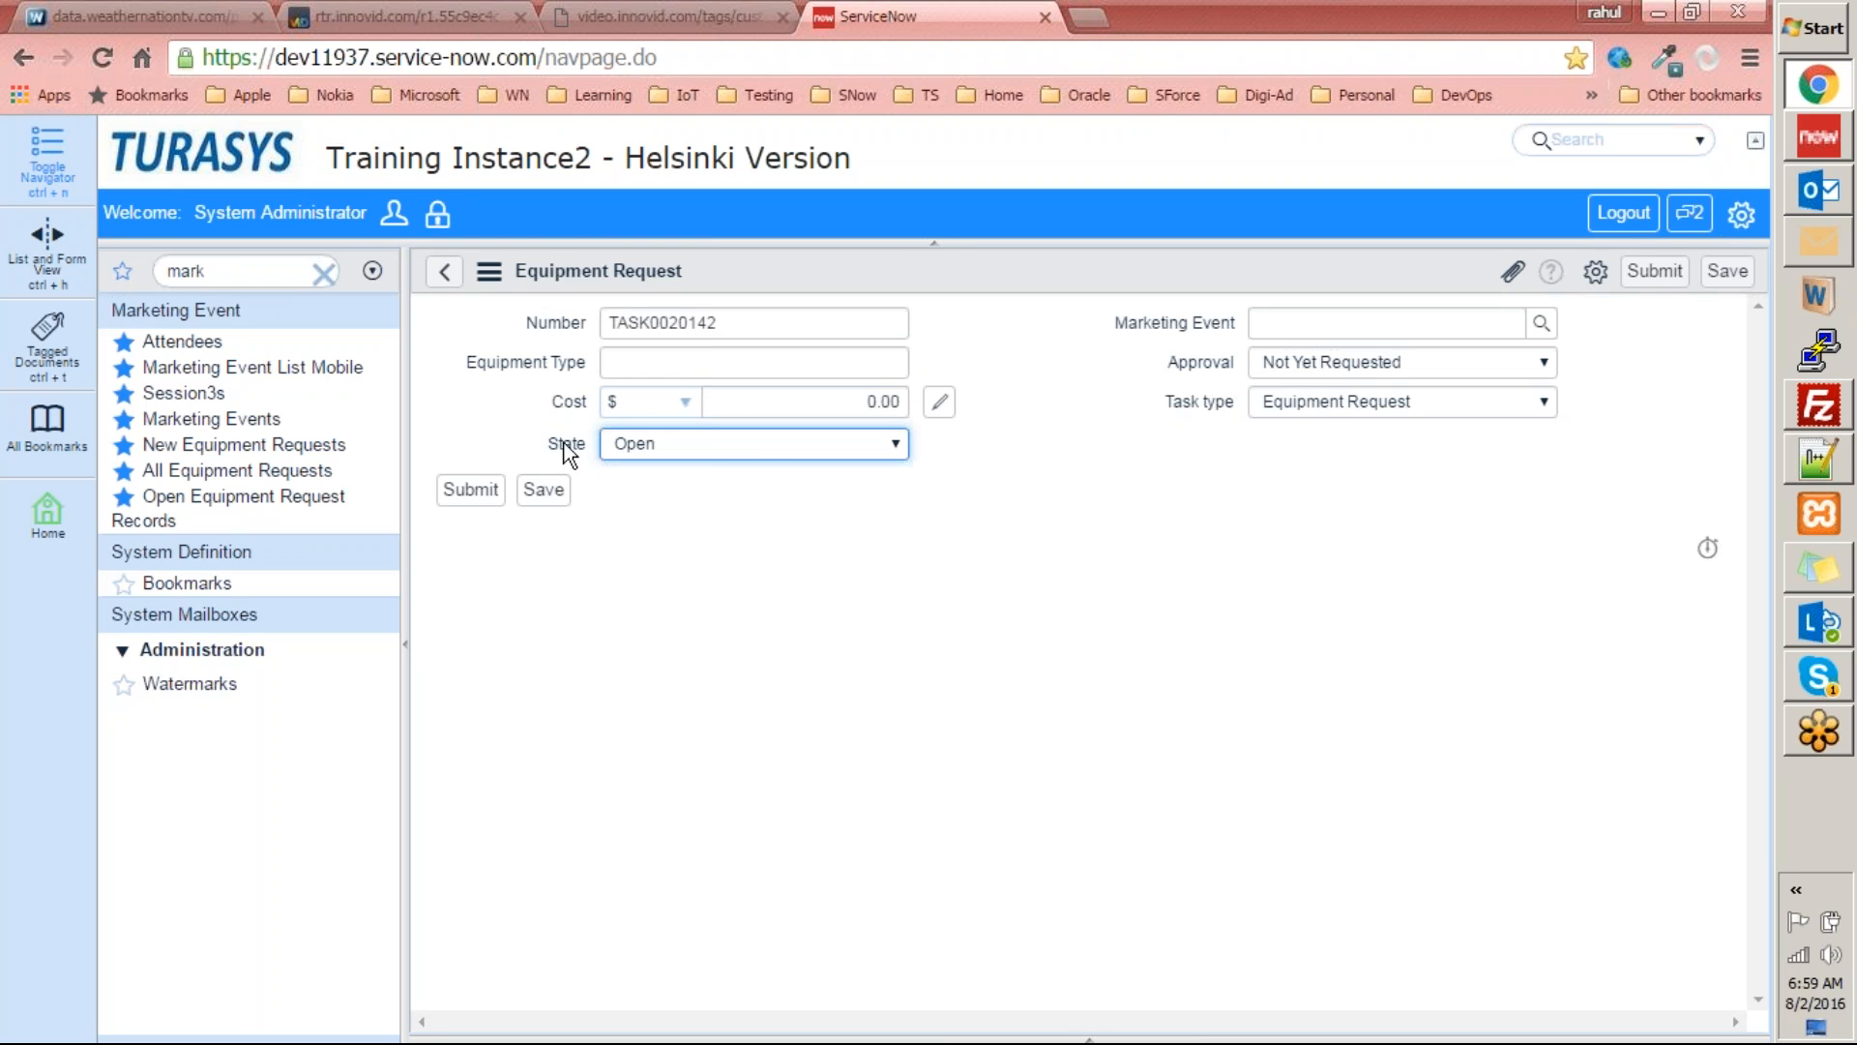
click(776, 451)
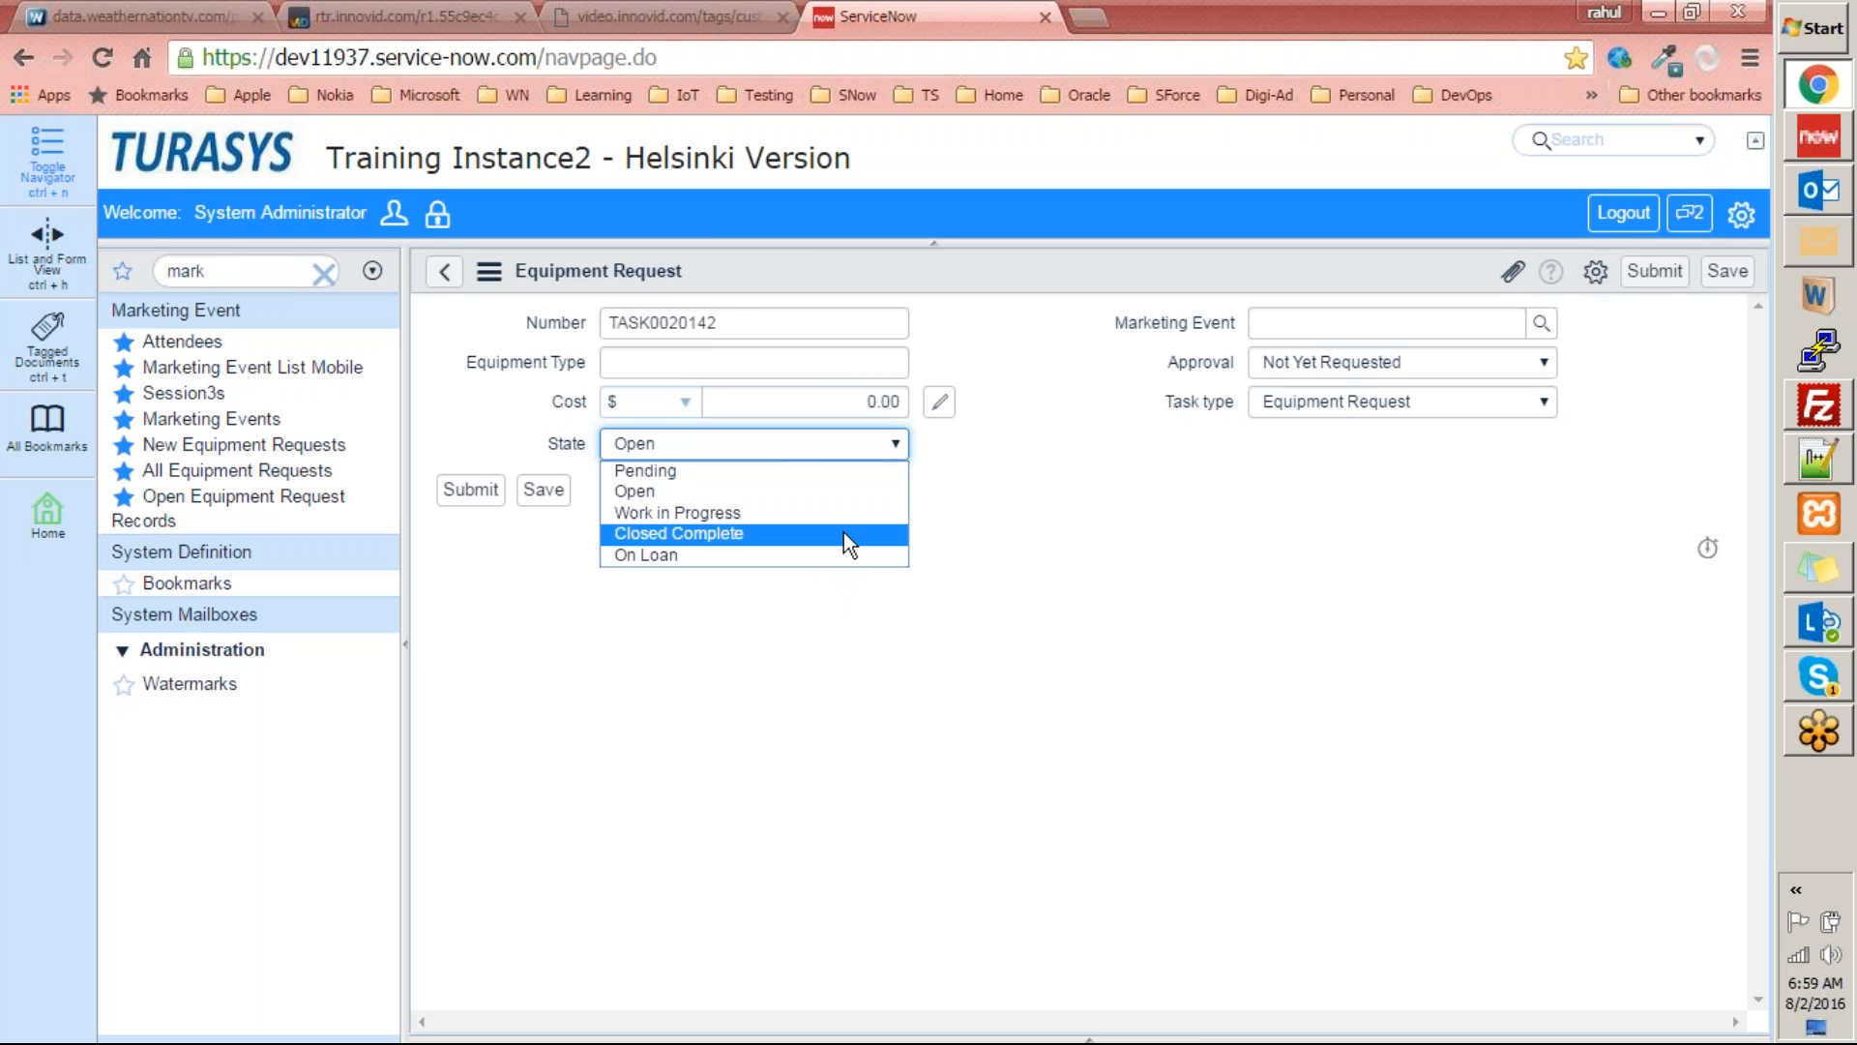
click(962, 456)
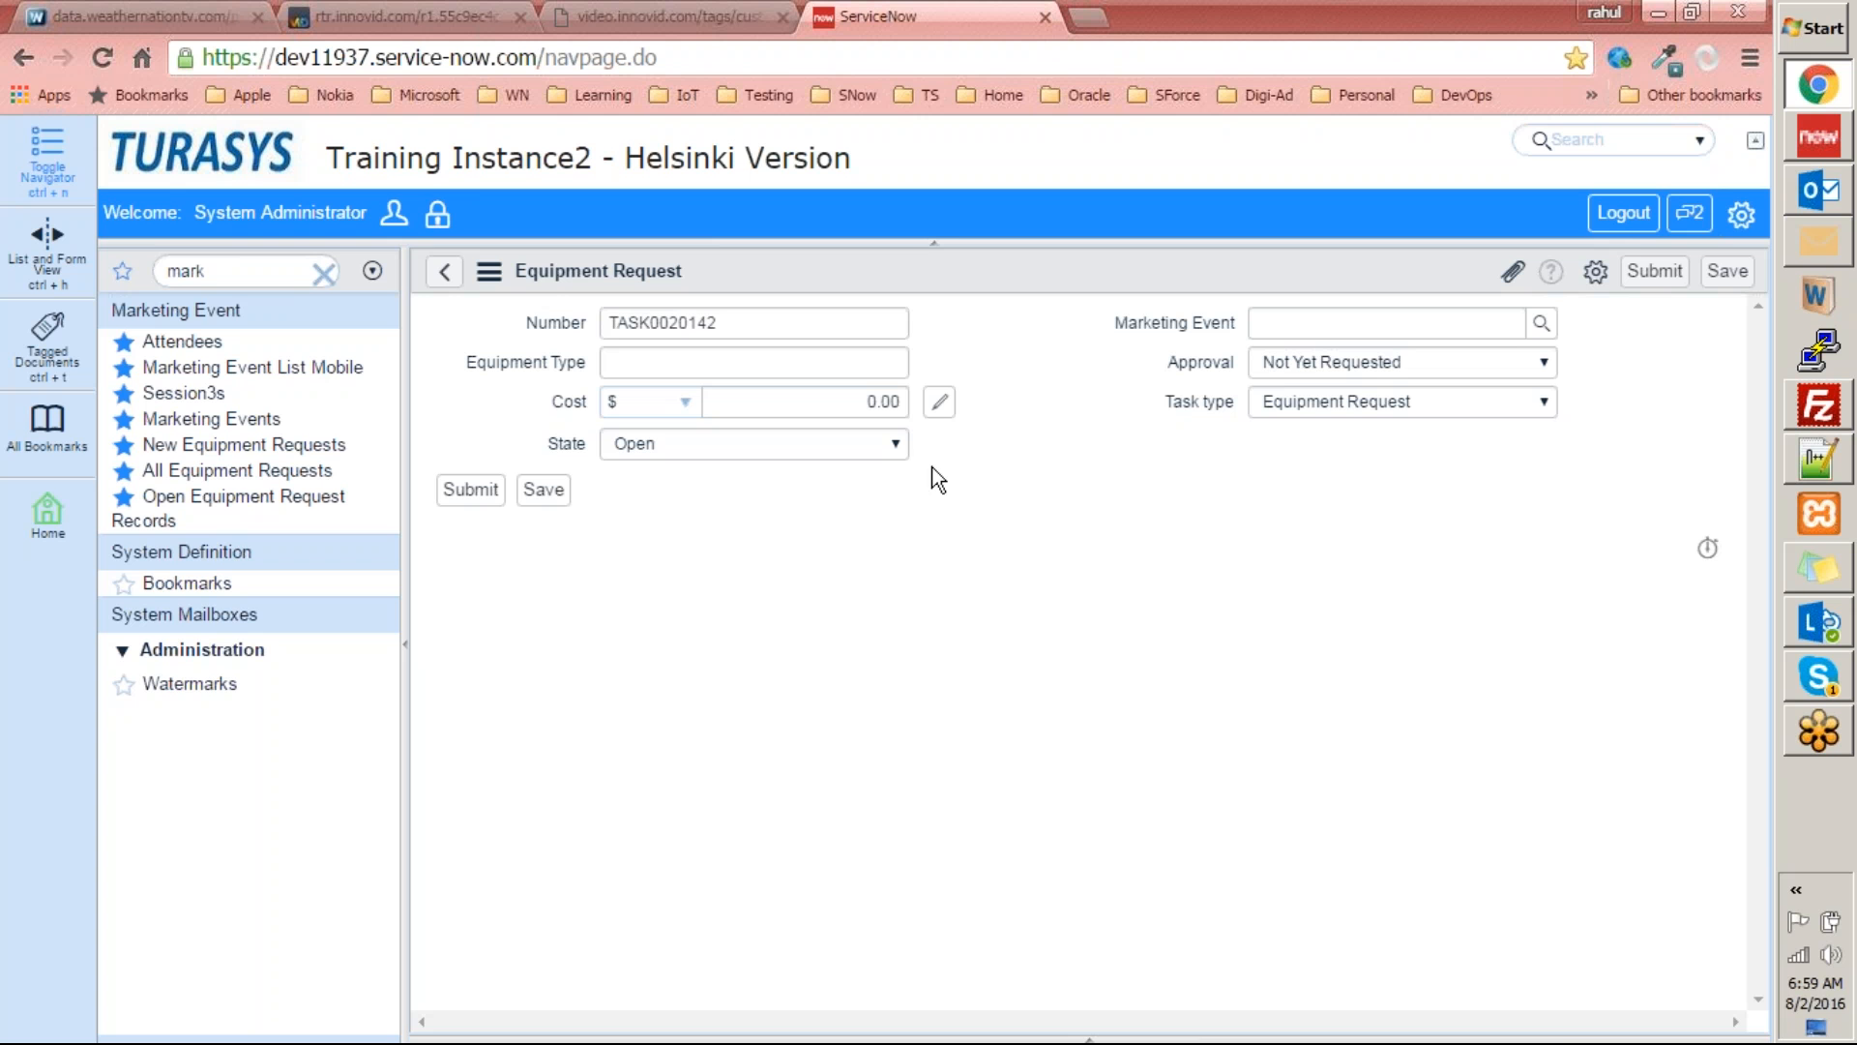
Look through the equipment request's Marketing Event lookup, Approval field and Task type choices without selecting anything.
click(1543, 327)
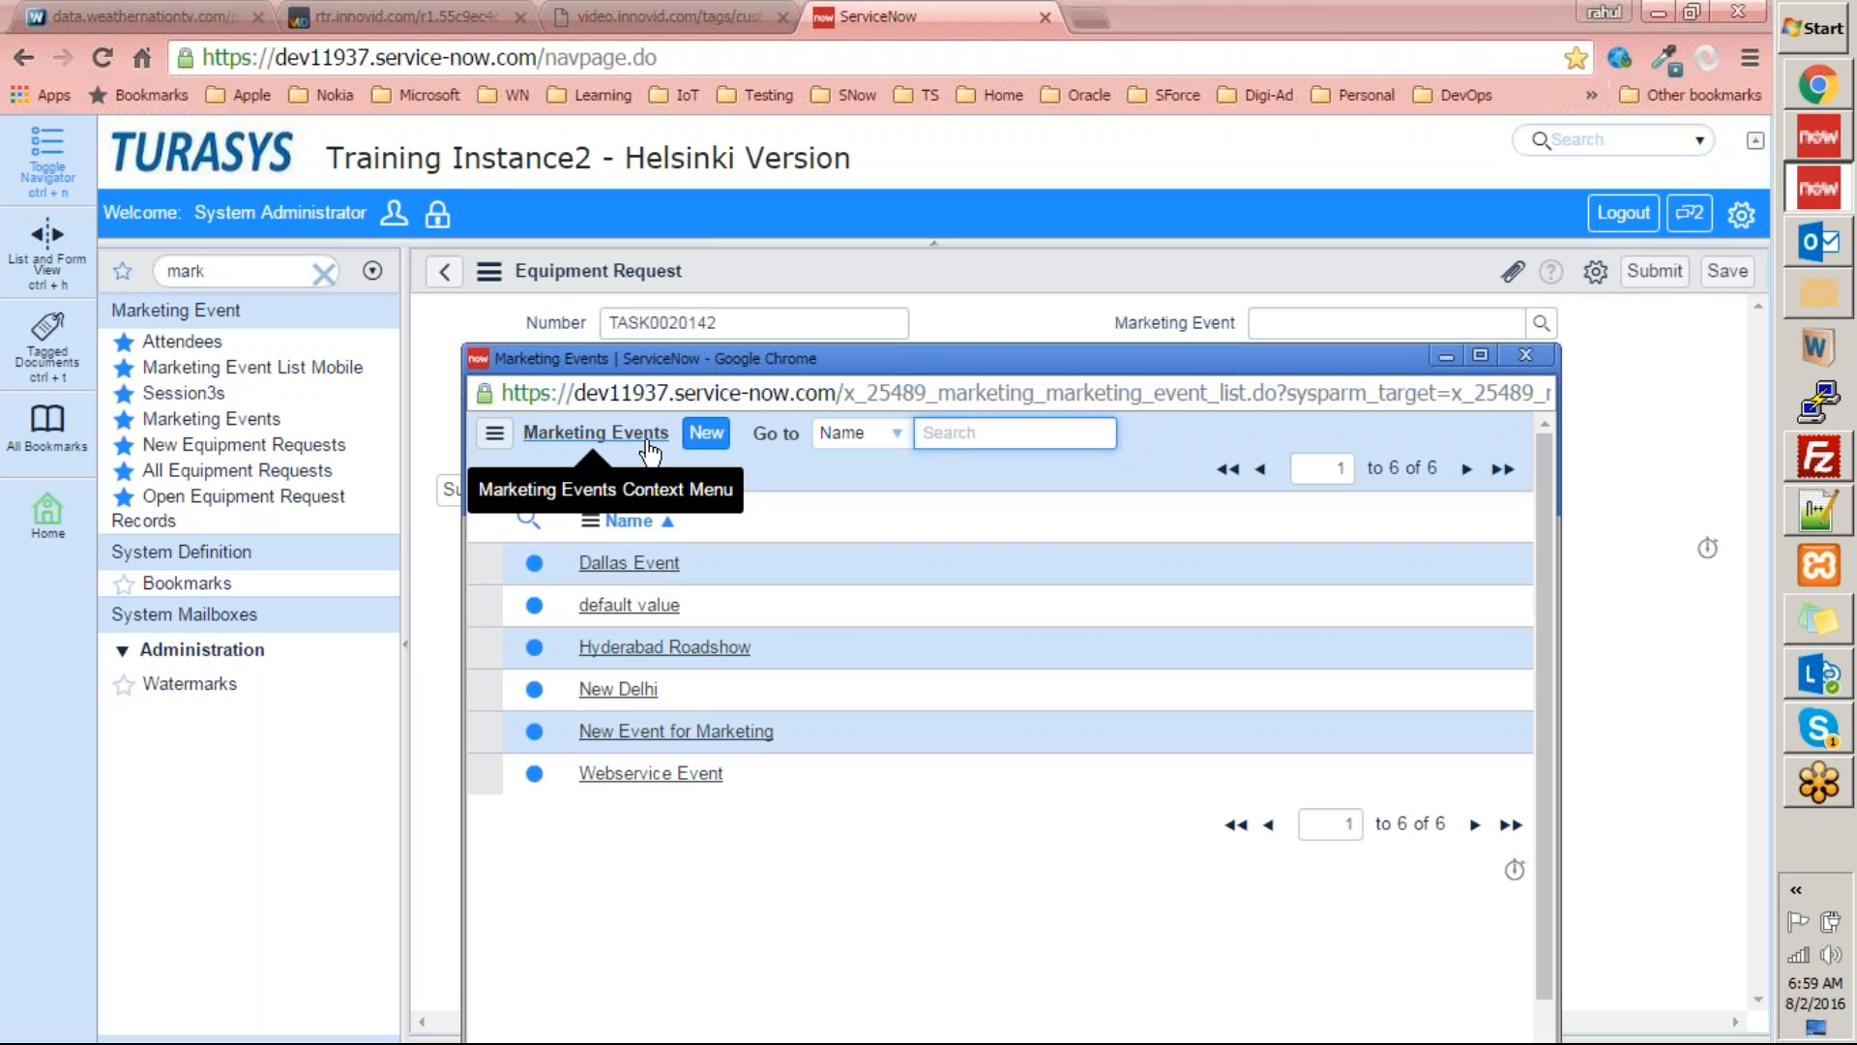
click(1527, 356)
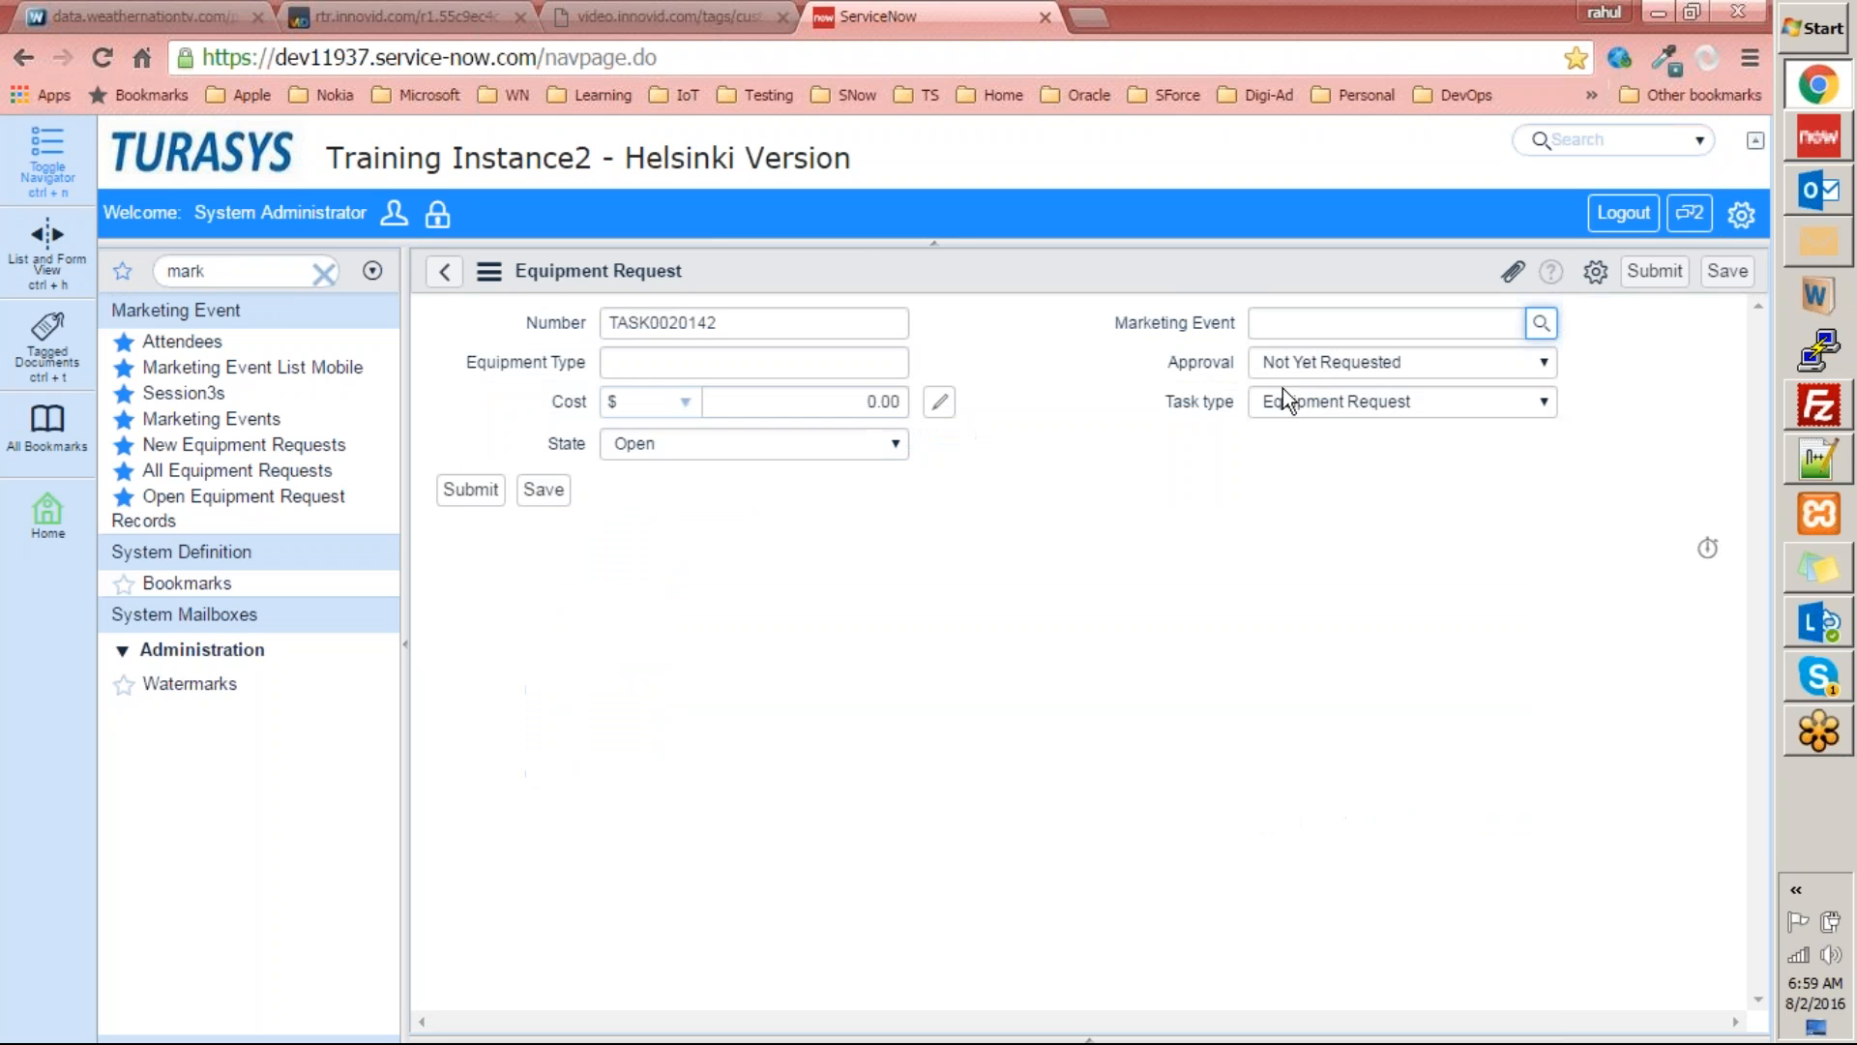
click(1331, 366)
click(1329, 388)
click(1326, 396)
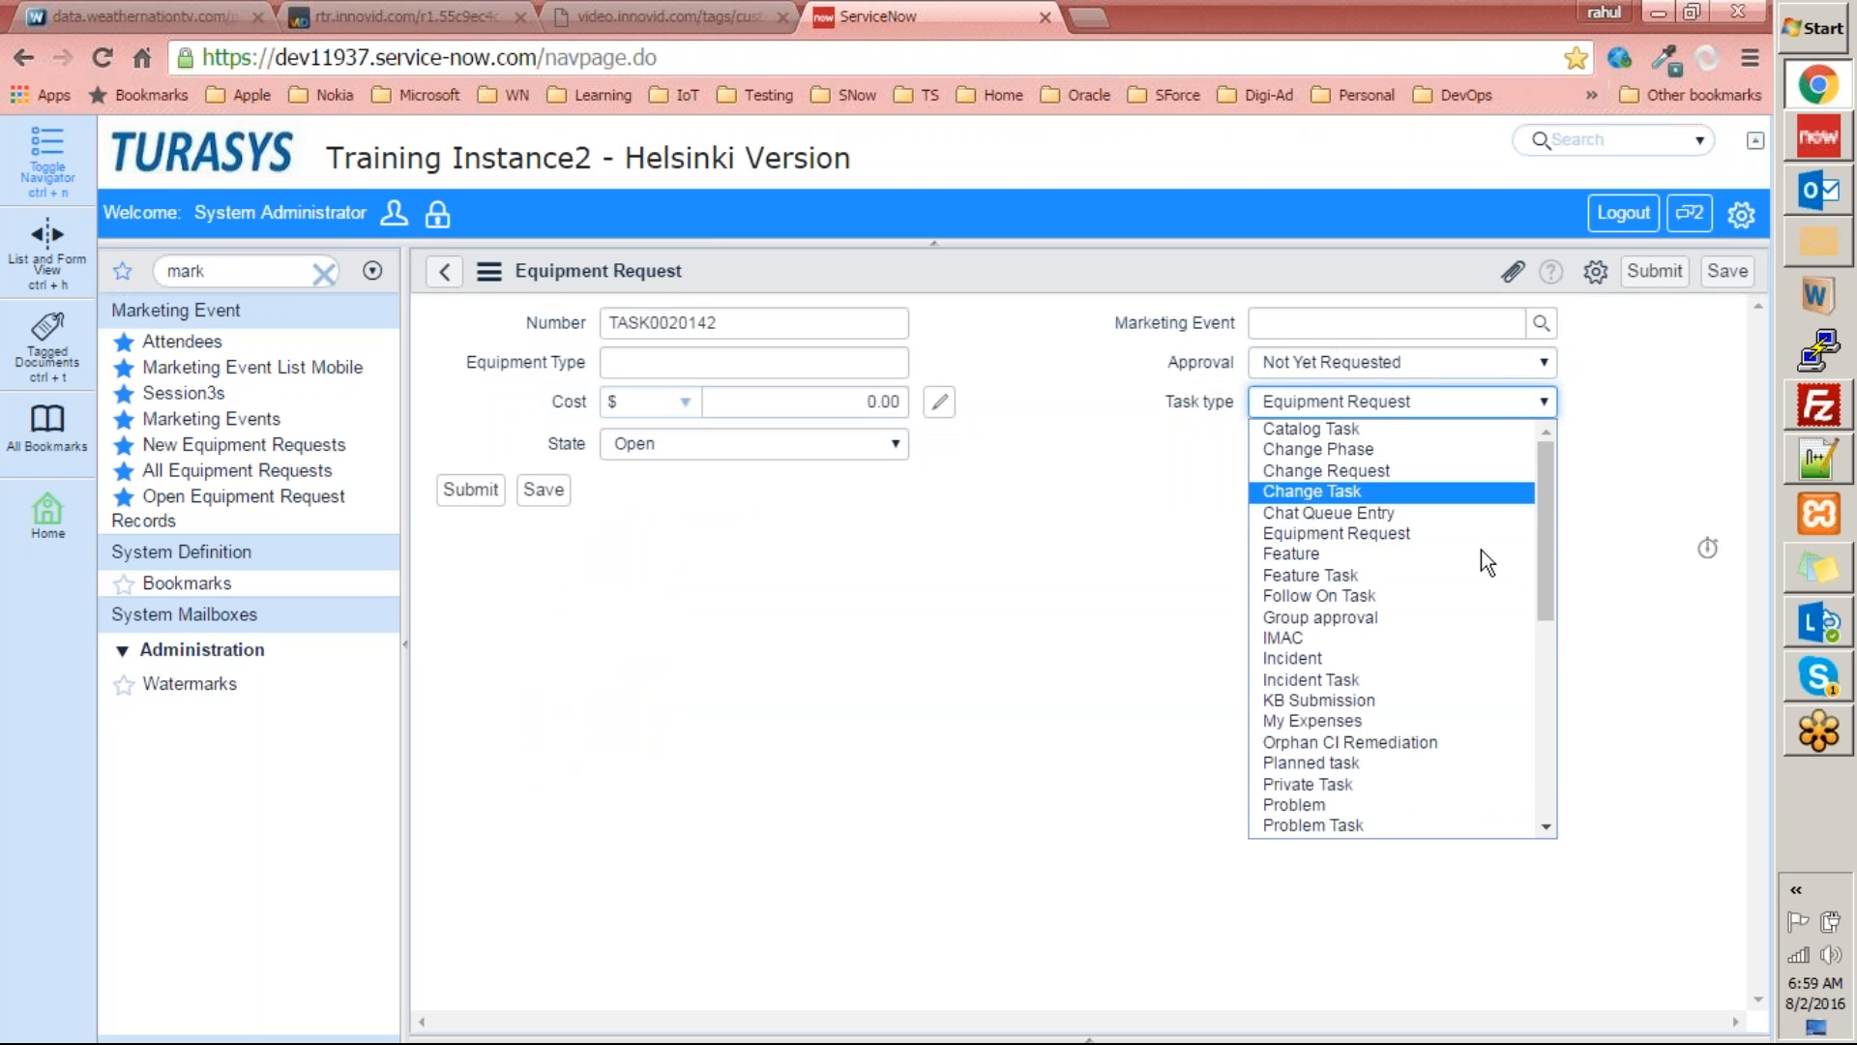
drag(1543, 519, 1593, 501)
click(718, 310)
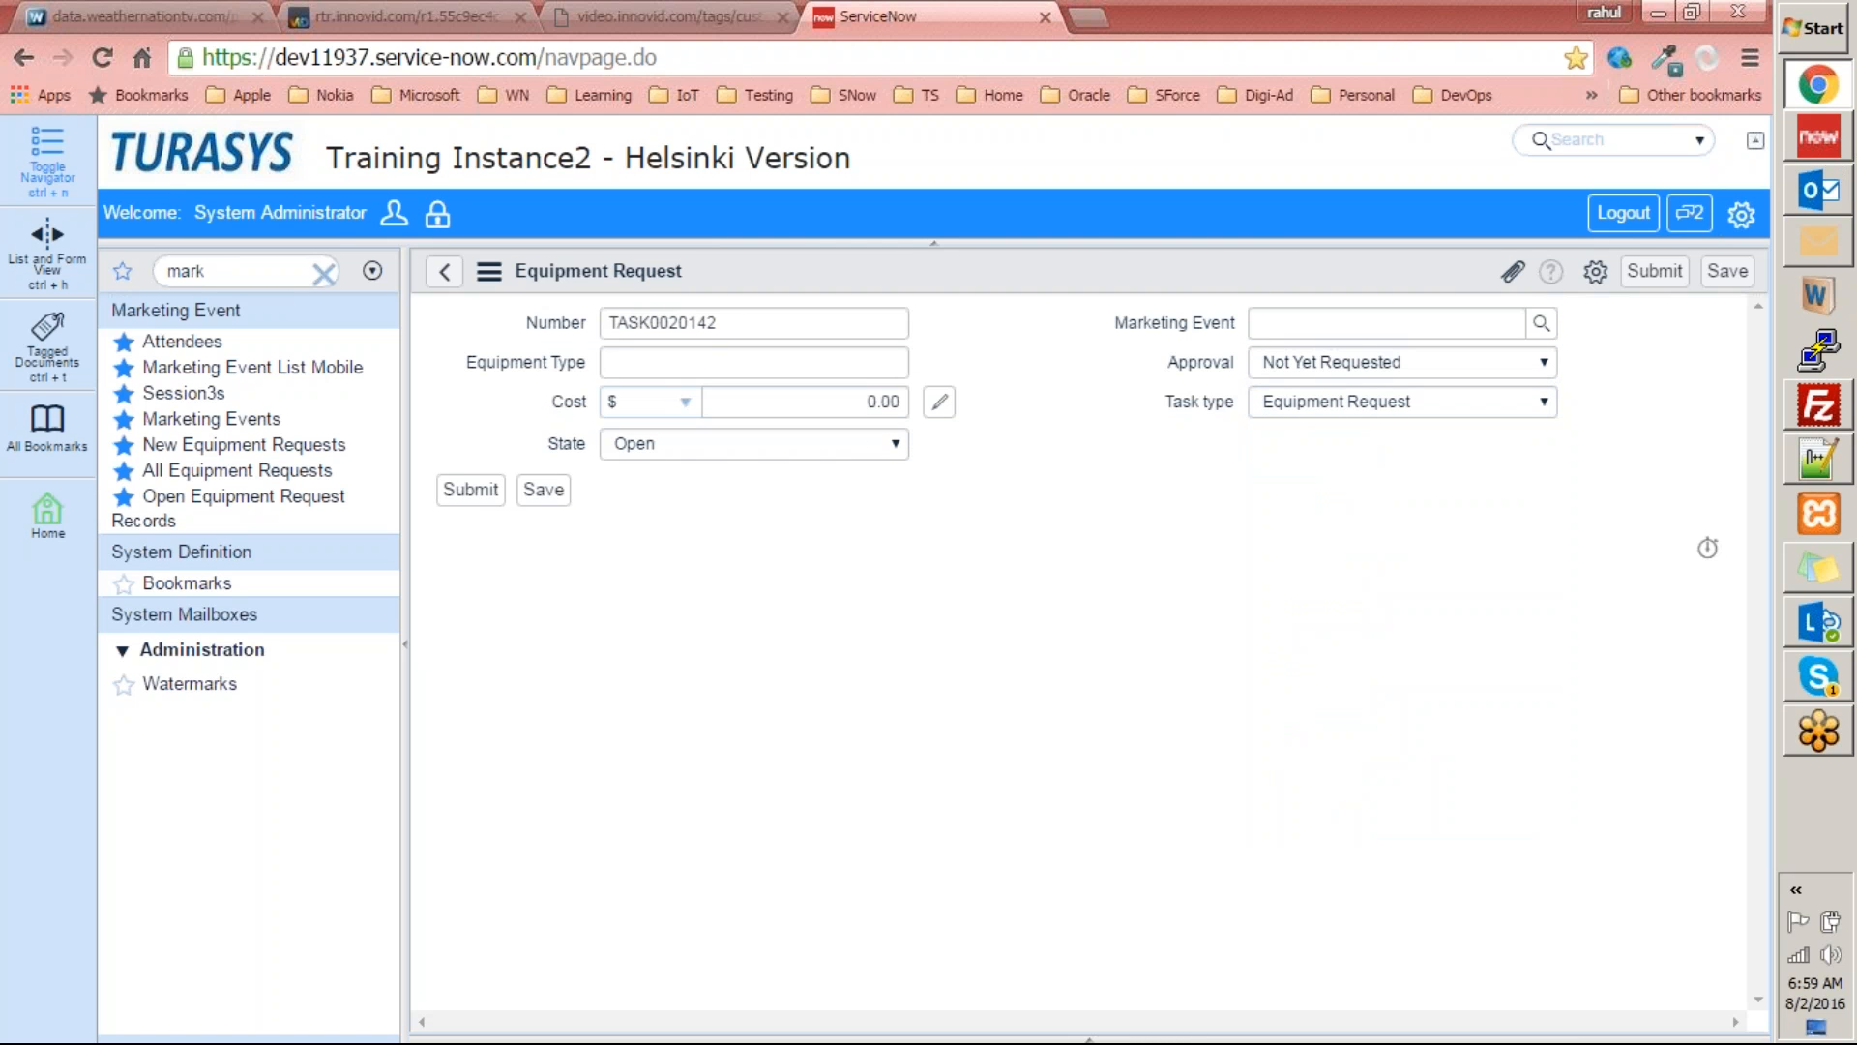
Switch to Studio and bring up the column list of the Equipment Request table.
click(1831, 155)
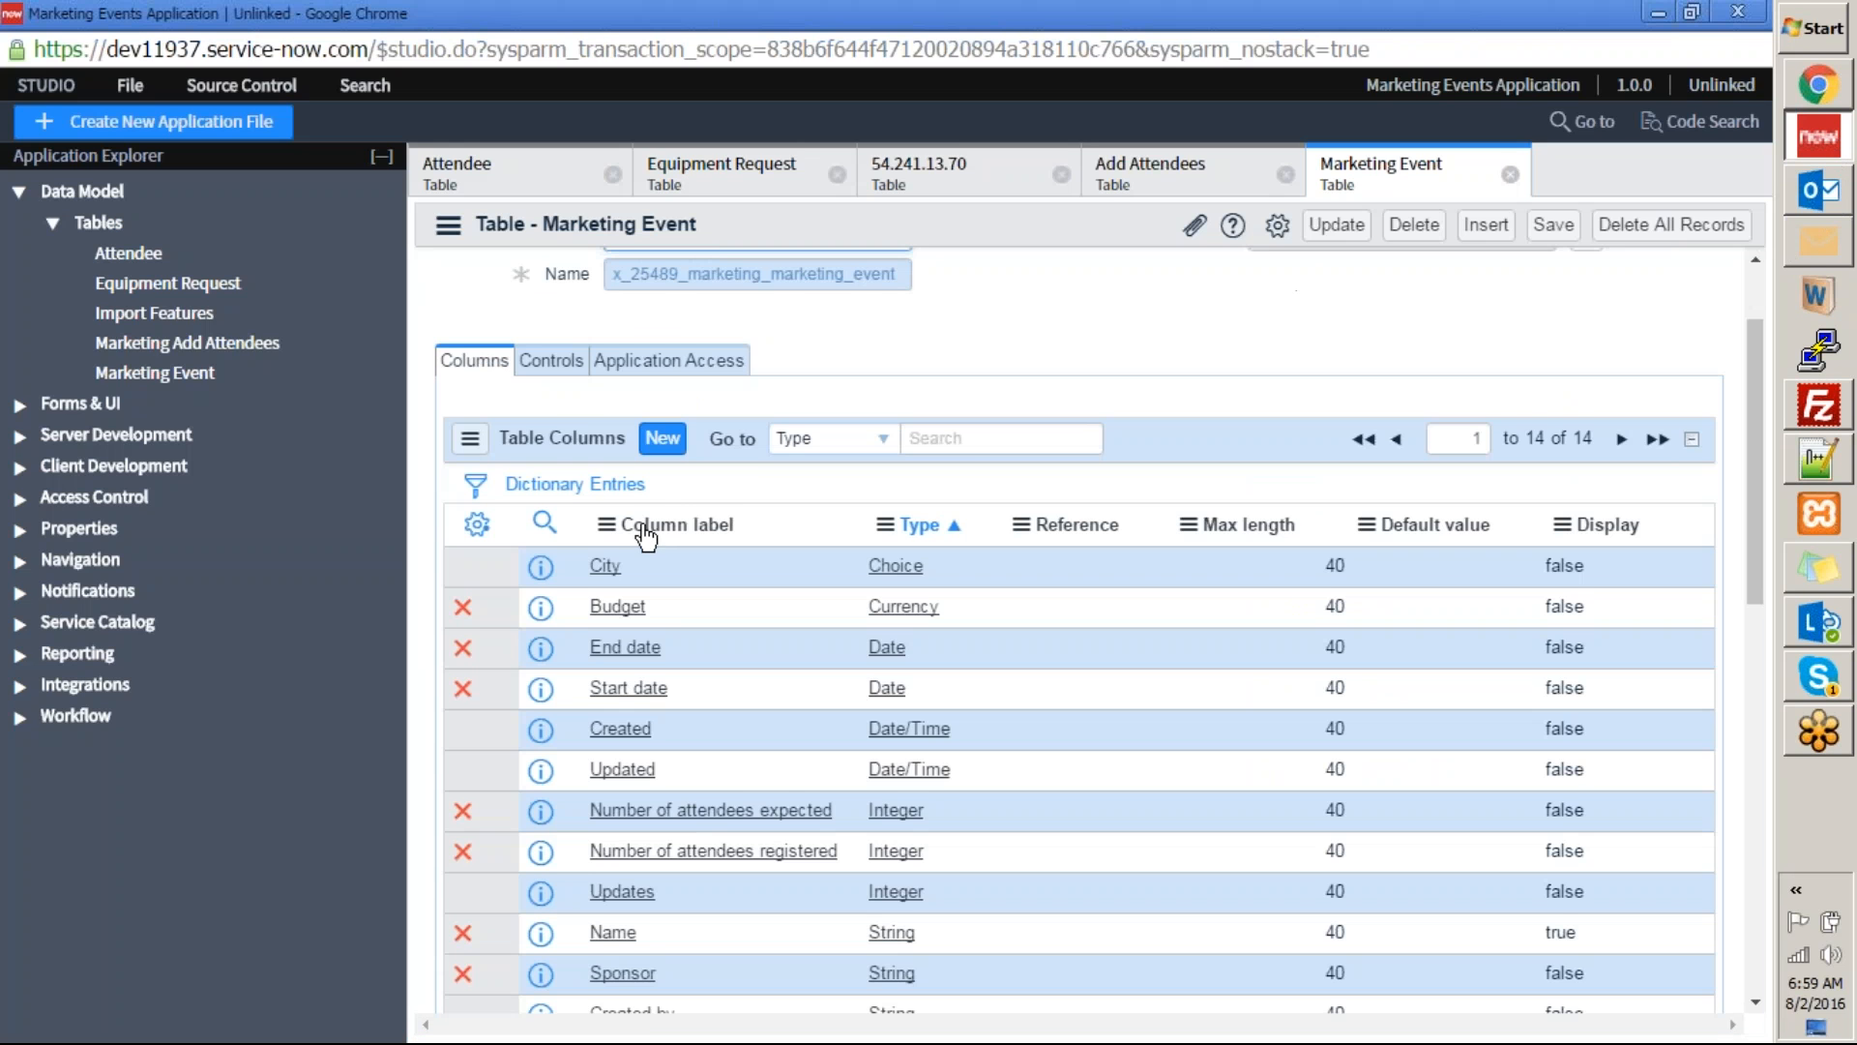
scroll(572, 398, up, 1)
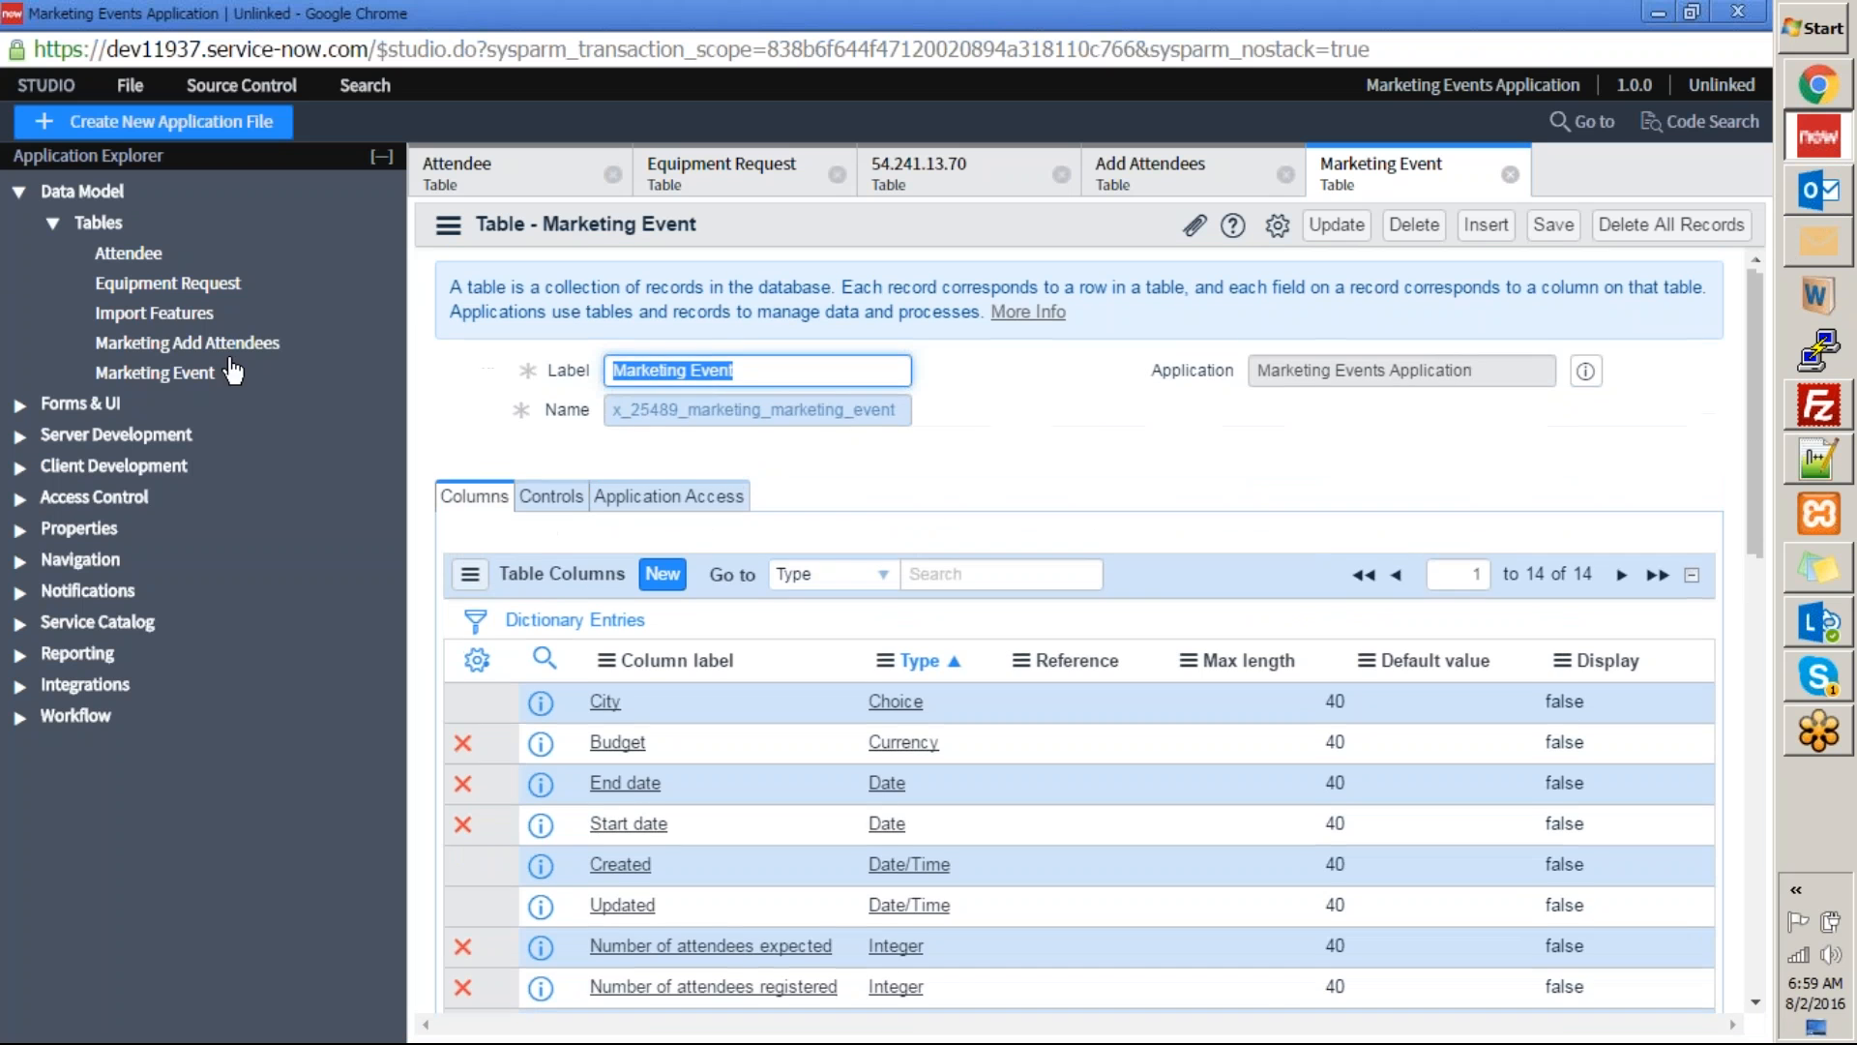
click(165, 288)
click(1159, 458)
scroll(1158, 458, down, 3)
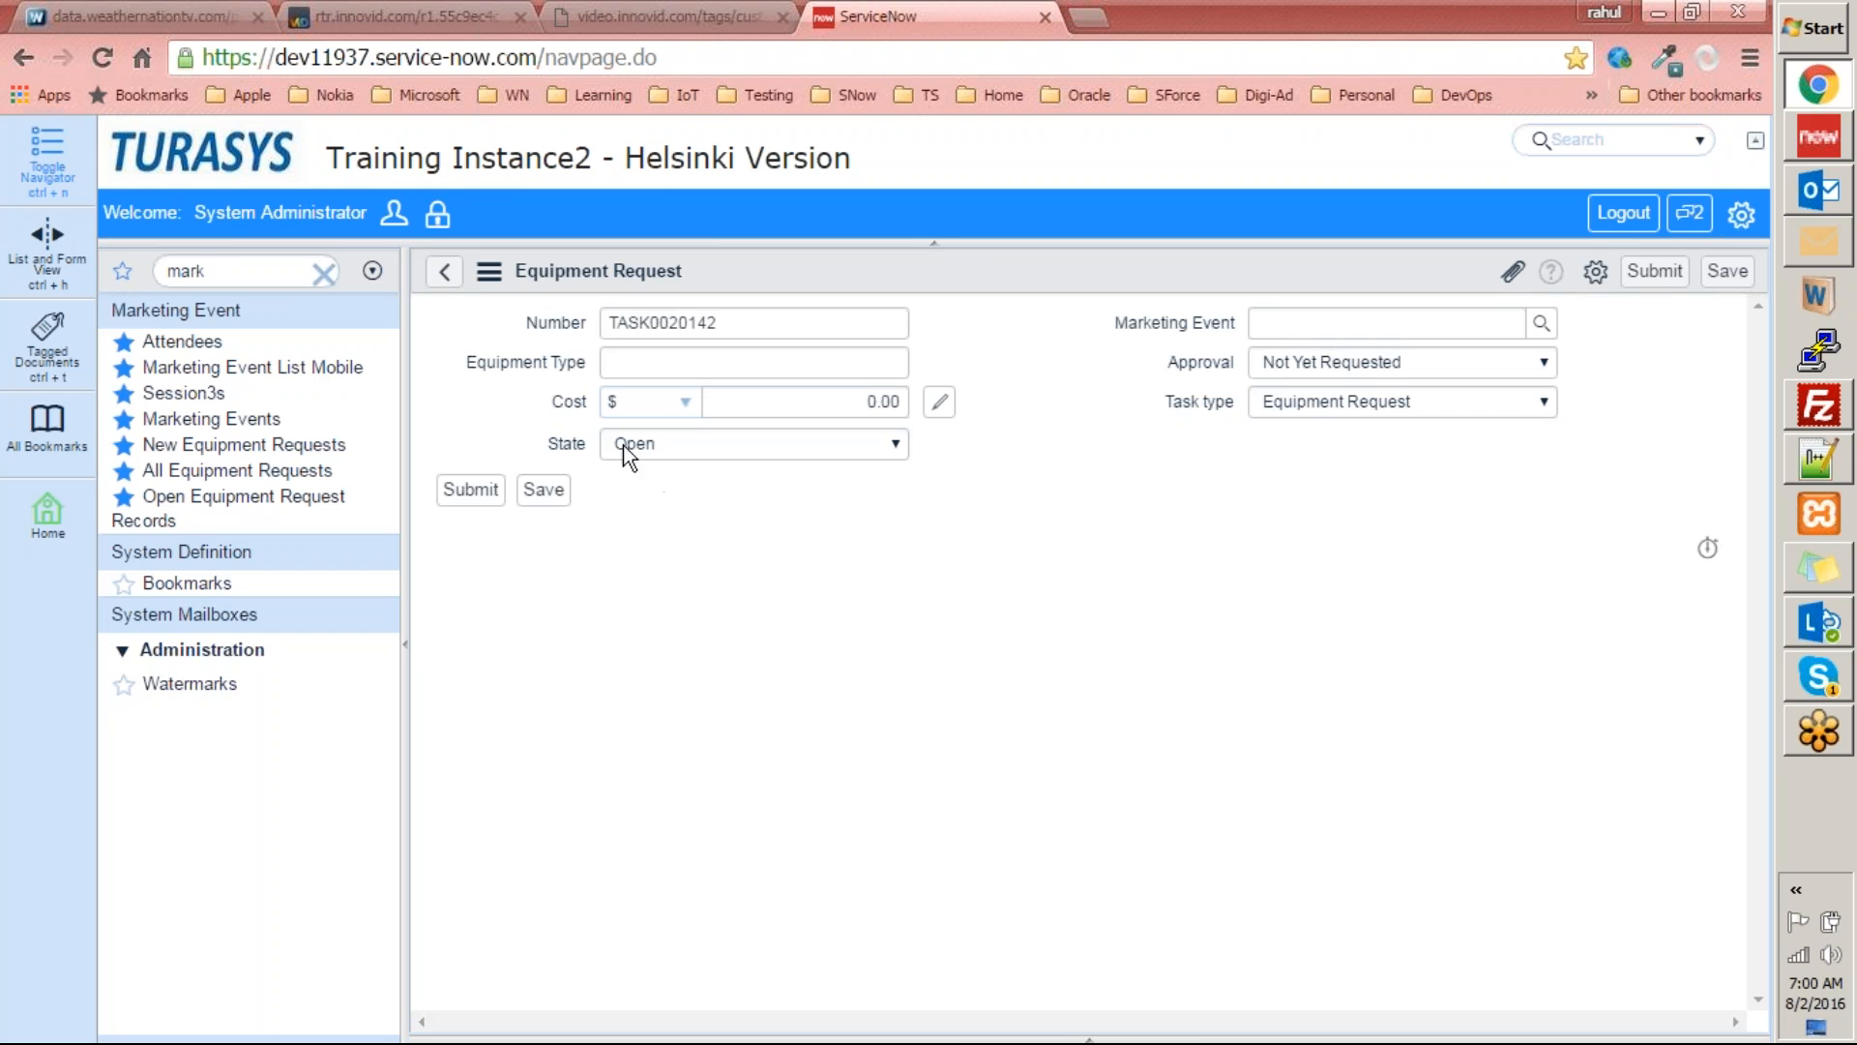
Compare the request form's Cost field with the table's Cost column and review the first page of table columns.
click(810, 402)
key(alt+Tab)
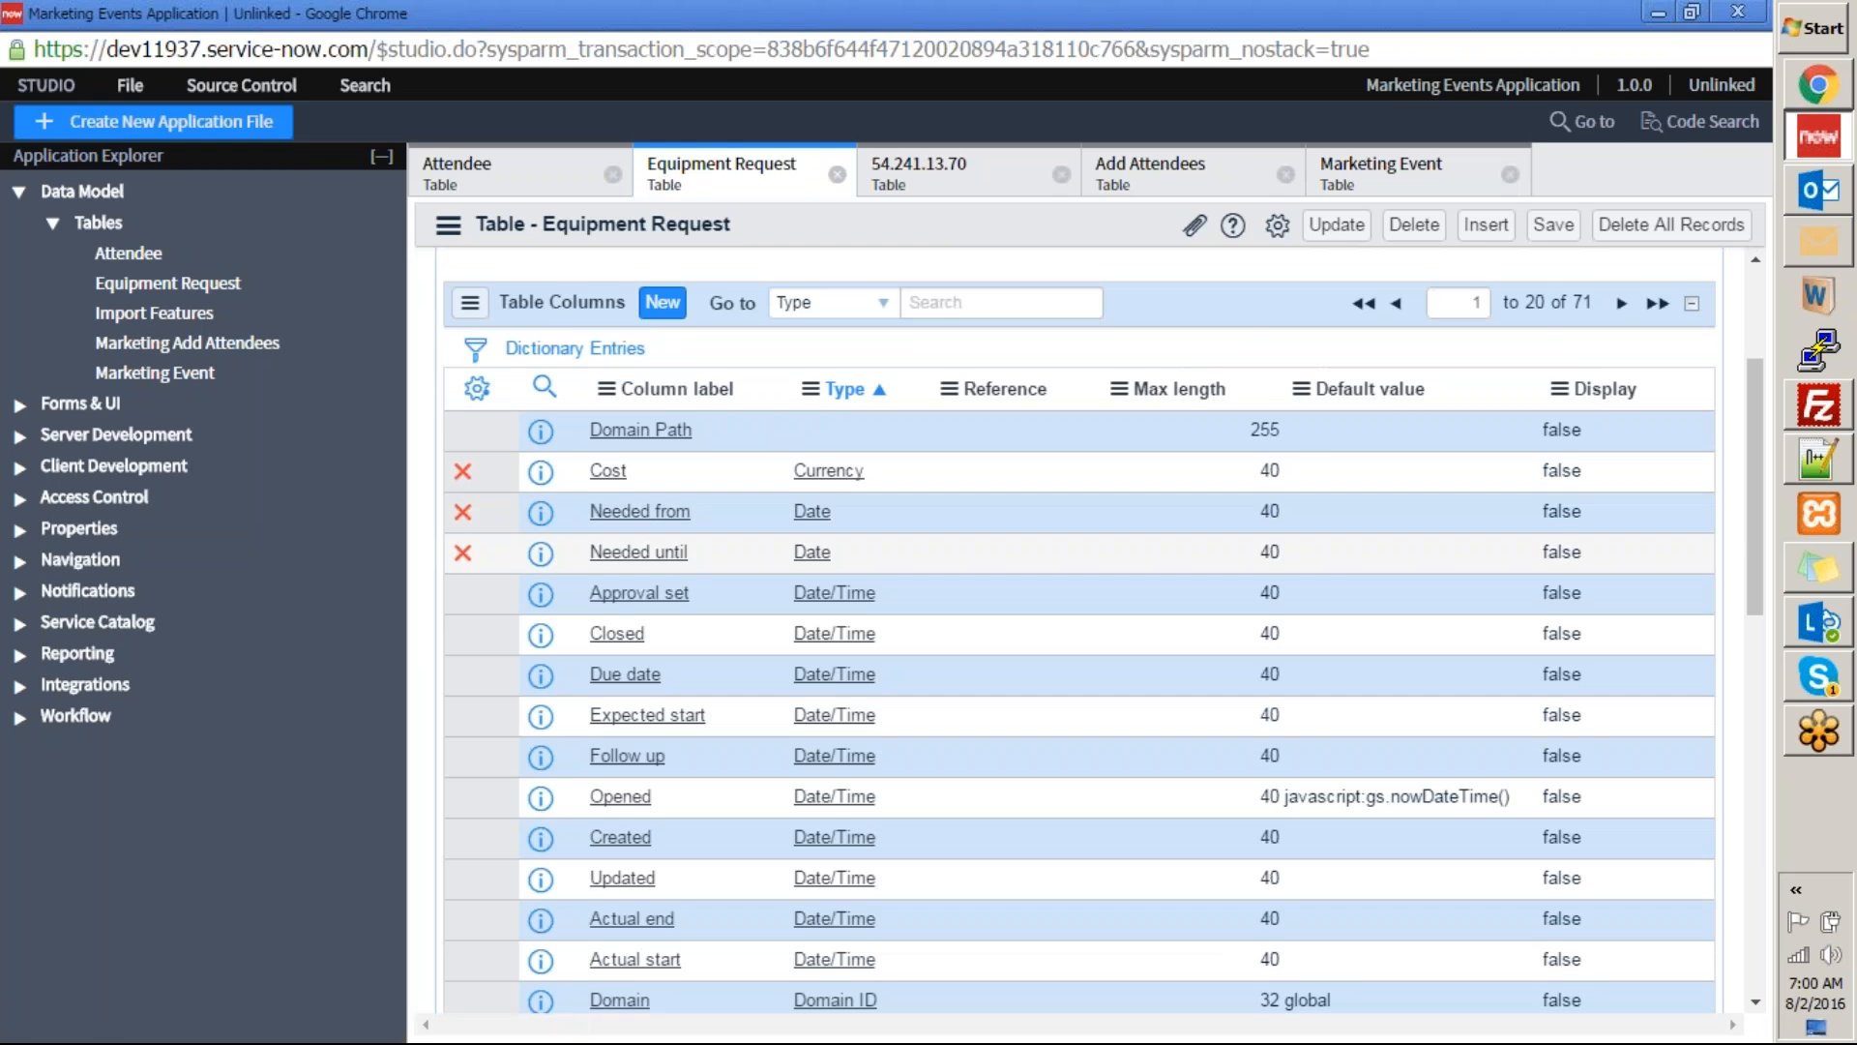
key(alt+Tab)
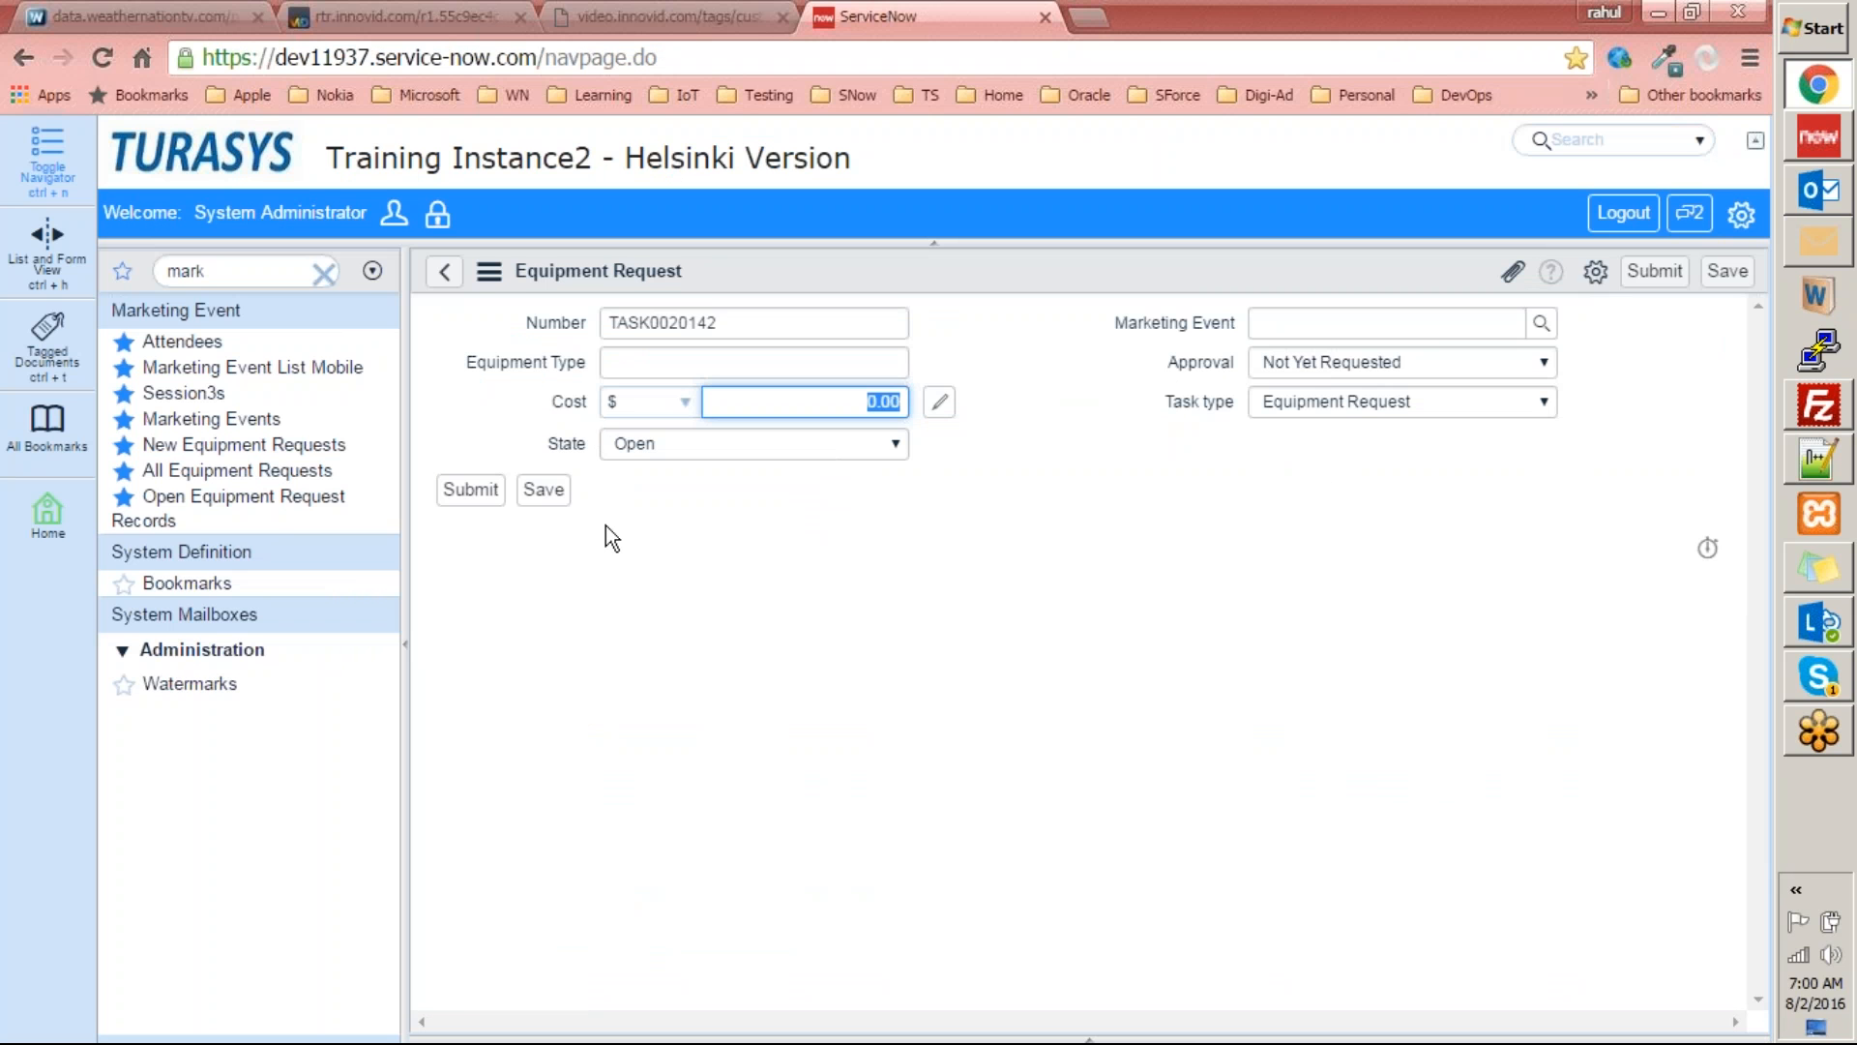
key(alt+Tab)
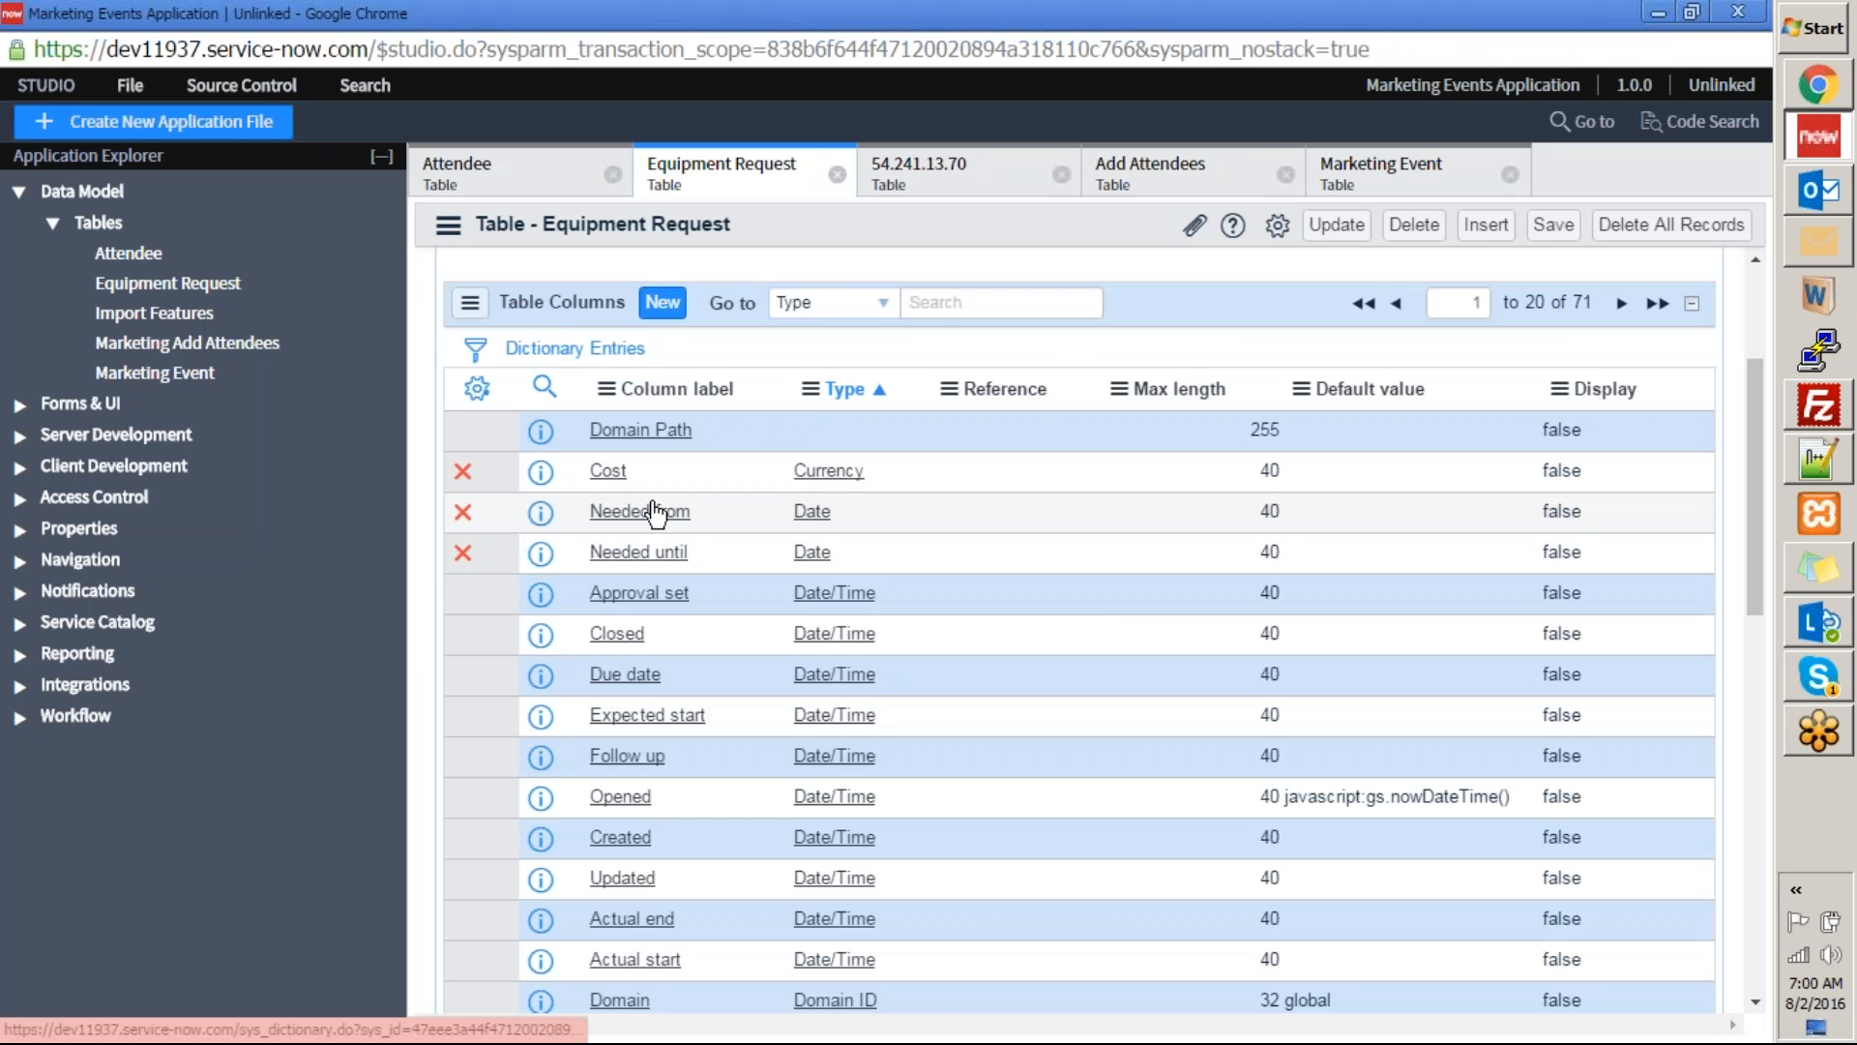
scroll(832, 600, down, 8)
scroll(838, 606, up, 11)
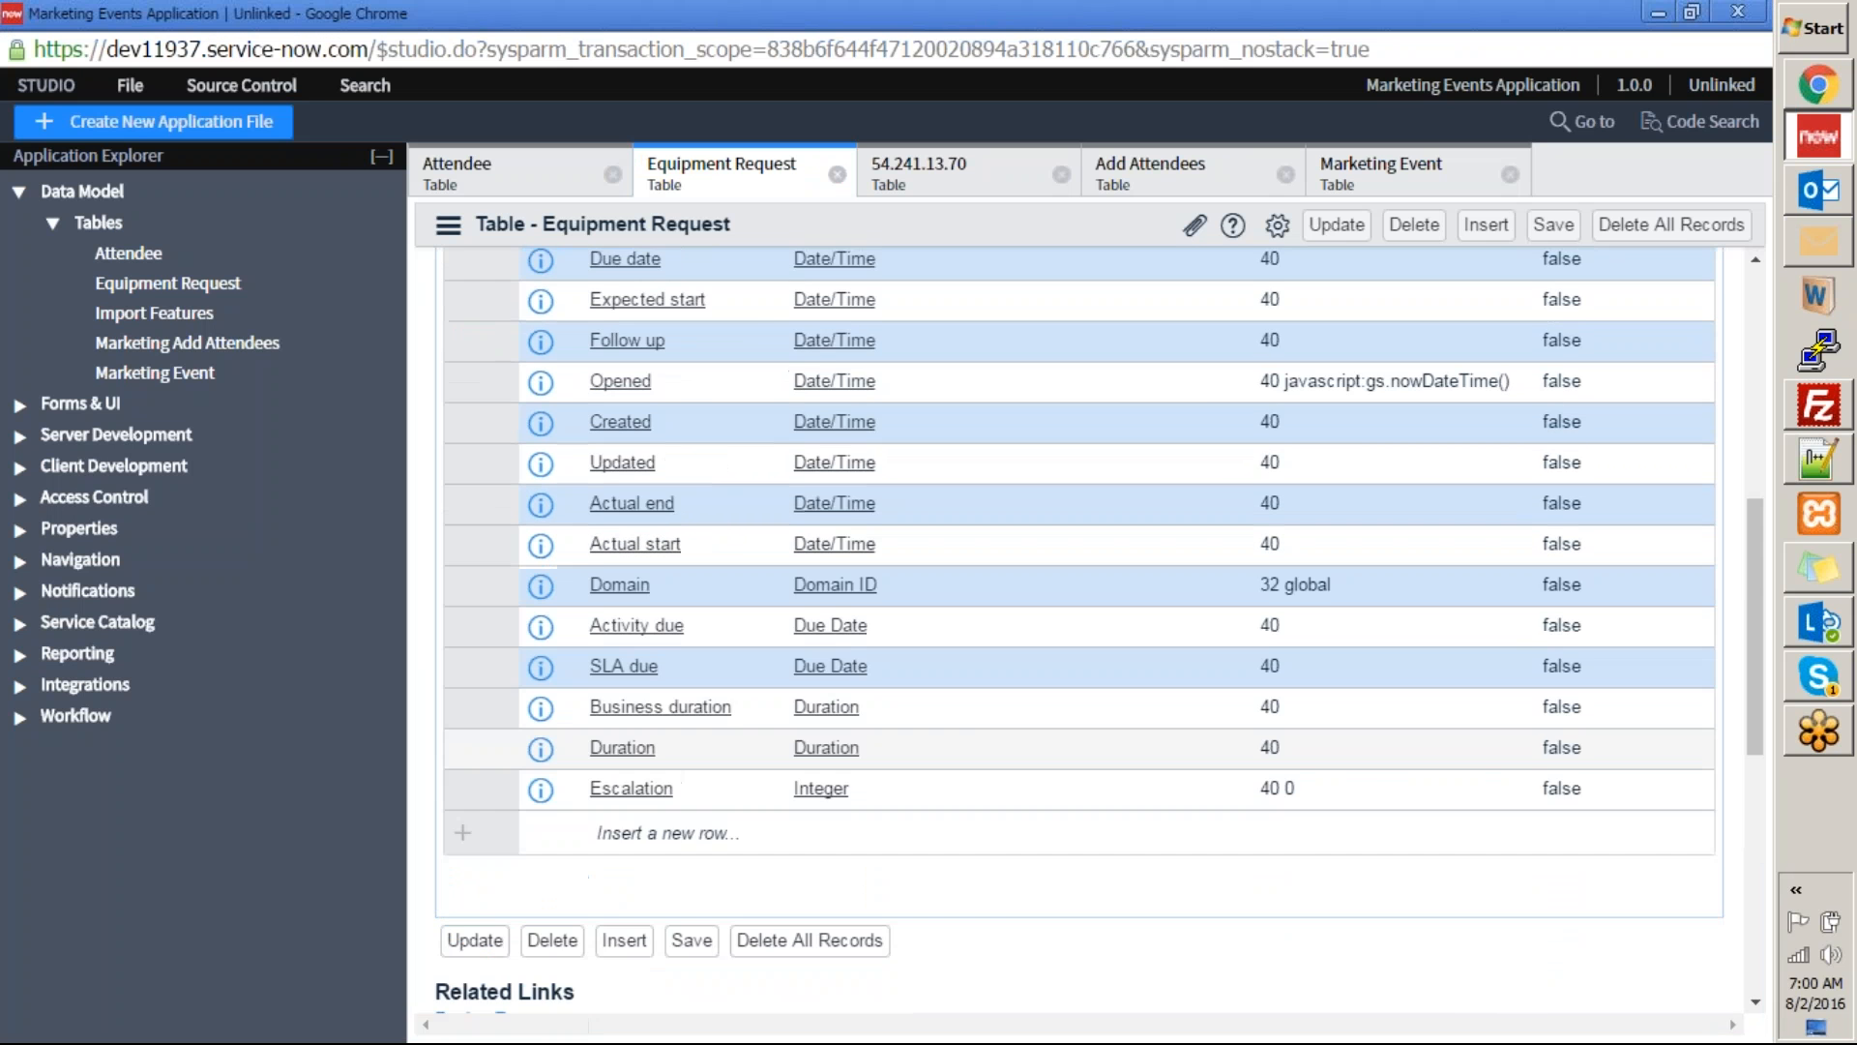
click(1312, 966)
scroll(1624, 479, down, 1)
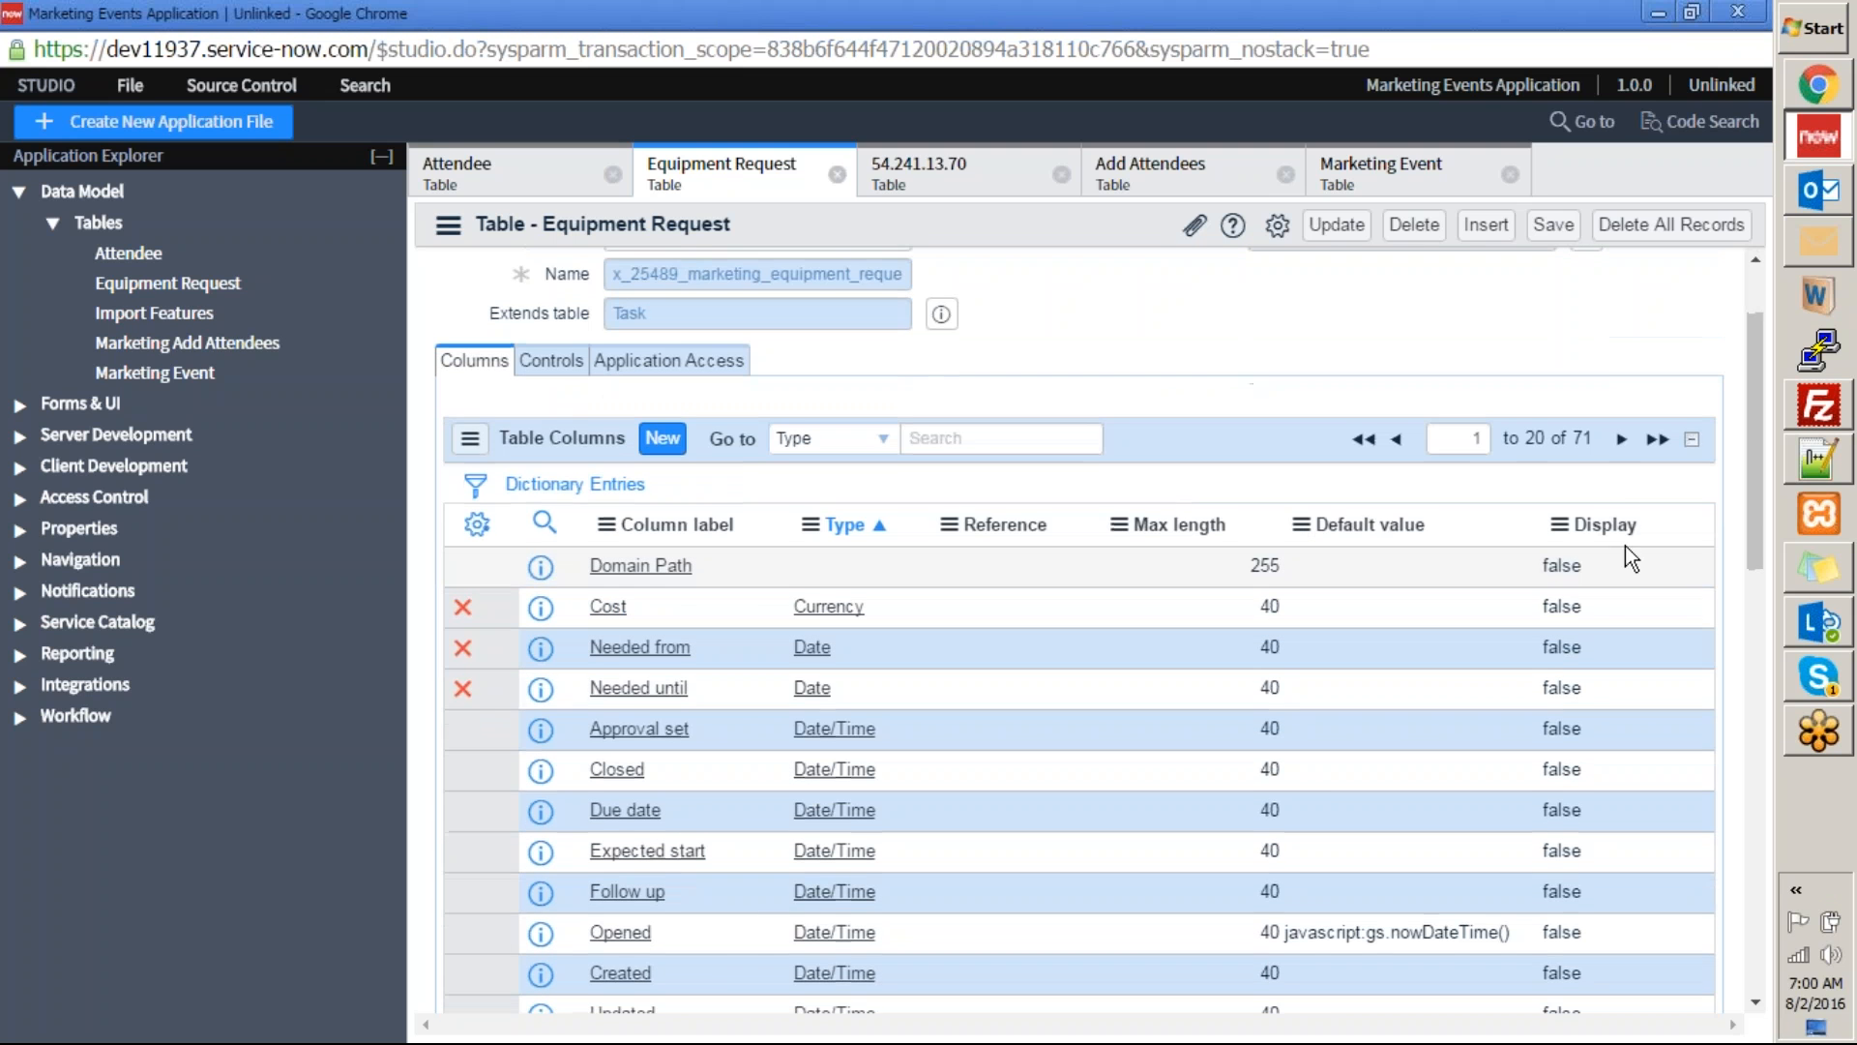
Page through the Equipment Request table's columns to find the Marketing Event reference column.
click(1622, 438)
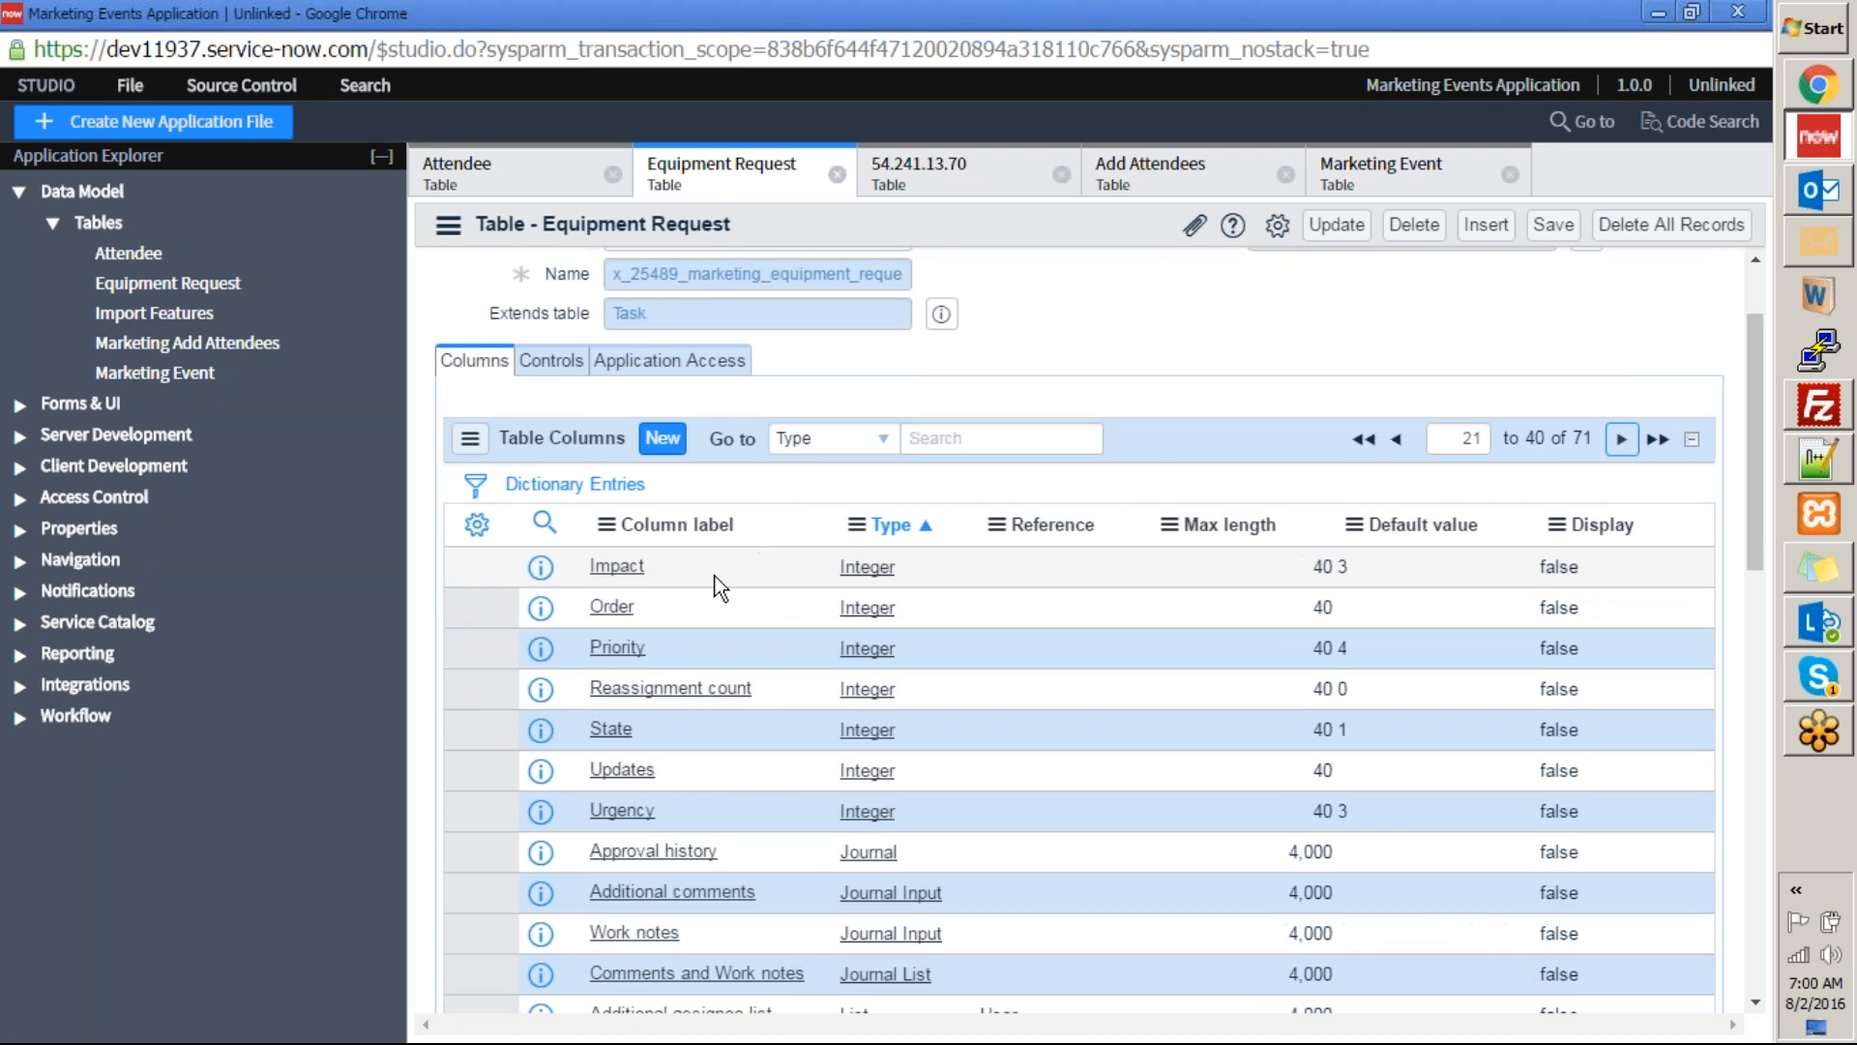
scroll(720, 592, down, 1)
scroll(720, 591, down, 6)
scroll(738, 610, up, 5)
scroll(1695, 474, up, 3)
click(1623, 575)
scroll(1337, 602, down, 4)
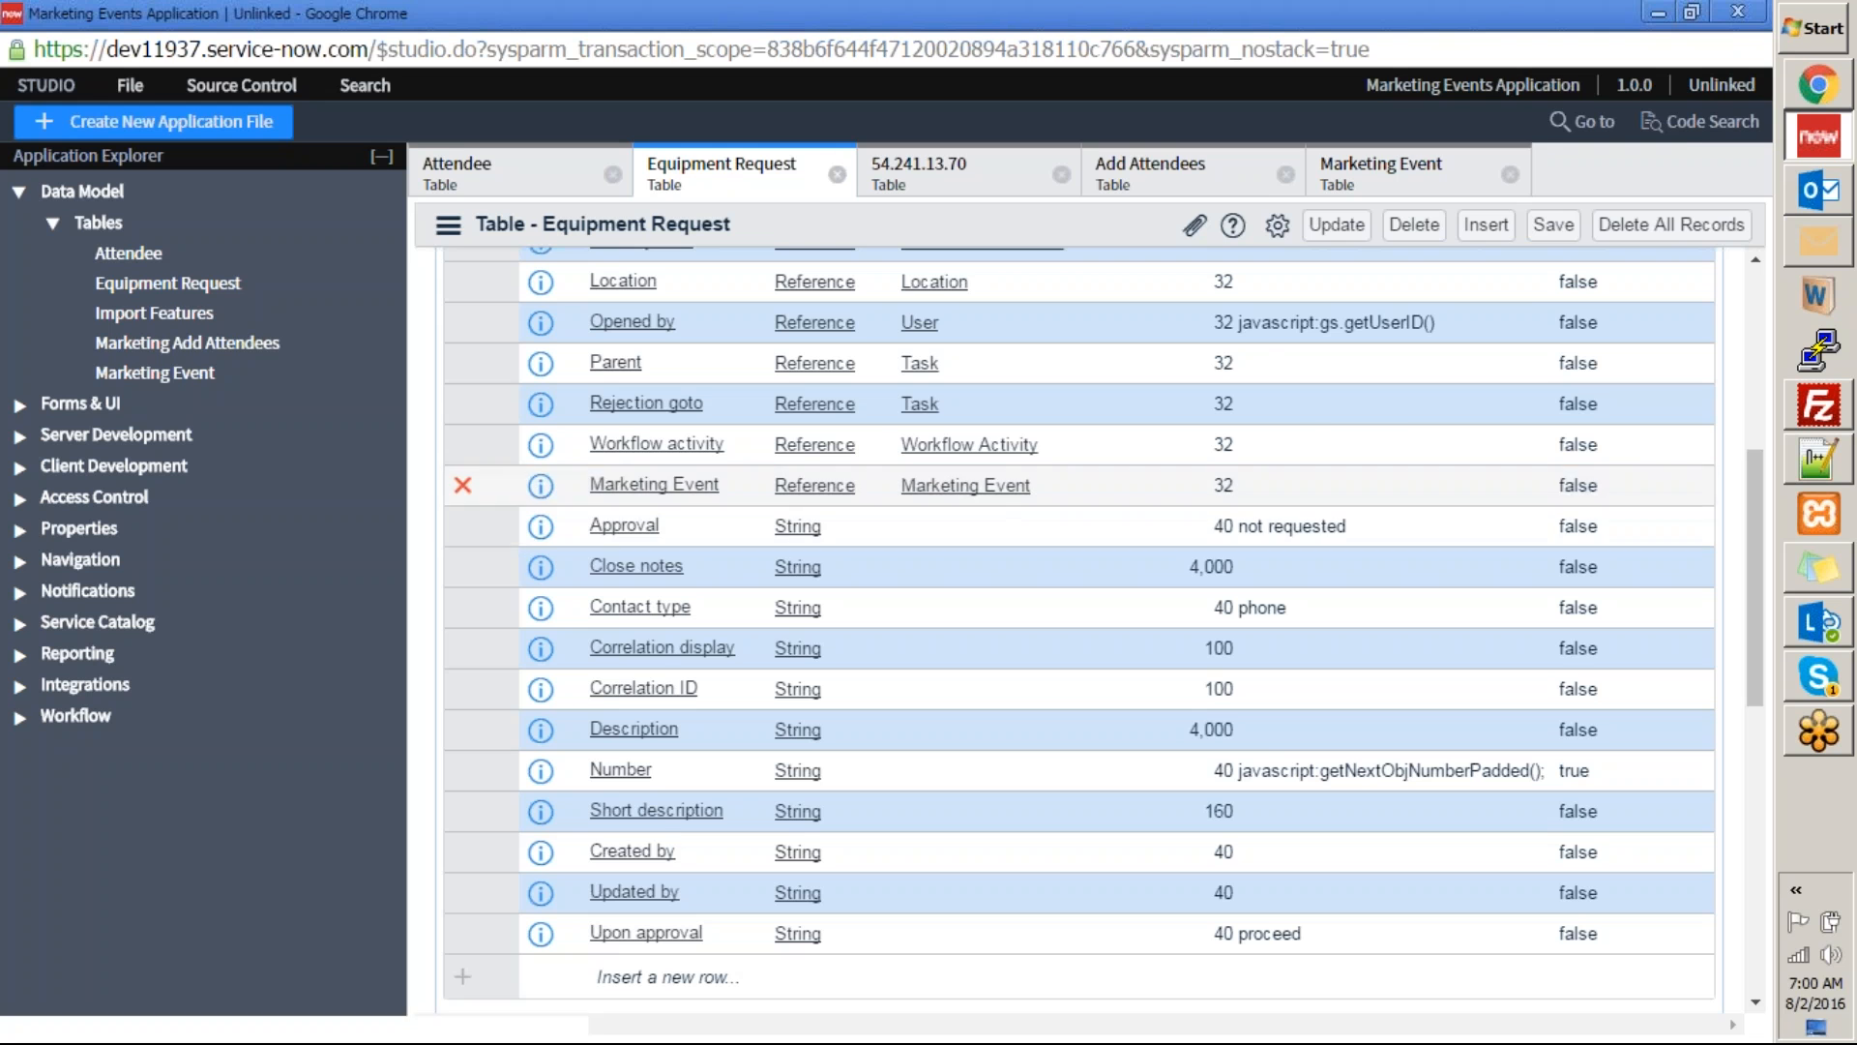
Return to the request form and check which records its Marketing Event lookup offers, leaving the field empty.
key(alt+Tab)
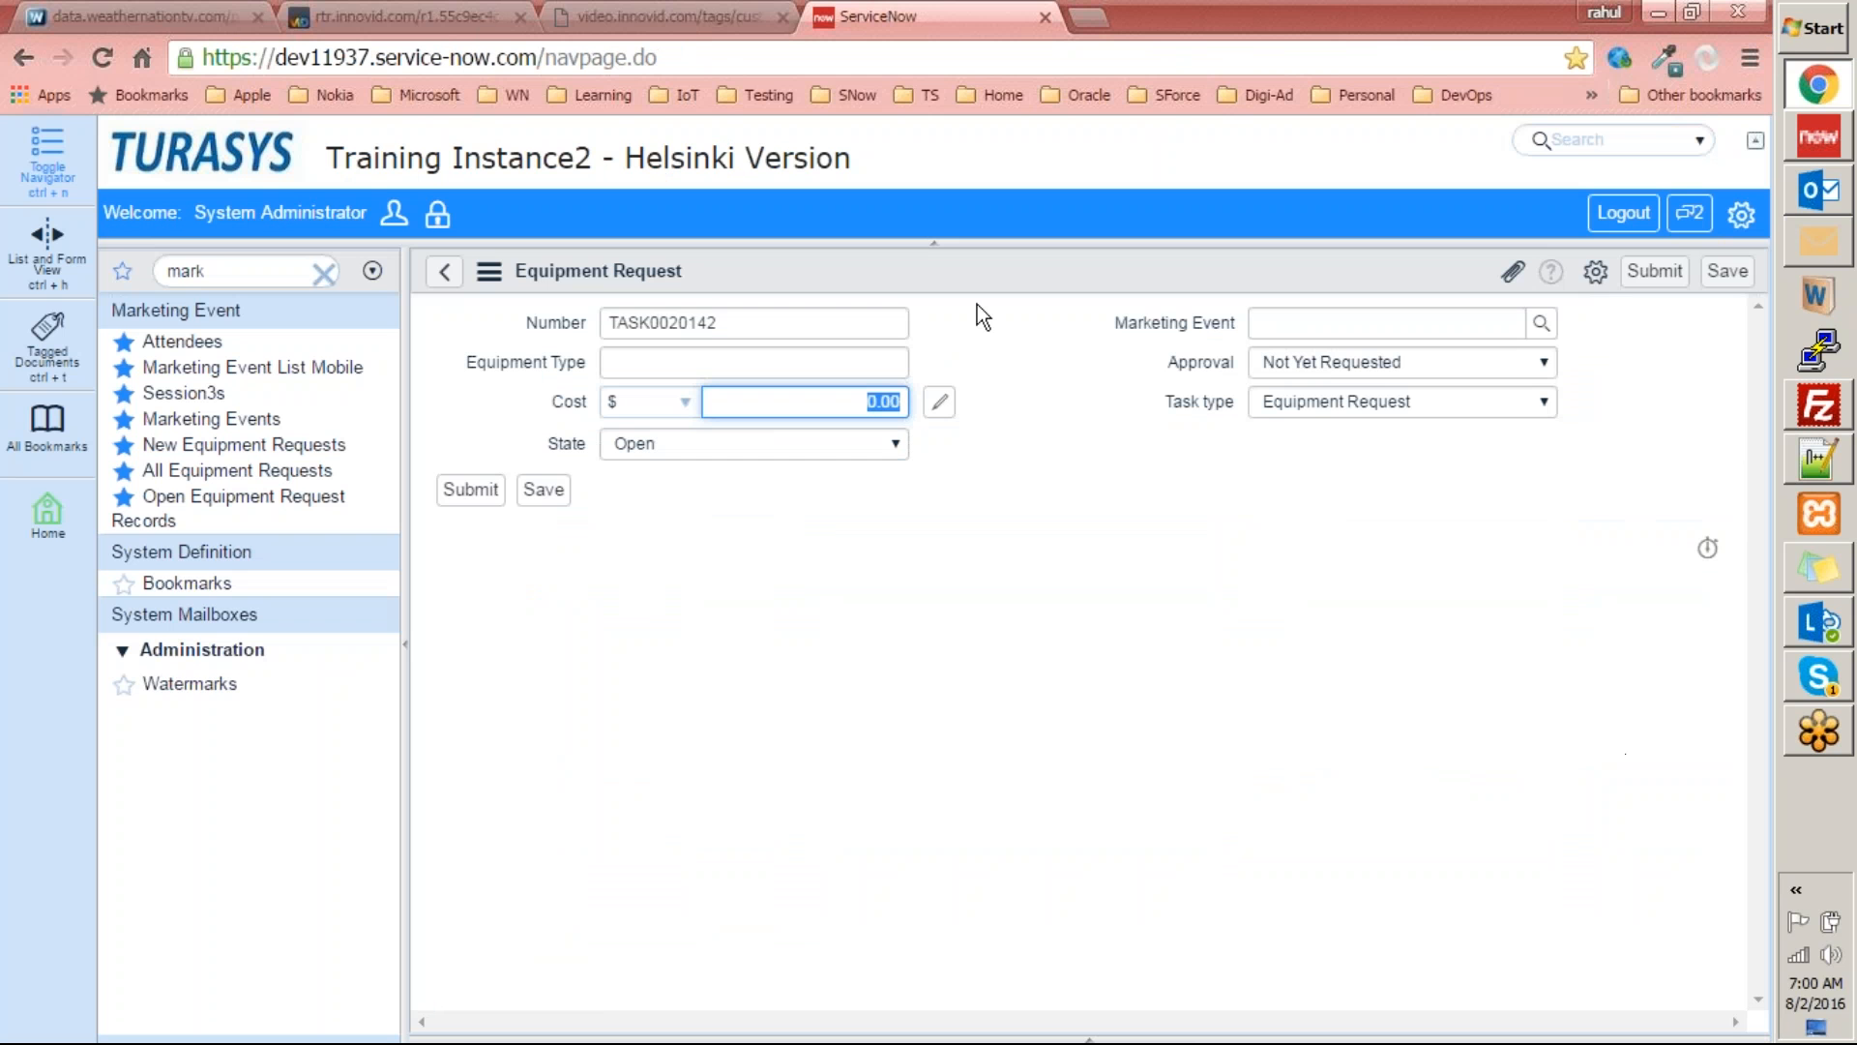
click(1542, 322)
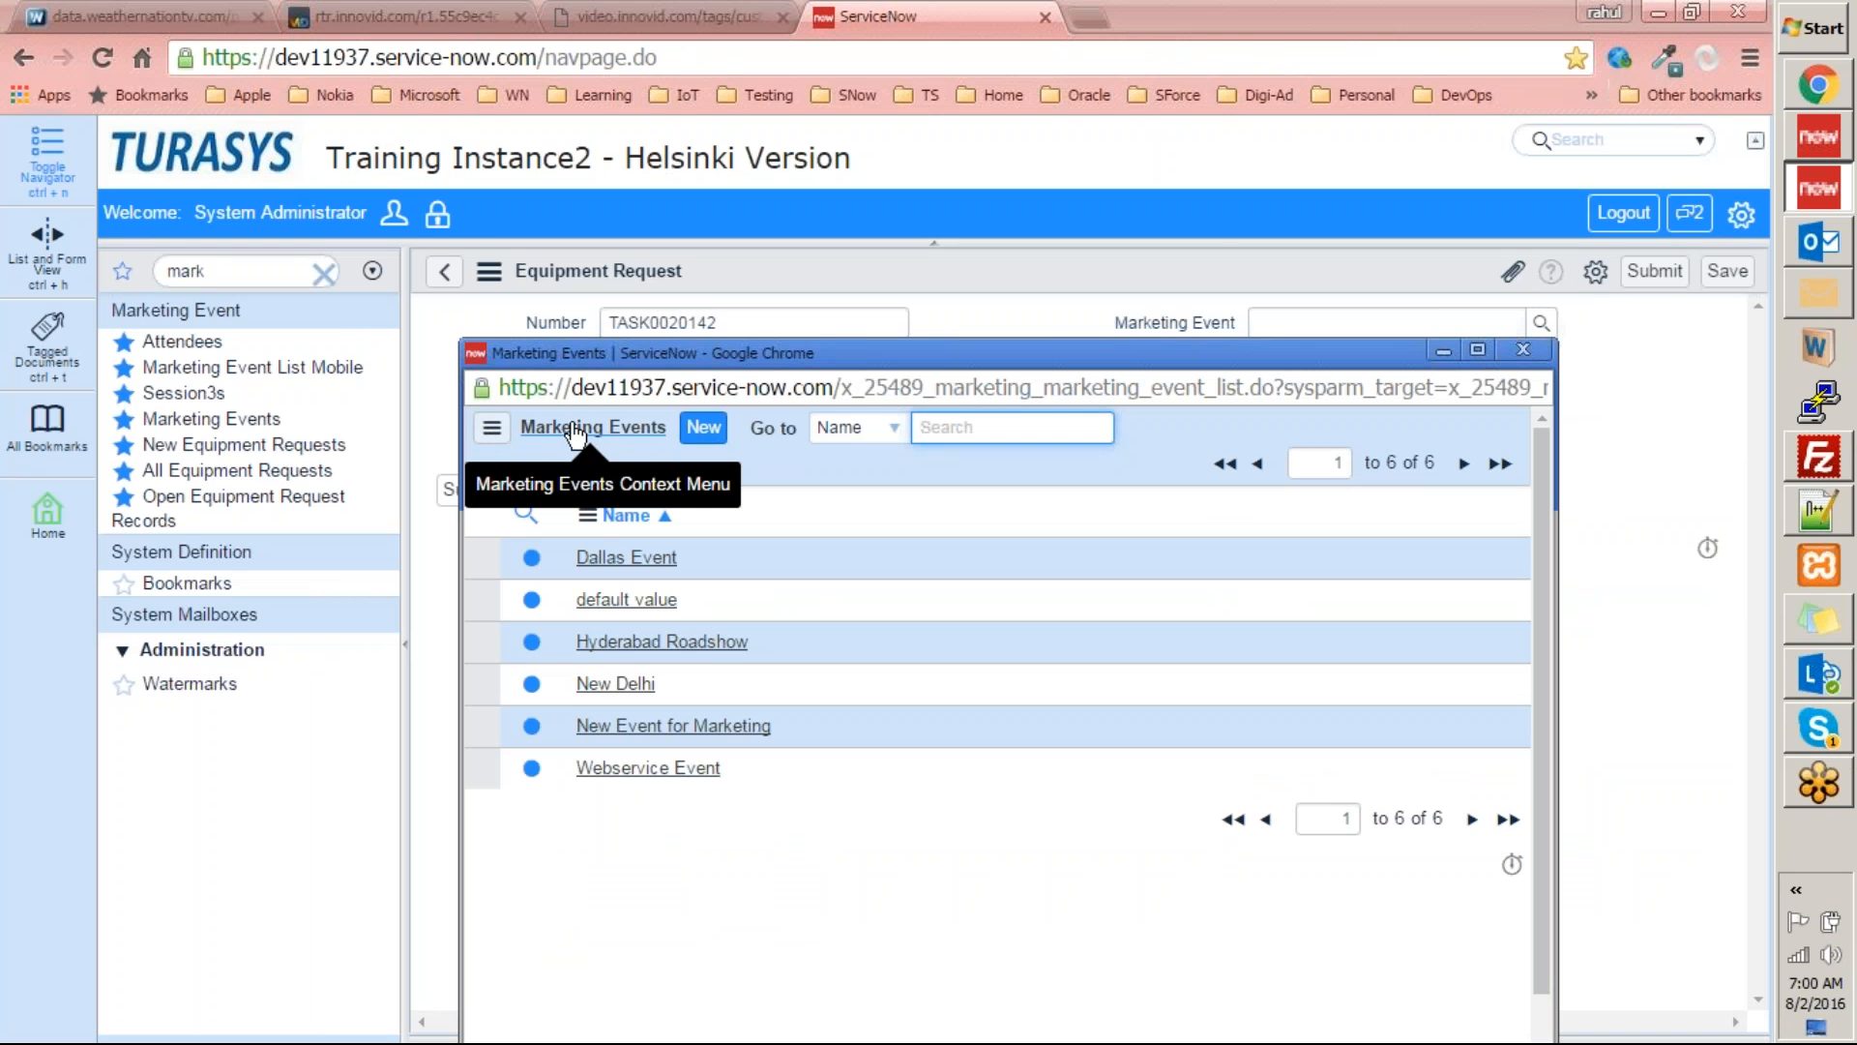
click(1532, 354)
Return to Studio and display the last page of the Equipment Request table's columns.
key(alt+Tab)
scroll(936, 577, down, 1)
scroll(943, 594, down, 3)
scroll(949, 600, up, 10)
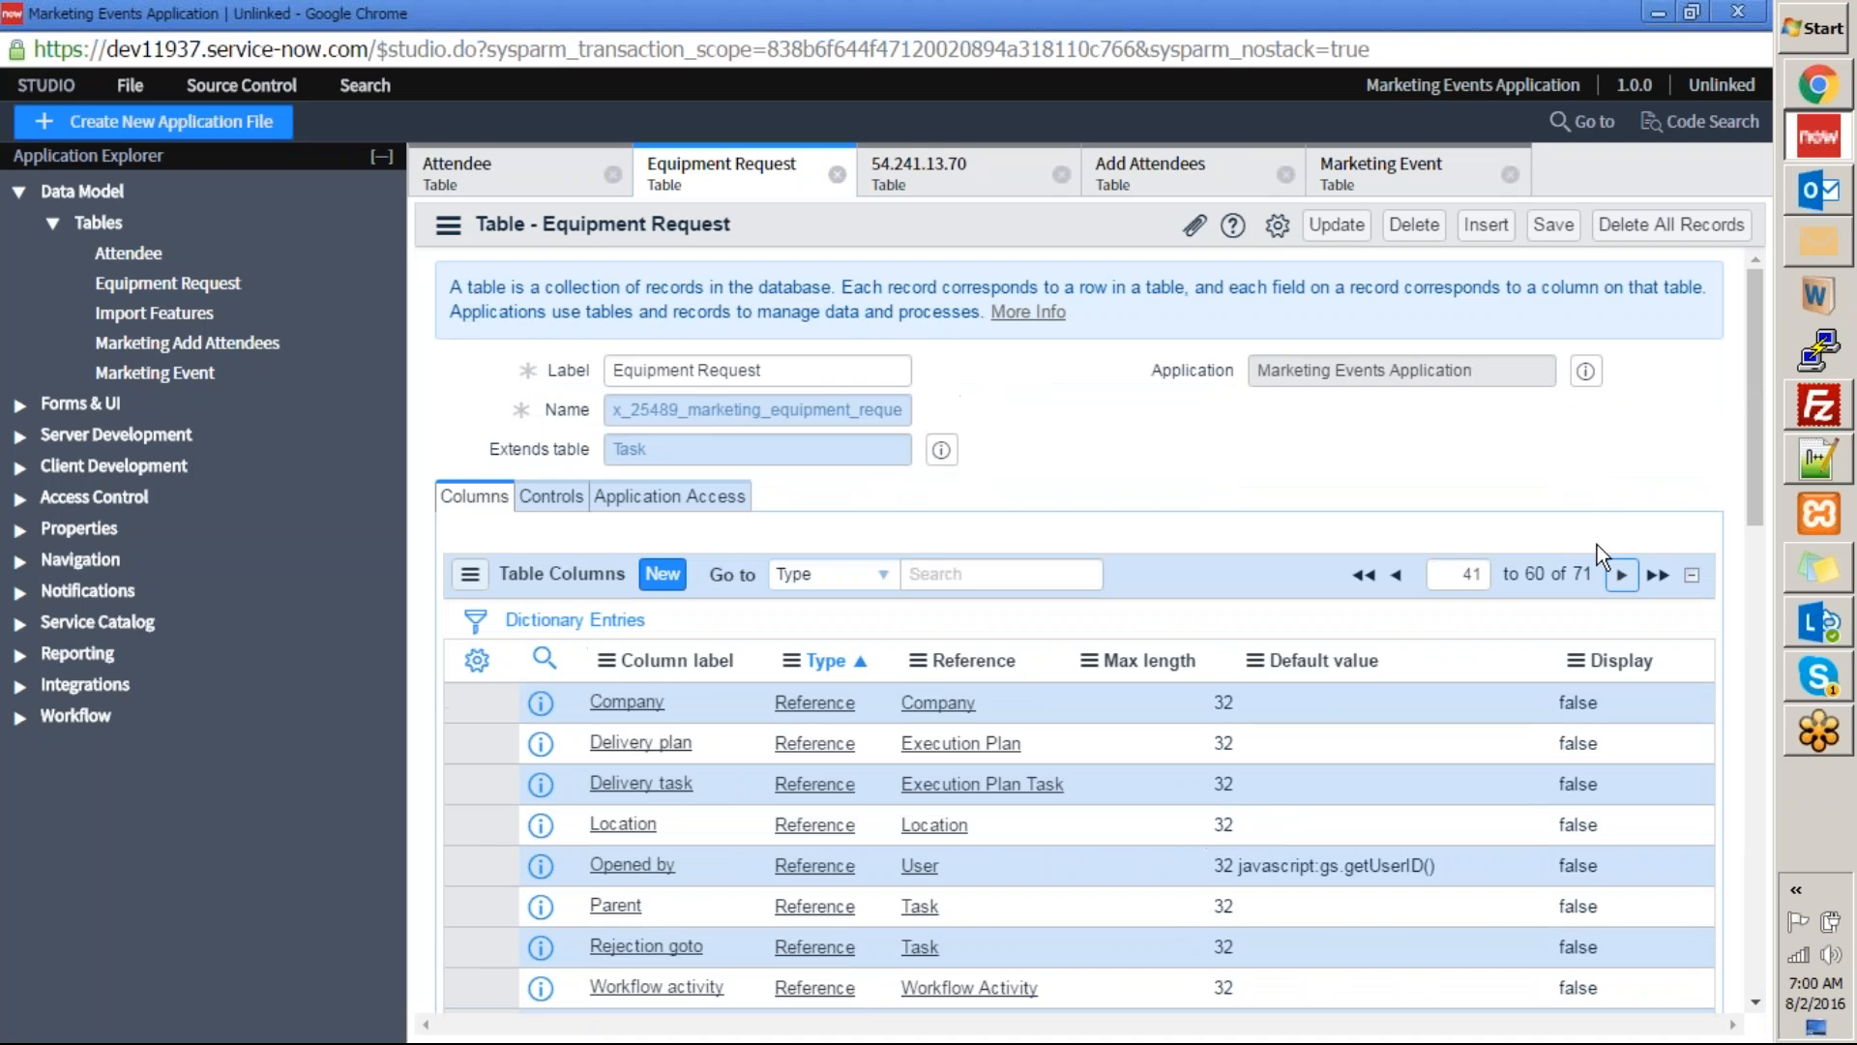
click(1621, 575)
scroll(1052, 603, down, 3)
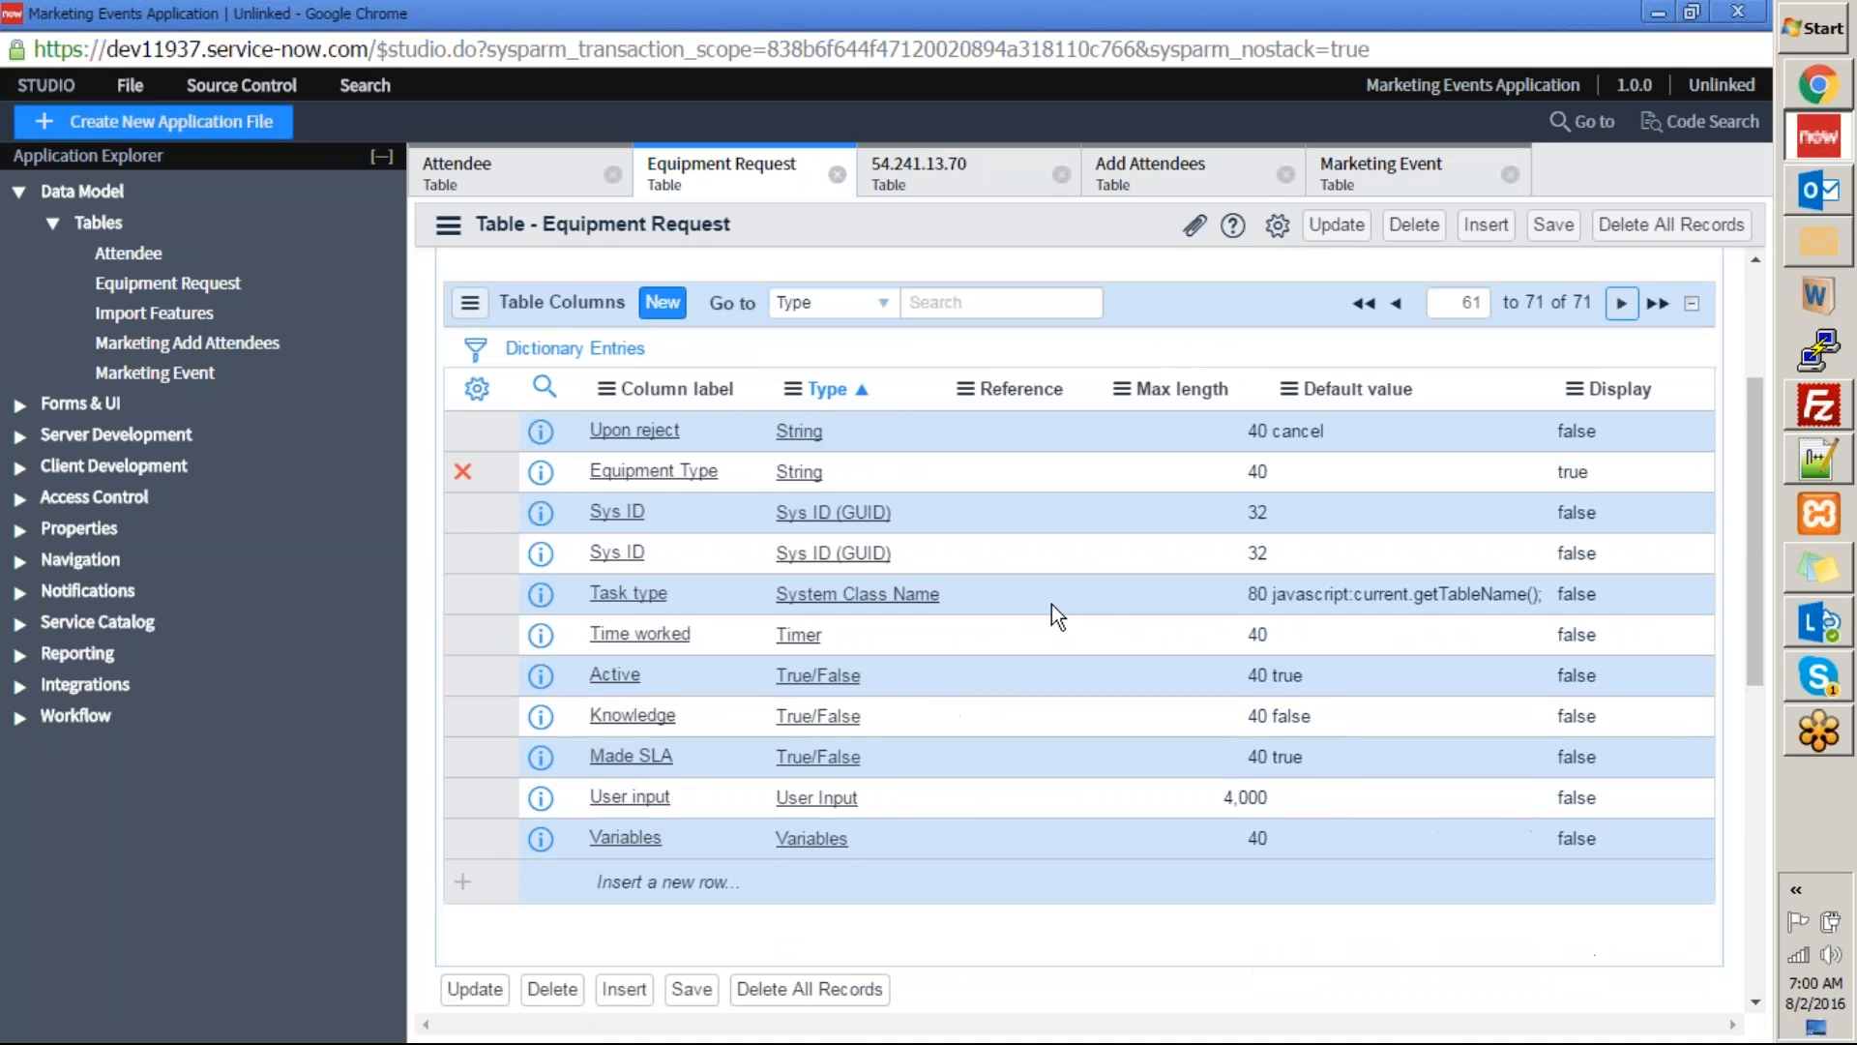
Compare the request form's Equipment Type field with its column definition in the Equipment Request table.
key(alt+Tab)
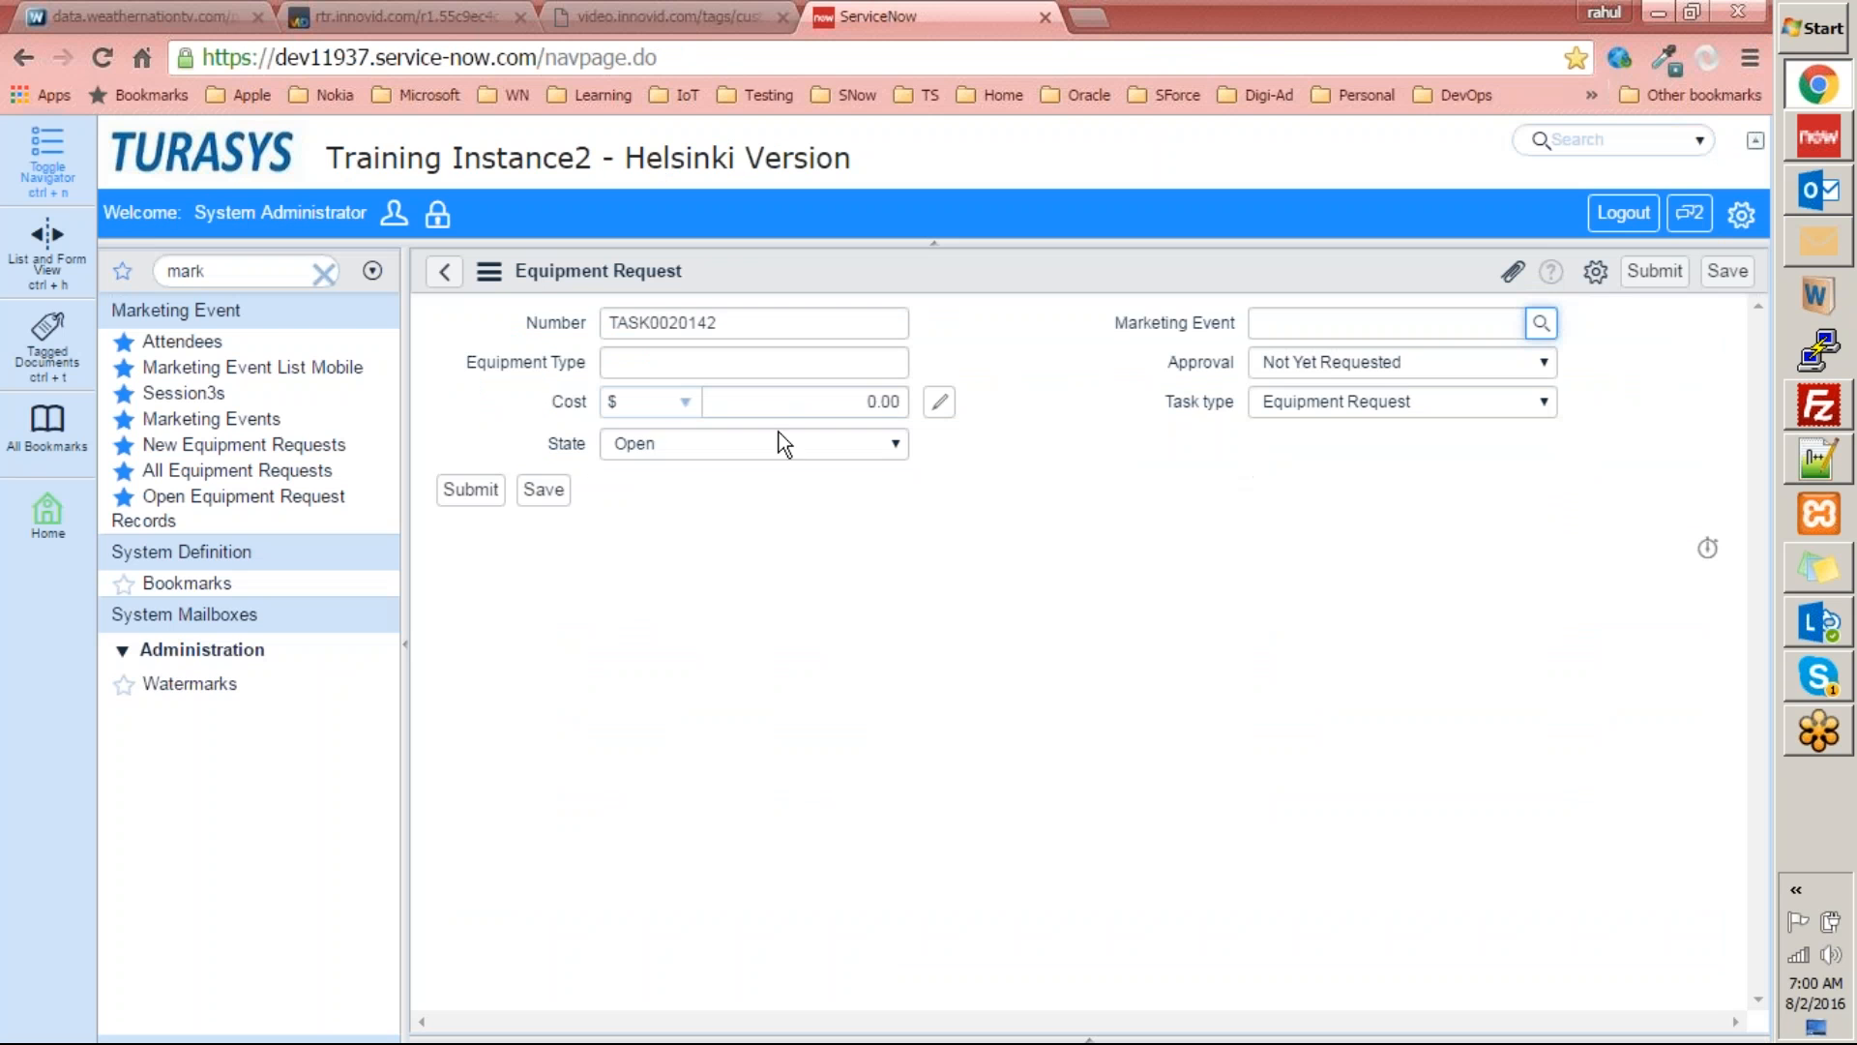
click(651, 366)
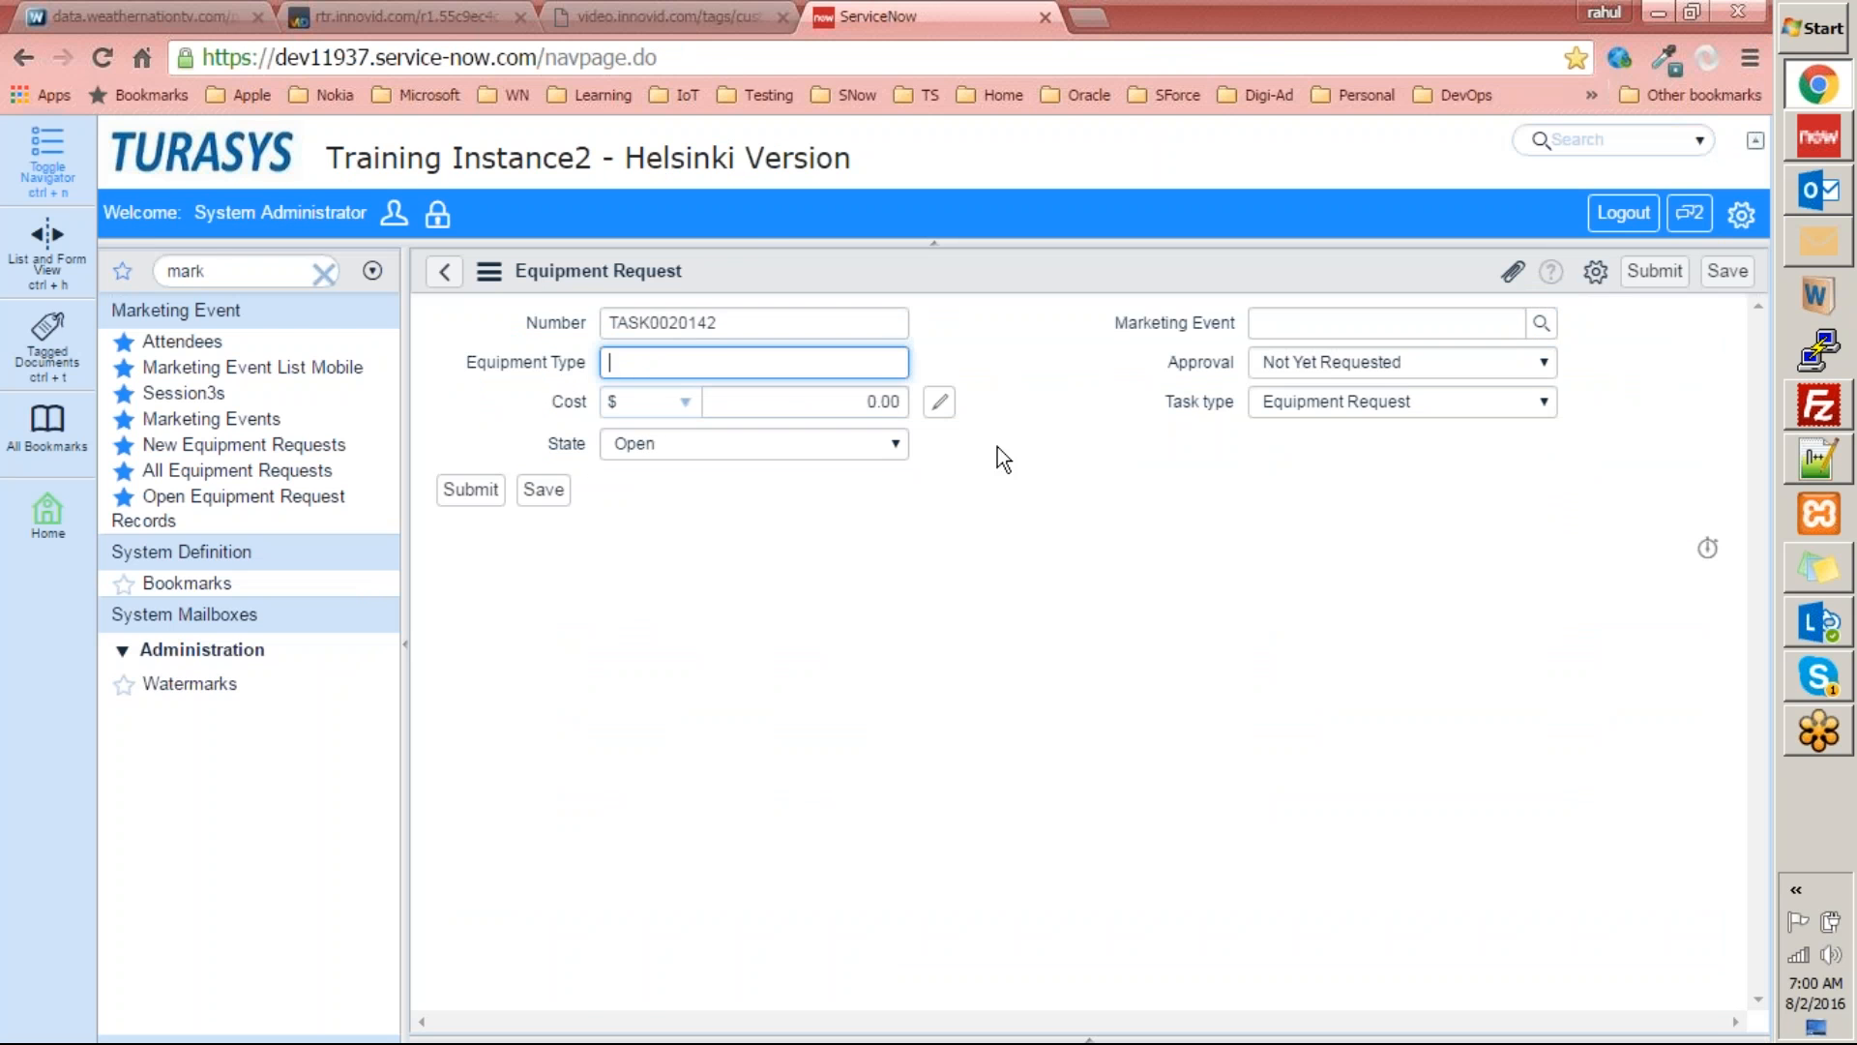
key(alt+Tab)
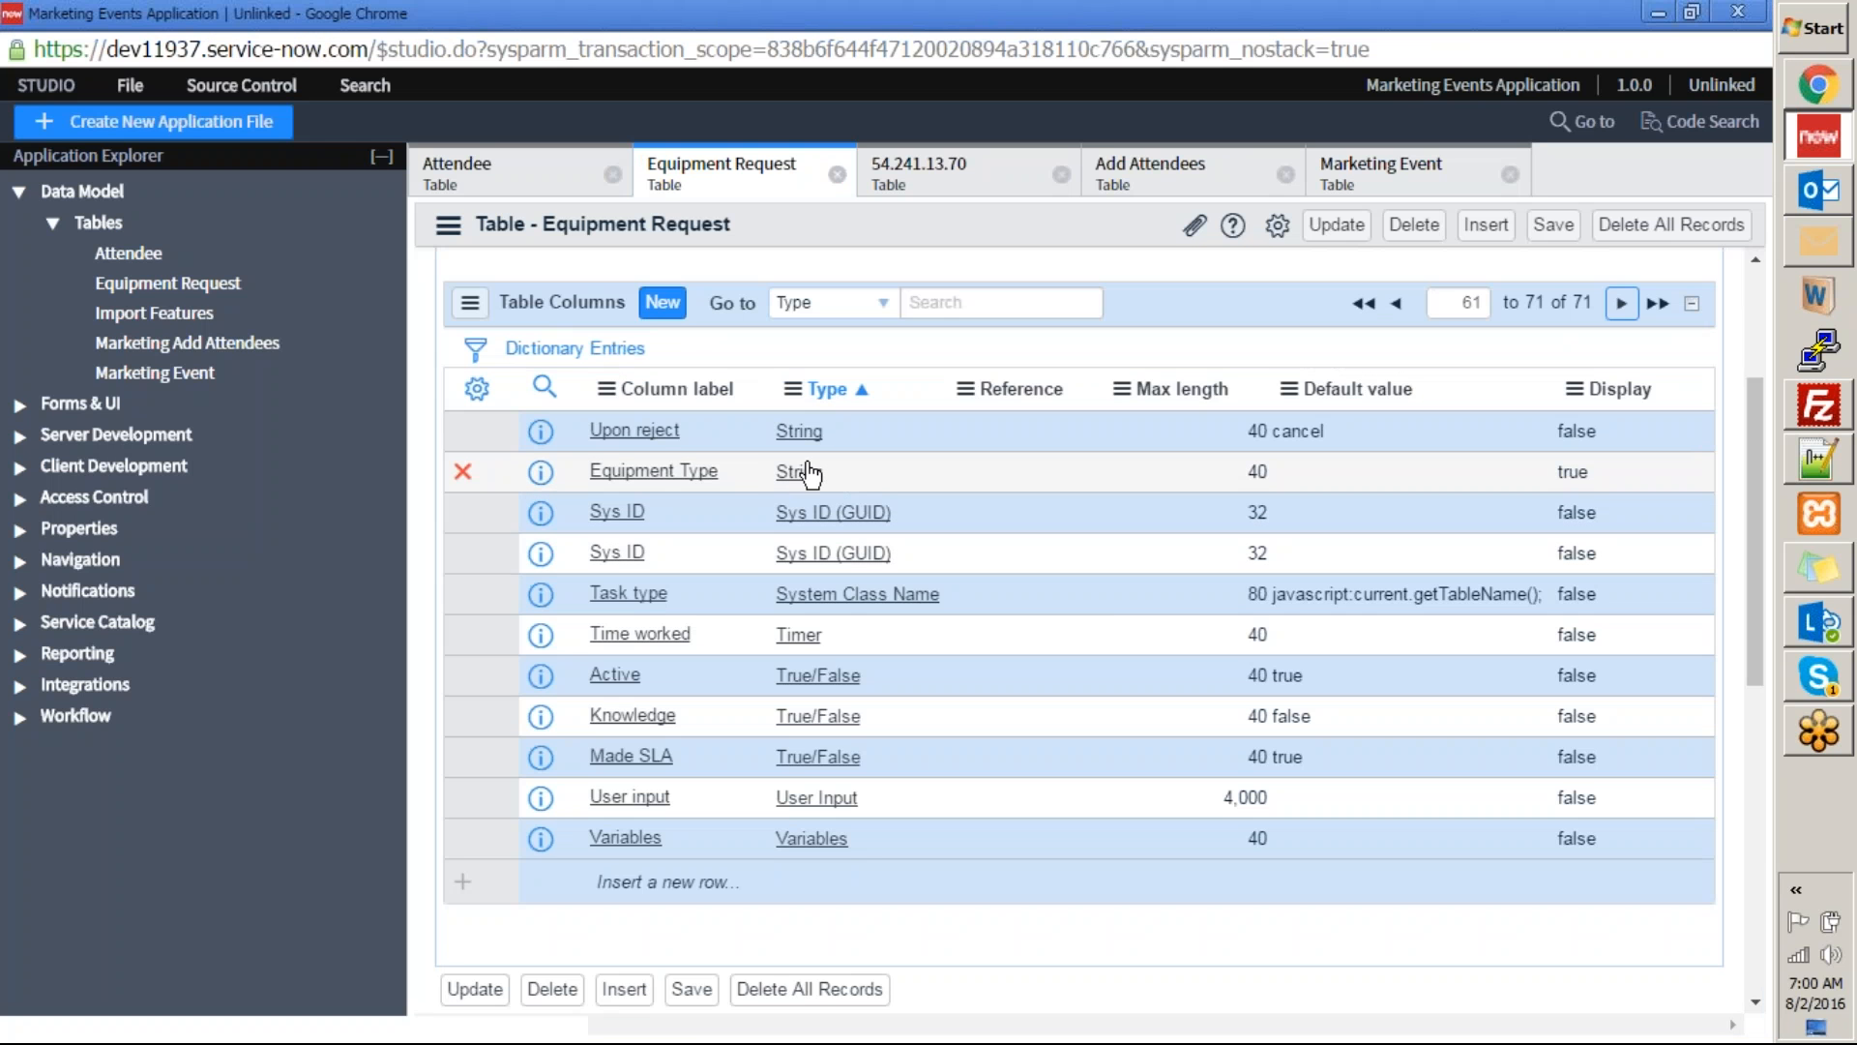
key(alt+Tab)
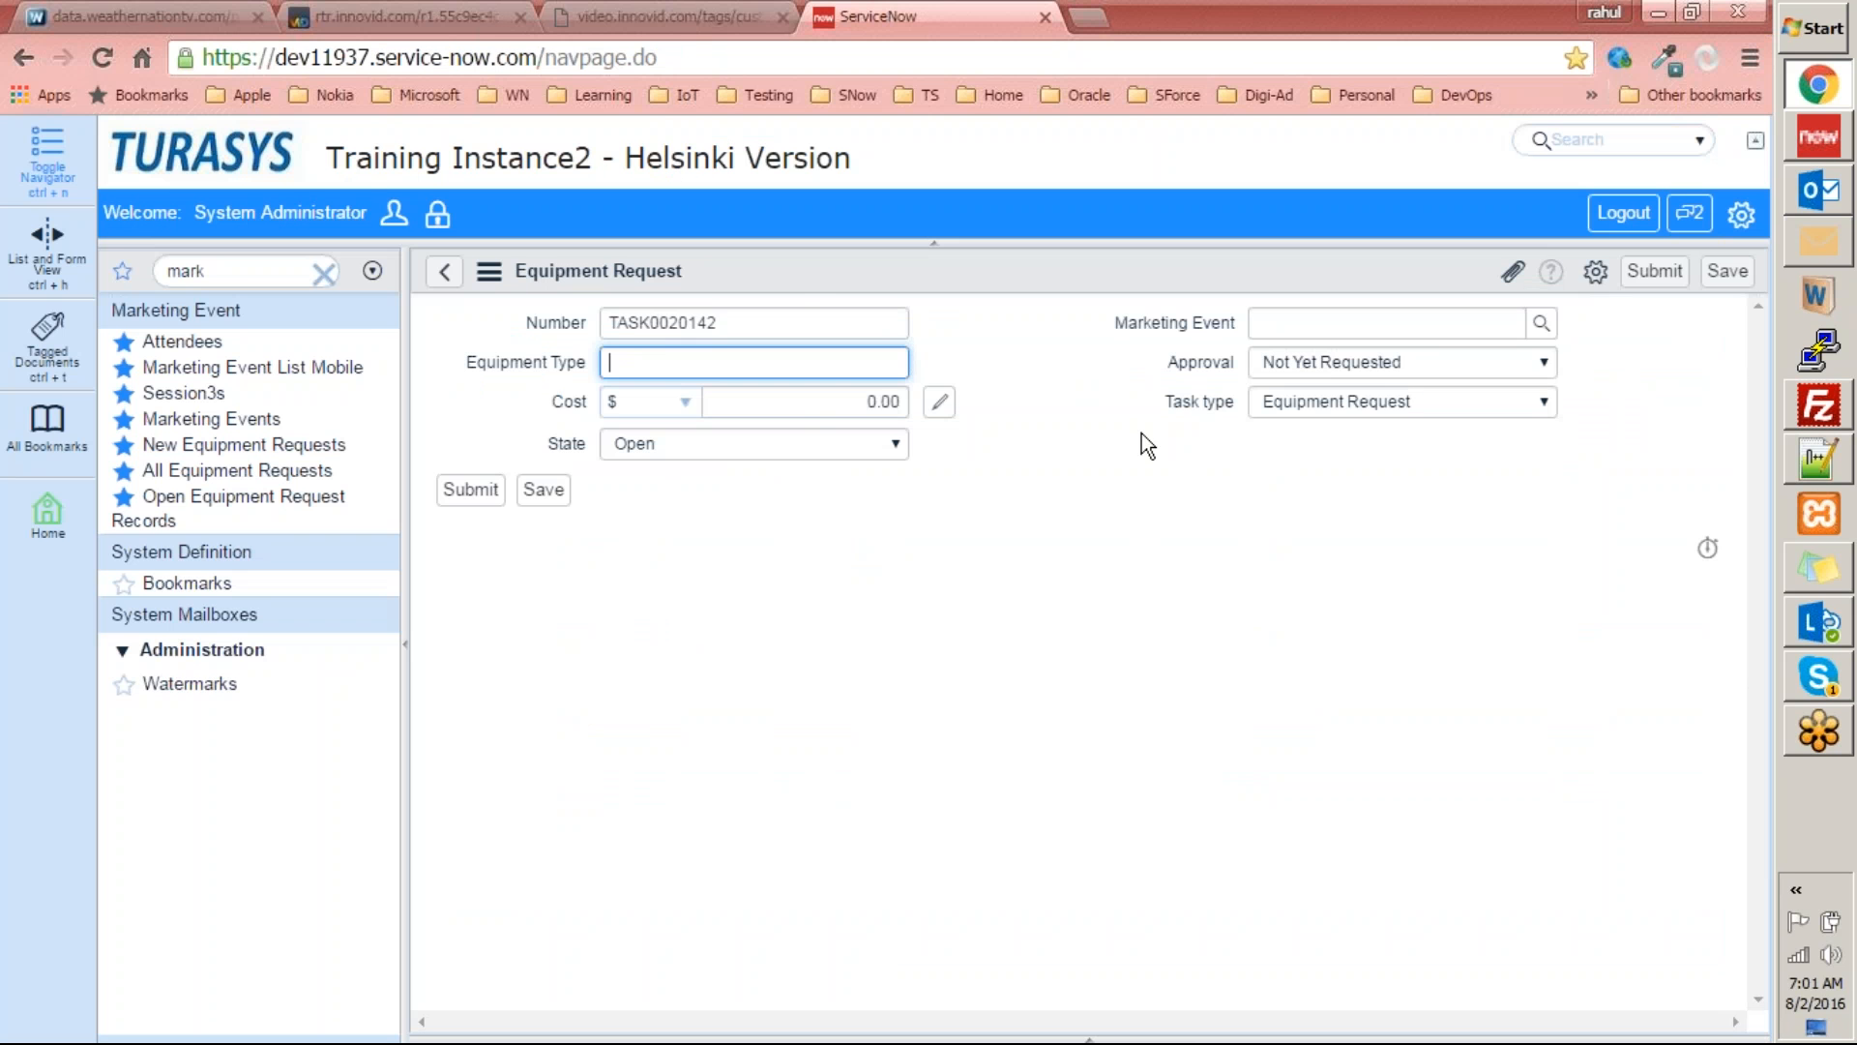
Search the Equipment Request table's columns in Studio by column label for "state" to examine the form's State field definition.
click(584, 449)
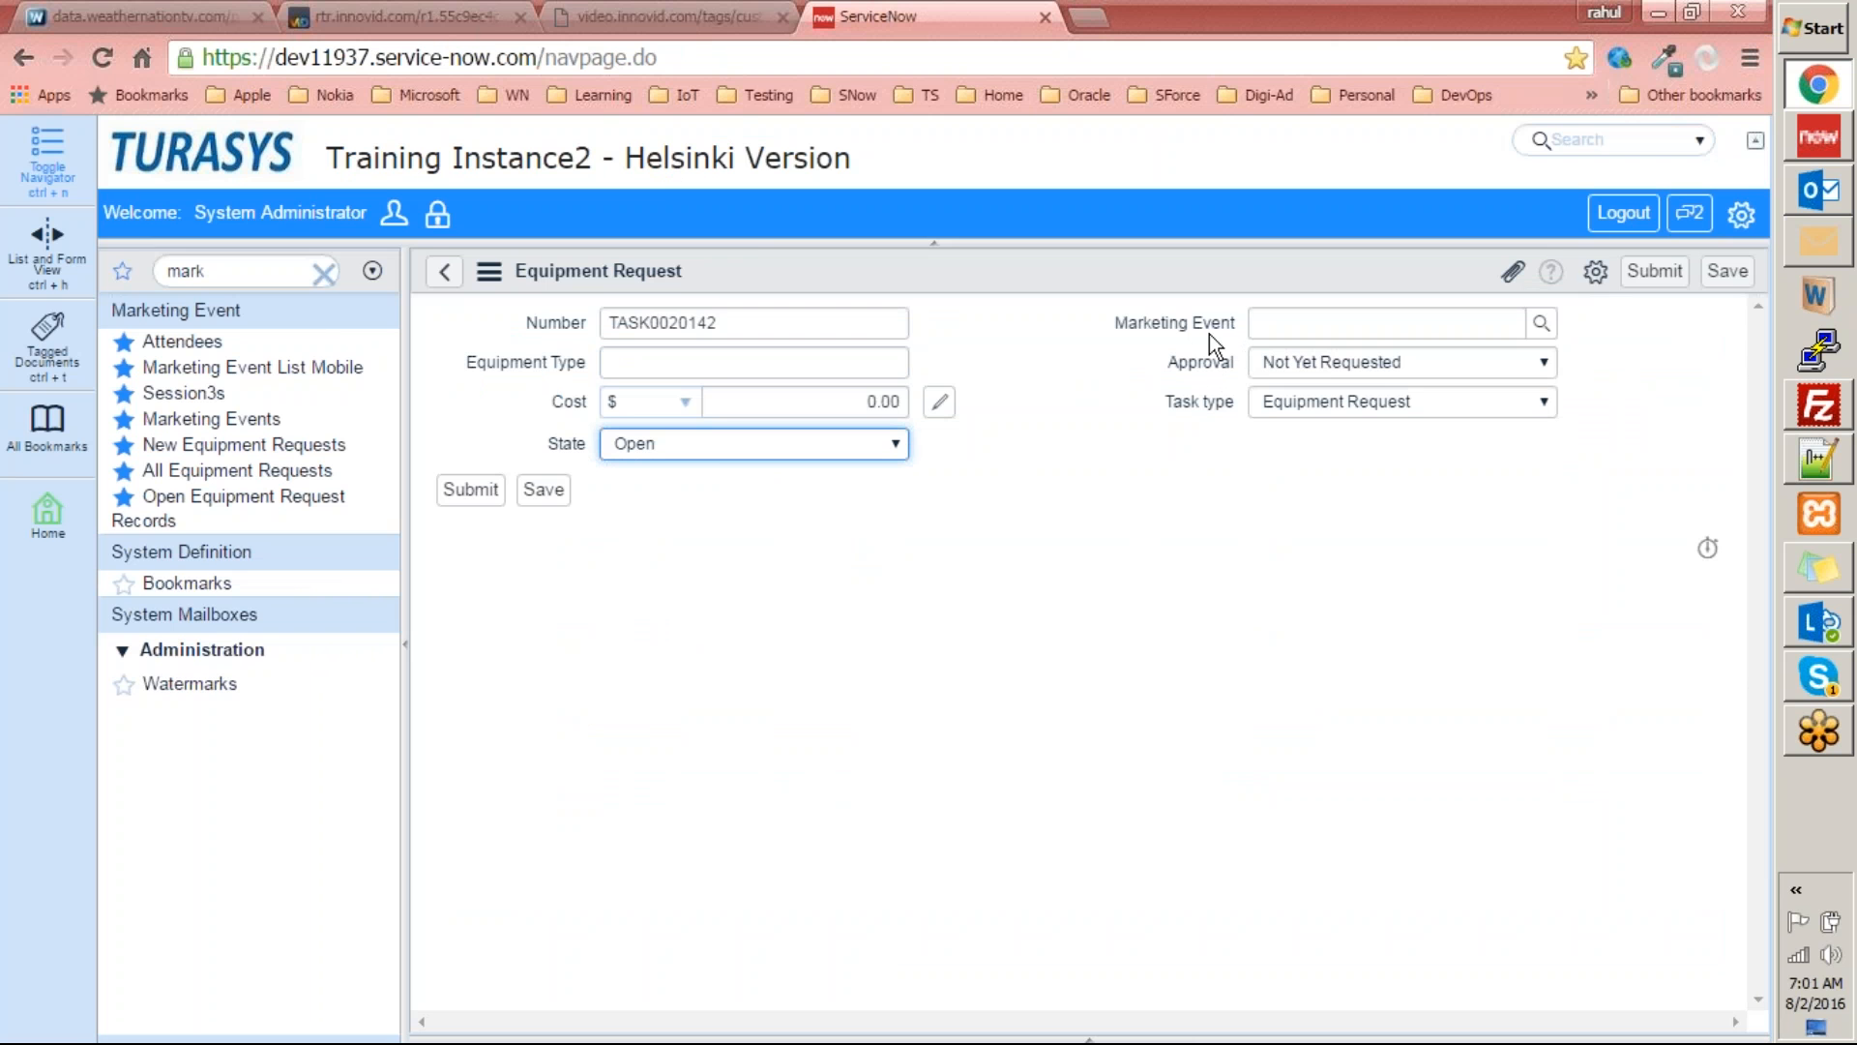
key(alt+Tab)
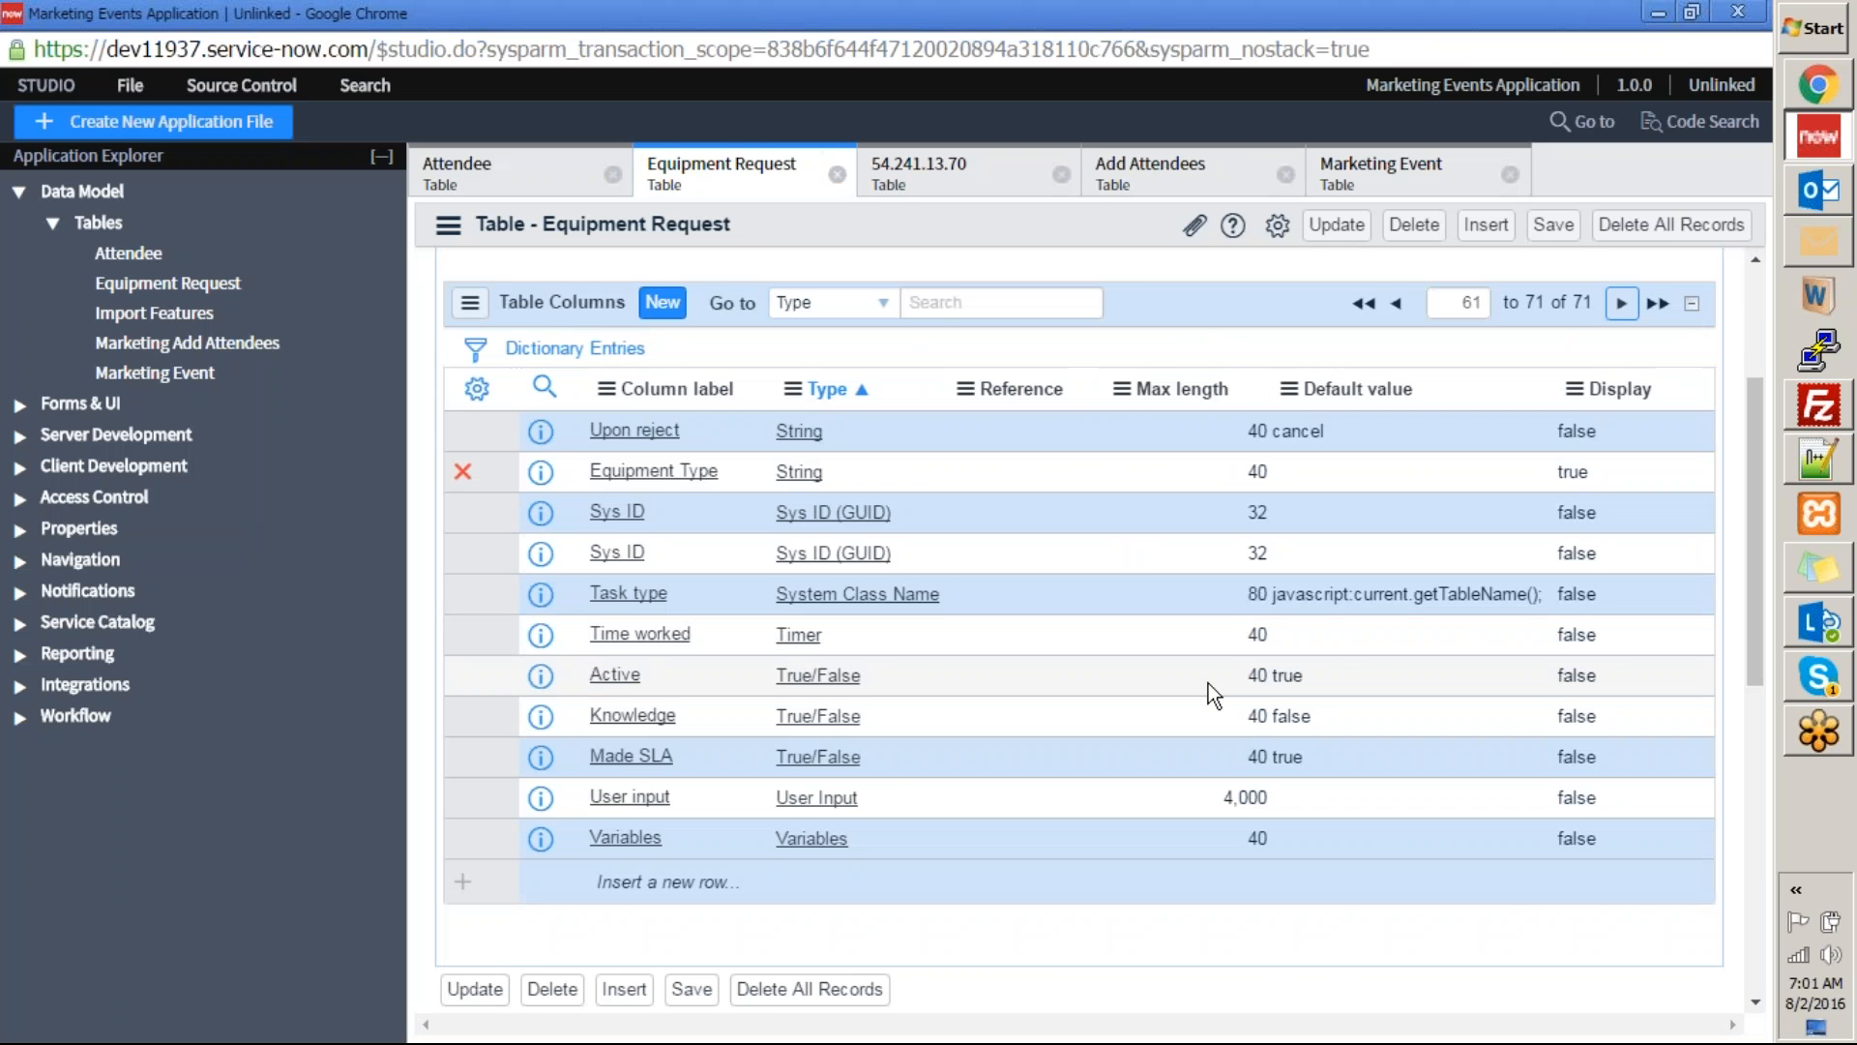
scroll(1182, 689, up, 3)
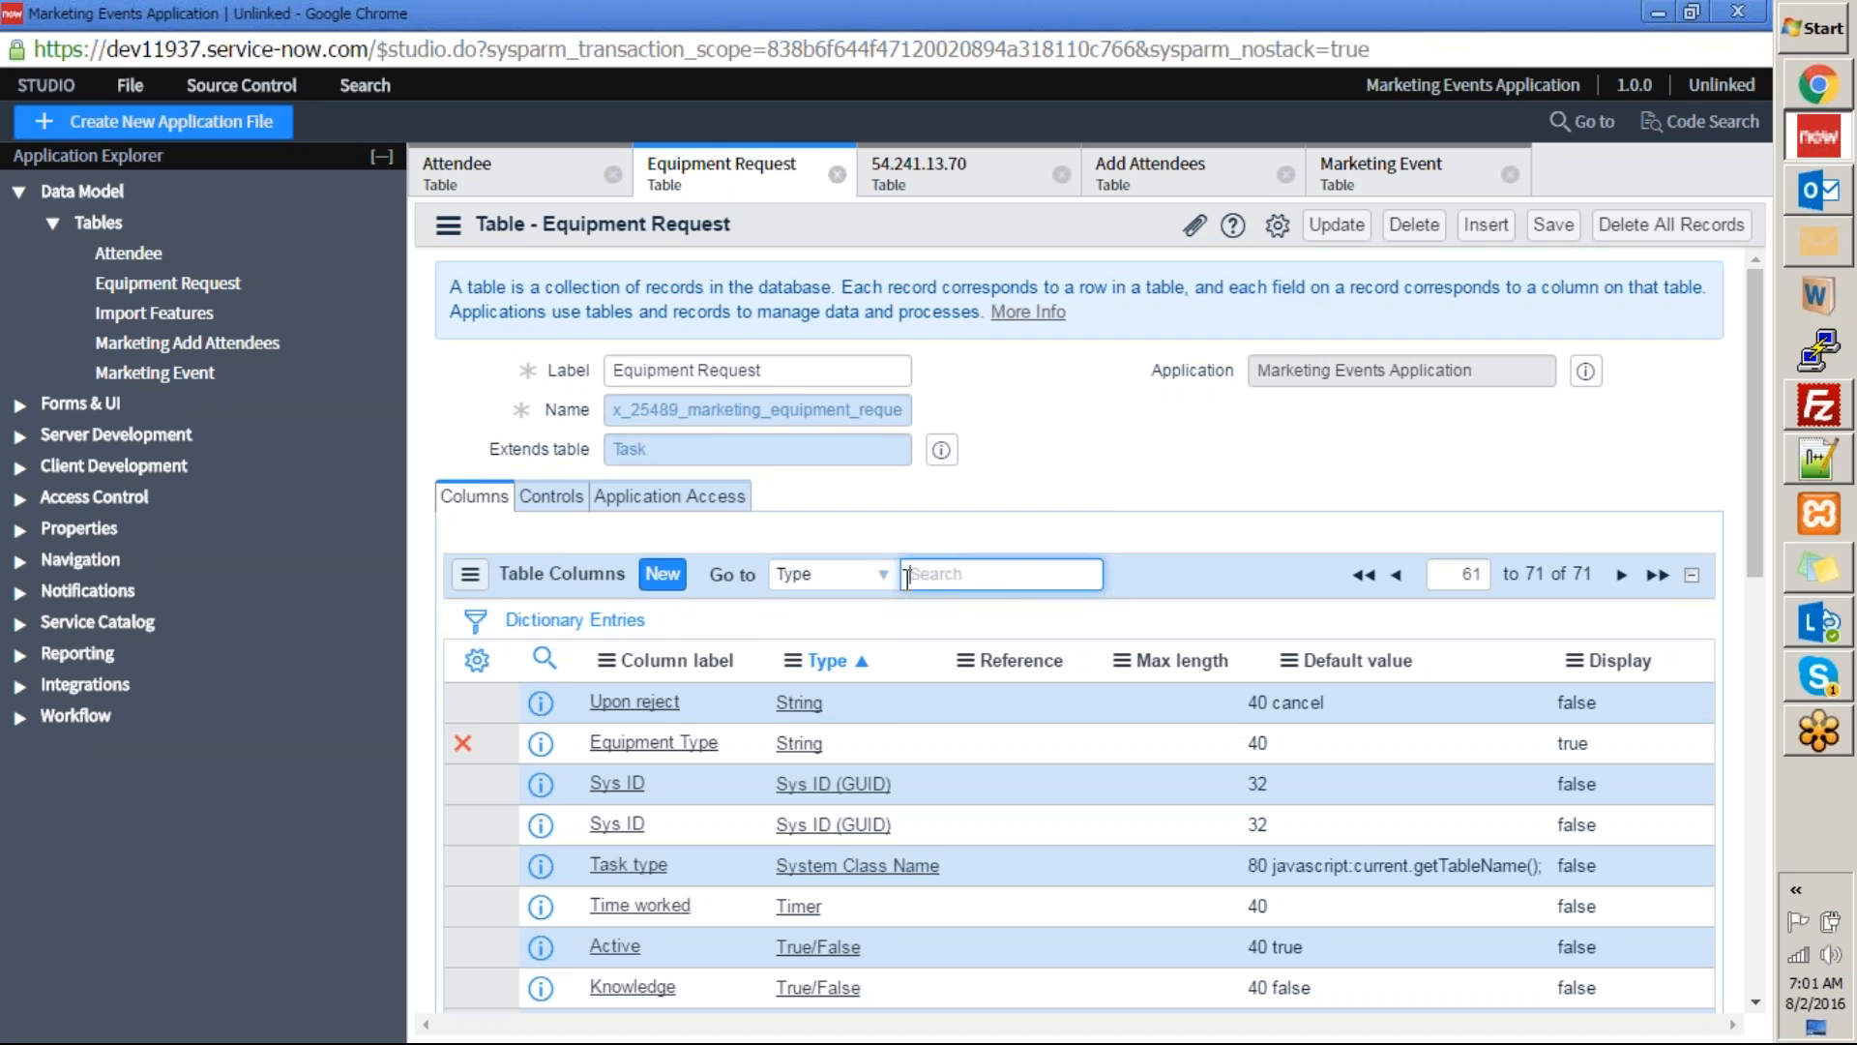
click(864, 575)
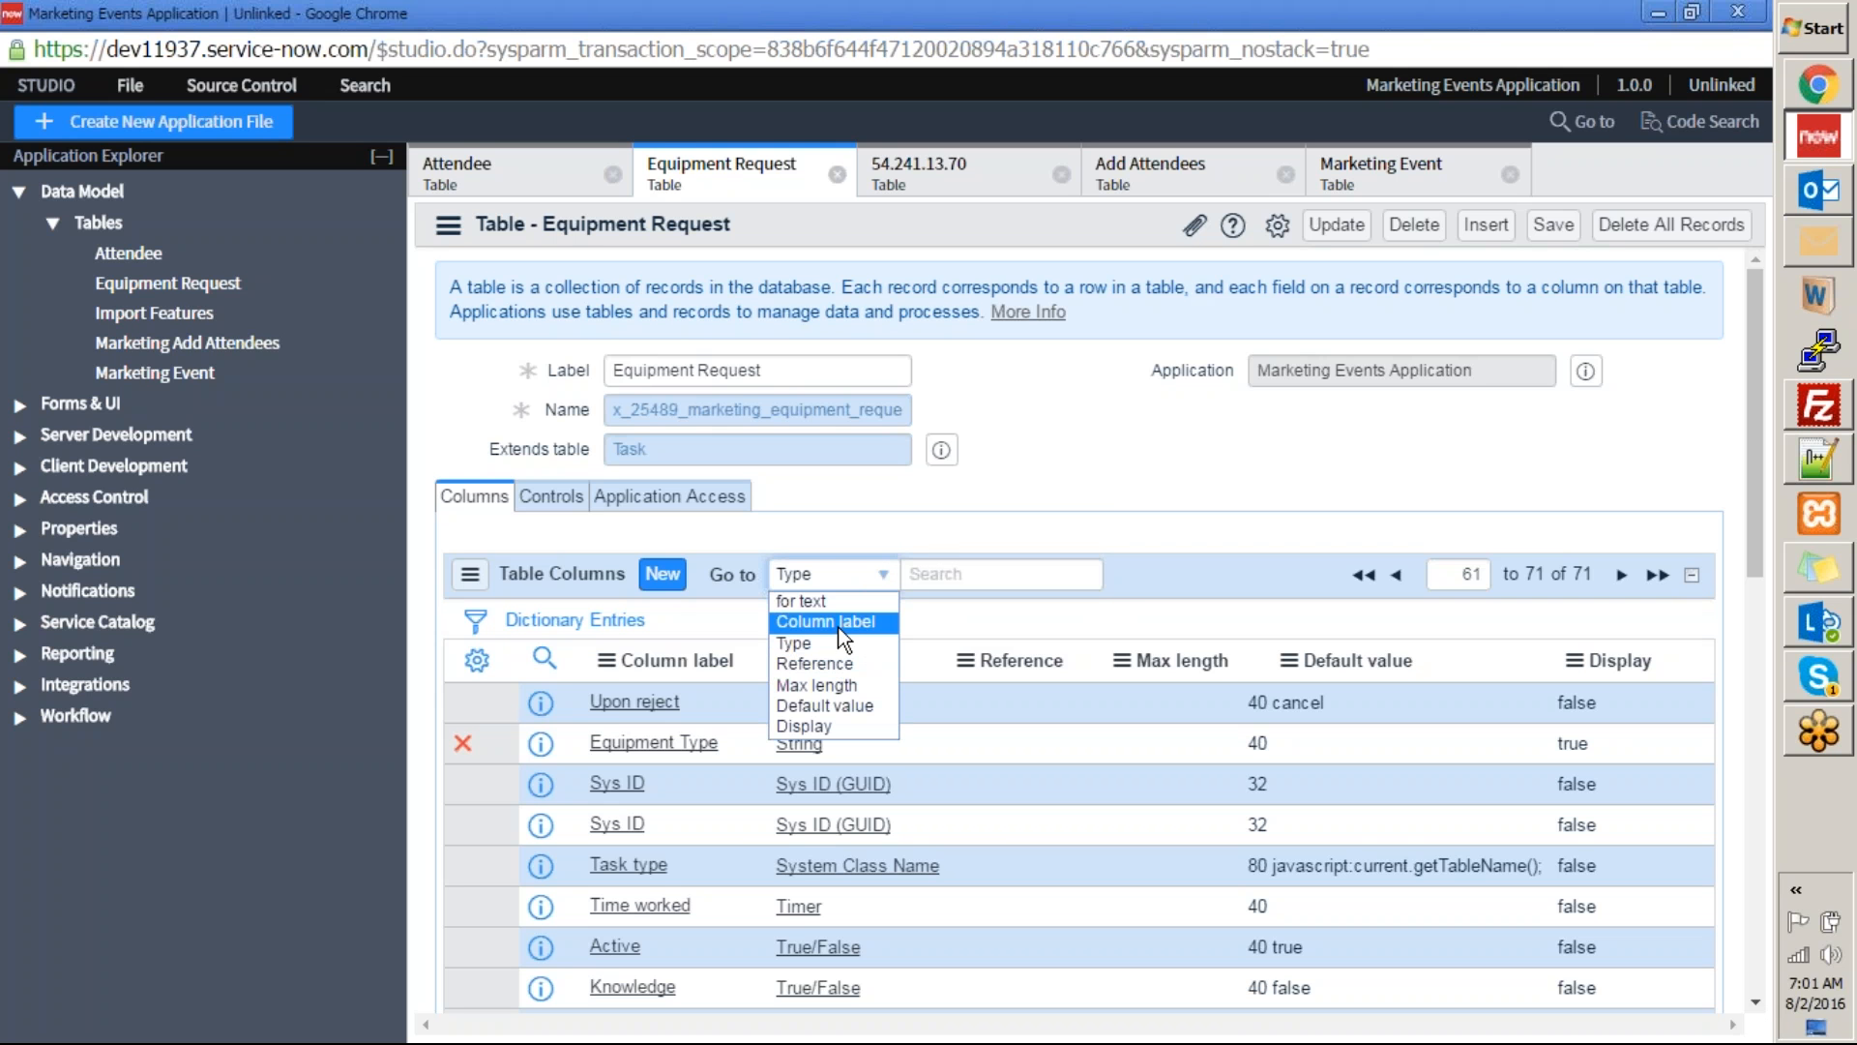
click(842, 623)
click(927, 576)
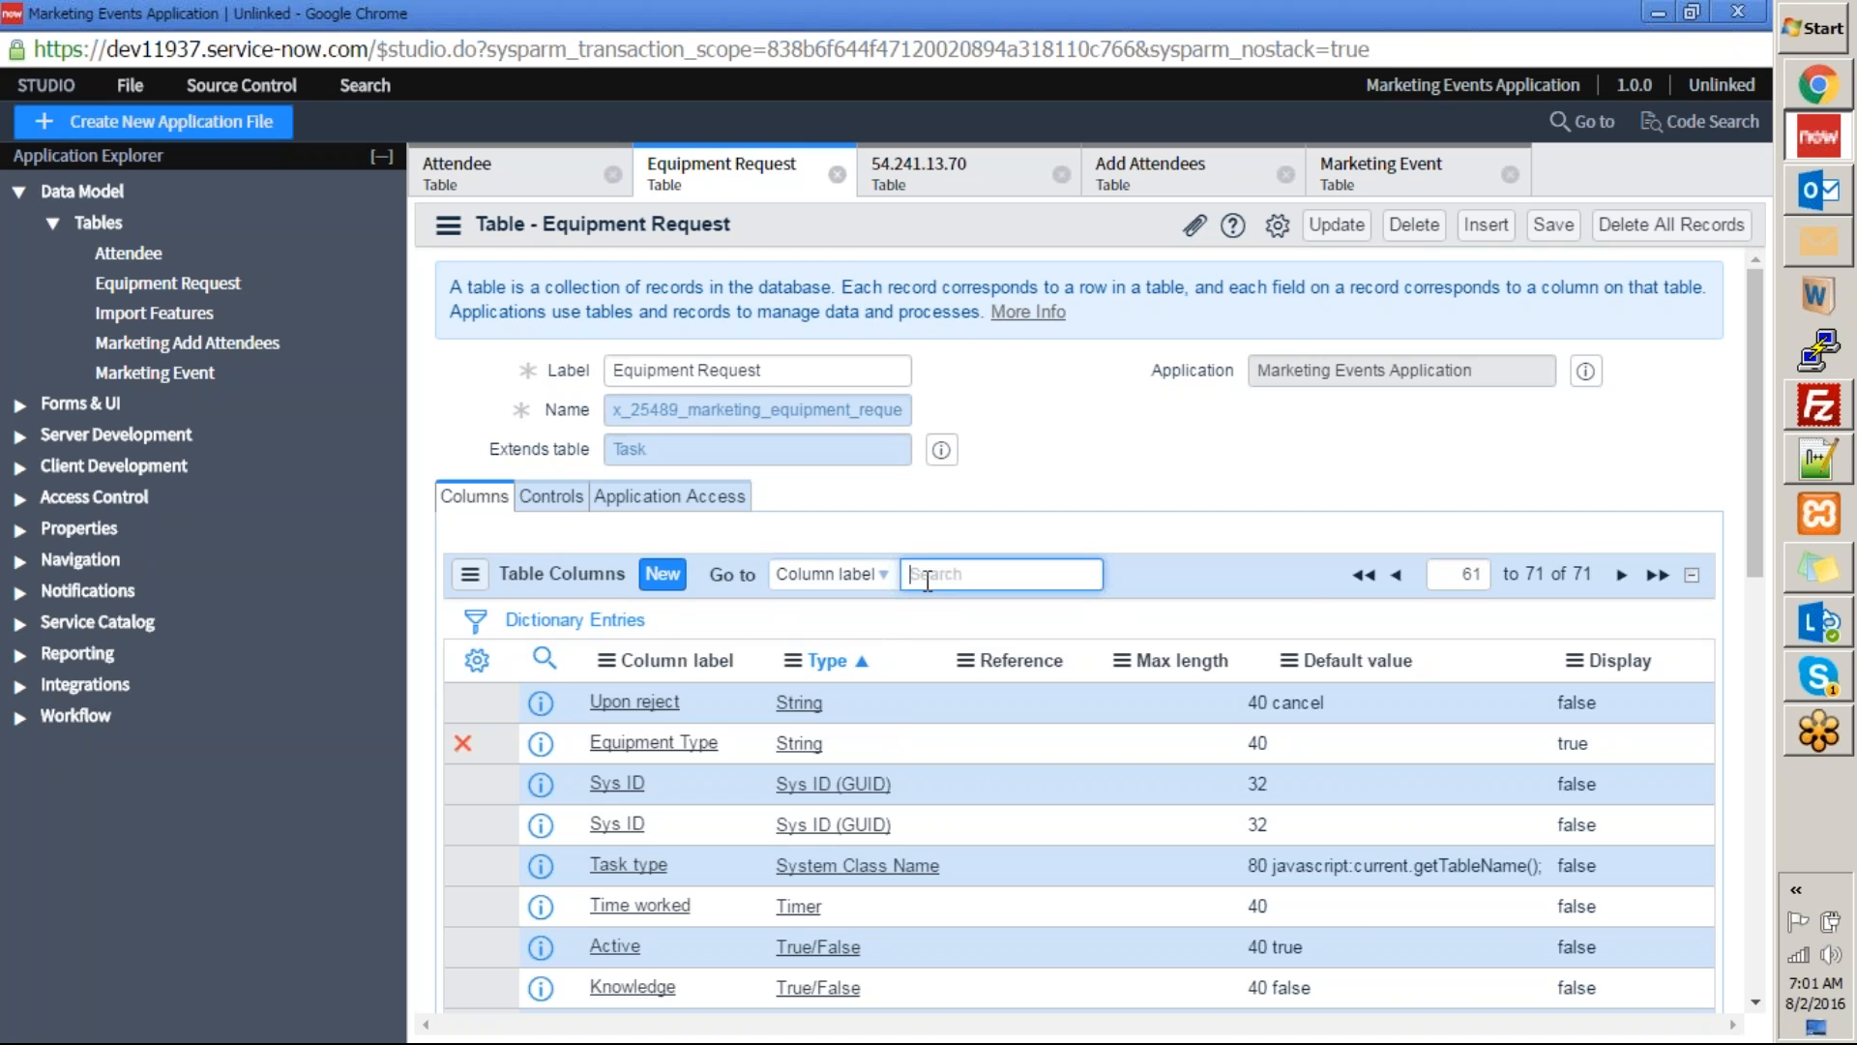
text(state)
key(Return)
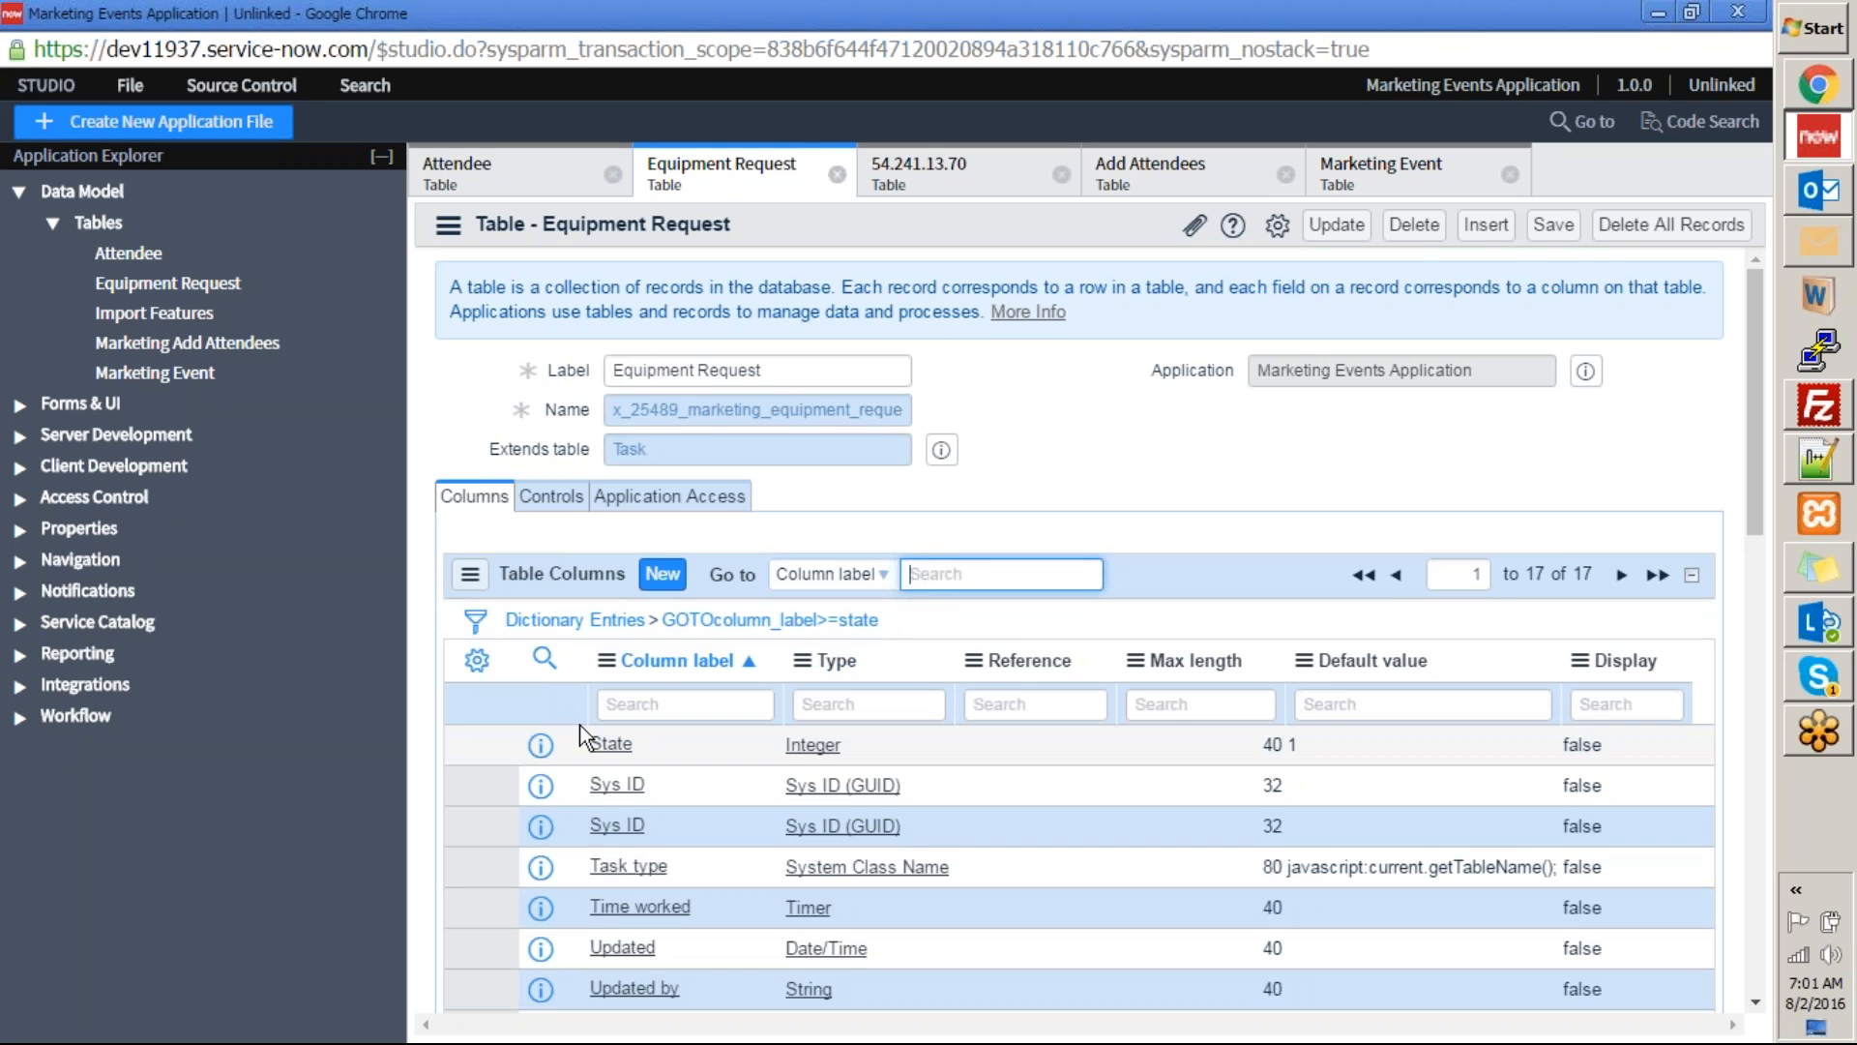
scroll(957, 757, down, 5)
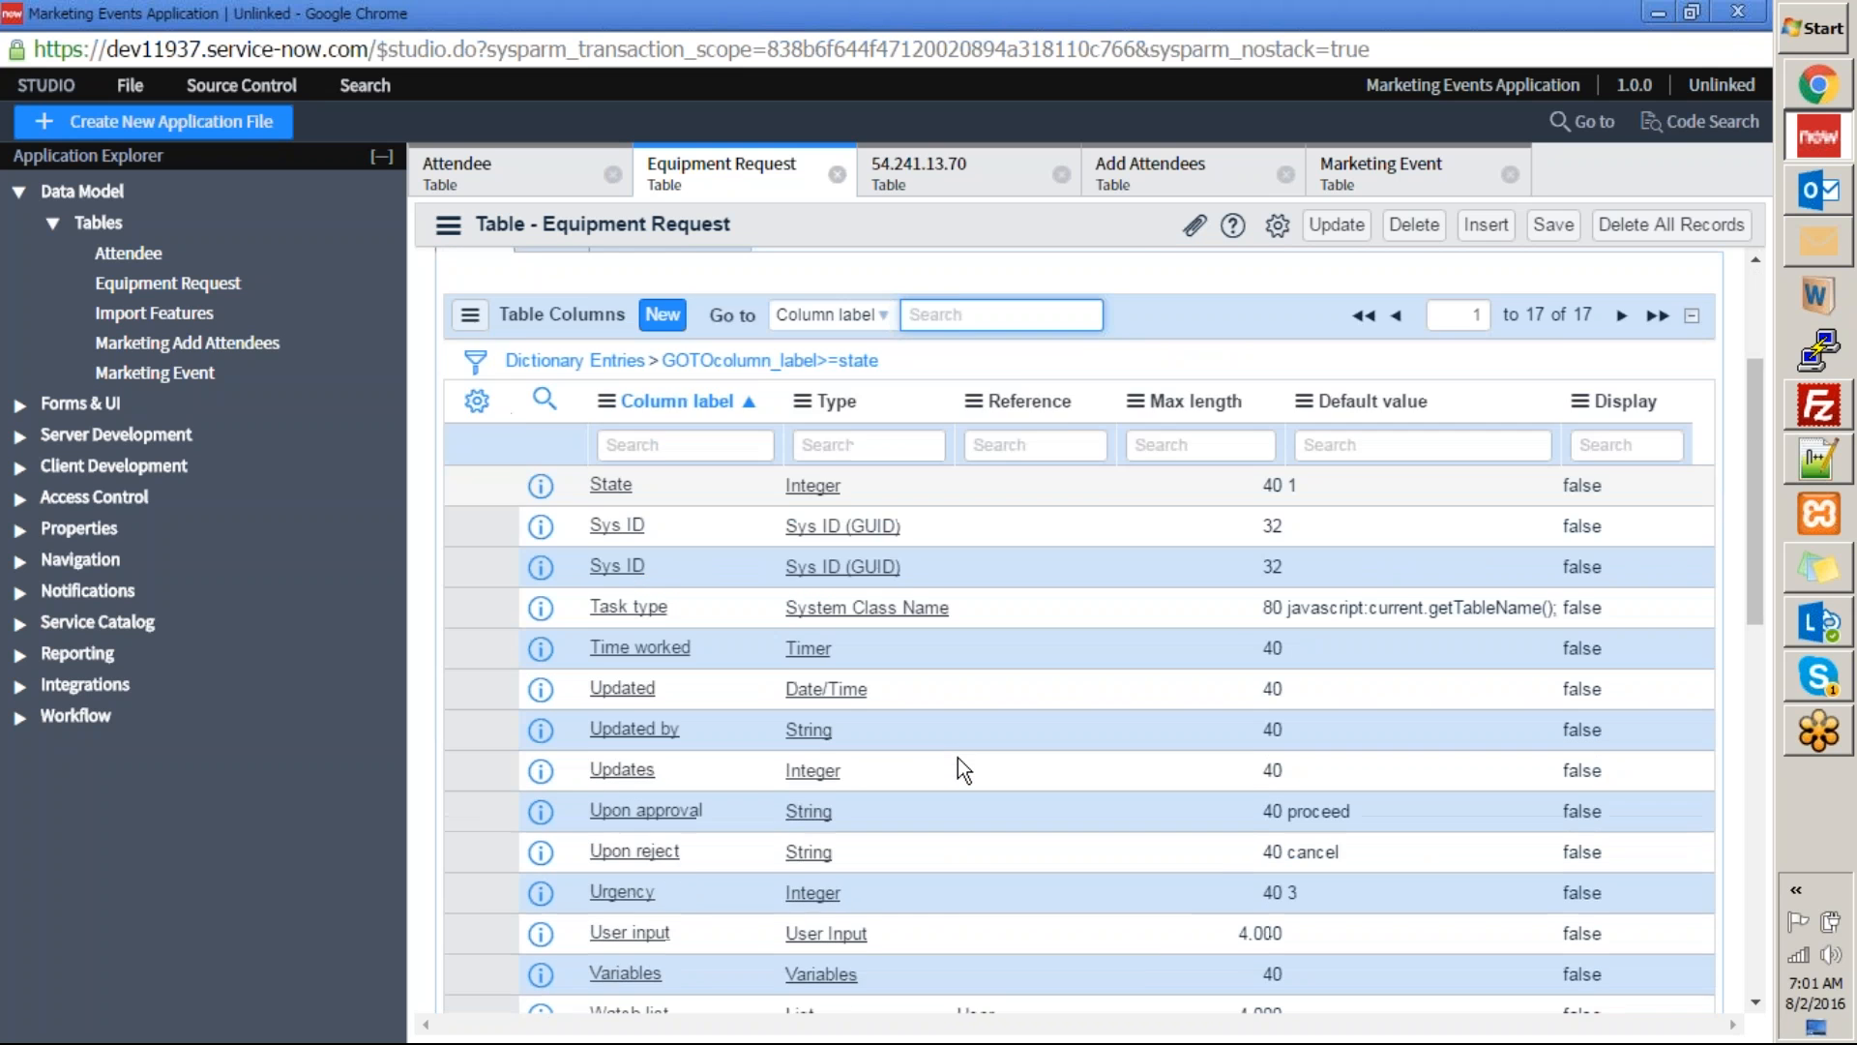
scroll(957, 757, up, 5)
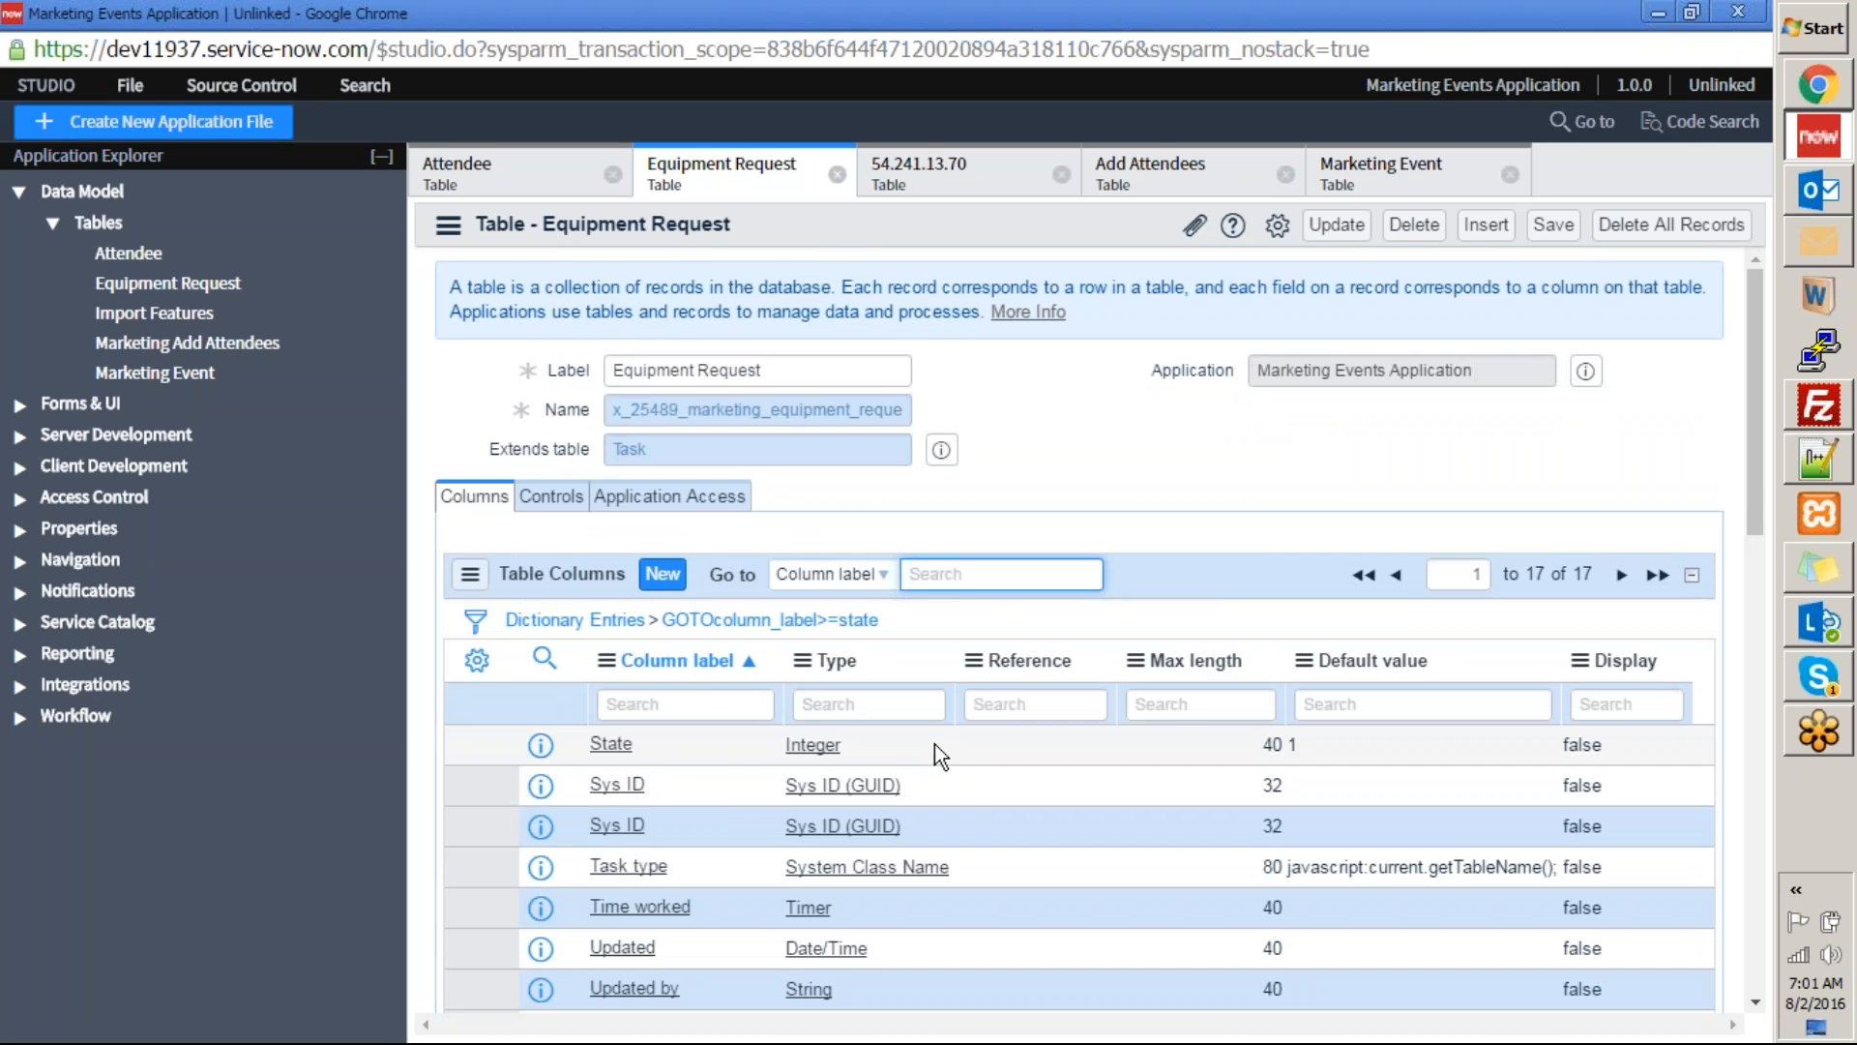
Compare the request form's fields with the Equipment Request table's columns and the table it extends in Studio.
key(alt+Tab)
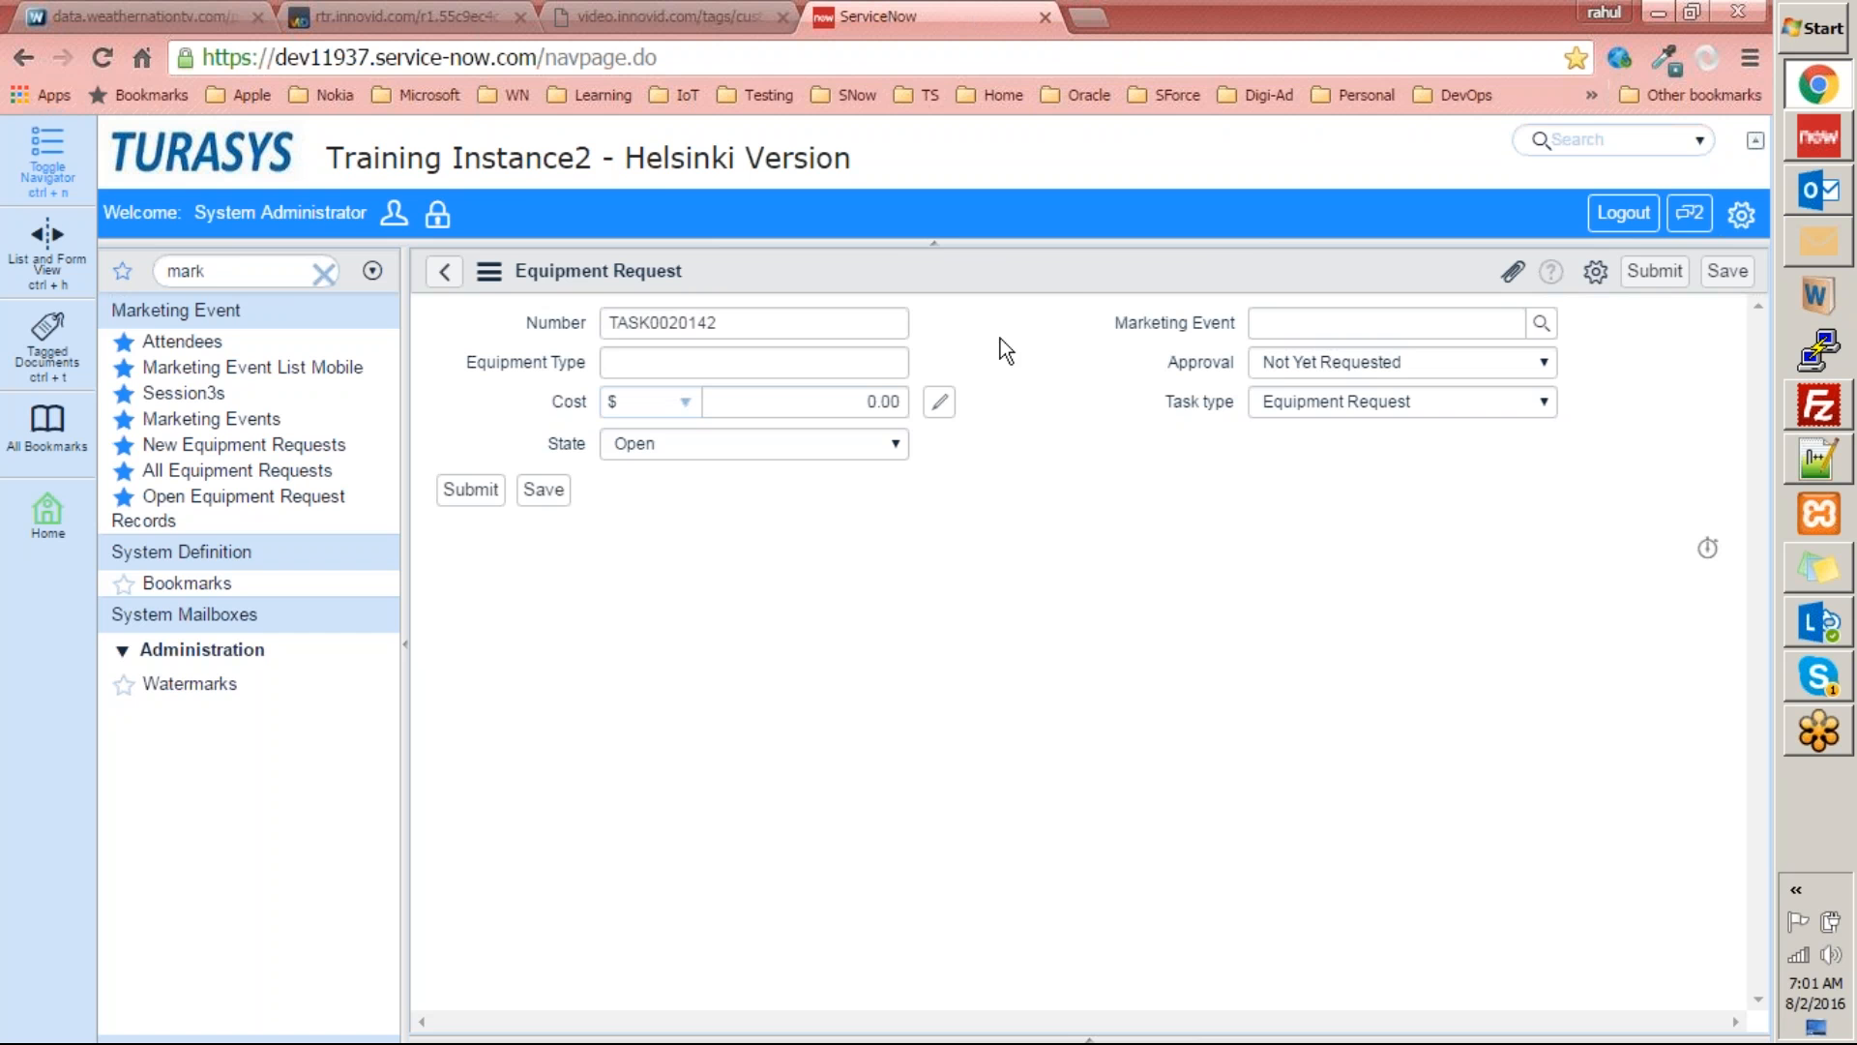
key(alt+Tab)
scroll(890, 627, down, 5)
scroll(889, 631, up, 5)
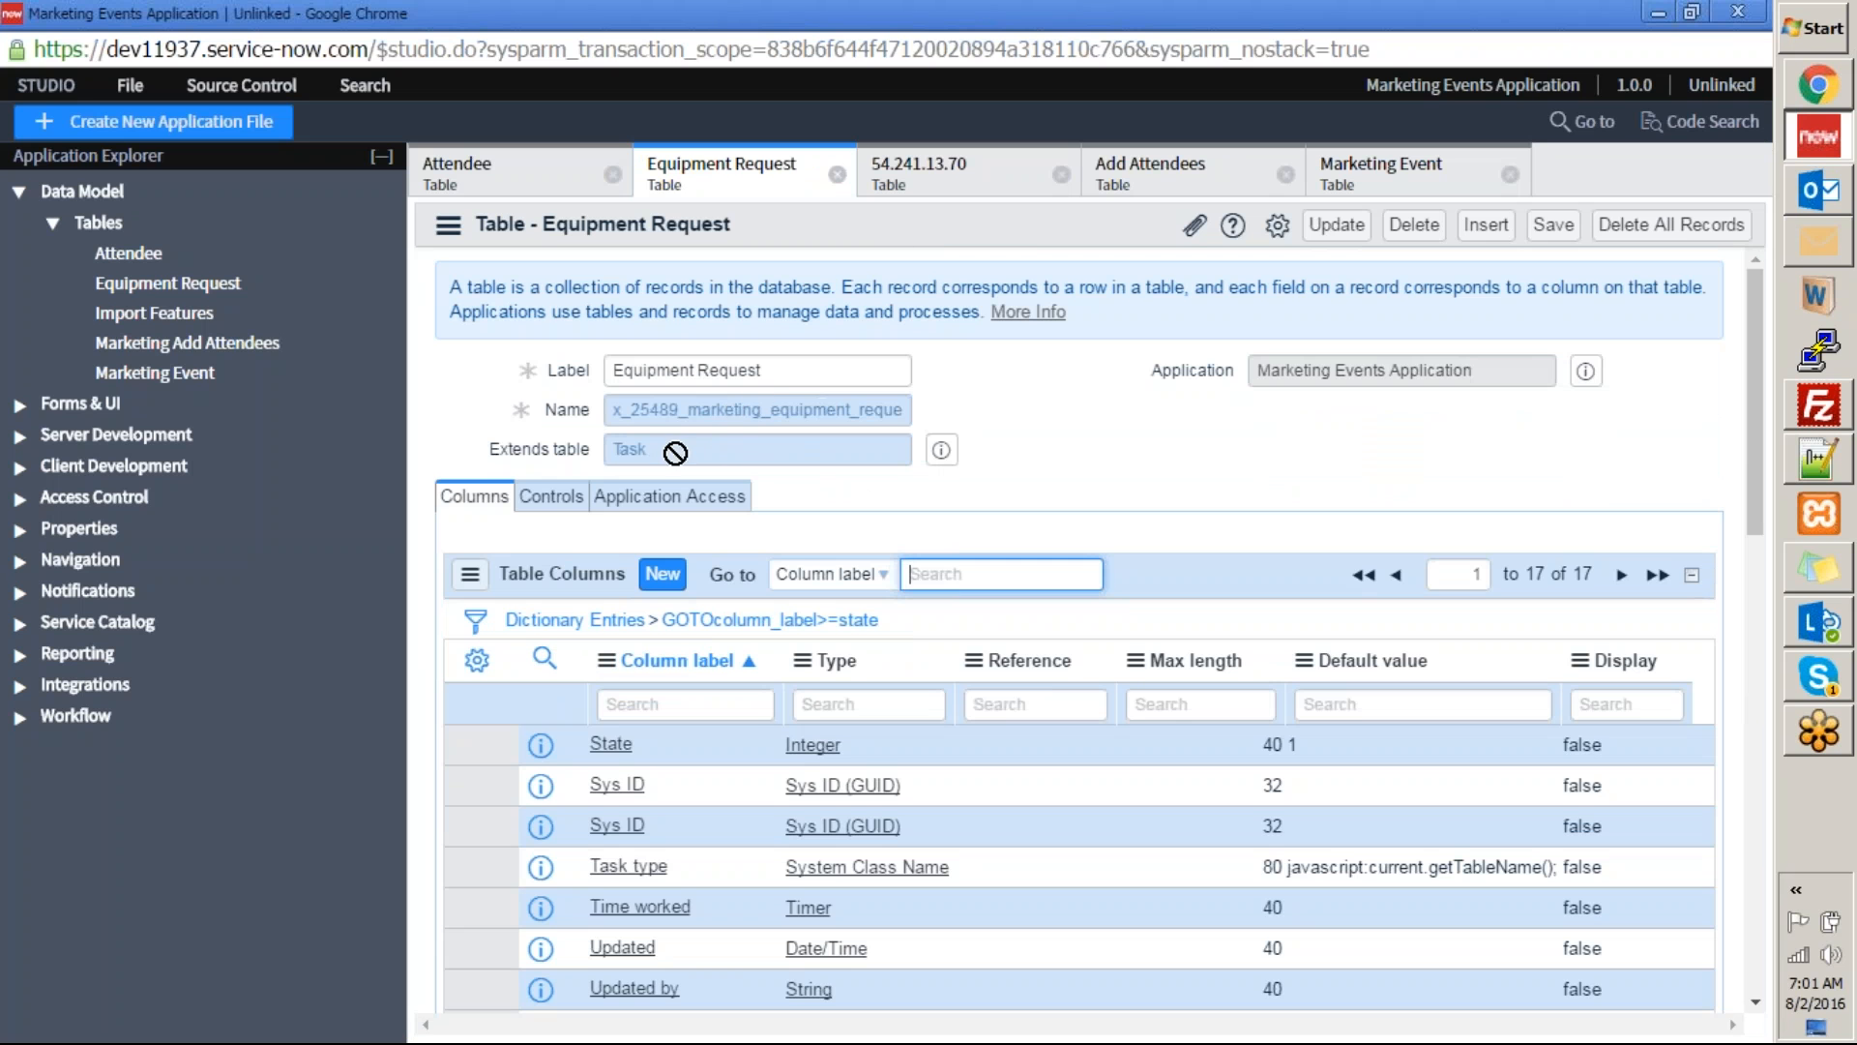
double_click(646, 452)
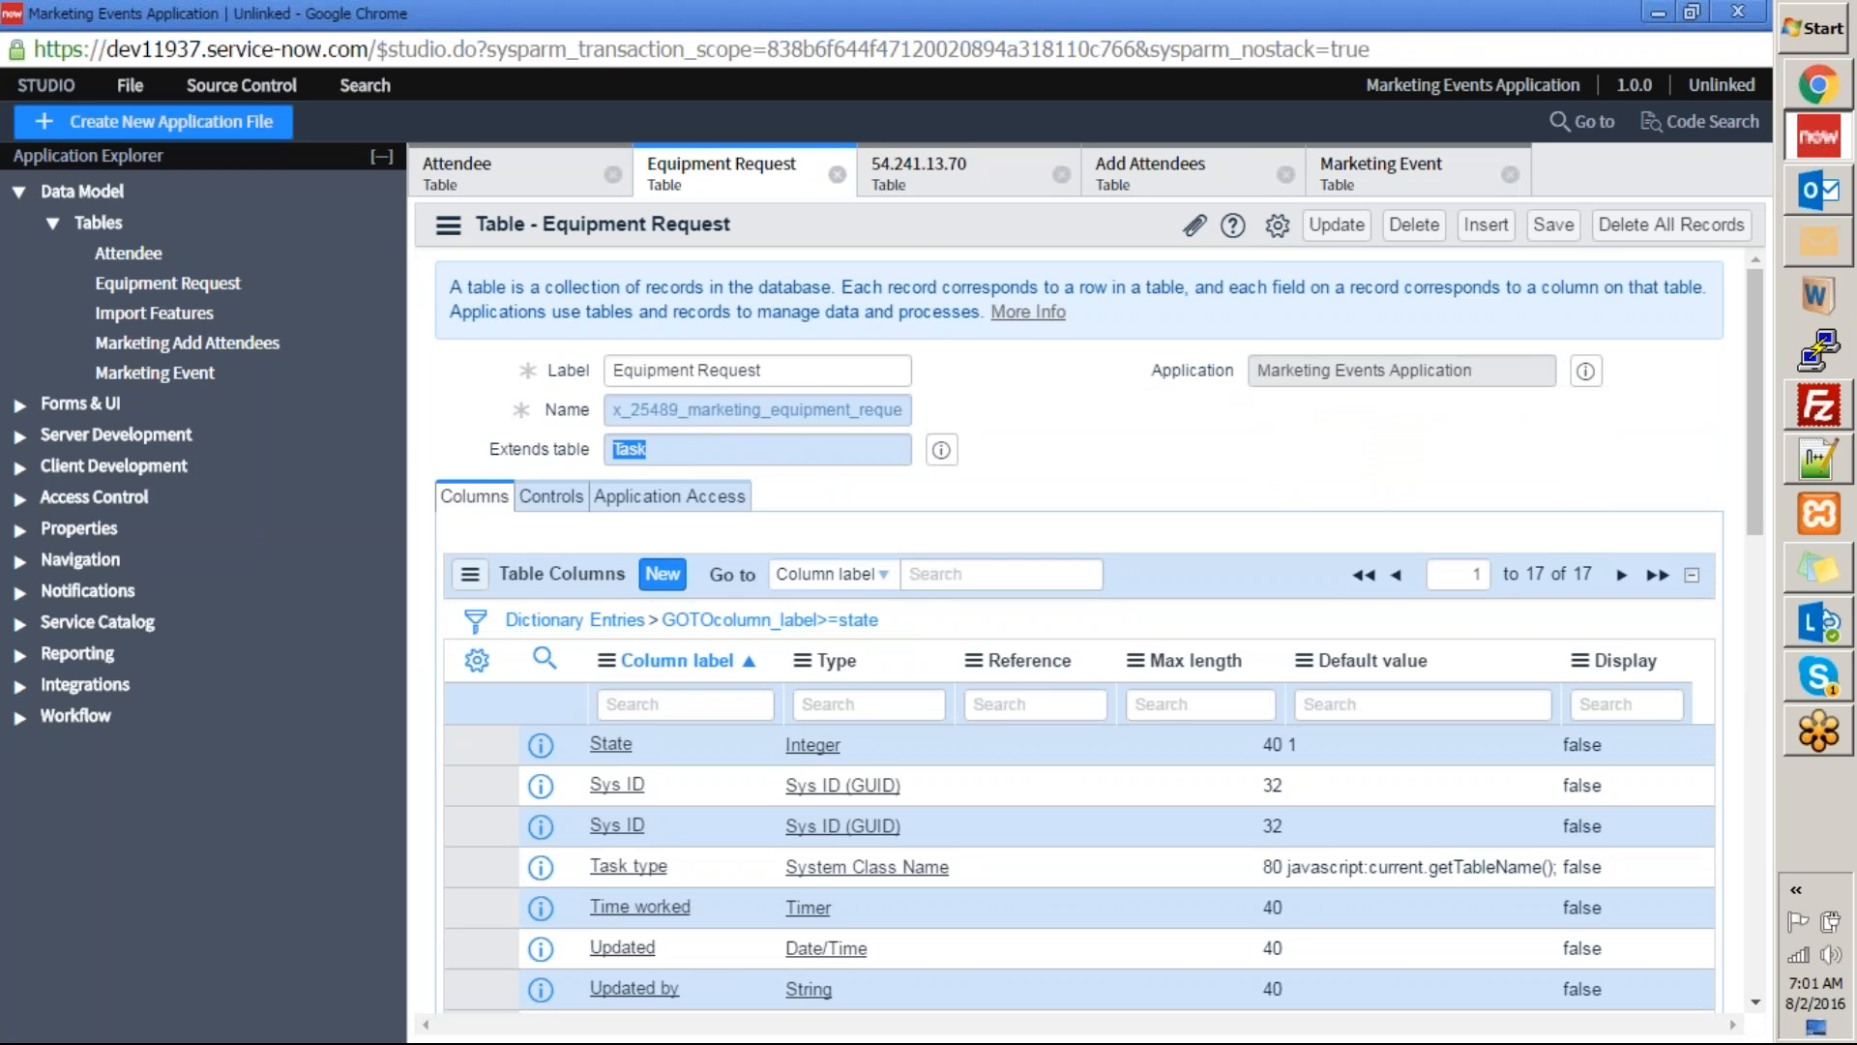
click(1806, 89)
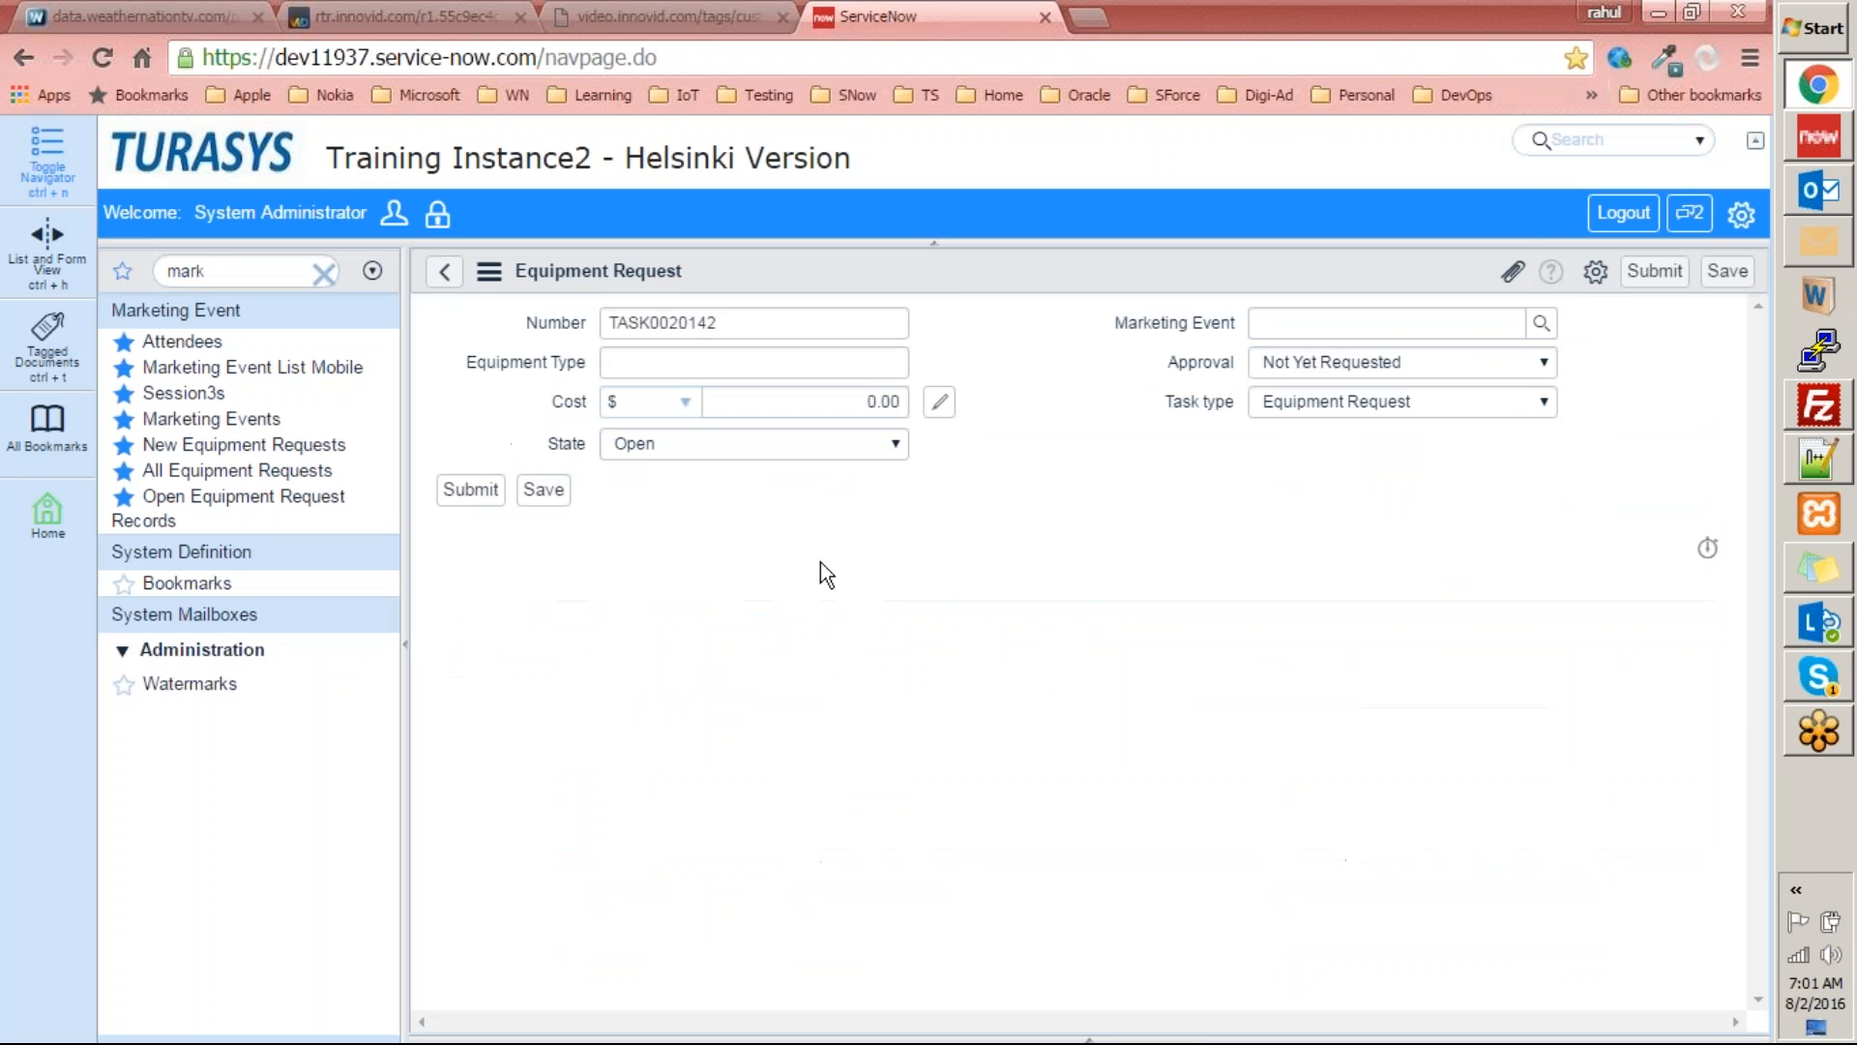
click(1826, 164)
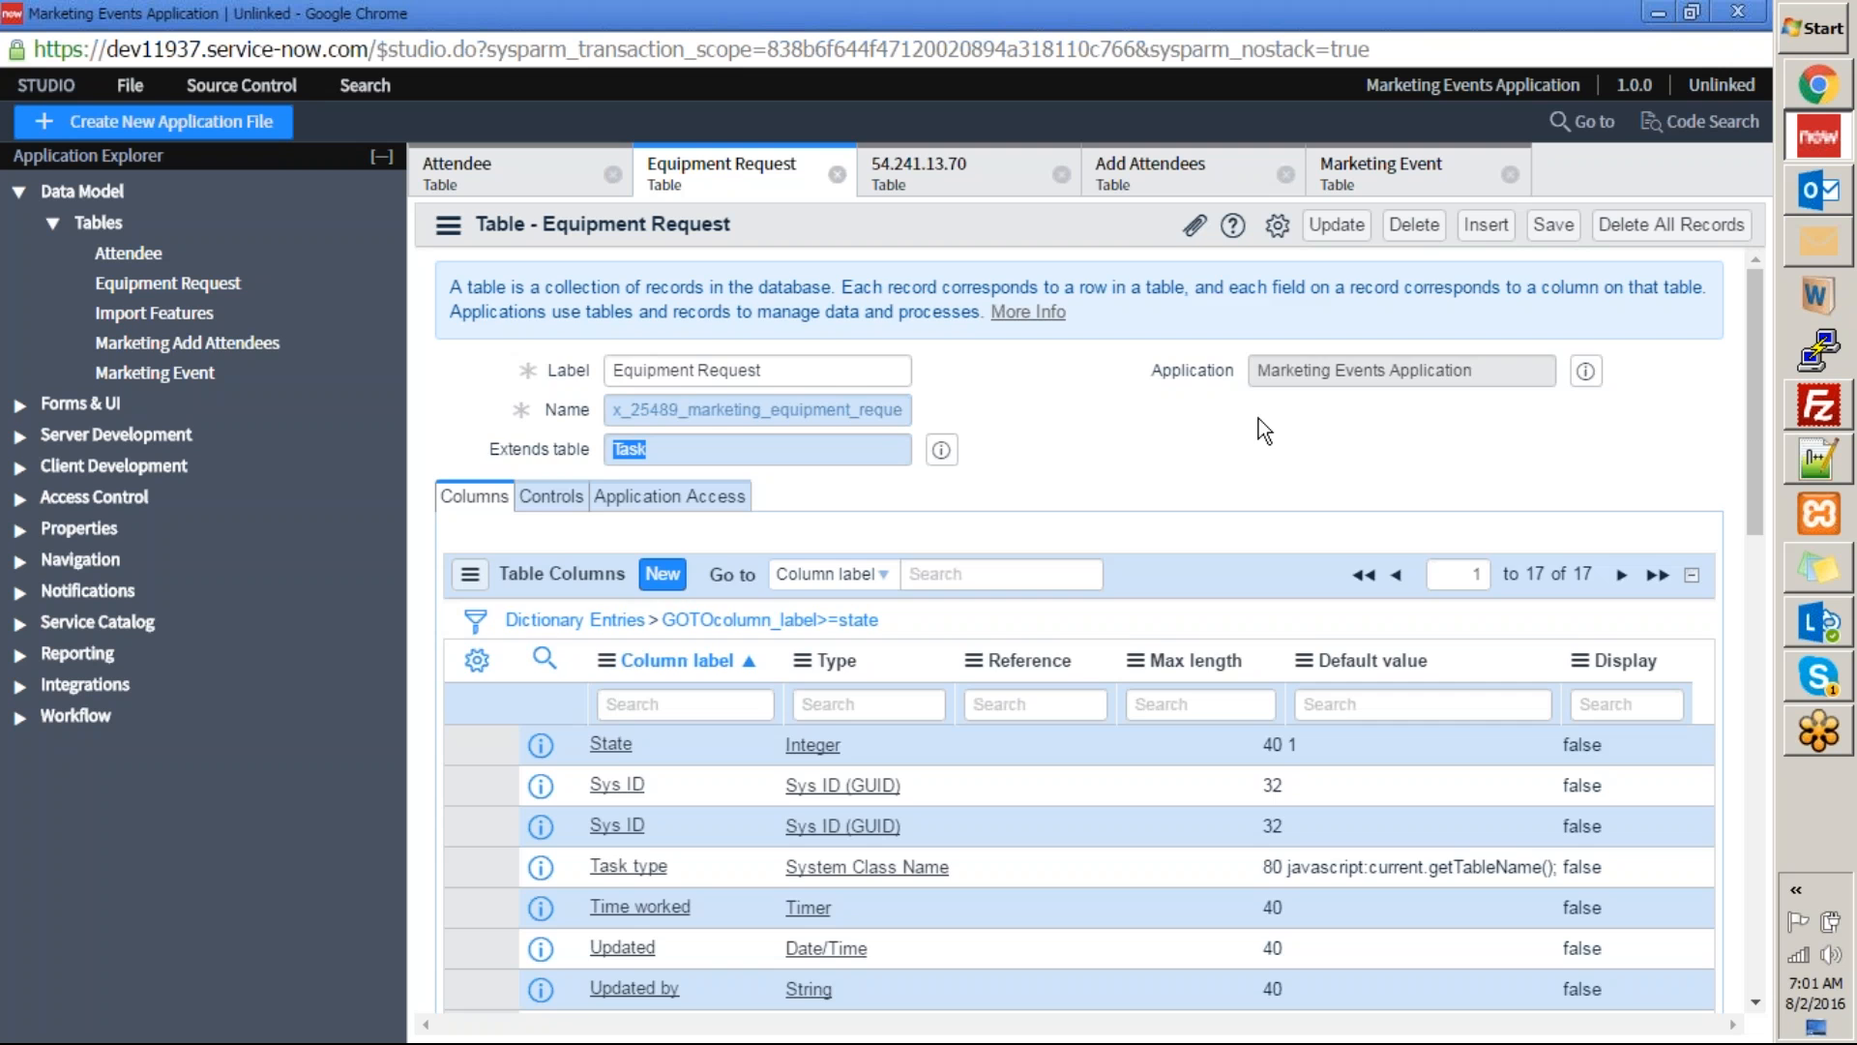
scroll(657, 842, down, 7)
scroll(671, 830, up, 7)
Return to the request form and open its default view in Form Design.
click(1657, 12)
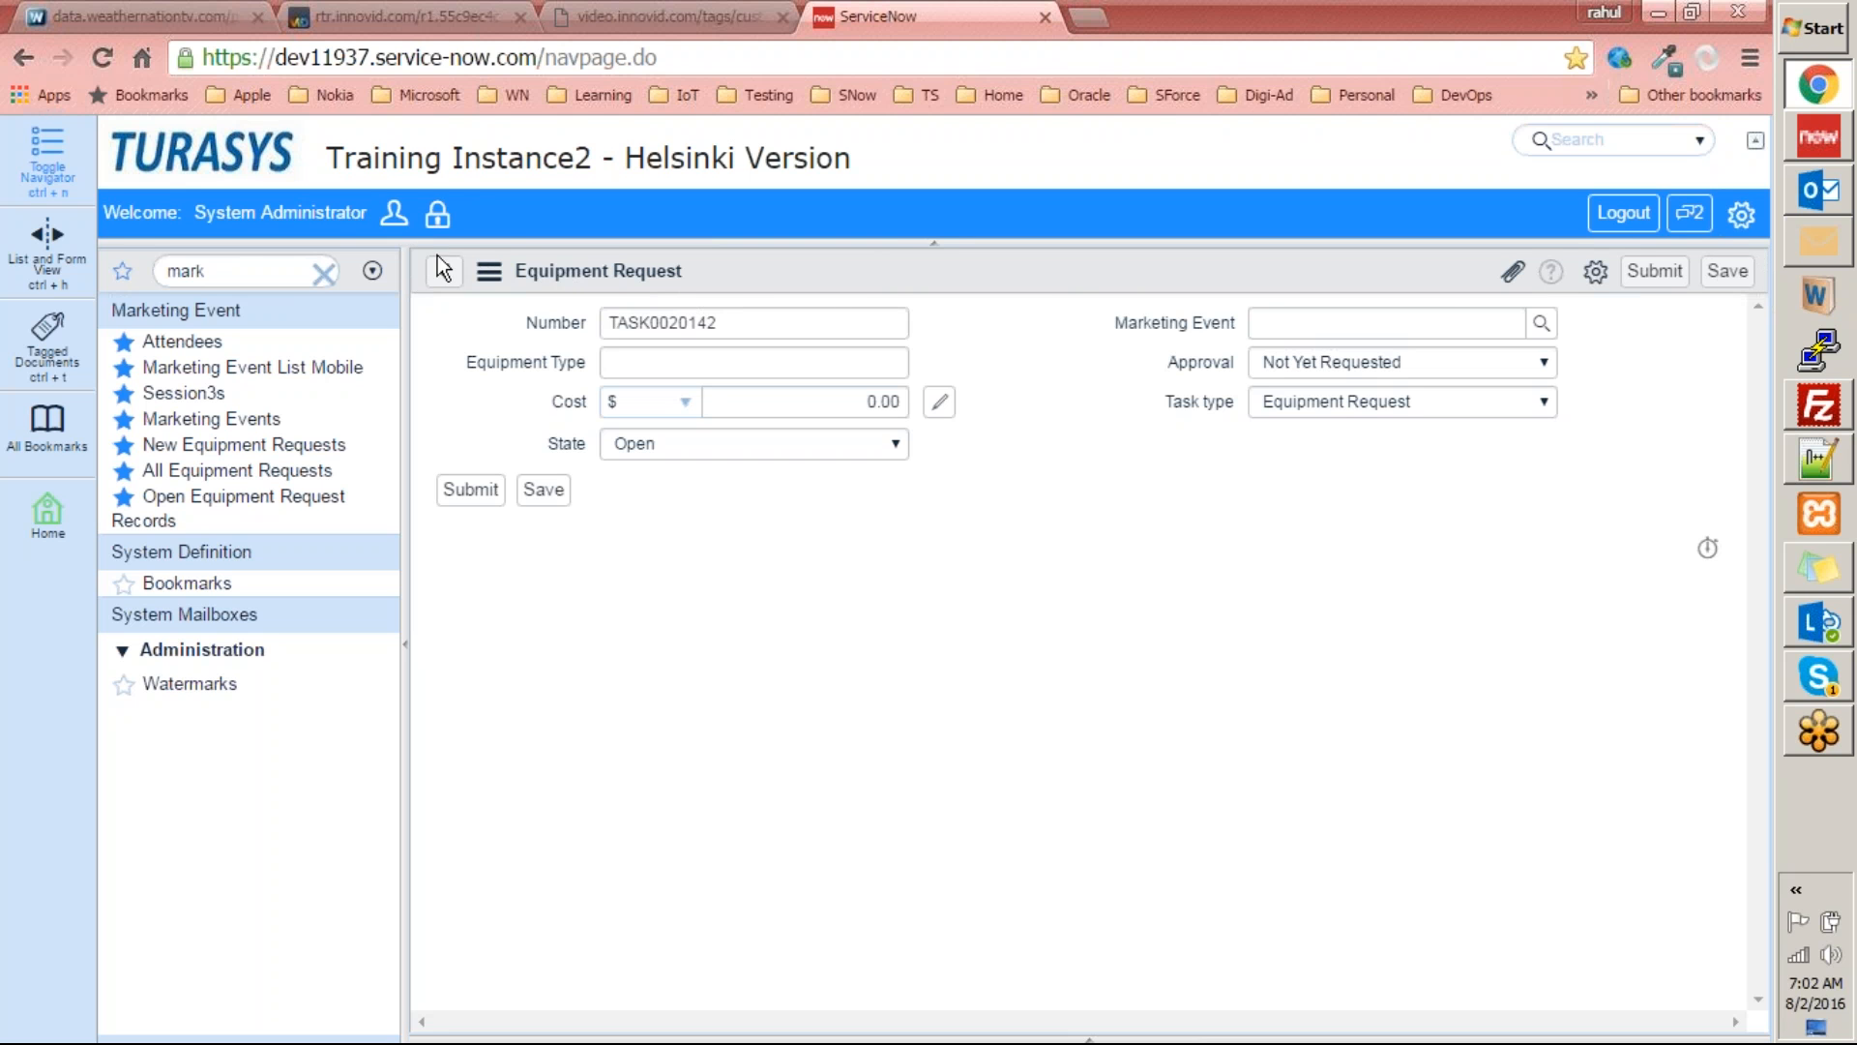
right_click(1075, 275)
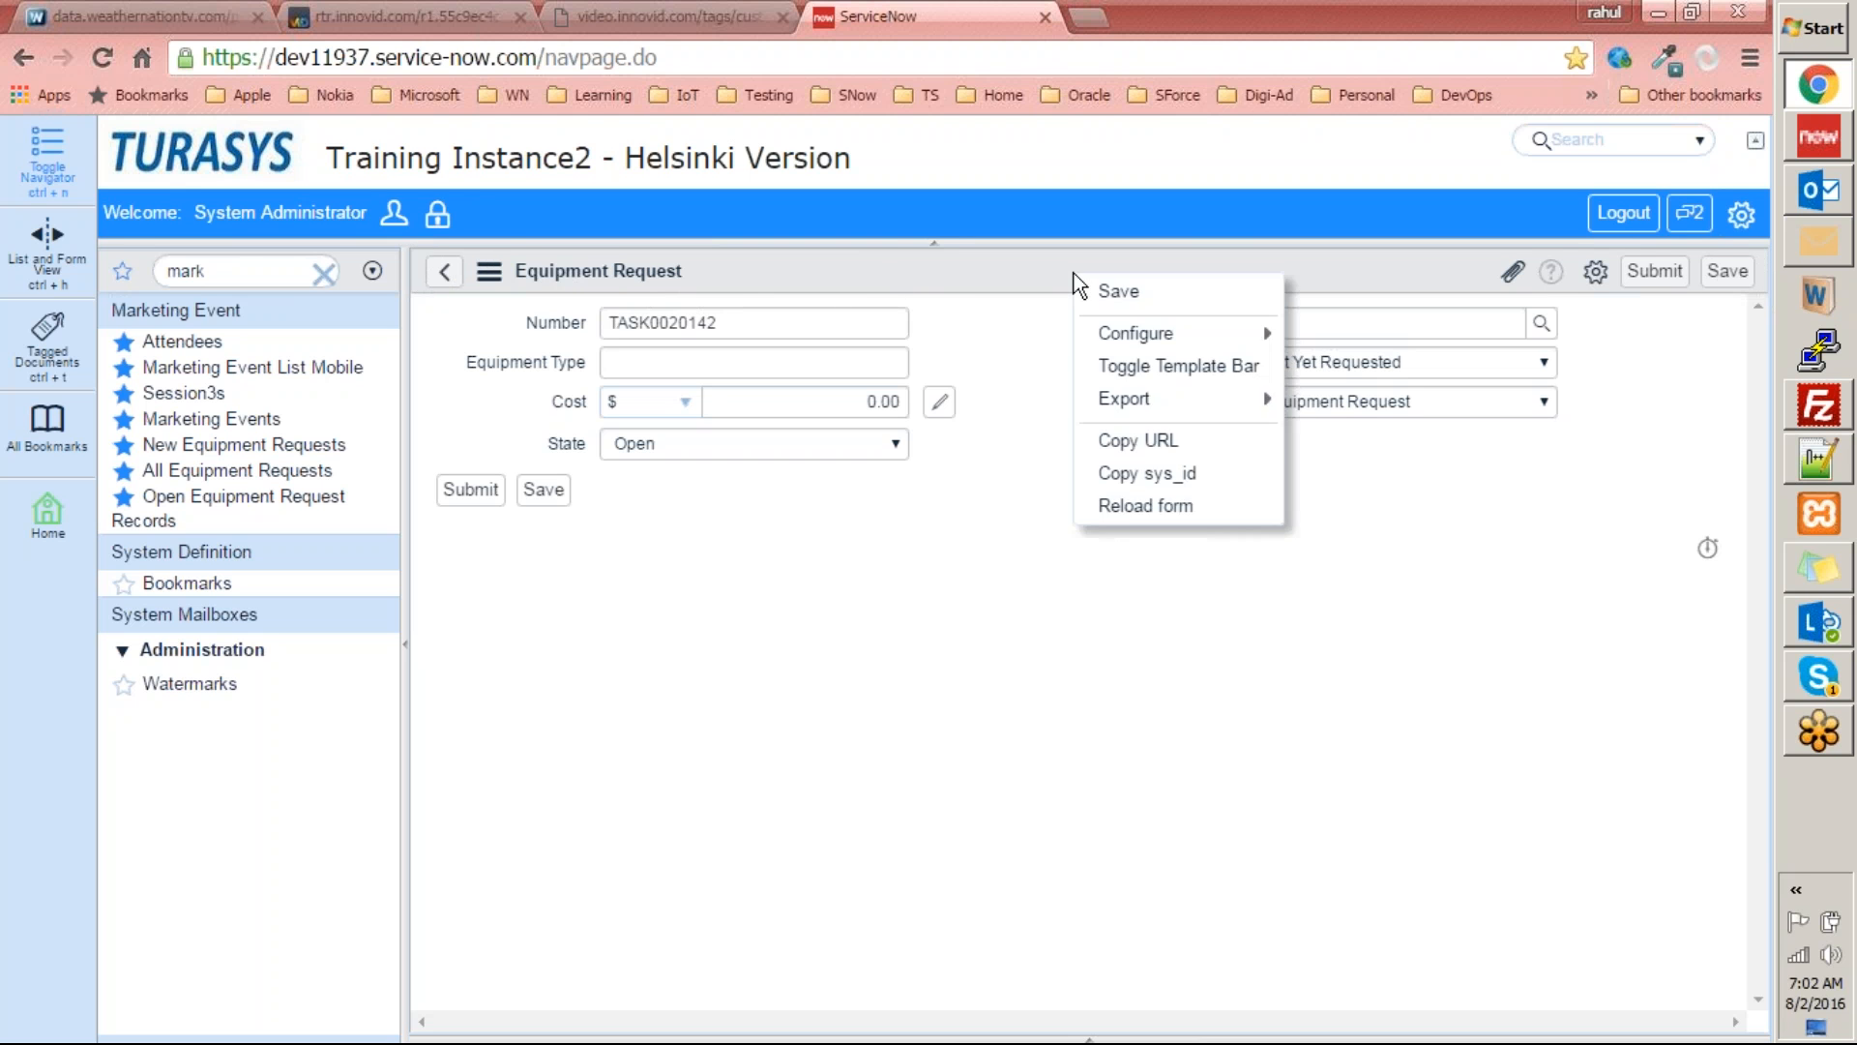
mouse_move(1093, 325)
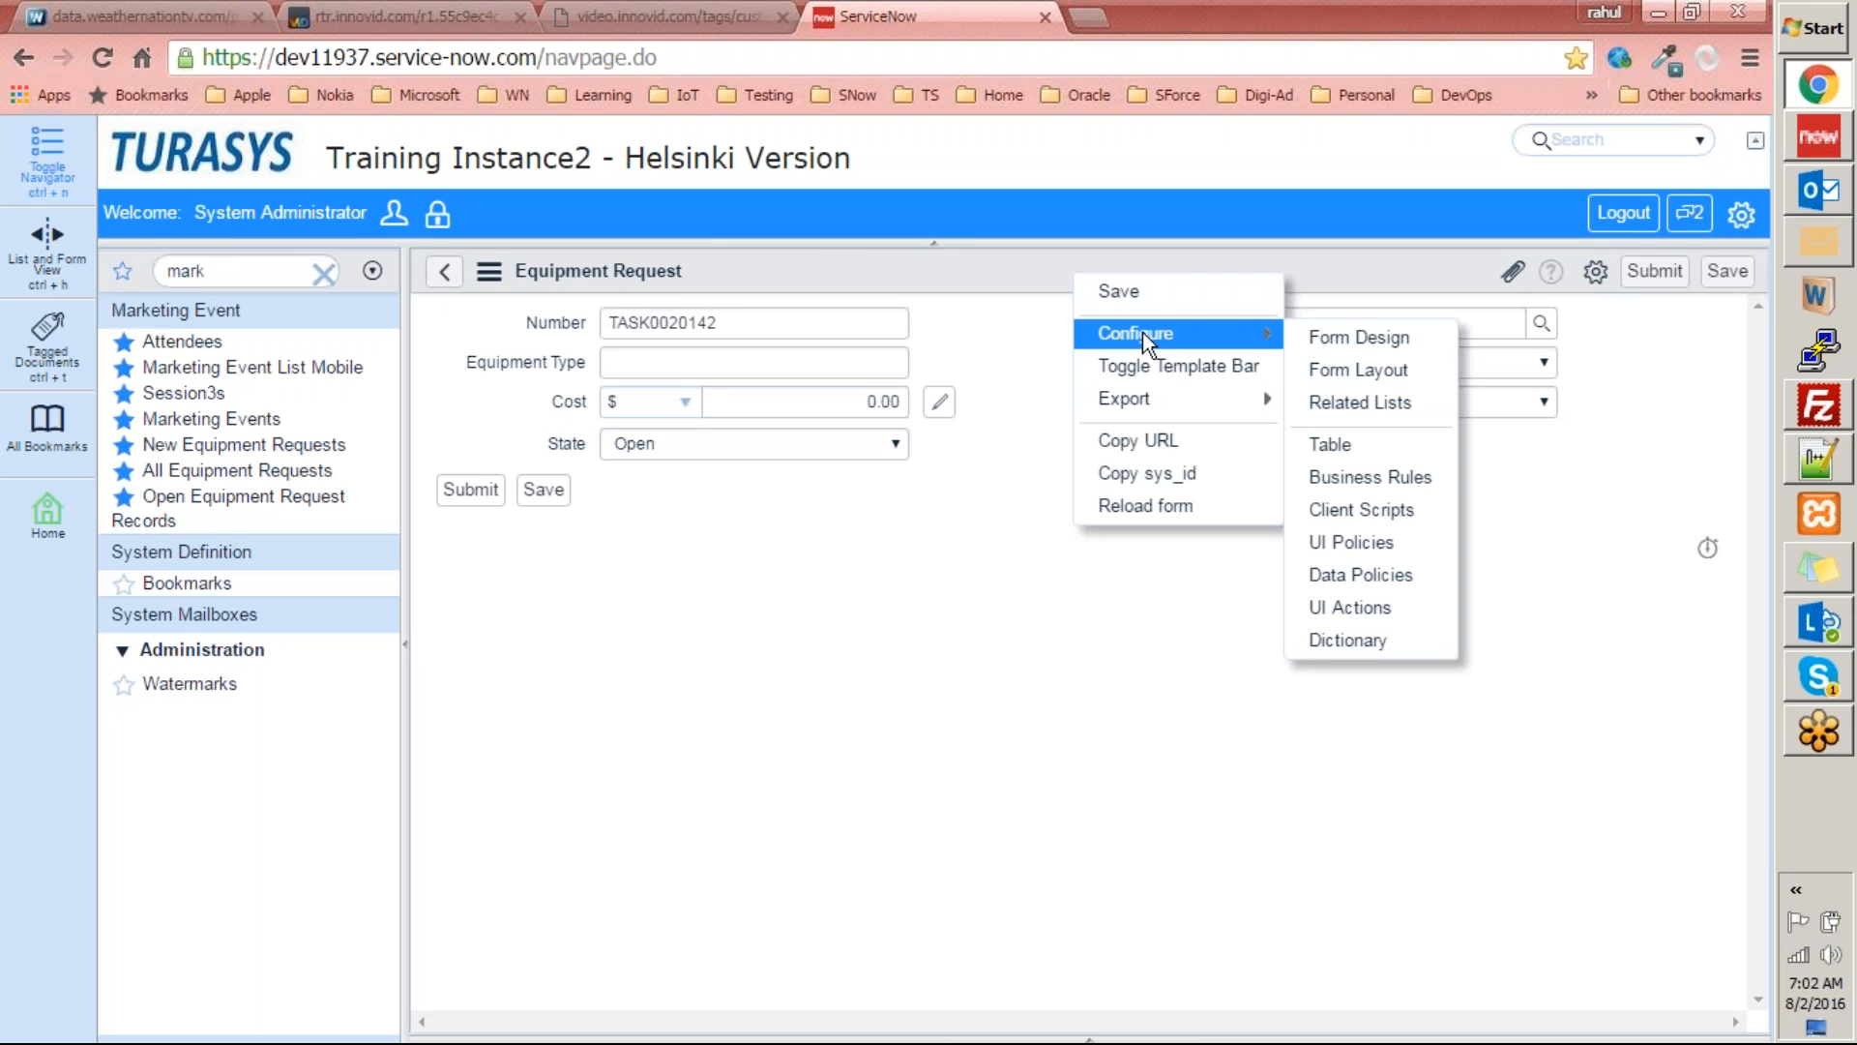
click(1339, 337)
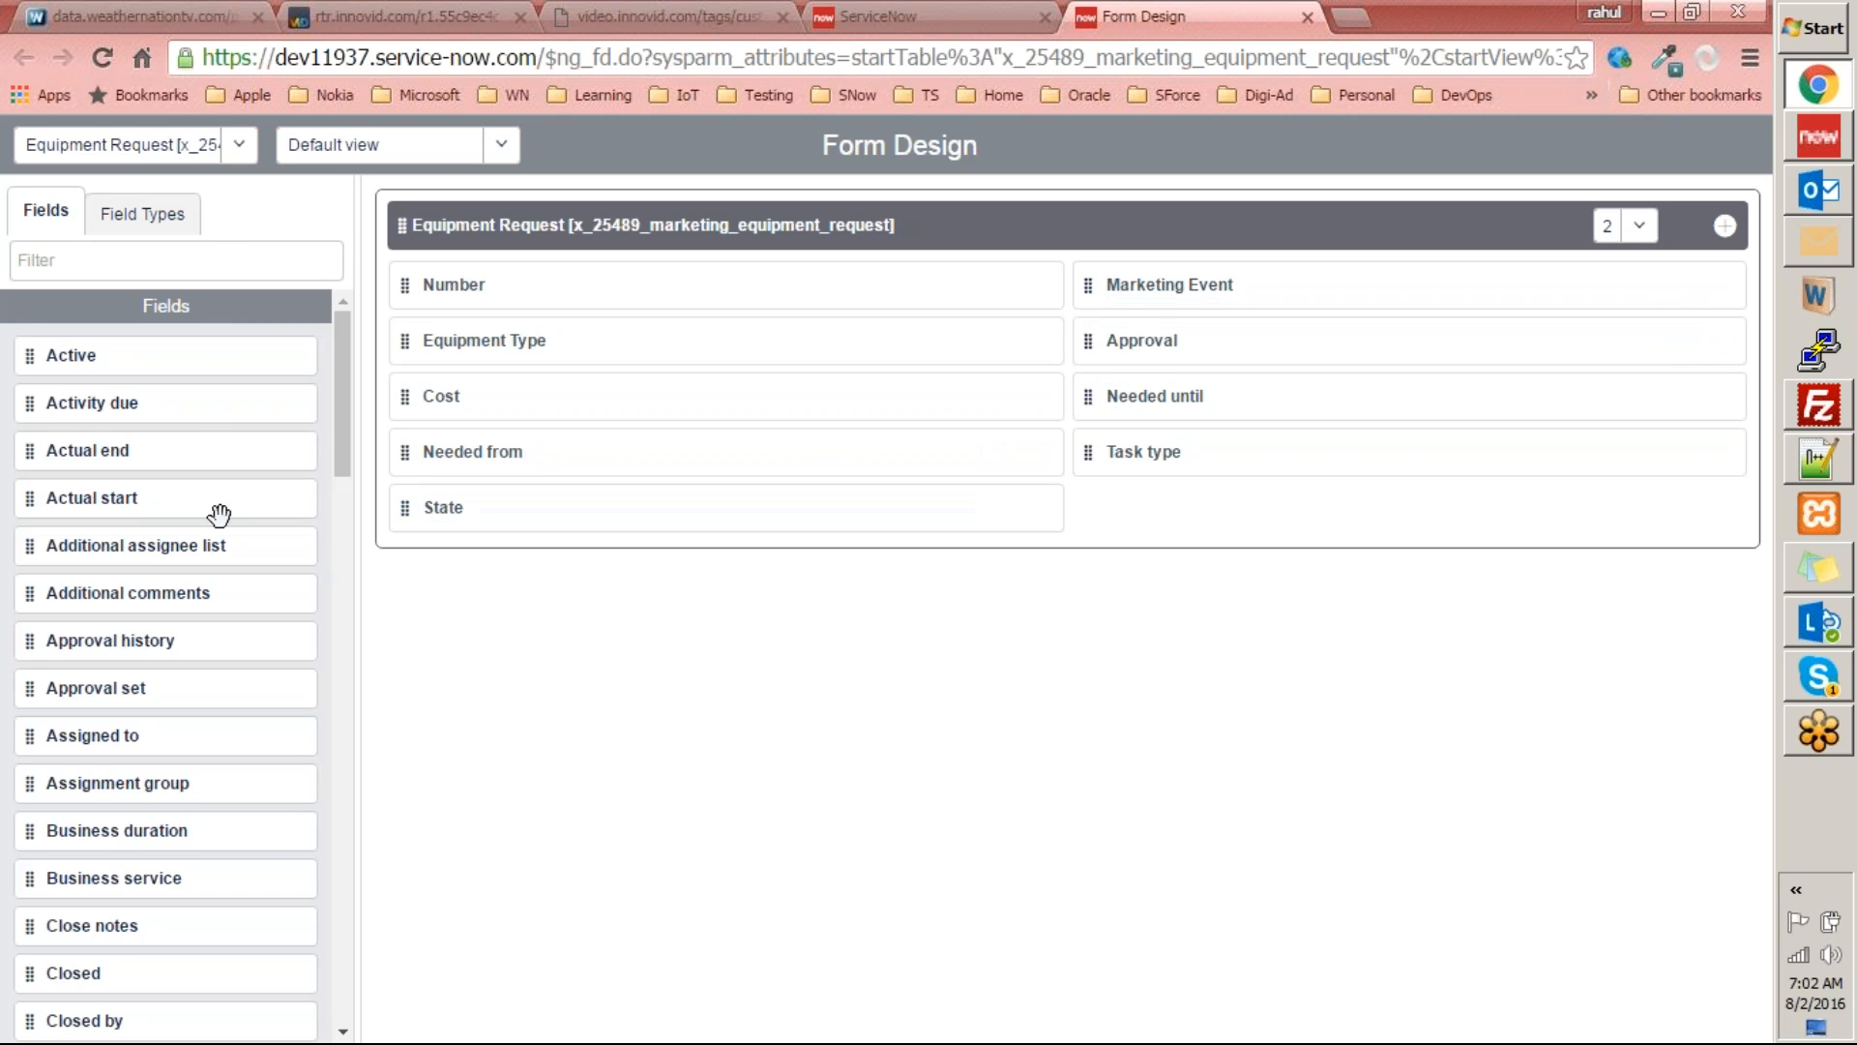
Add the Additional comments field below Task type in the form layout, save it, and reload the request form.
drag(339, 422, 372, 346)
drag(30, 596, 1095, 536)
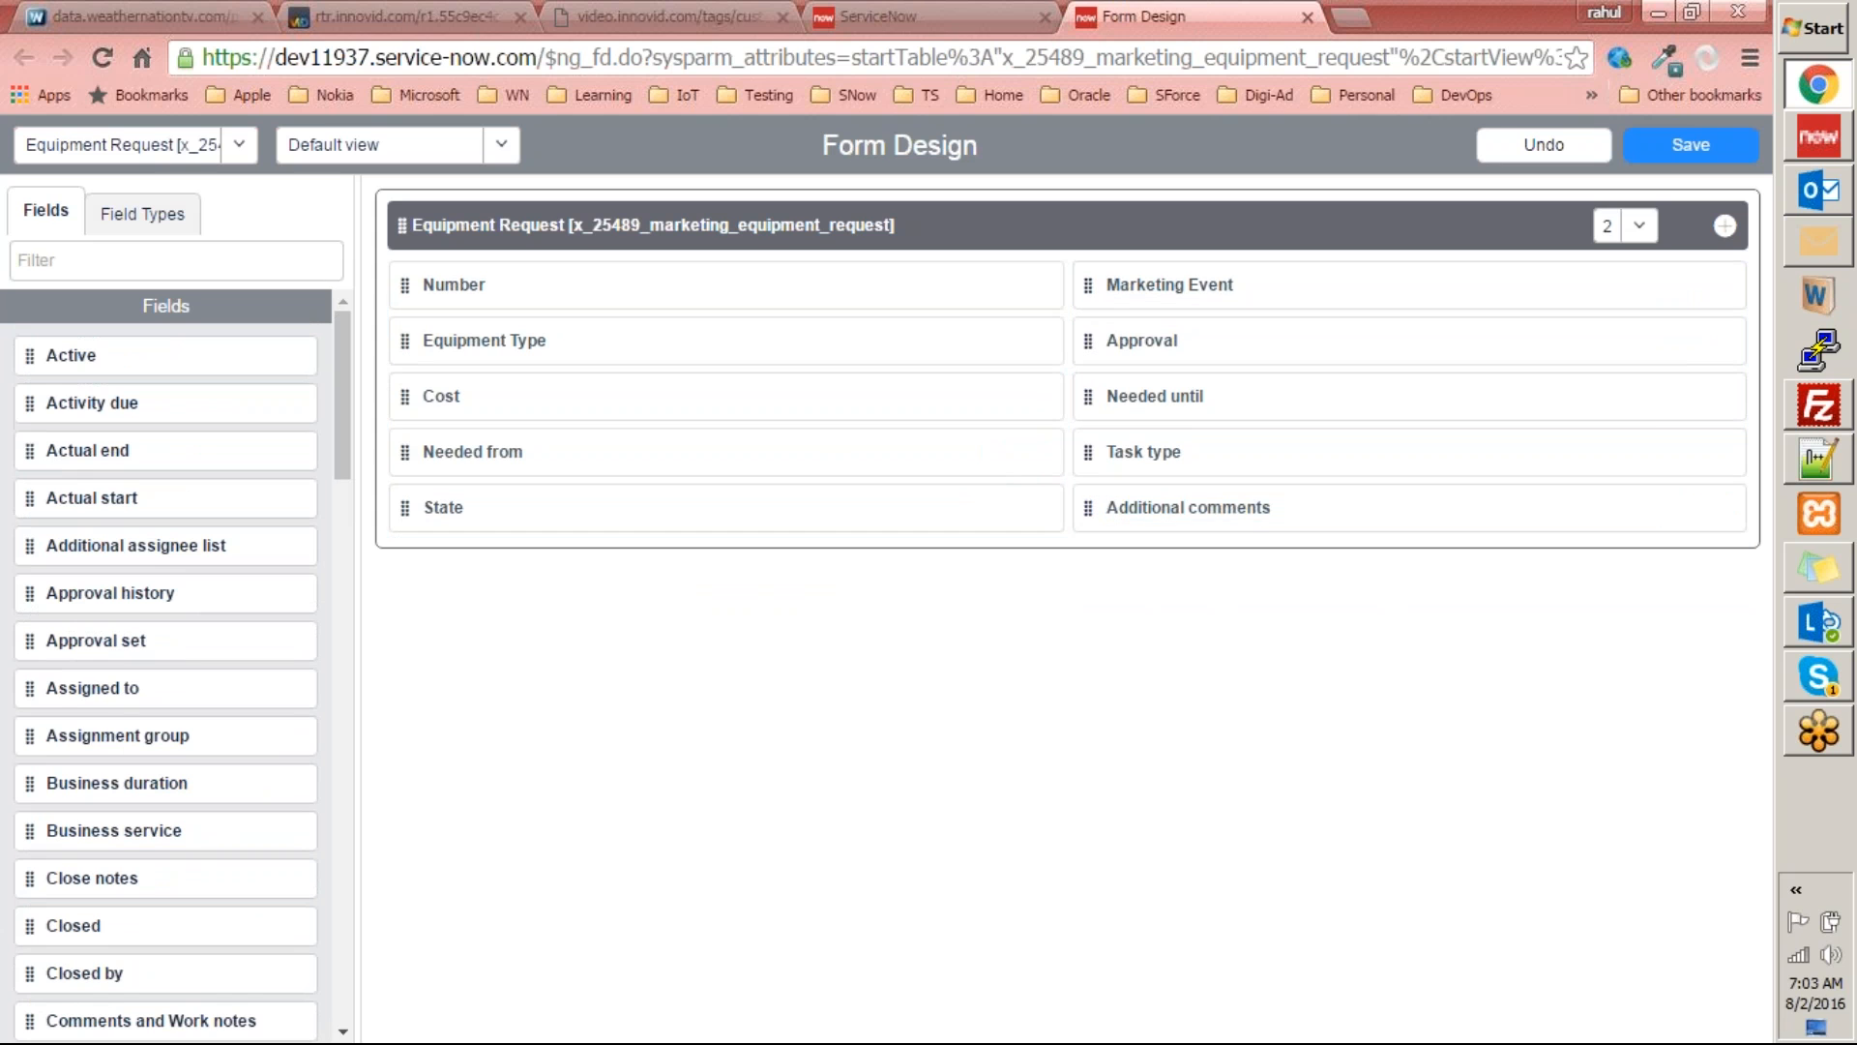
click(1691, 145)
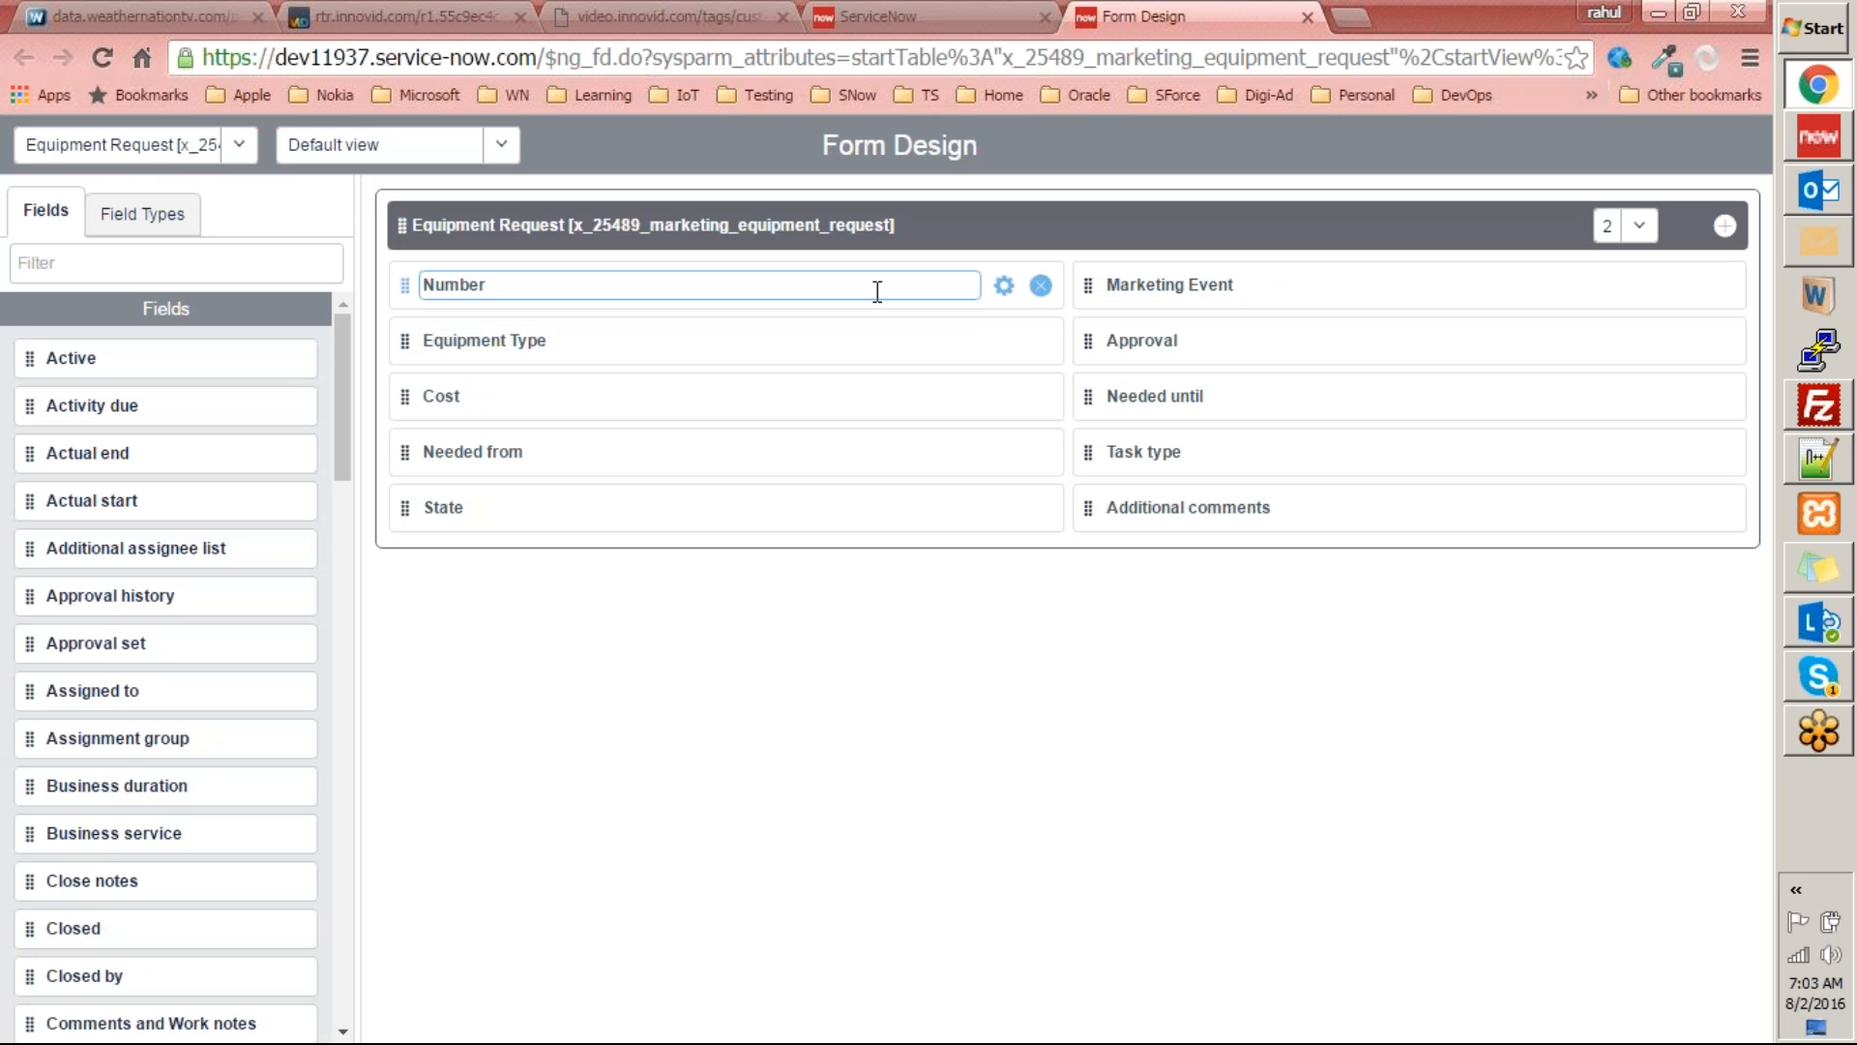
key(ctrl+shift+Tab)
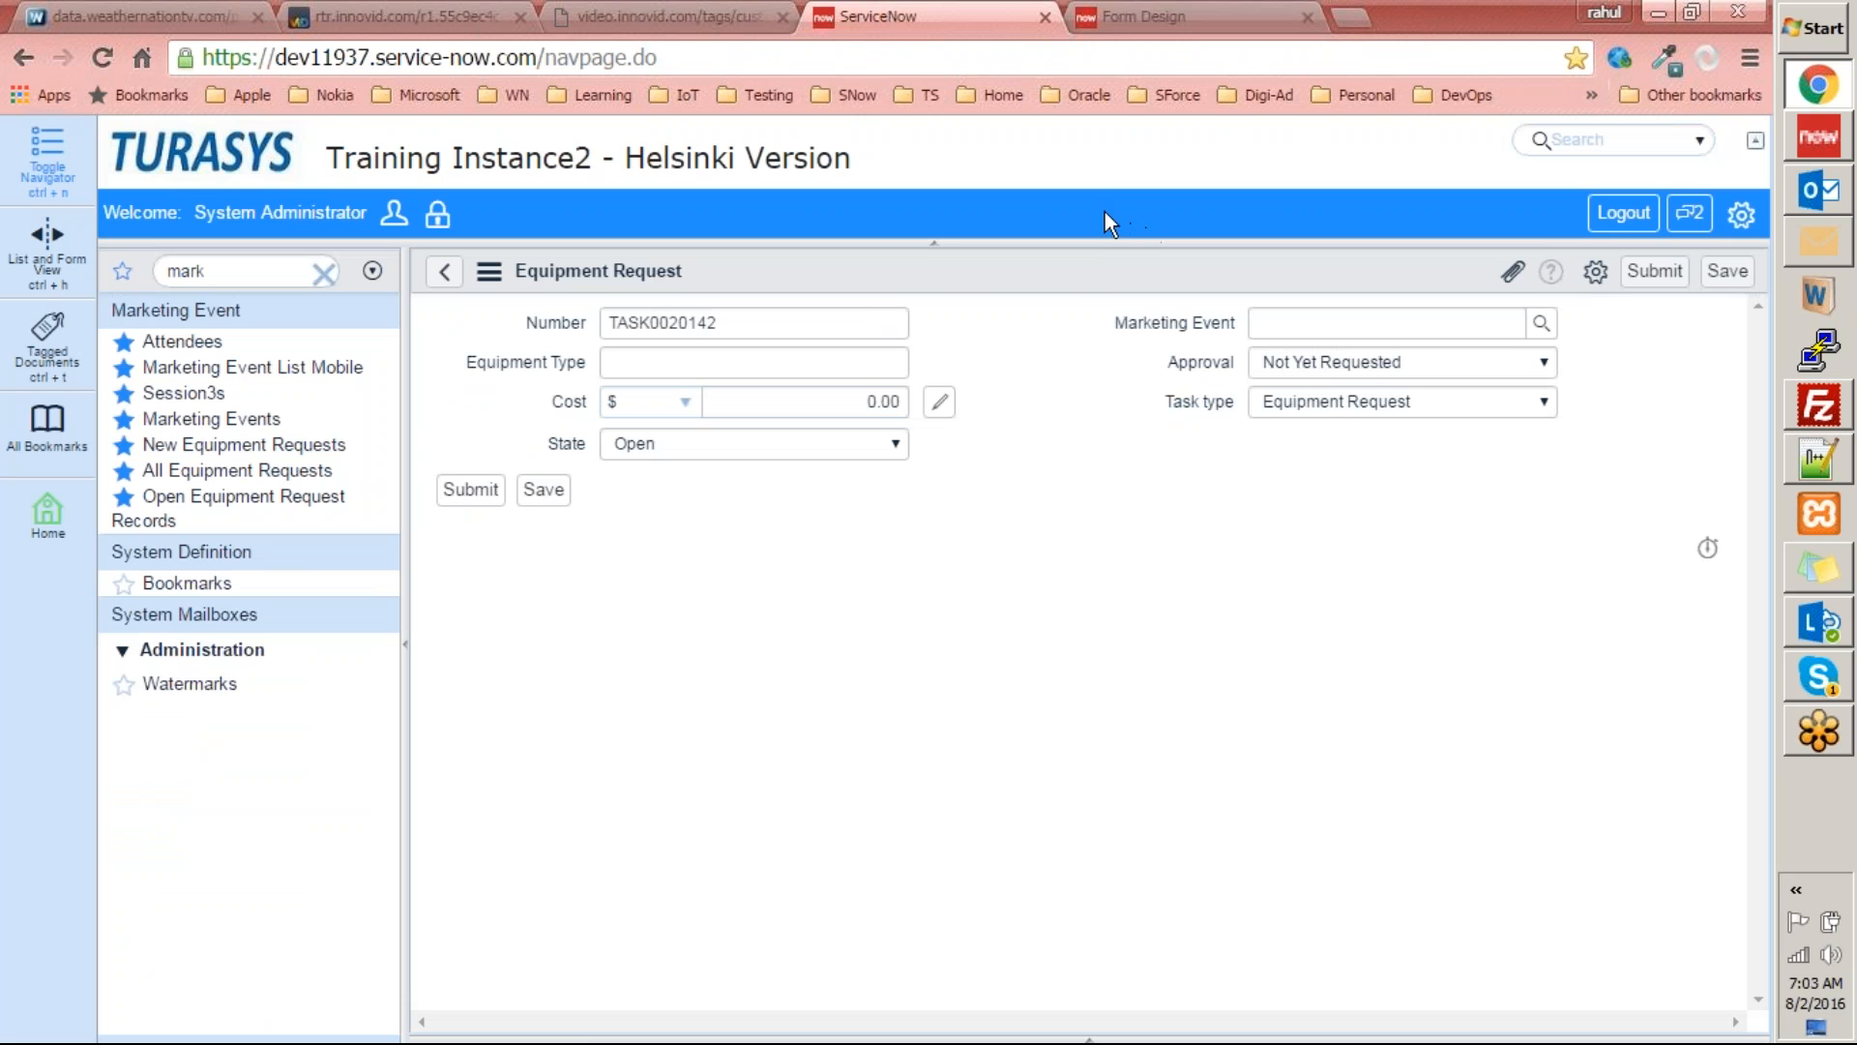
right_click(1087, 250)
click(1145, 484)
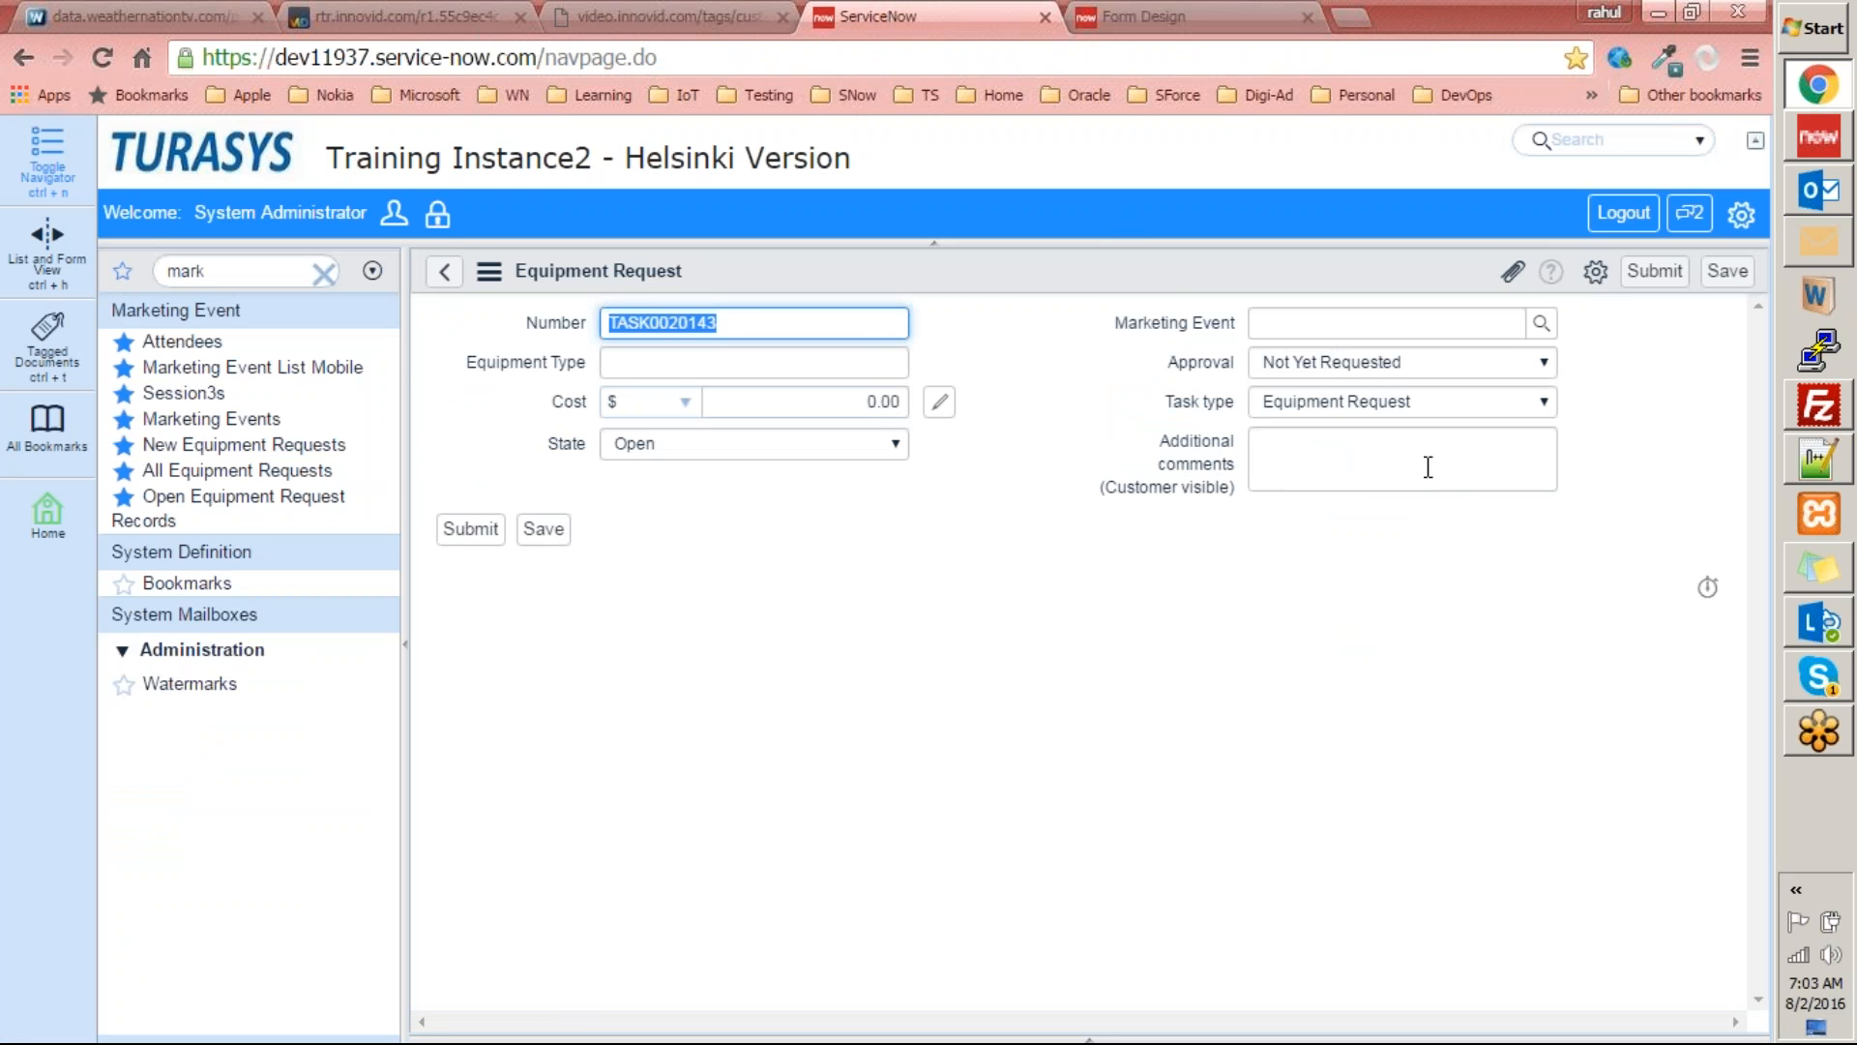
Remove the Additional comments field from the form layout, save it, and reload the request form.
key(ctrl+Tab)
click(1726, 507)
click(1699, 144)
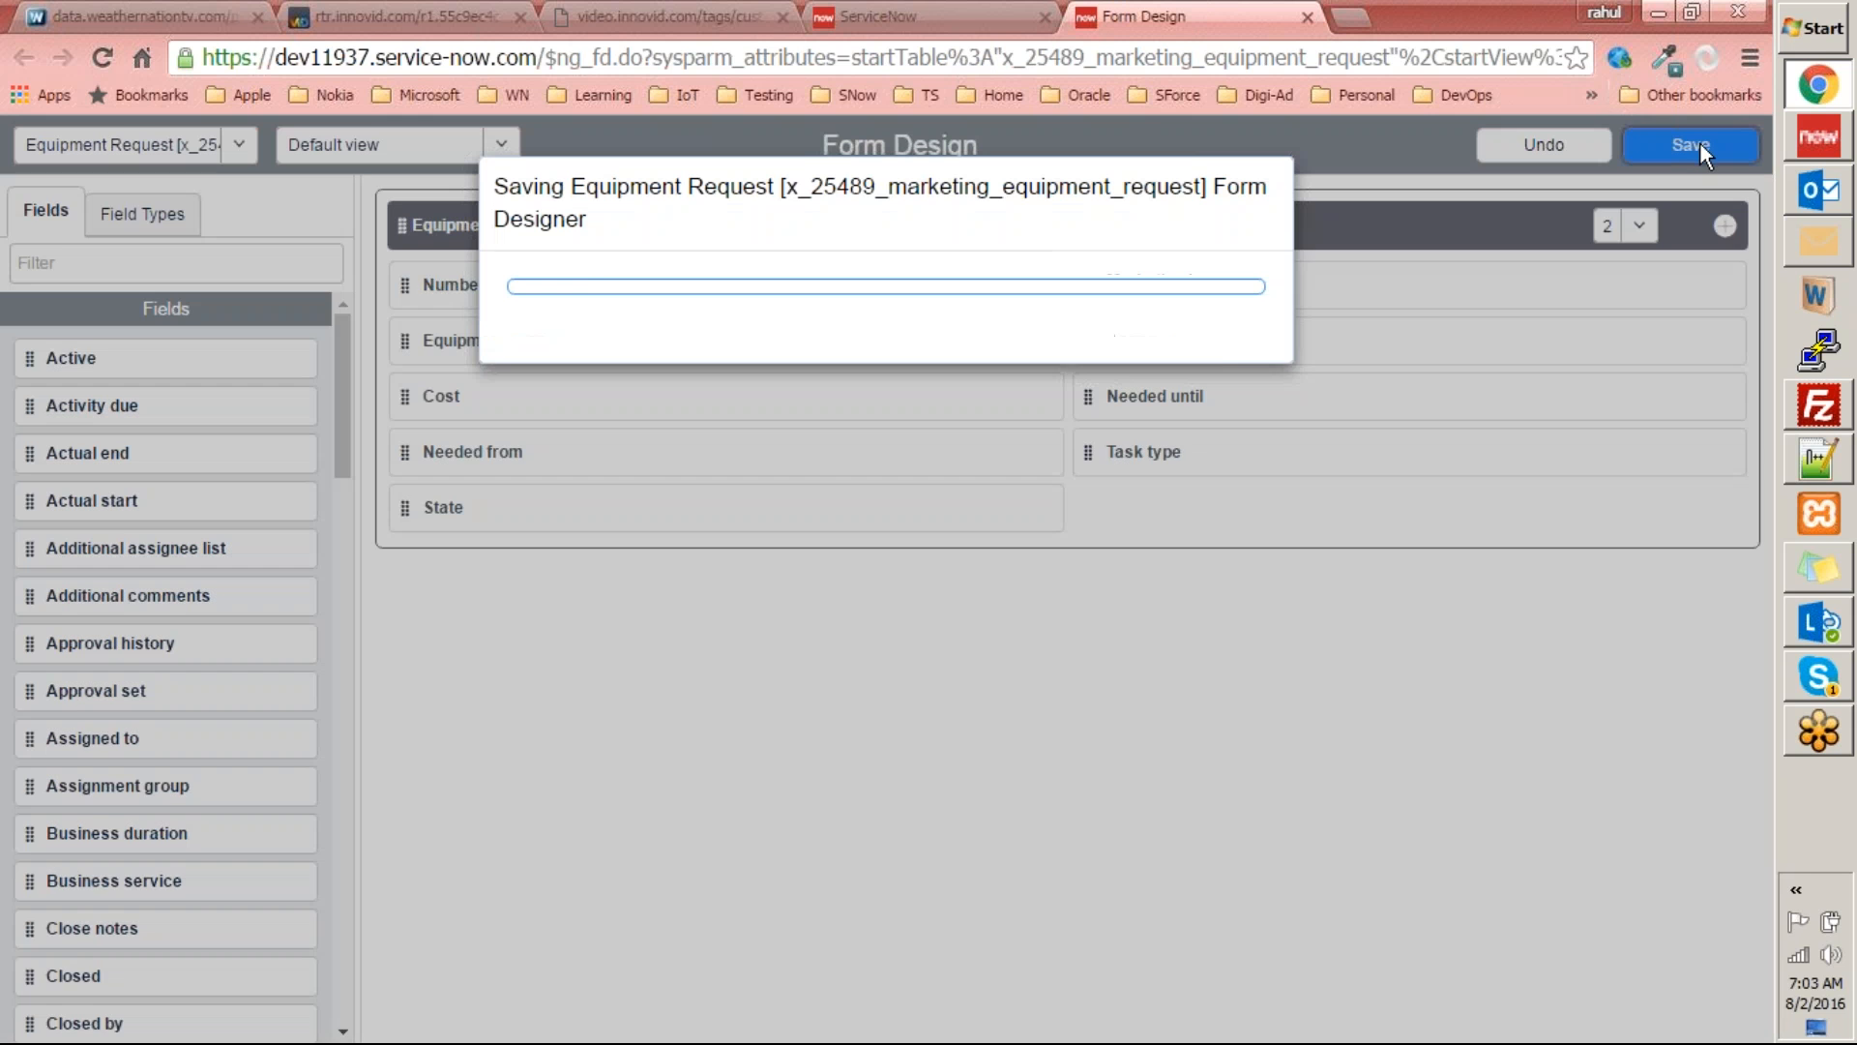
key(ctrl+shift+Tab)
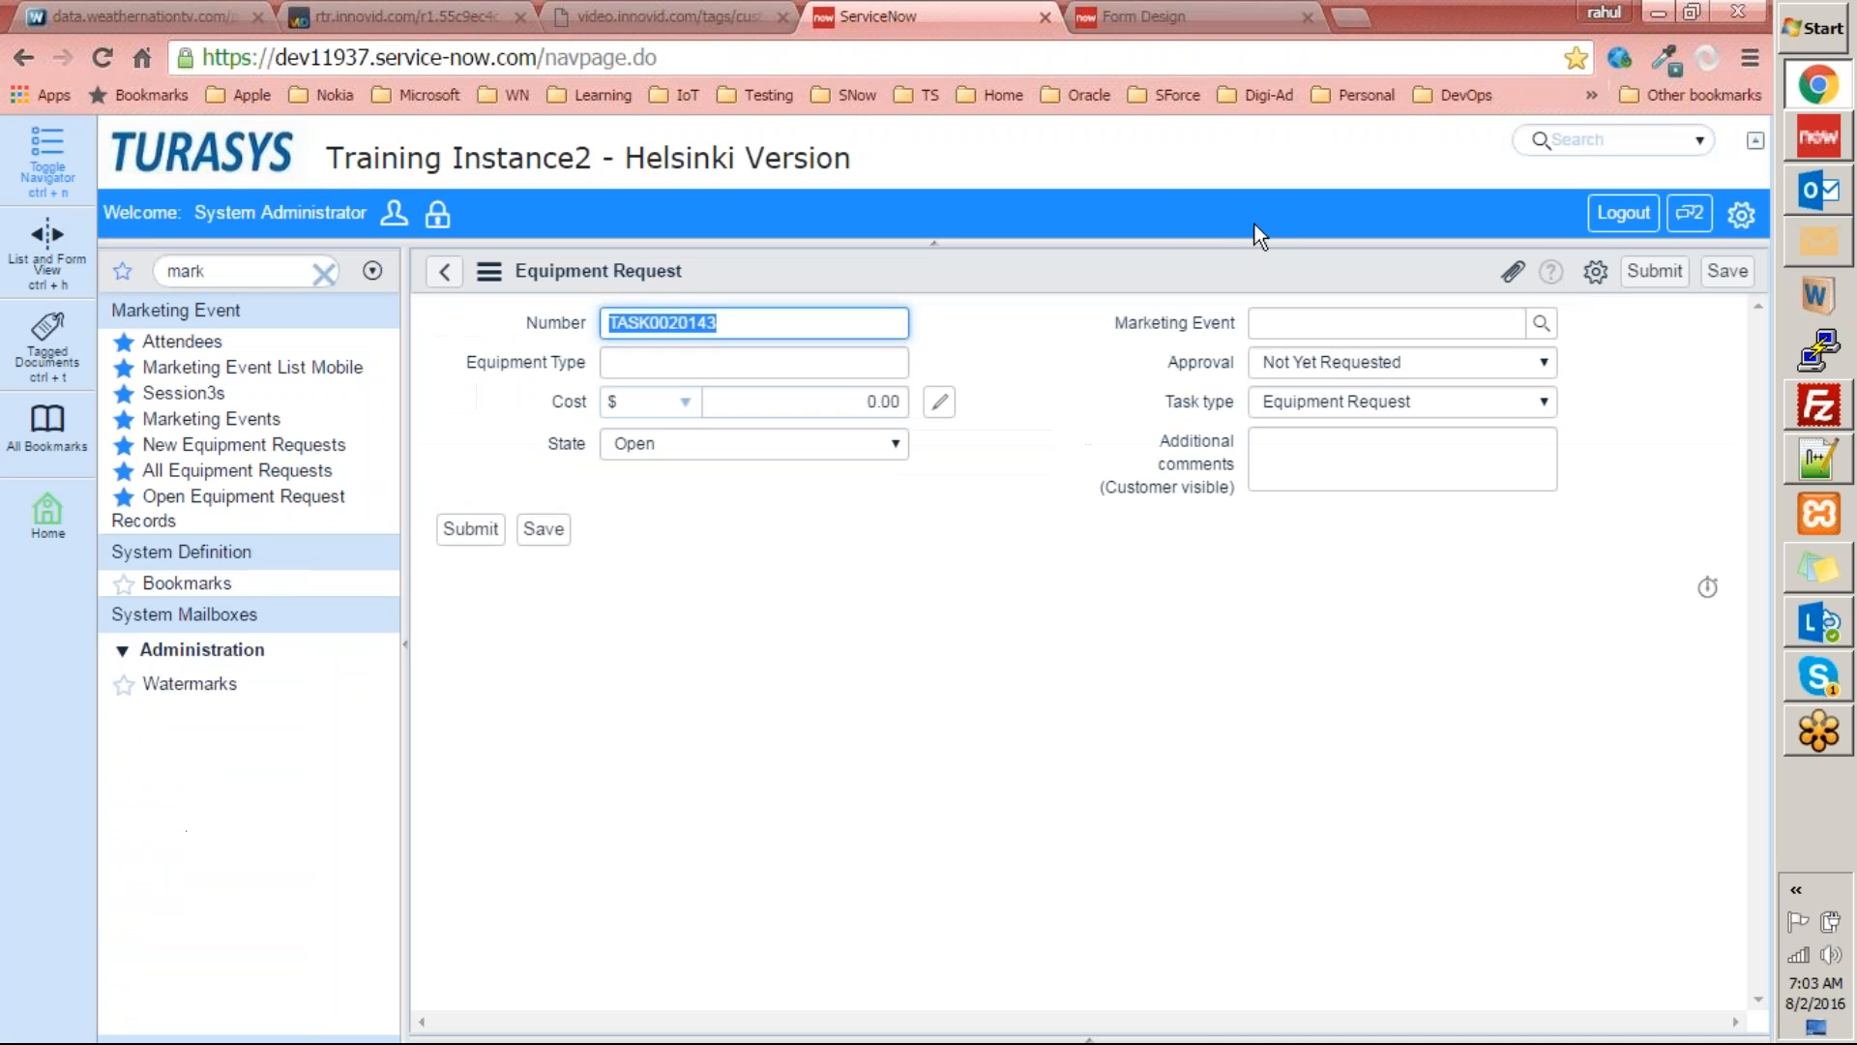
right_click(1179, 264)
click(1218, 500)
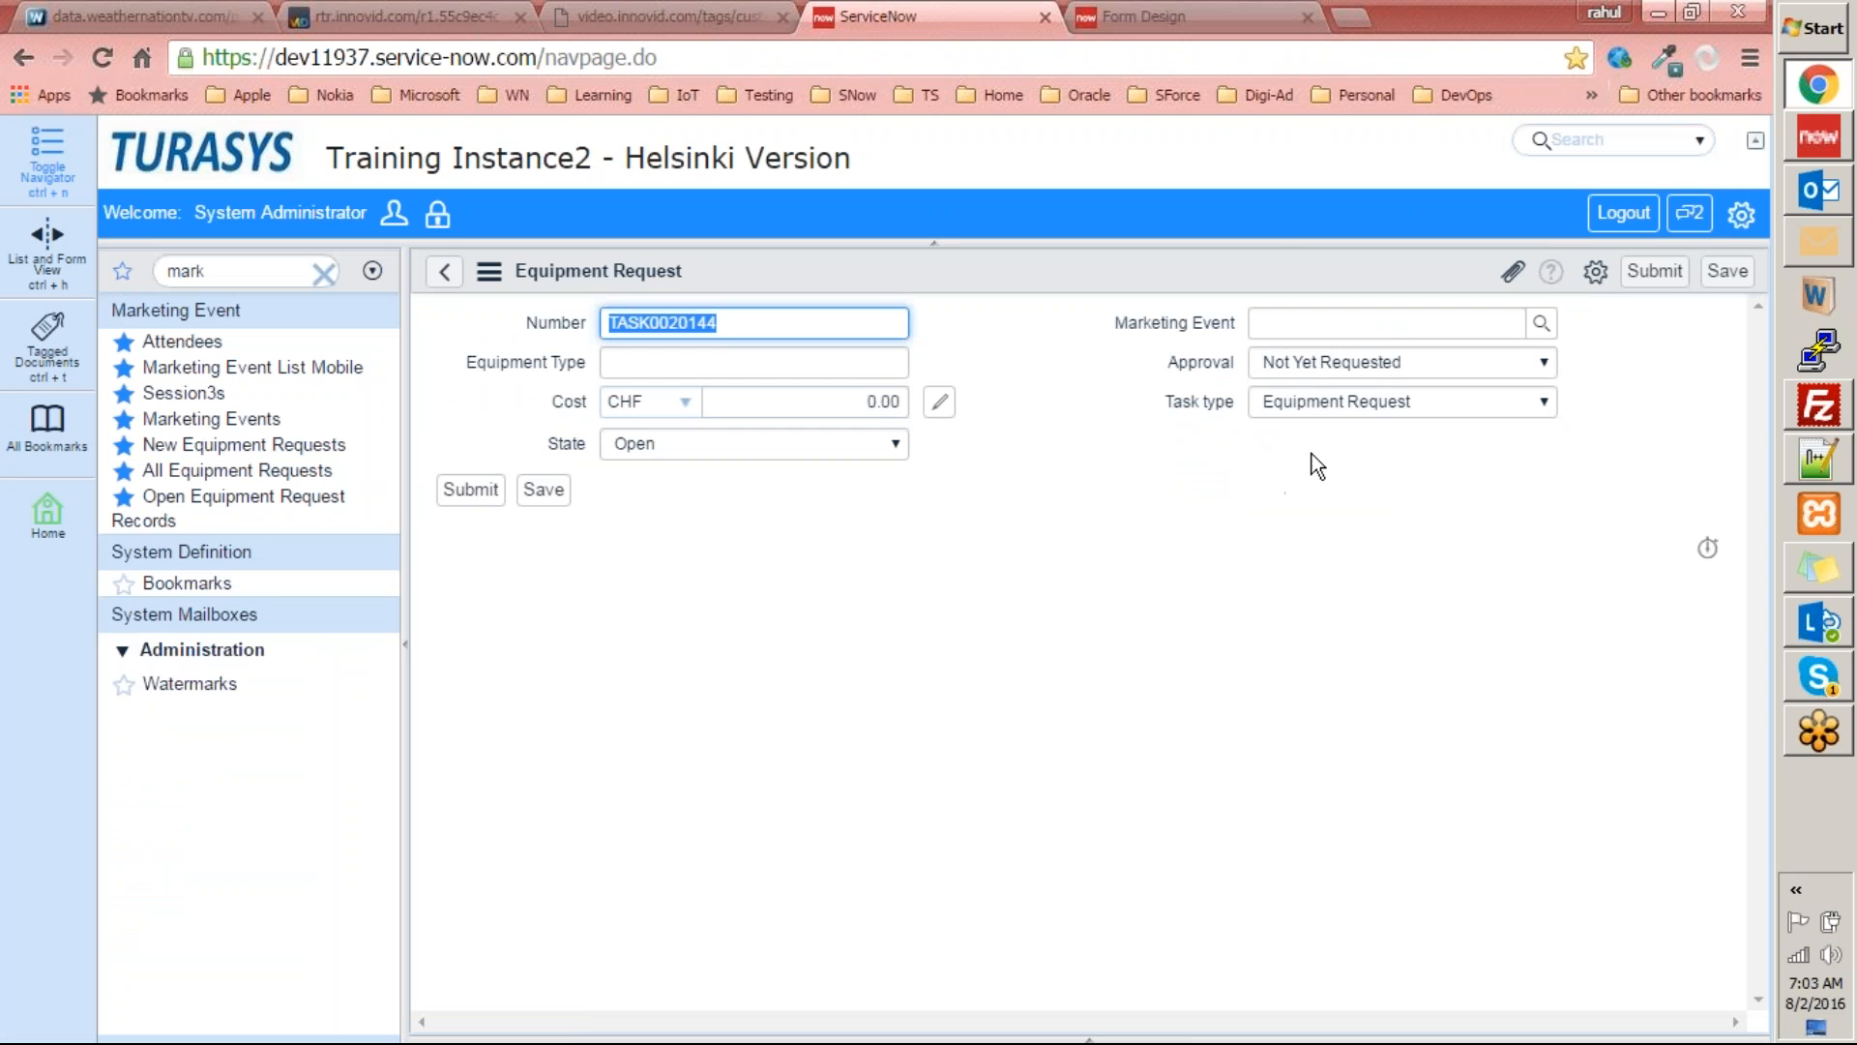
Add Assigned to below Task type and Business duration below State, save the layout, and reload the request form.
key(ctrl+Tab)
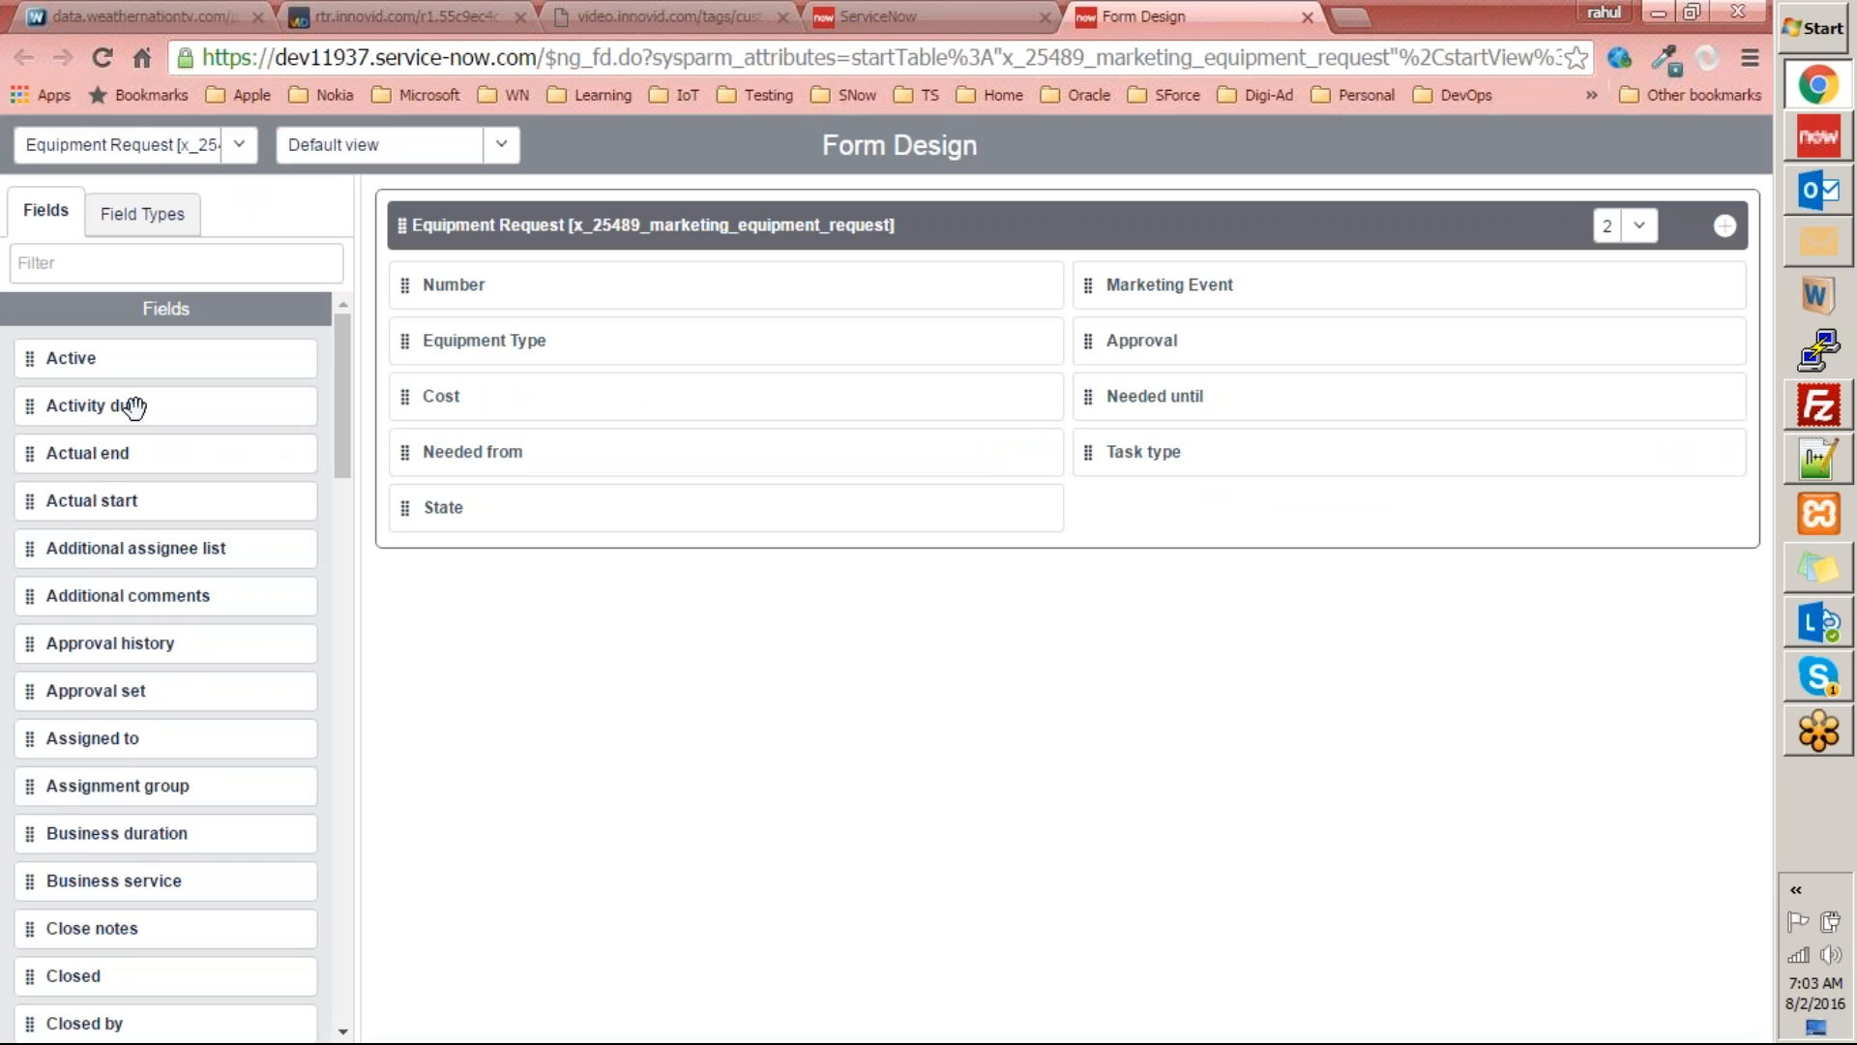
mouse_move(341, 455)
mouse_down()
mouse_move(340, 536)
mouse_move(341, 467)
mouse_up()
drag(95, 671, 1153, 515)
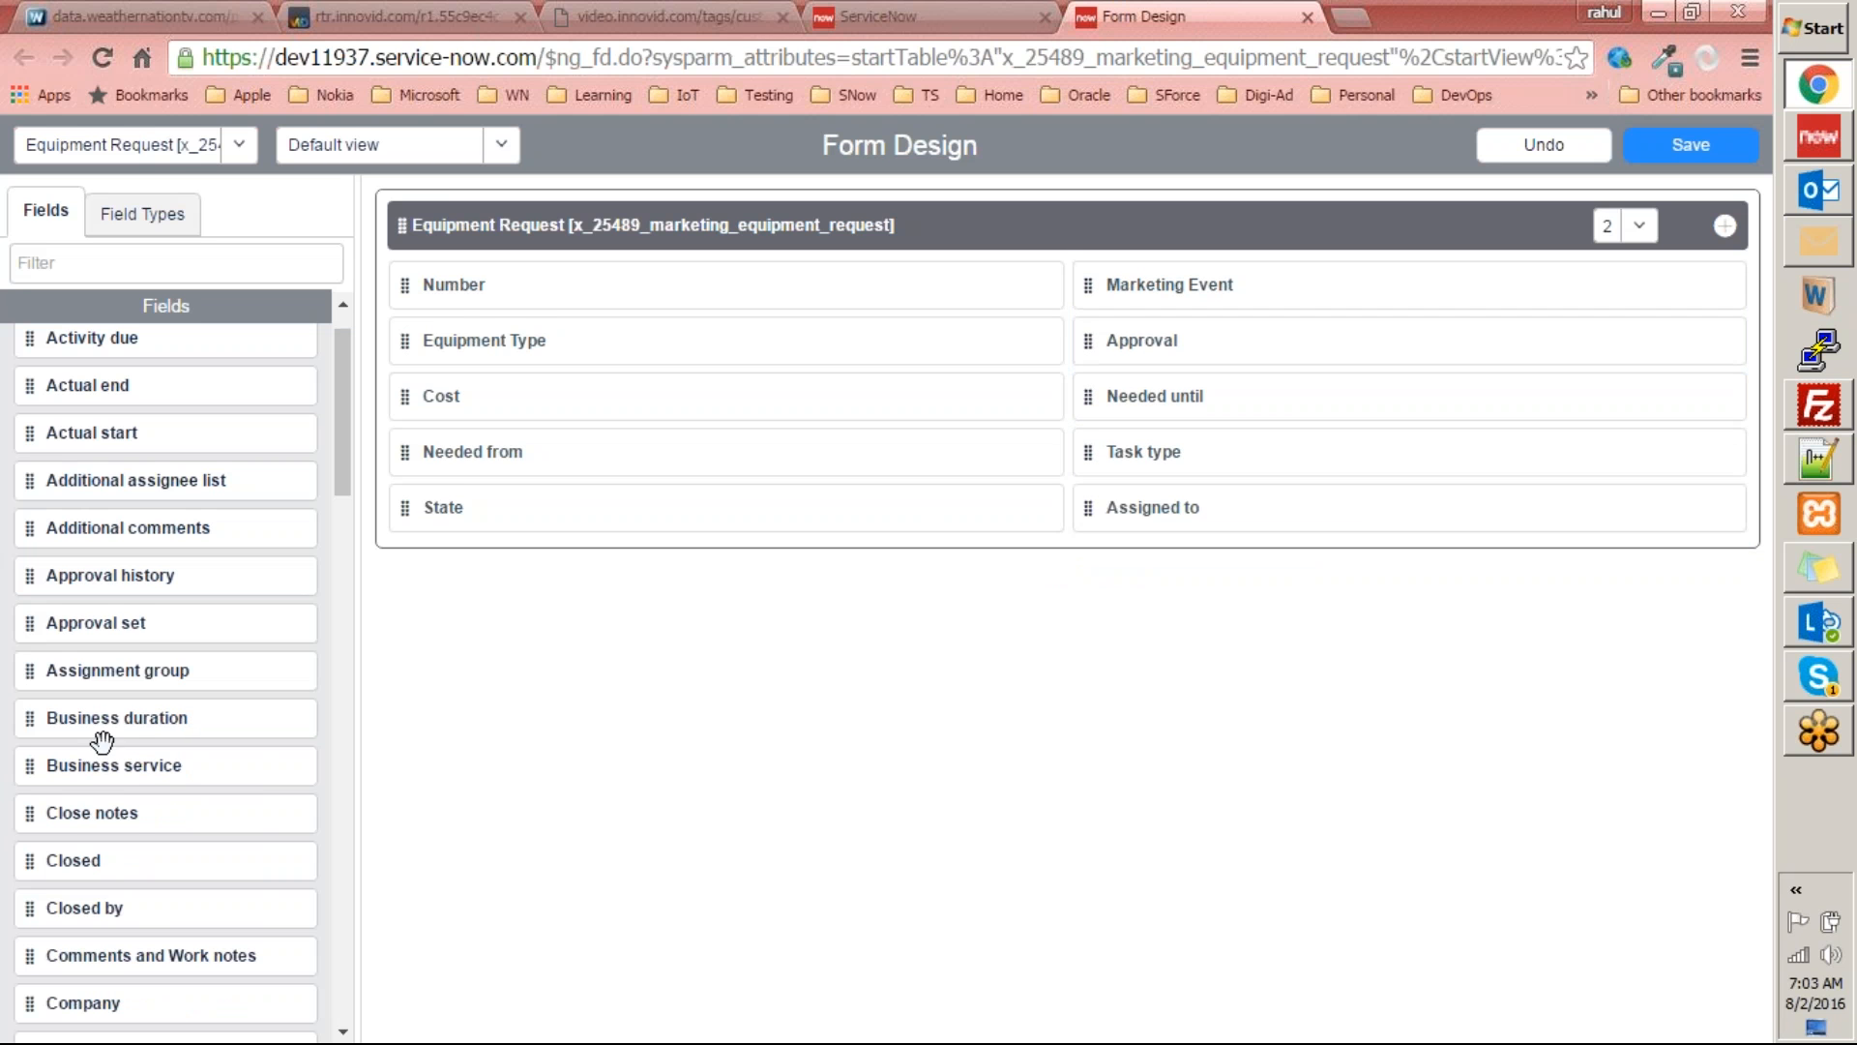
drag(102, 722, 503, 575)
click(1677, 149)
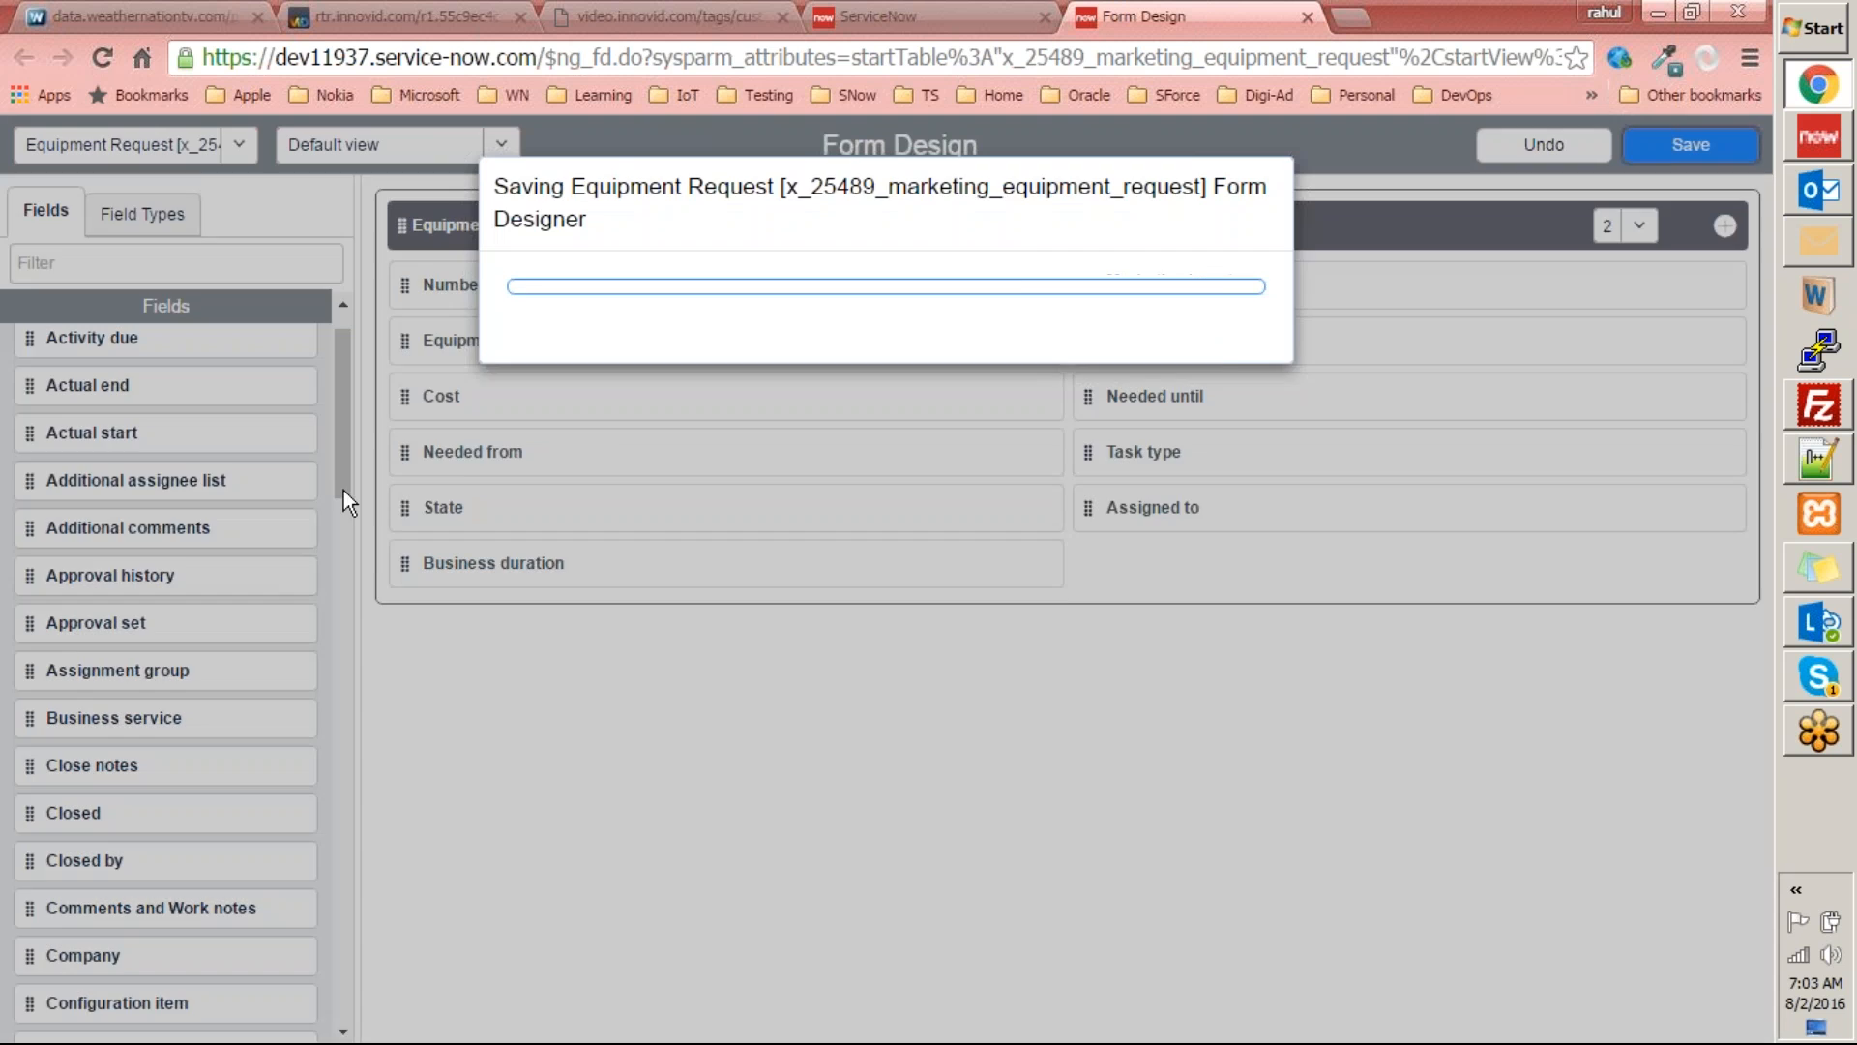
key(ctrl+shift+Tab)
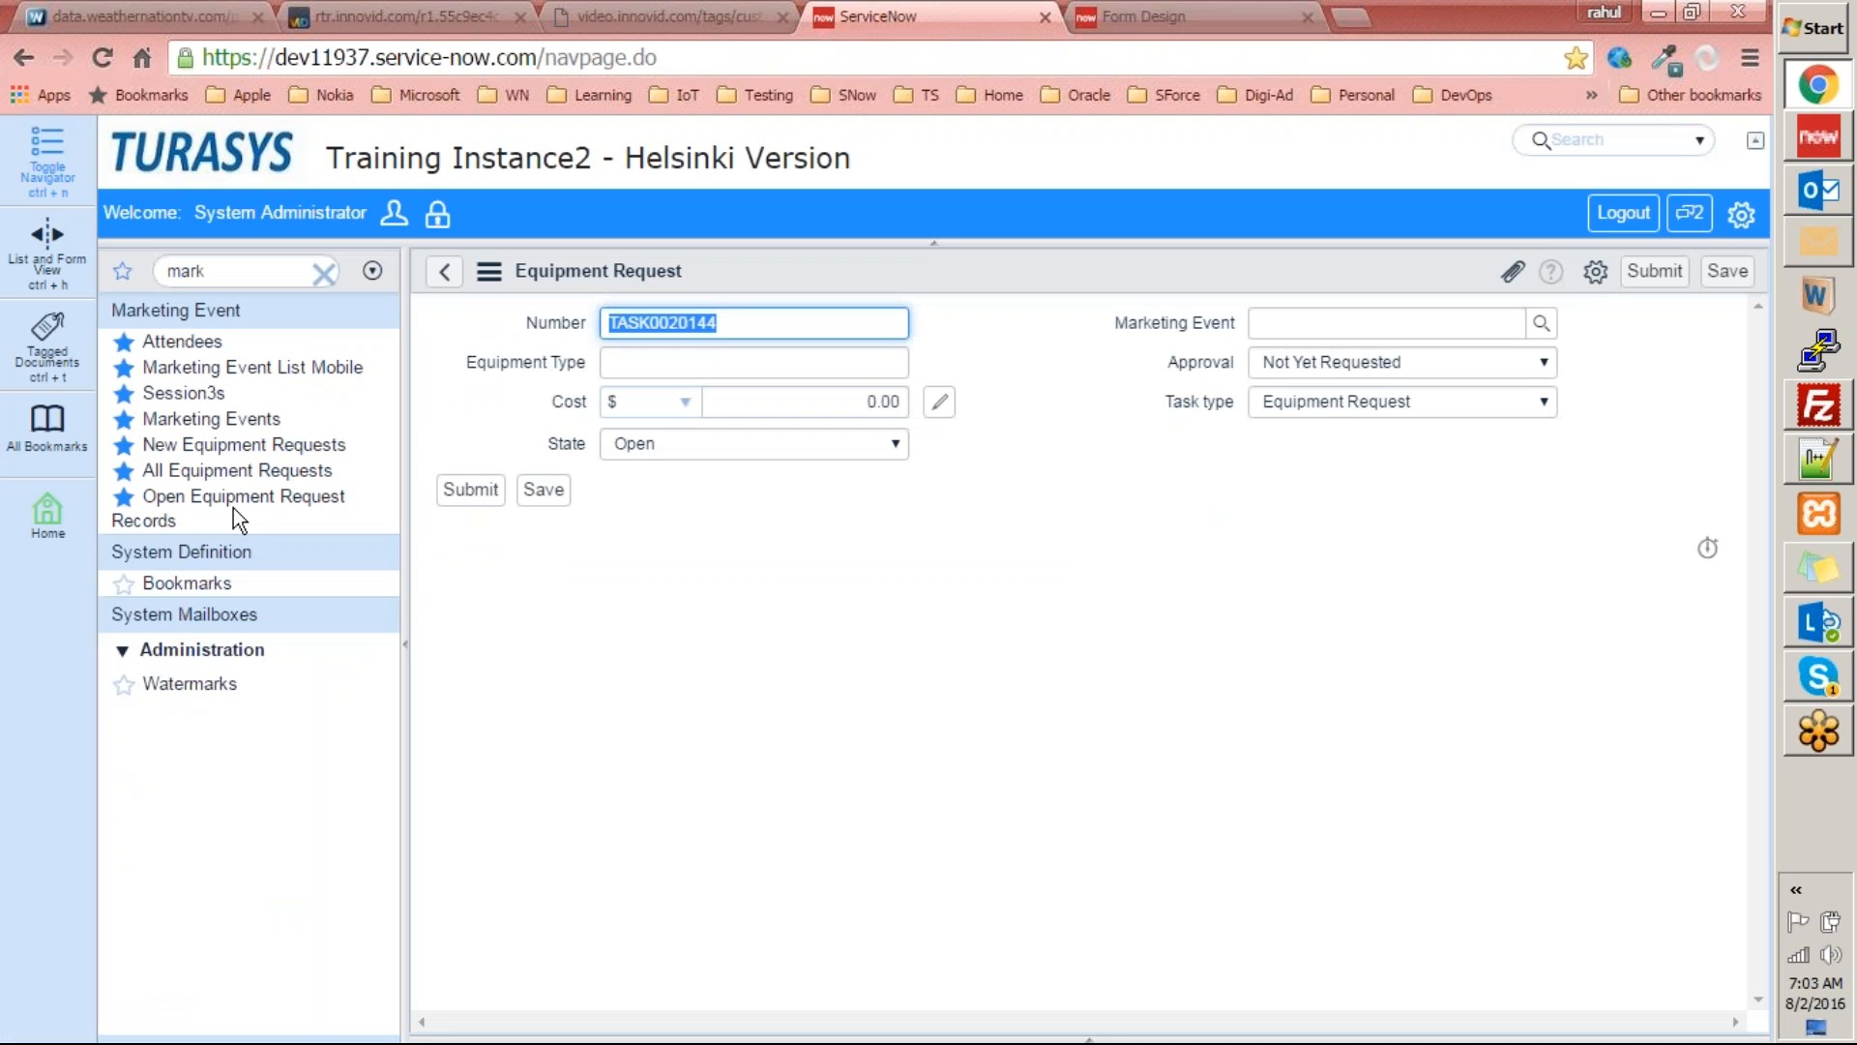
right_click(1000, 270)
click(1050, 492)
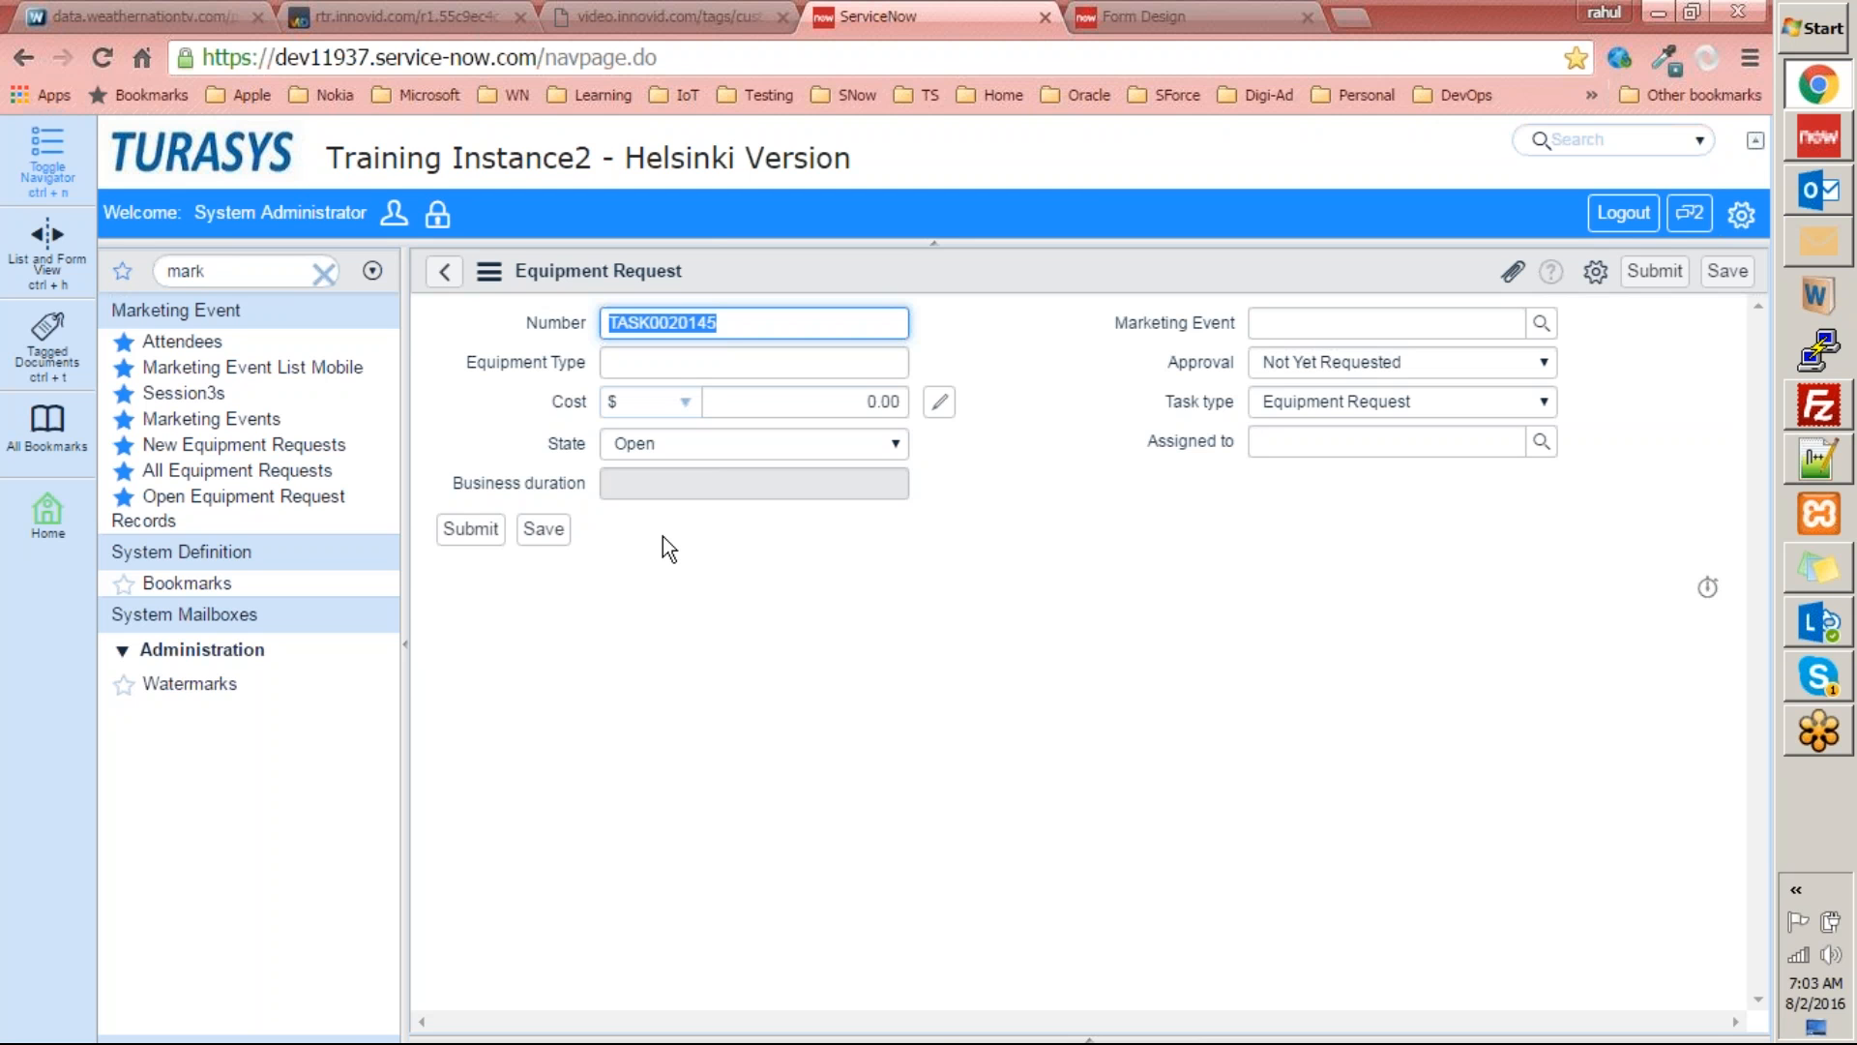
Move Business duration and Assigned to to the top of their columns, save the layout, and reload the request form.
click(1135, 18)
mouse_move(400, 573)
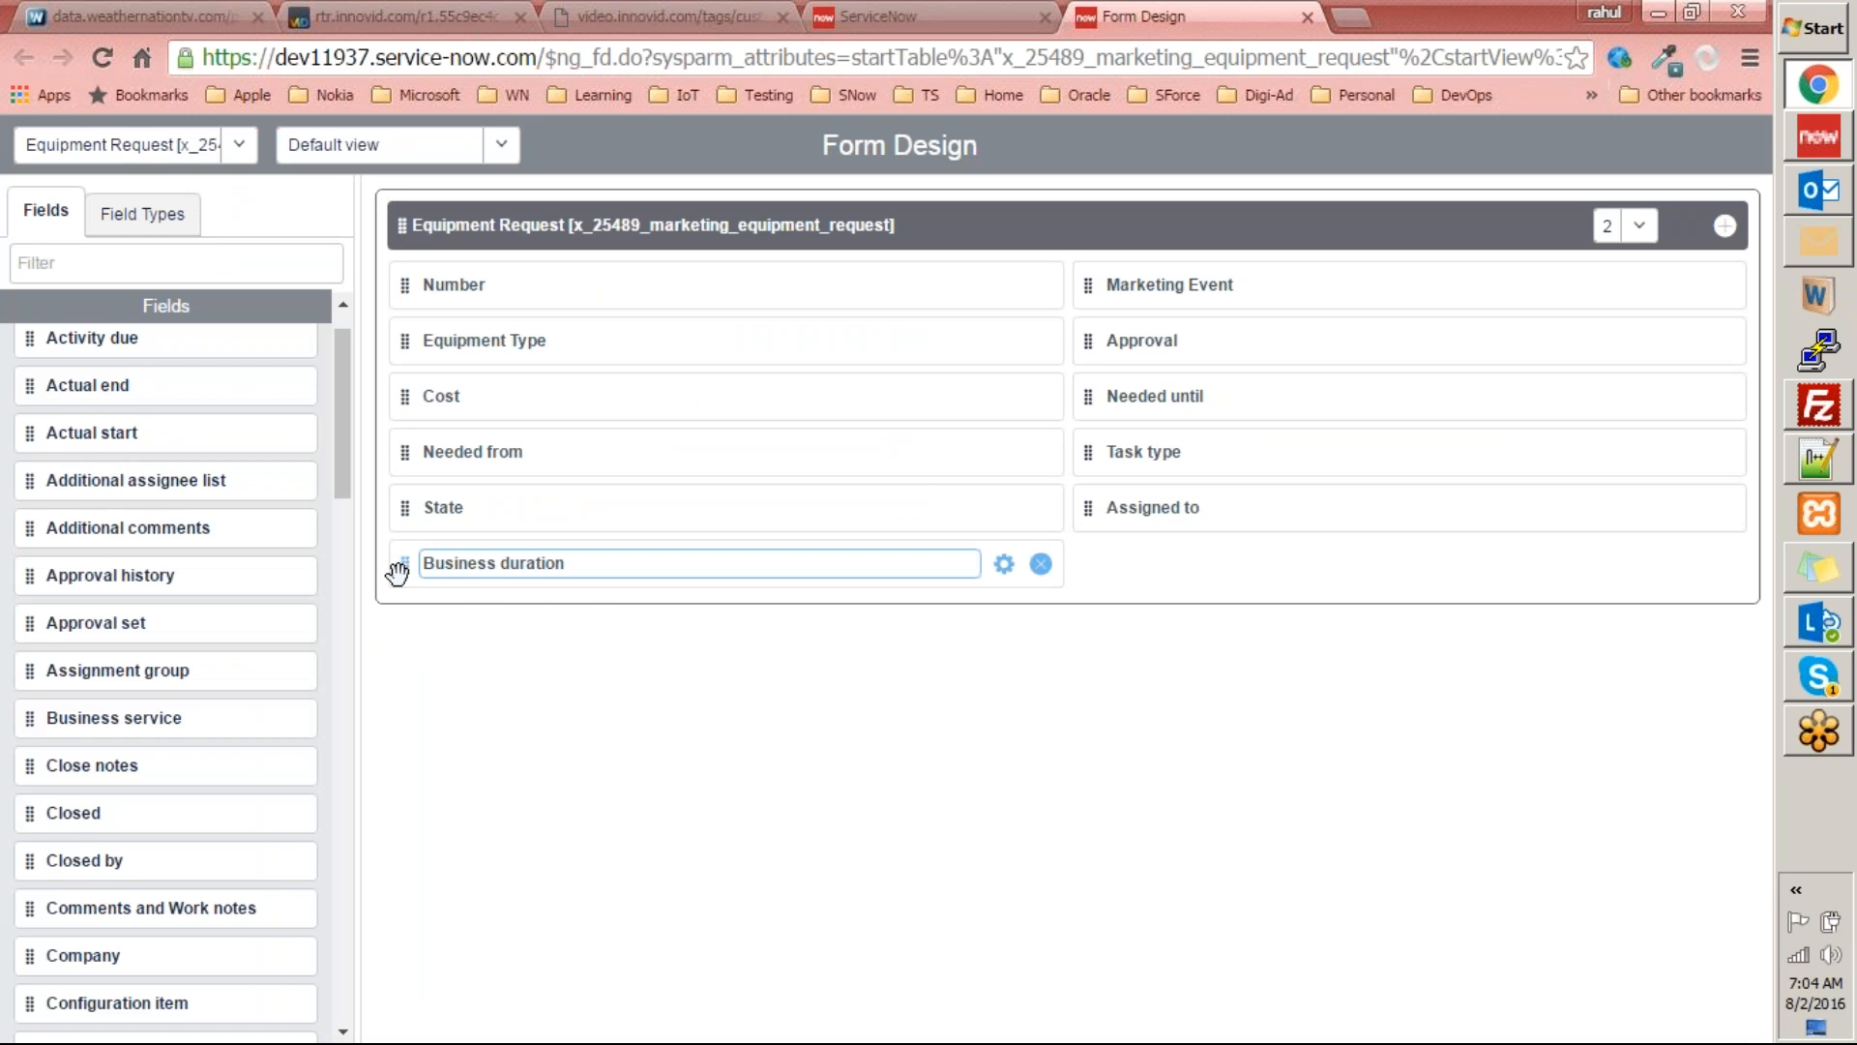
drag(397, 572, 401, 280)
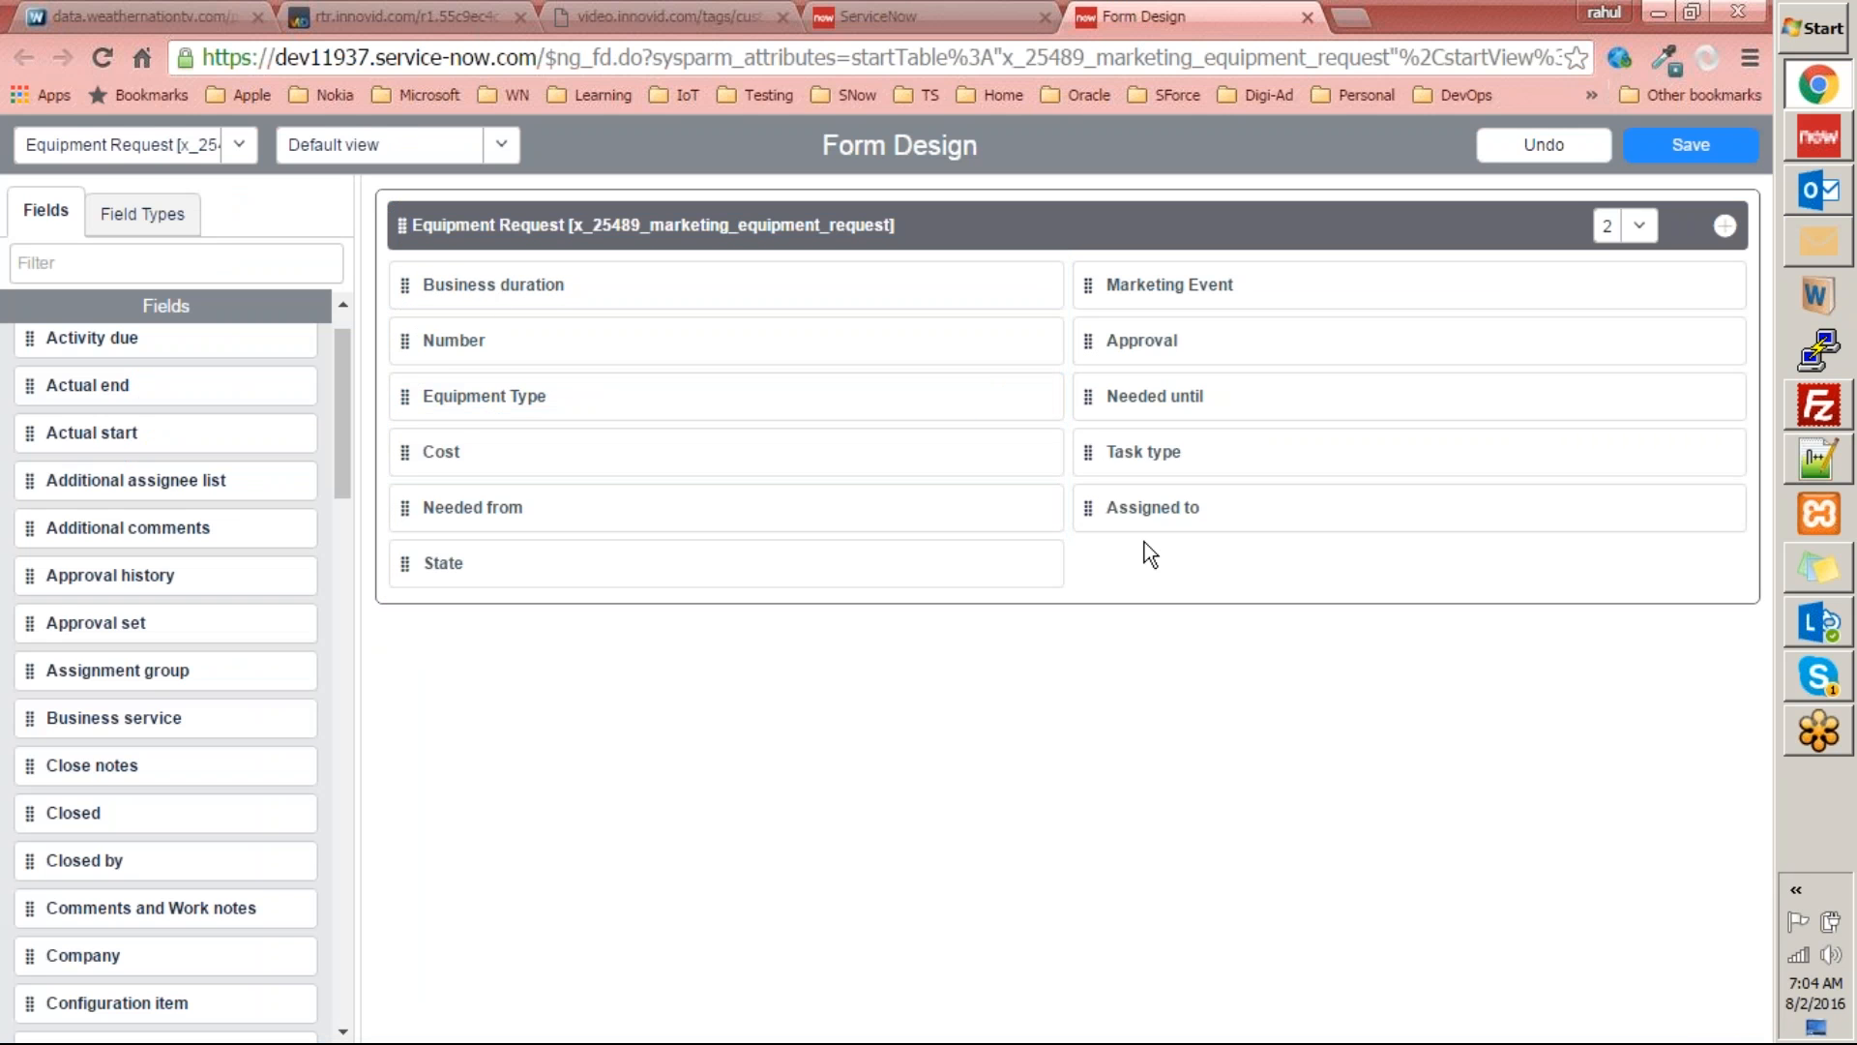
drag(1087, 507, 1074, 276)
click(1695, 150)
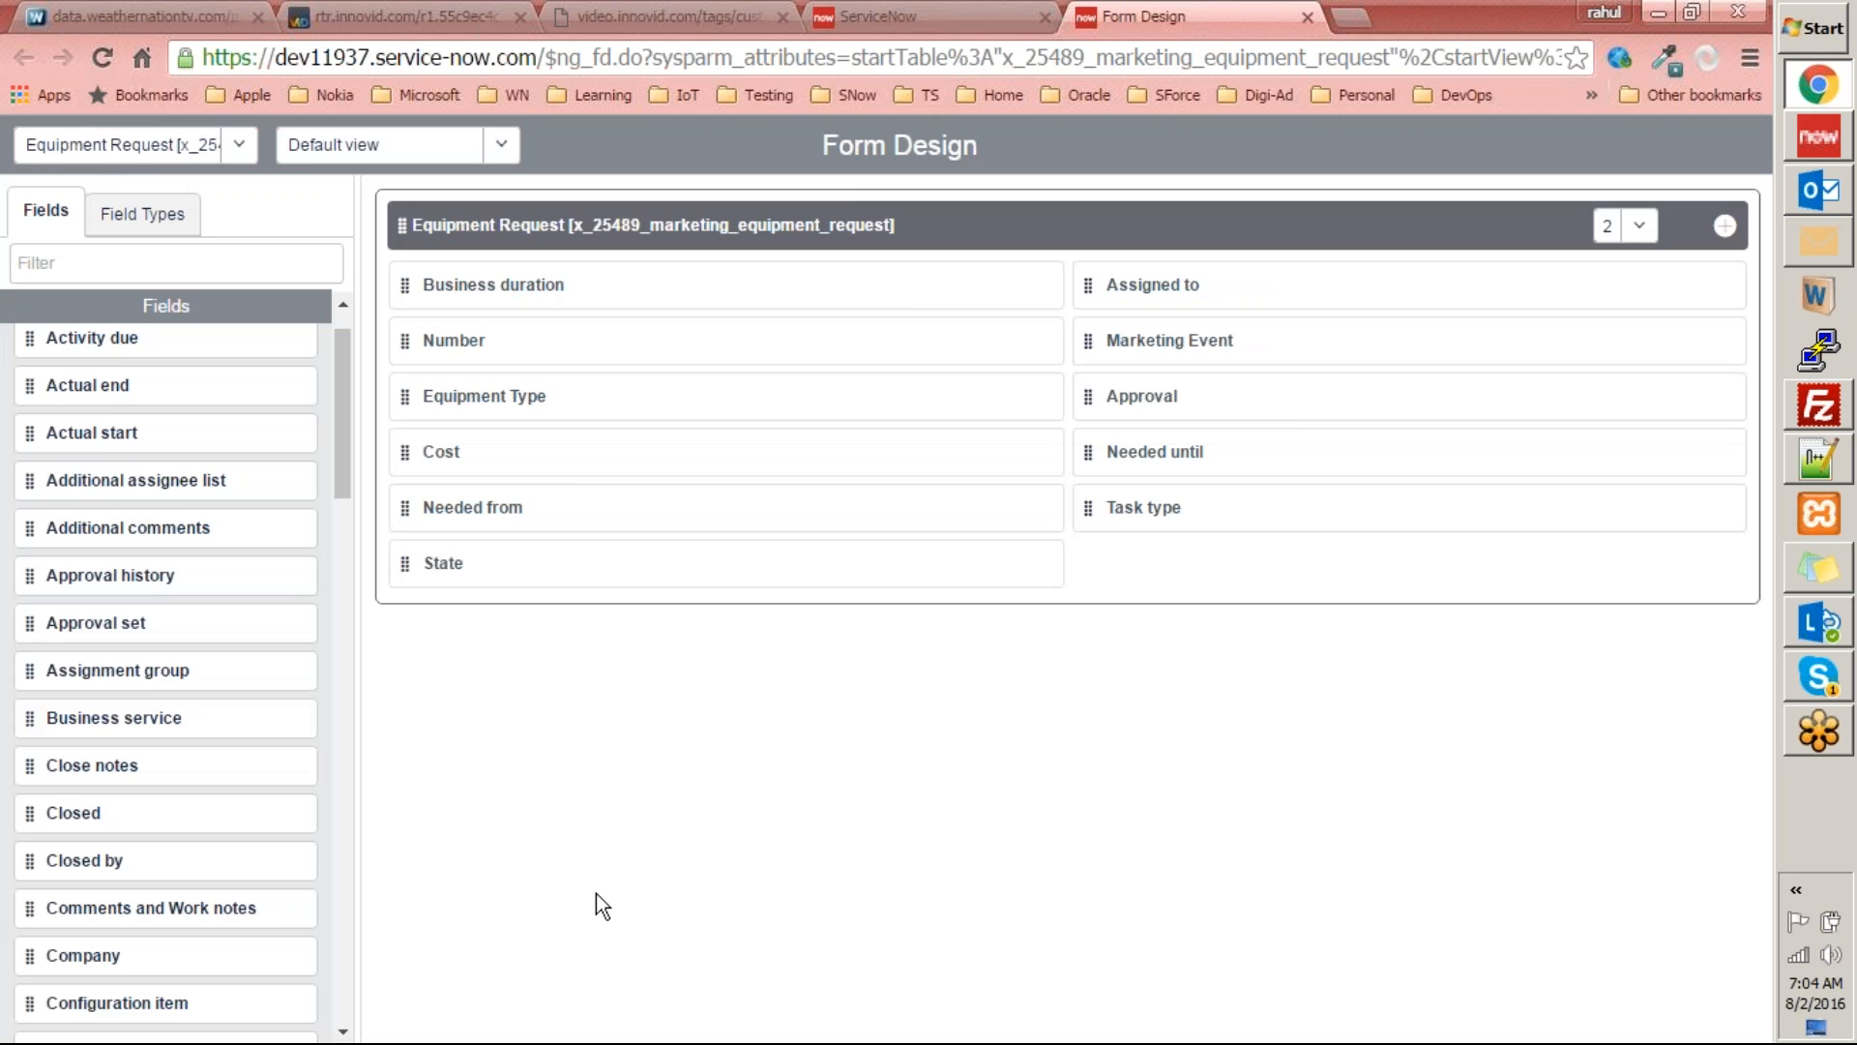
key(ctrl+shift+Tab)
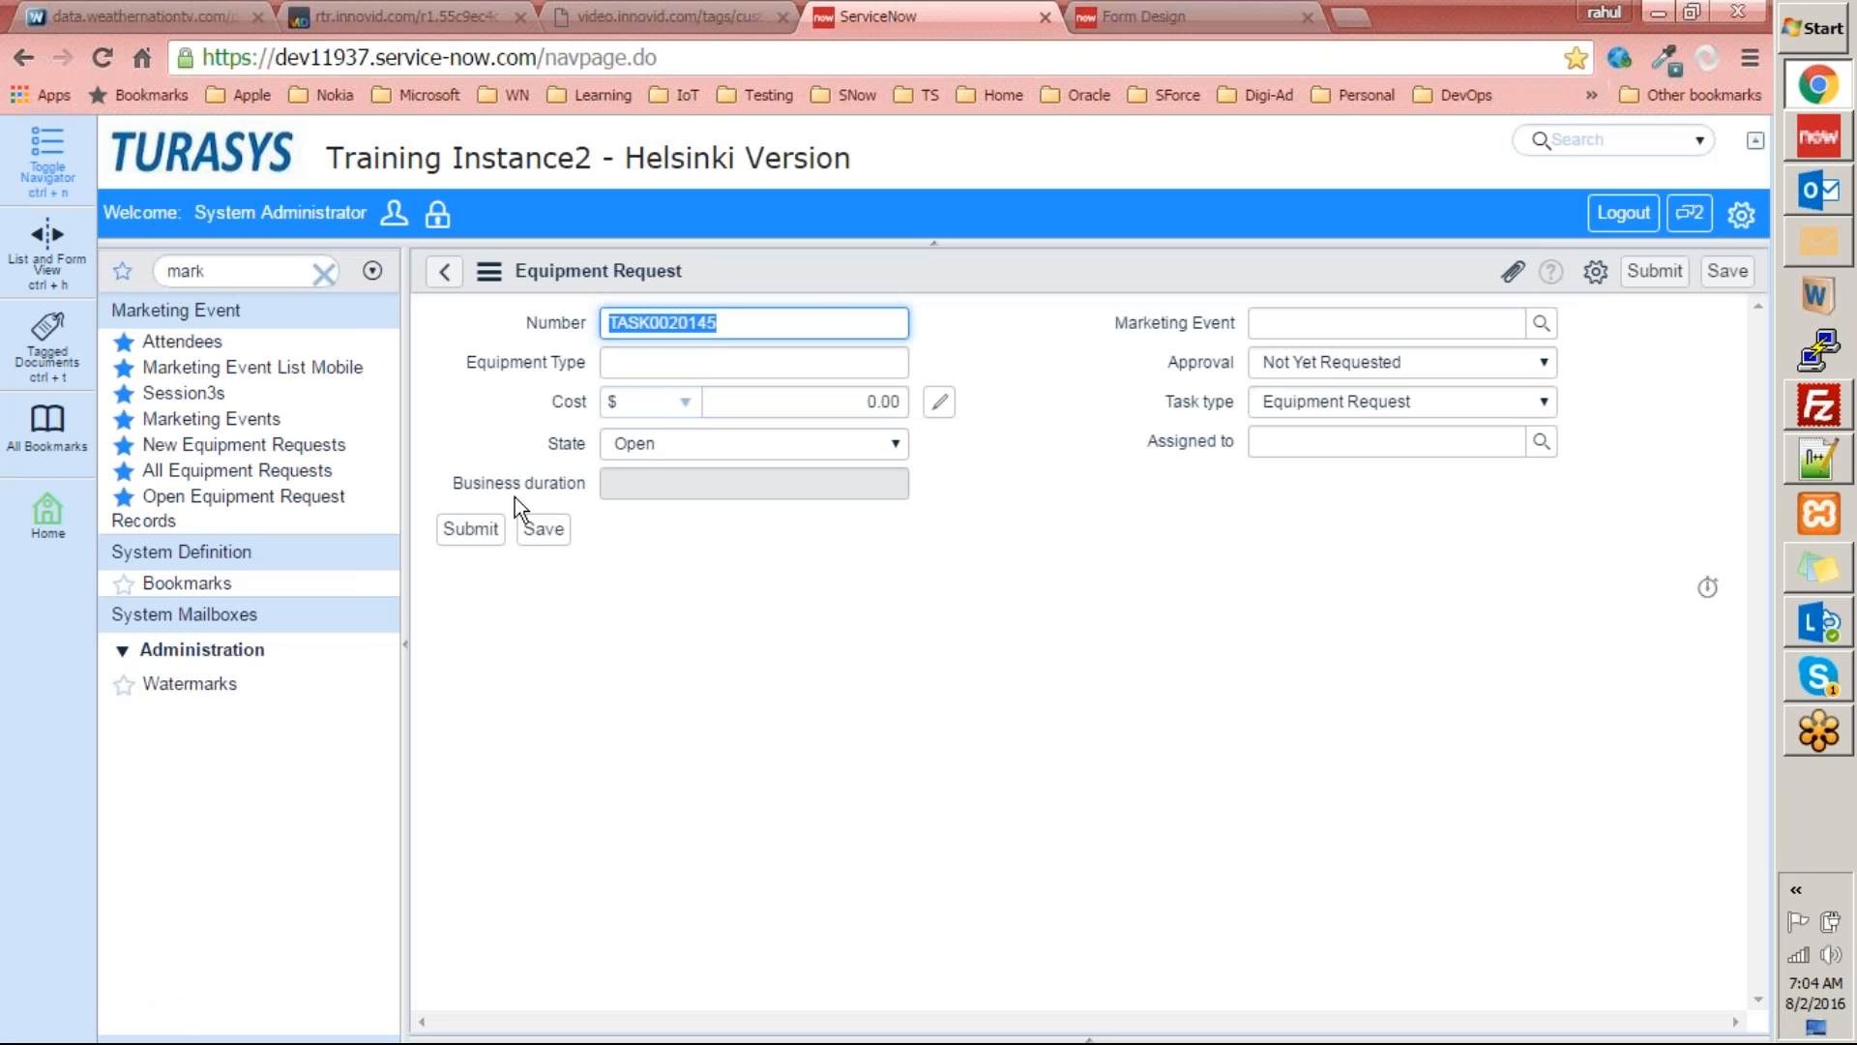
right_click(1174, 265)
click(1242, 497)
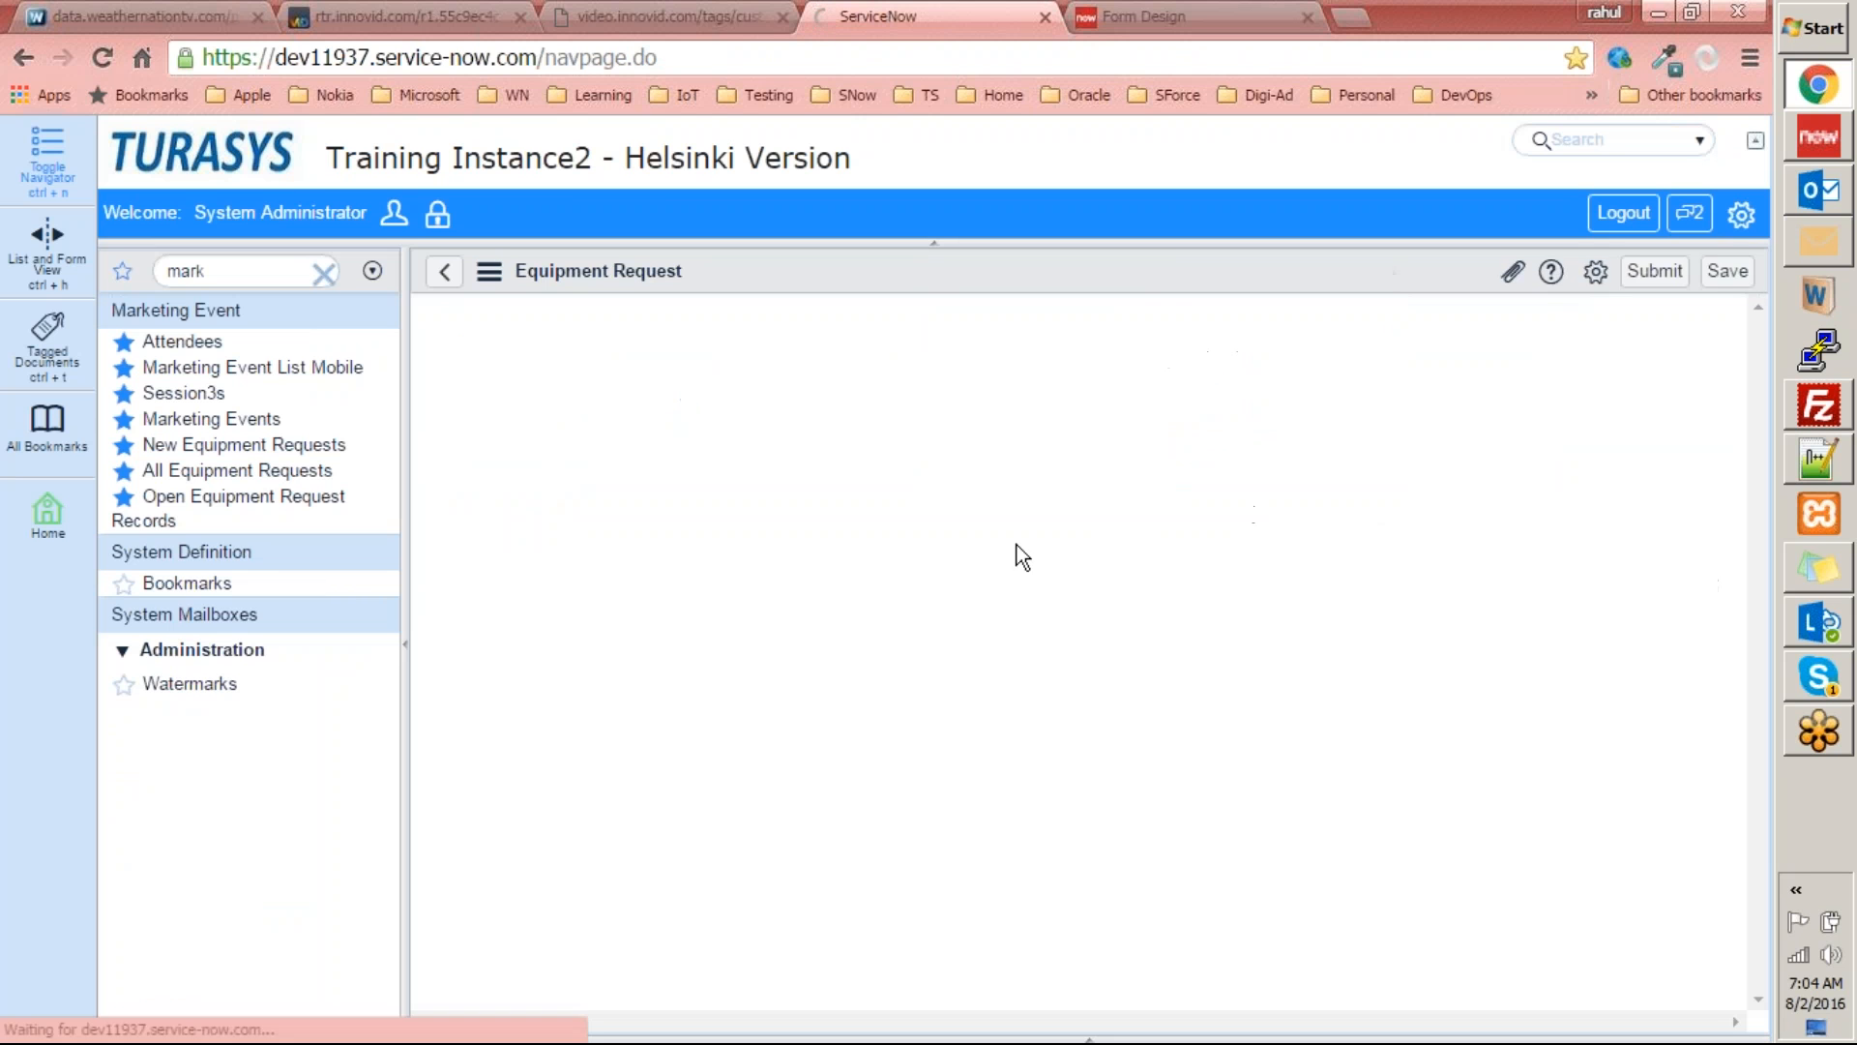
mouse_move(512, 323)
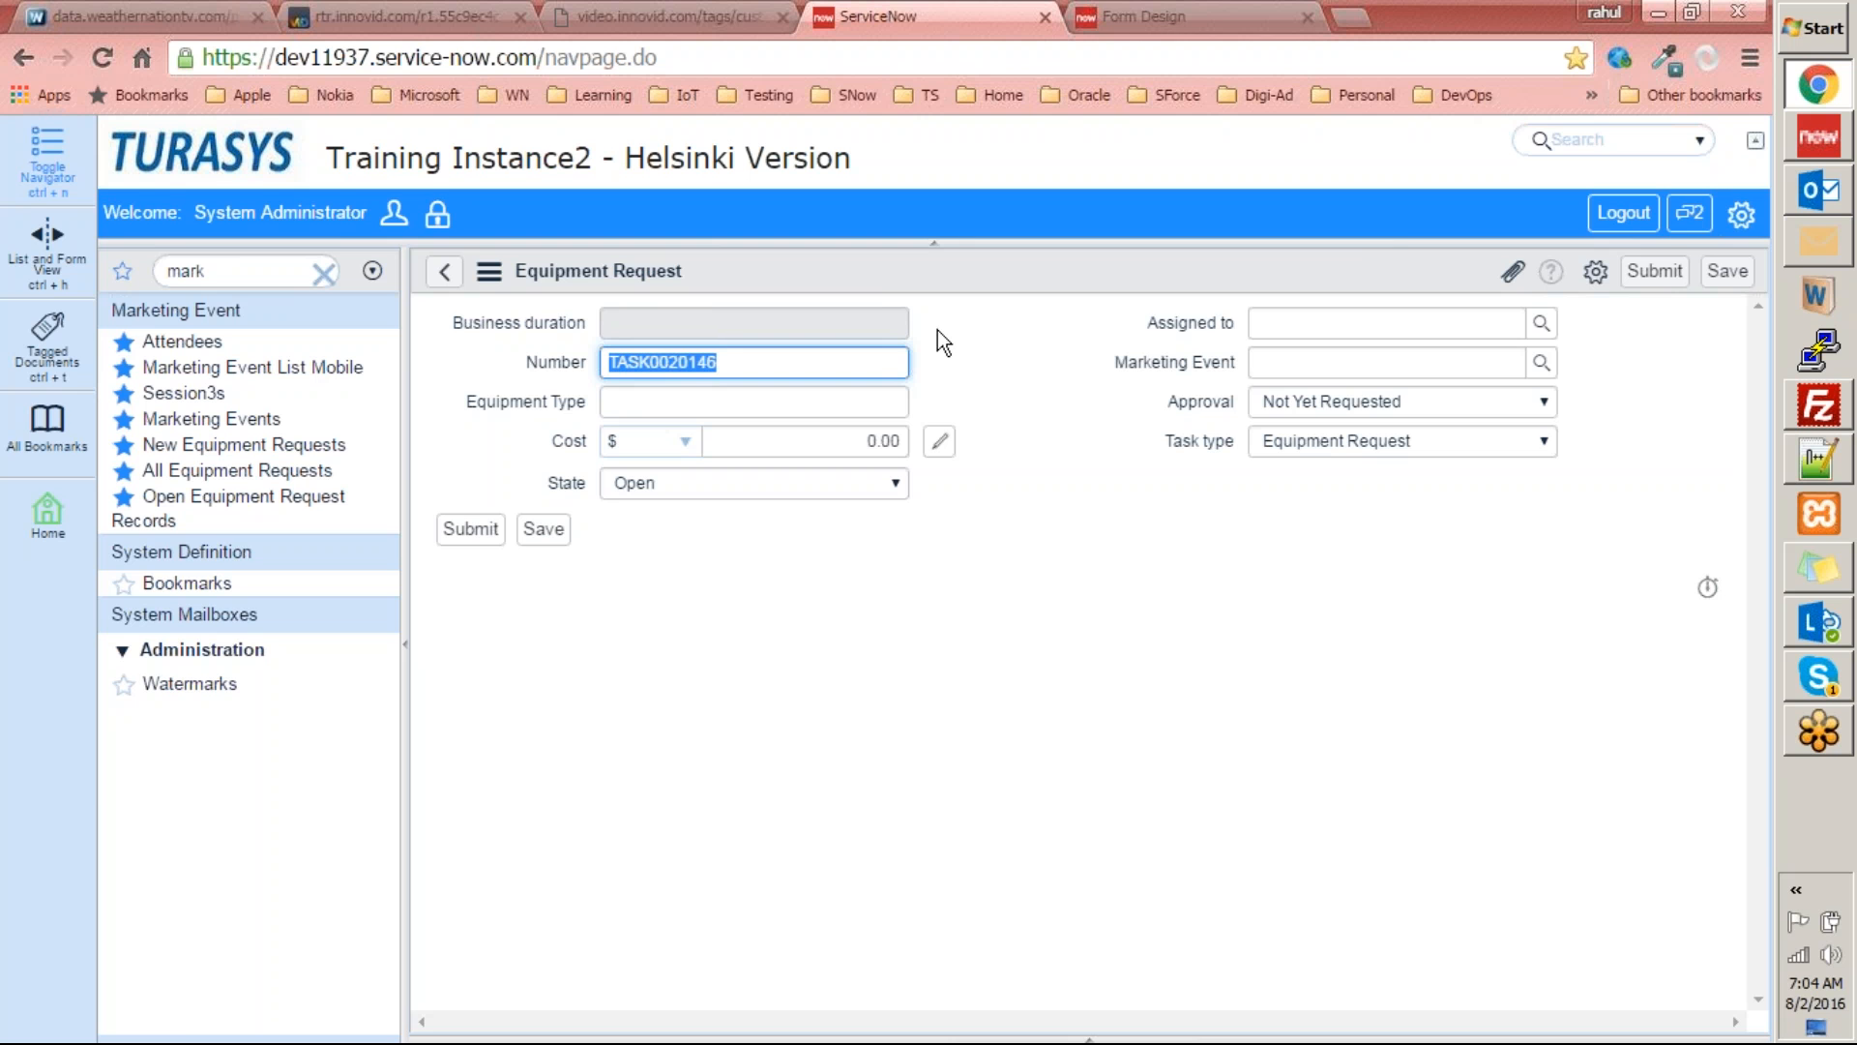
Set the Equipment Request section to 1 column in Form Design, save the layout, and reload the request form.
key(ctrl+Tab)
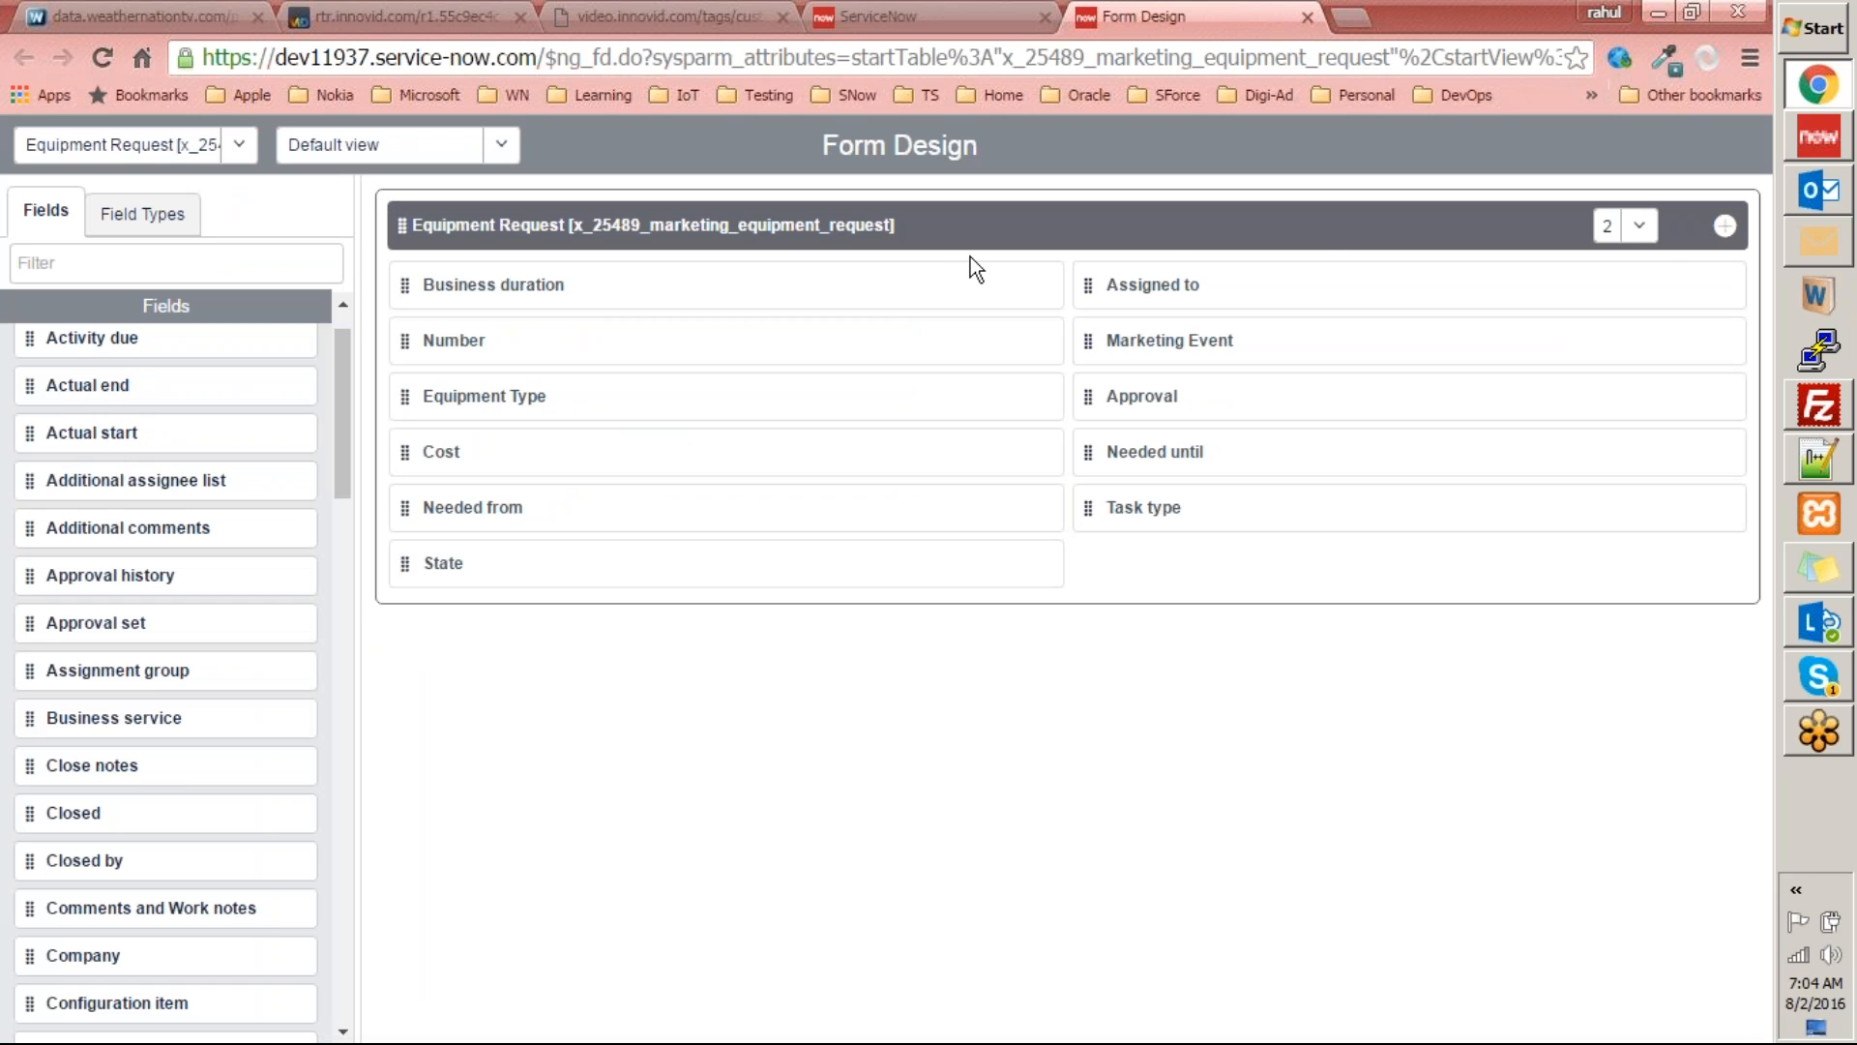
click(1644, 226)
click(1606, 263)
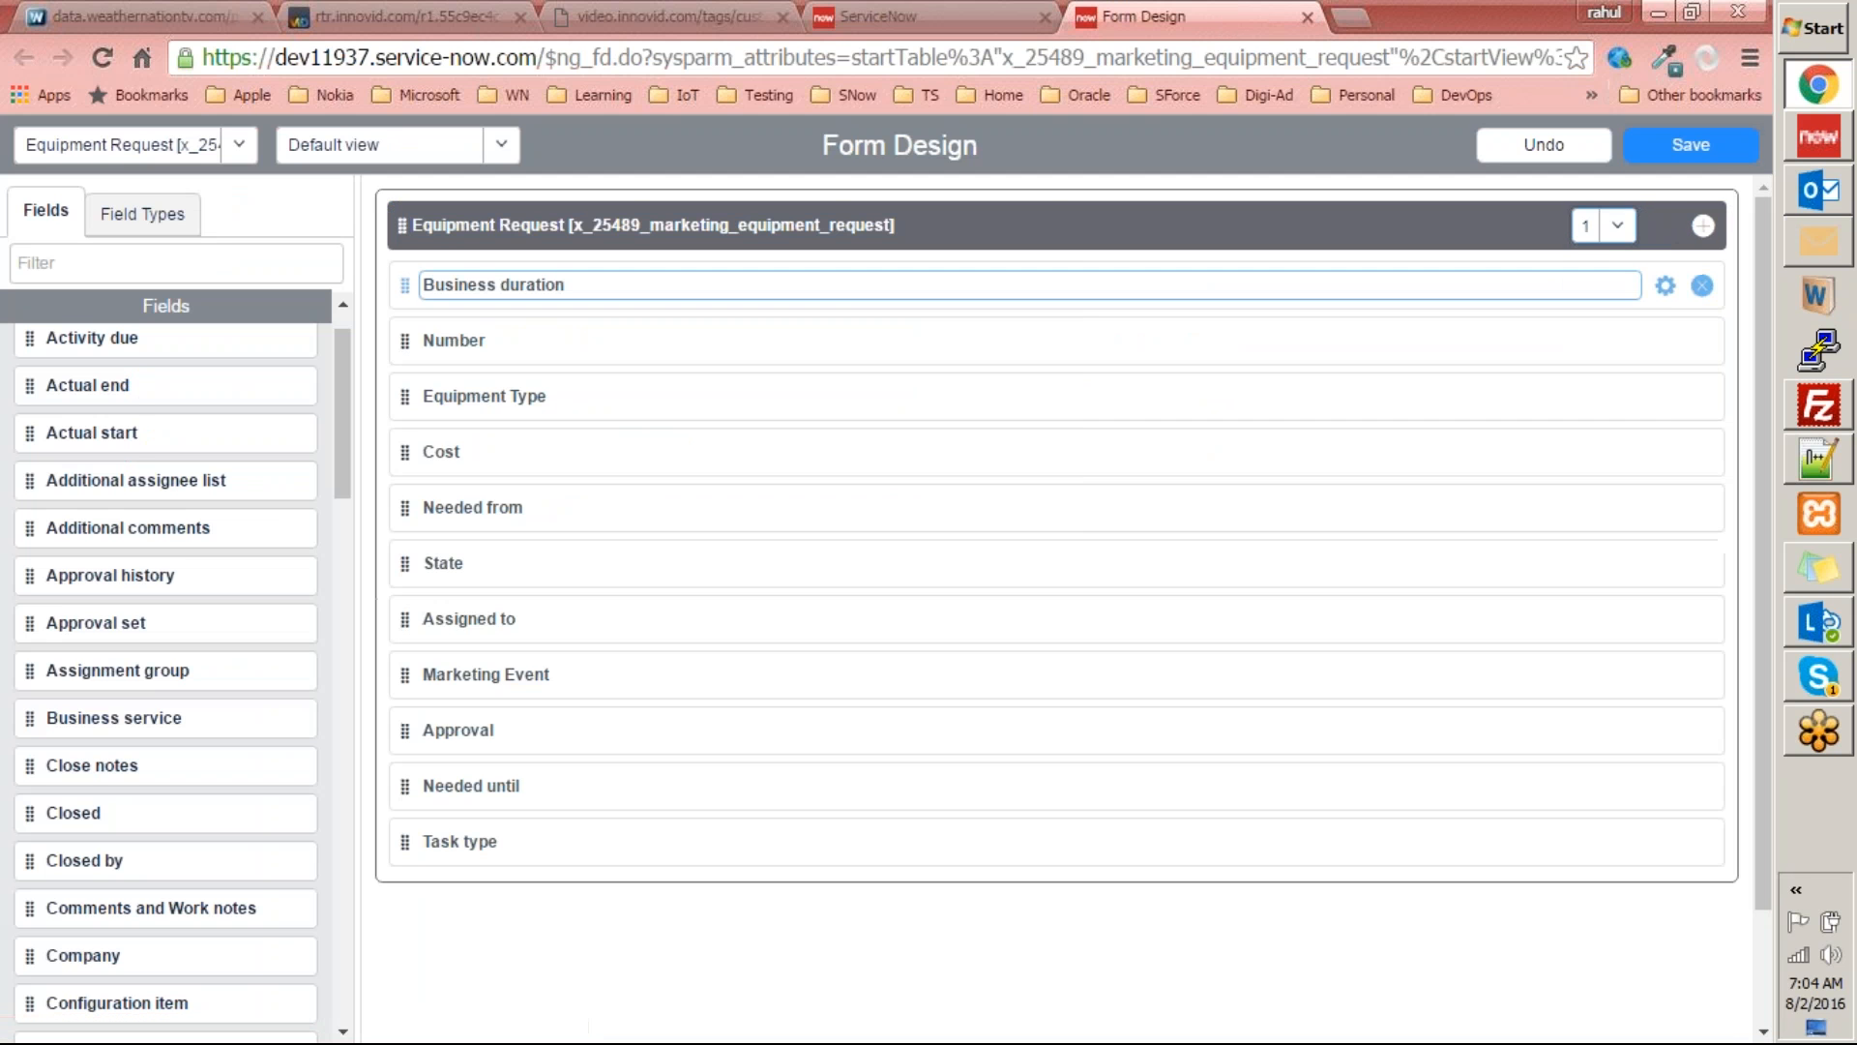
click(1742, 155)
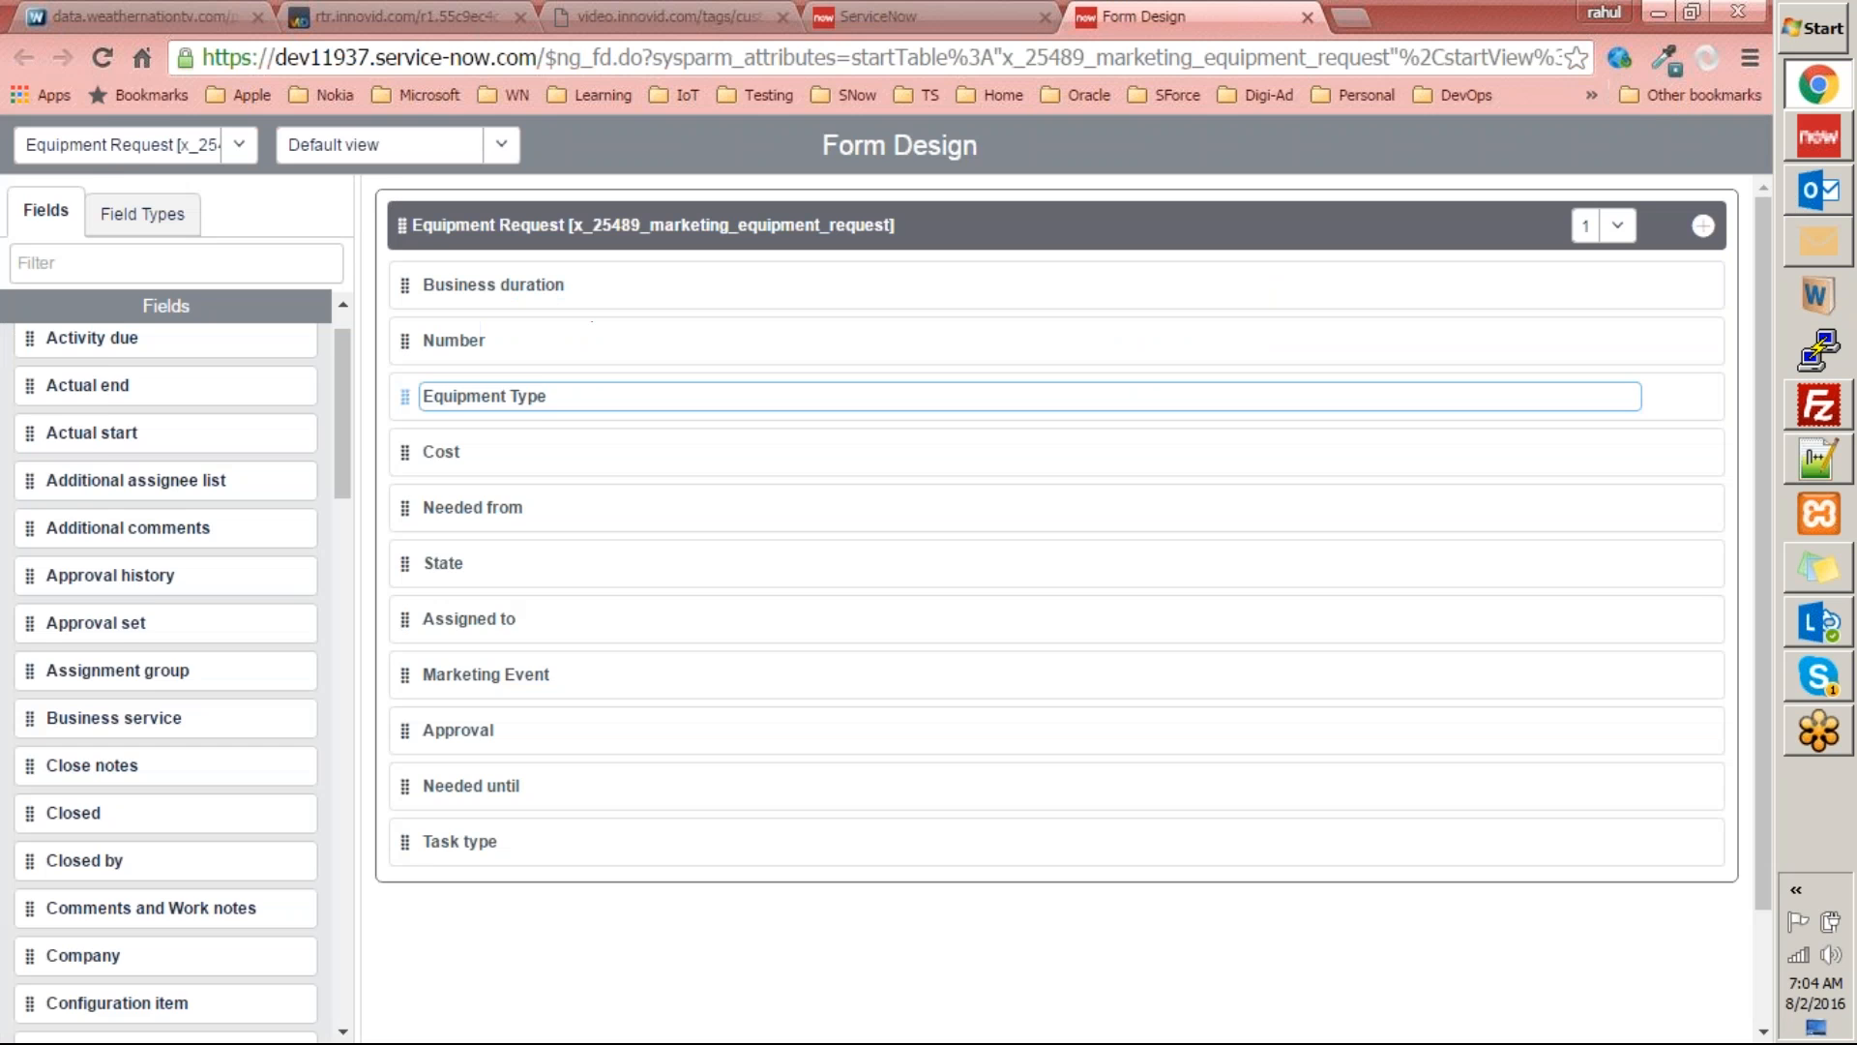
key(ctrl+shift+Tab)
right_click(1008, 270)
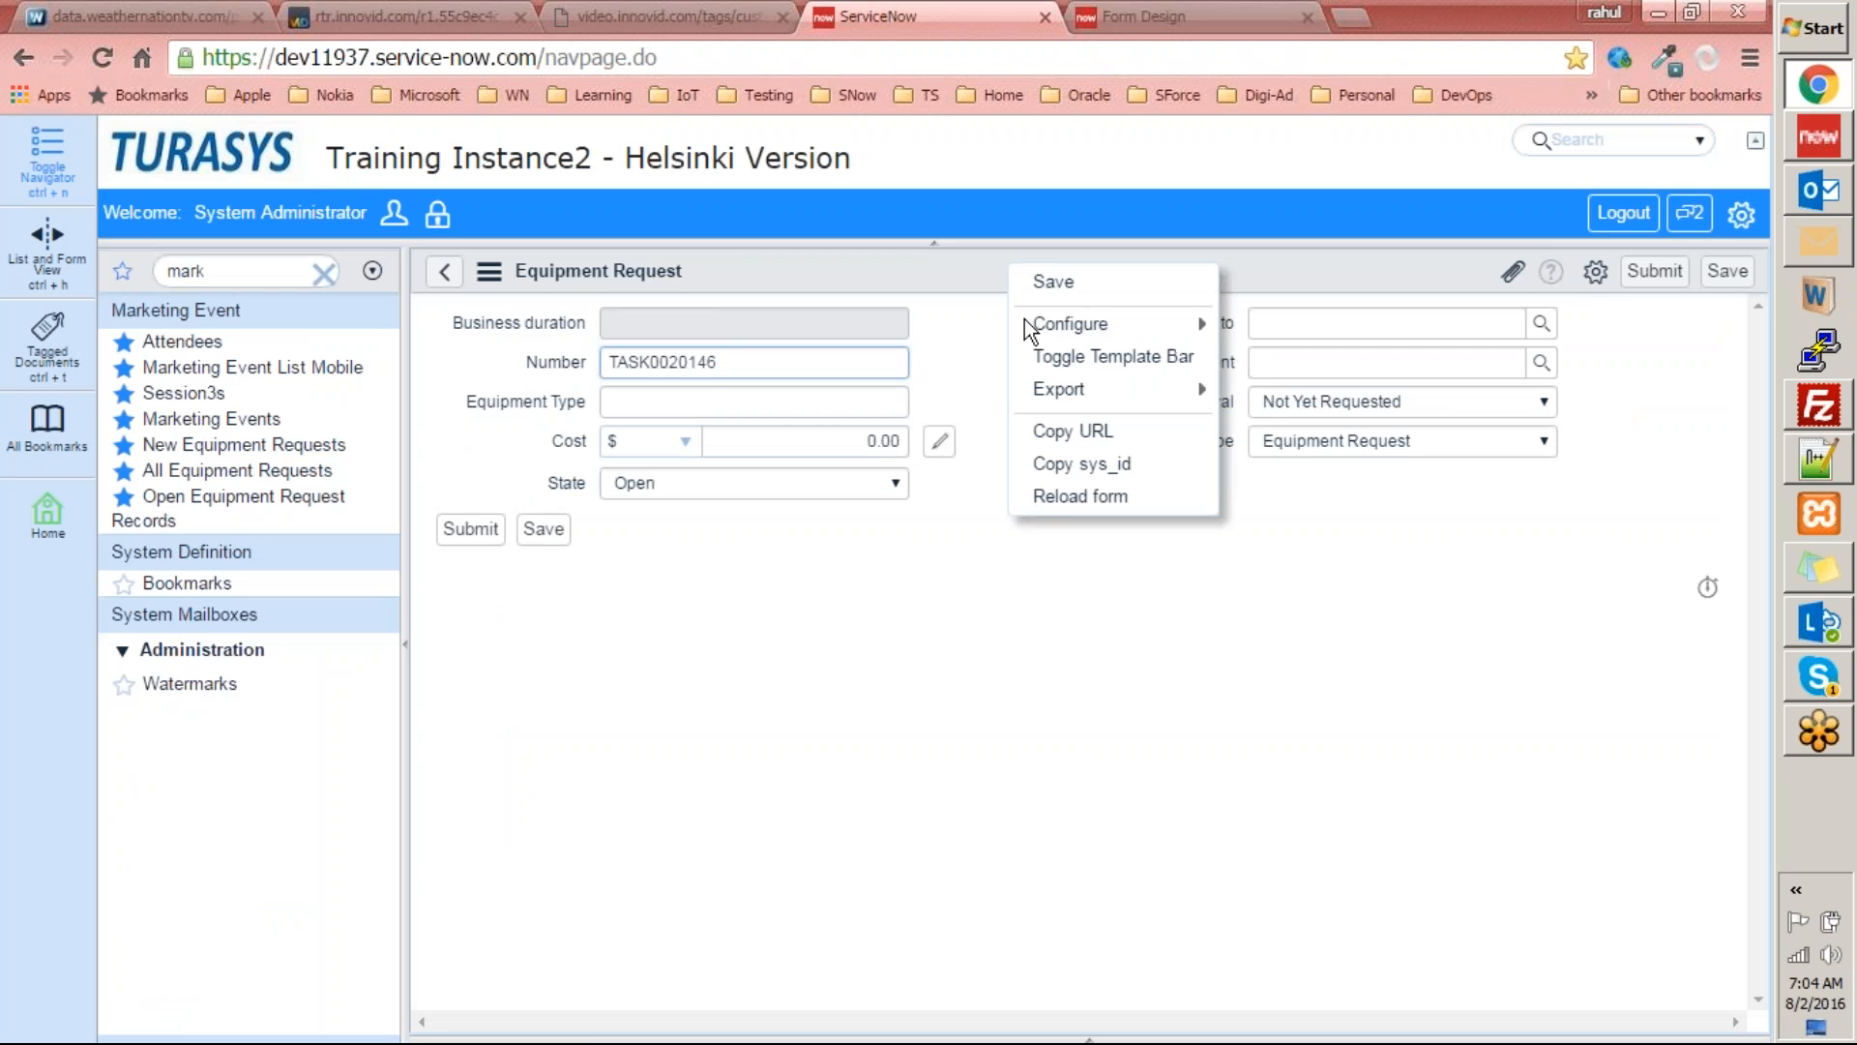
click(1060, 501)
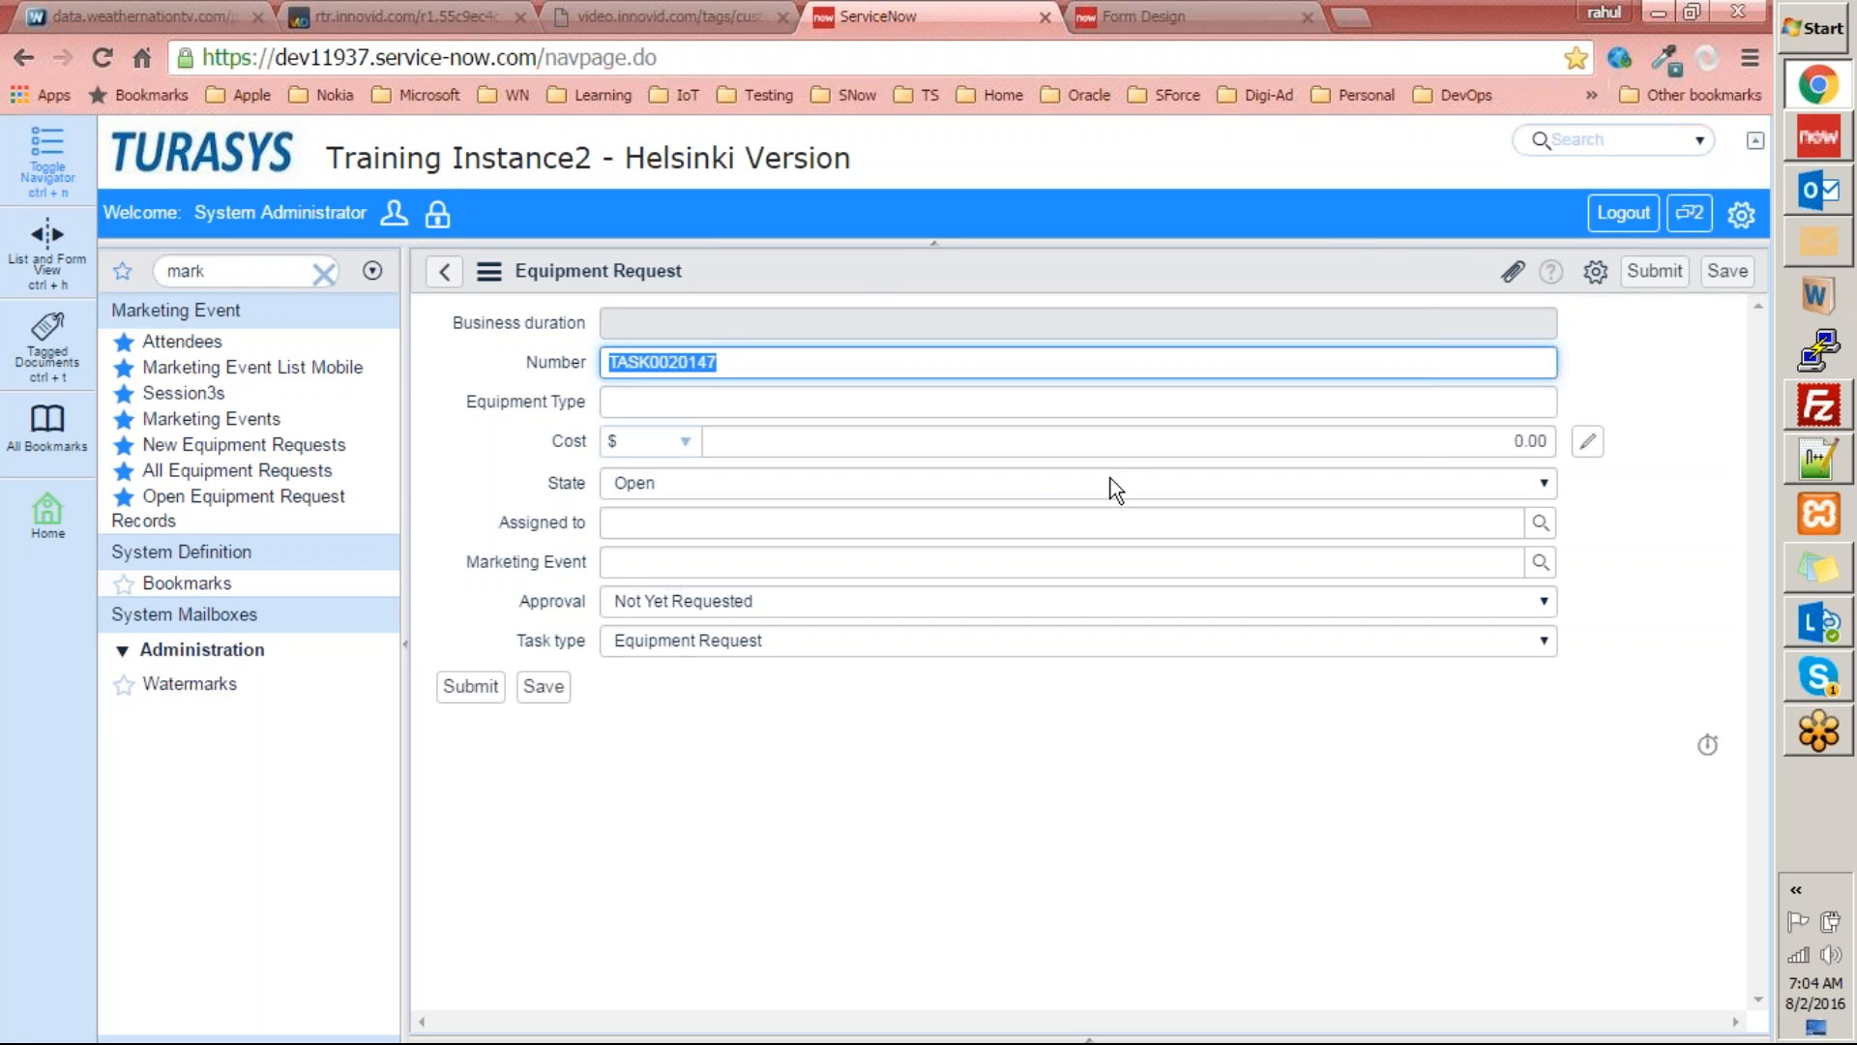
click(1154, 12)
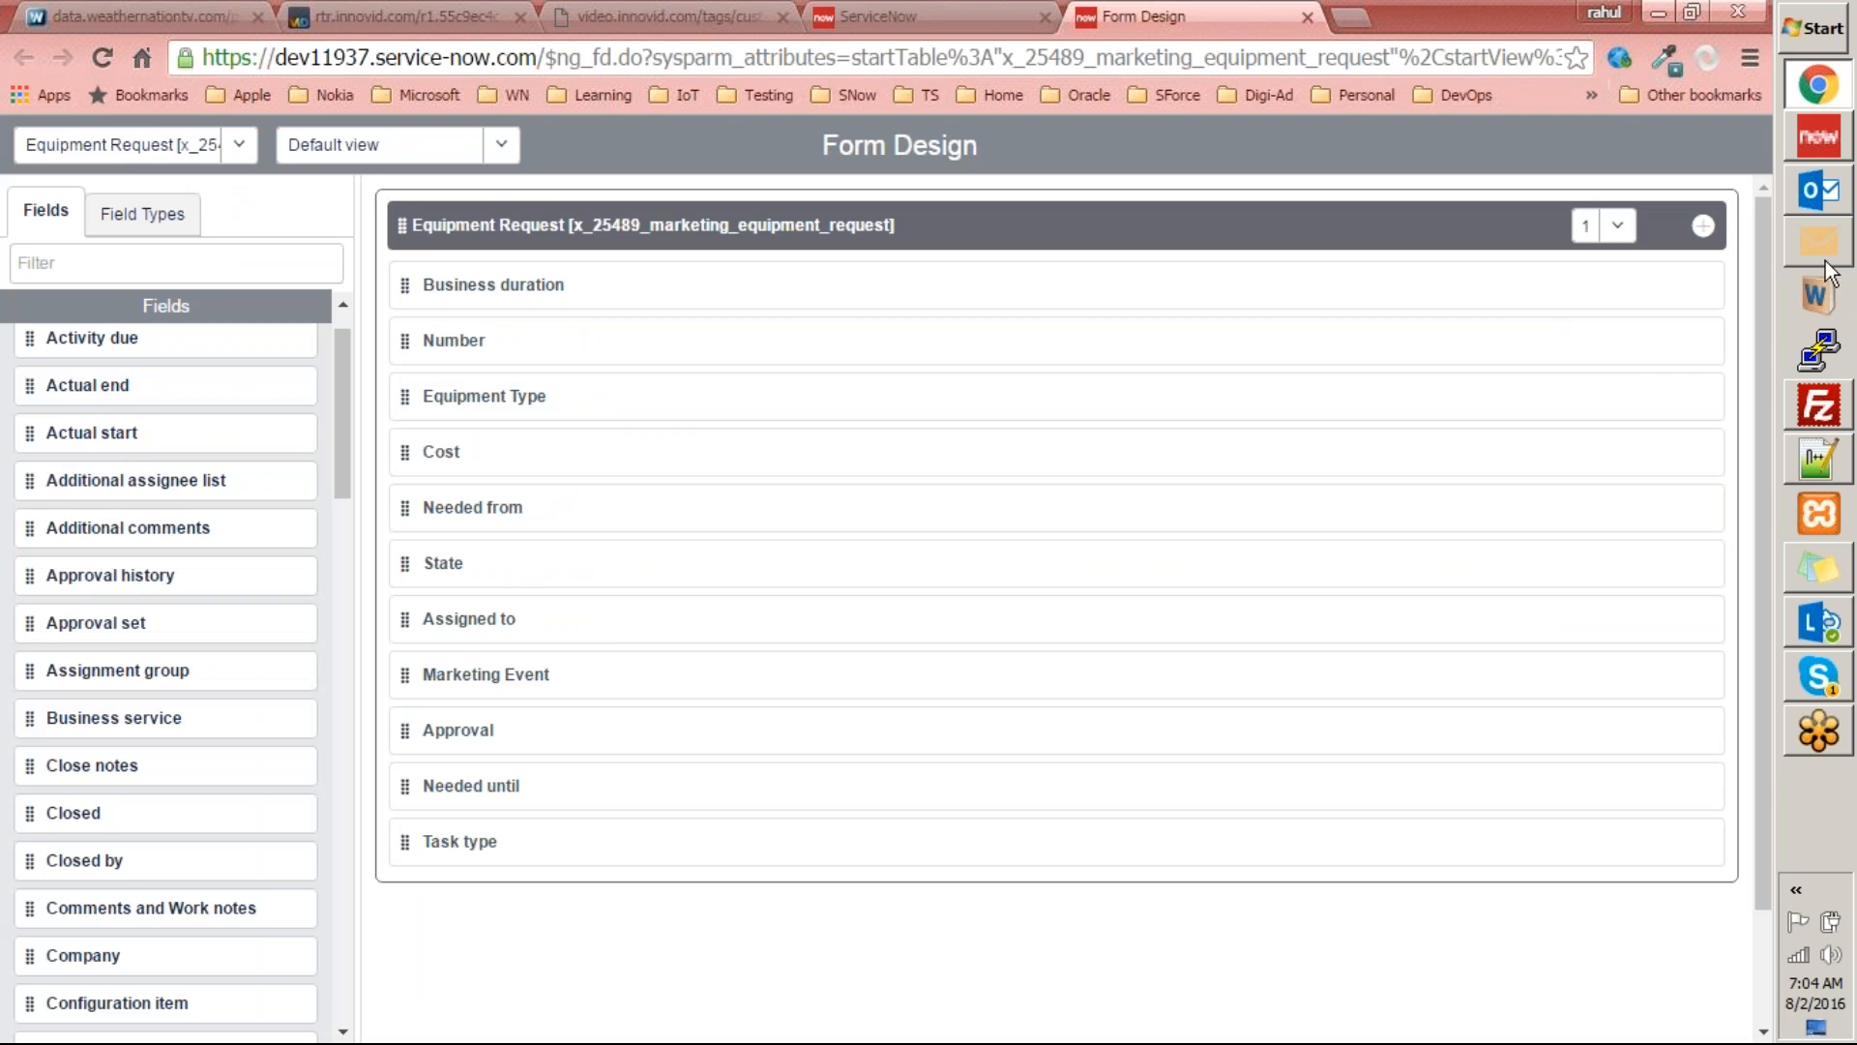
click(982, 16)
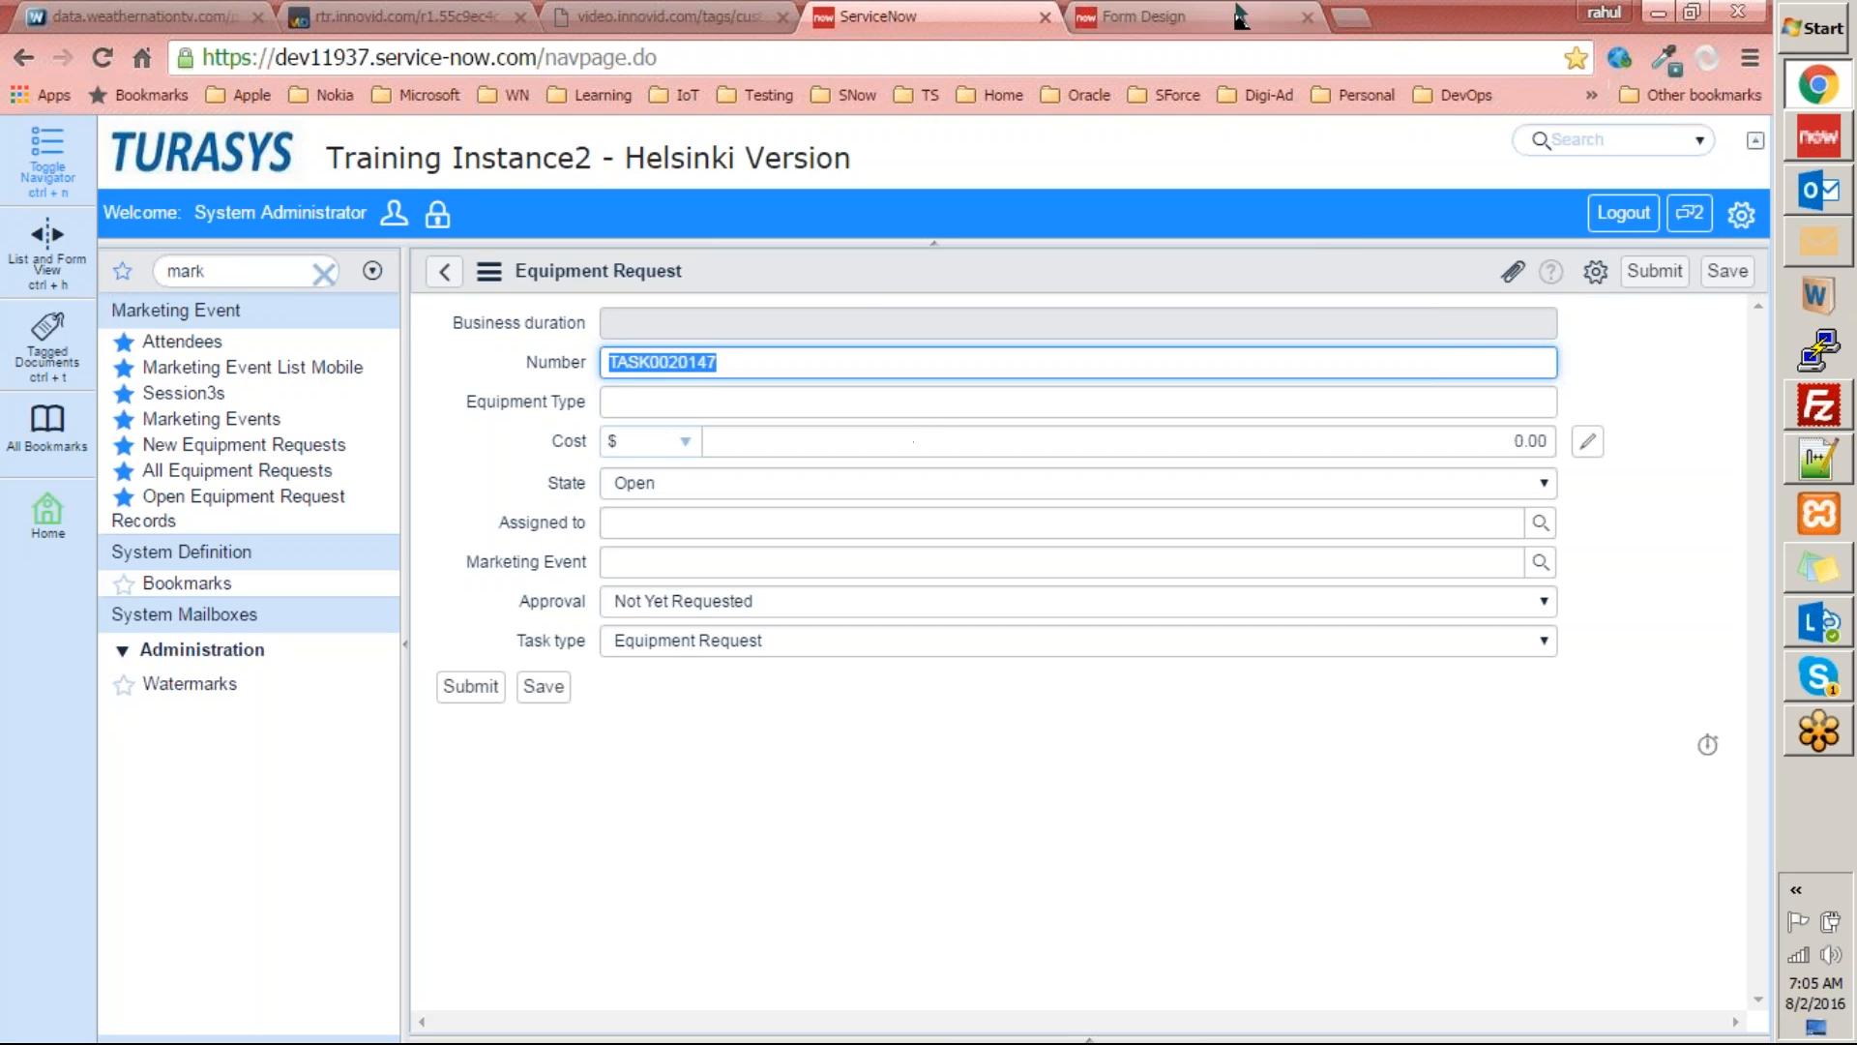
click(1146, 17)
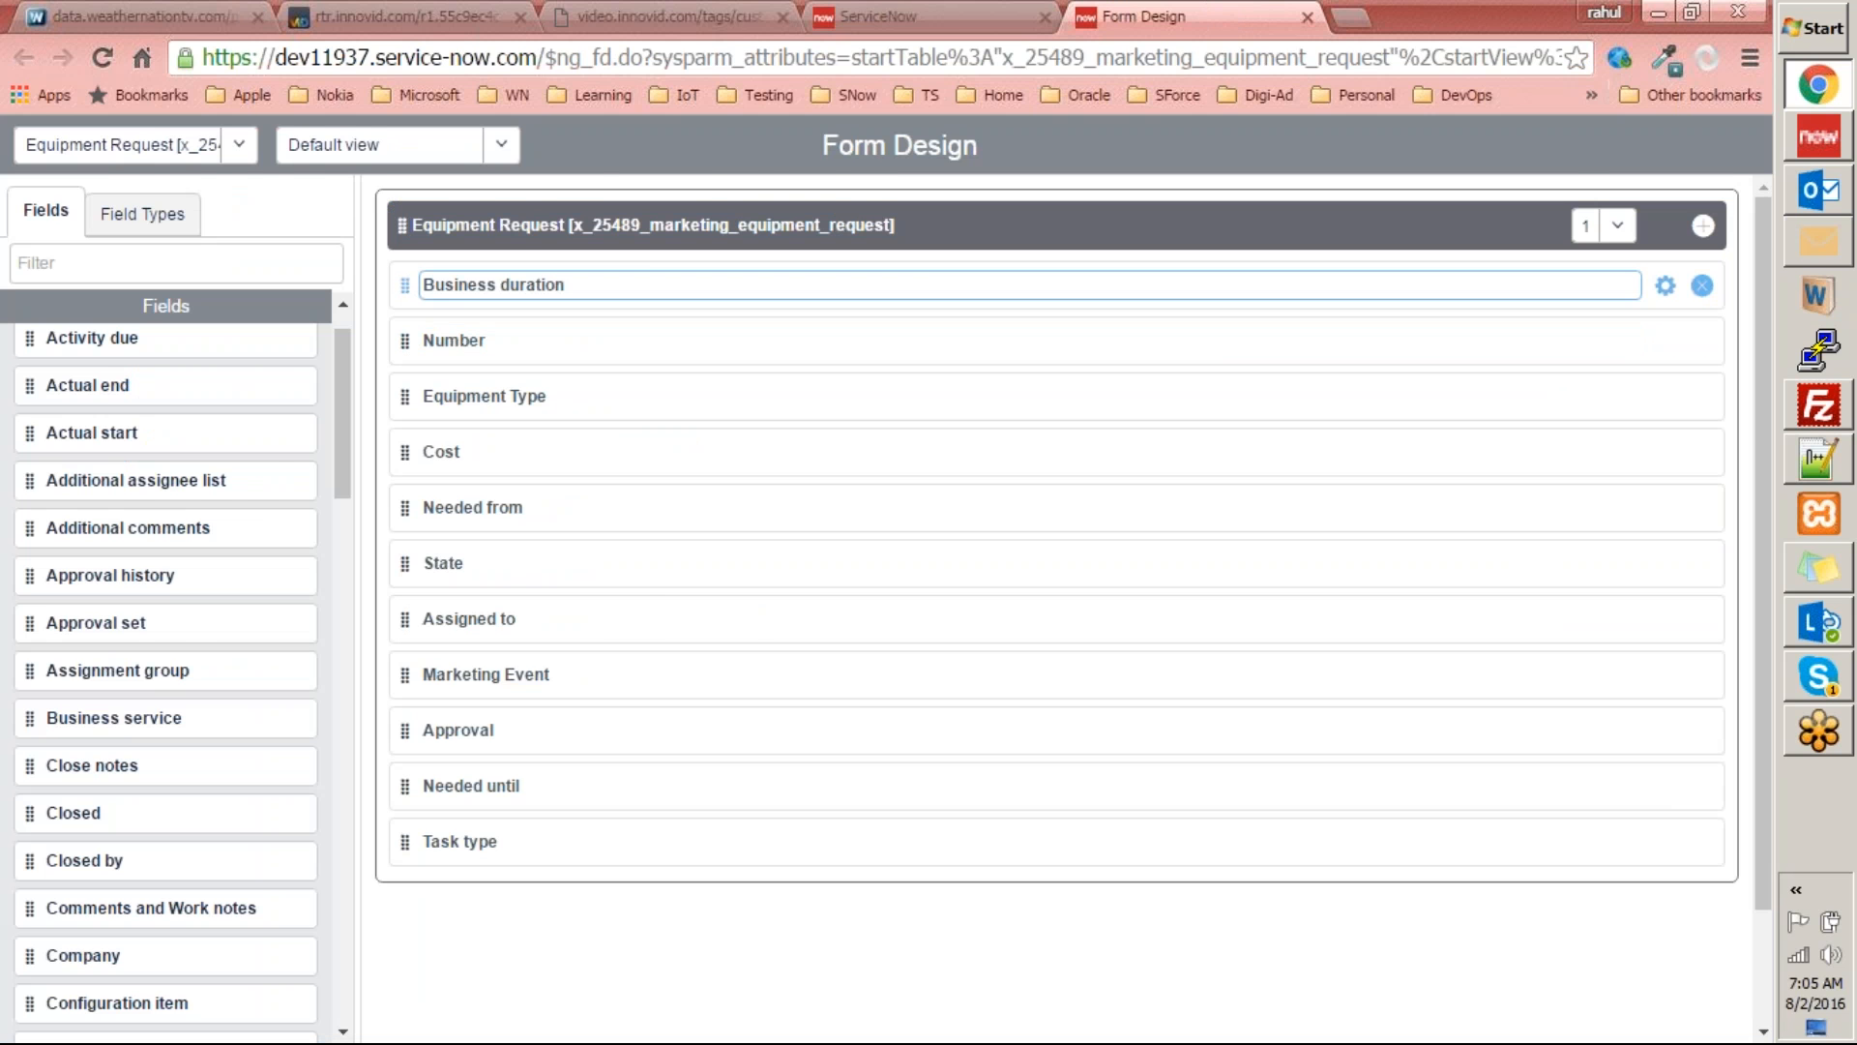
key(ctrl+shift+Tab)
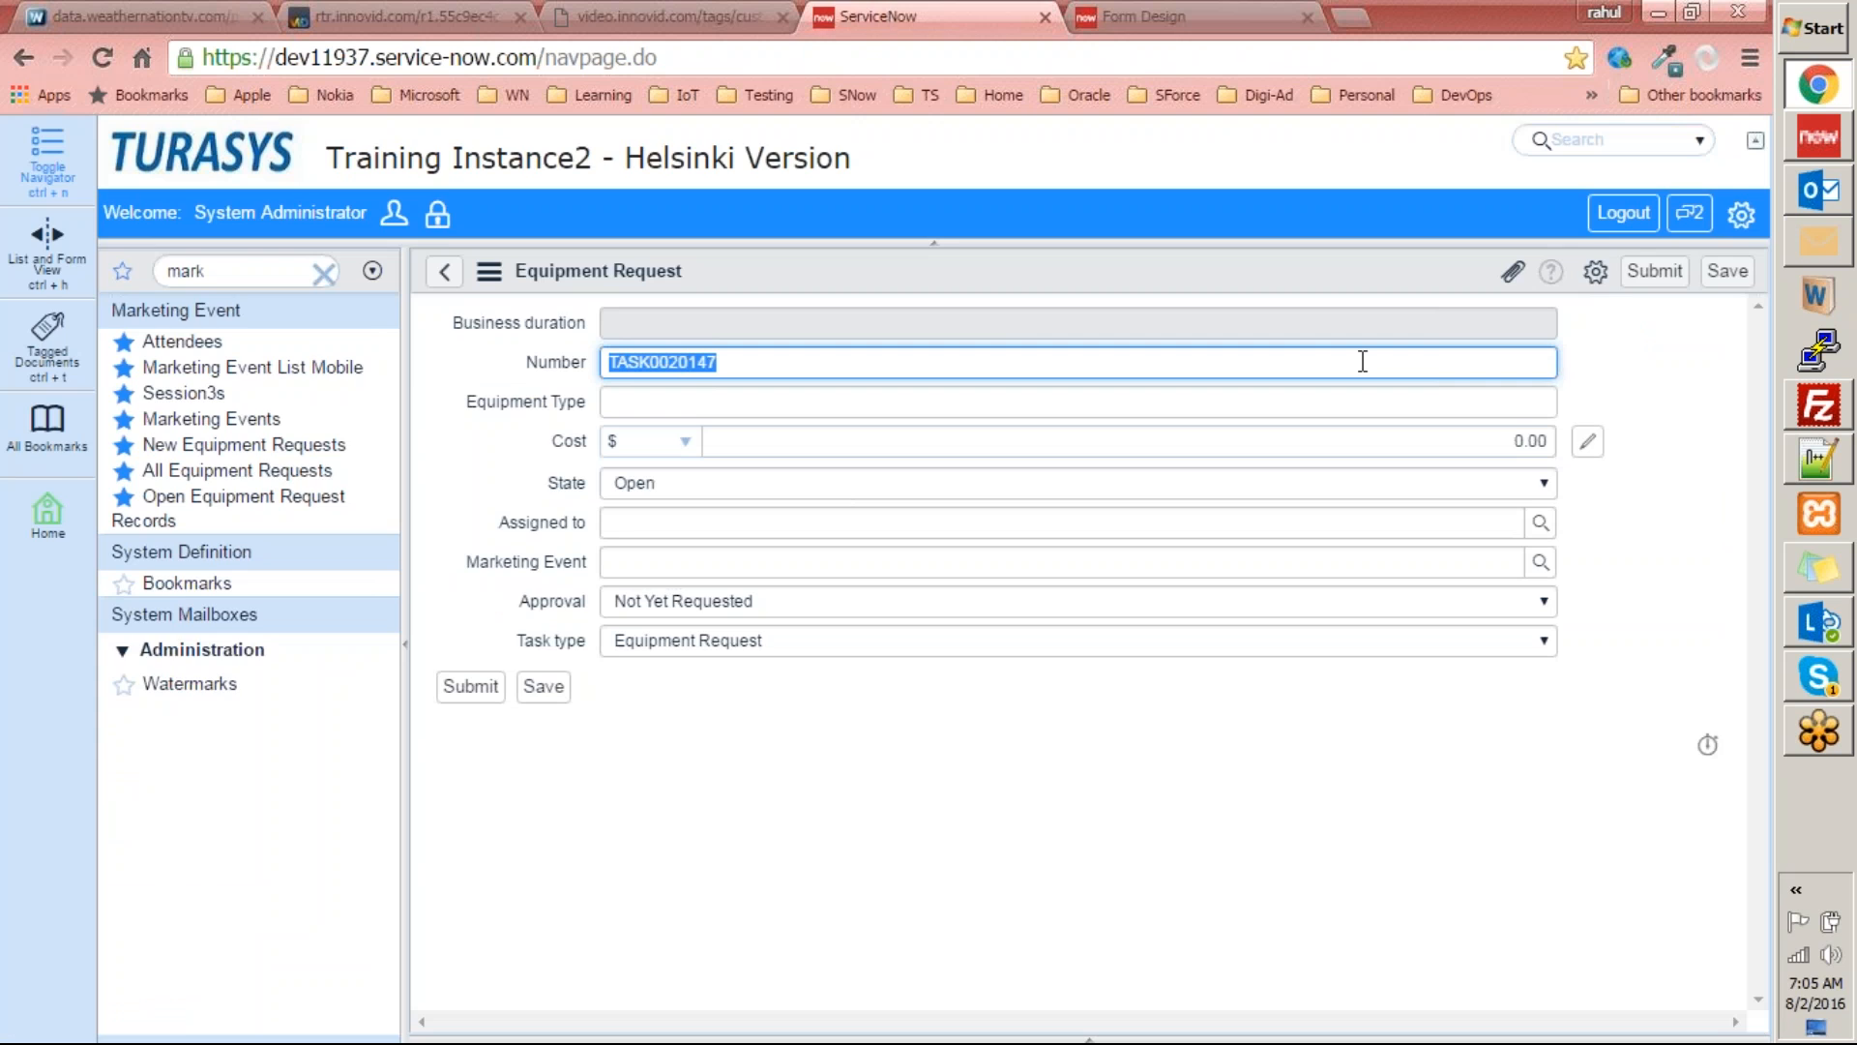
Set the Equipment Request section to 2 columns and move State, Needed from and Assigned to into the second column.
key(ctrl+Tab)
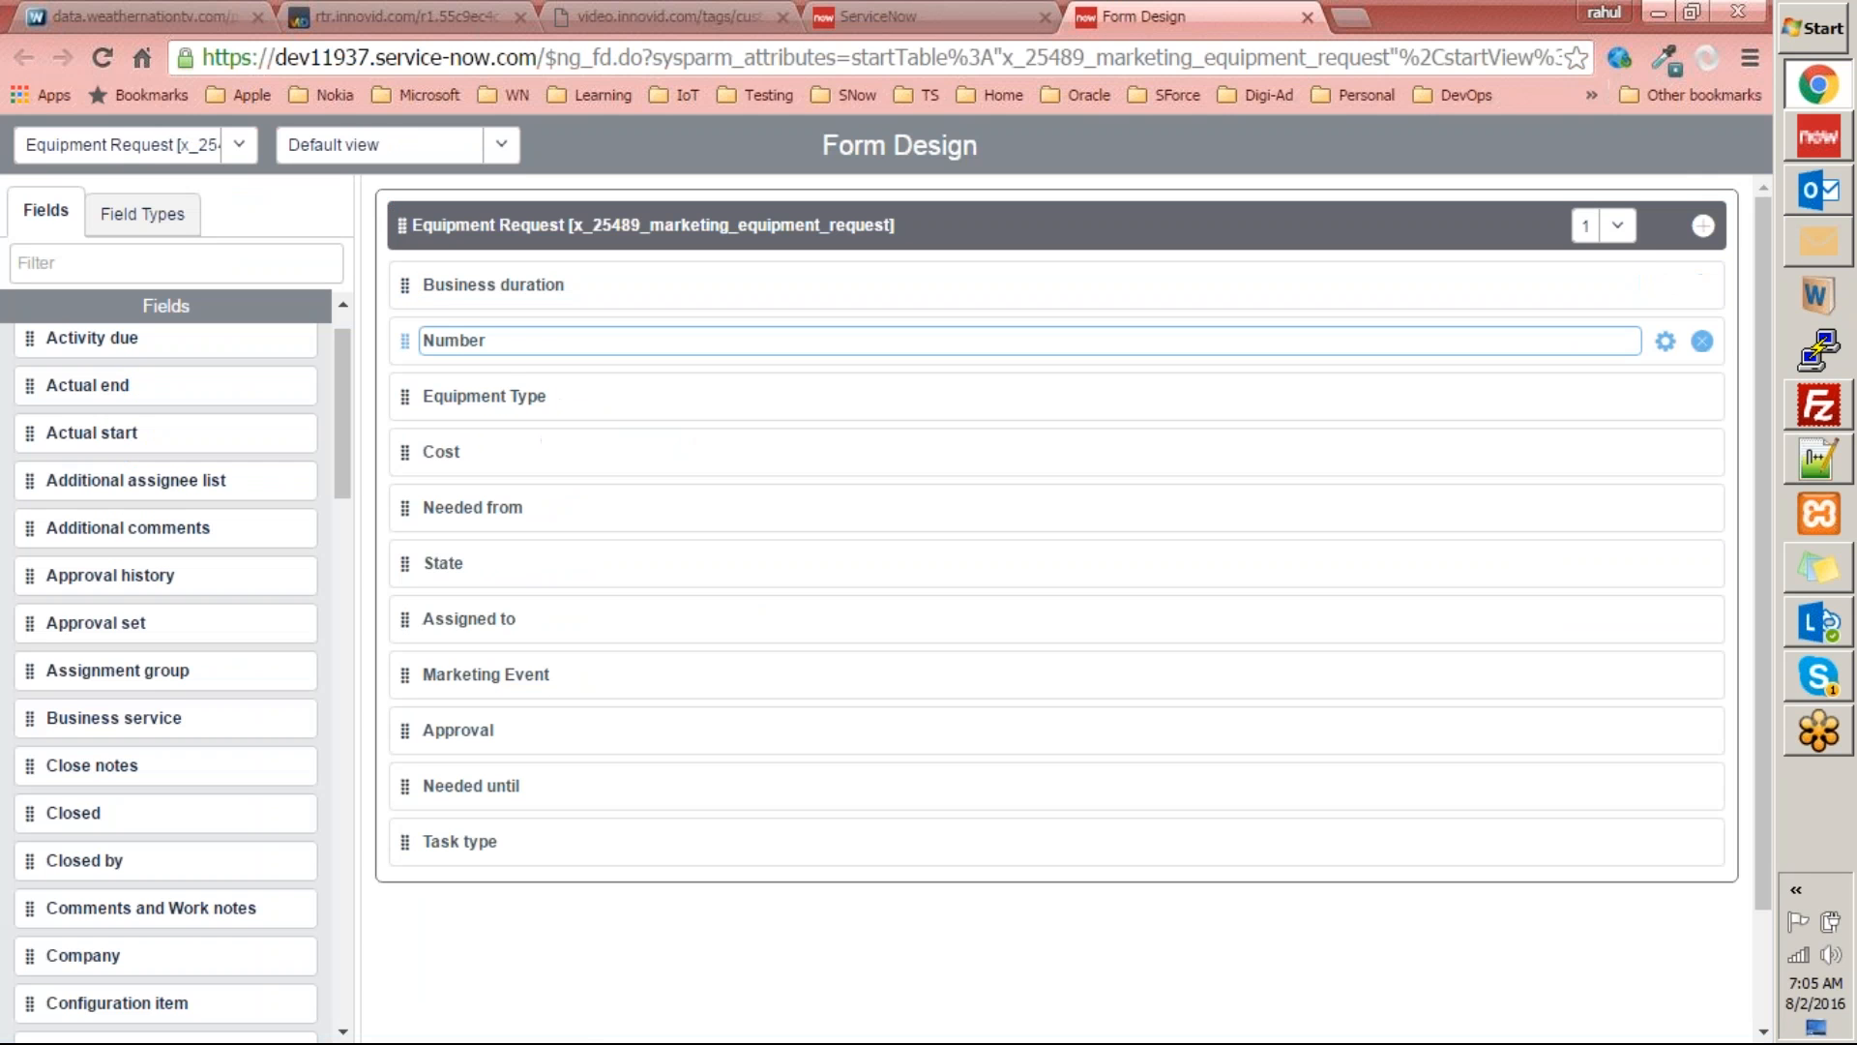
click(1624, 240)
click(1591, 282)
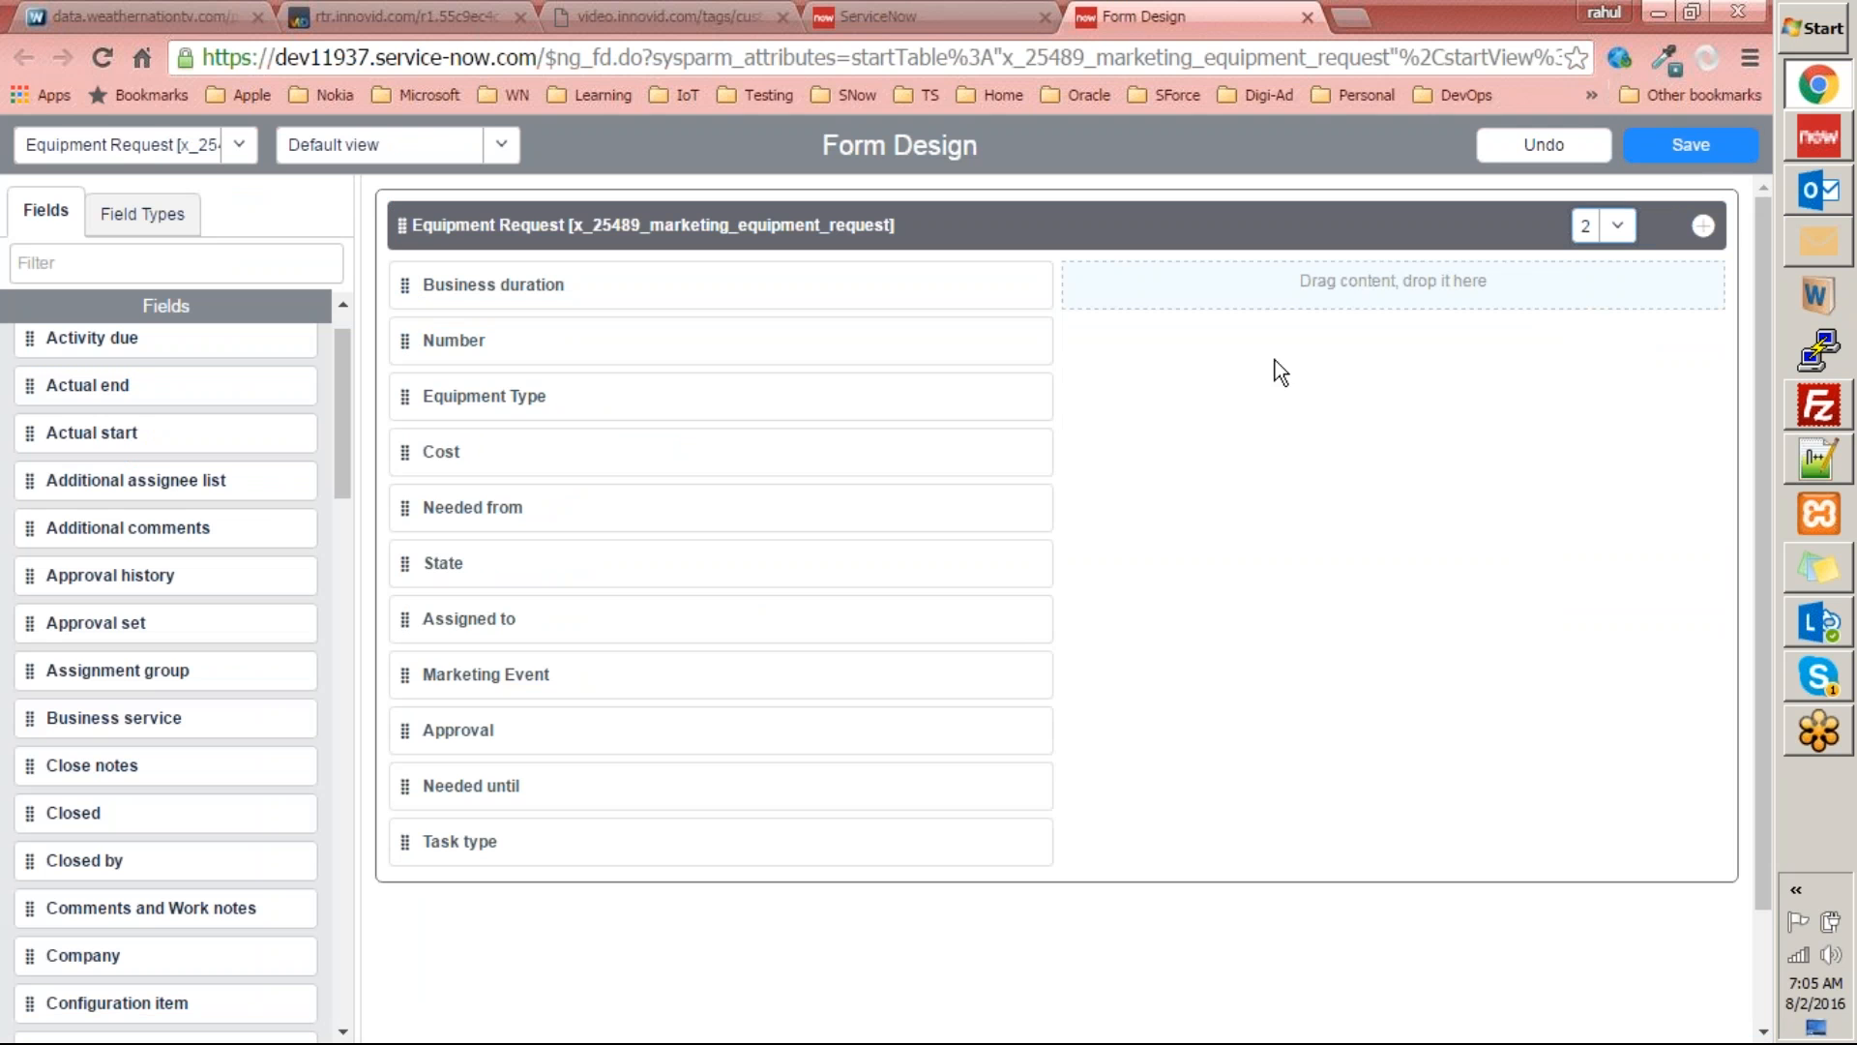
drag(393, 345, 392, 358)
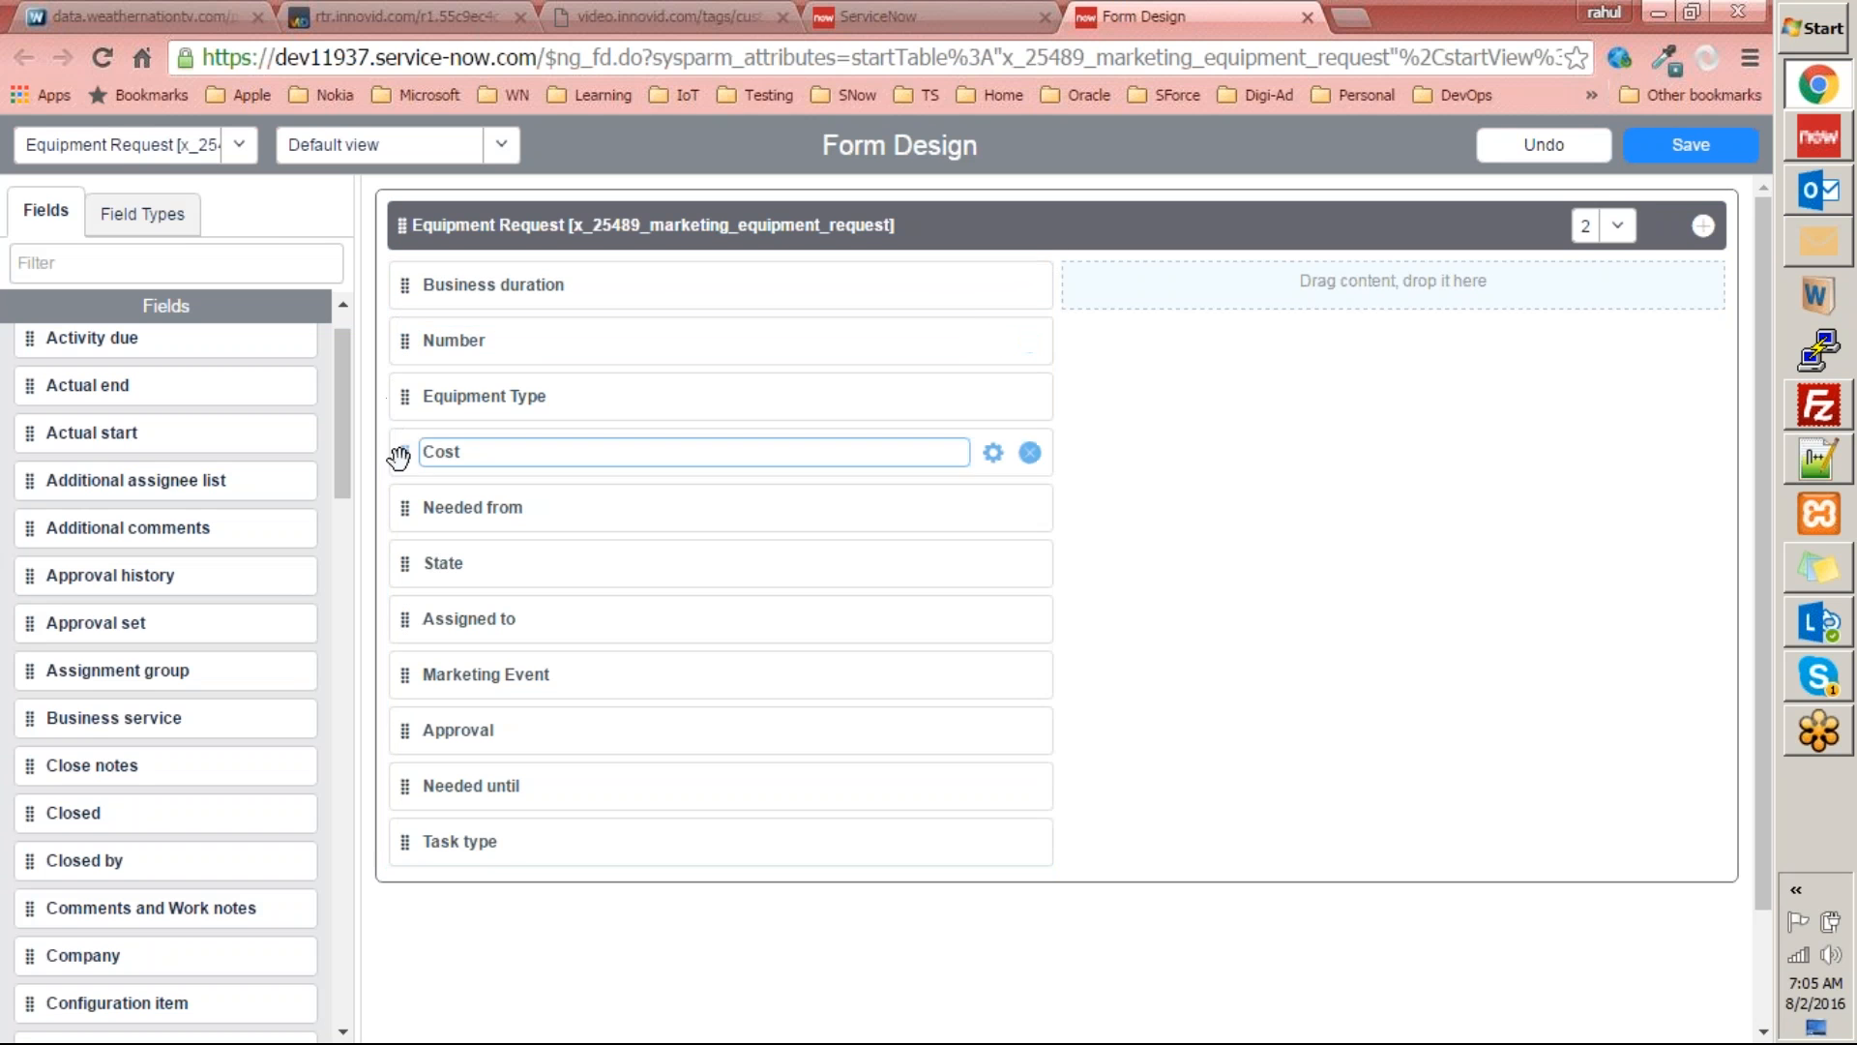
drag(400, 567, 1236, 366)
drag(422, 526, 1065, 352)
click(411, 523)
drag(1040, 506, 1090, 377)
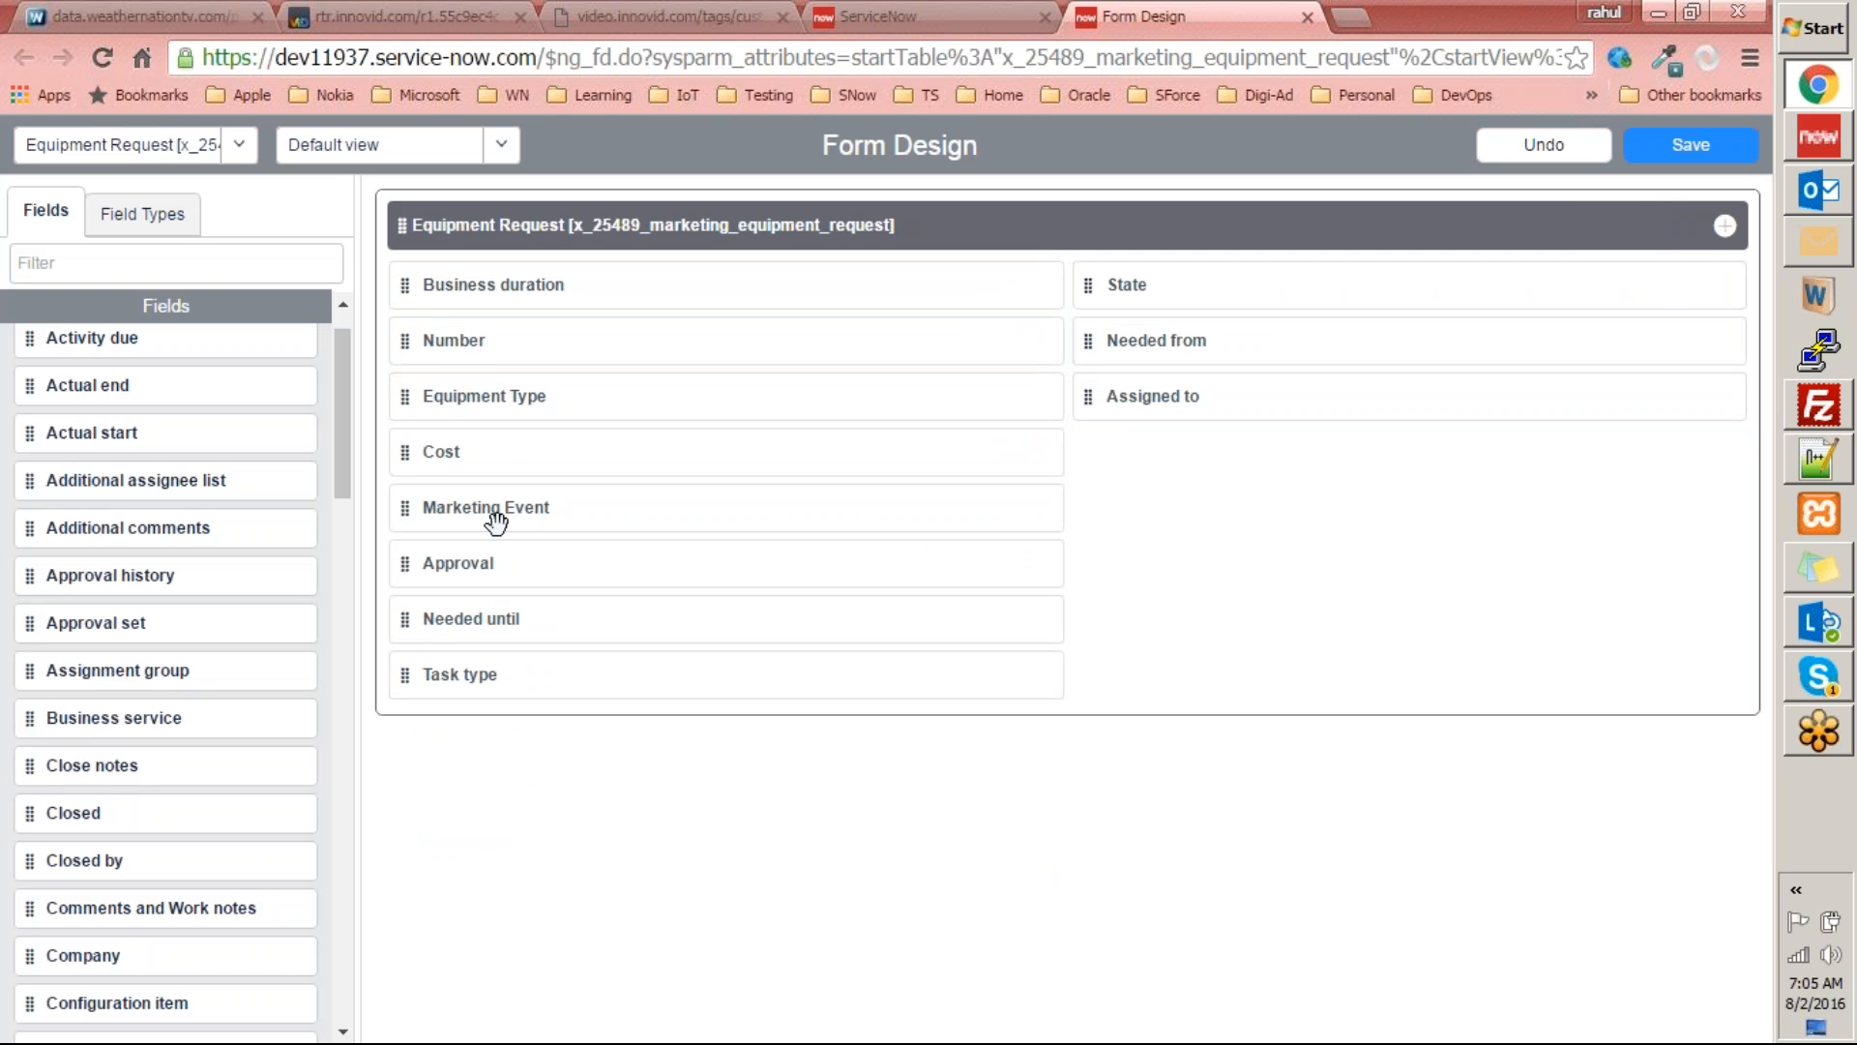
Move Marketing Event, Approval and Task type into the second column below Assigned to.
drag(406, 514, 1122, 466)
click(401, 513)
drag(400, 521, 1142, 513)
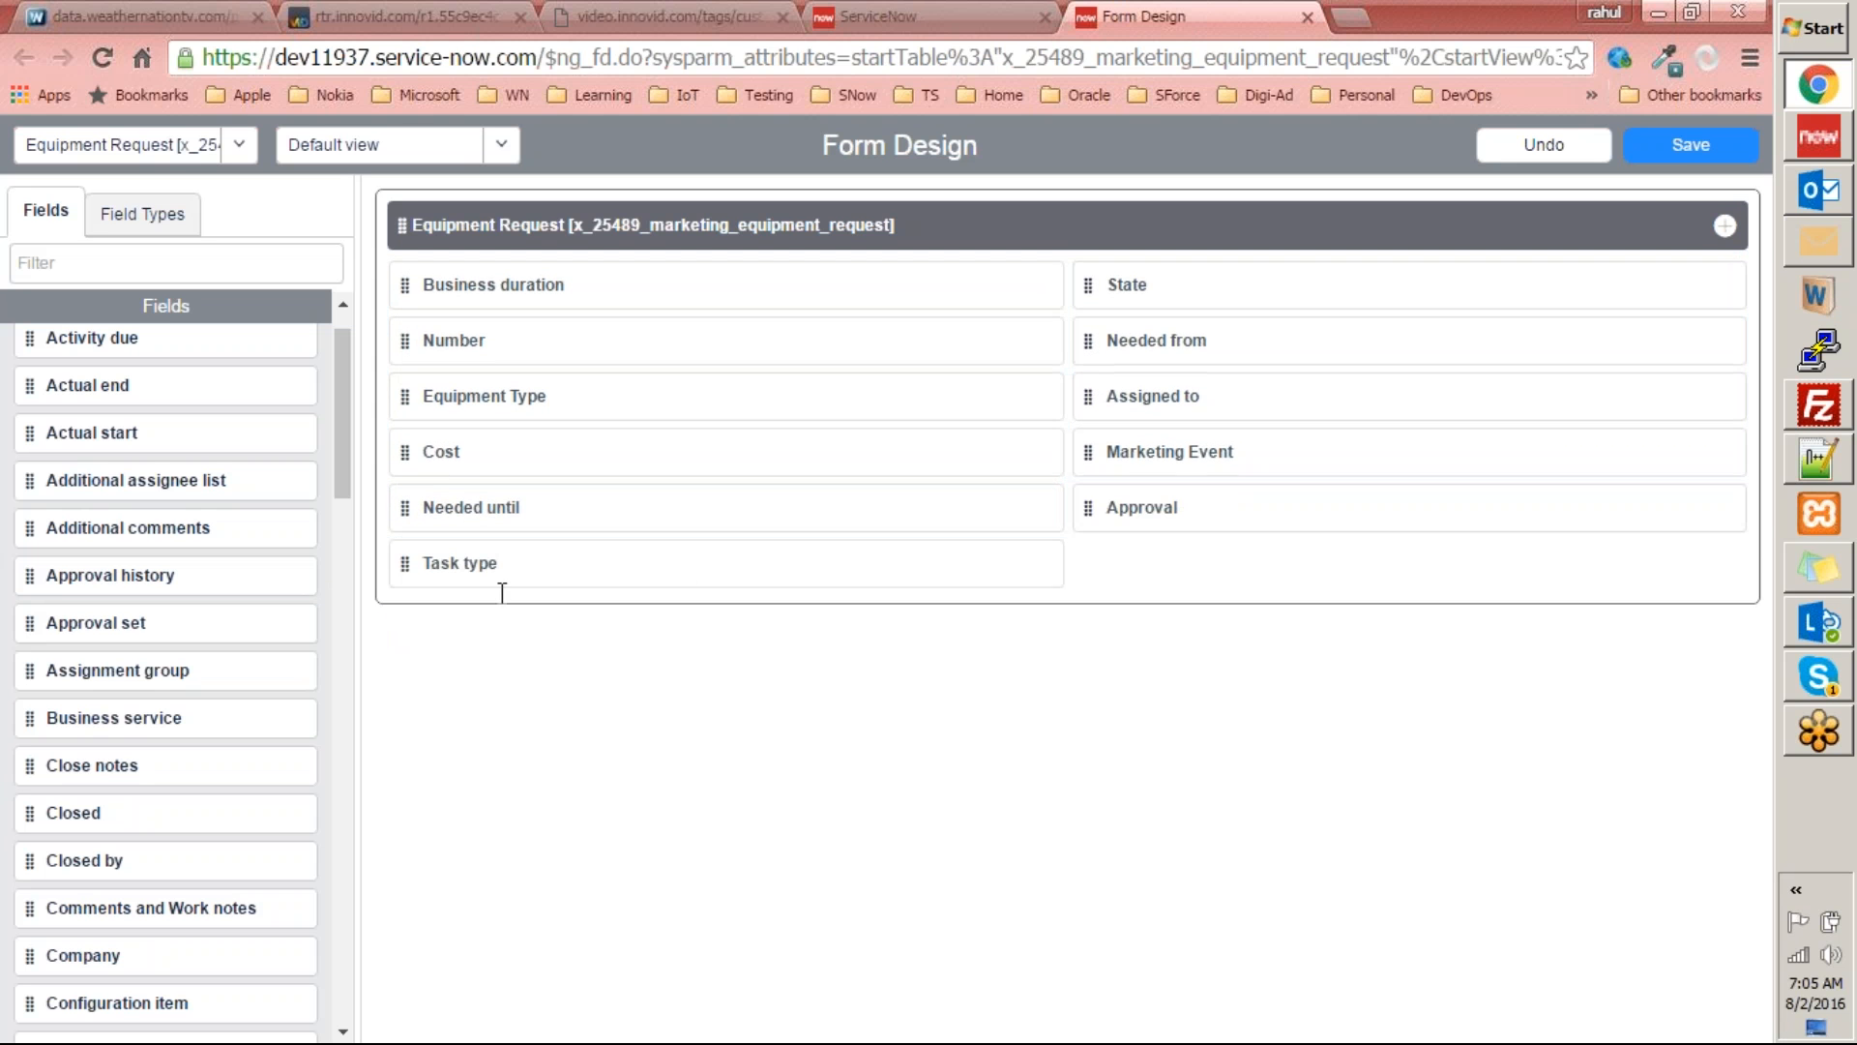
click(401, 571)
drag(401, 566, 1122, 563)
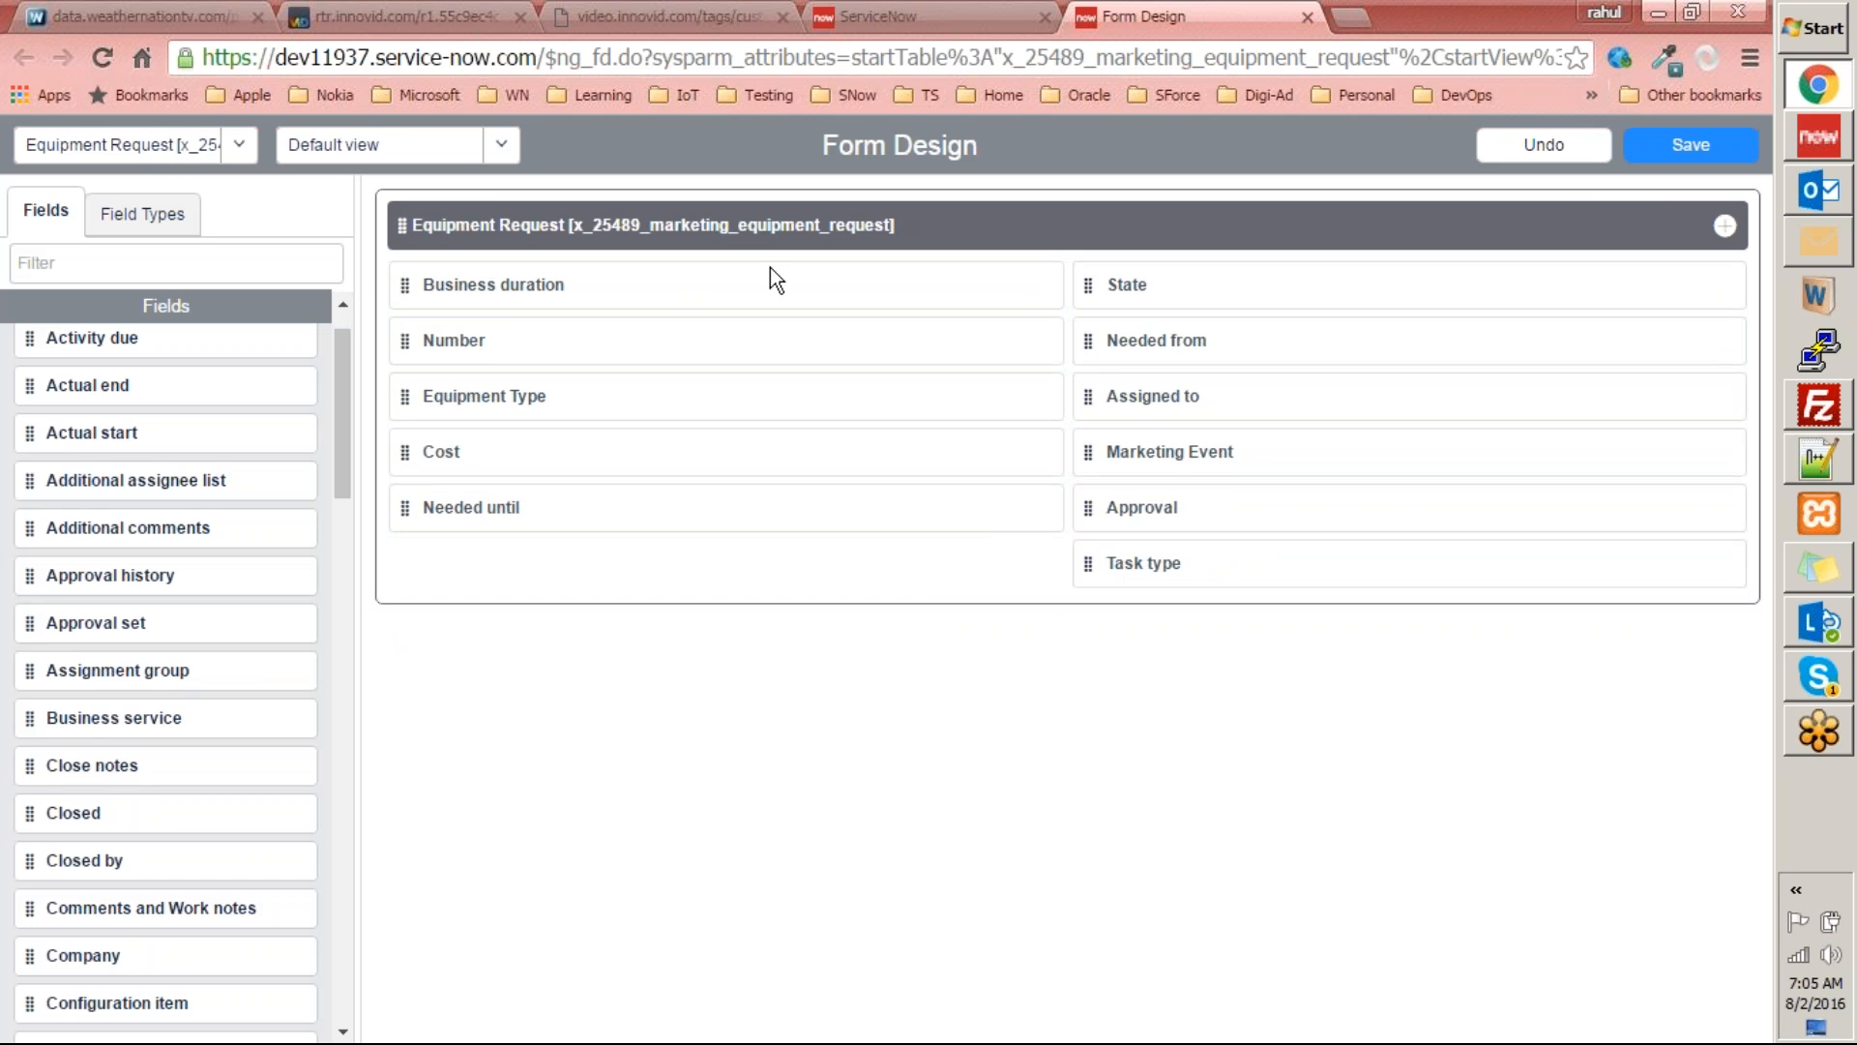
Remove Business duration and Assigned to from the Equipment Request layout, save it, and reload the request form.
click(1040, 286)
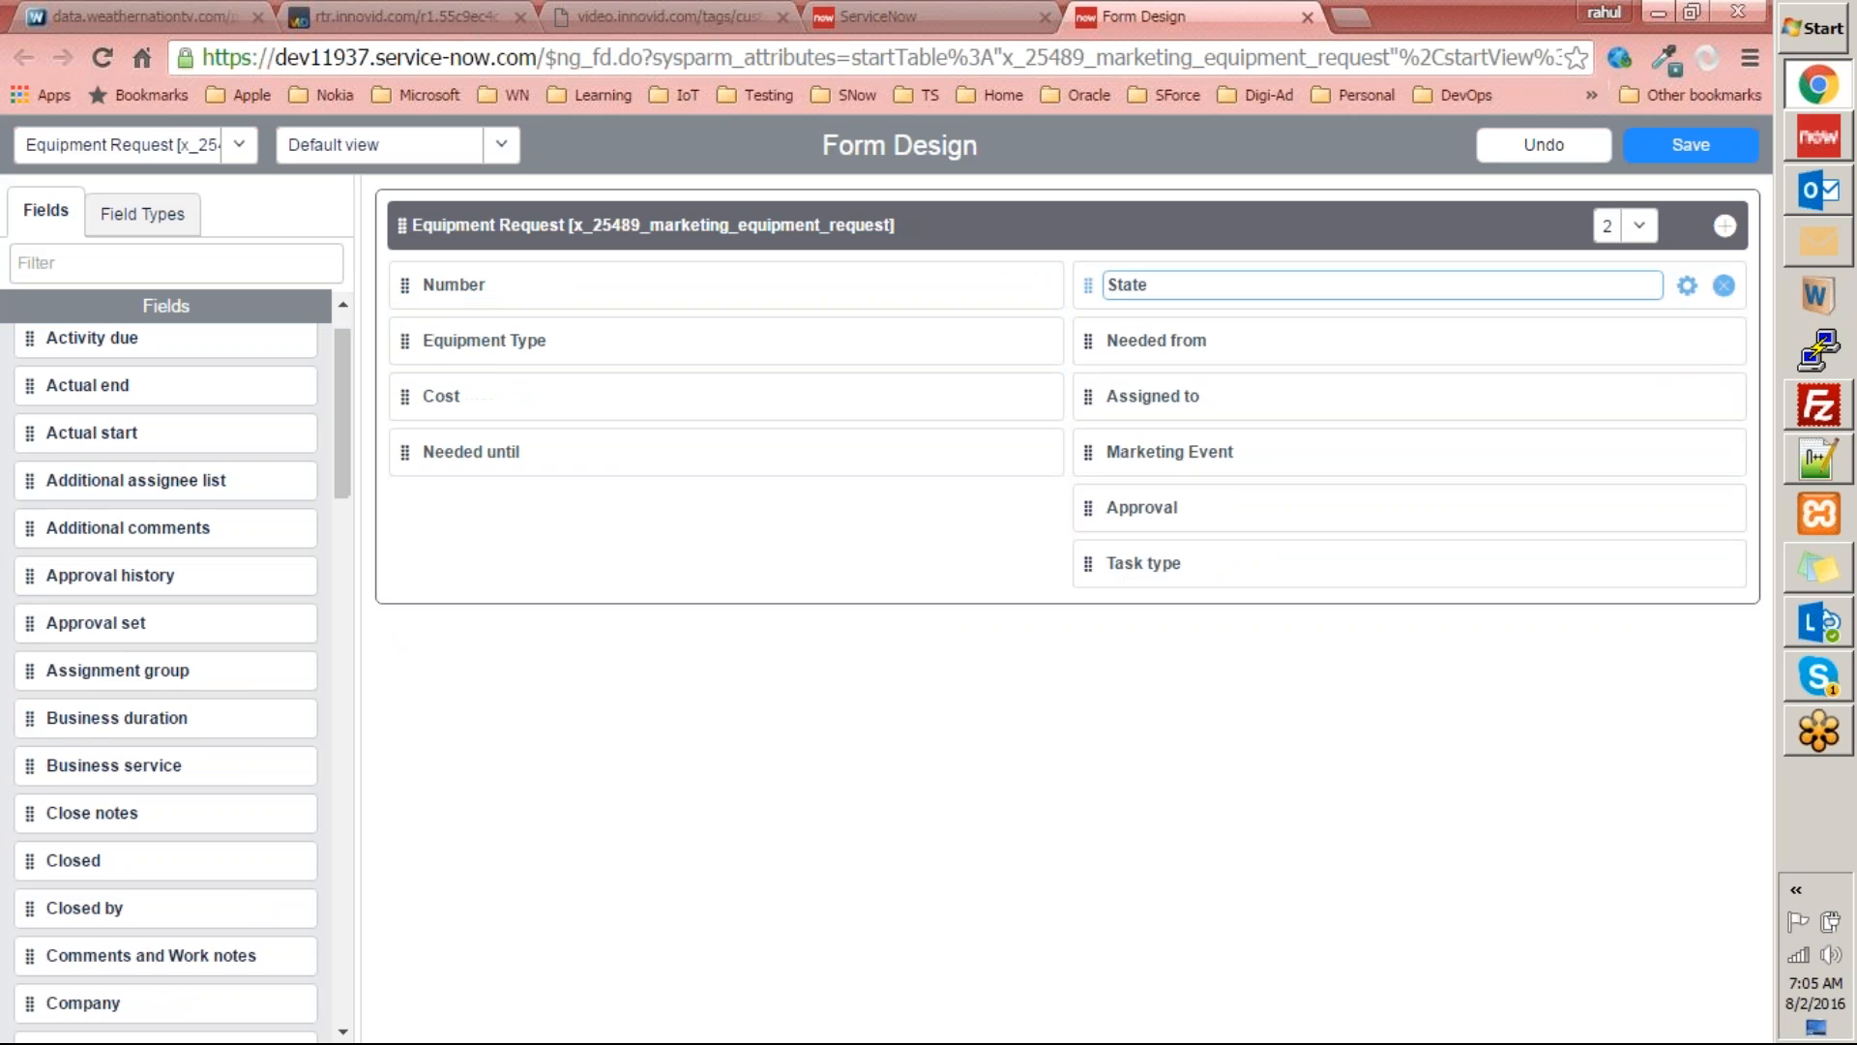
click(1723, 397)
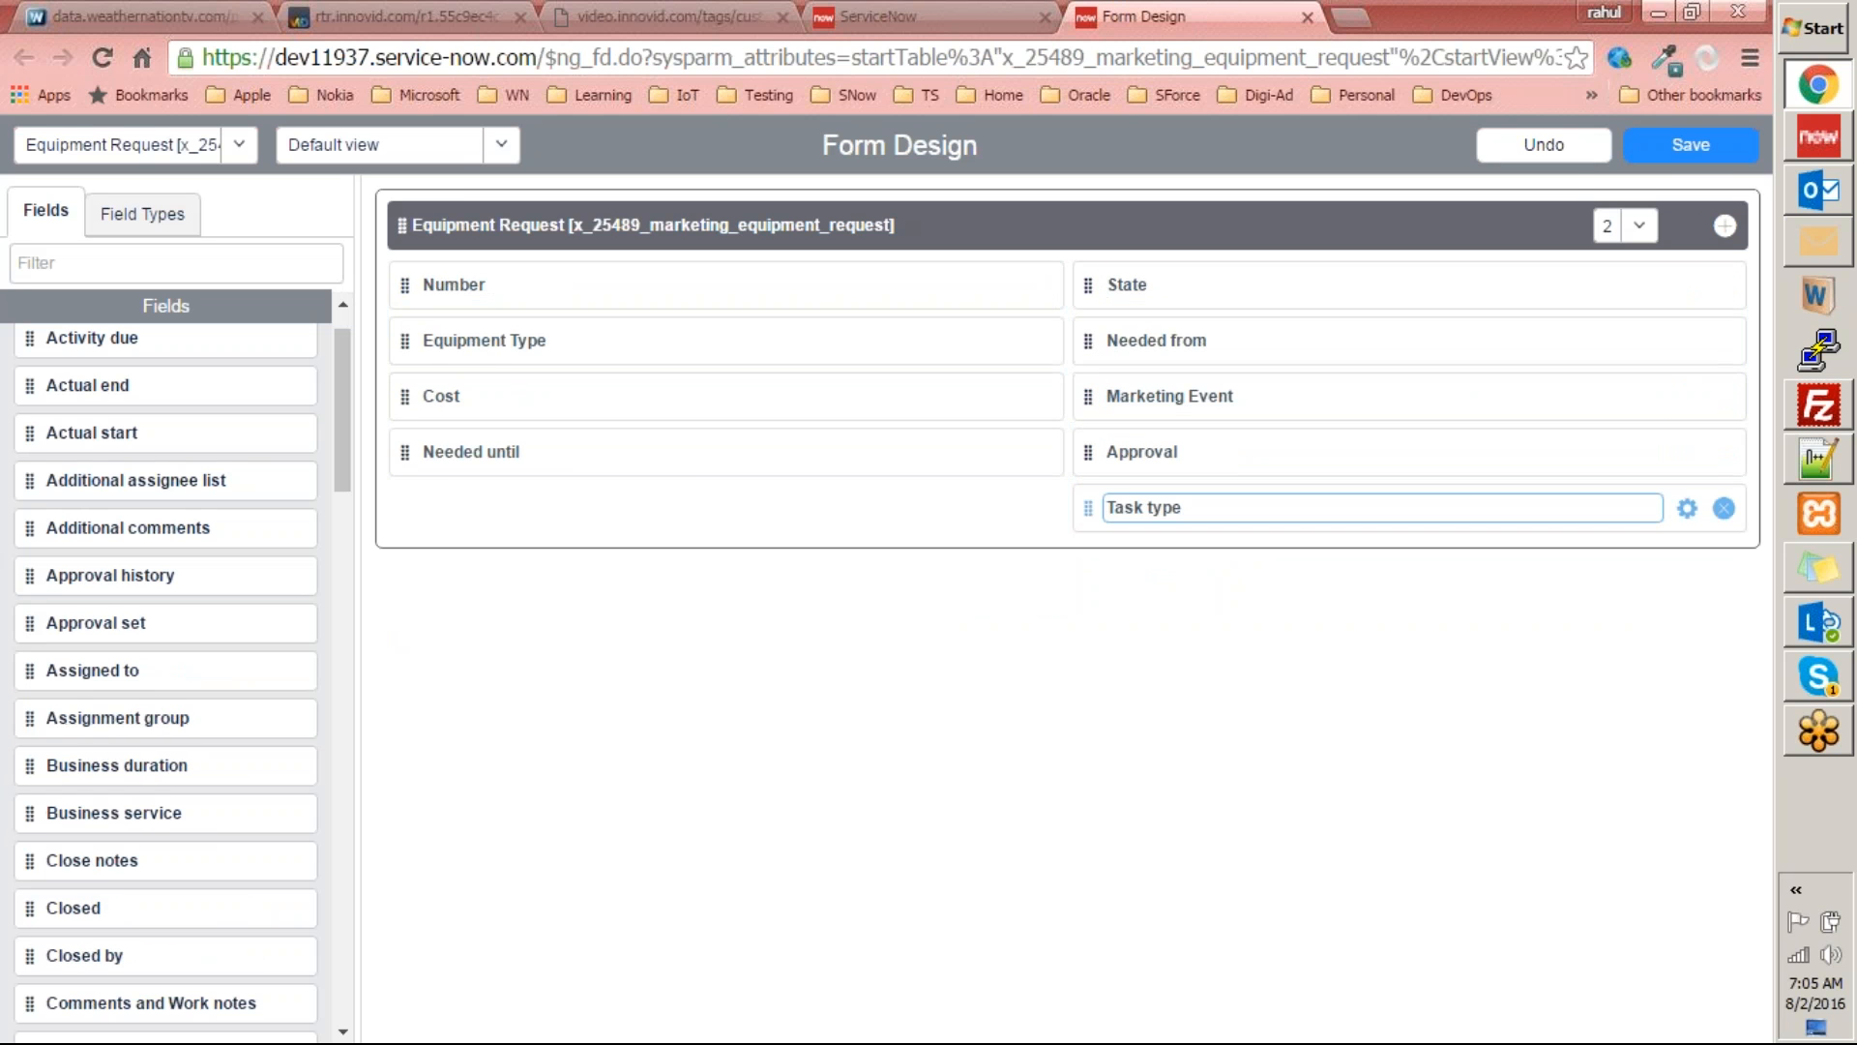
click(1688, 157)
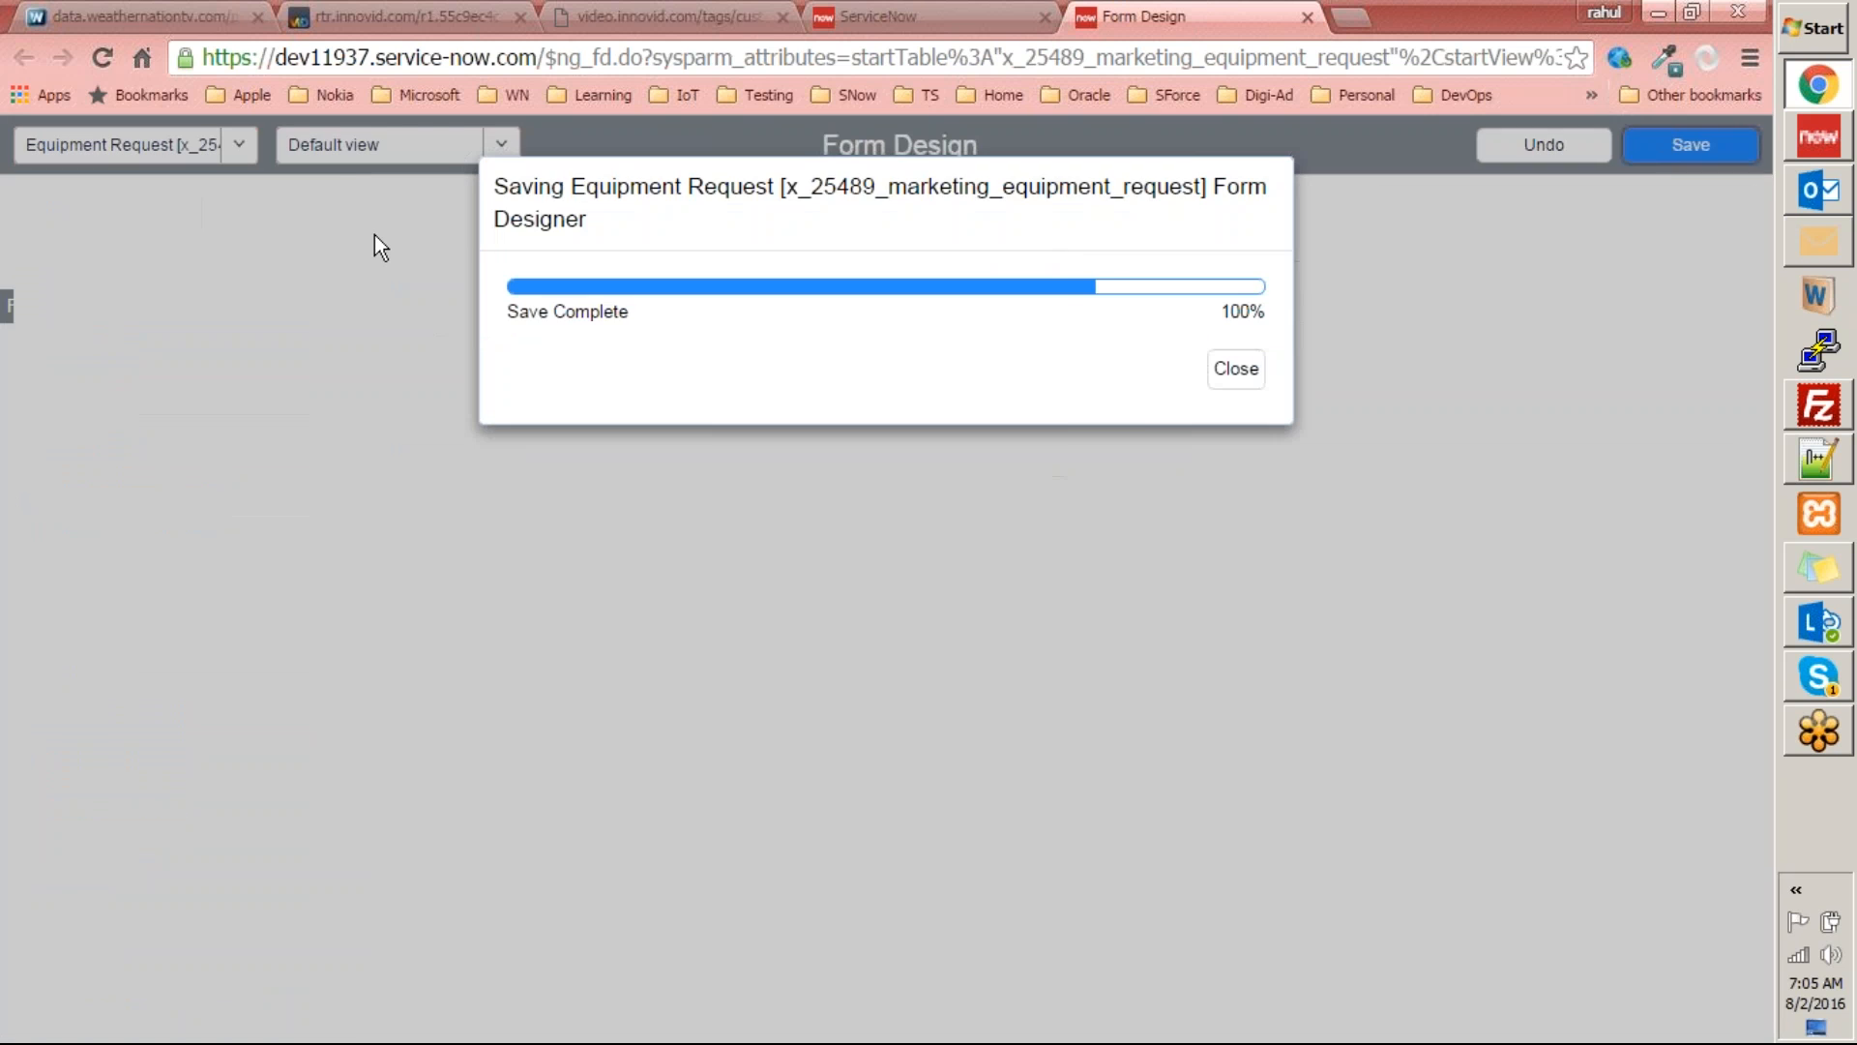
key(ctrl+shift+Tab)
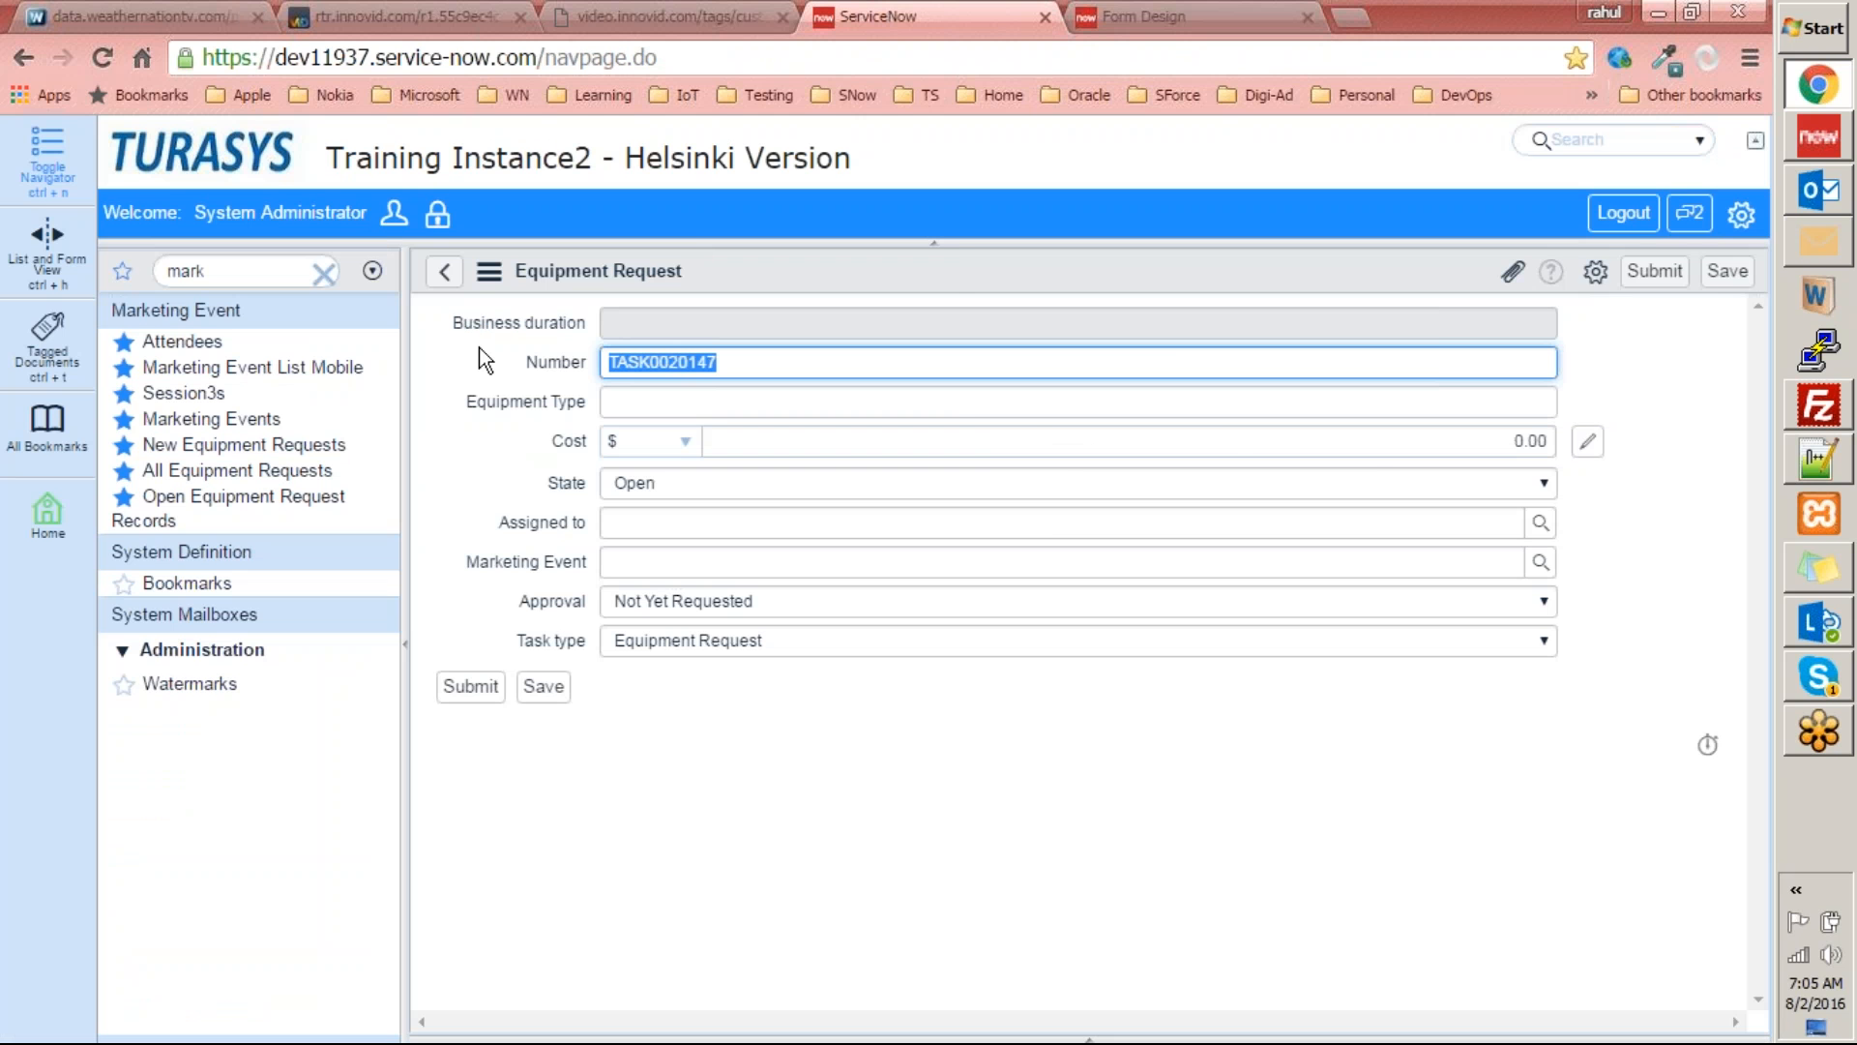
right_click(958, 261)
click(991, 495)
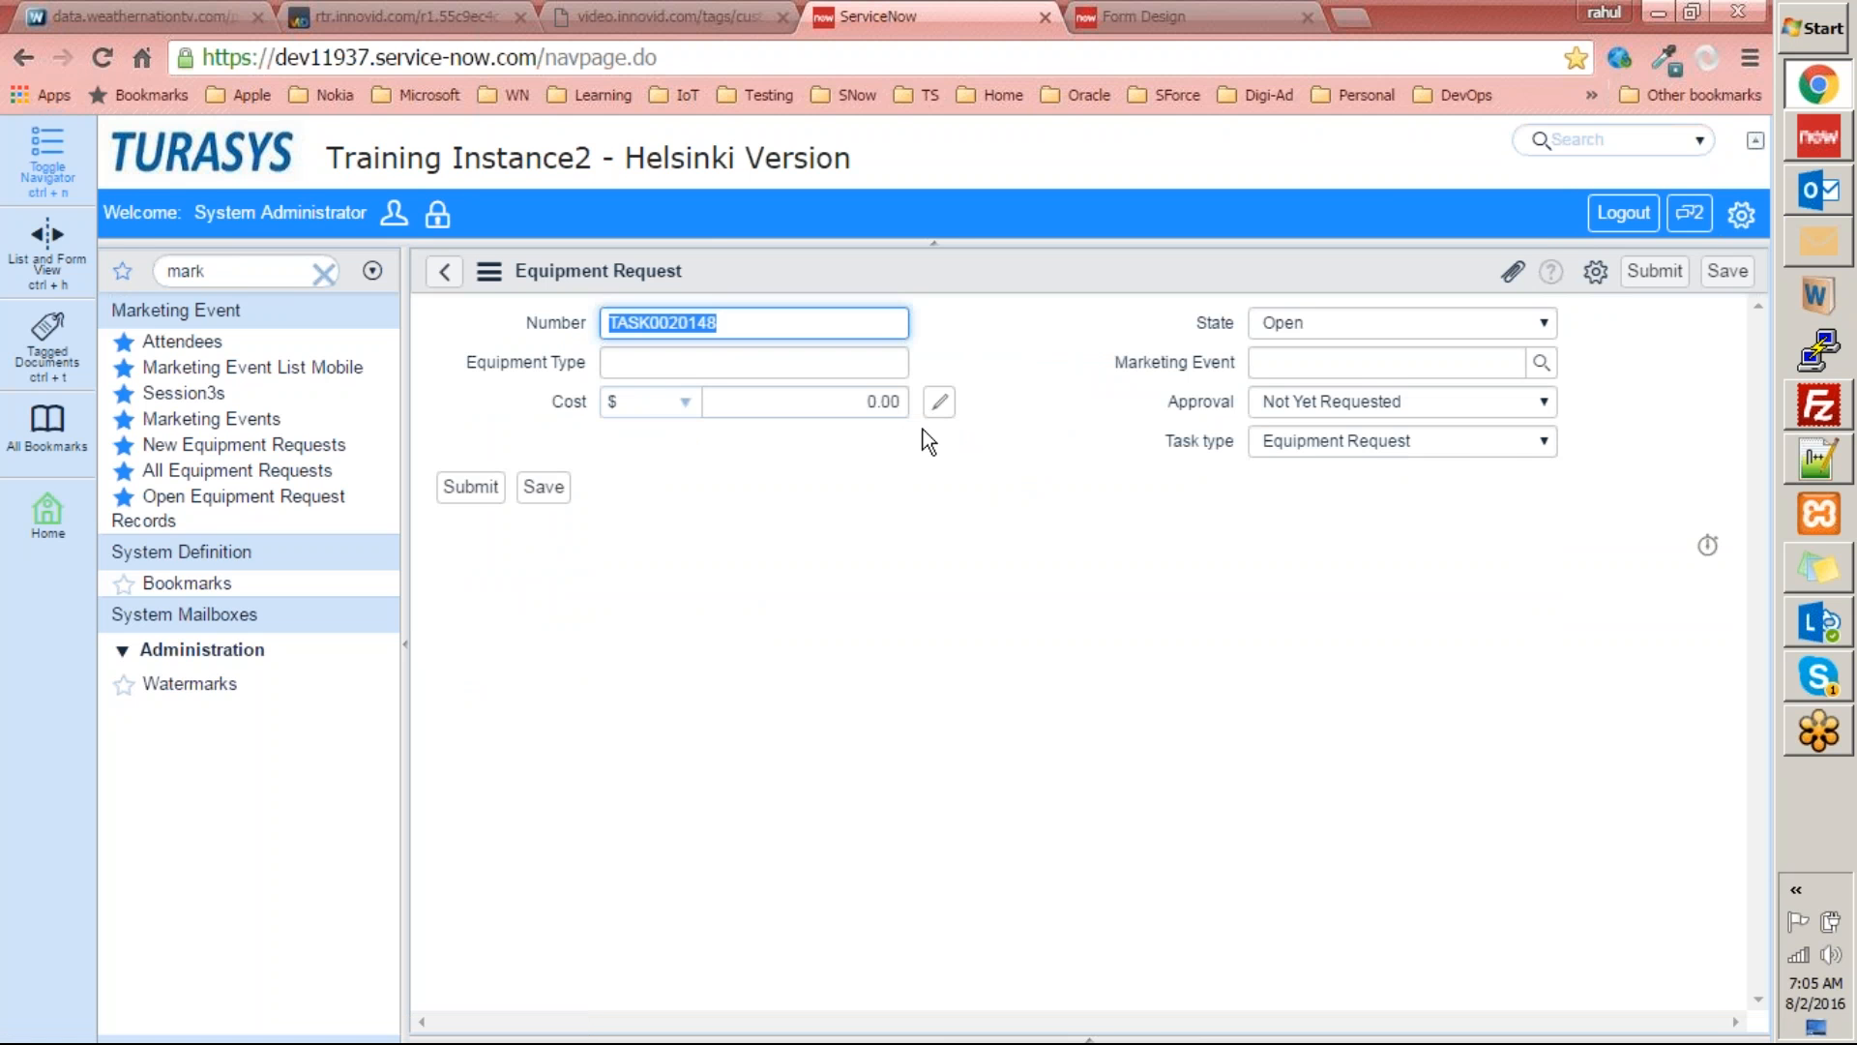
click(709, 498)
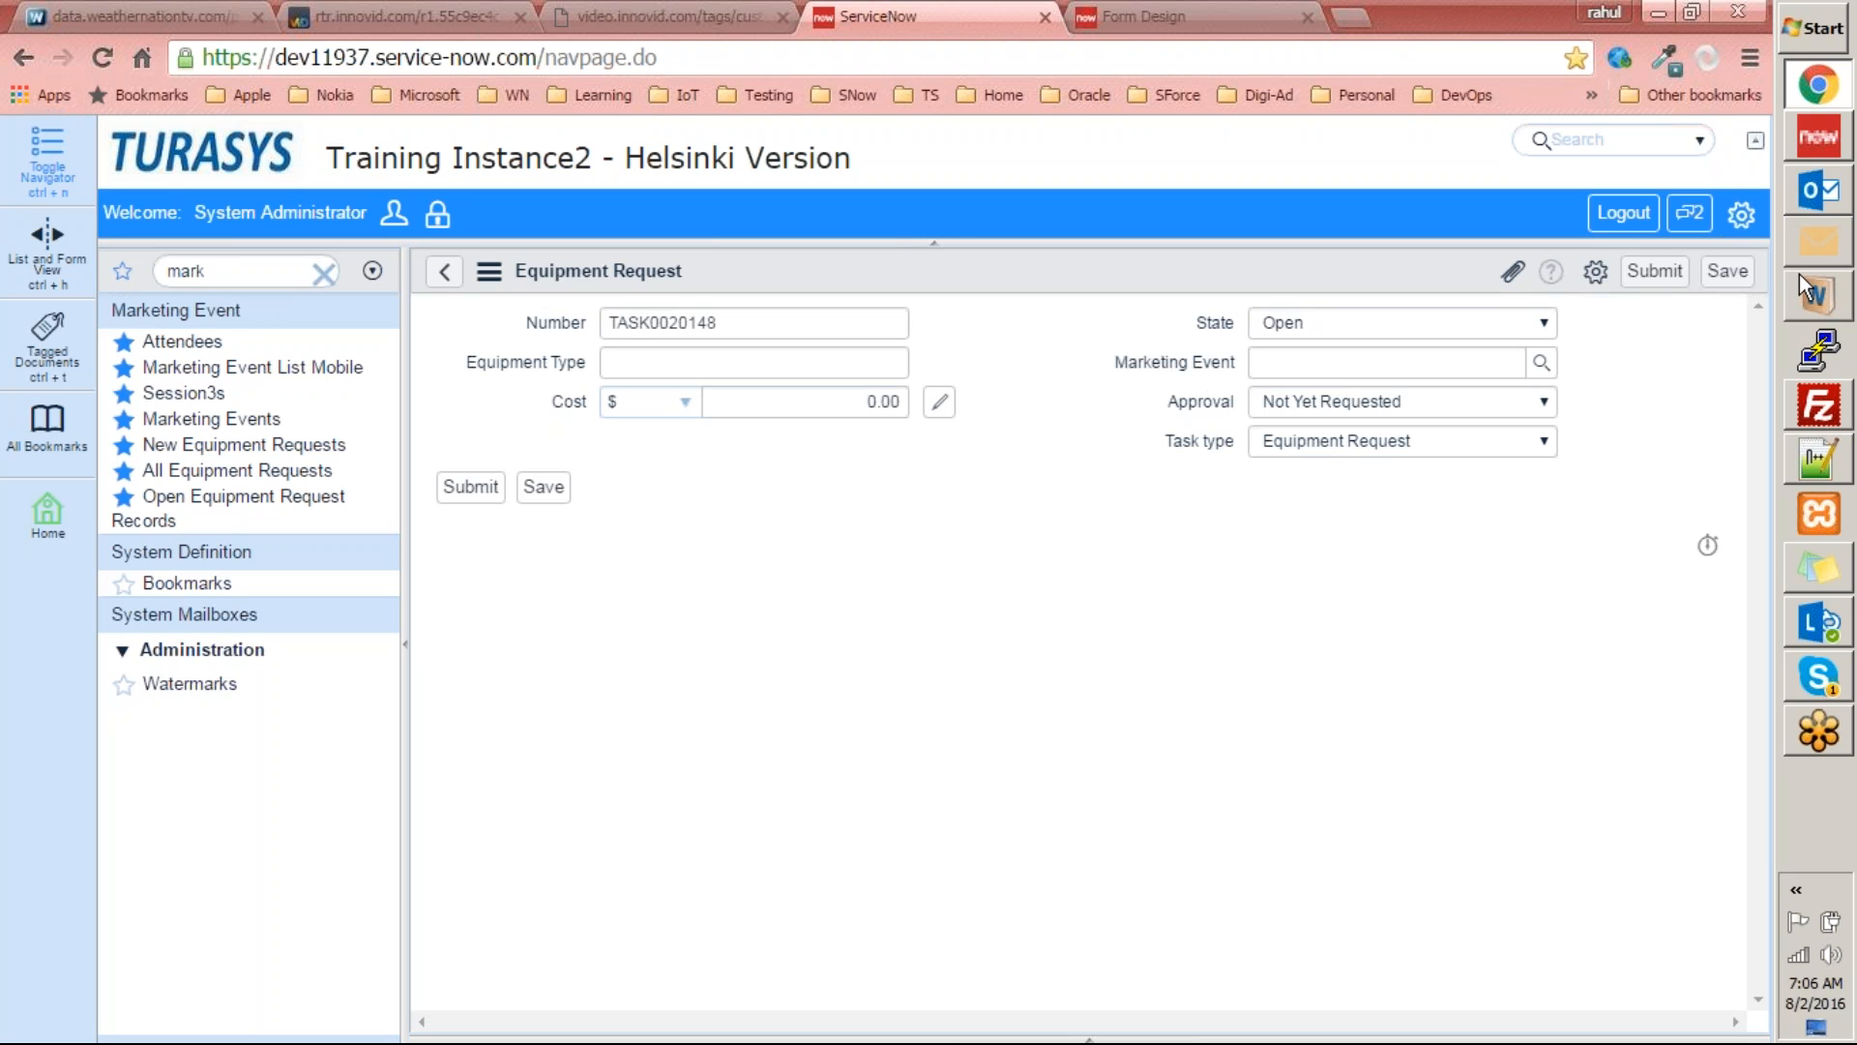
Start a new Attendee record from the Attendees list and open its form in Form Design.
click(194, 342)
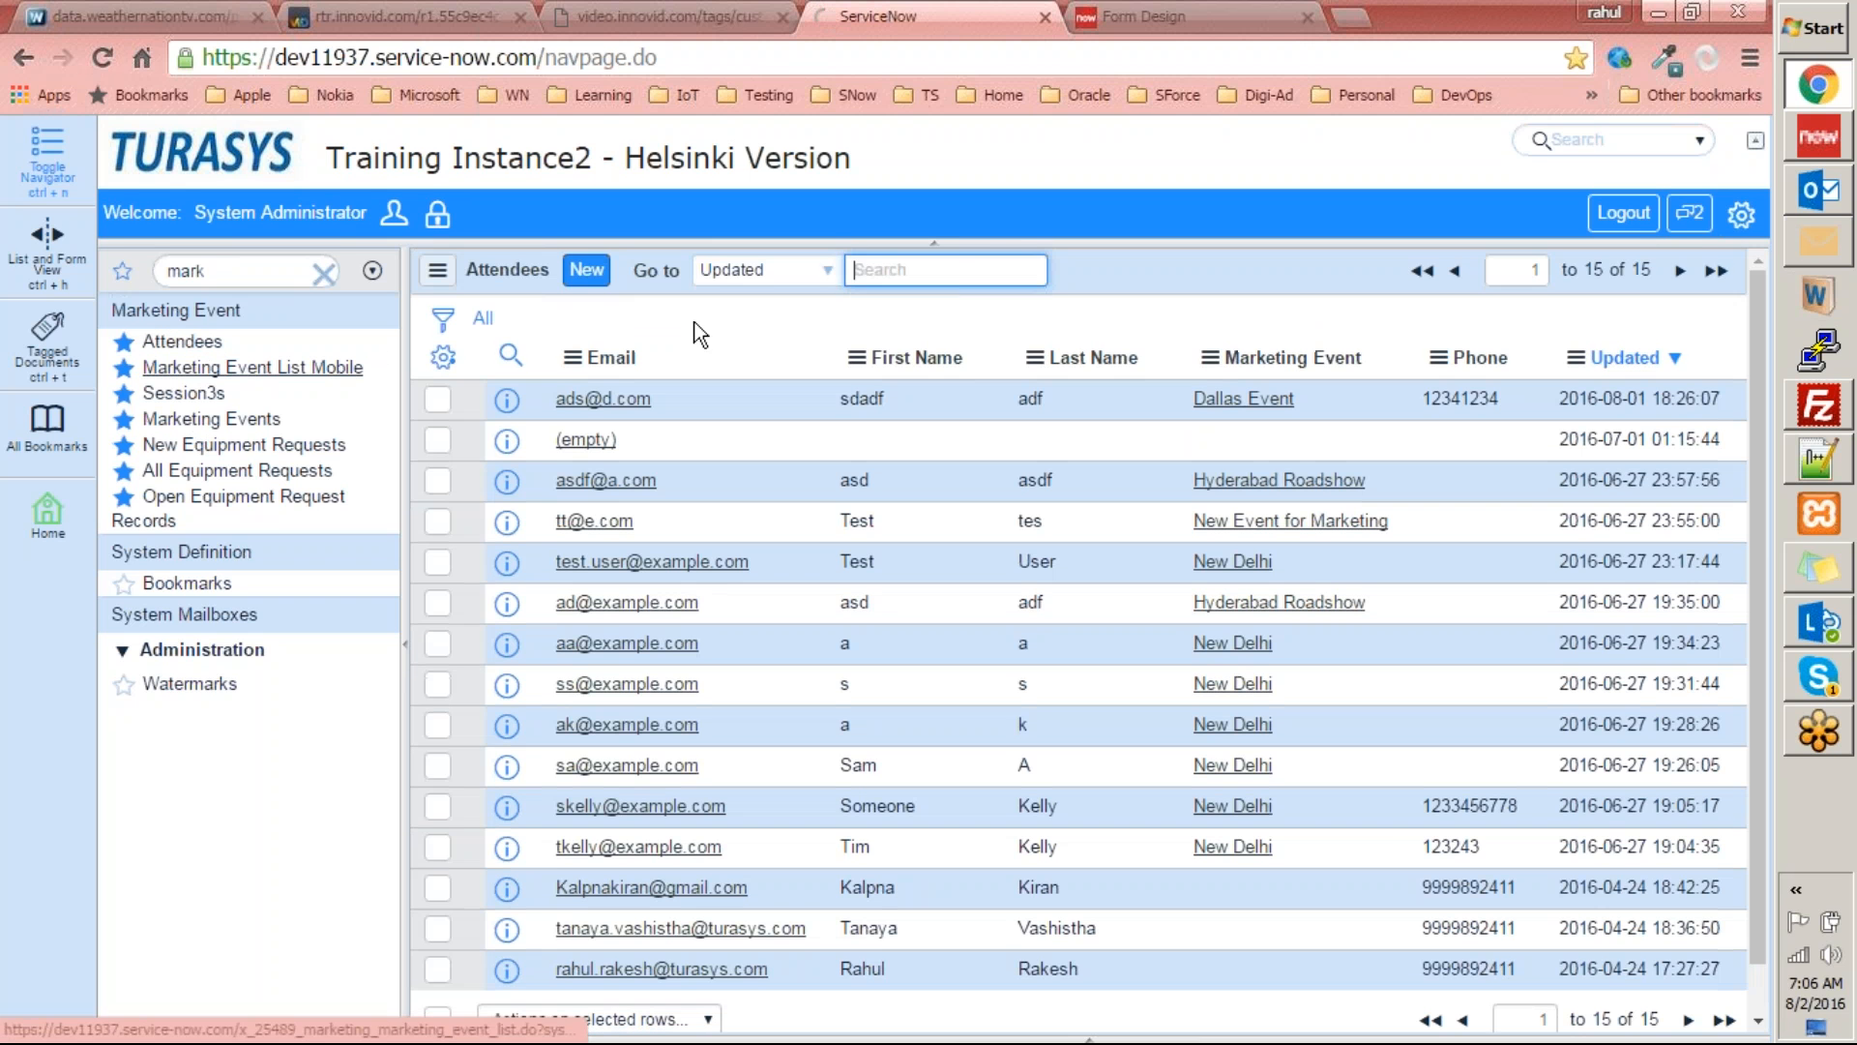
click(587, 270)
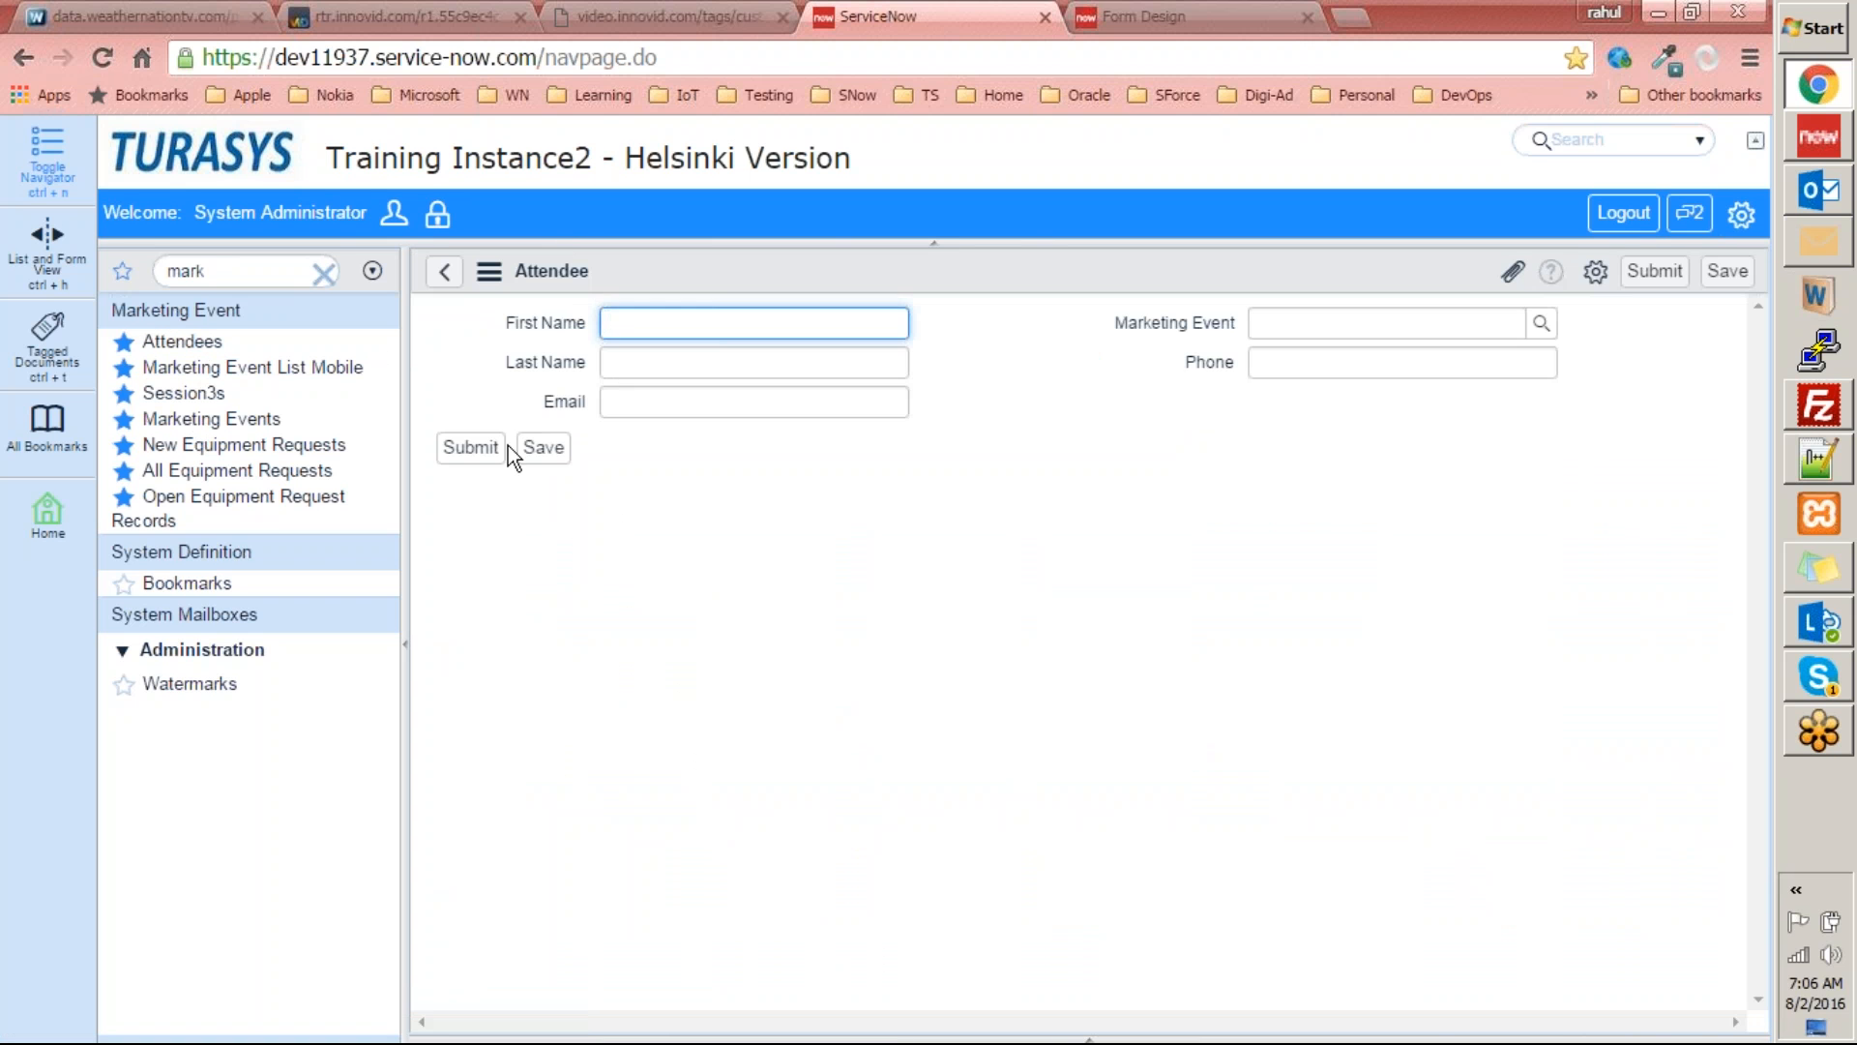
right_click(1018, 269)
mouse_move(1200, 338)
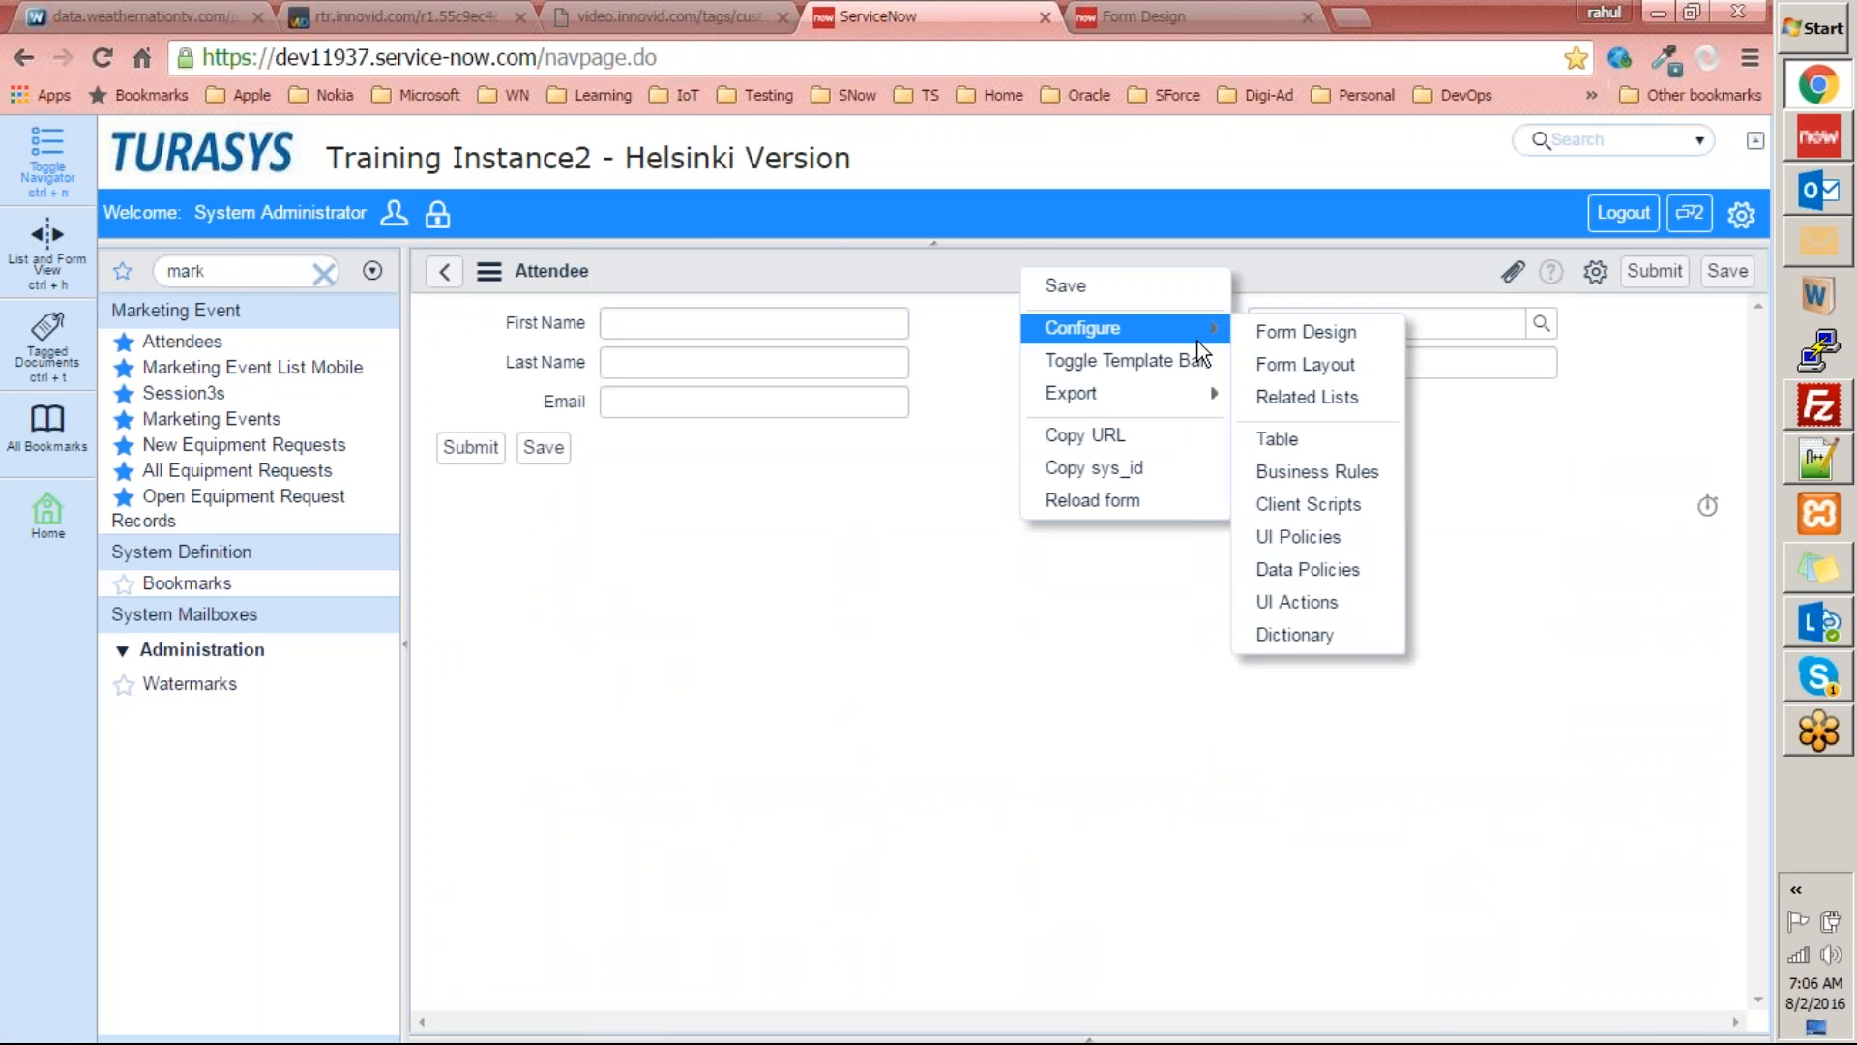
click(1332, 334)
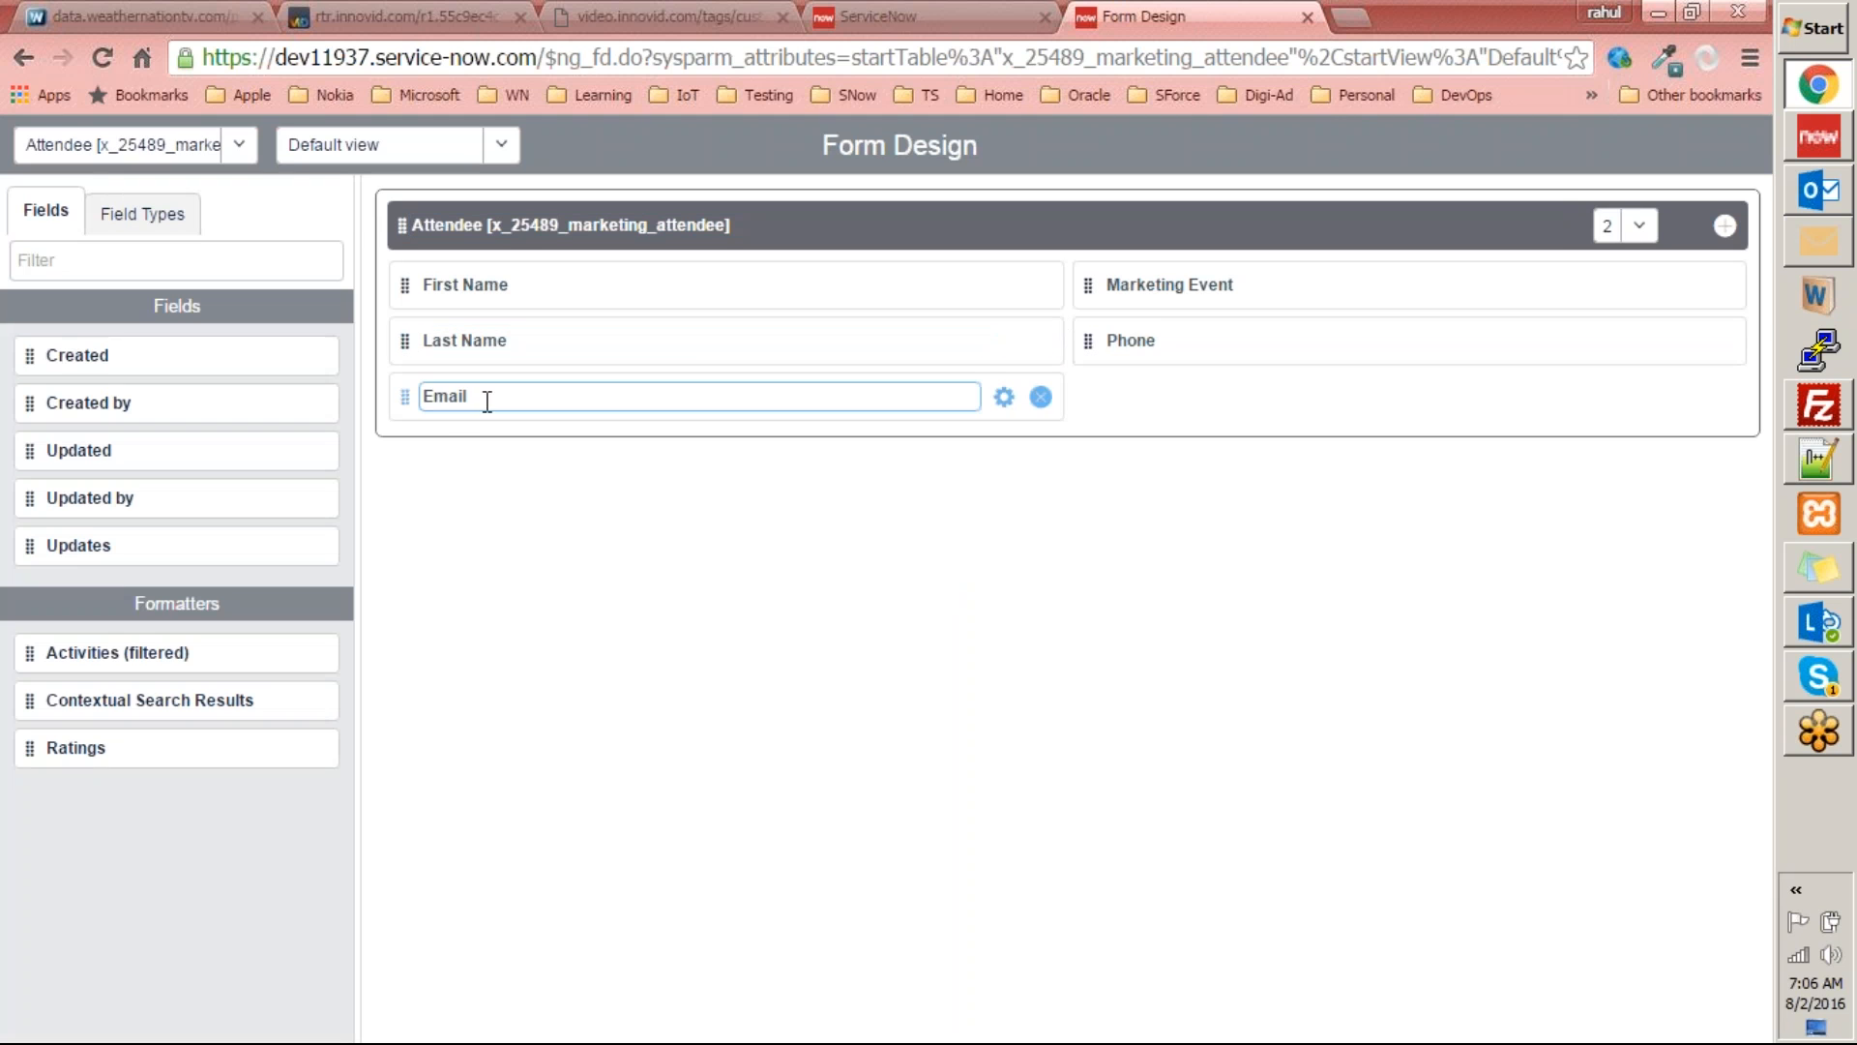
Move Email below Phone, add Updated by below Last Name, save the layout, and reload the Attendee form.
drag(404, 396, 1119, 404)
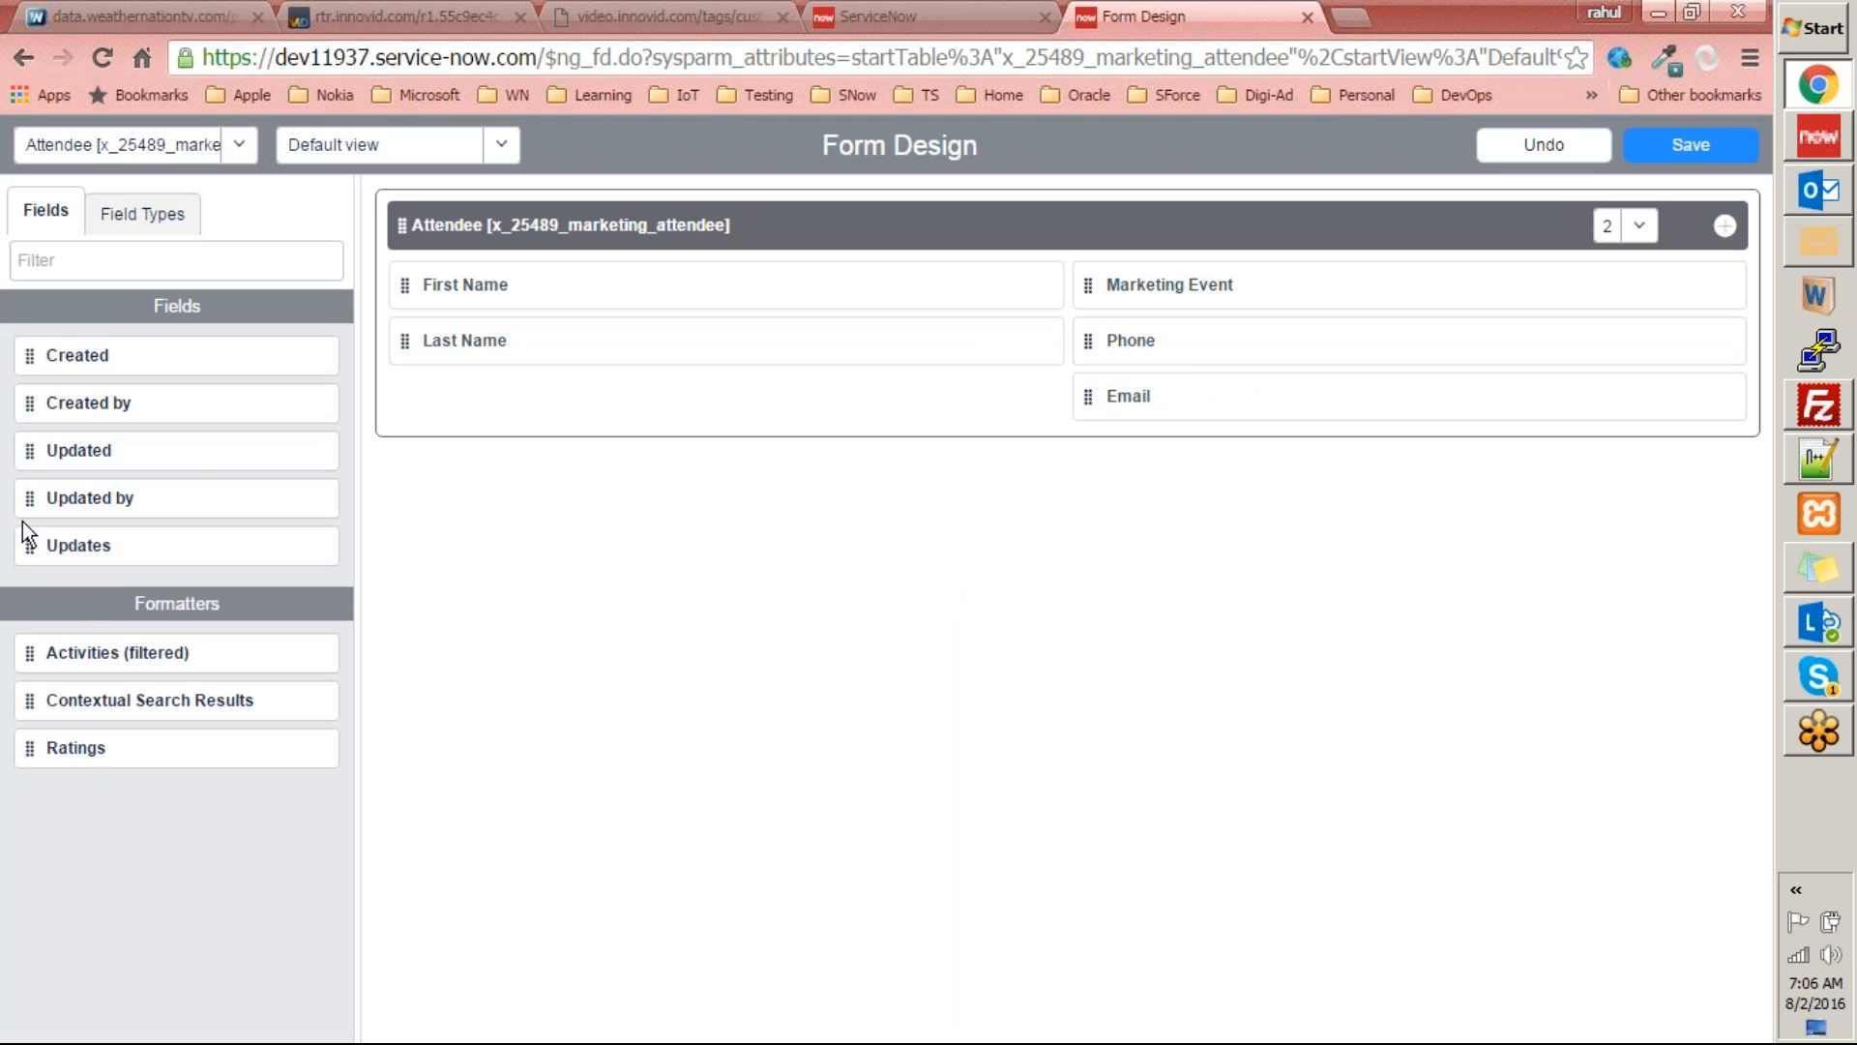
drag(27, 497, 451, 403)
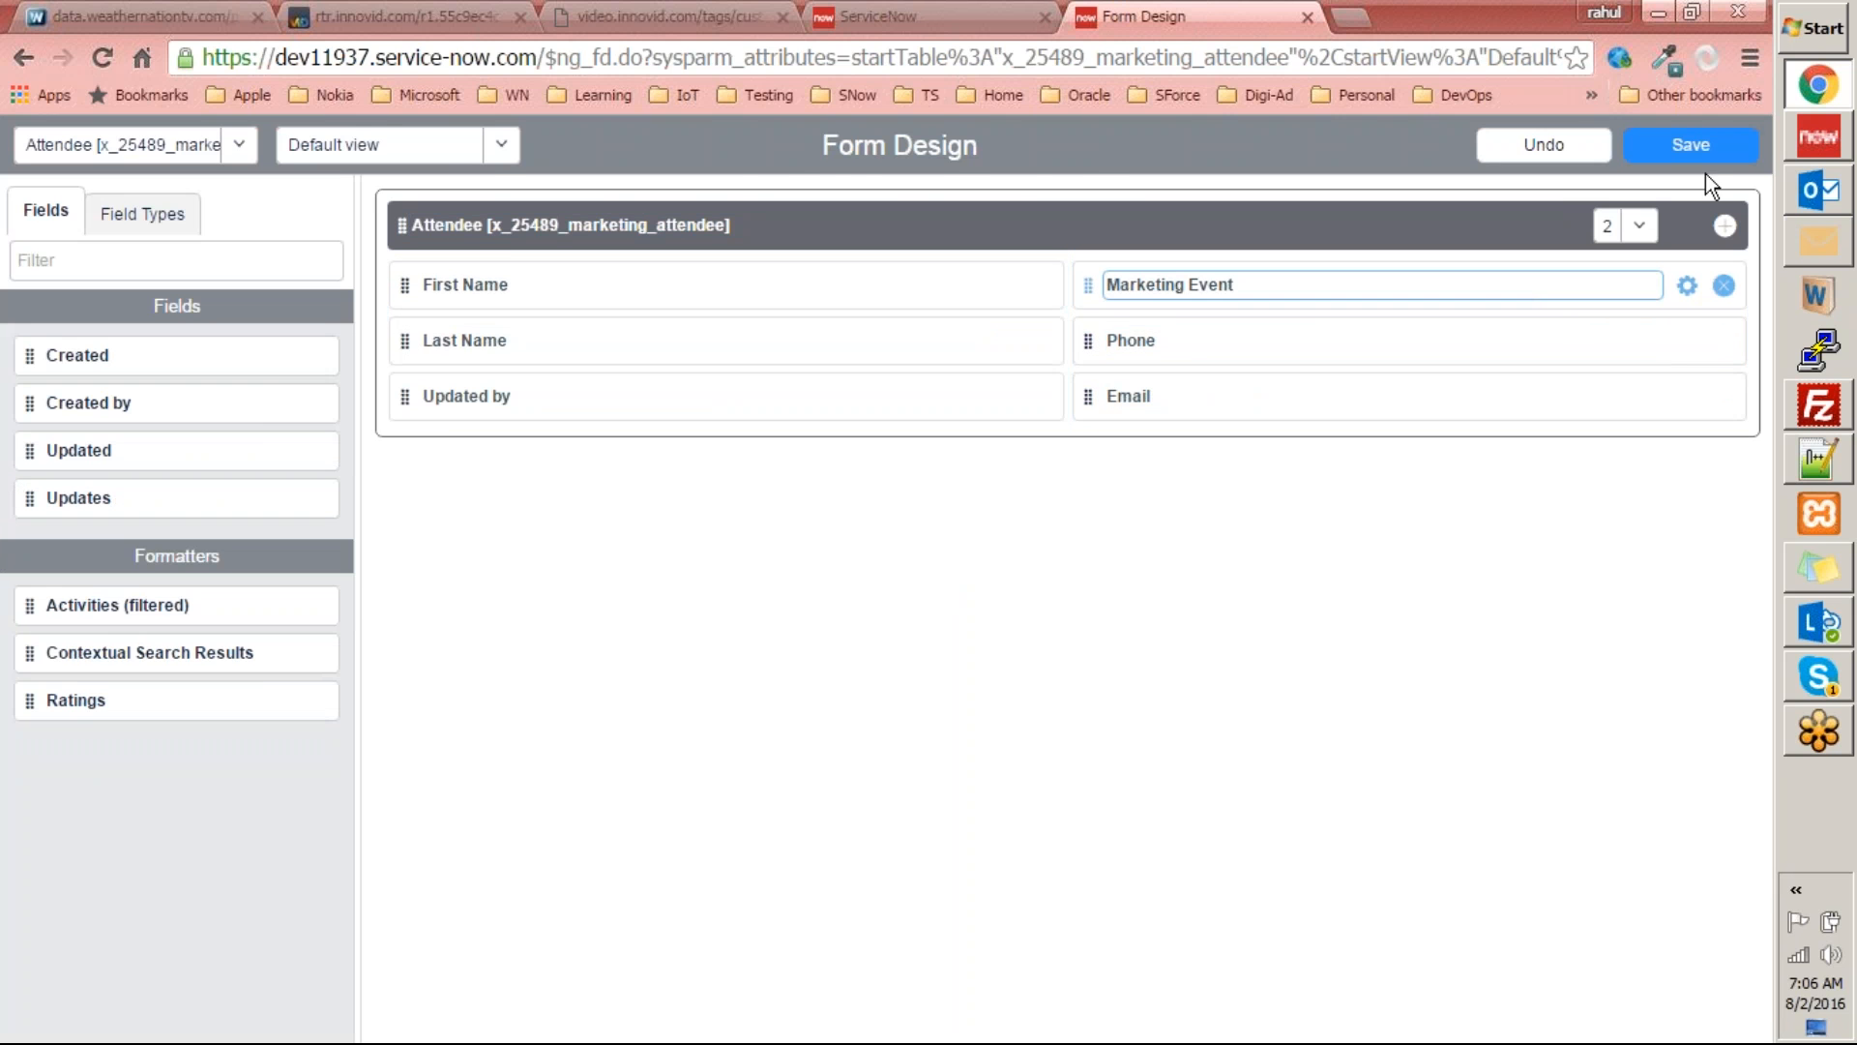
click(1656, 144)
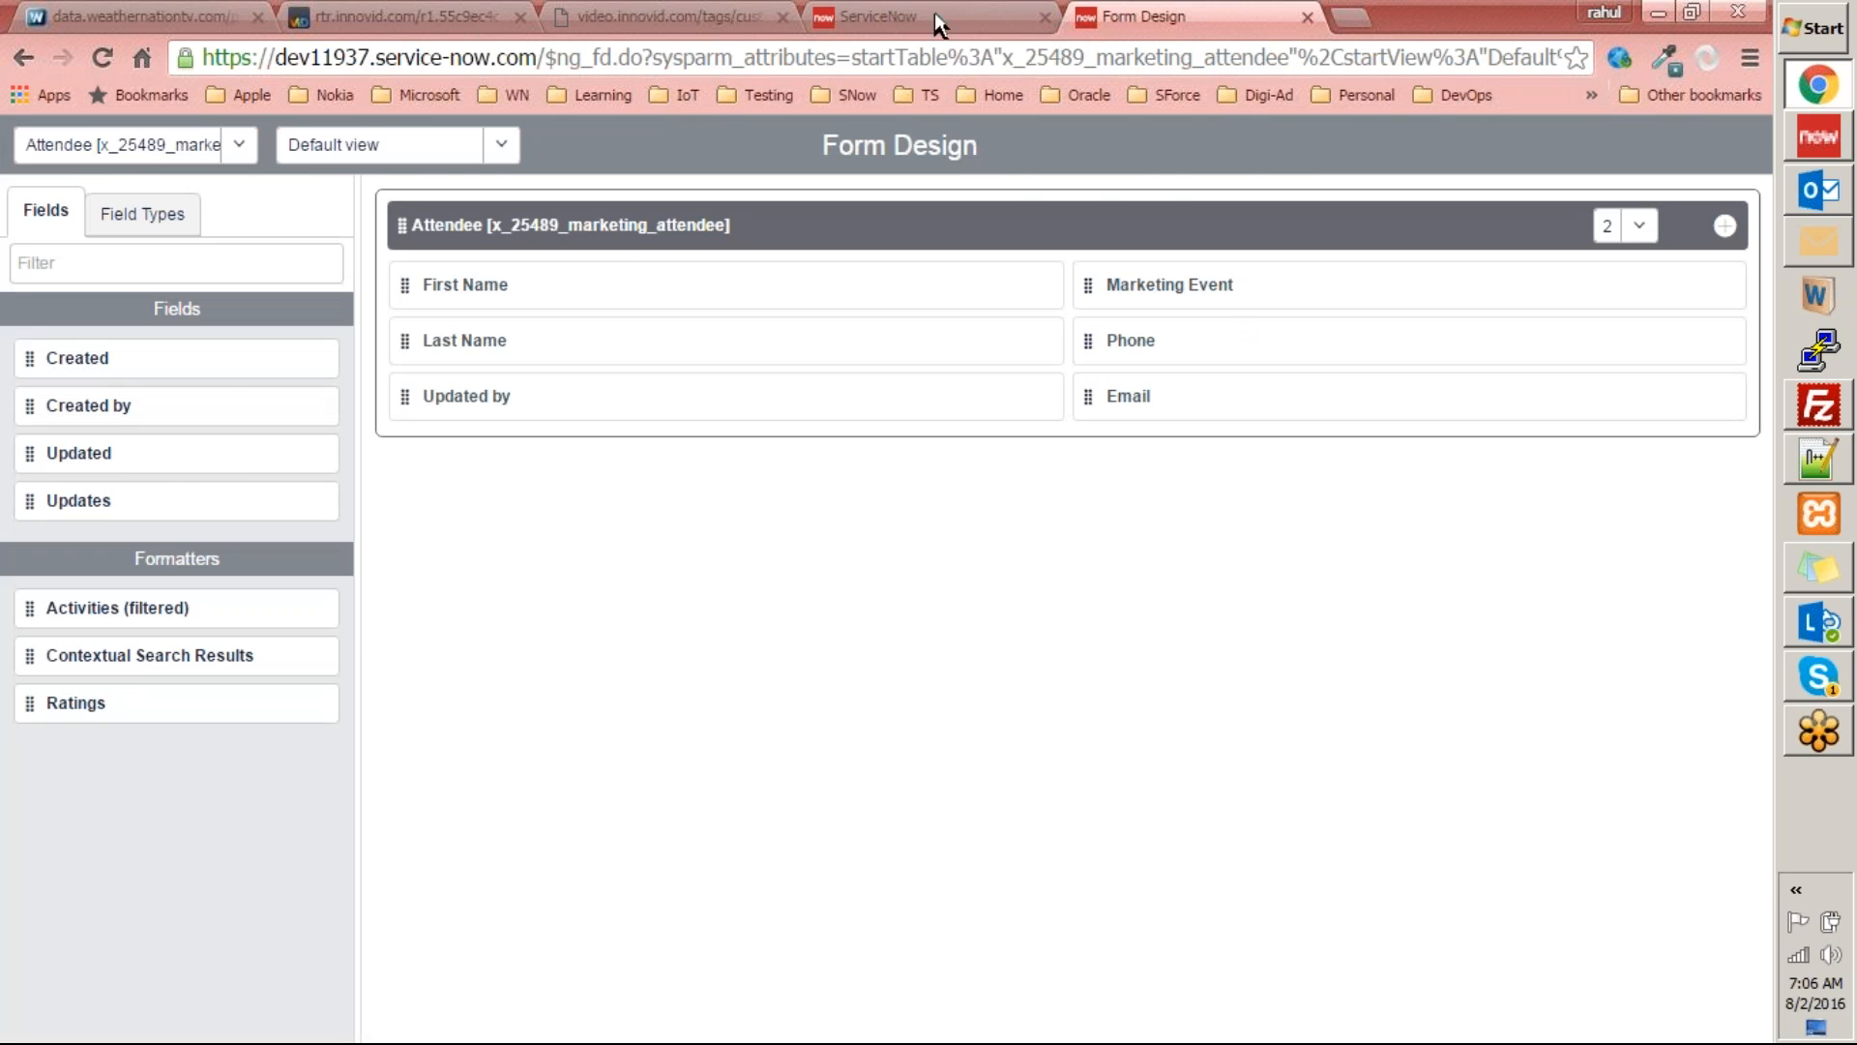
key(ctrl+shift+Tab)
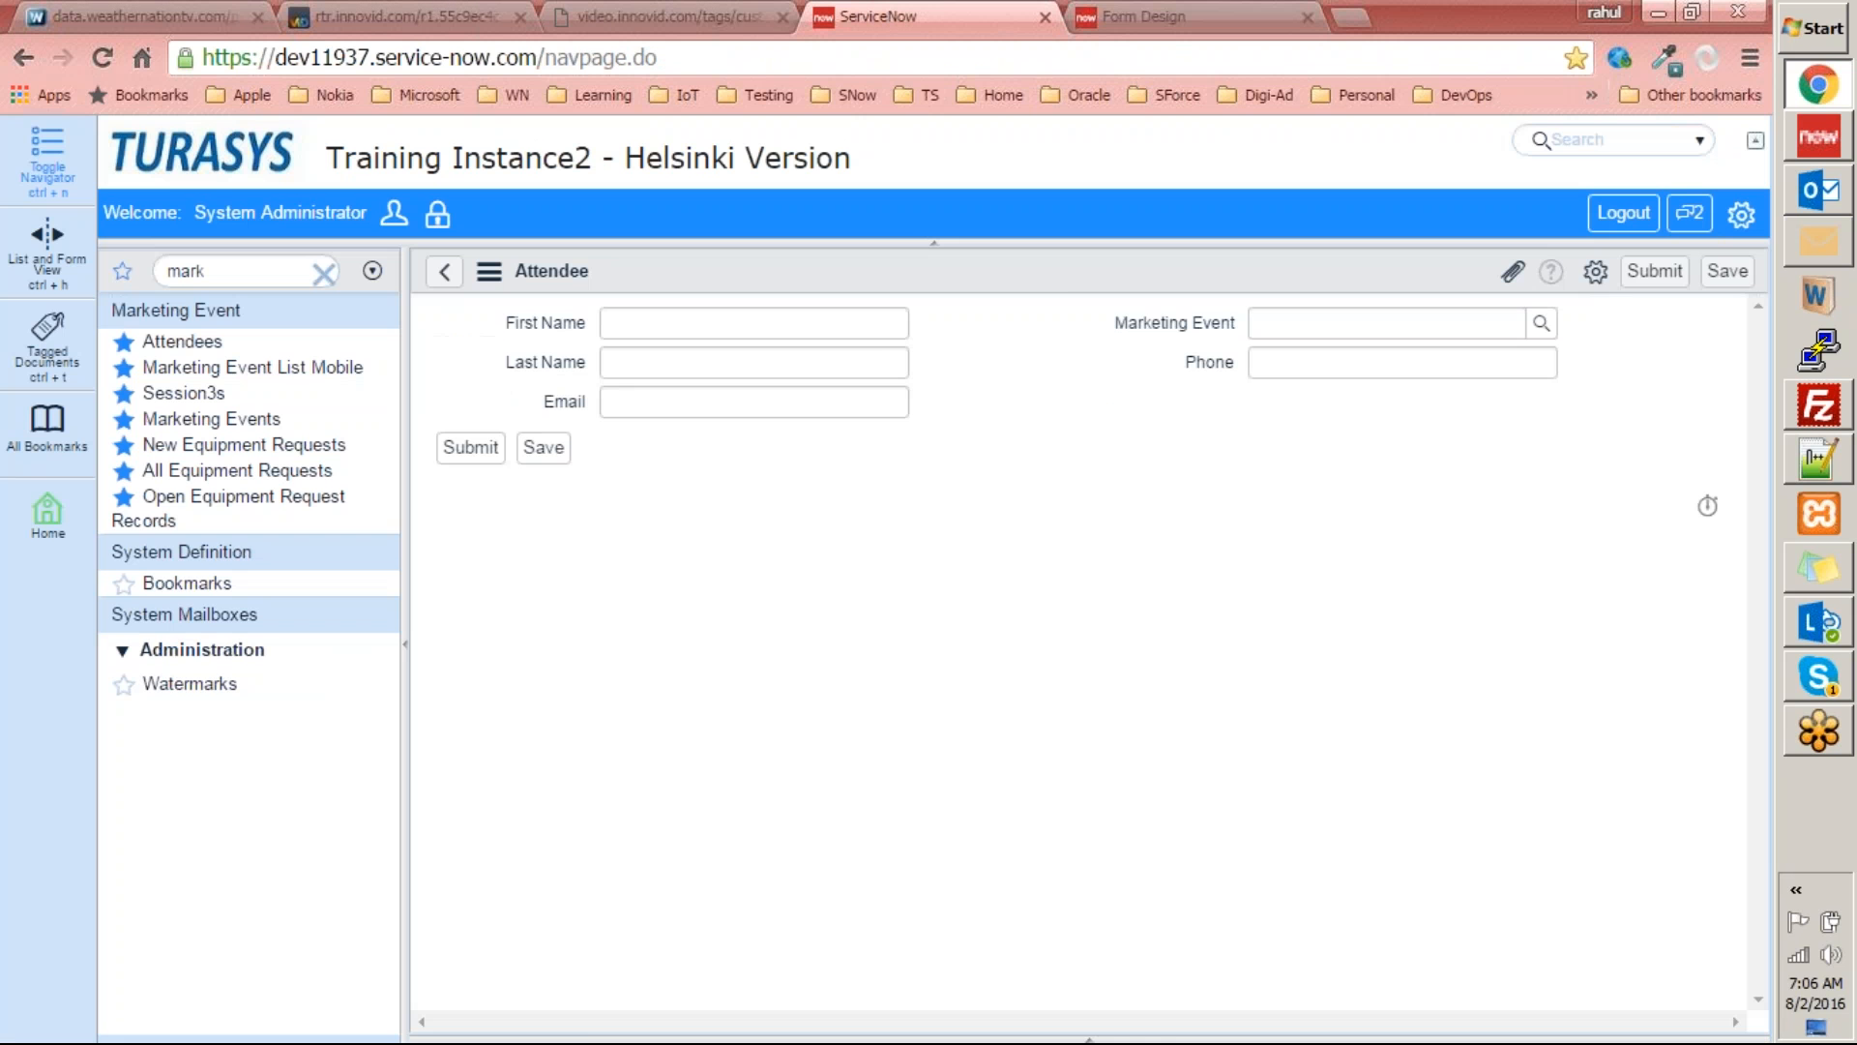
right_click(851, 278)
click(943, 509)
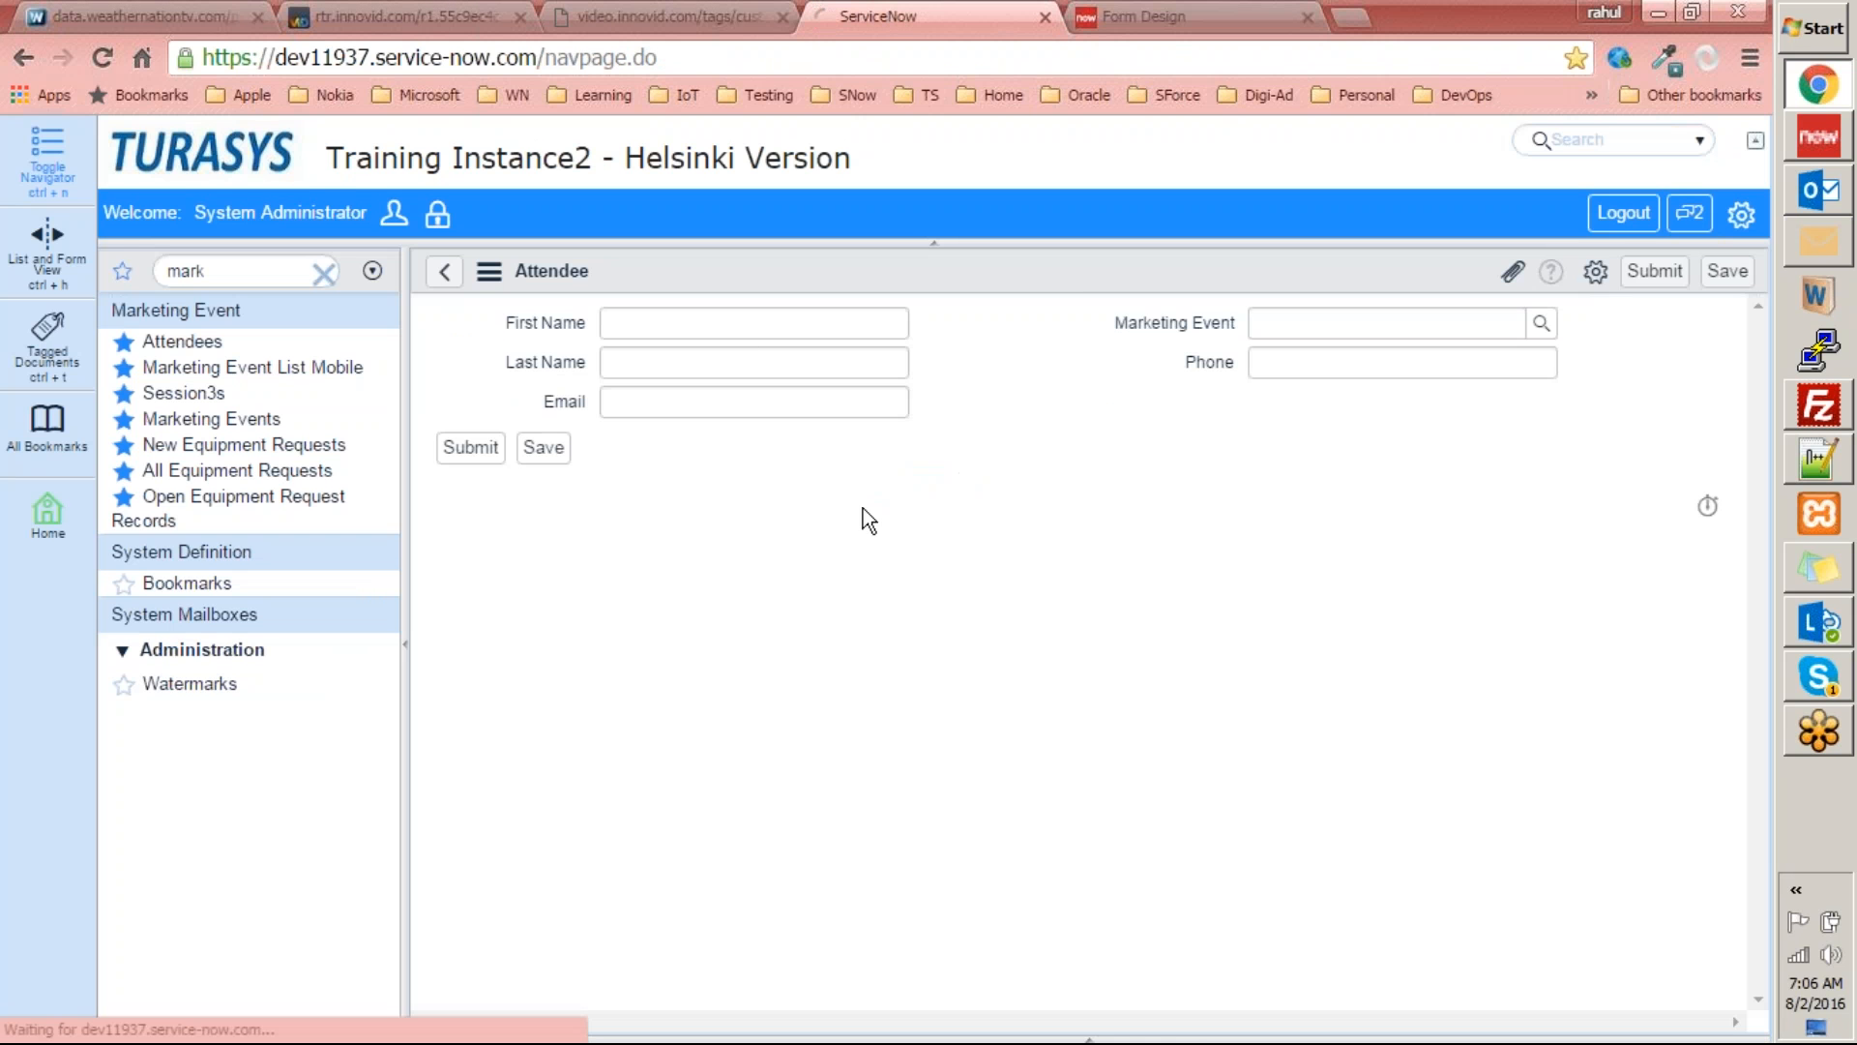
click(702, 410)
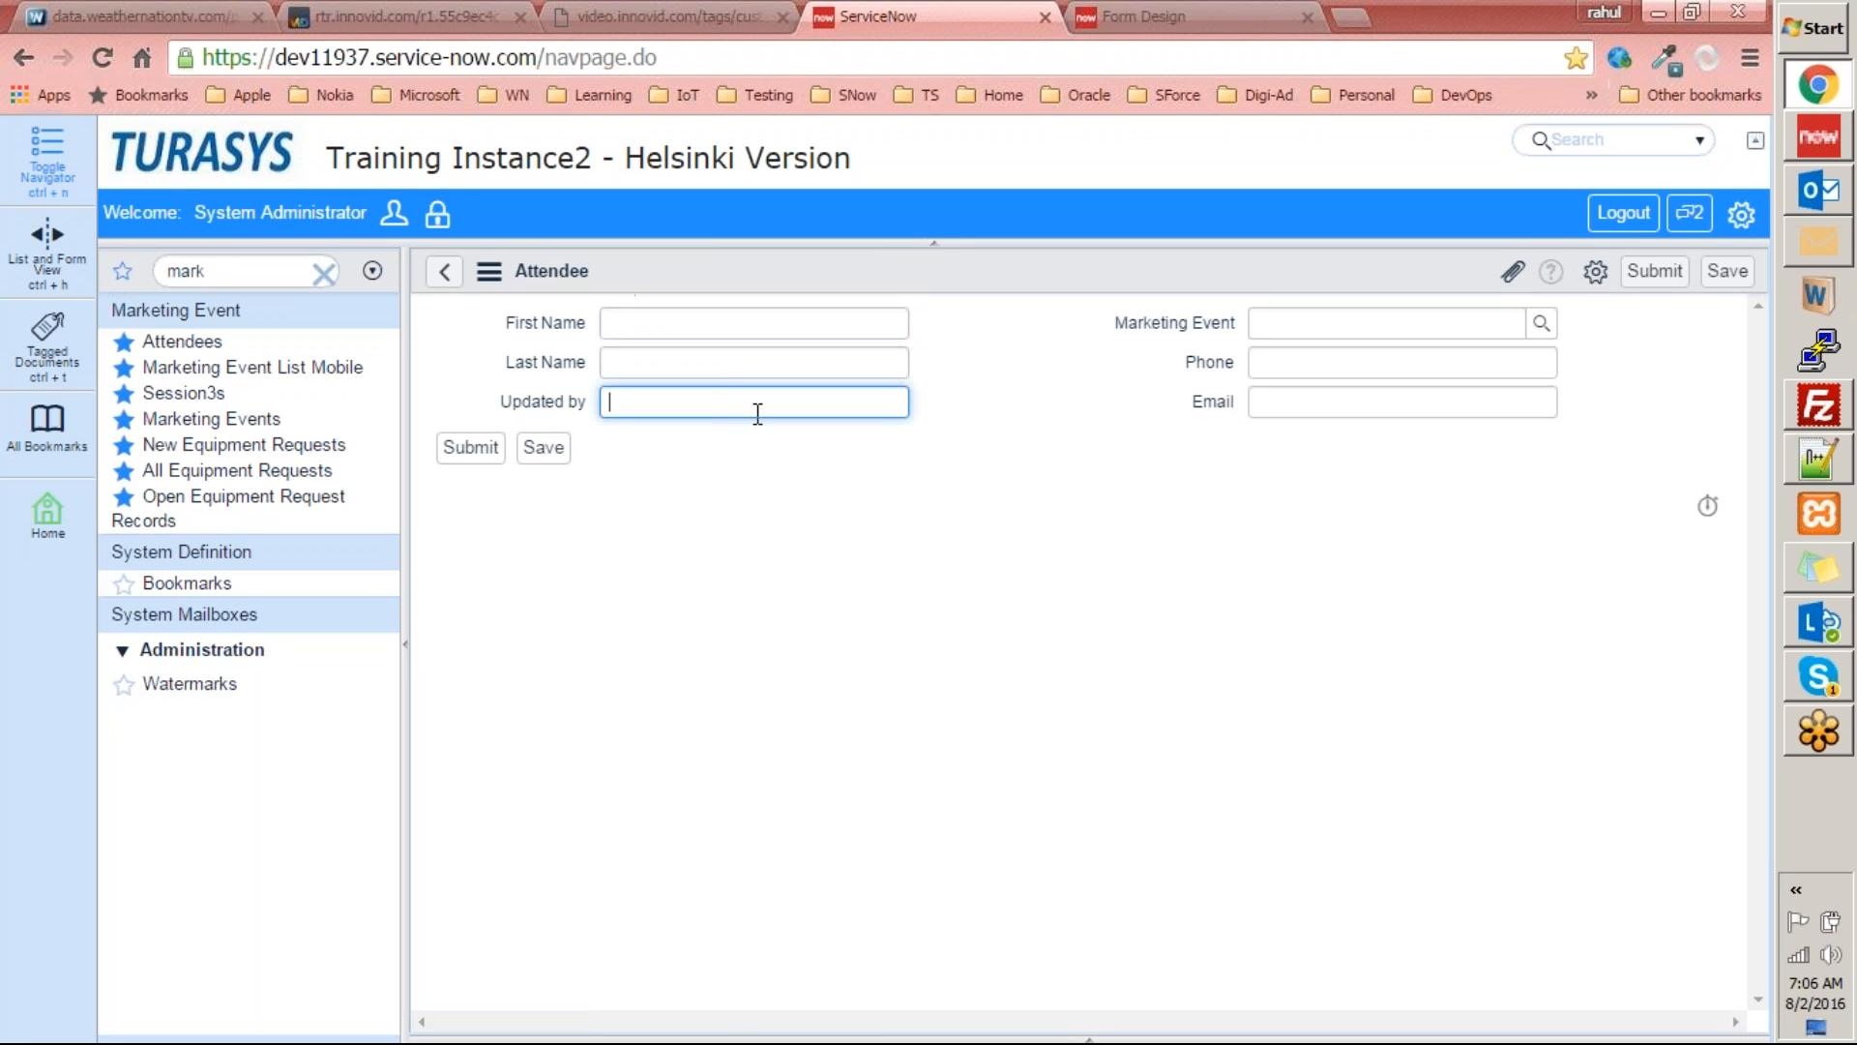
click(1451, 796)
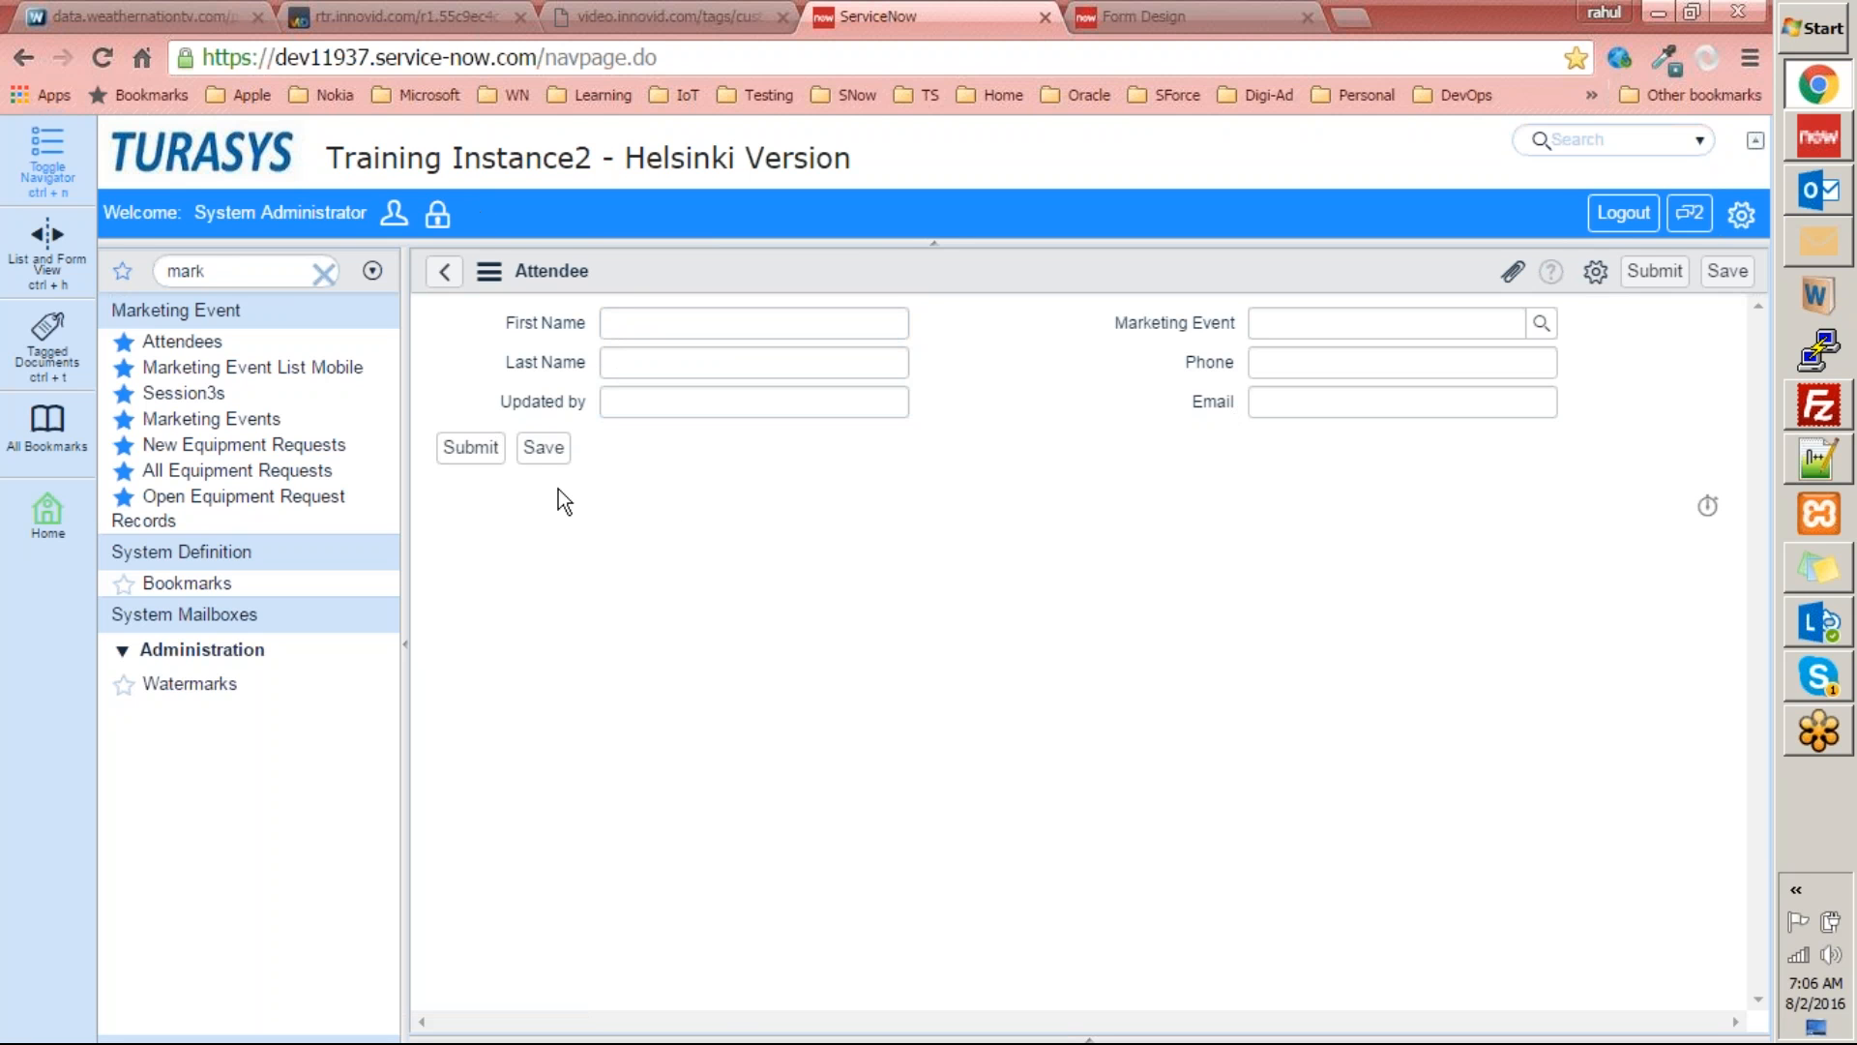
click(444, 272)
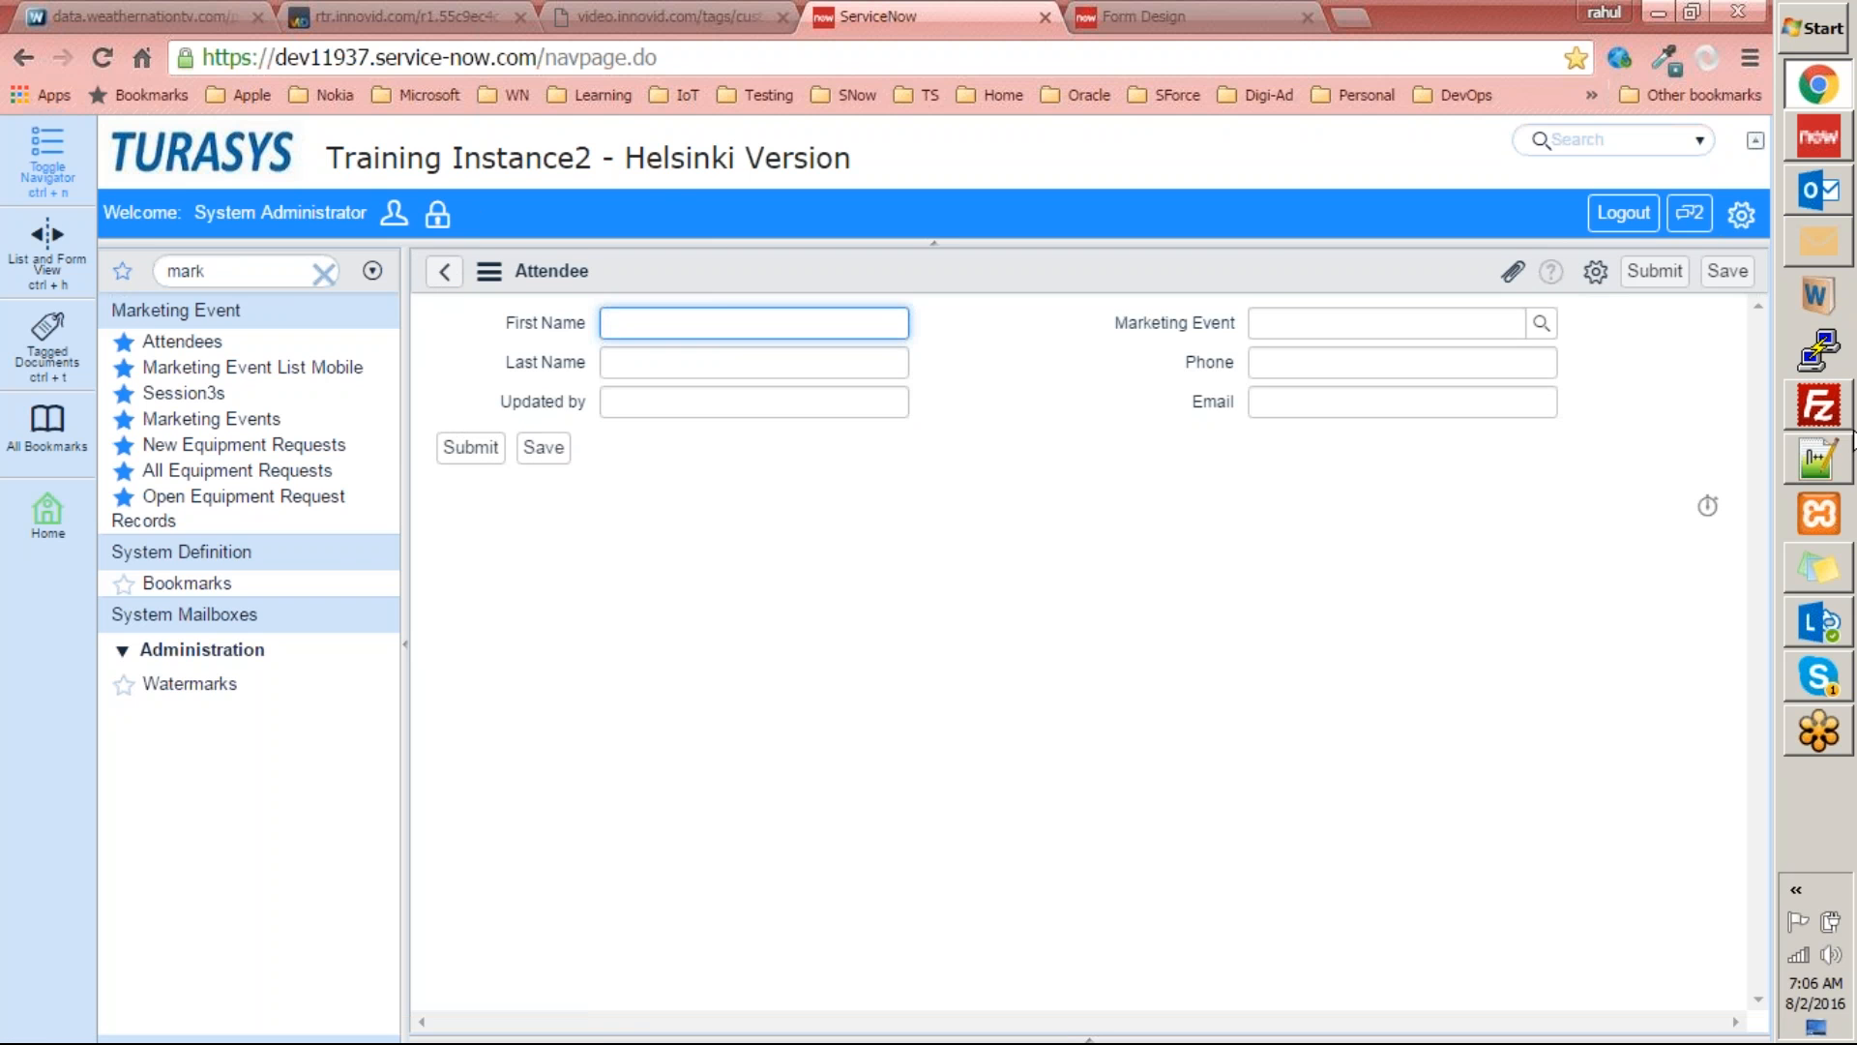
Switch to Studio to review the Equipment Request table definition and columns, then return to the Attendee form.
click(1815, 145)
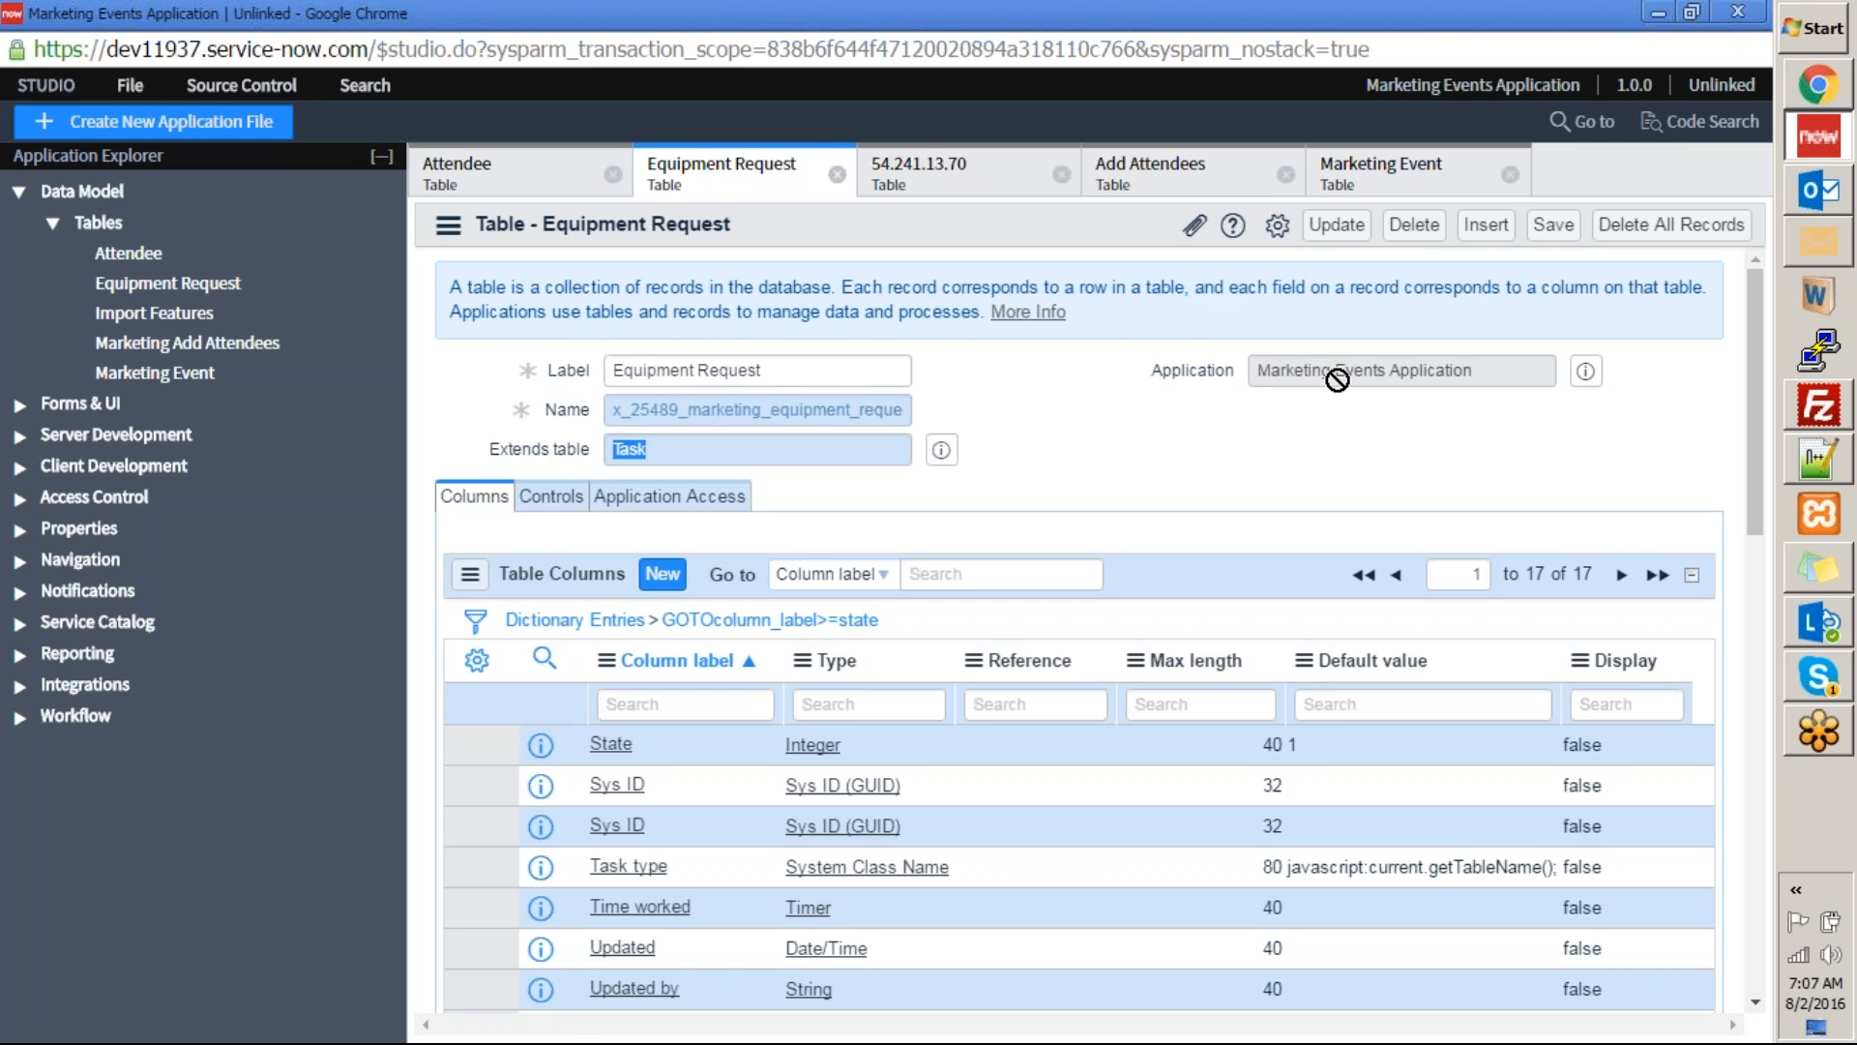
click(1656, 14)
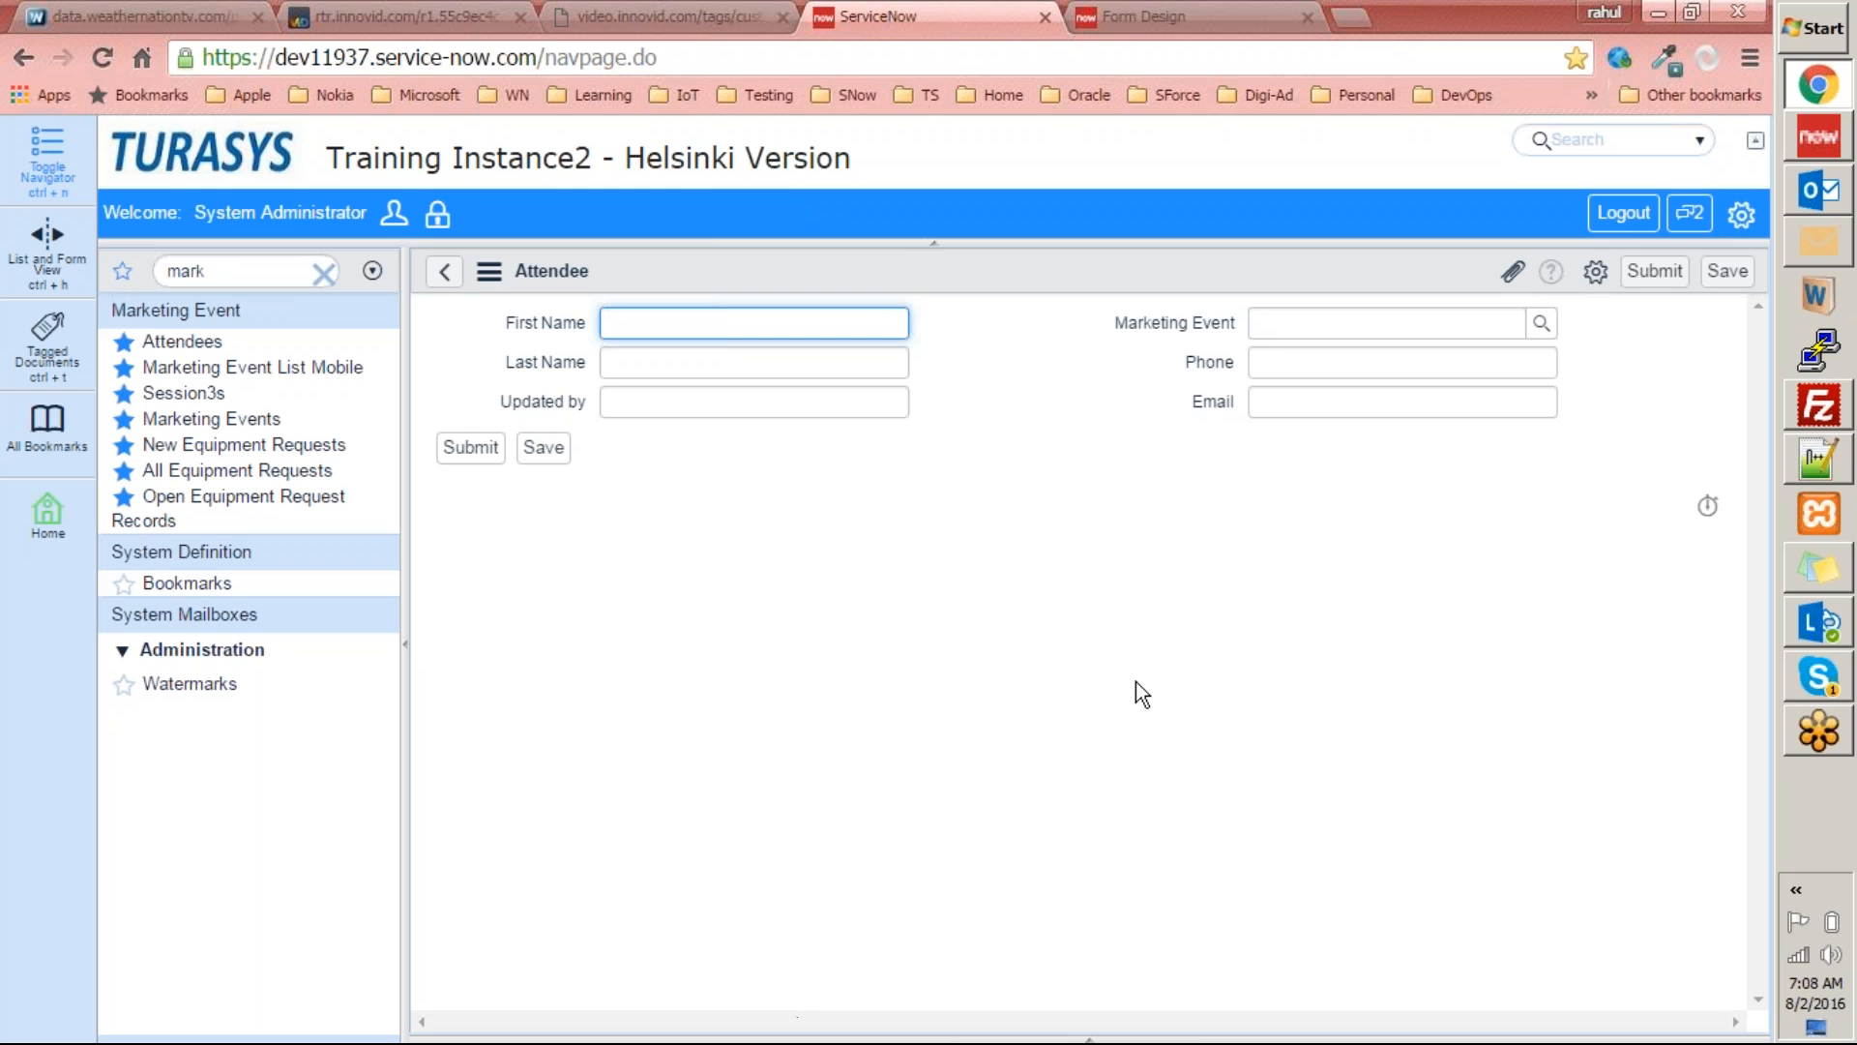
Switch to Studio and expand Forms & UI to review the application's forms and list layouts.
click(1848, 148)
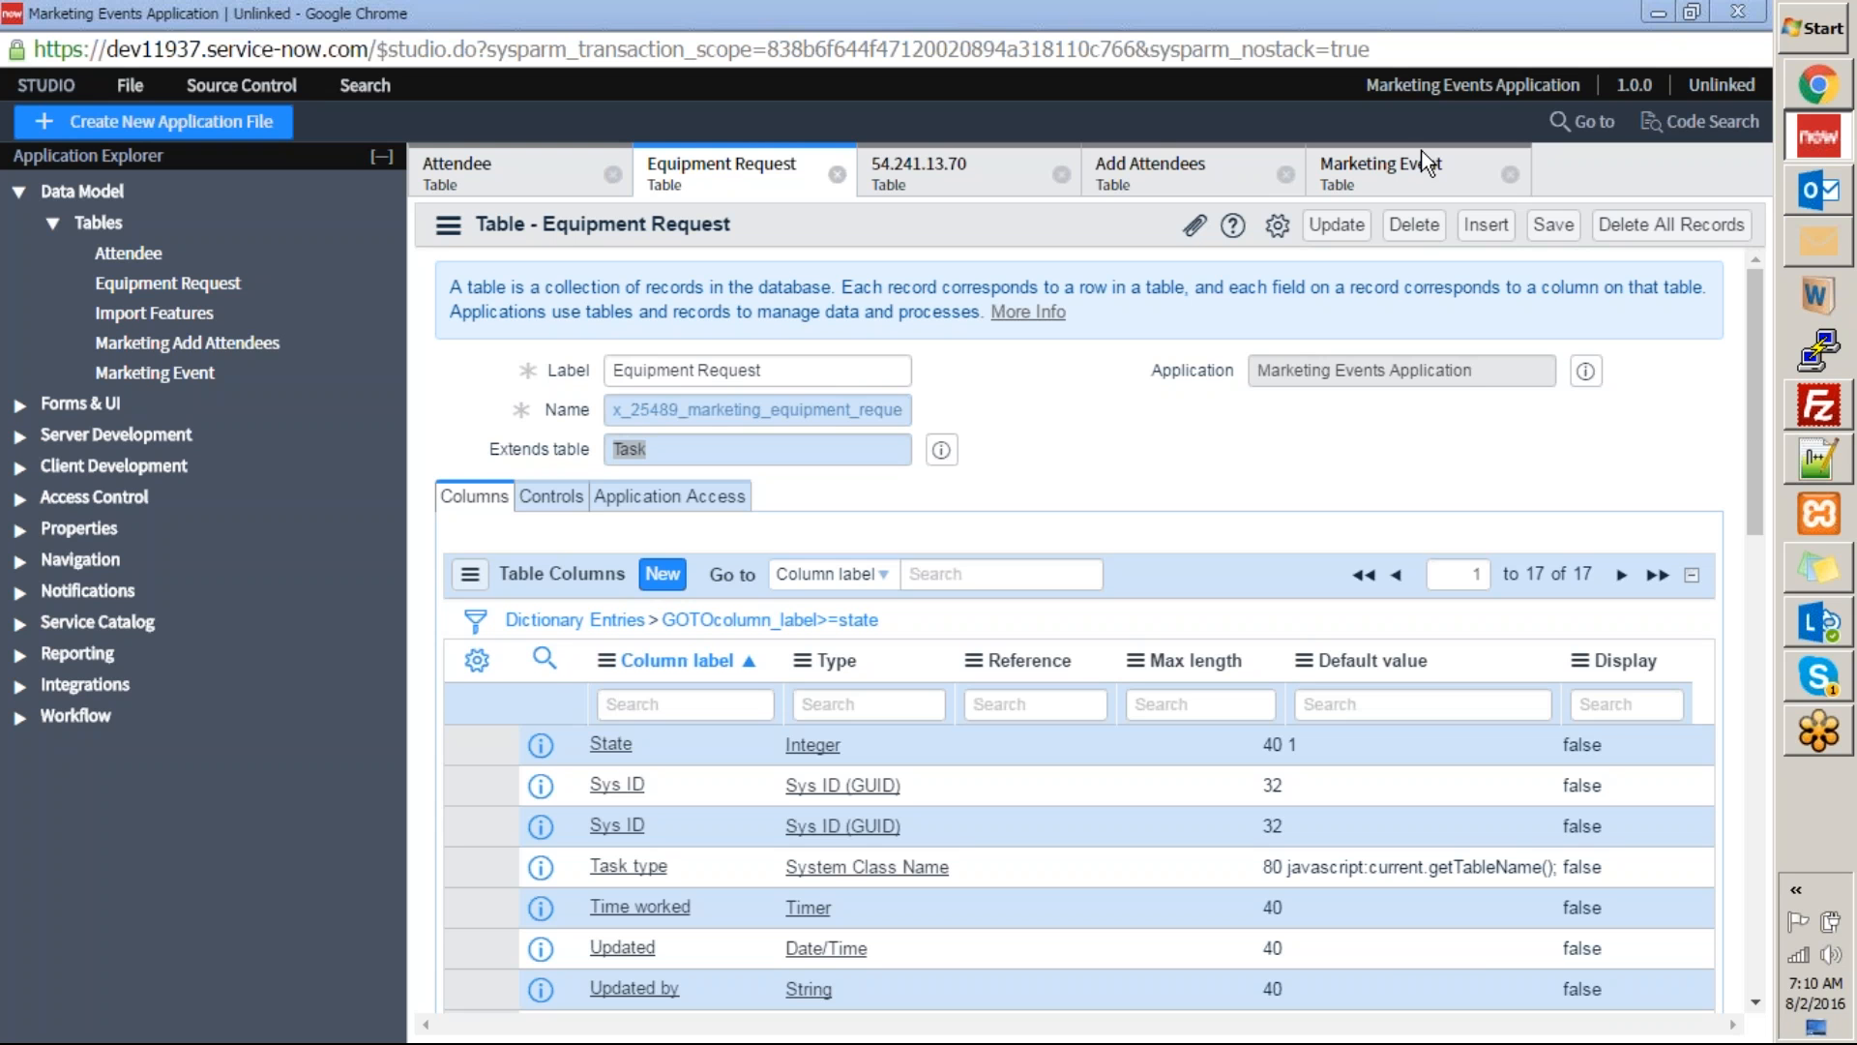
click(1193, 8)
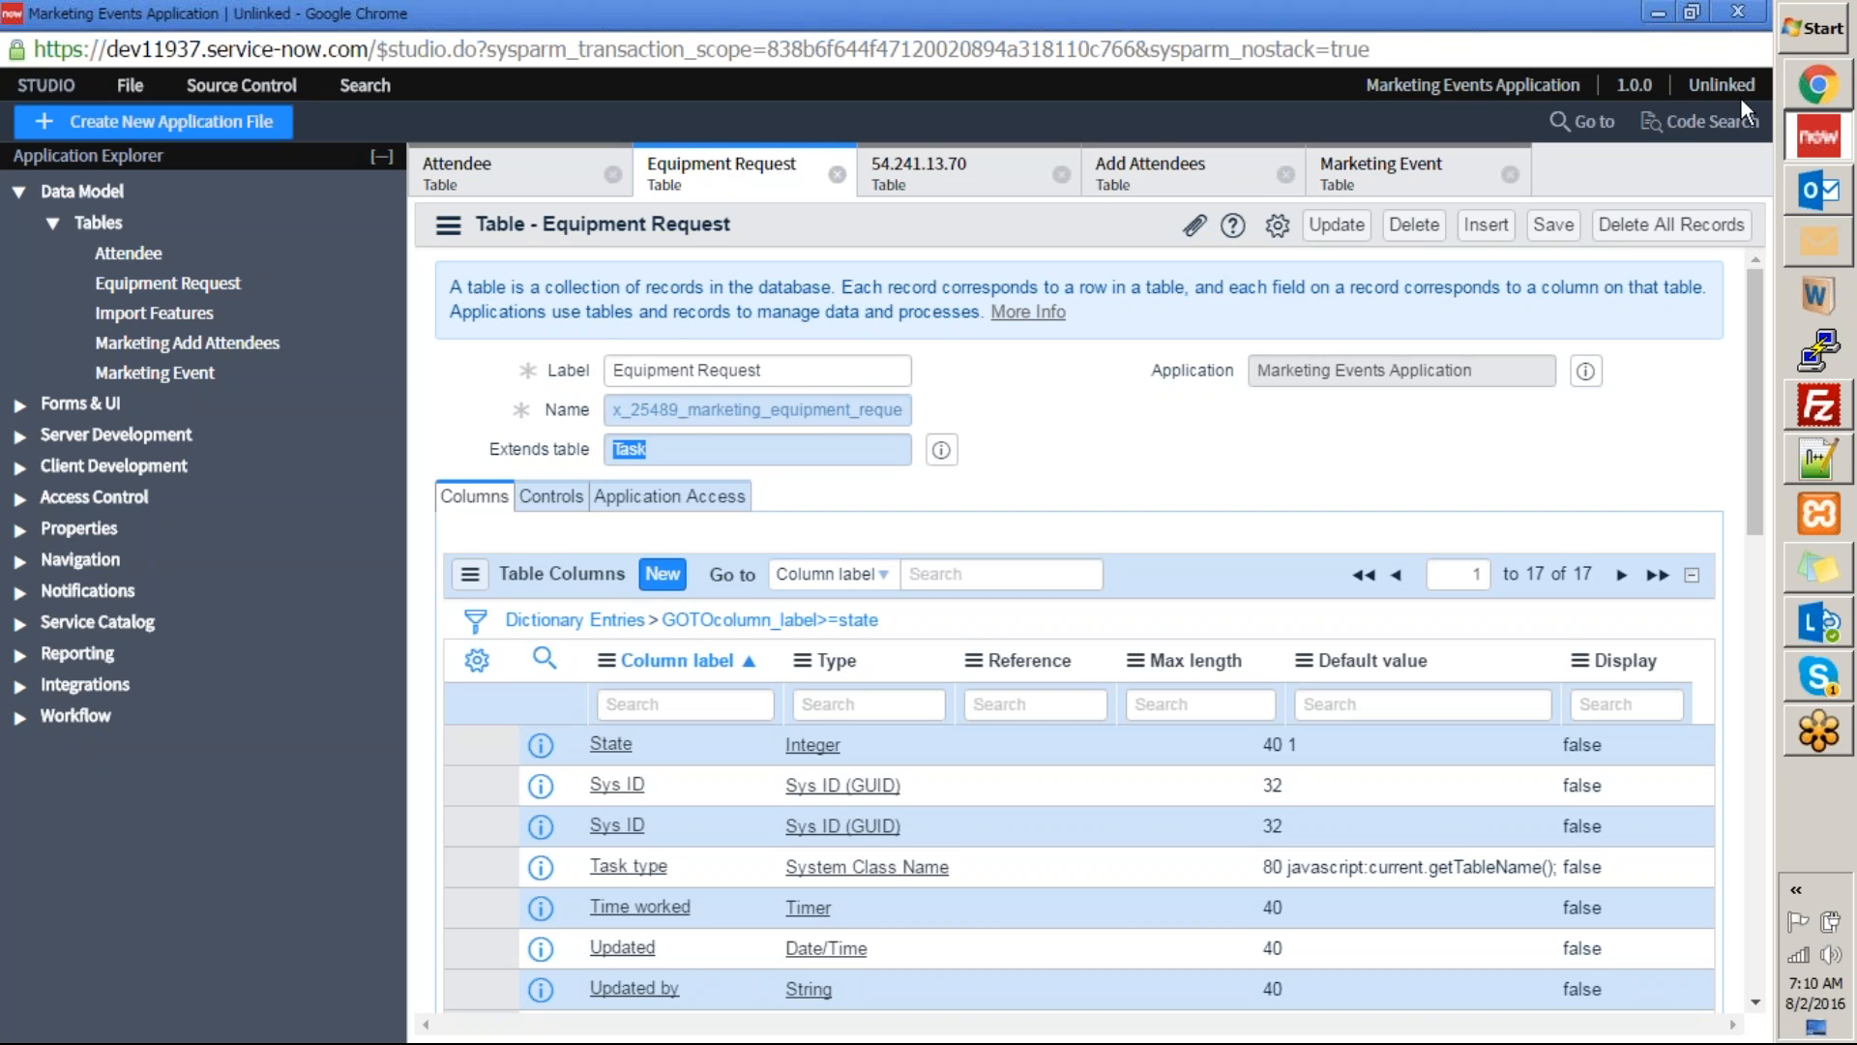
click(1396, 575)
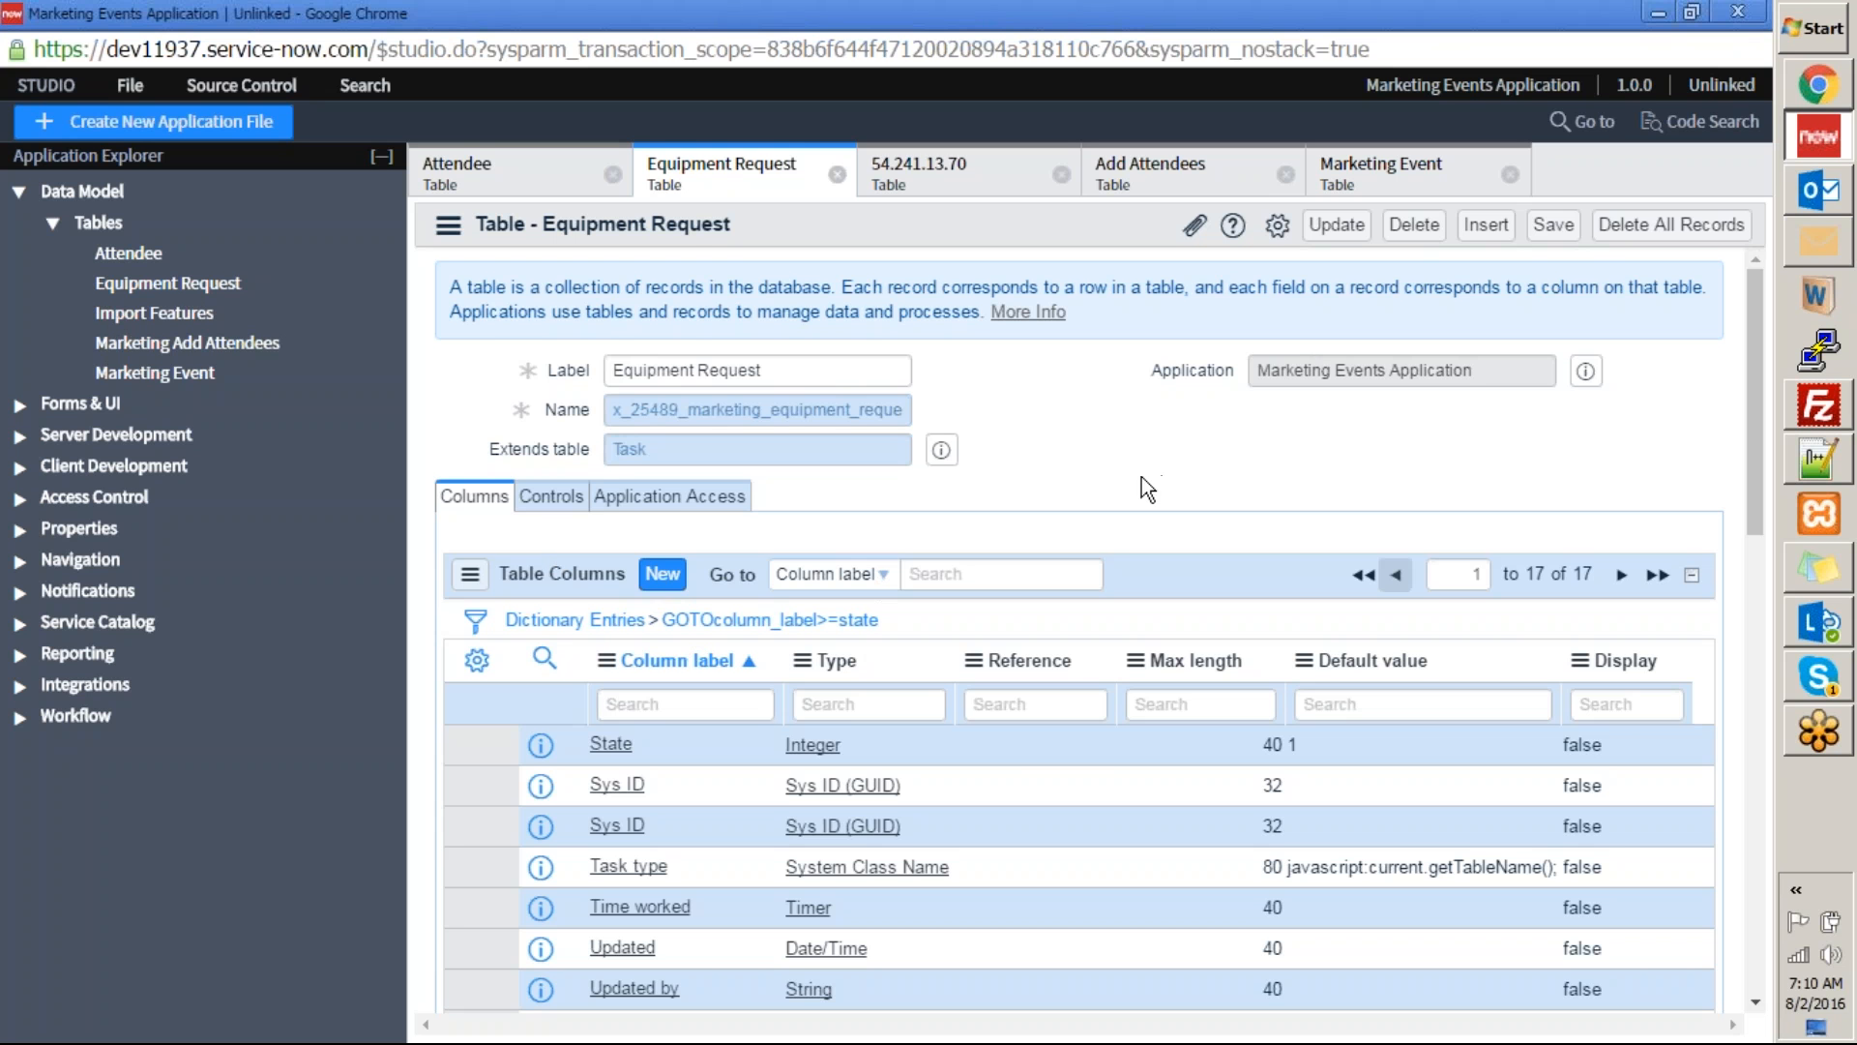
click(81, 405)
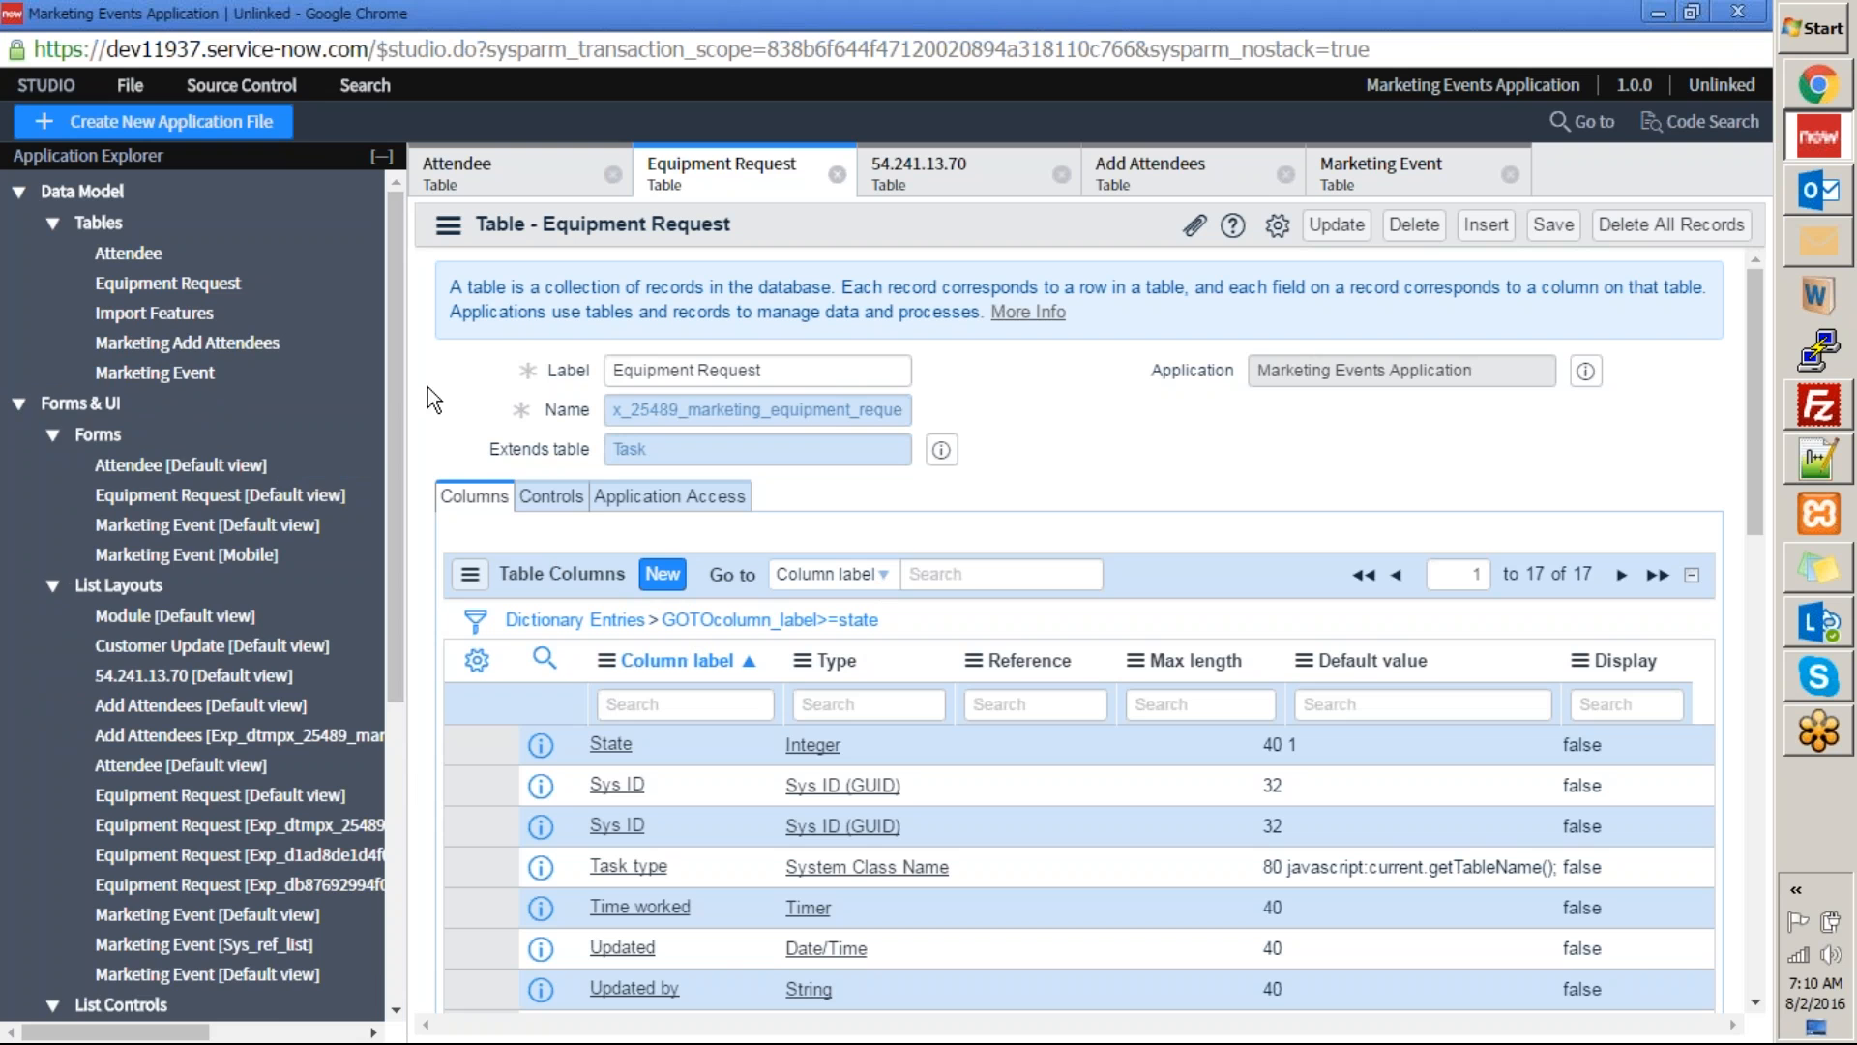
drag(387, 384, 403, 477)
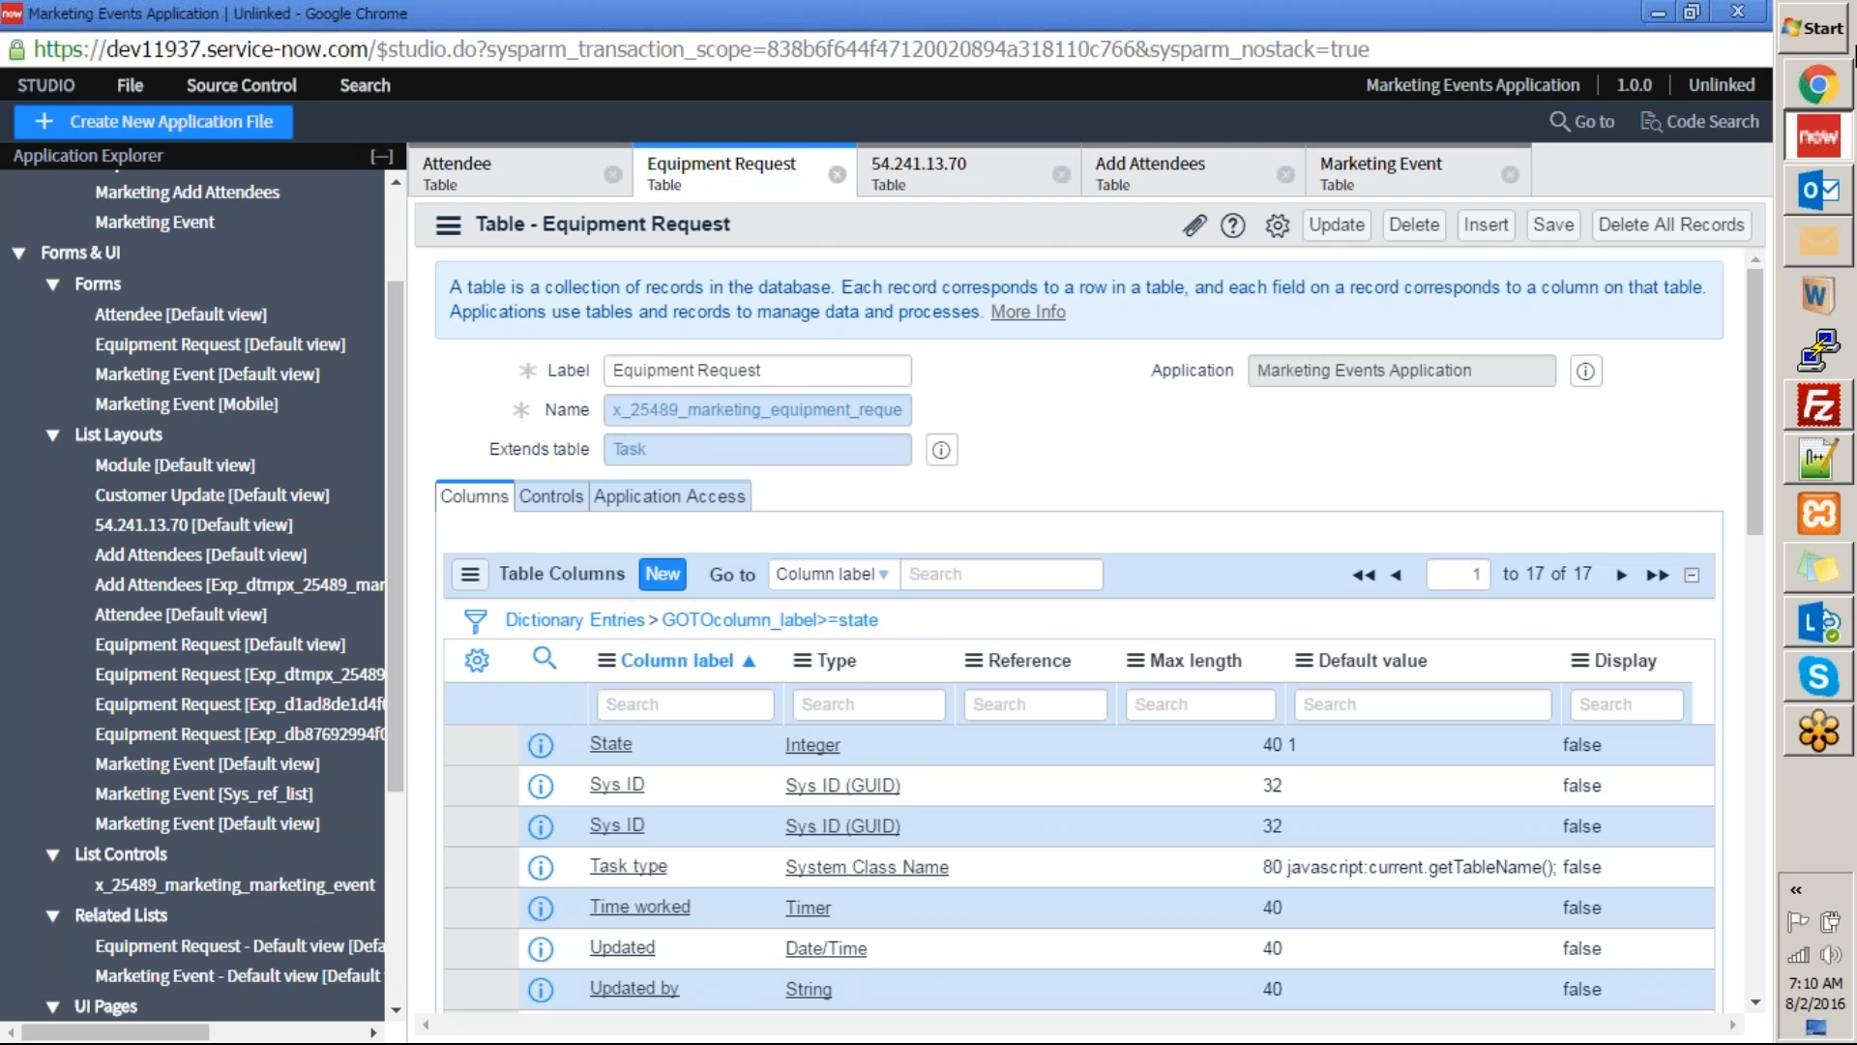
click(1819, 92)
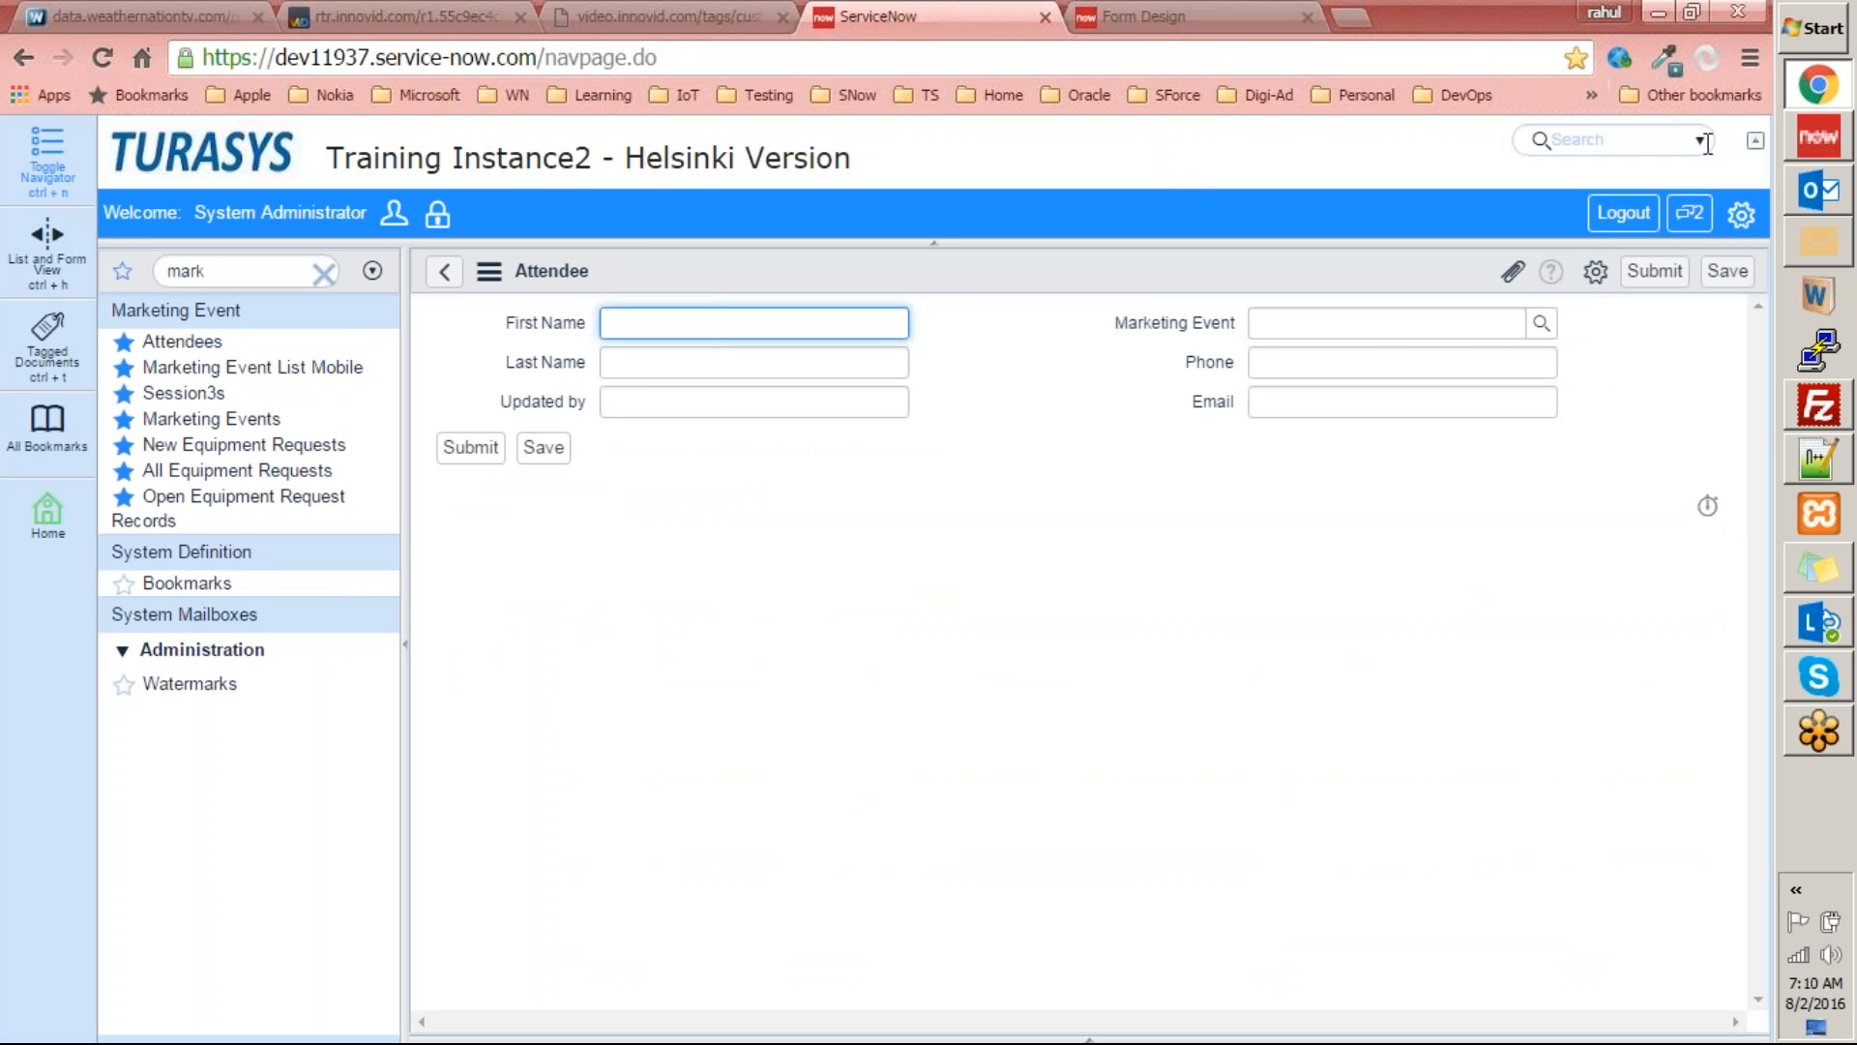
click(1809, 85)
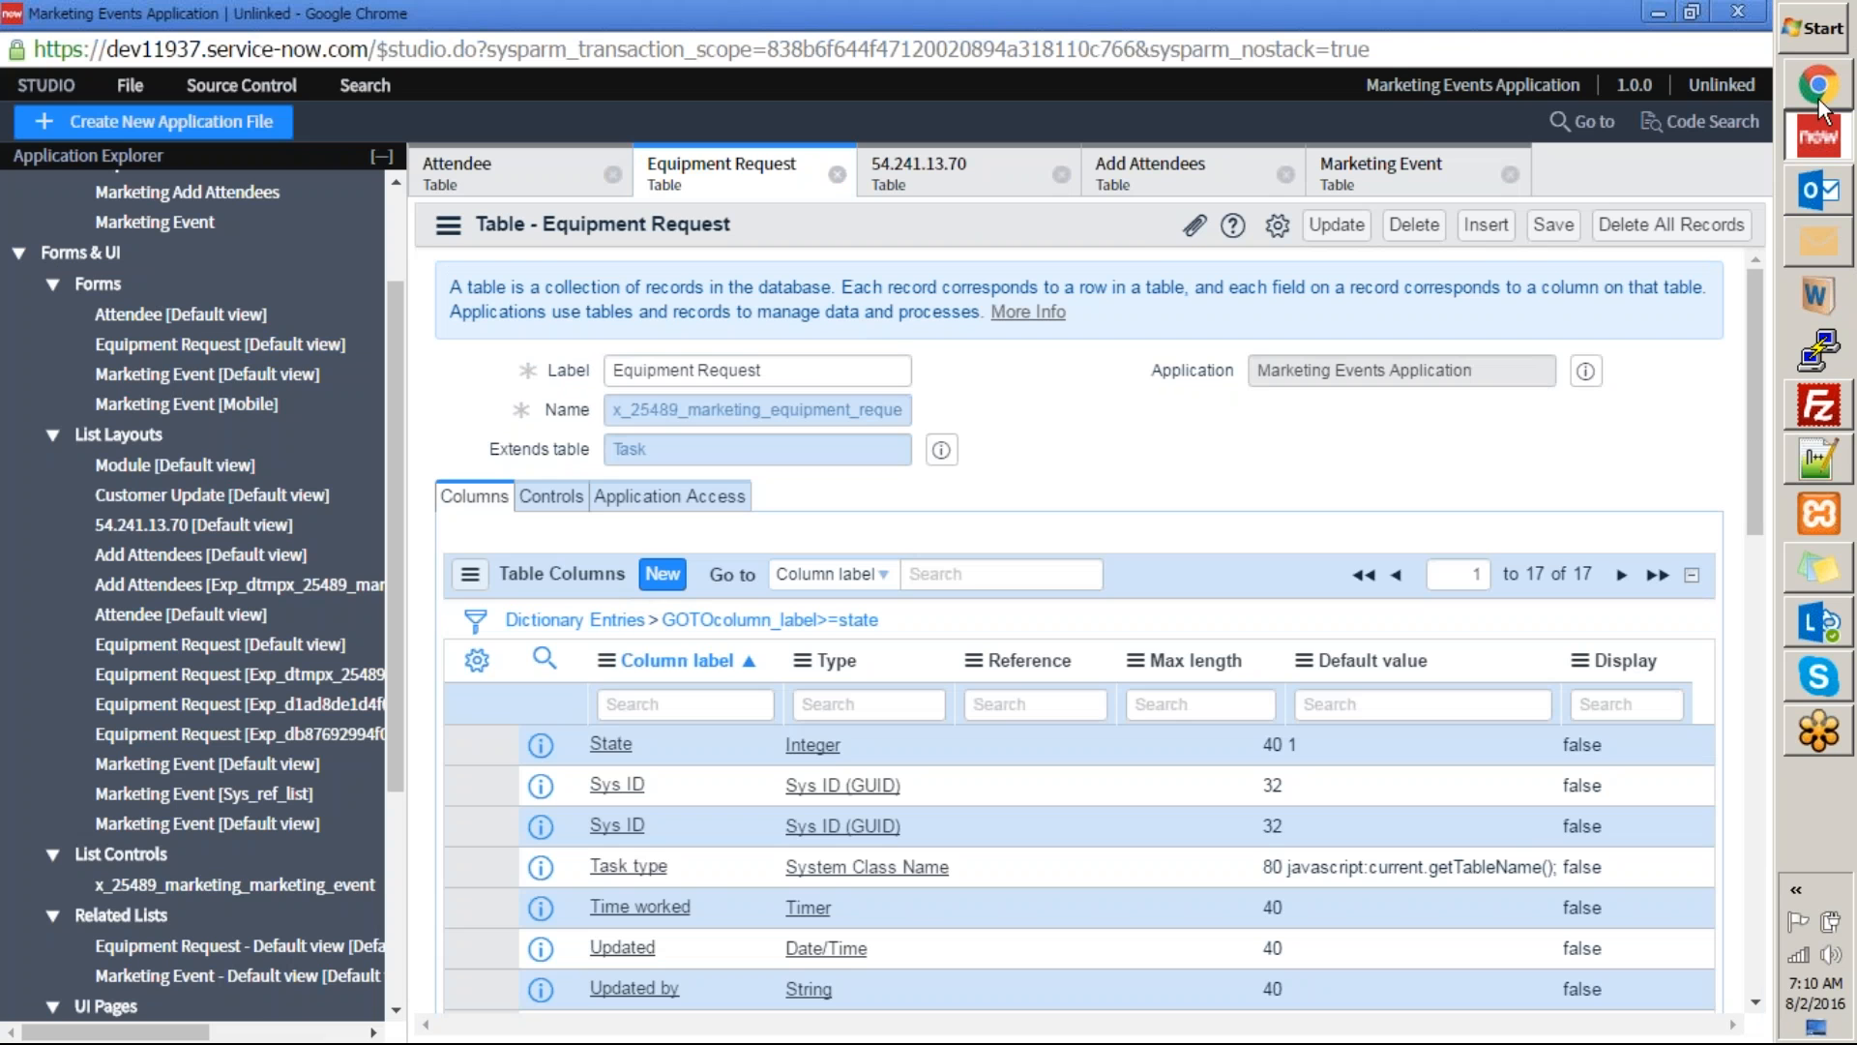
Open the default views of the Attendee, Equipment Request and Marketing Event forms, plus the Marketing Event Mobile view, for review.
click(152, 344)
click(153, 318)
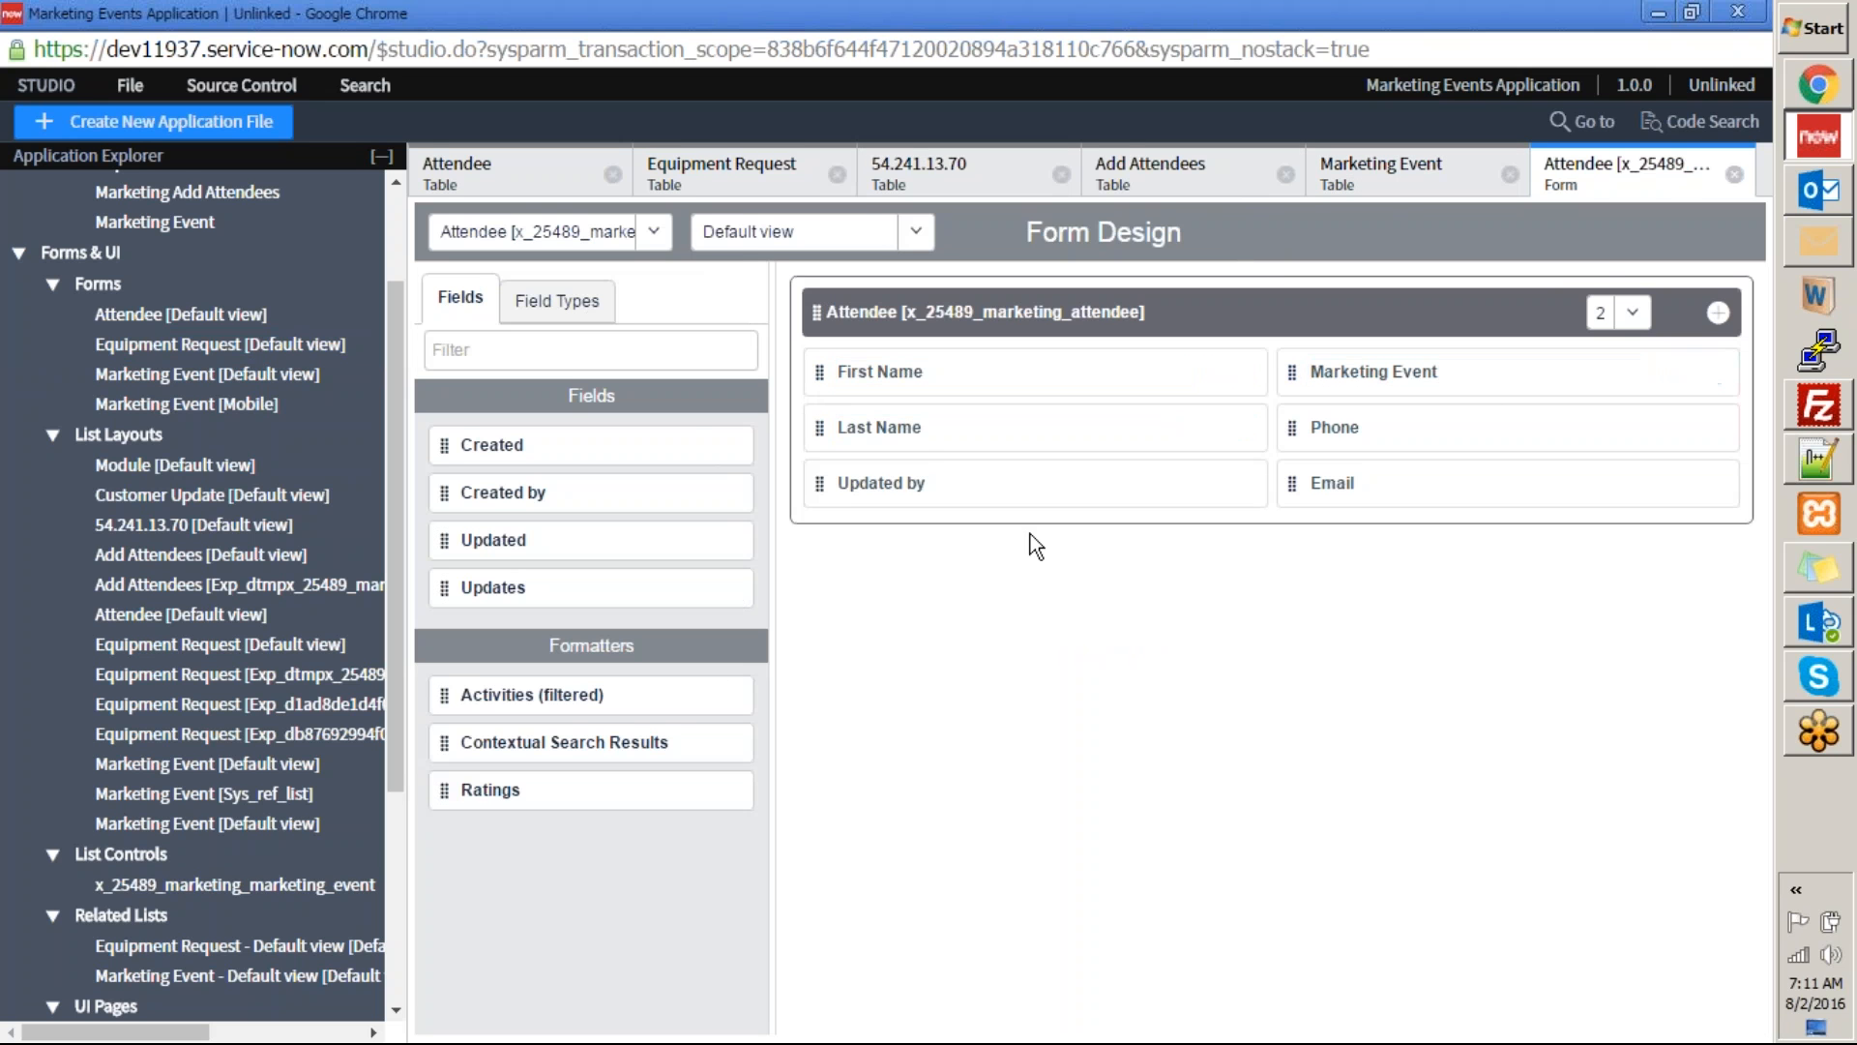
mouse_move(1294, 492)
mouse_down()
mouse_move(1296, 406)
mouse_move(1303, 492)
mouse_up()
click(254, 345)
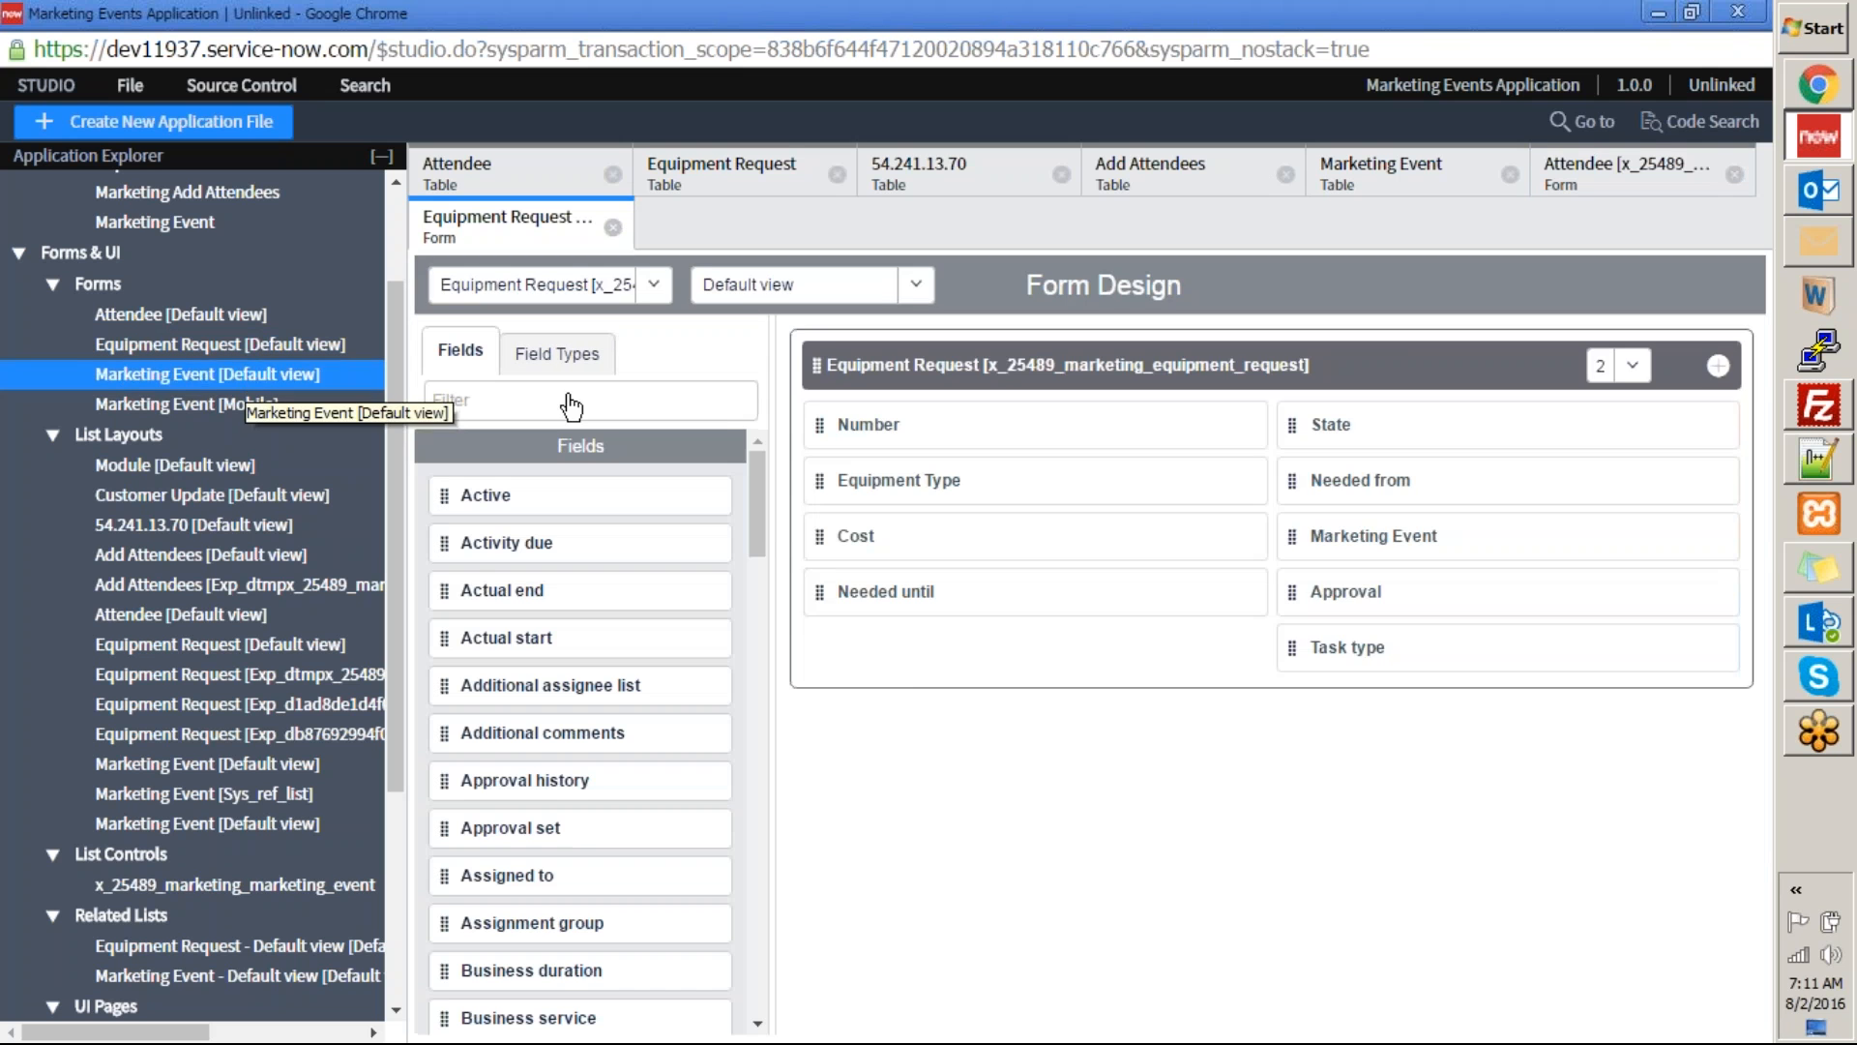
click(242, 375)
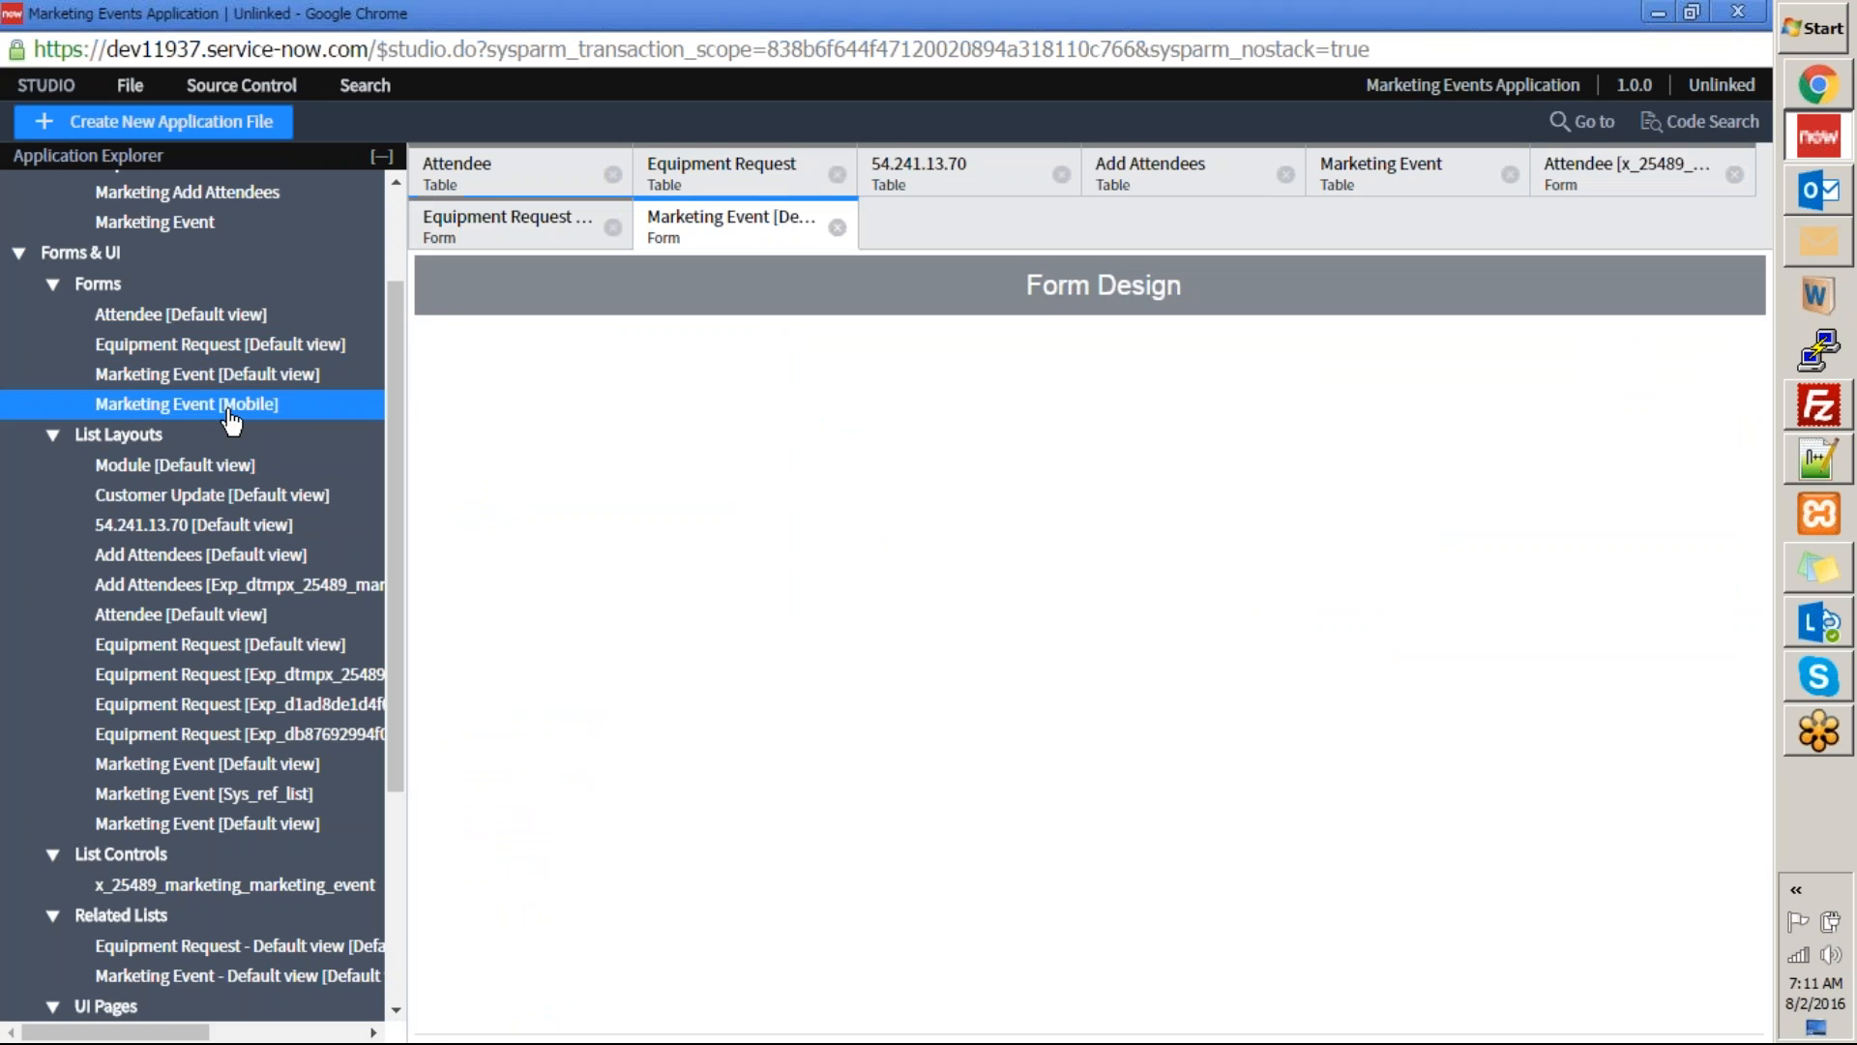
click(230, 406)
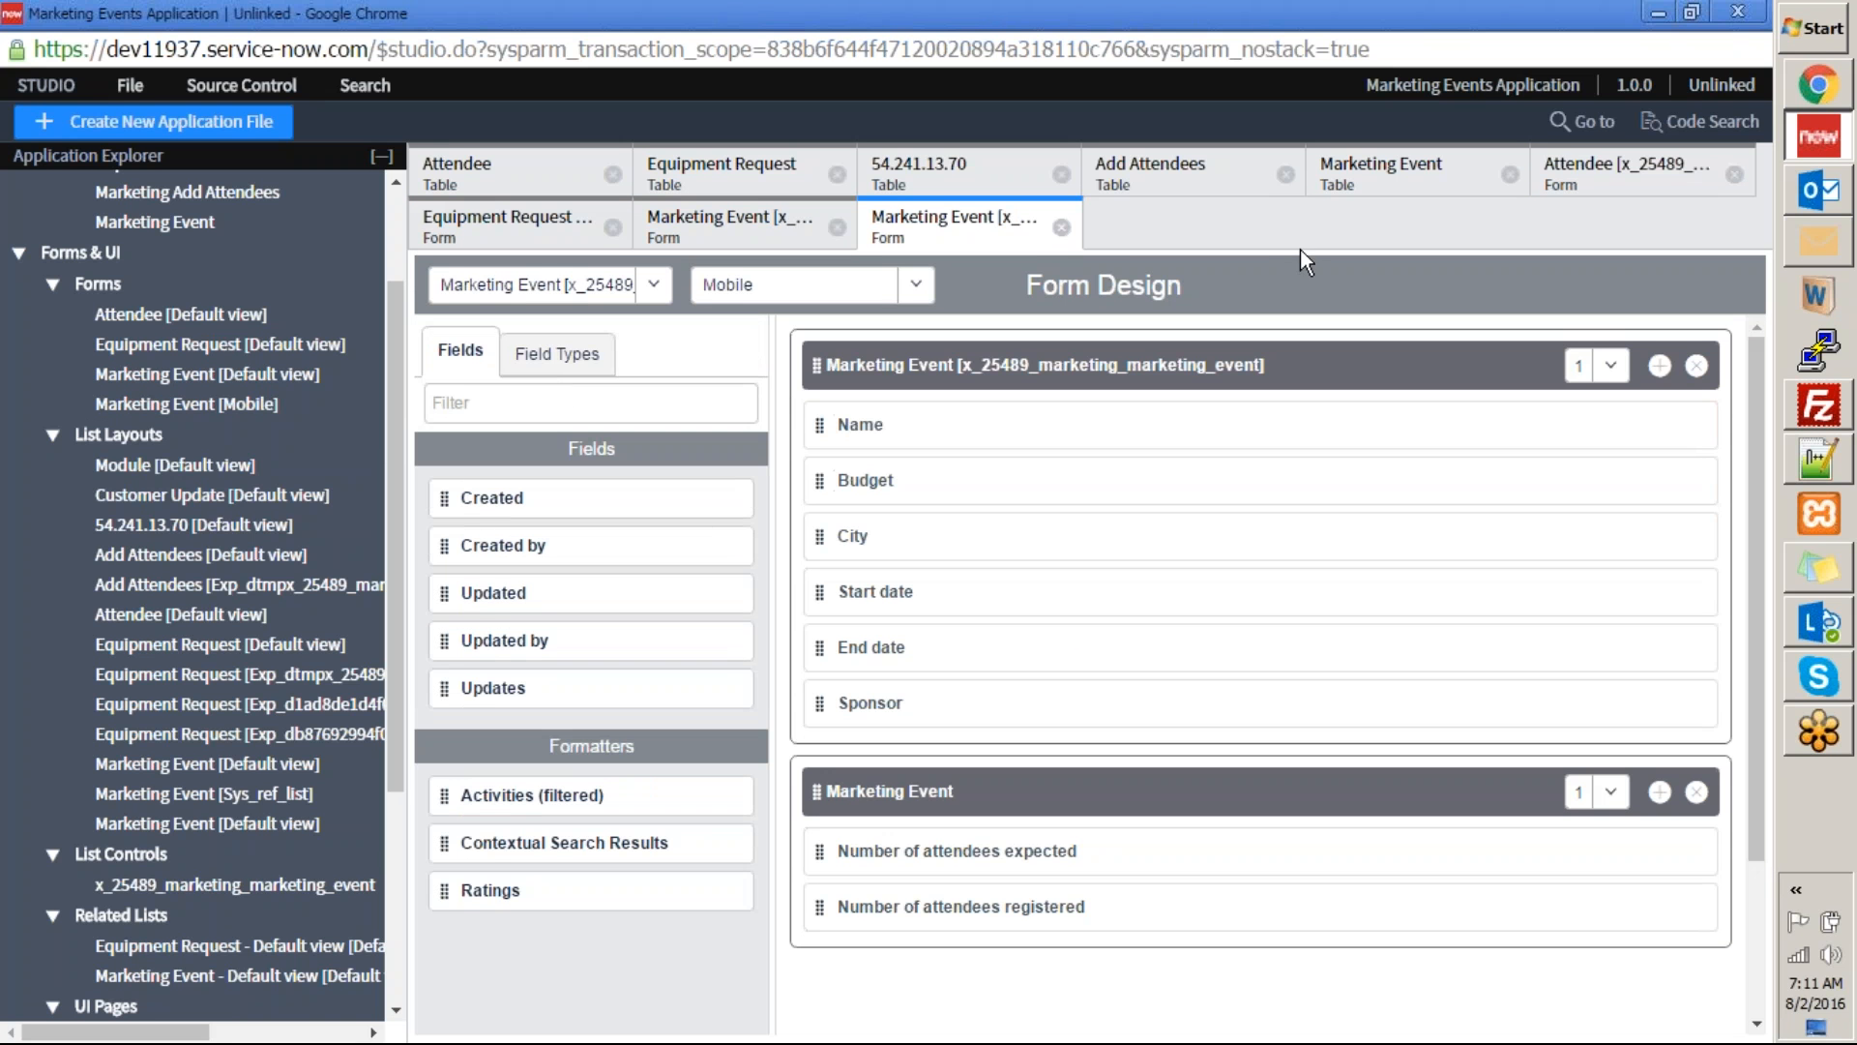
Switch to the ServiceNow instance, start a new equipment request, and look through its Task type and State choices.
click(1809, 70)
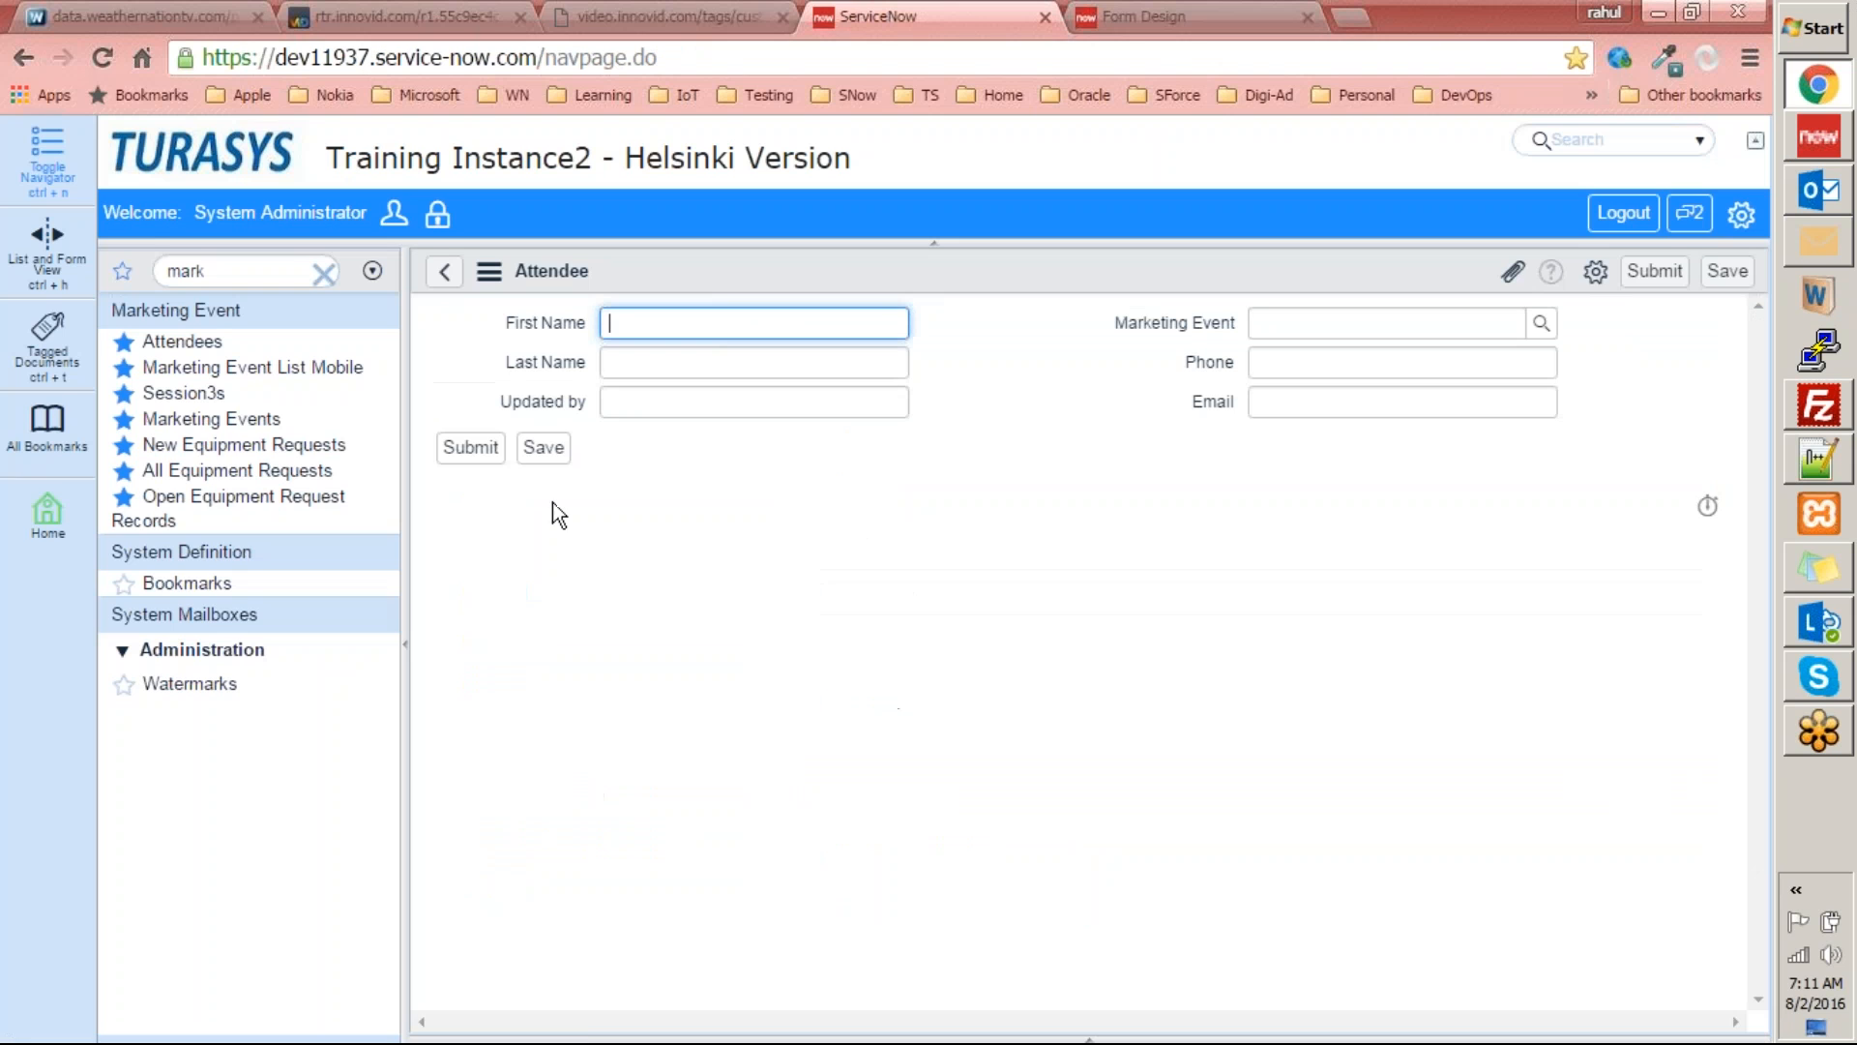
click(212, 445)
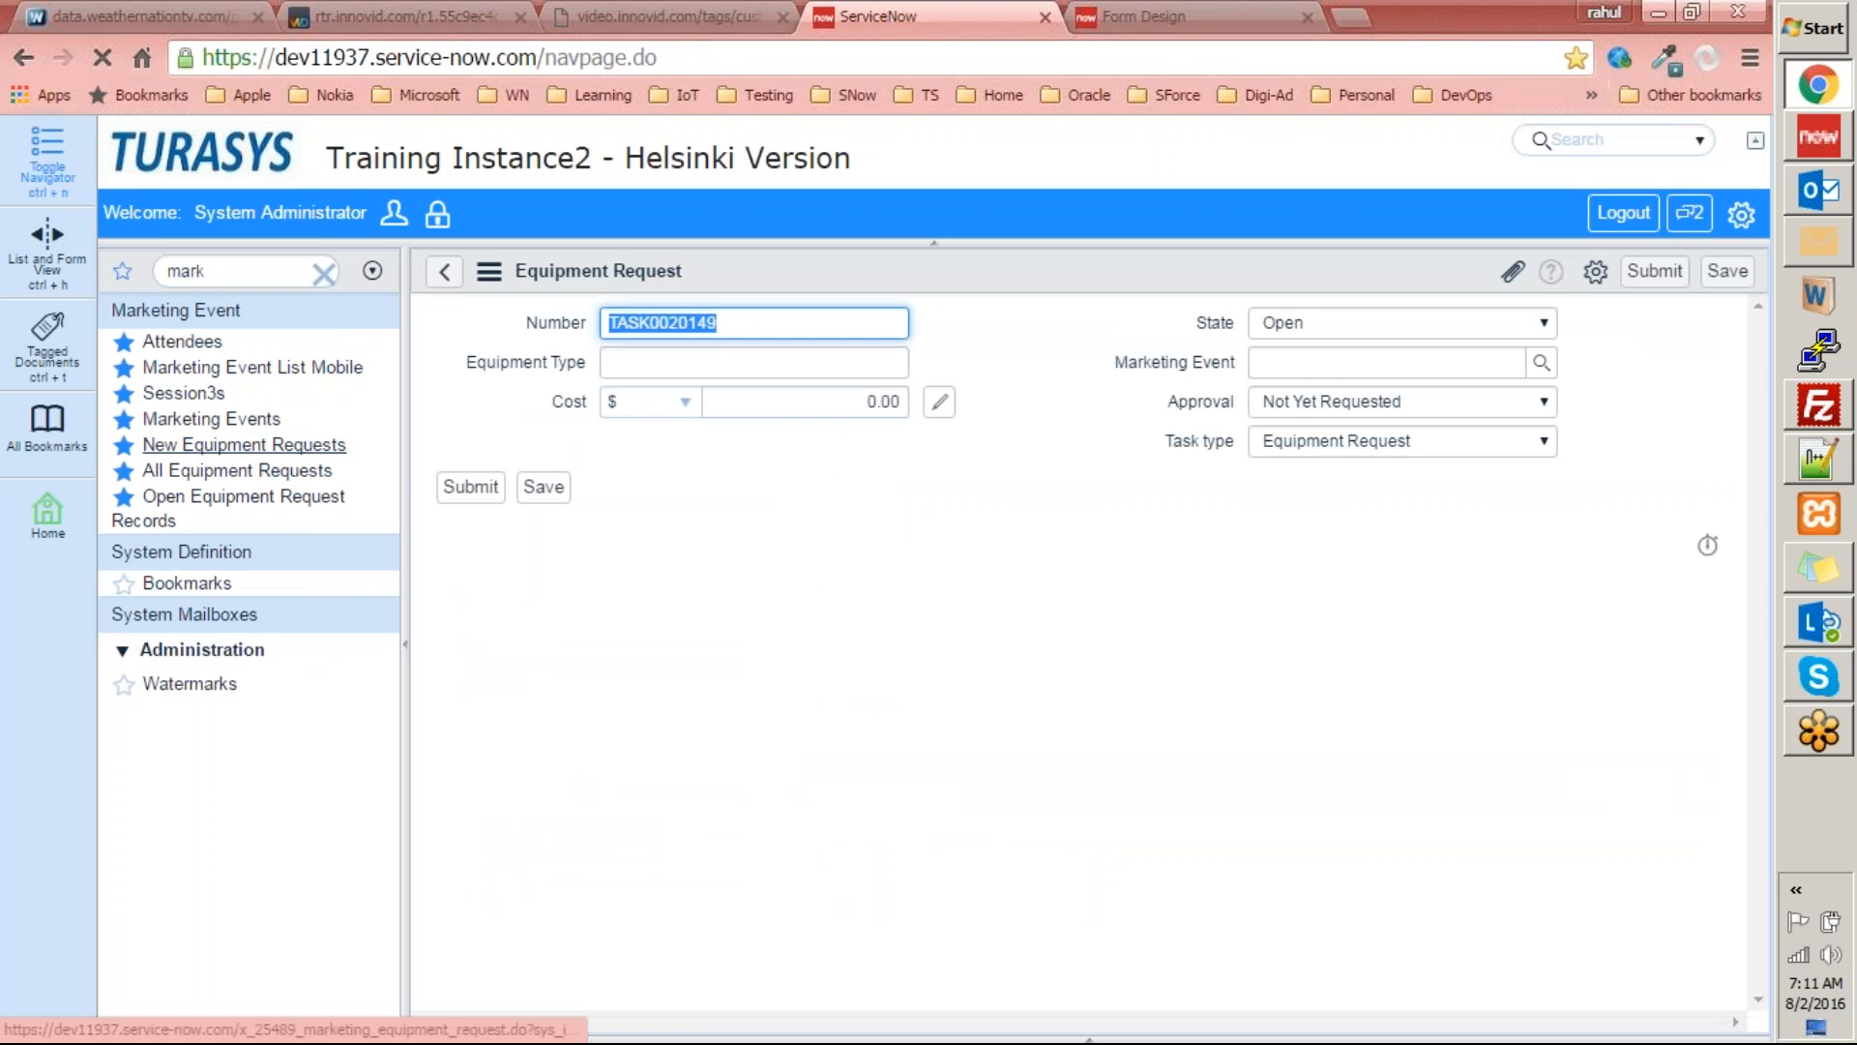
click(1462, 441)
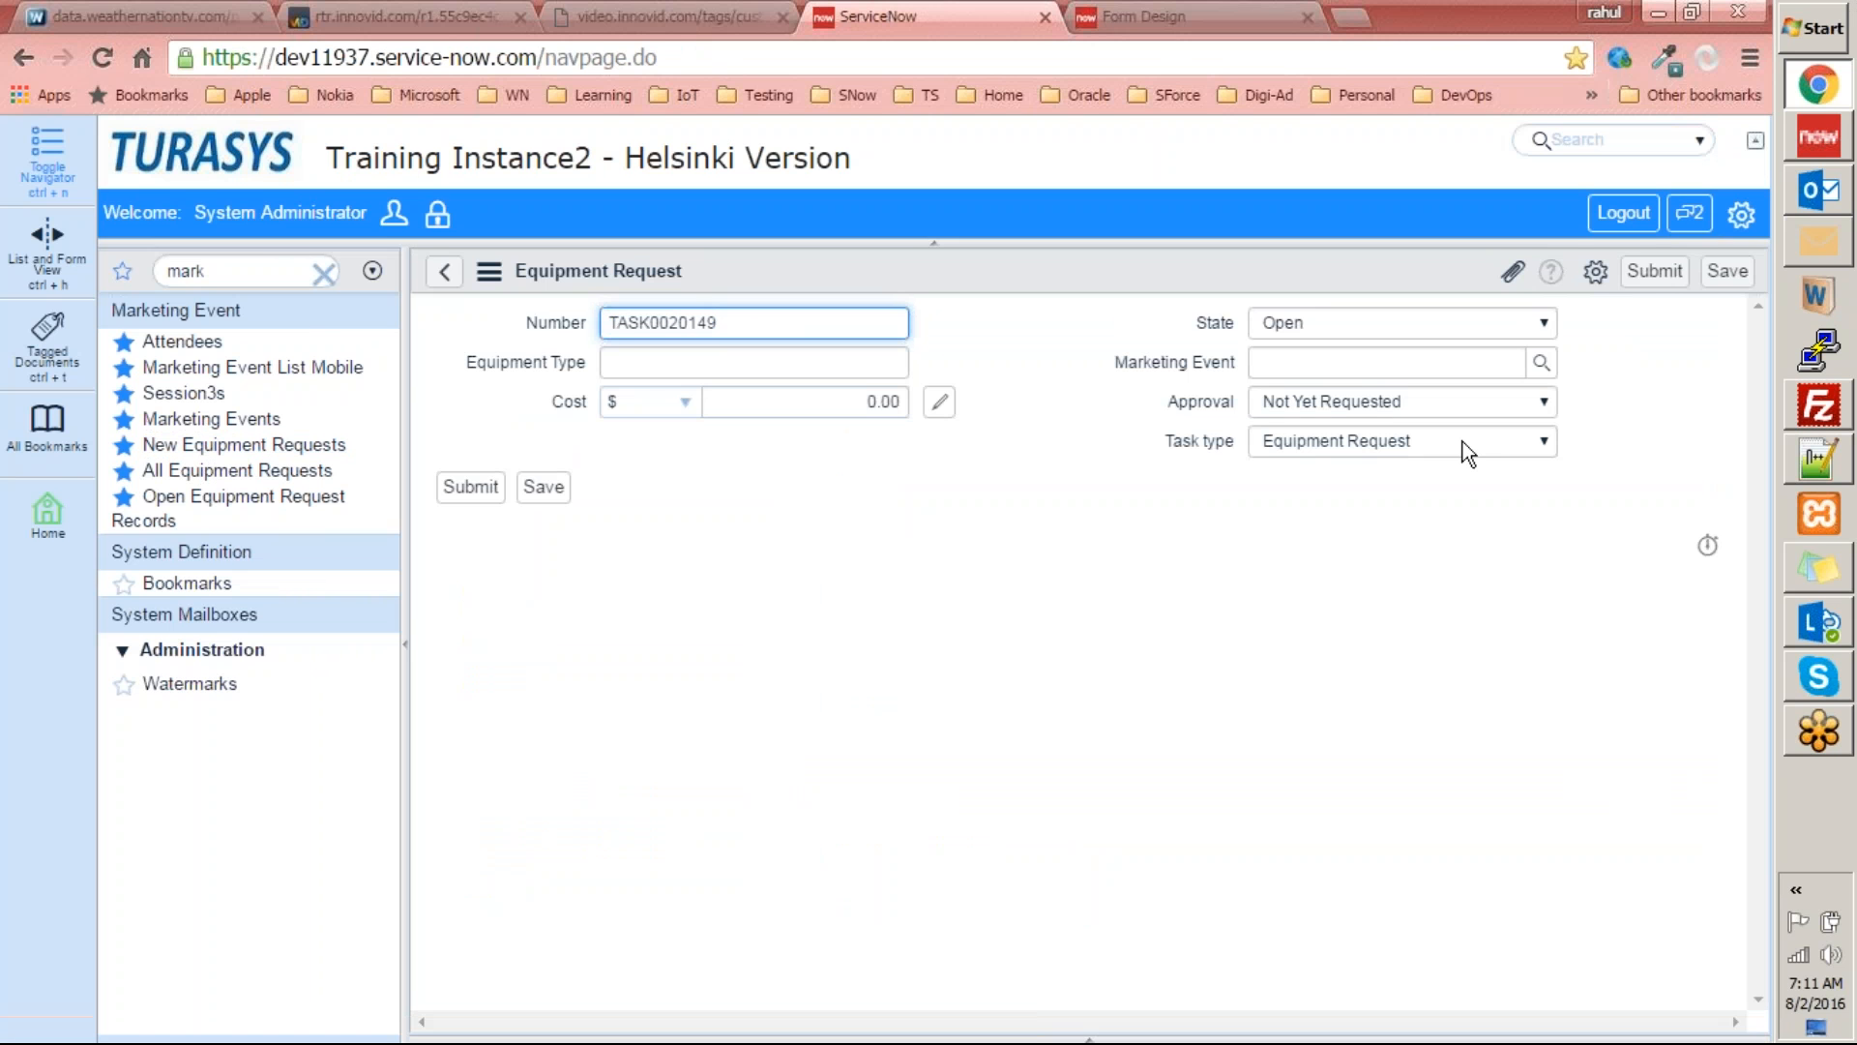
click(1138, 451)
click(1335, 322)
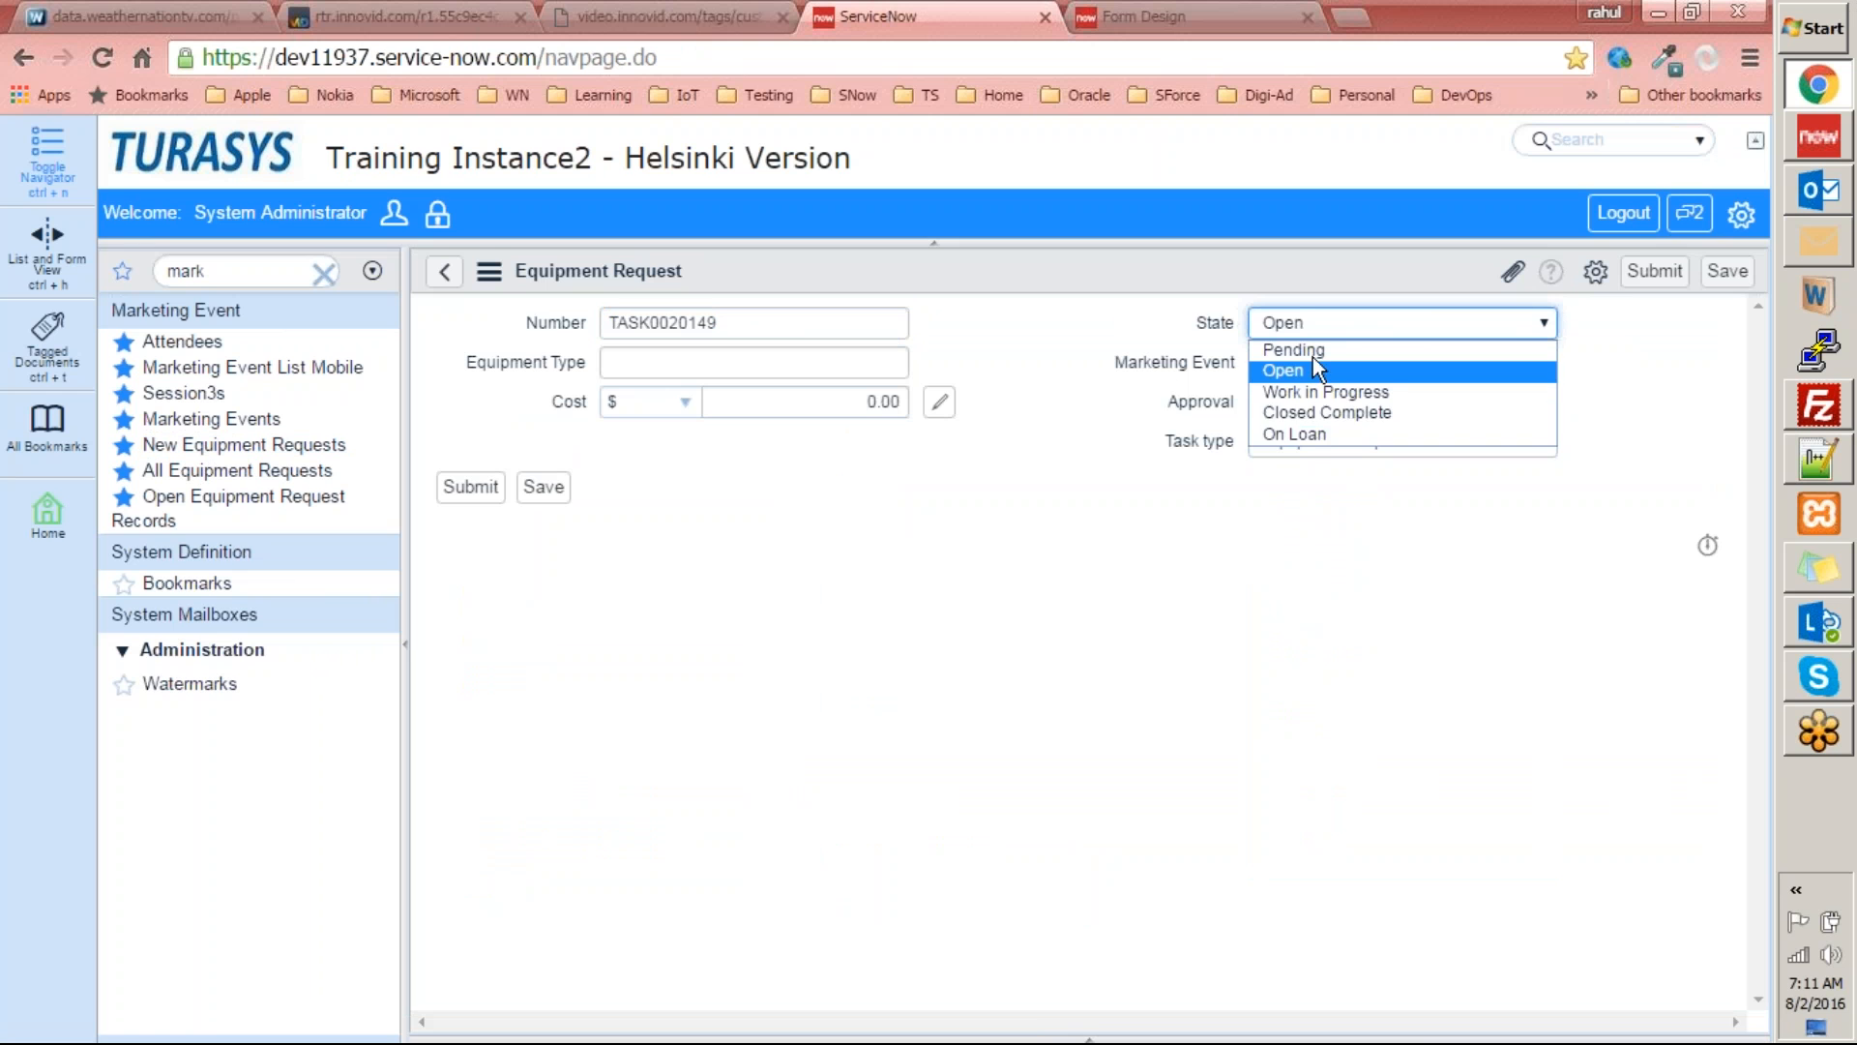
click(1035, 561)
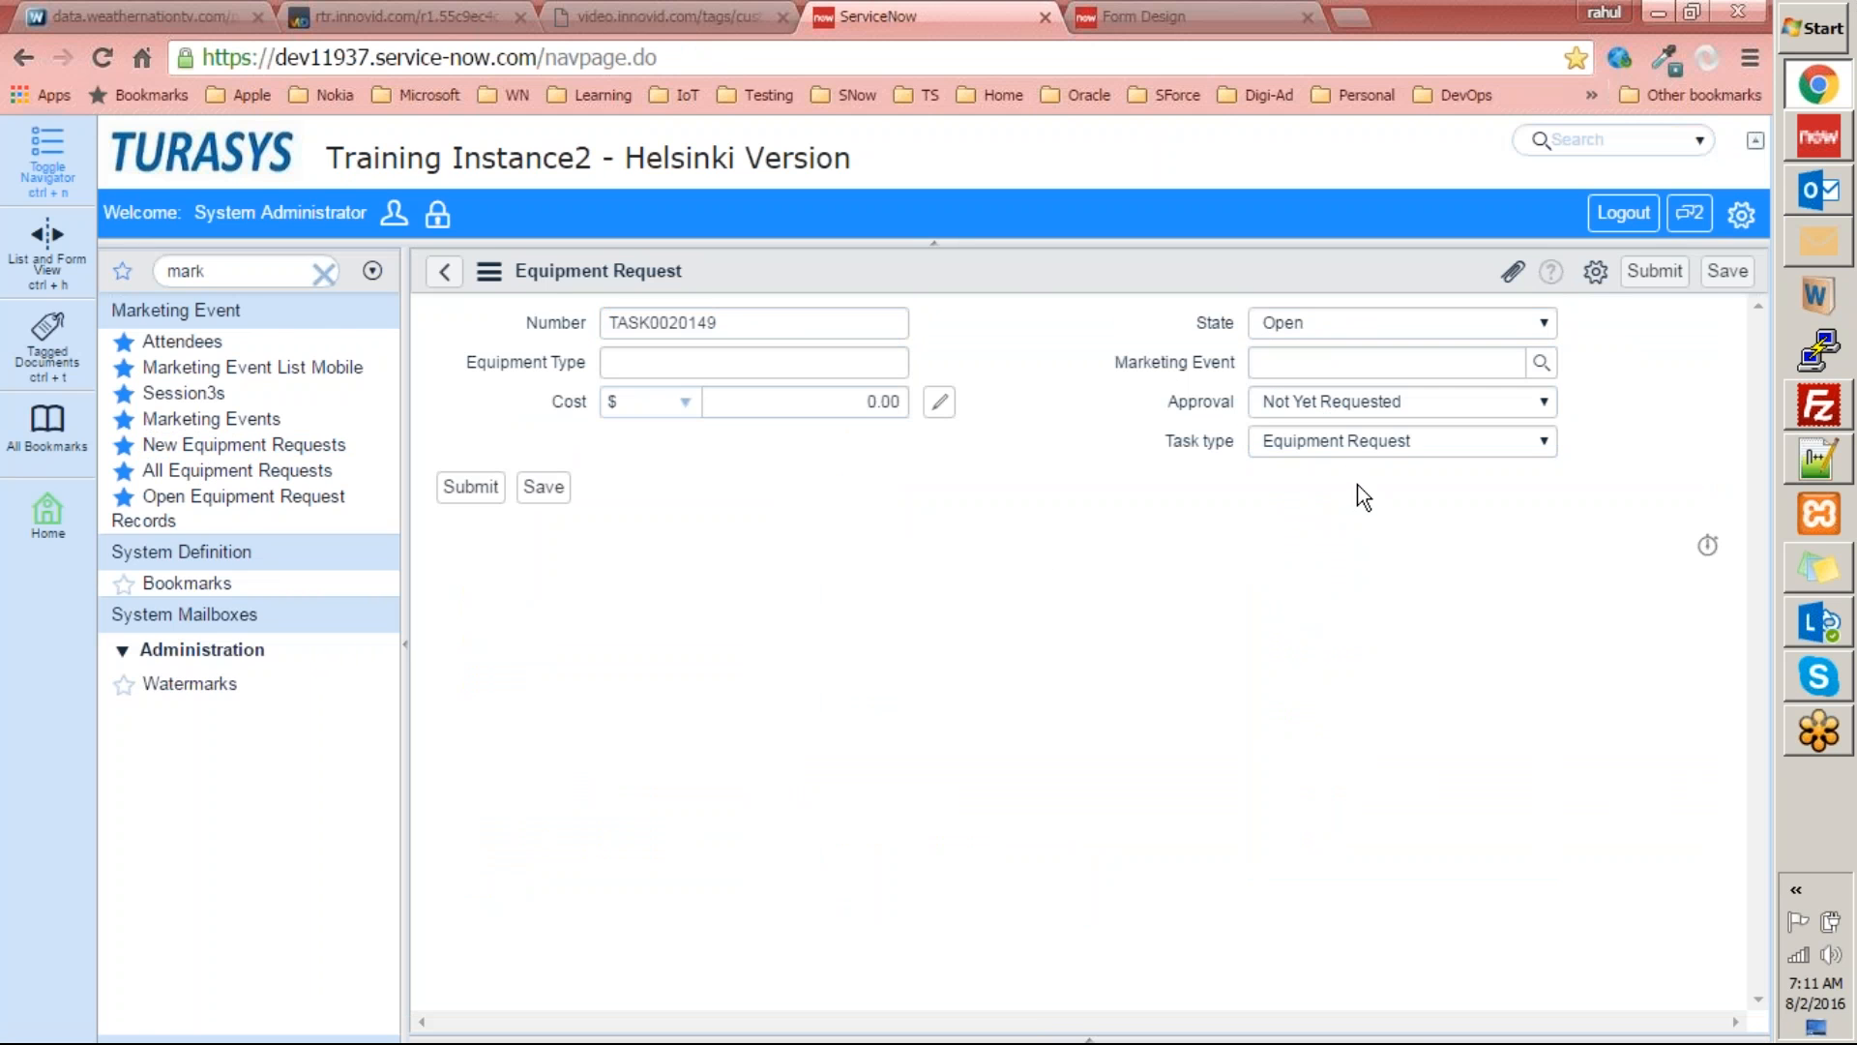
Open the Equipment Request form's layout in Form Design from the new request record.
right_click(1001, 263)
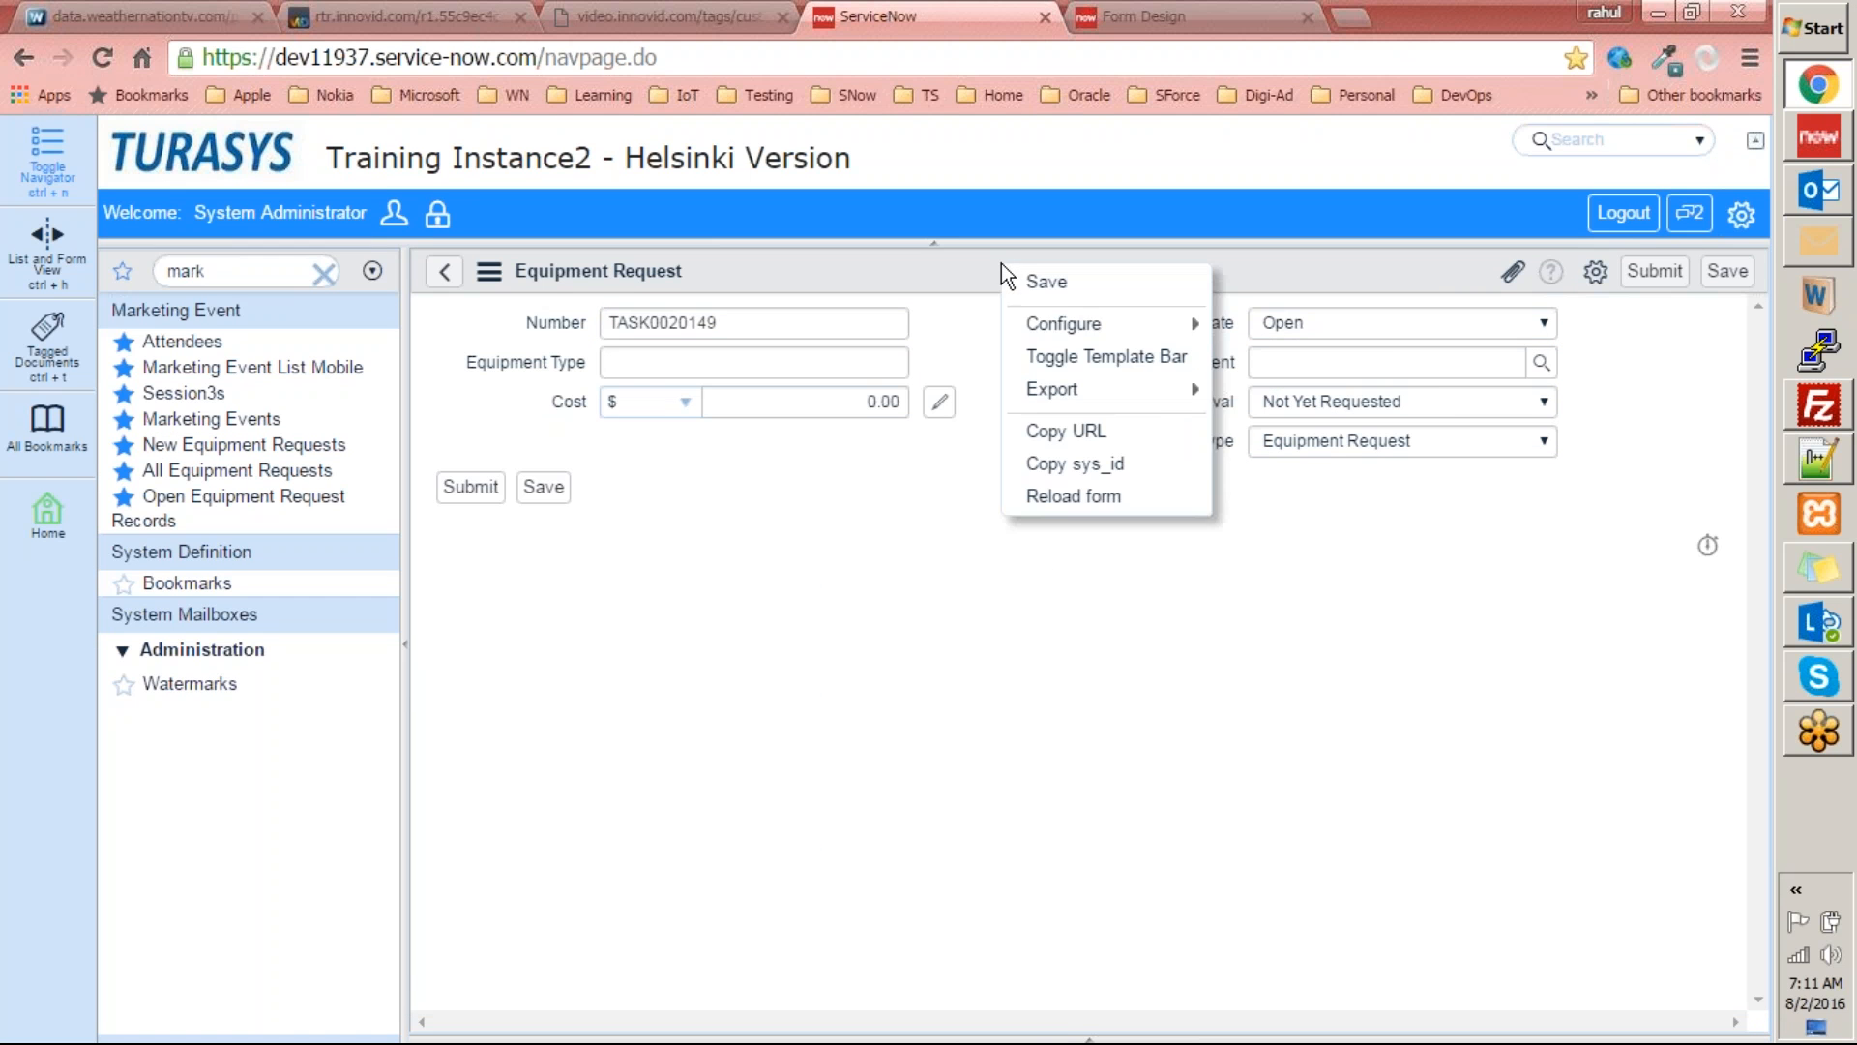
mouse_move(1088, 331)
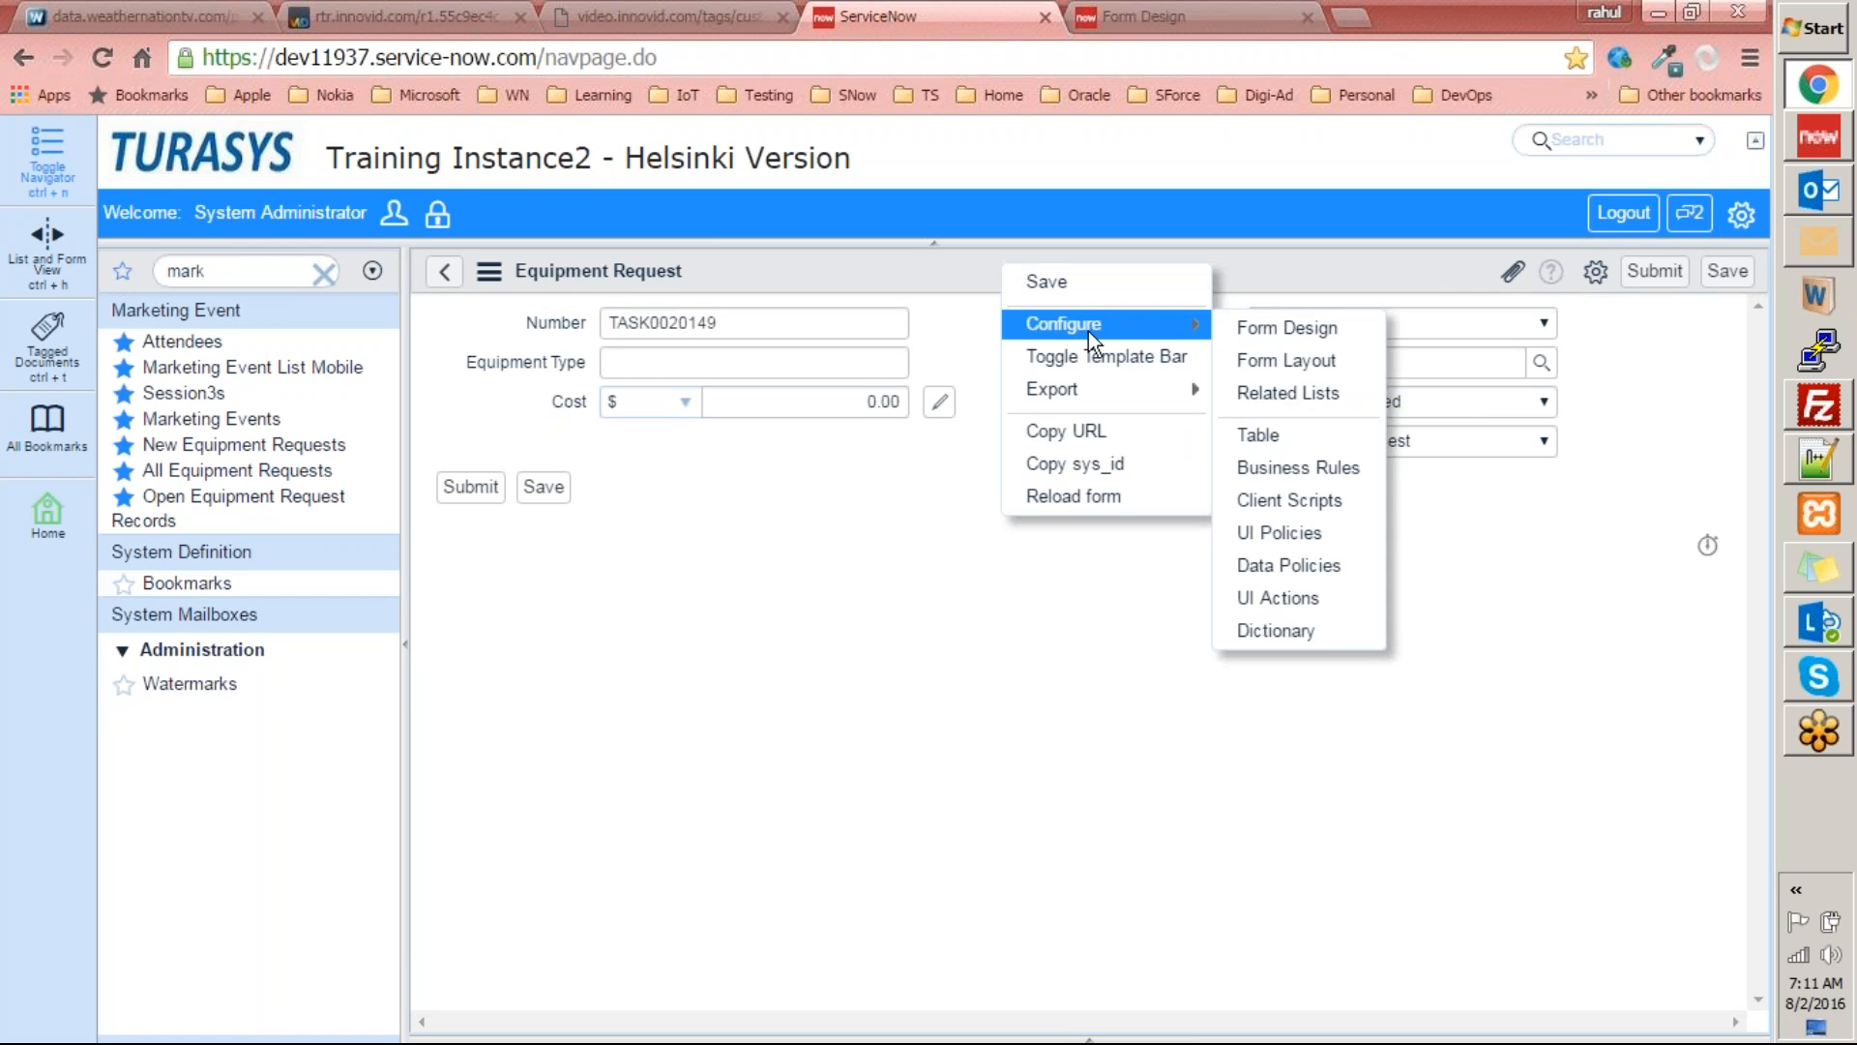
click(1273, 329)
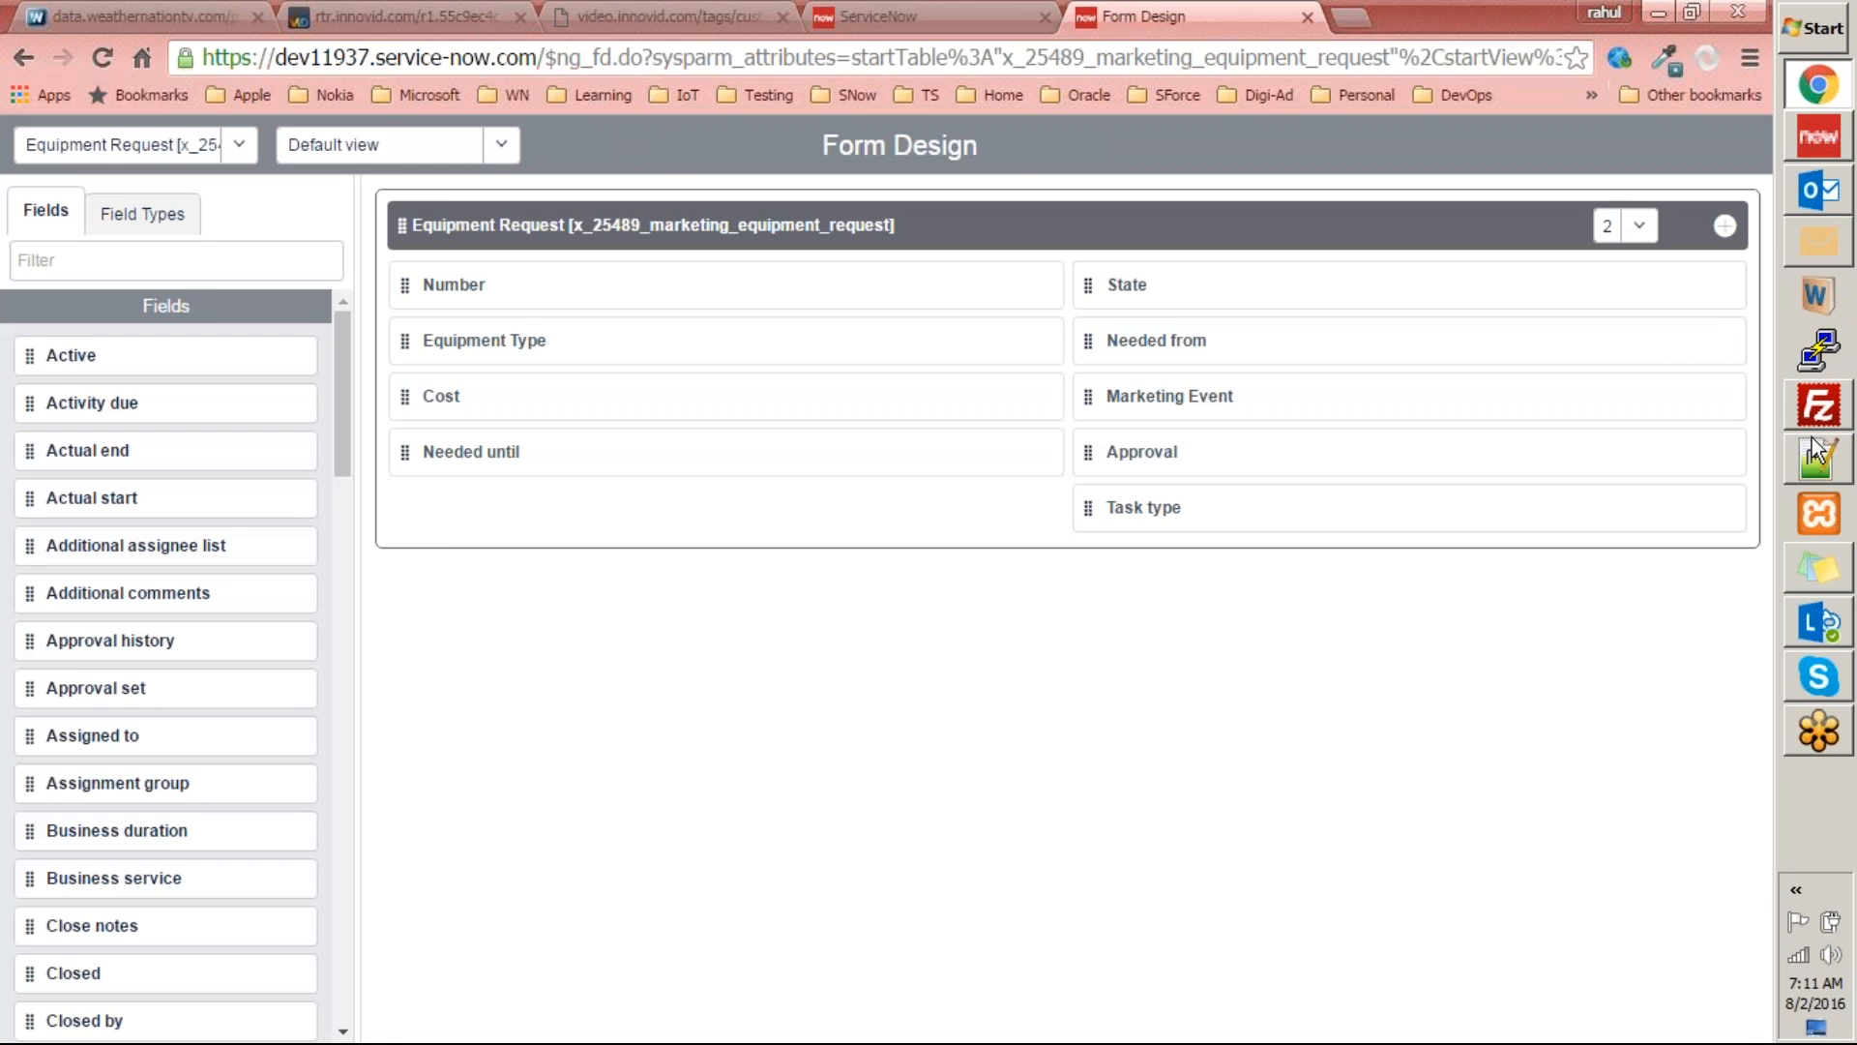
Return to Studio, reopen the Equipment Request default view form, and inspect the State field's properties down to its choices.
click(1818, 135)
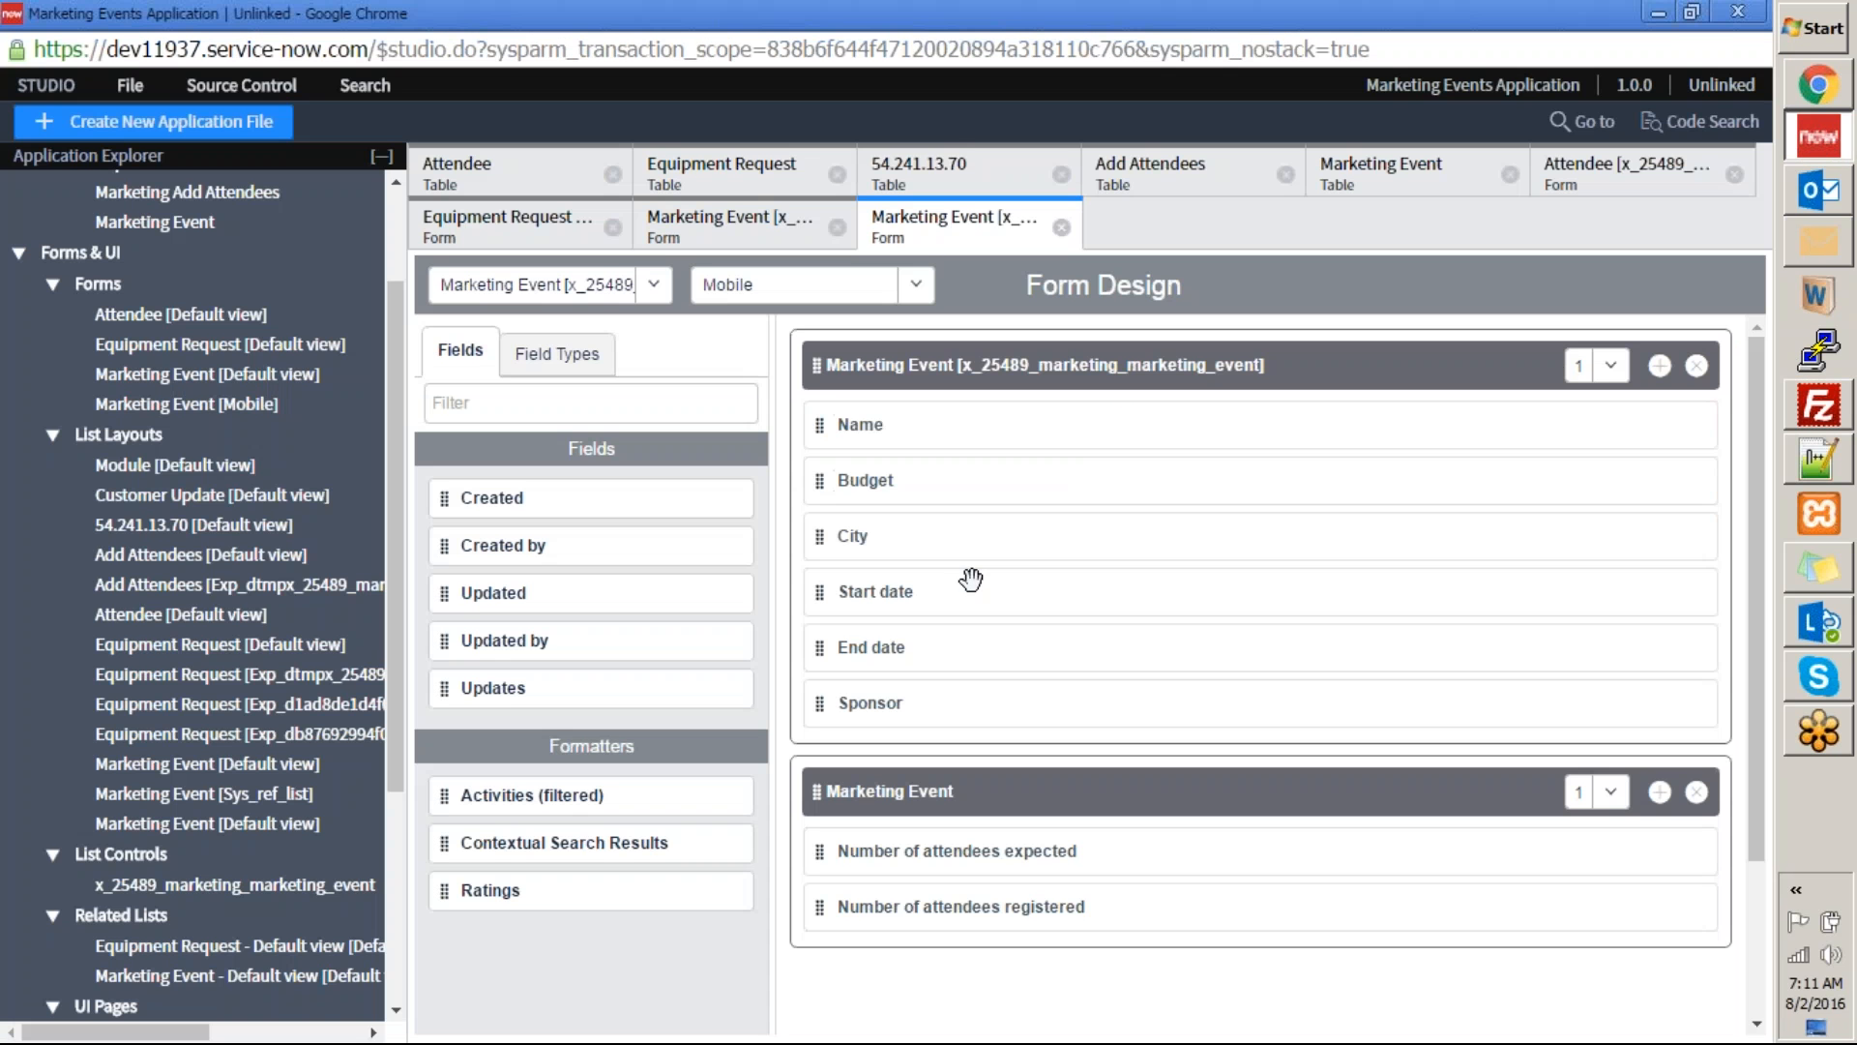
click(218, 465)
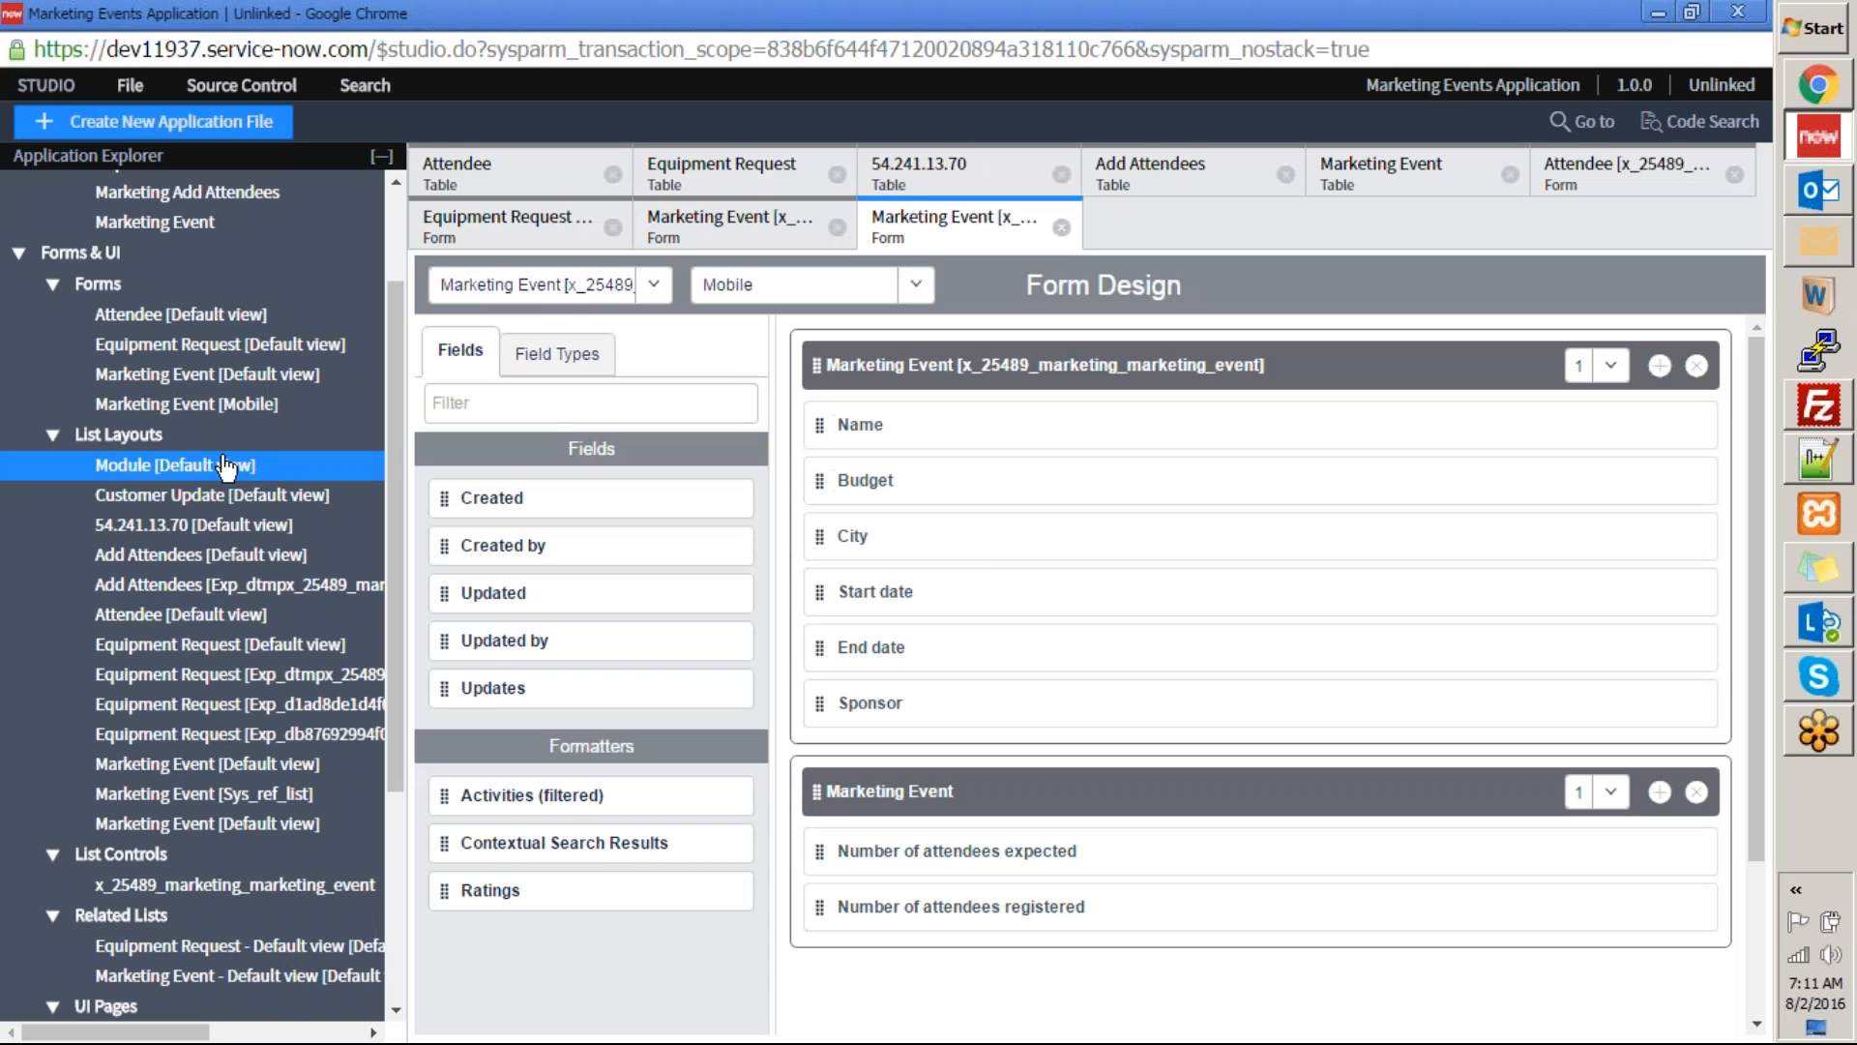
click(189, 351)
click(1454, 427)
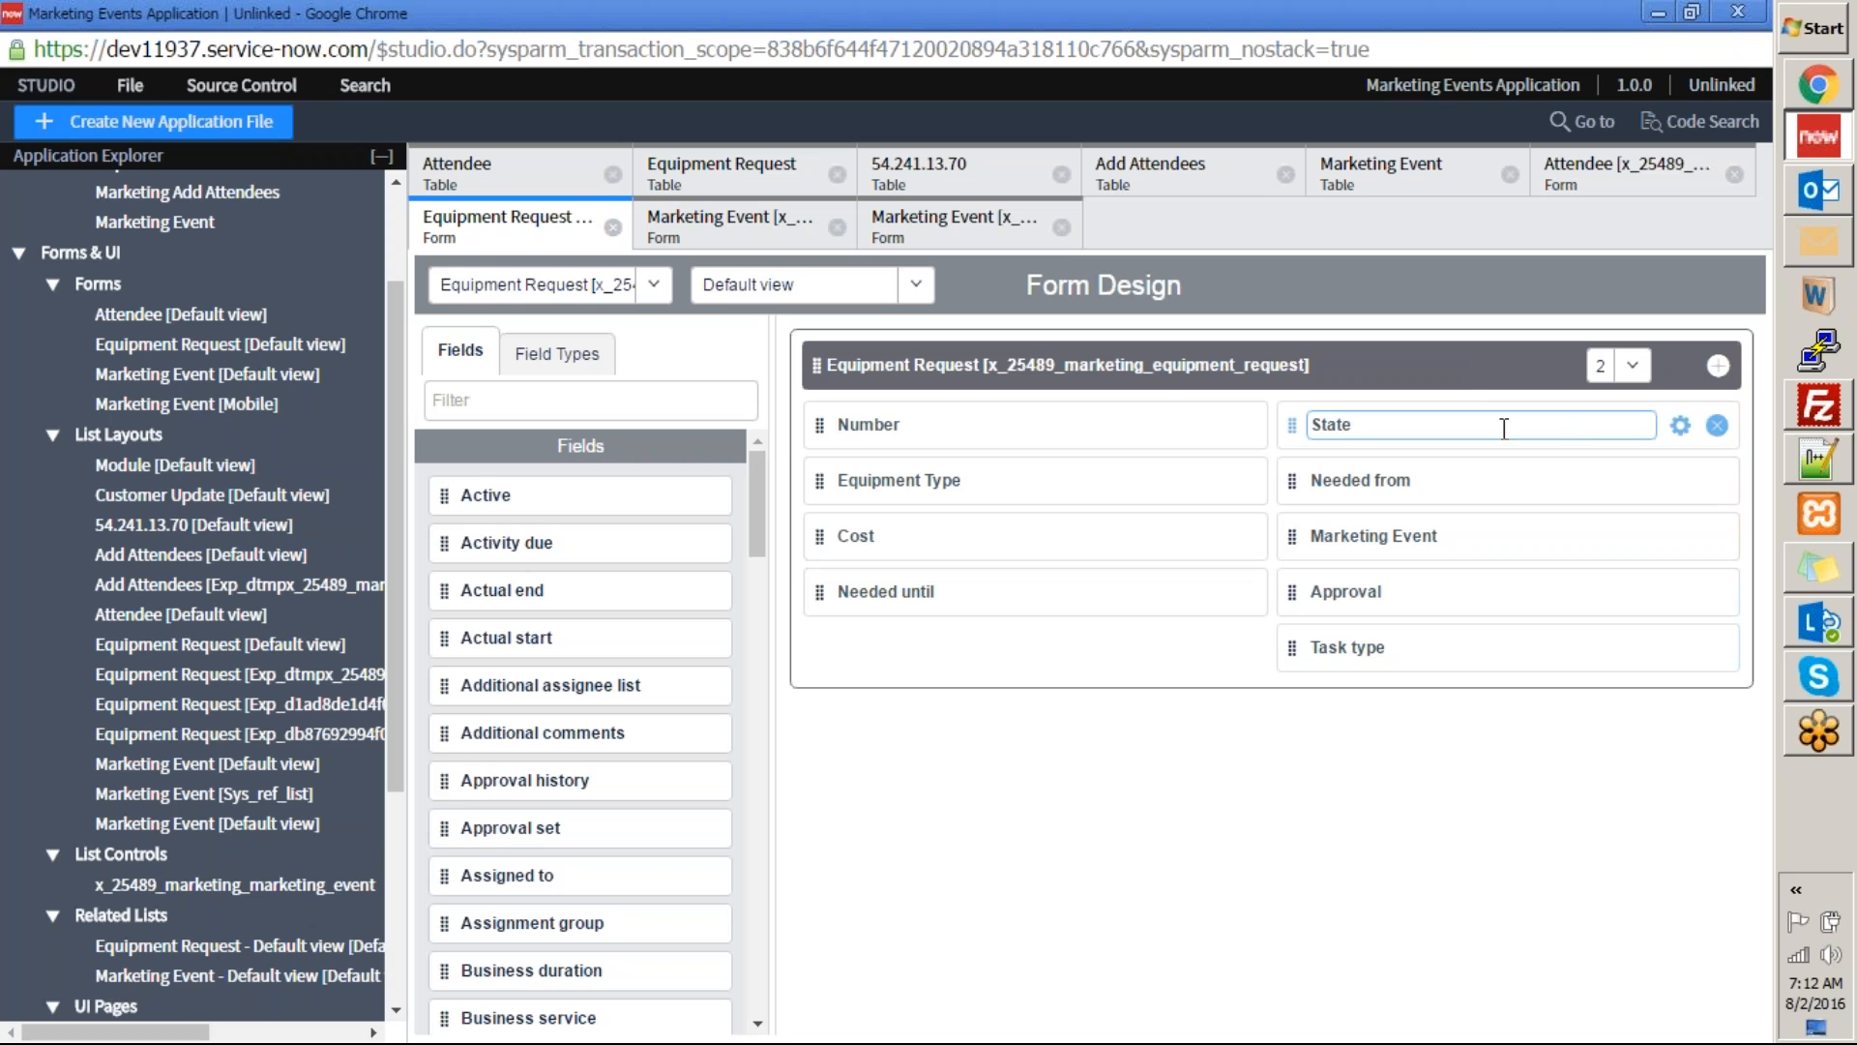
click(1681, 427)
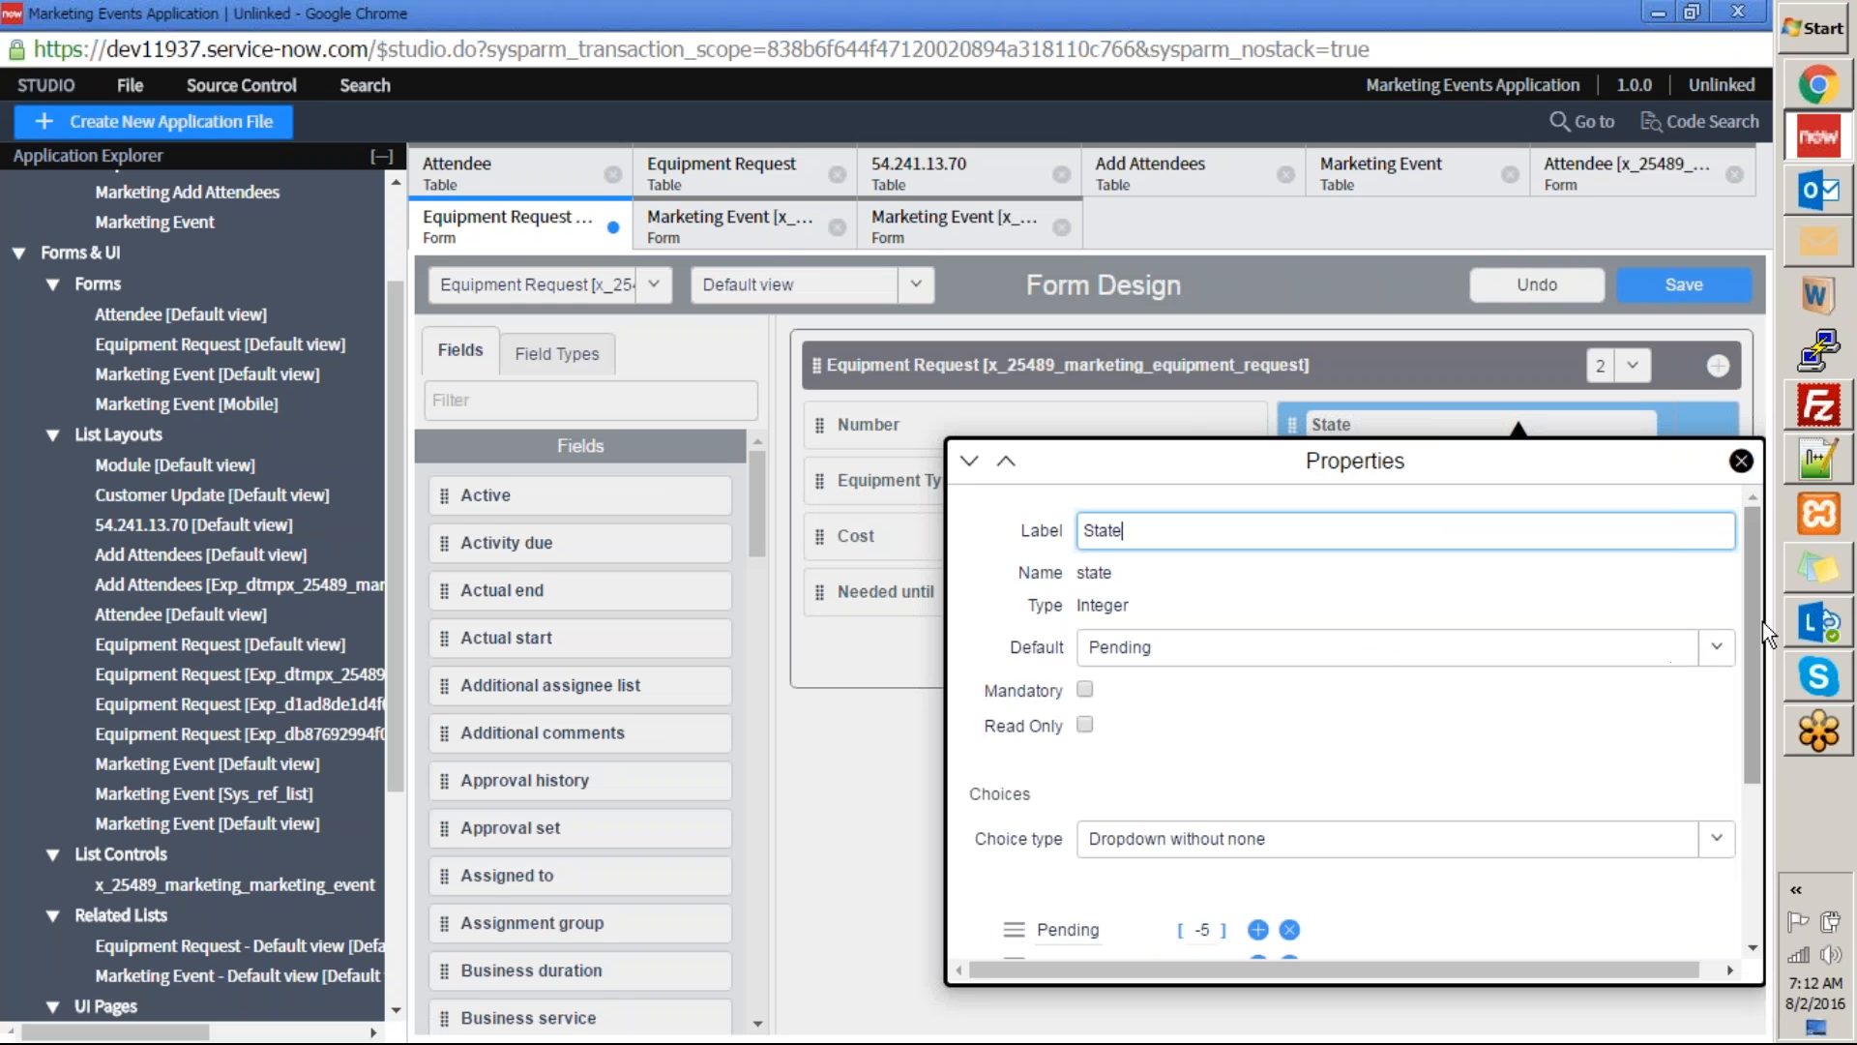
drag(1755, 619, 1753, 774)
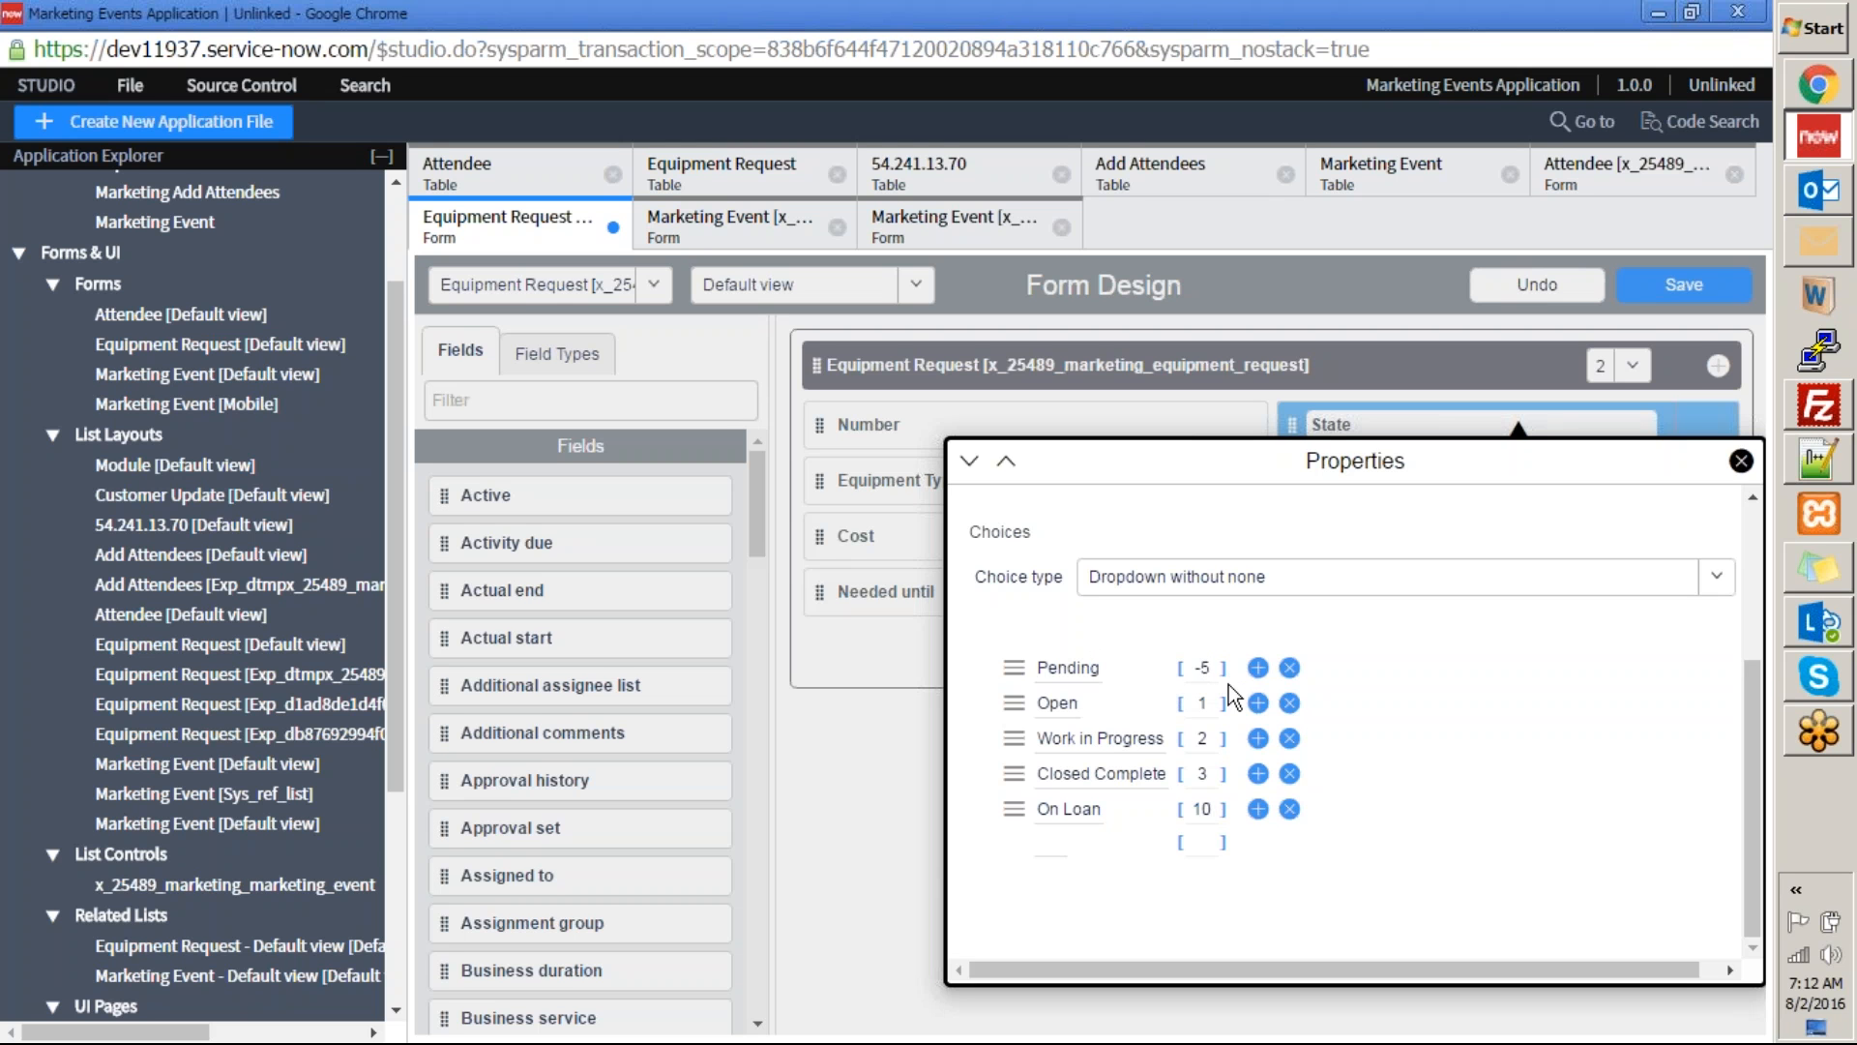
Add a blank choice row after On Loan in the State field's choices and close its properties.
click(1257, 810)
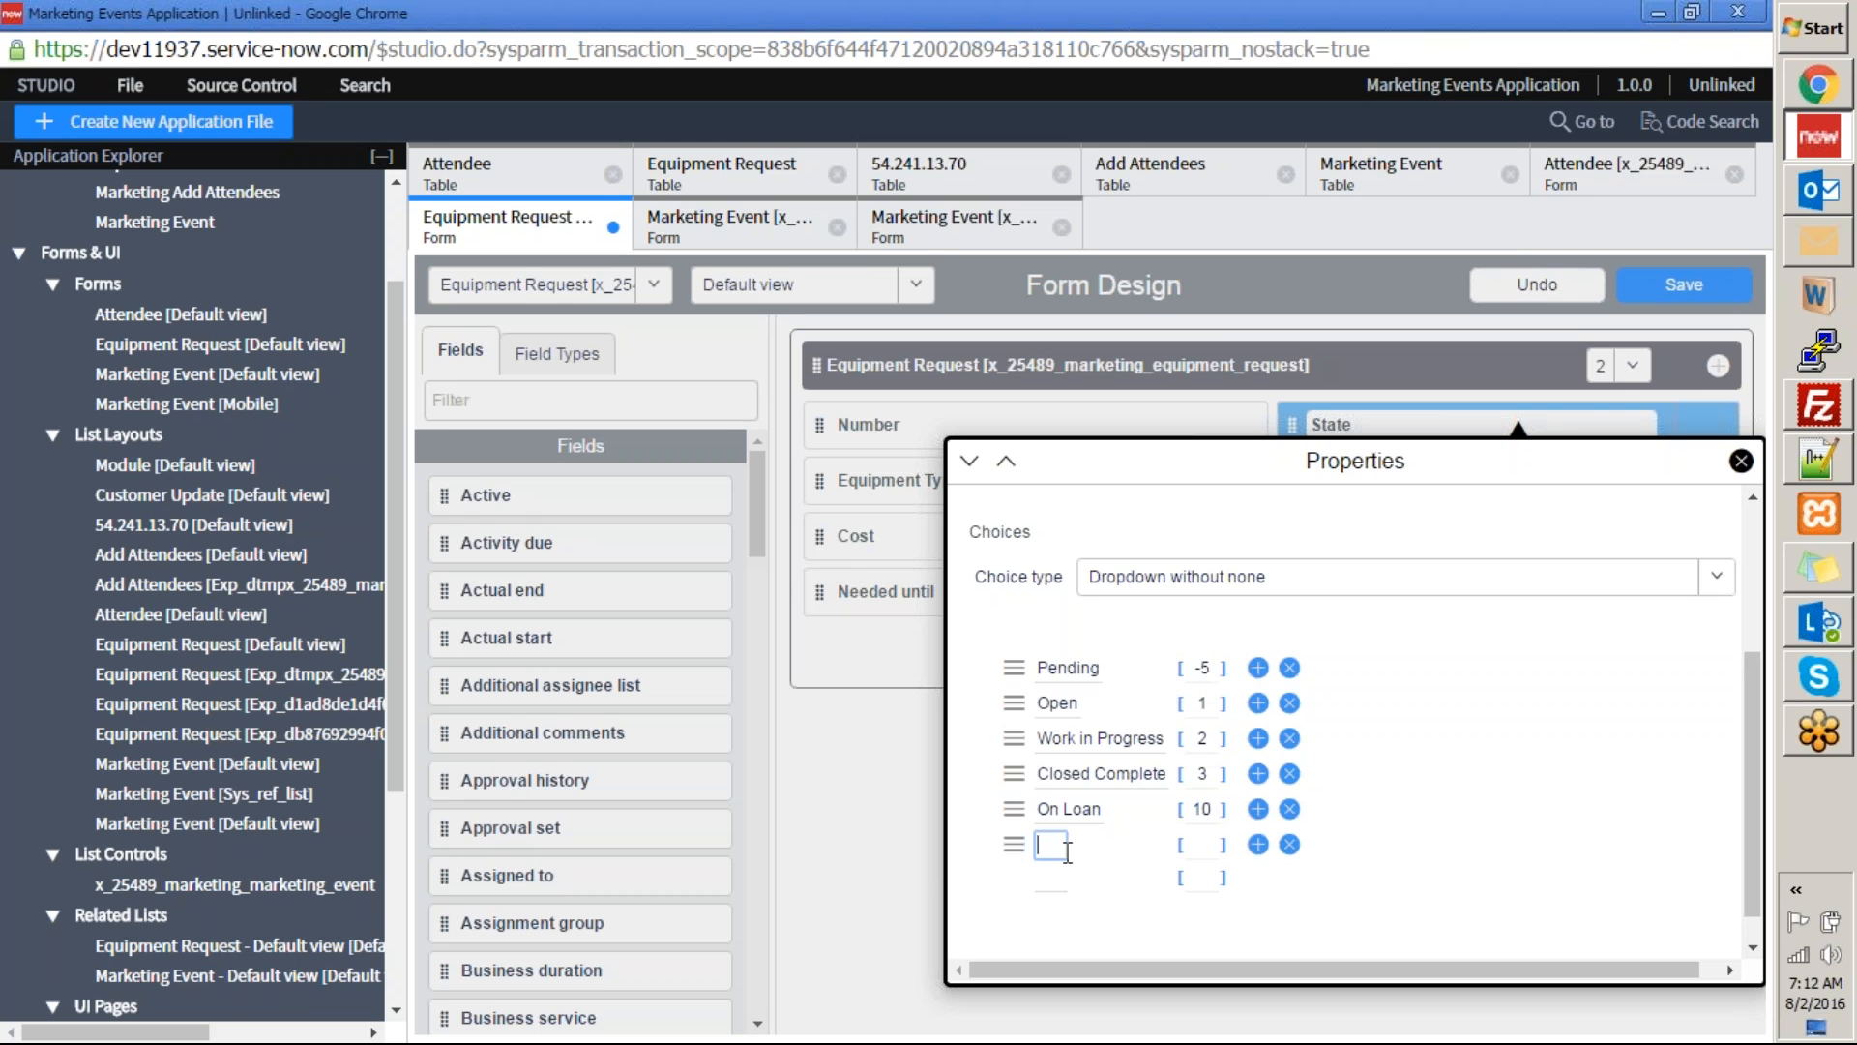
click(1205, 844)
click(1741, 460)
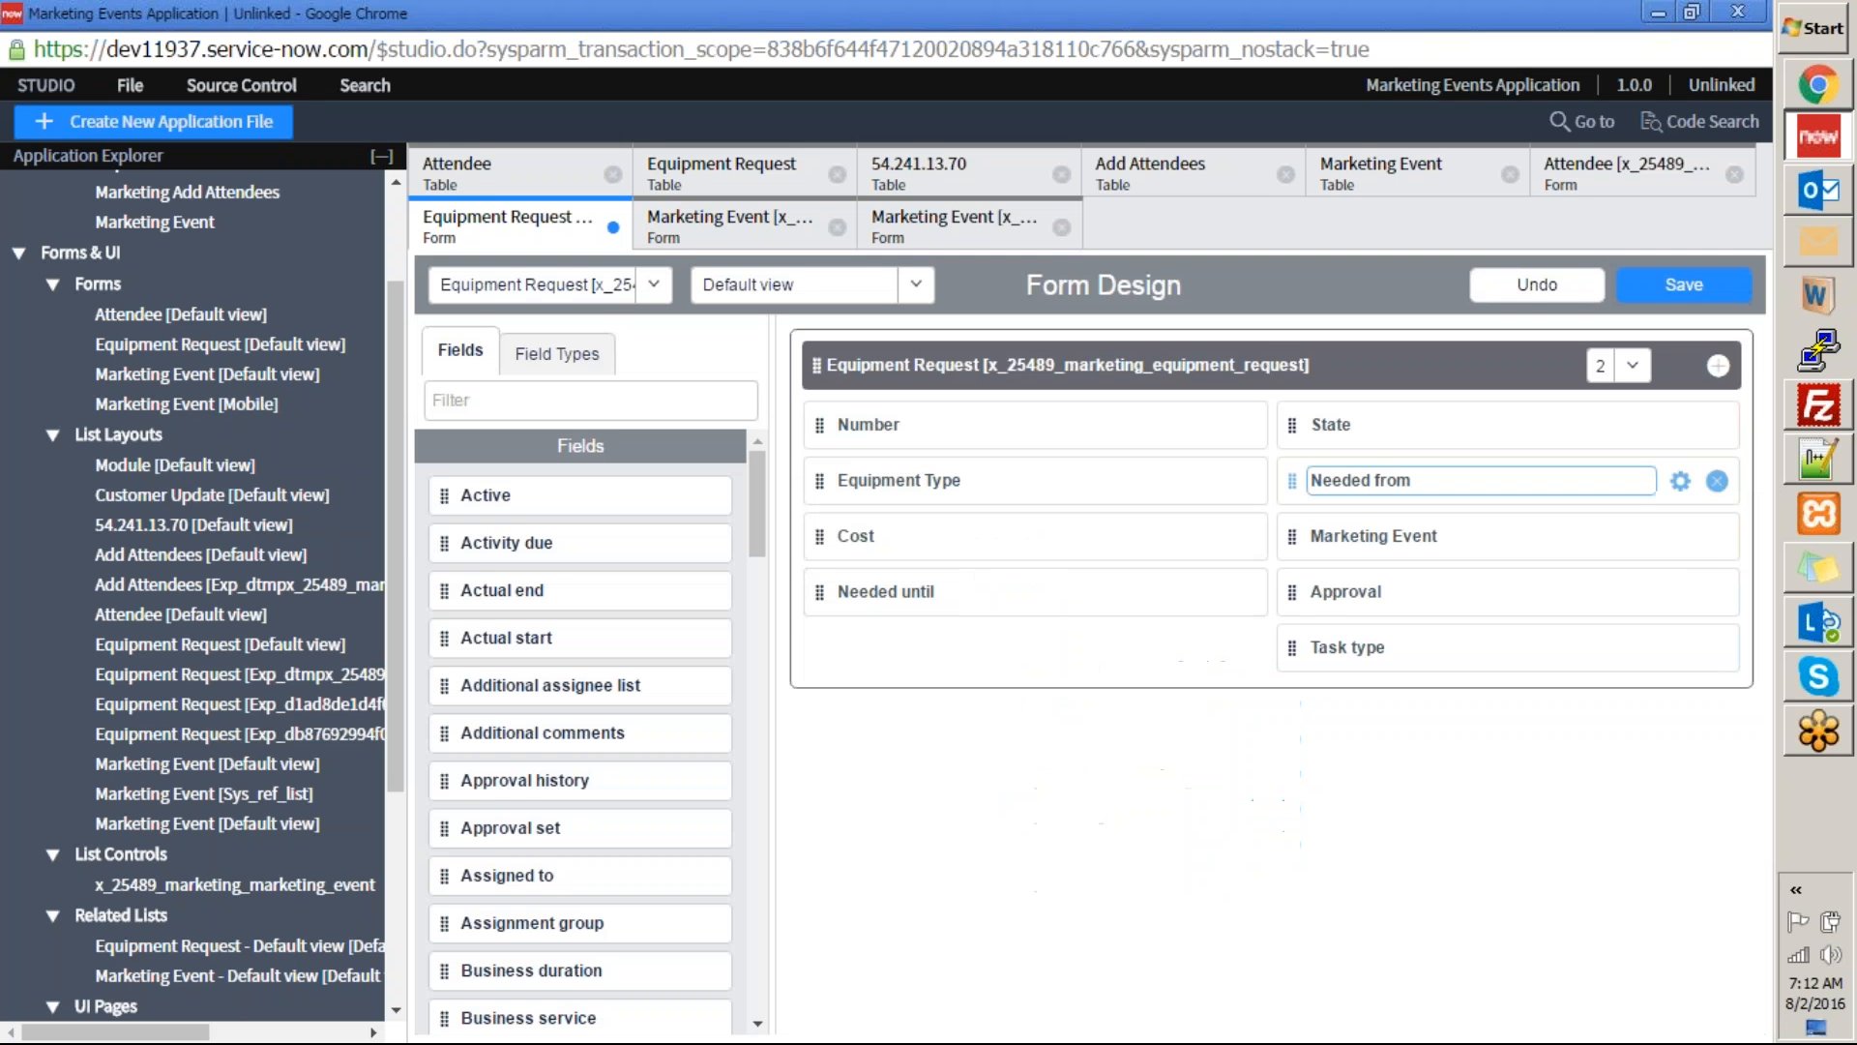
Review the Equipment Request table's columns, then return to its form and recheck the State field's choices.
scroll(329, 471, up, 1)
scroll(329, 471, up, 2)
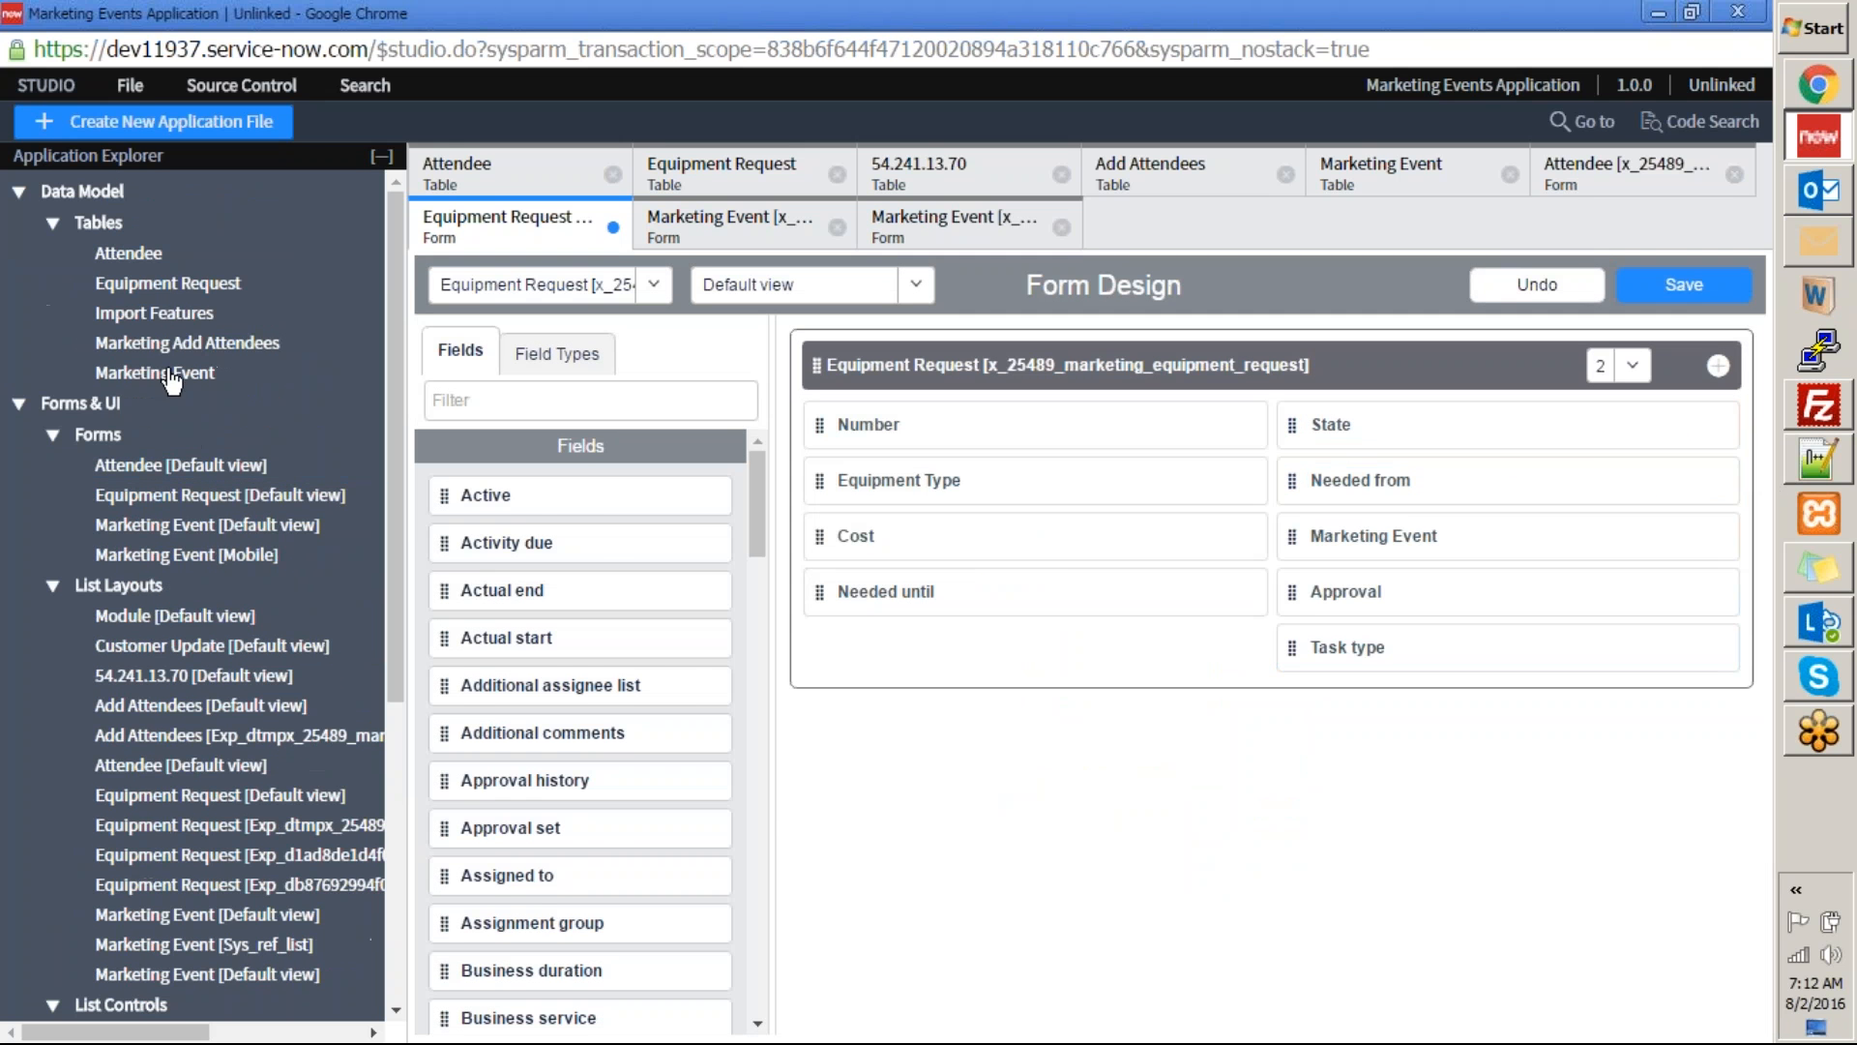
click(175, 283)
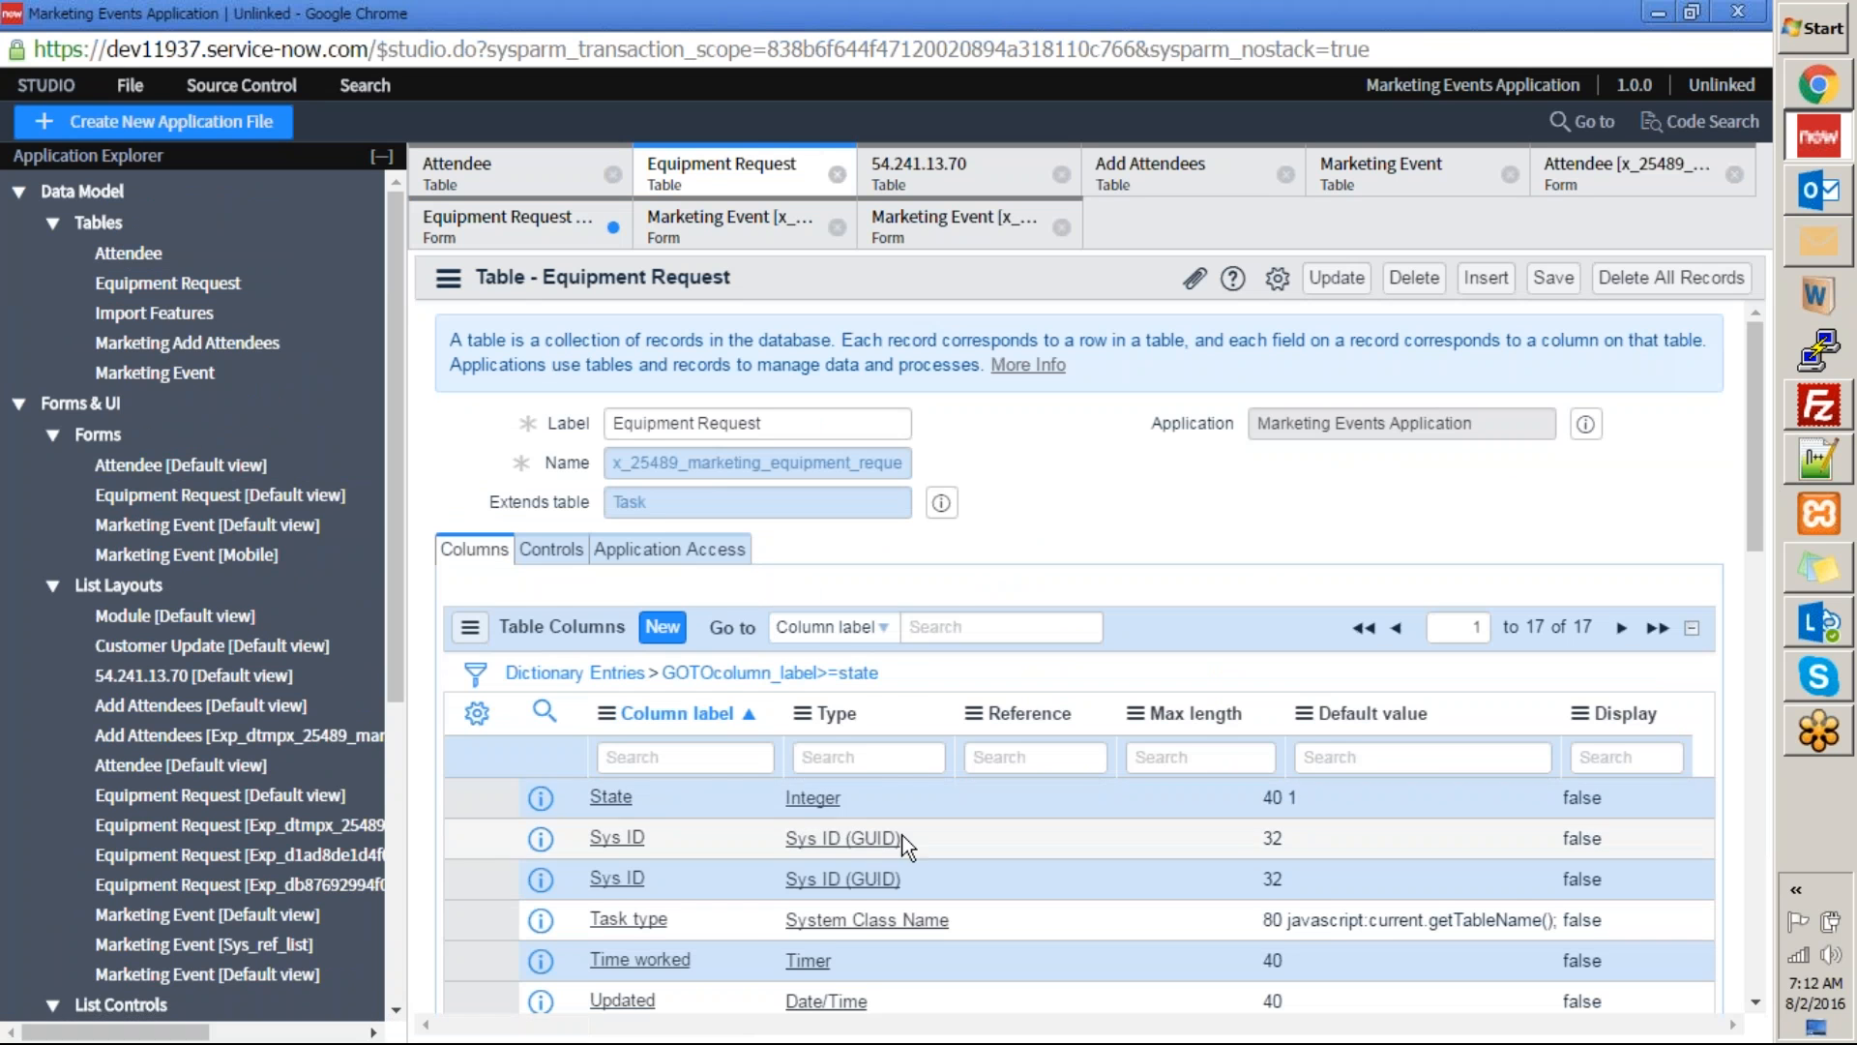
click(203, 495)
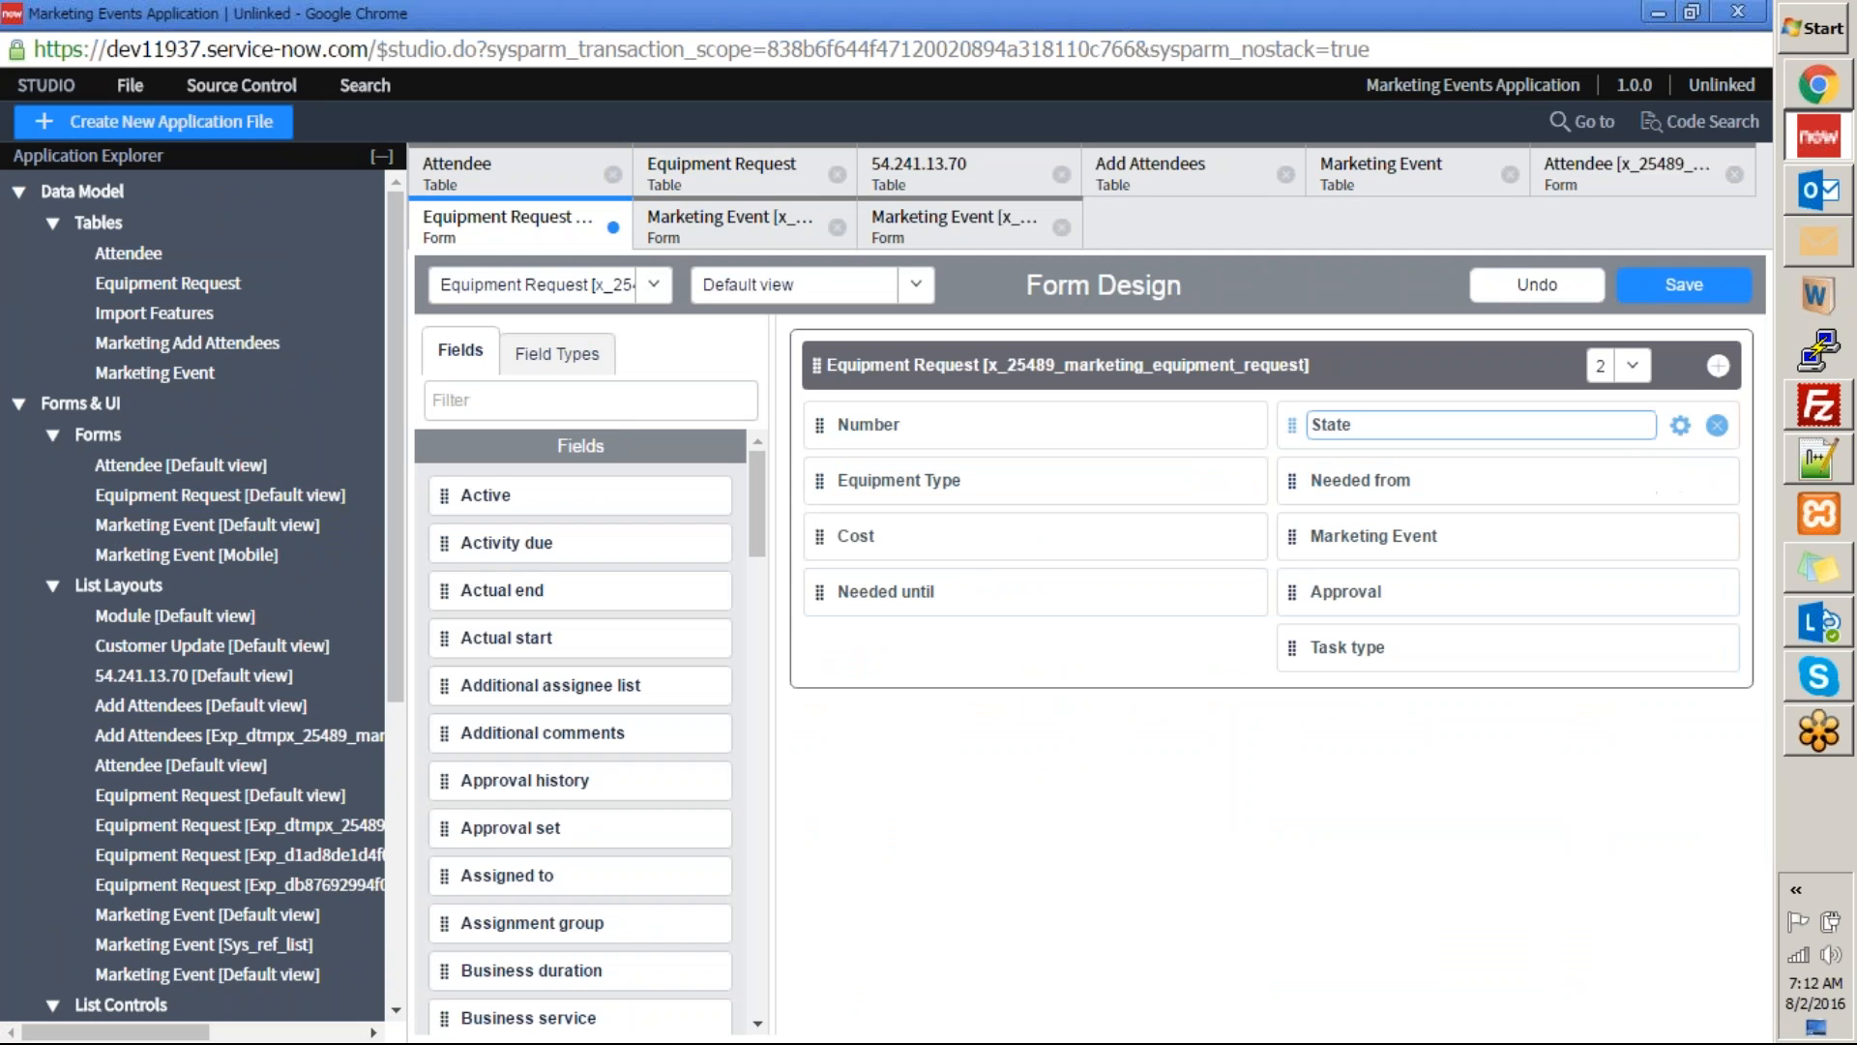
click(1680, 426)
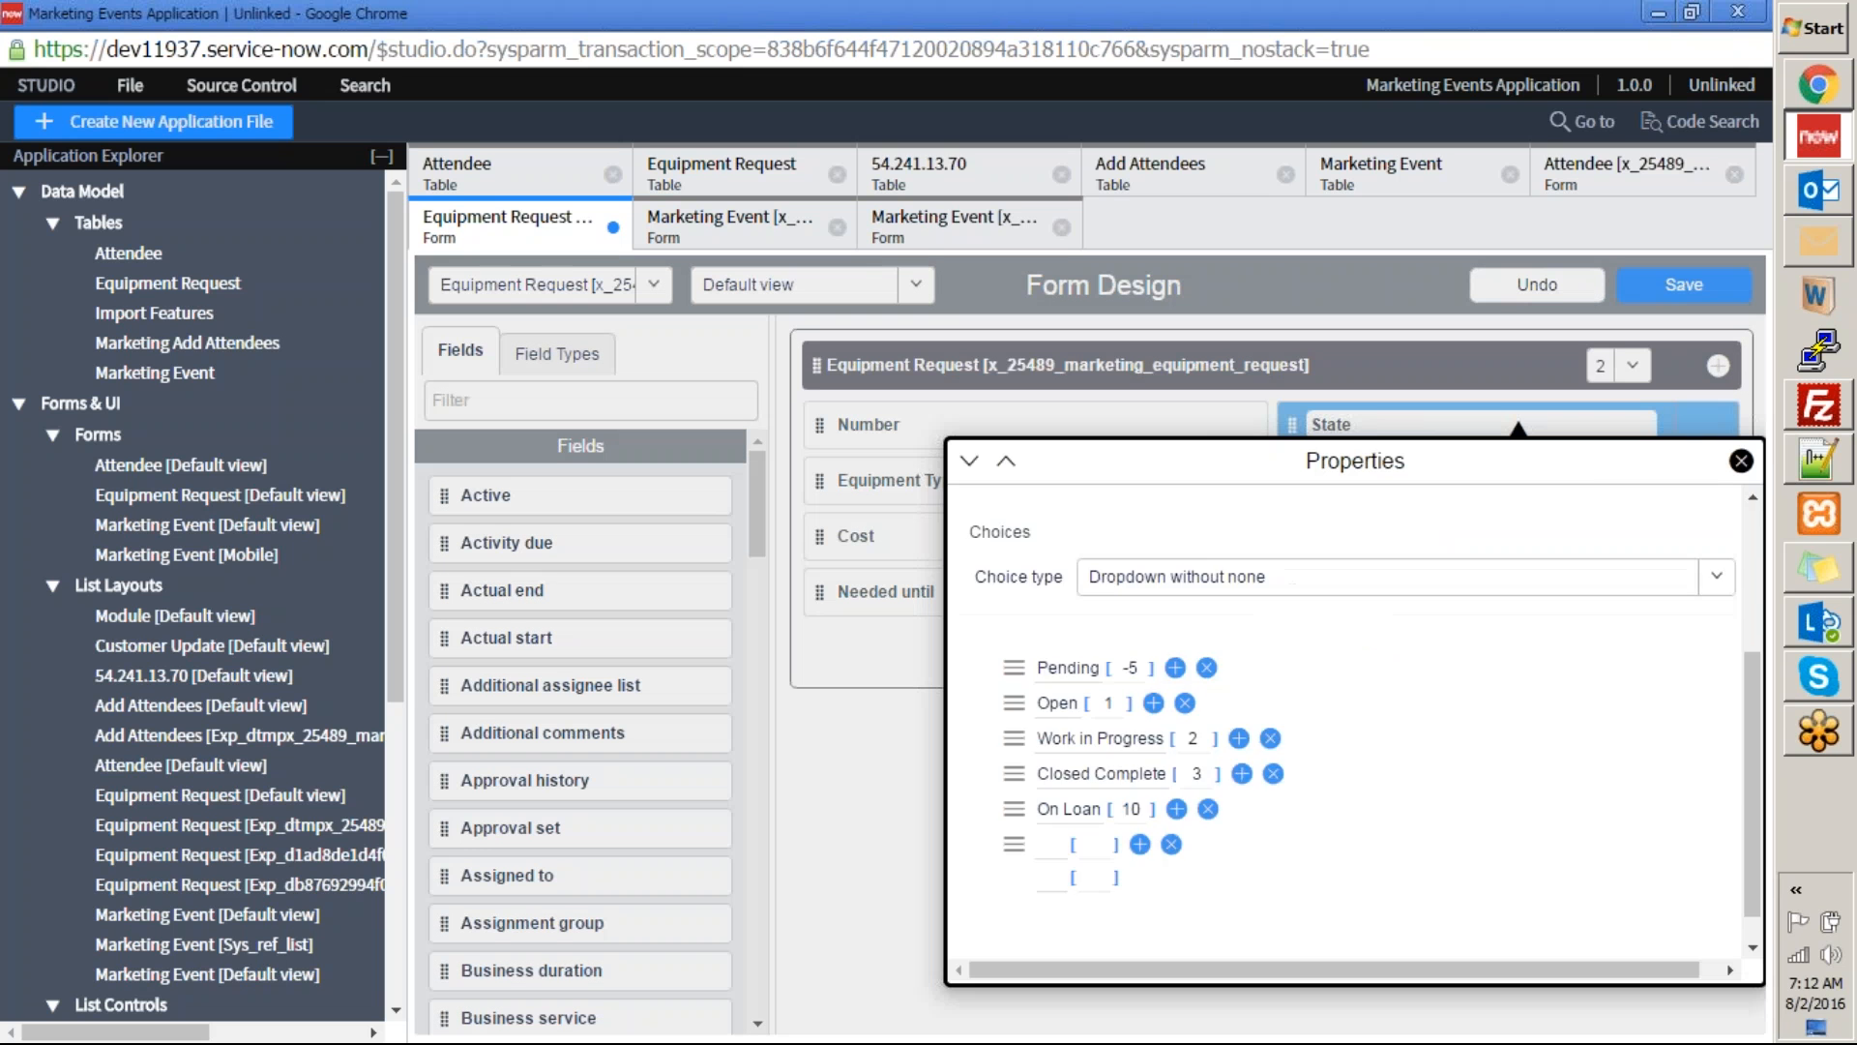
scroll(1193, 683, down, 3)
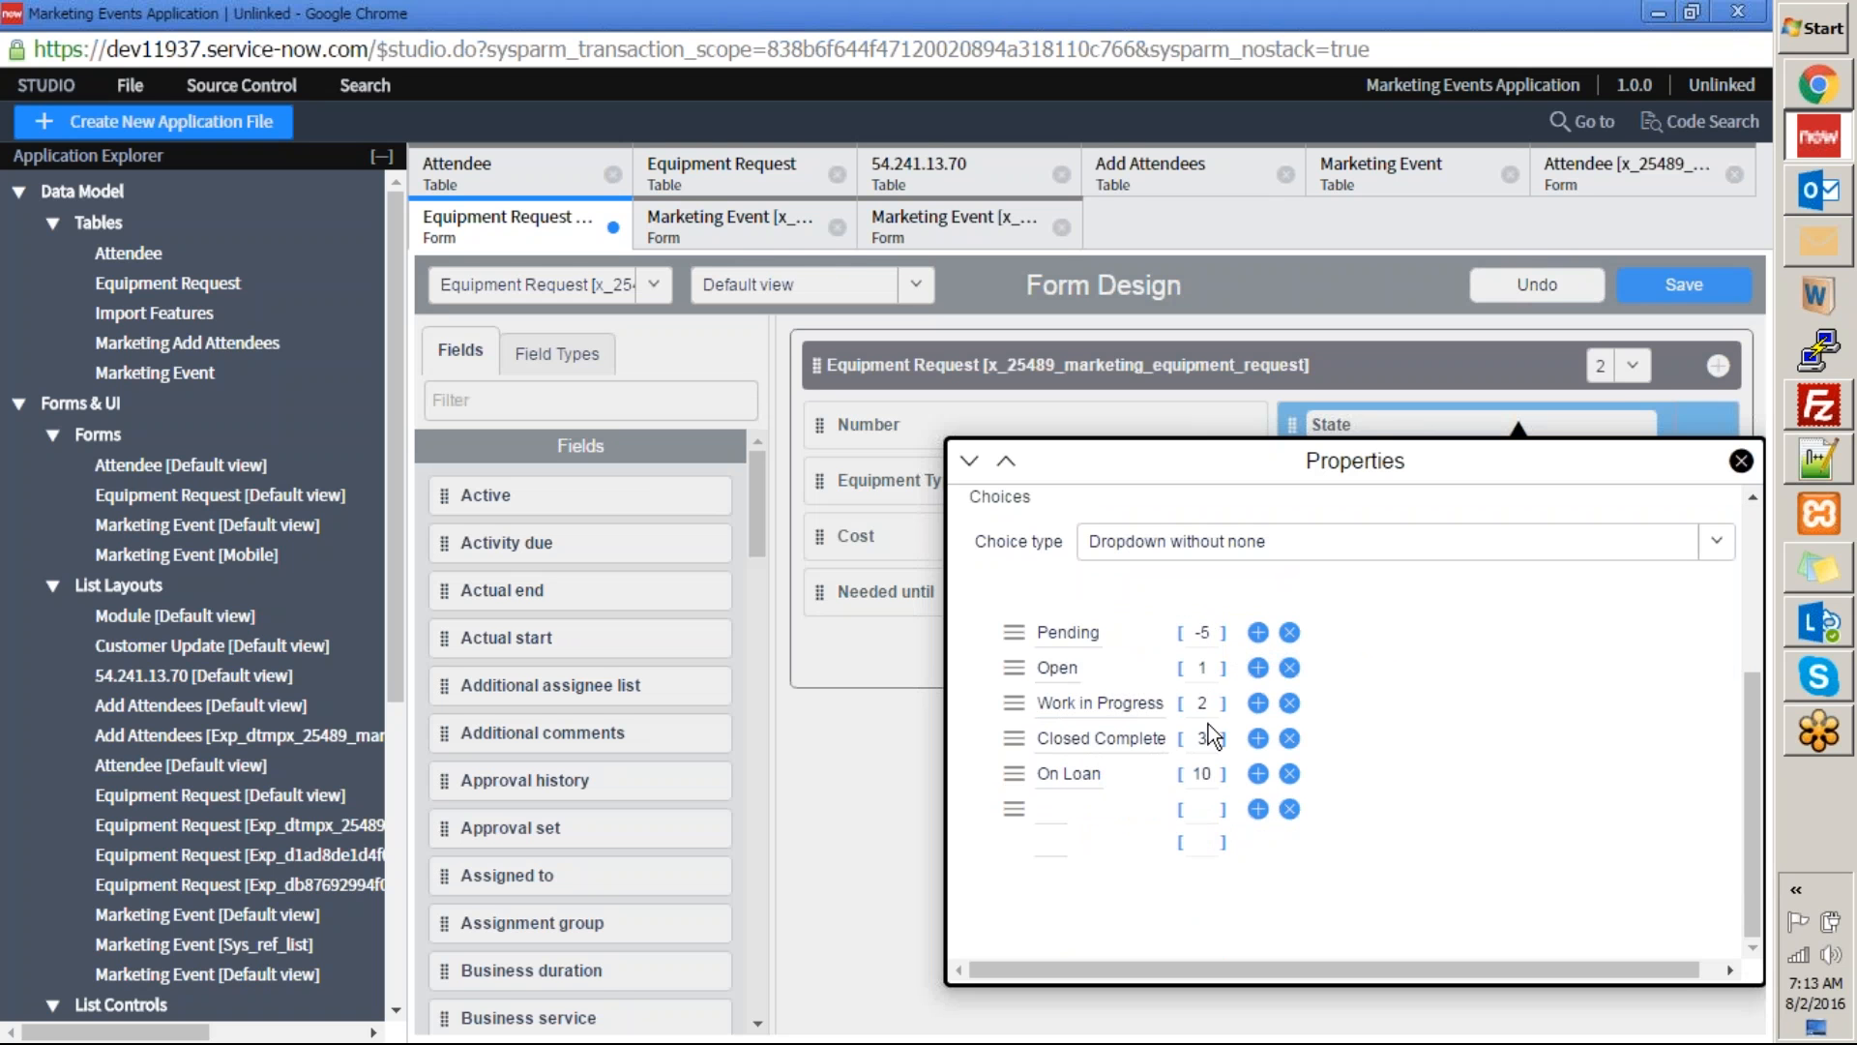
click(1741, 461)
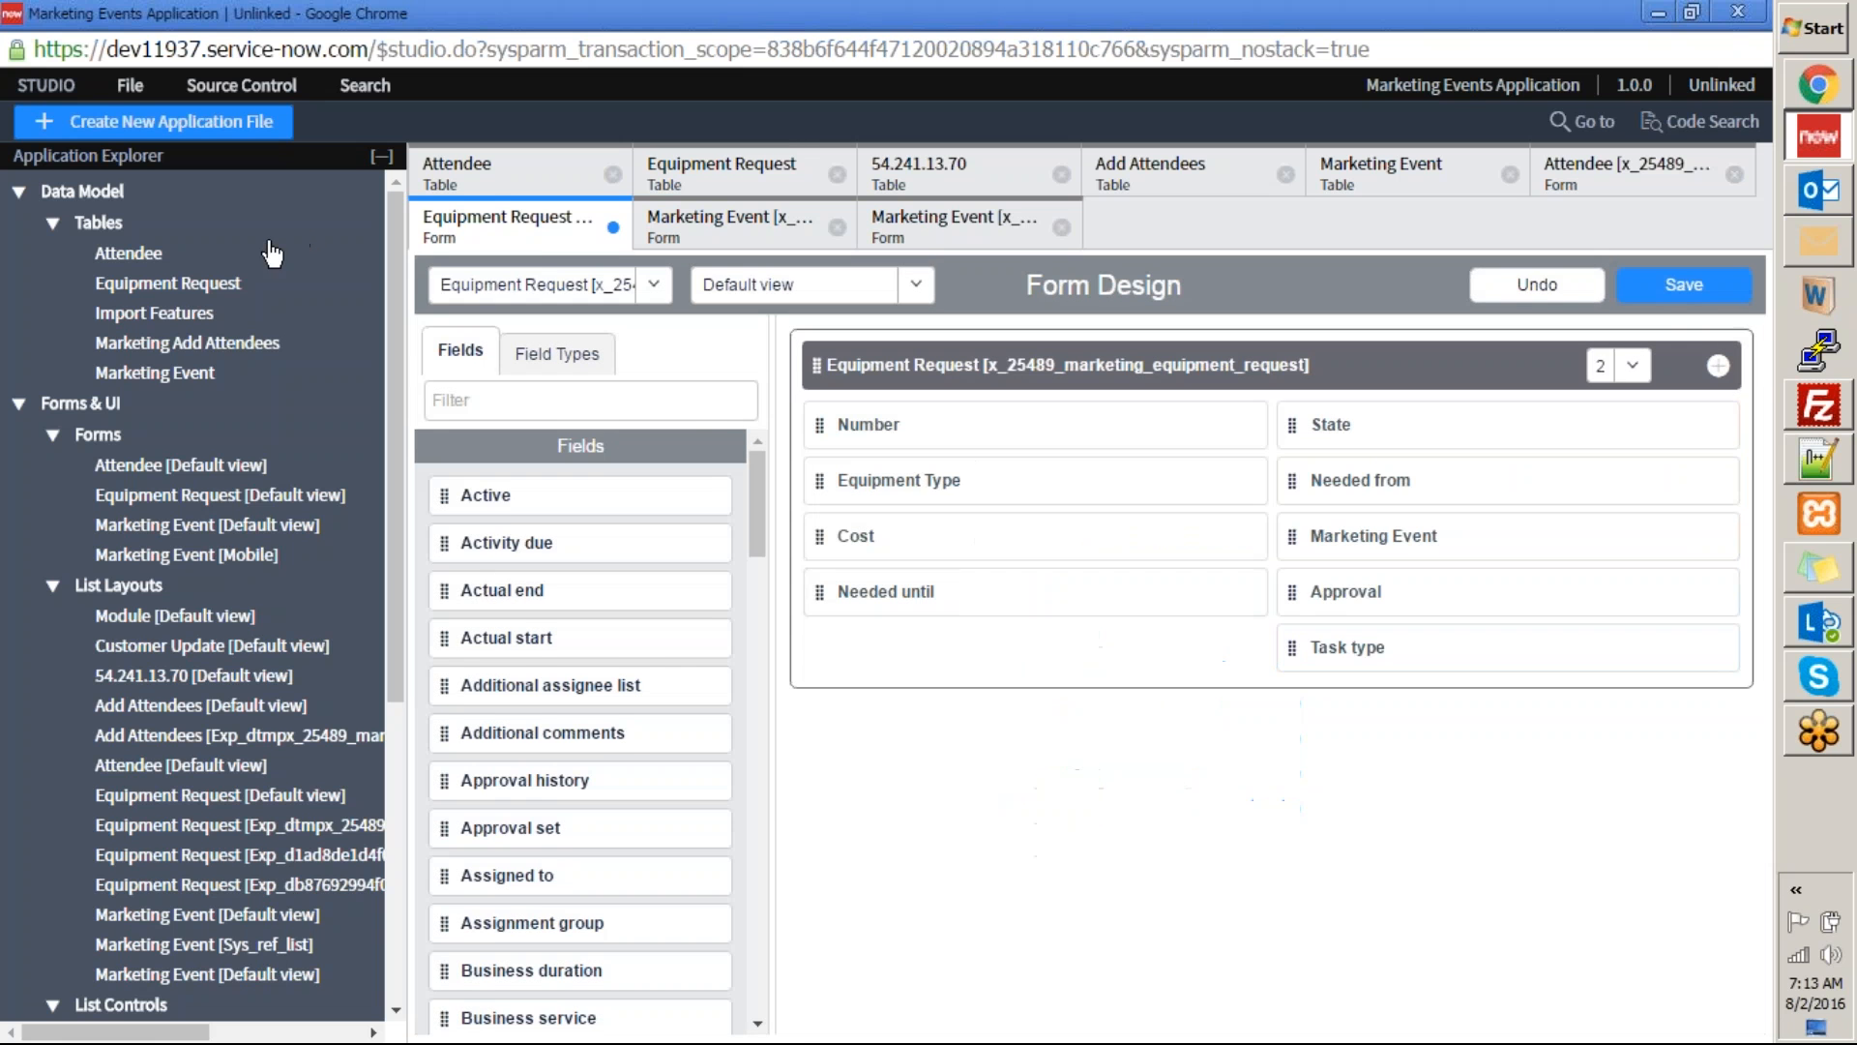
View the Equipment Request table definition again, then return to its form and open the Approval field's properties.
click(232, 283)
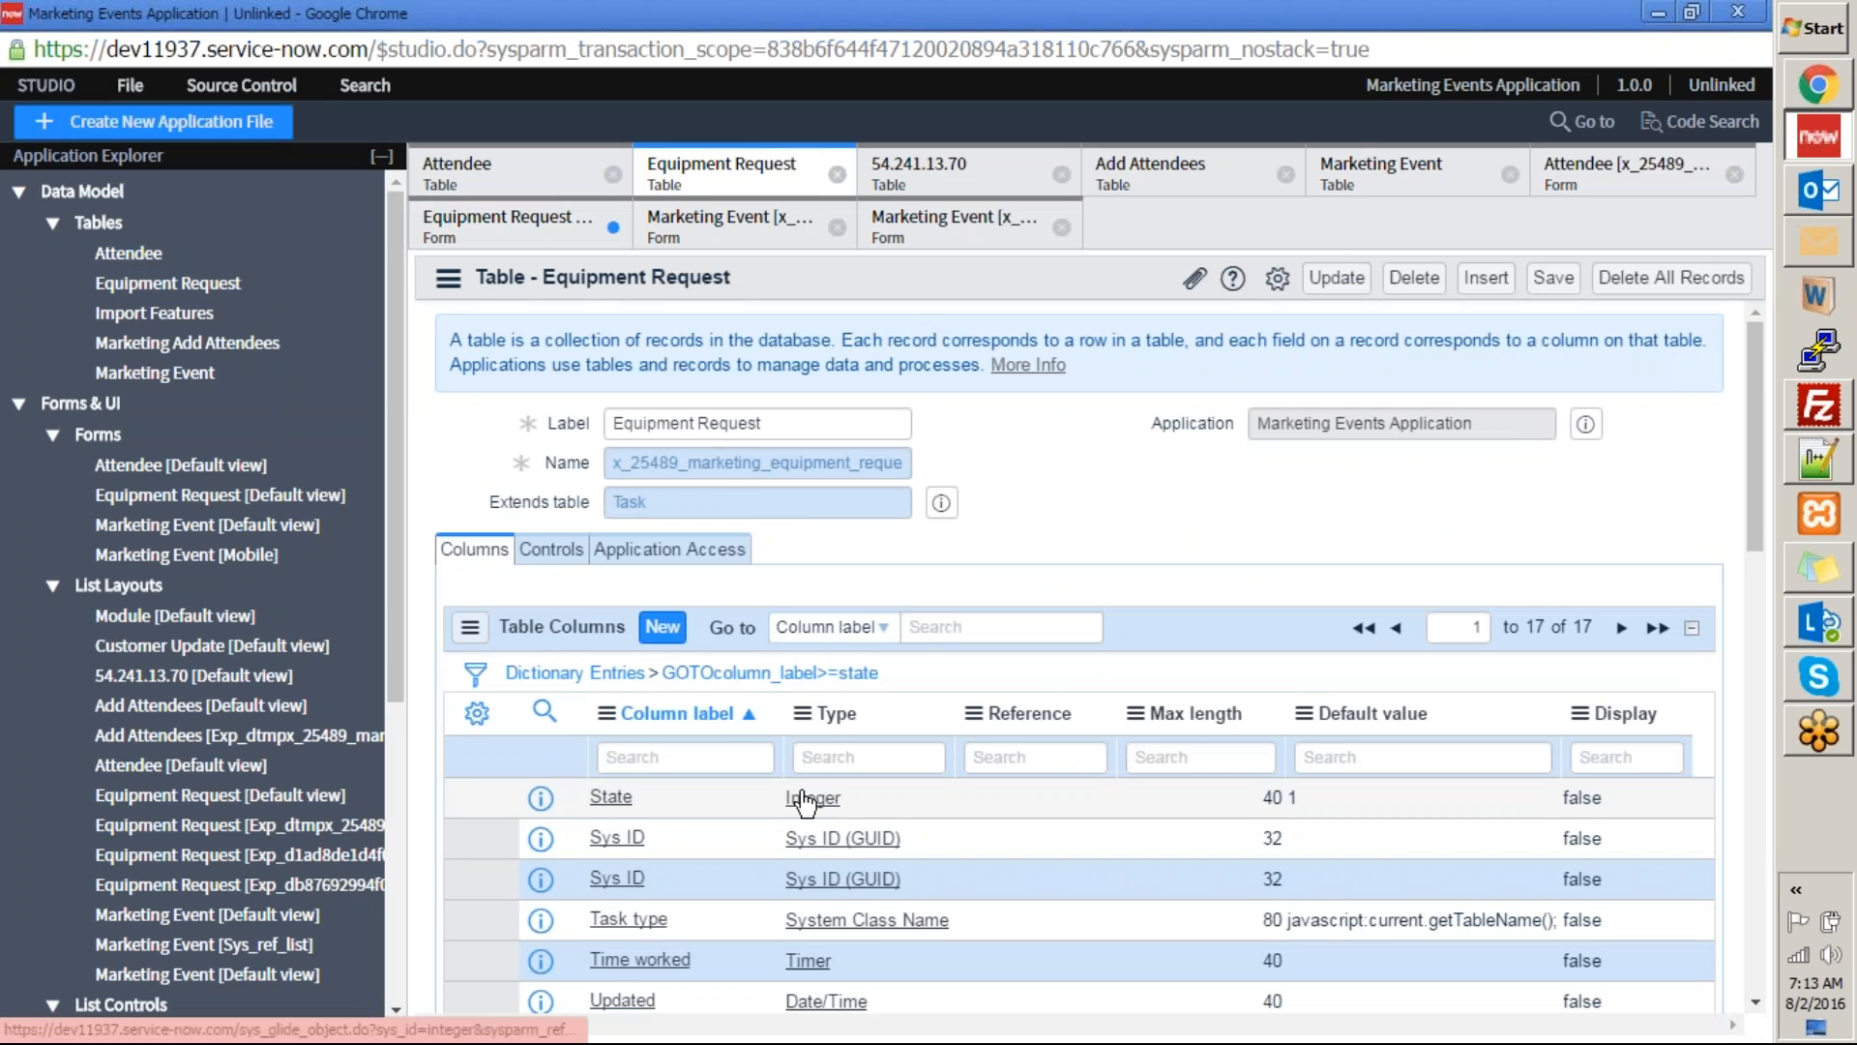
click(316, 496)
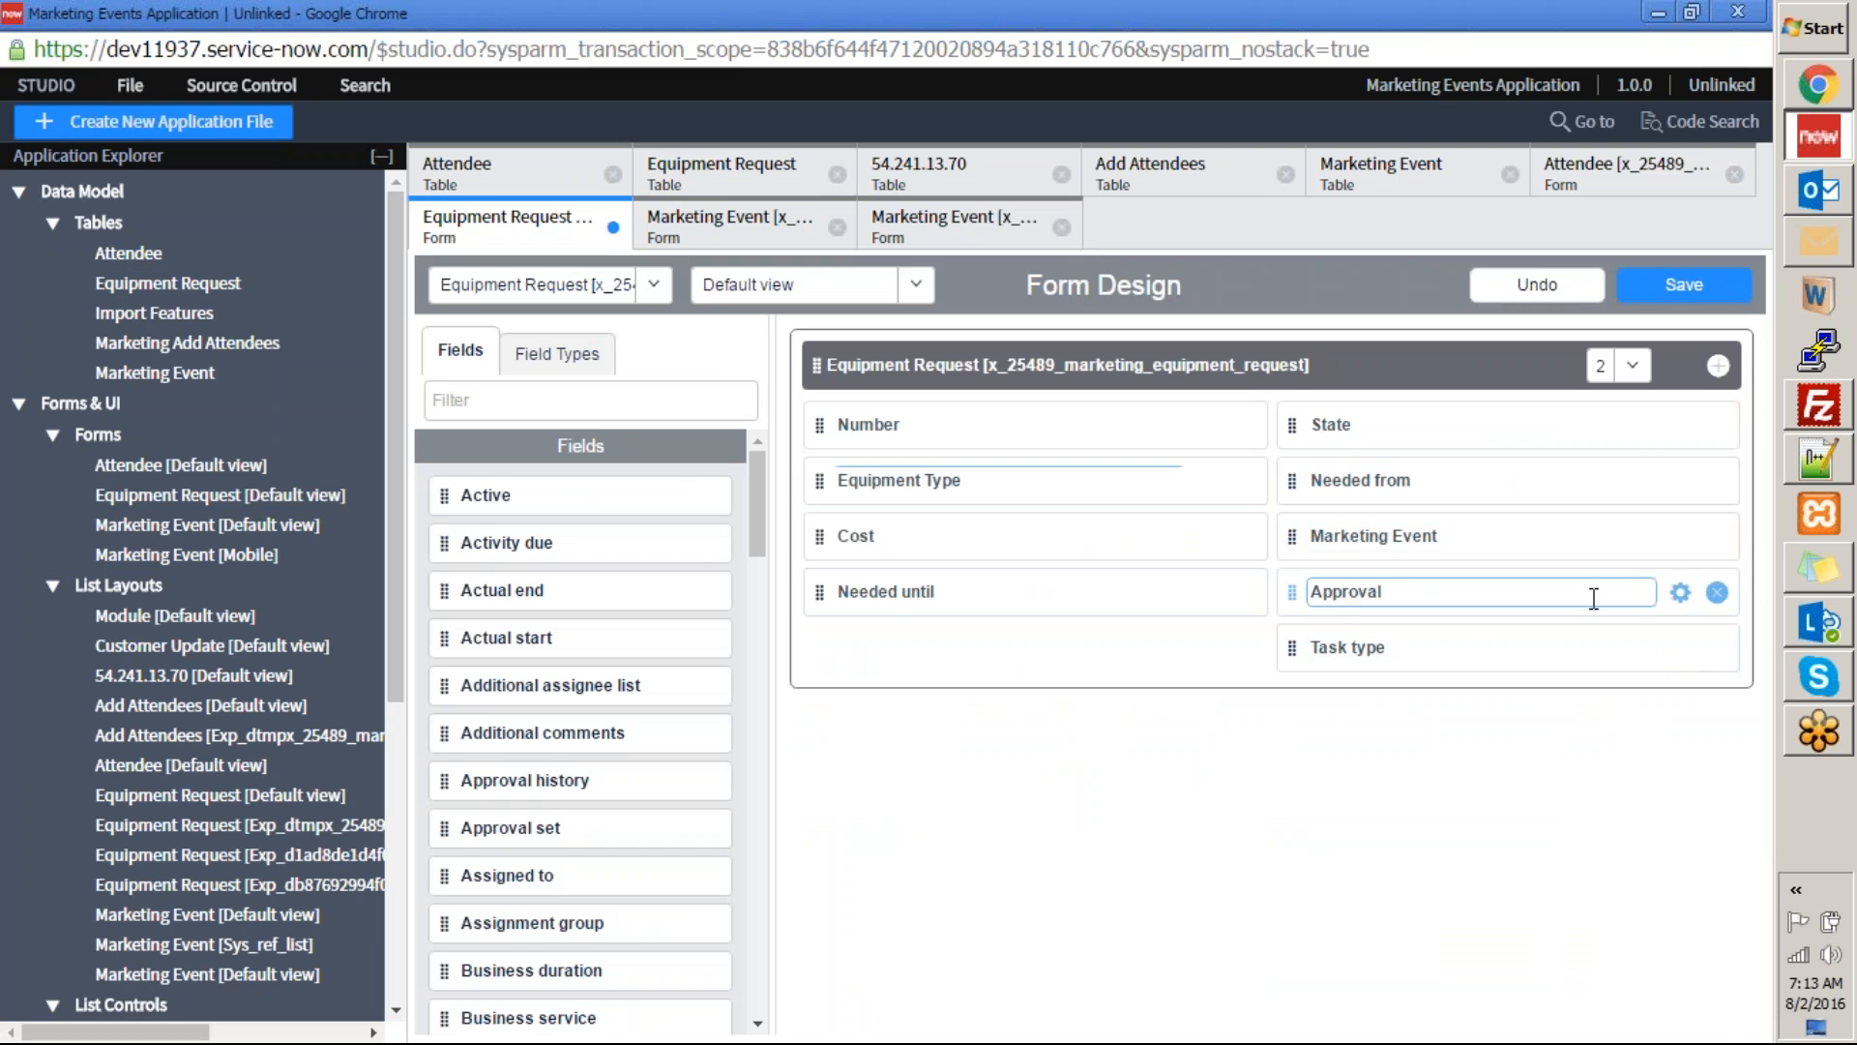
click(1682, 593)
mouse_move(1749, 710)
mouse_down()
mouse_move(1749, 751)
mouse_move(1748, 693)
mouse_up()
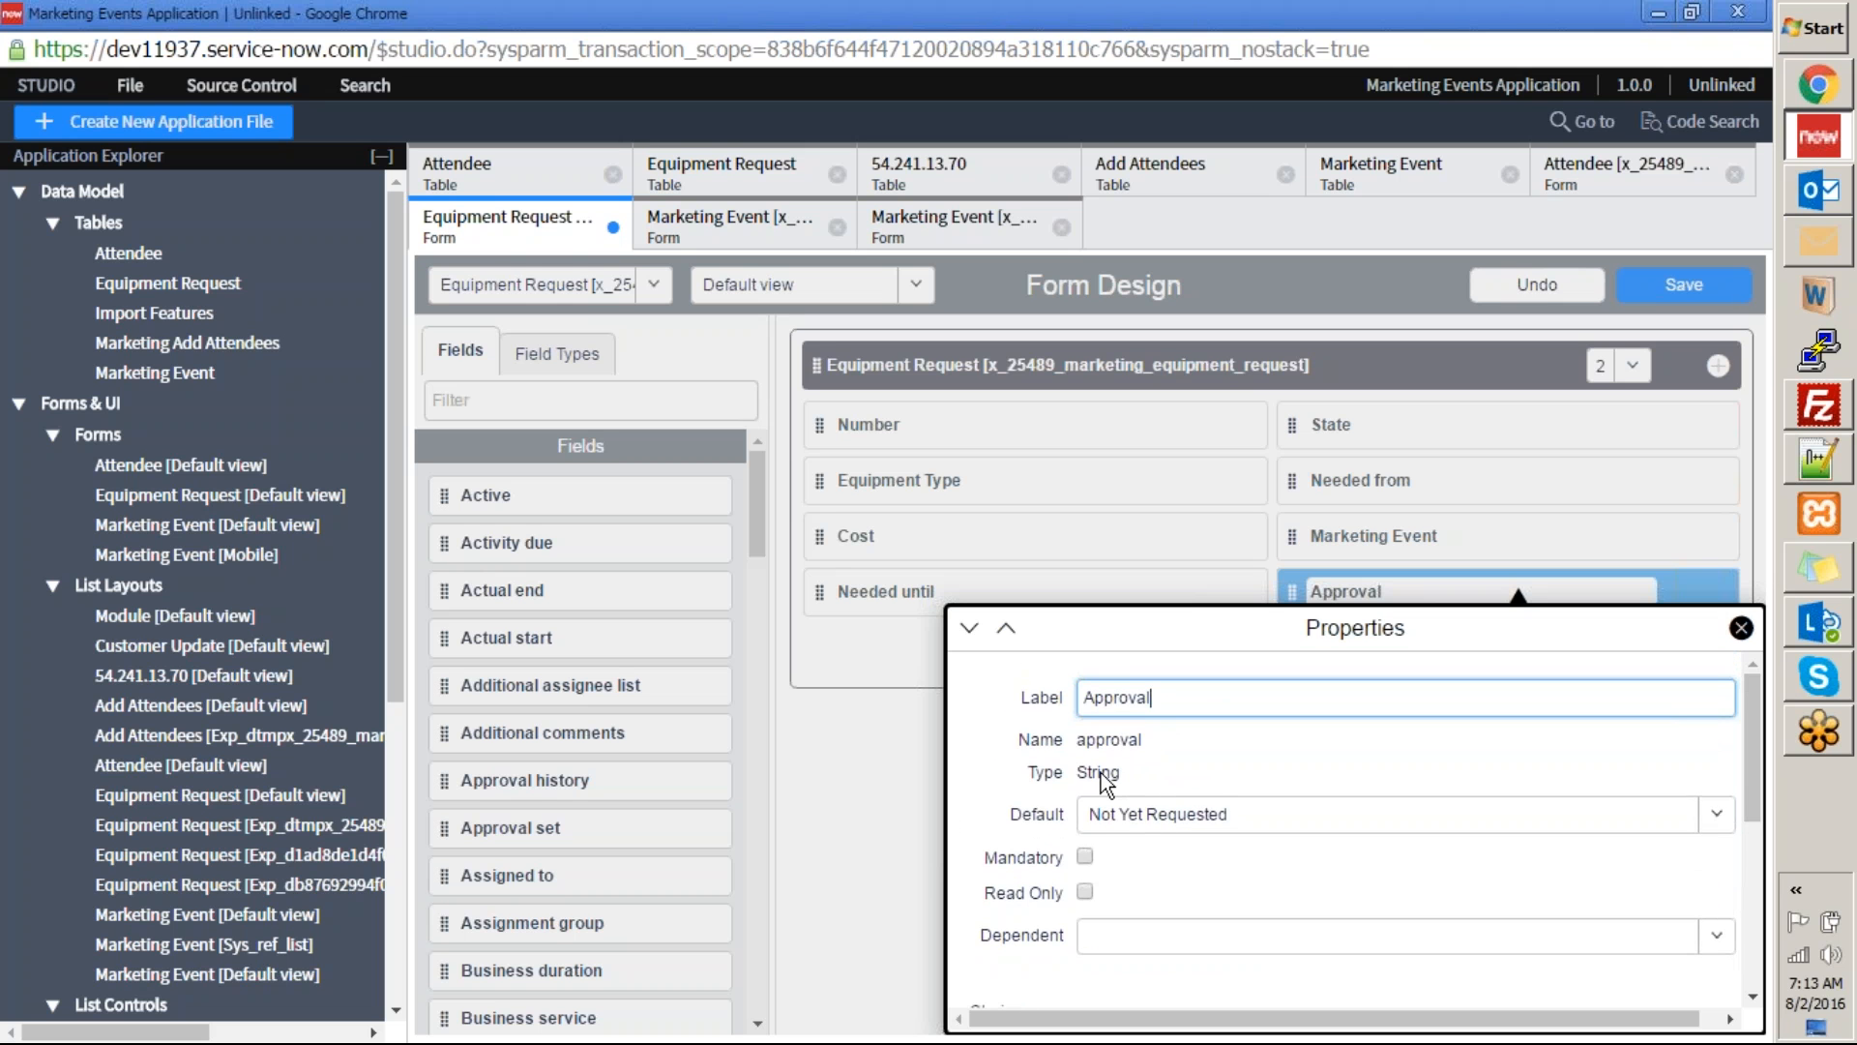
Compare the types of the State and Approval fields in their properties, and review the Approval field's choices.
click(899, 788)
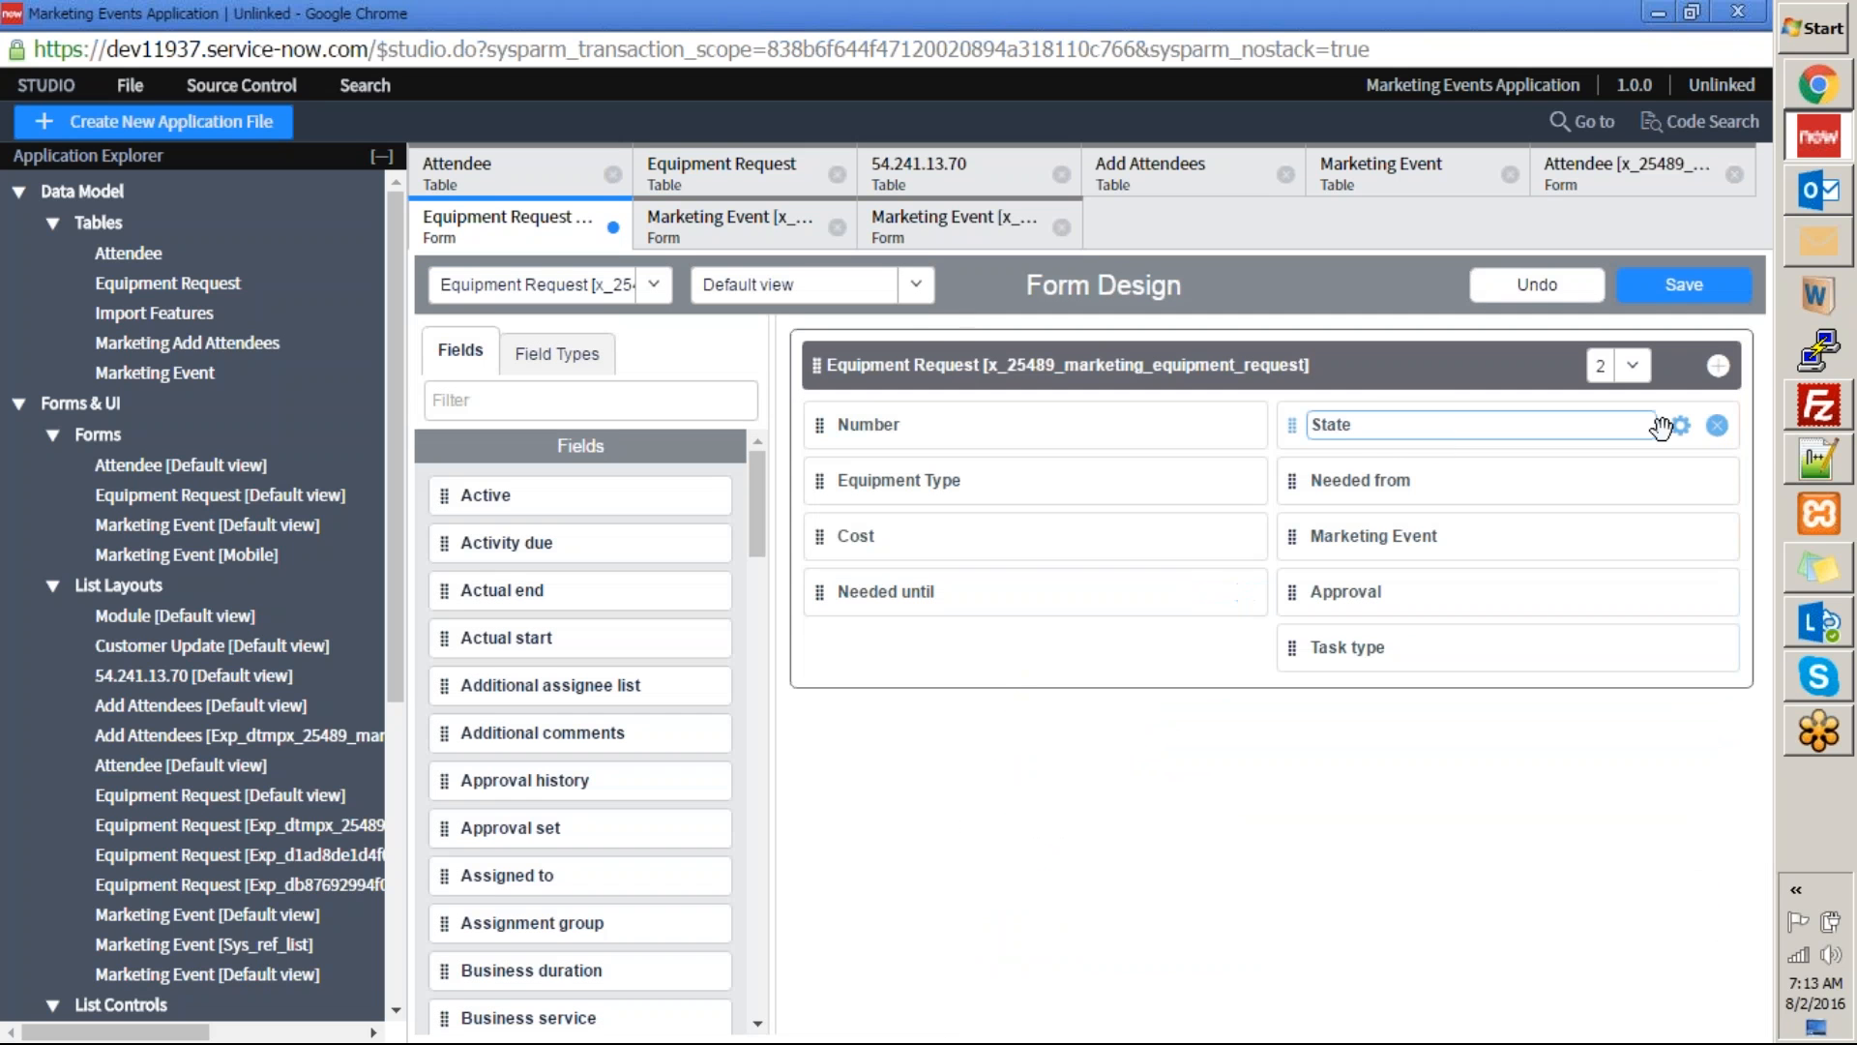
click(1680, 427)
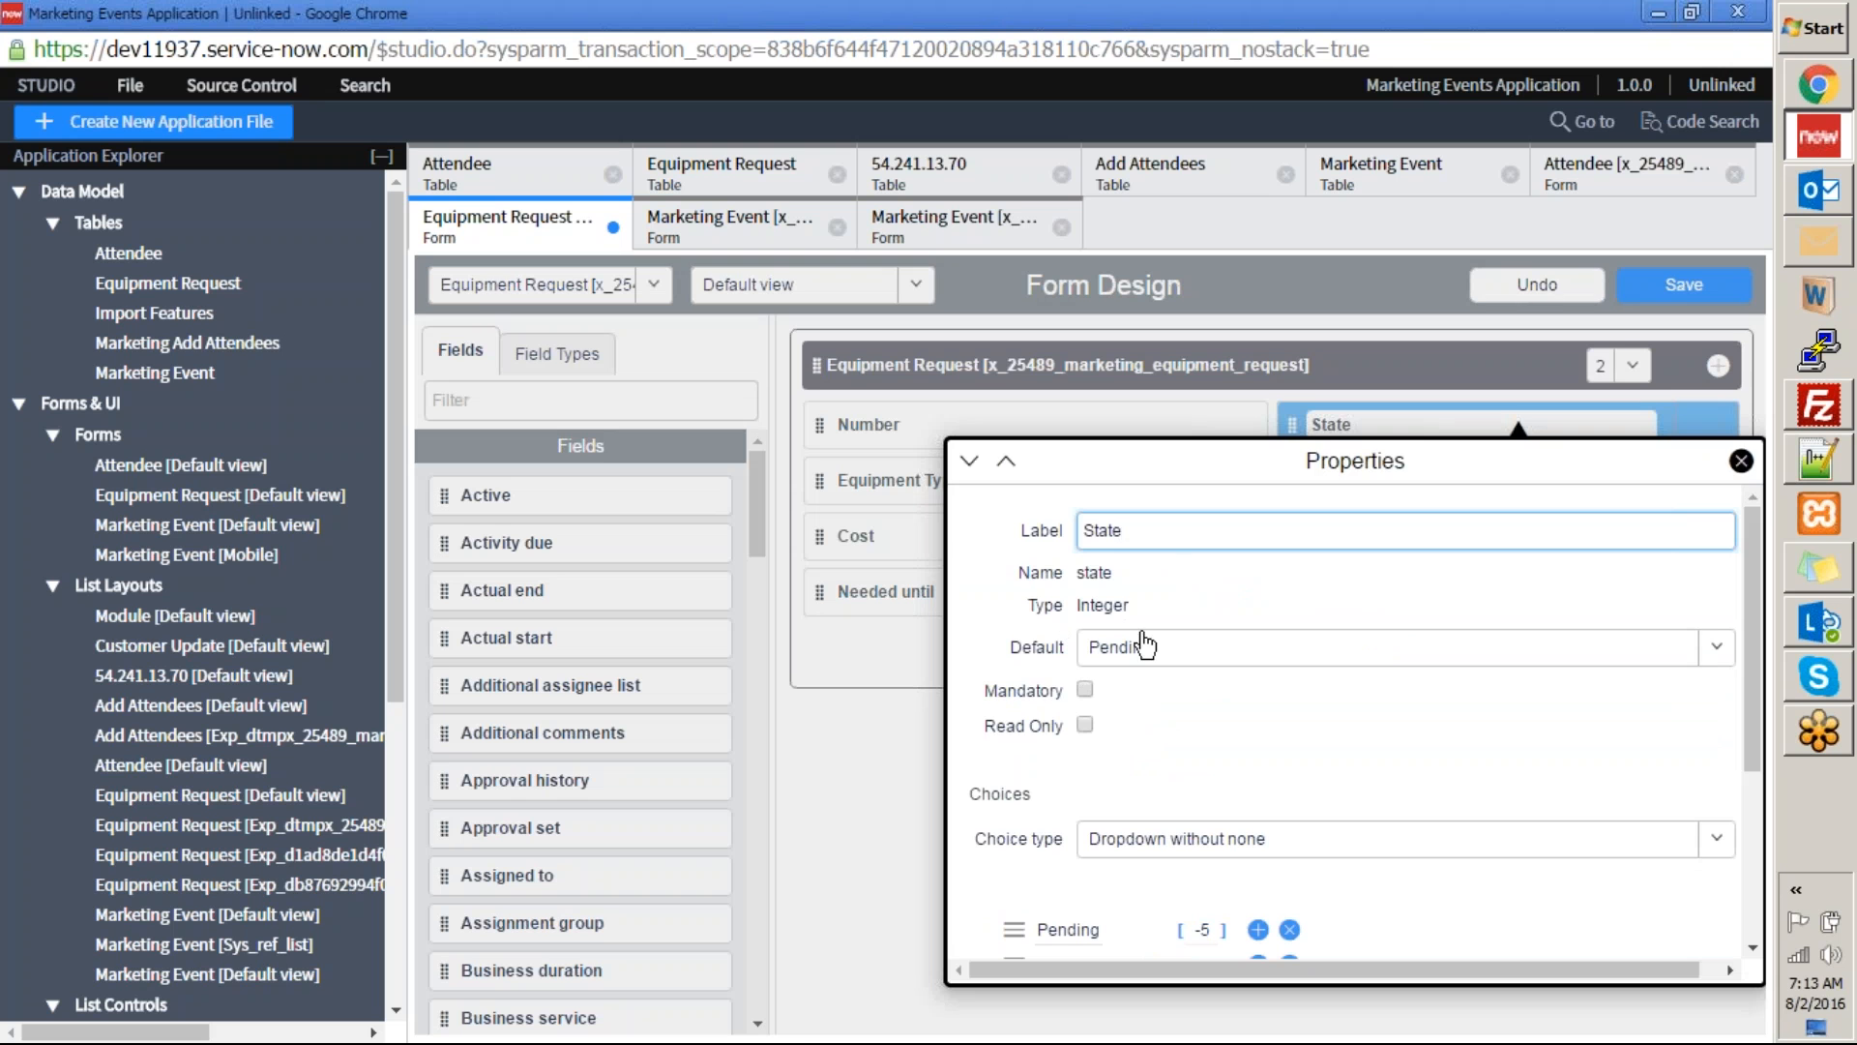
click(1741, 461)
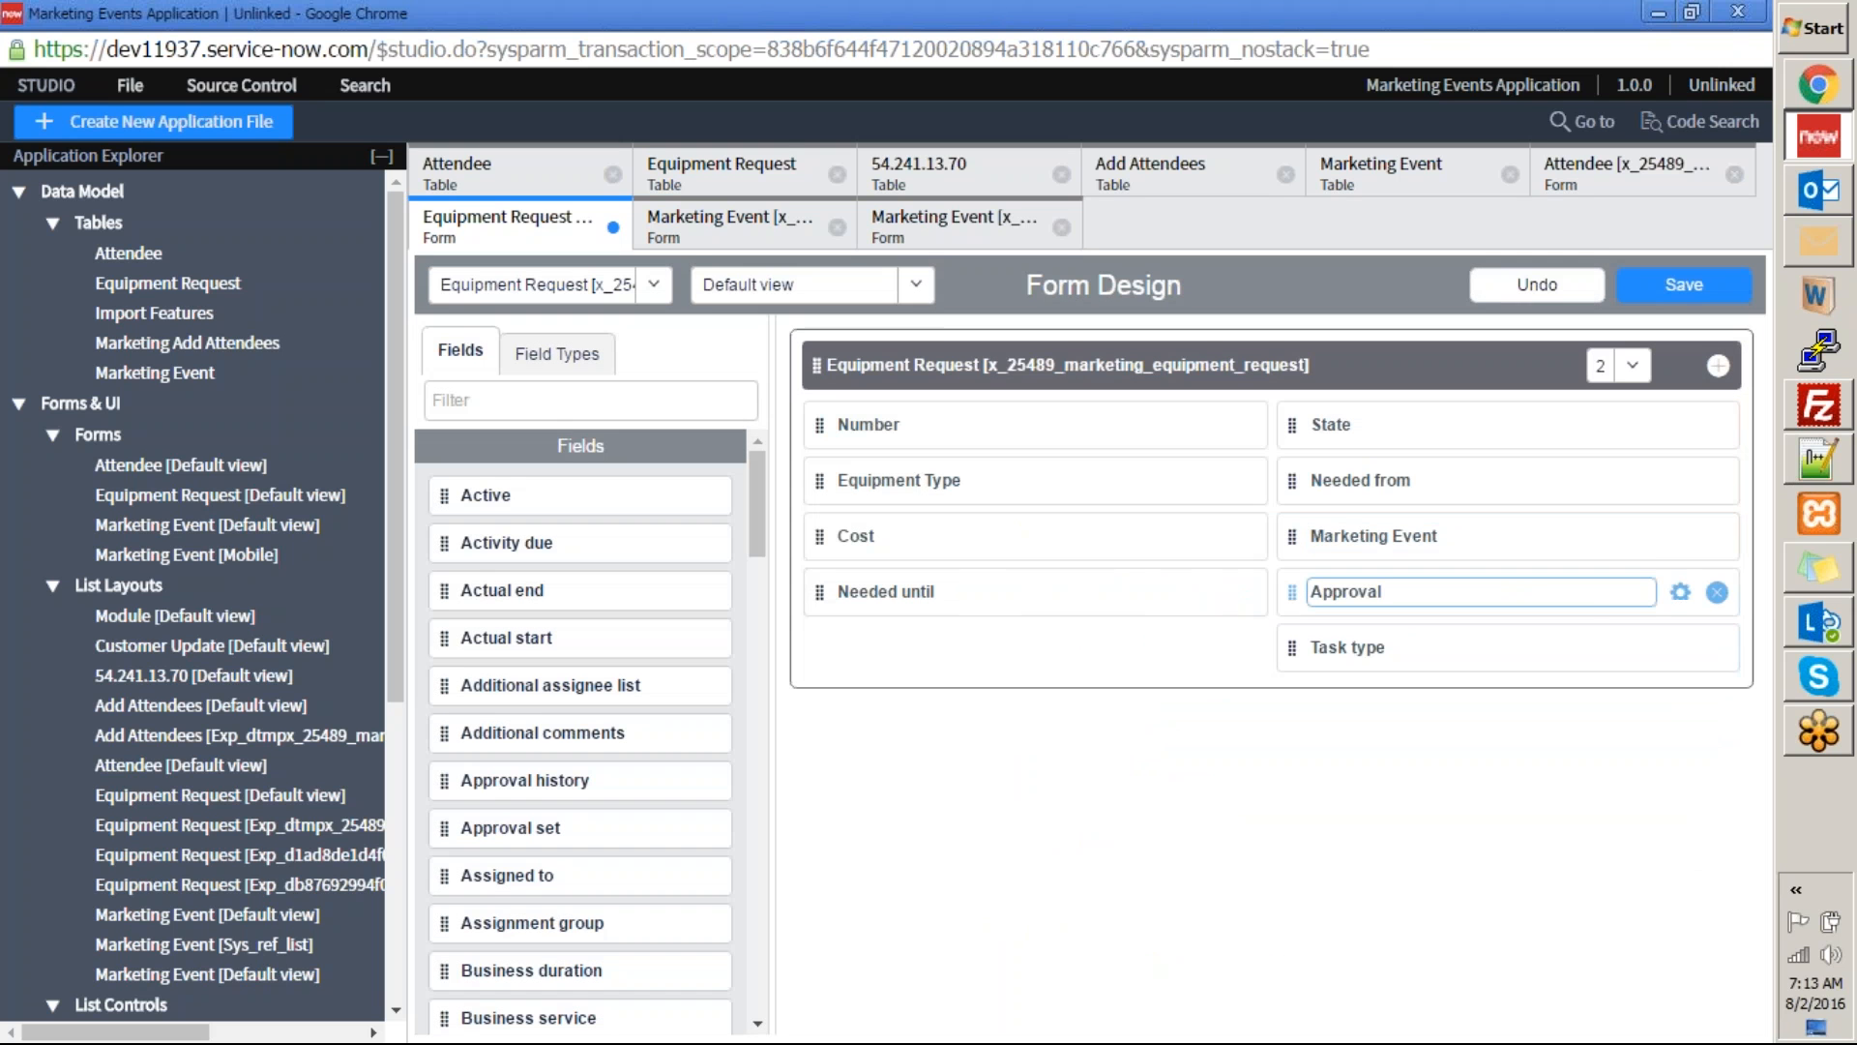
click(1678, 594)
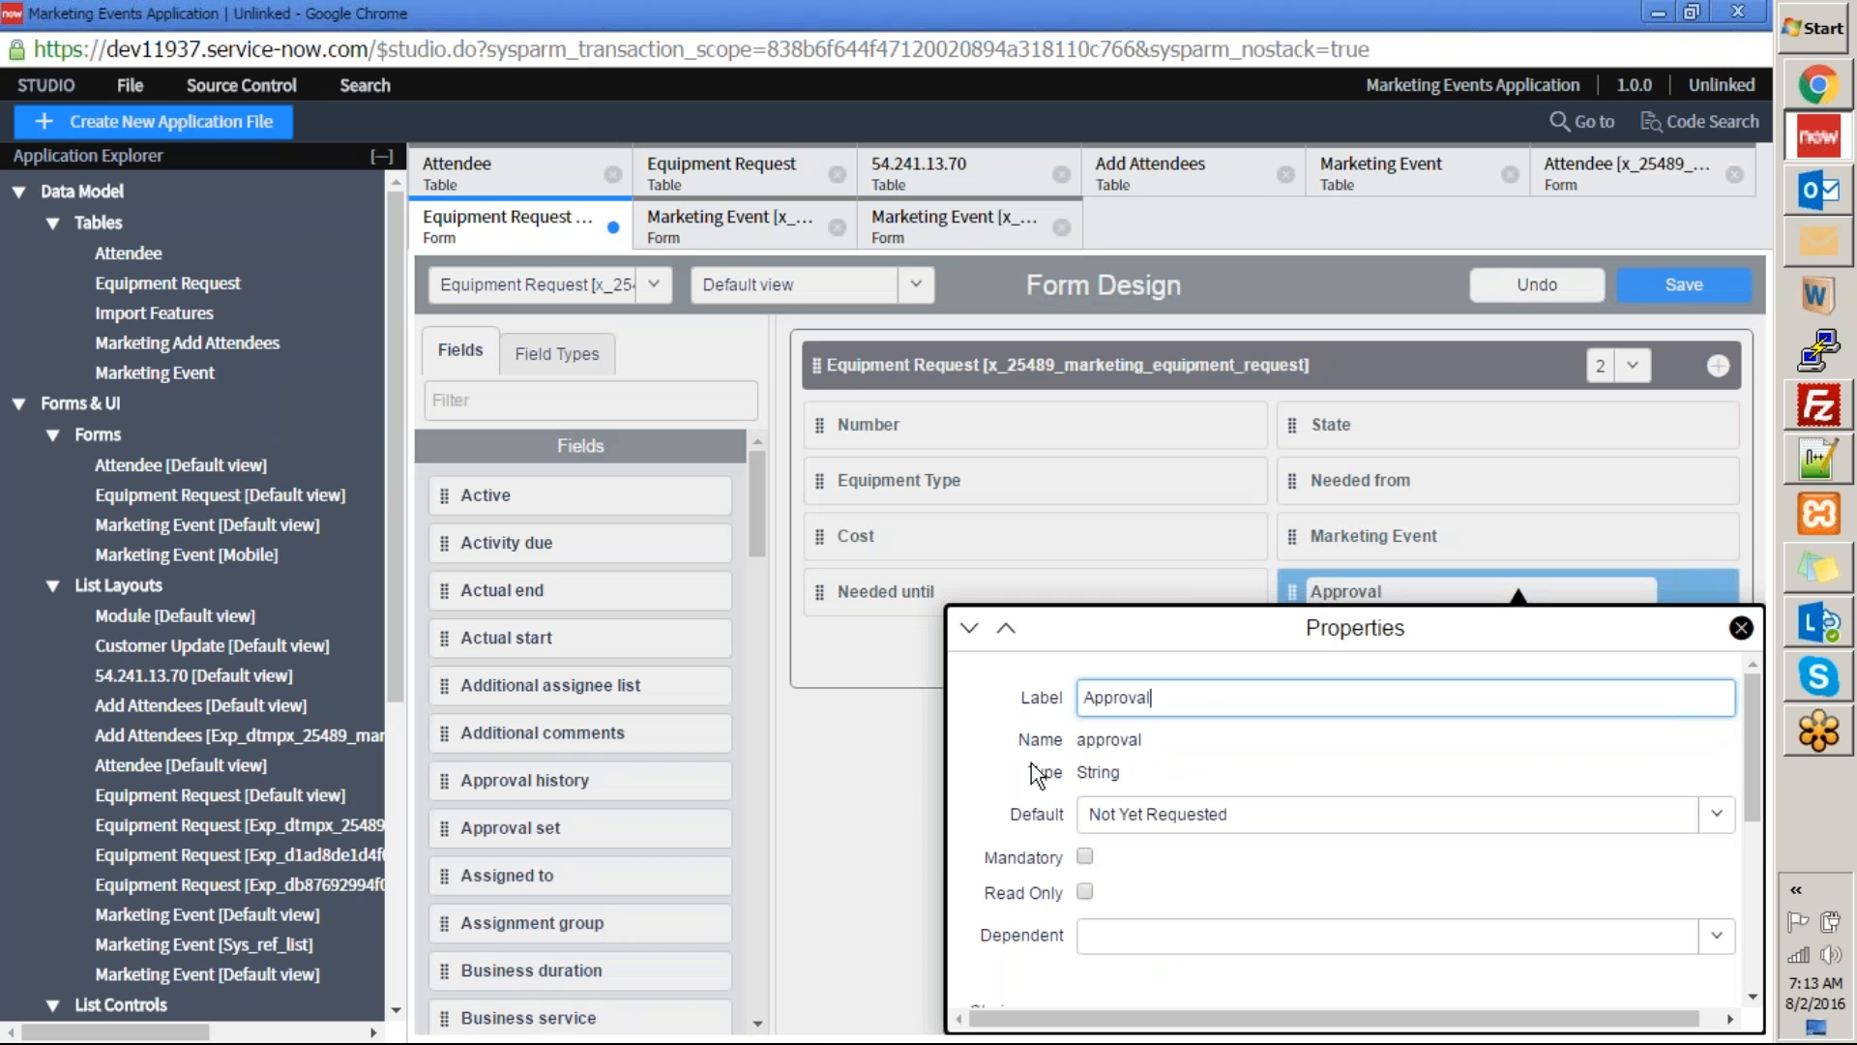
click(1097, 771)
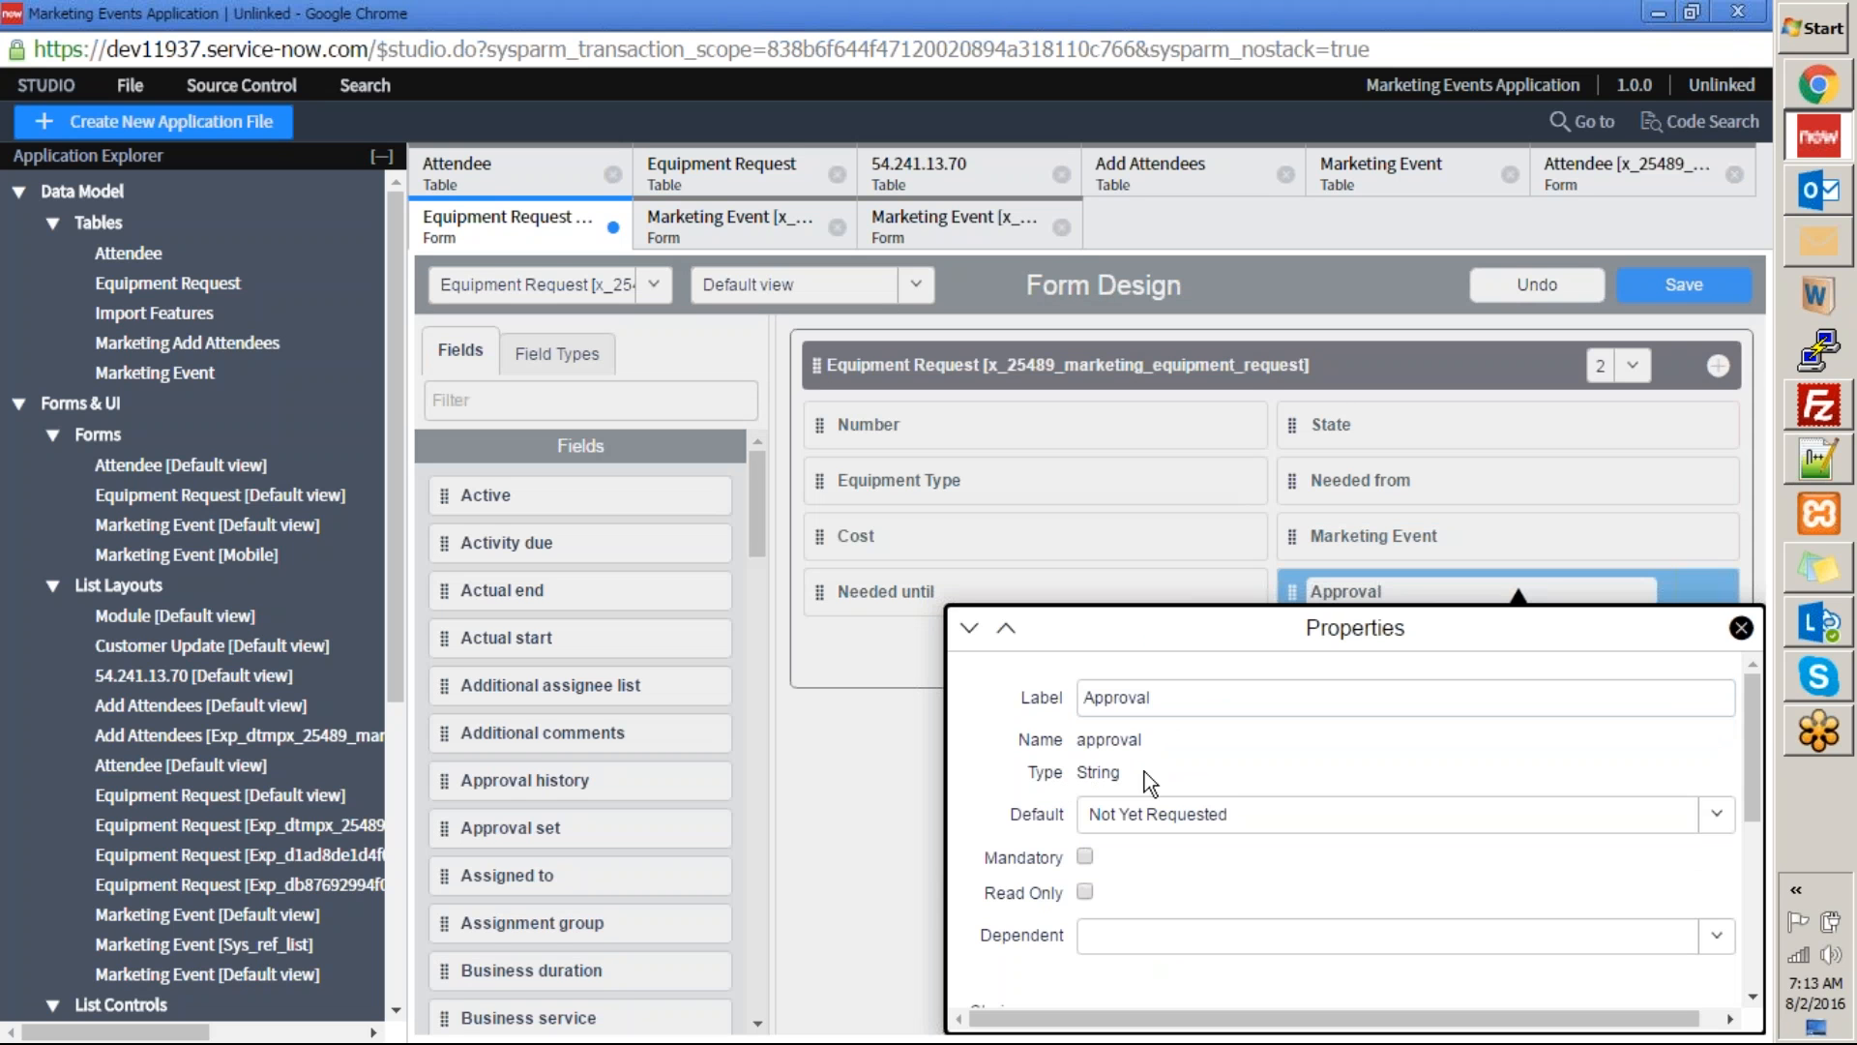
drag(1755, 731, 1734, 926)
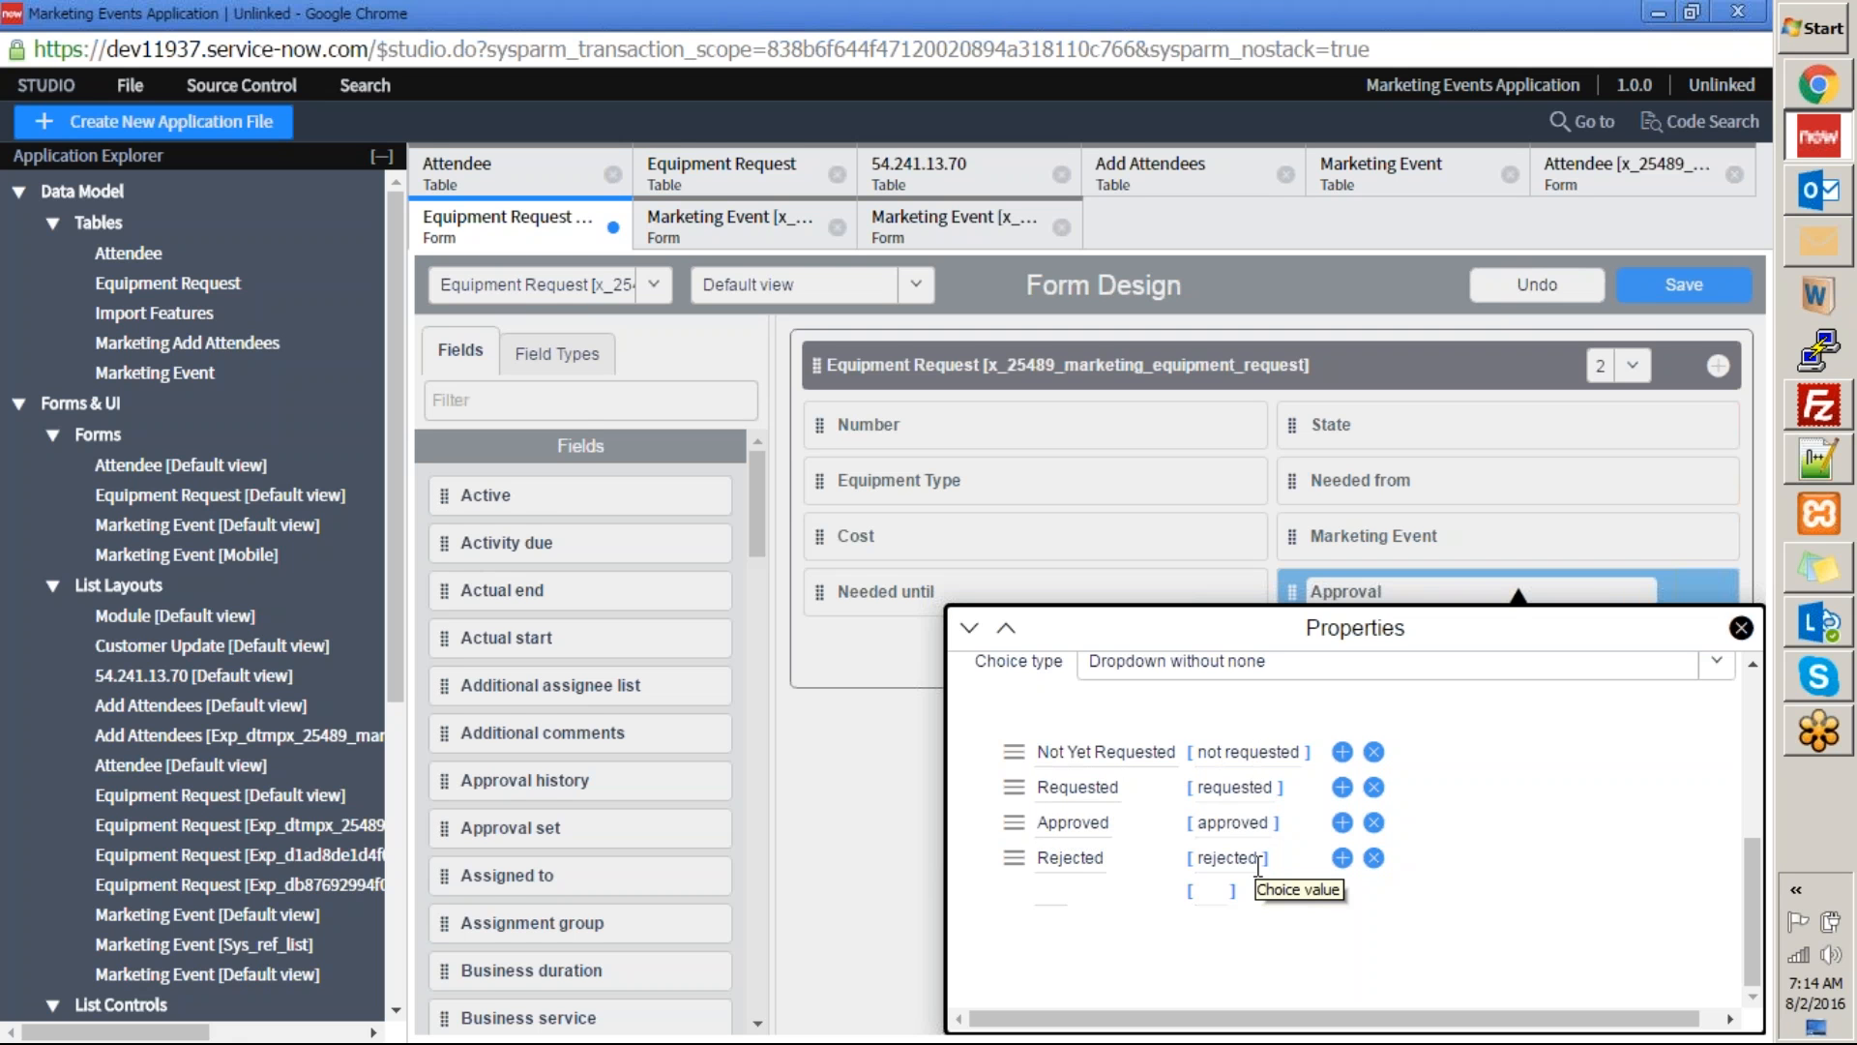
click(1741, 628)
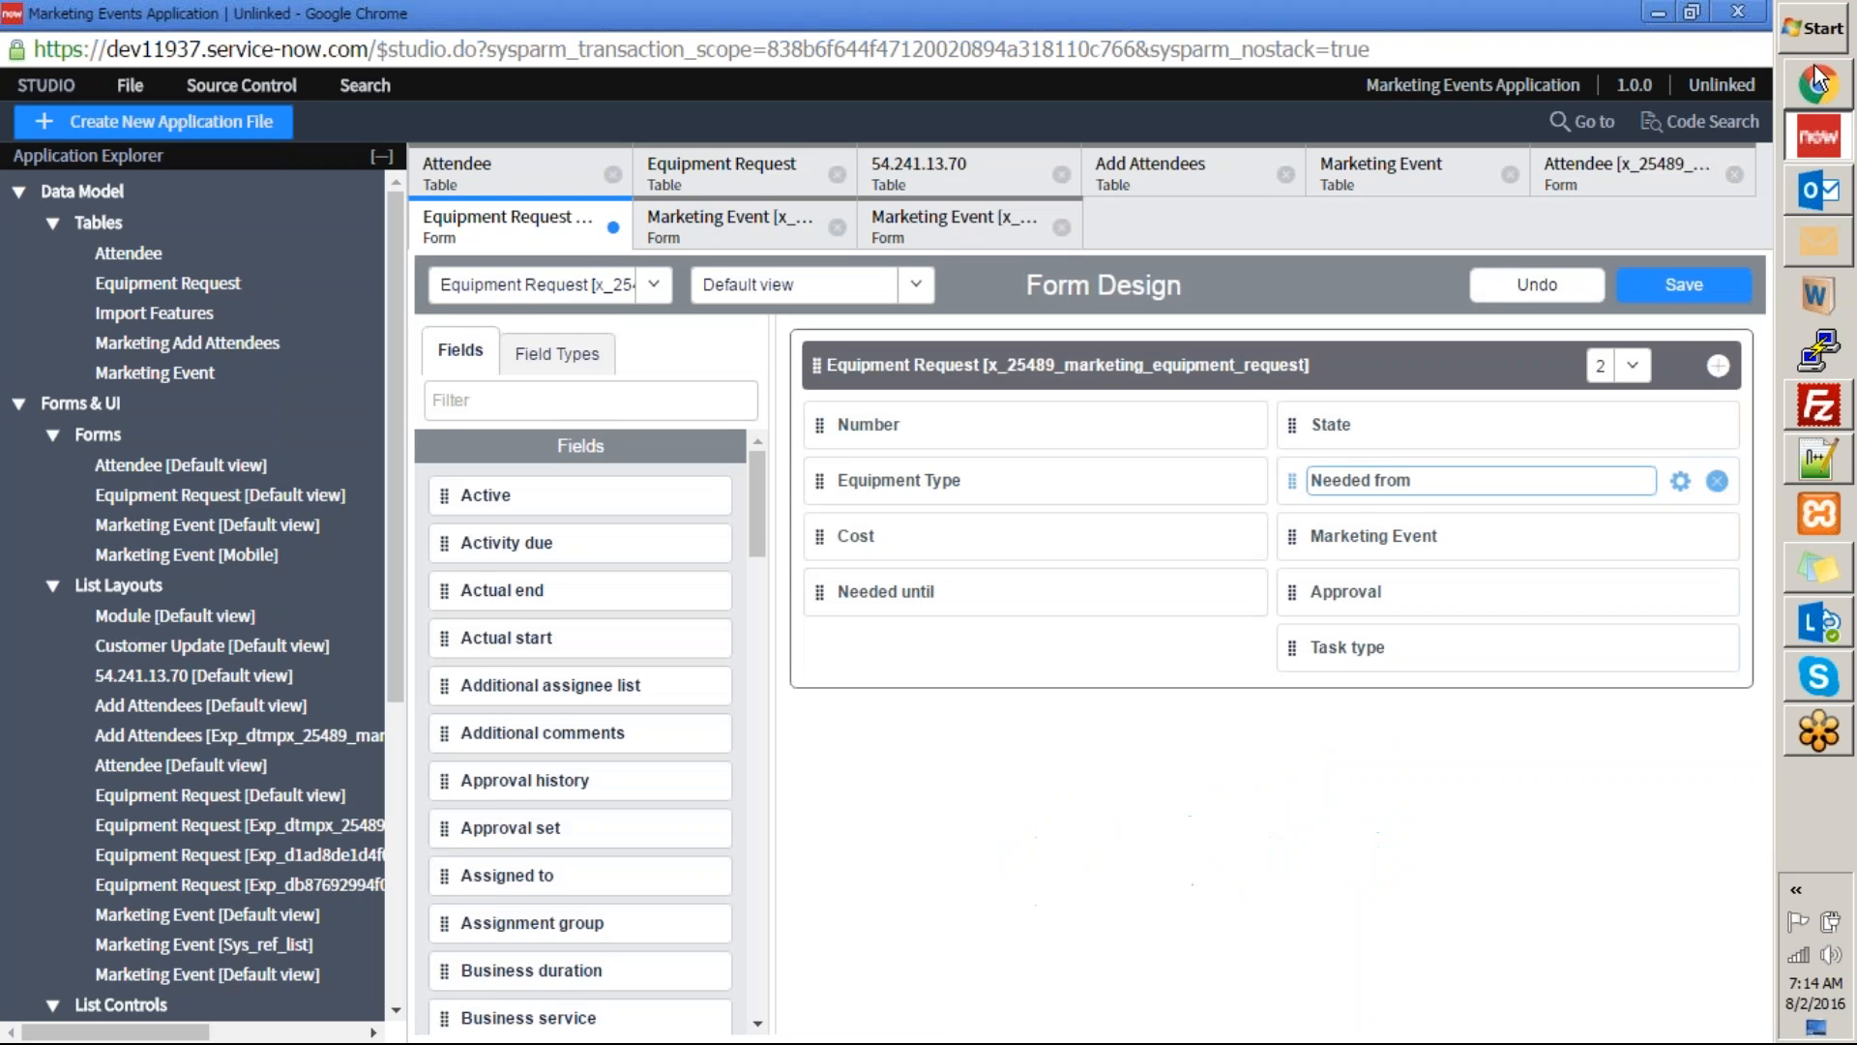
Switch to the ServiceNow instance and view the Approval options on the Equipment Request record form.
click(1821, 92)
click(871, 16)
click(1290, 403)
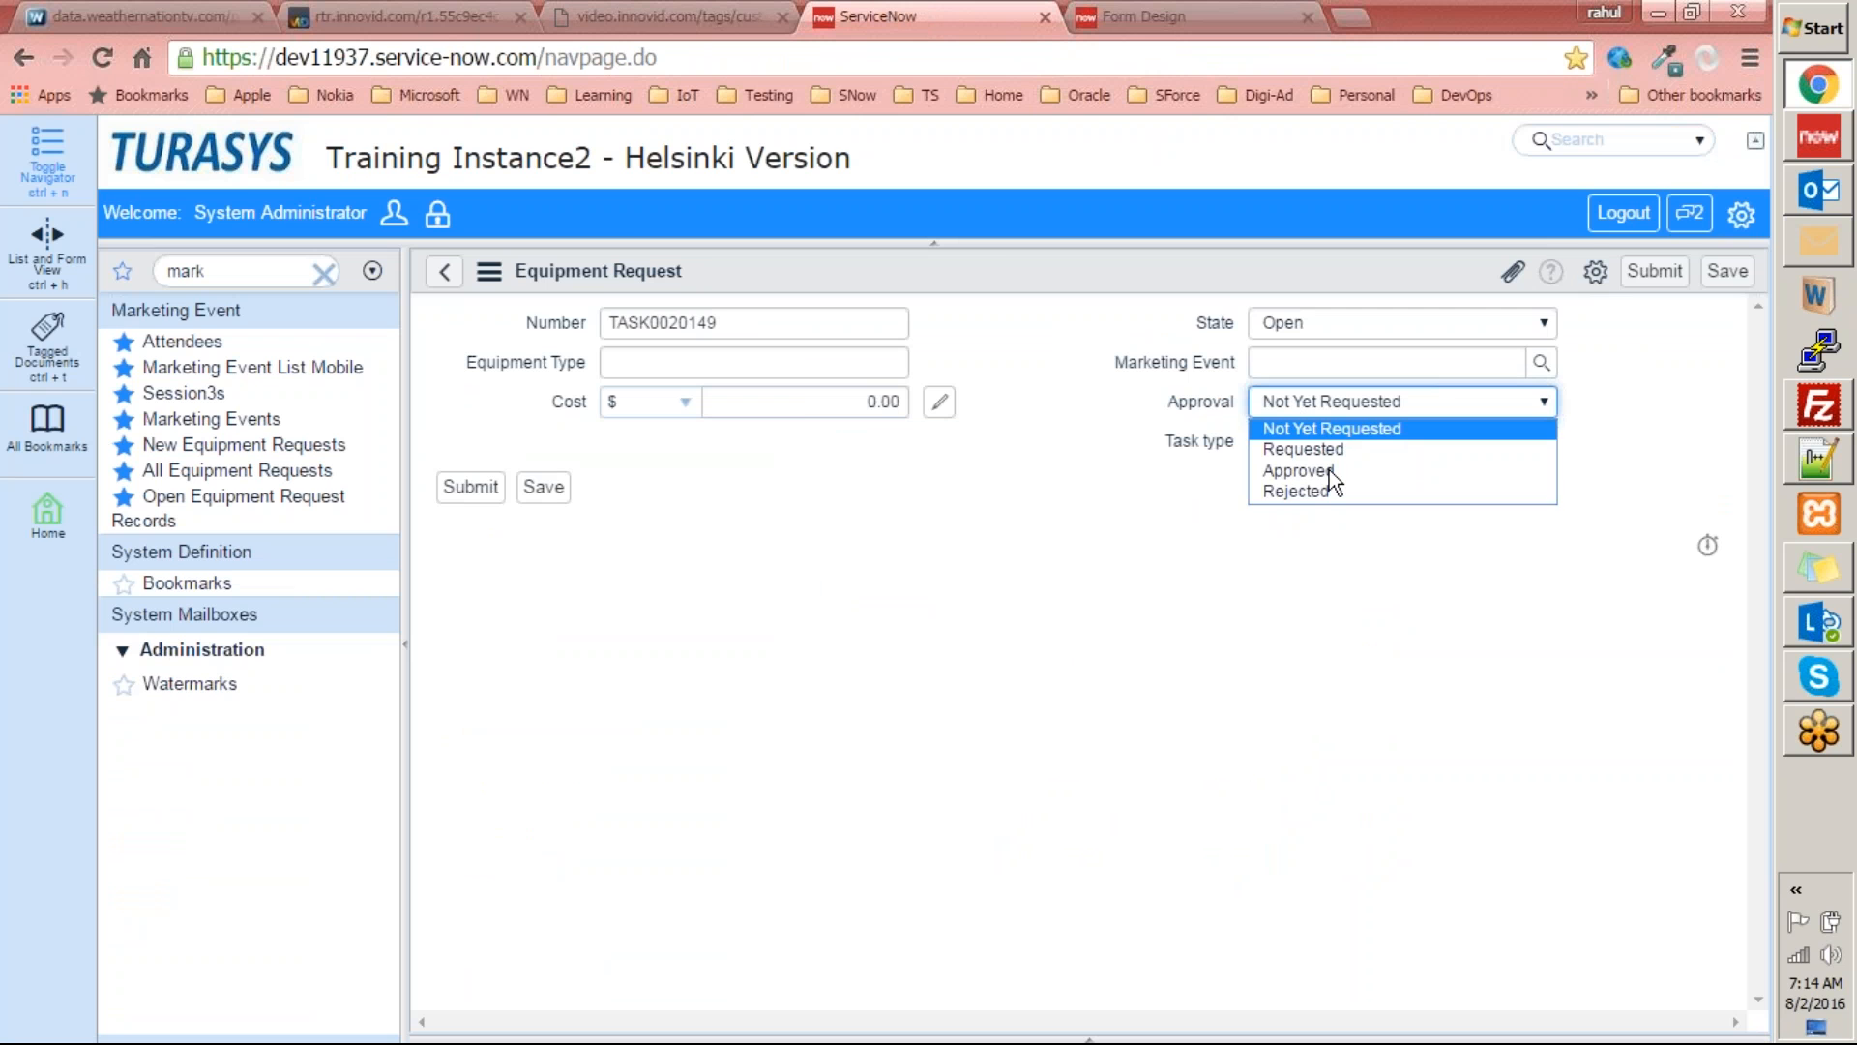
Return to Studio and add an "Under Approval" choice after Rejected in the Approval field's properties.
click(1829, 143)
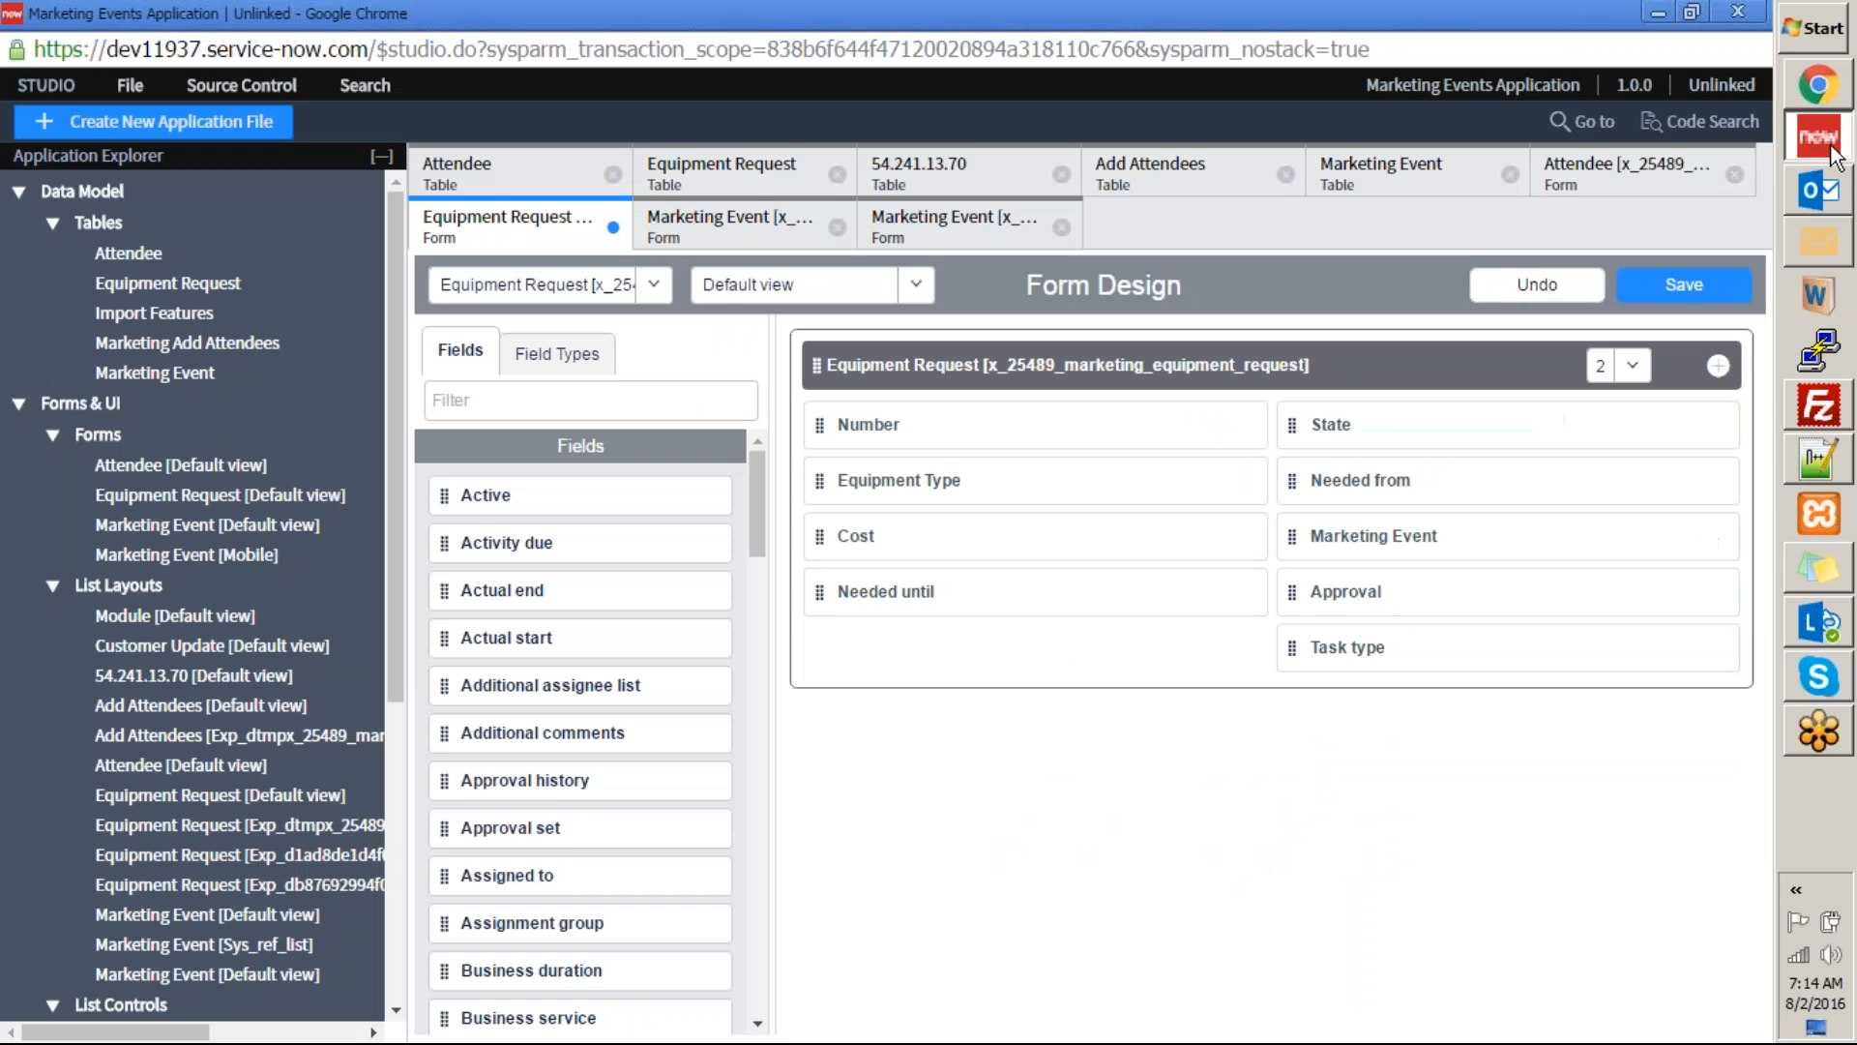
click(1680, 591)
scroll(1180, 834, down, 5)
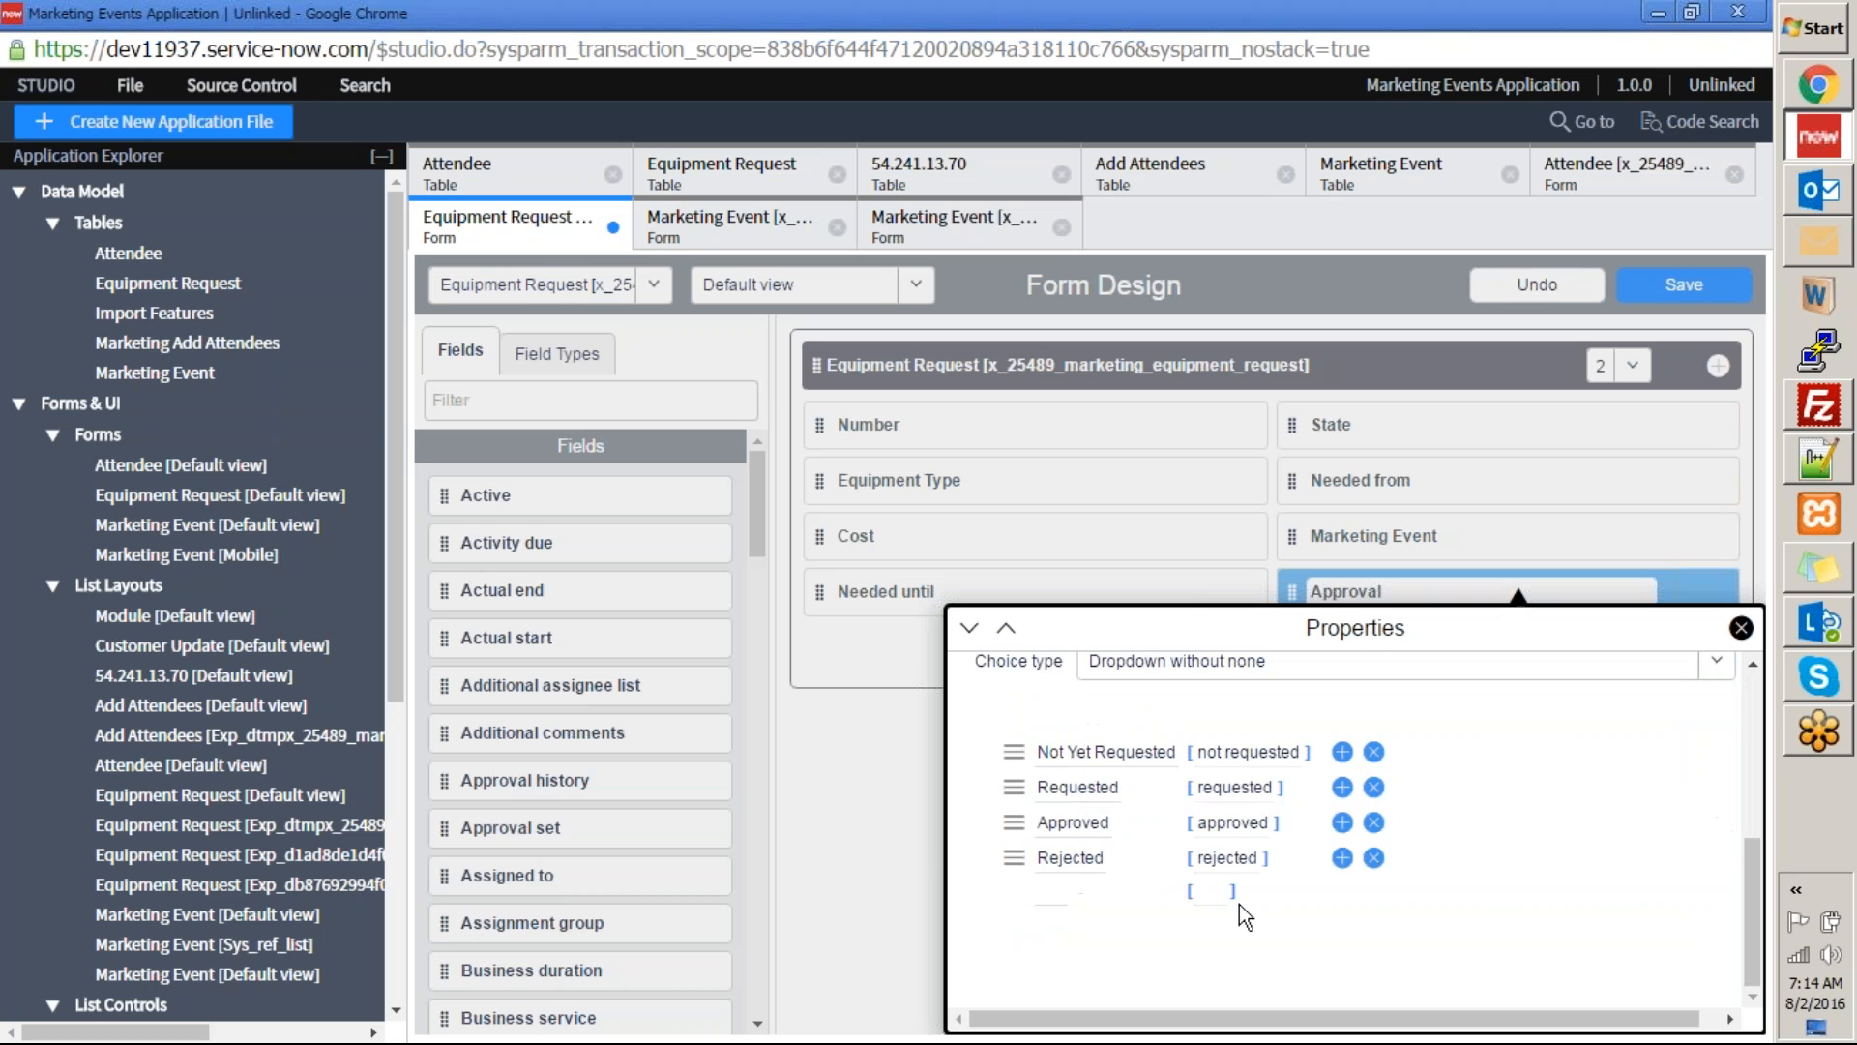
click(1343, 859)
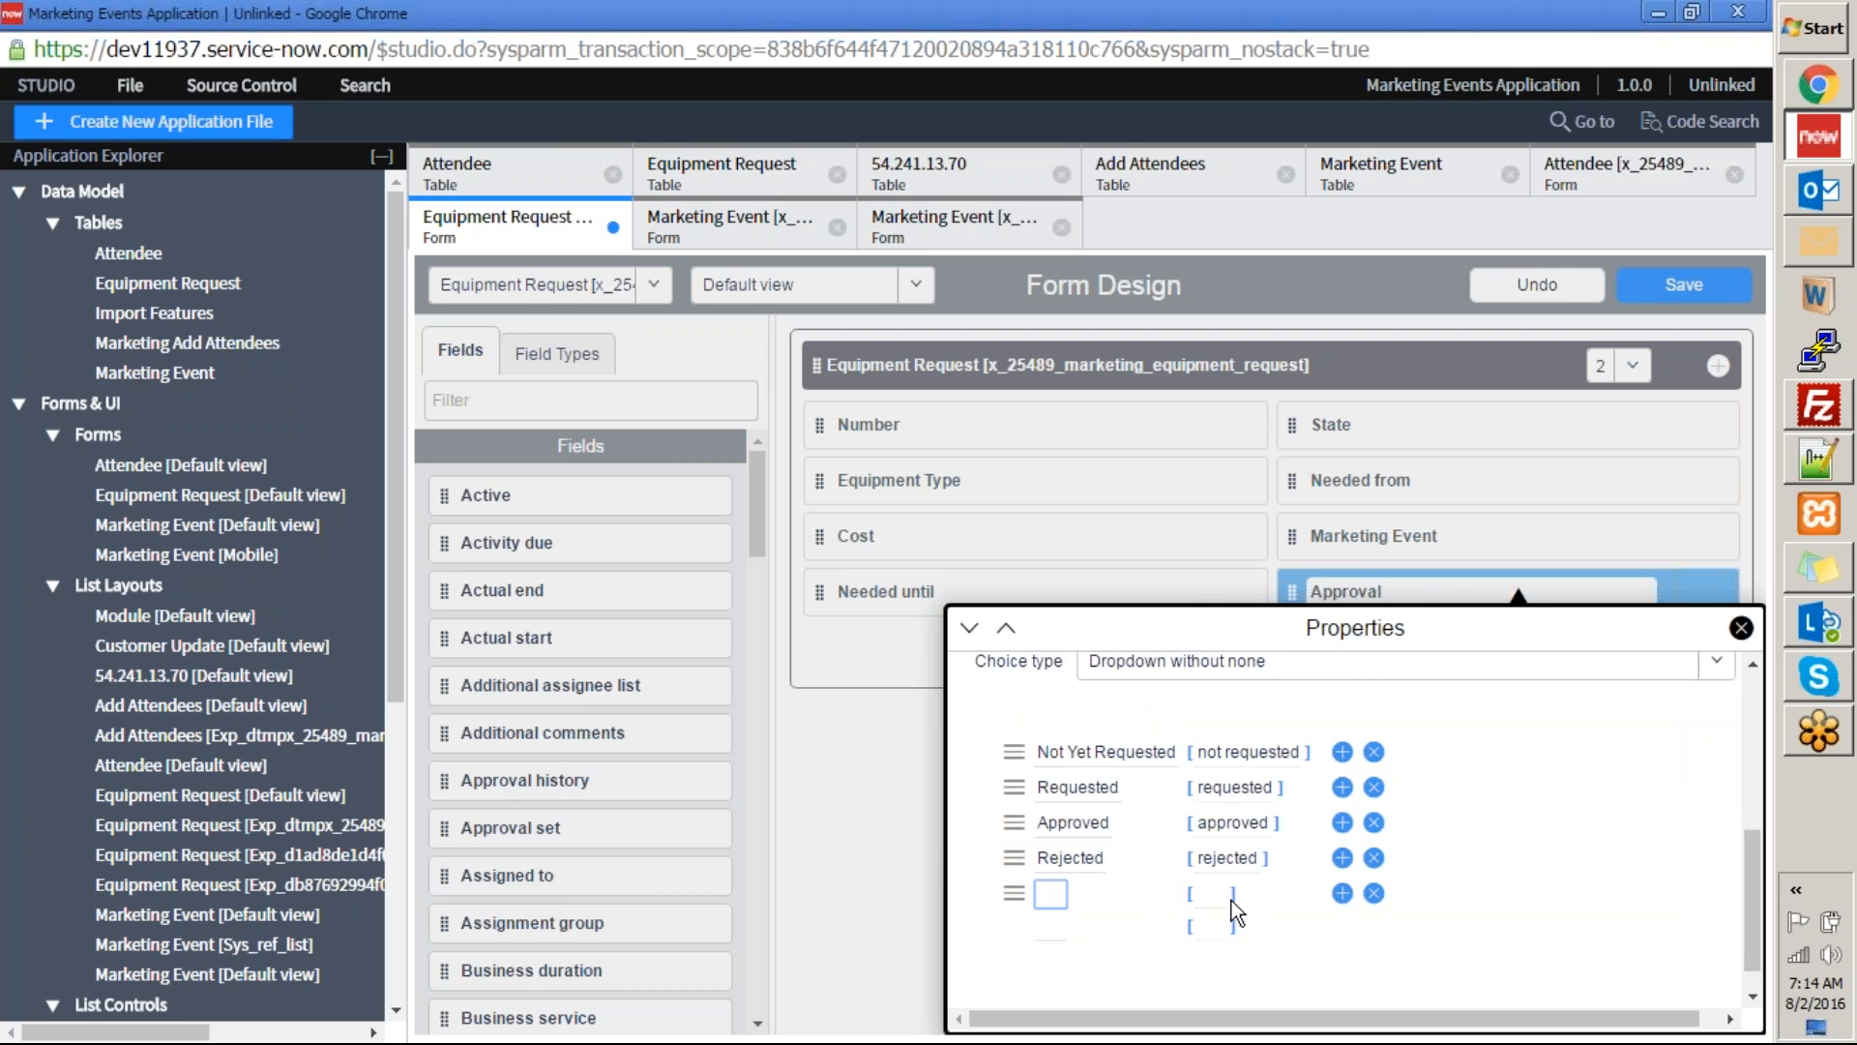
text(Under Approval)
Set the Under Approval choice's value to lowercase "under approval" and save the Equipment Request form design.
key(Tab)
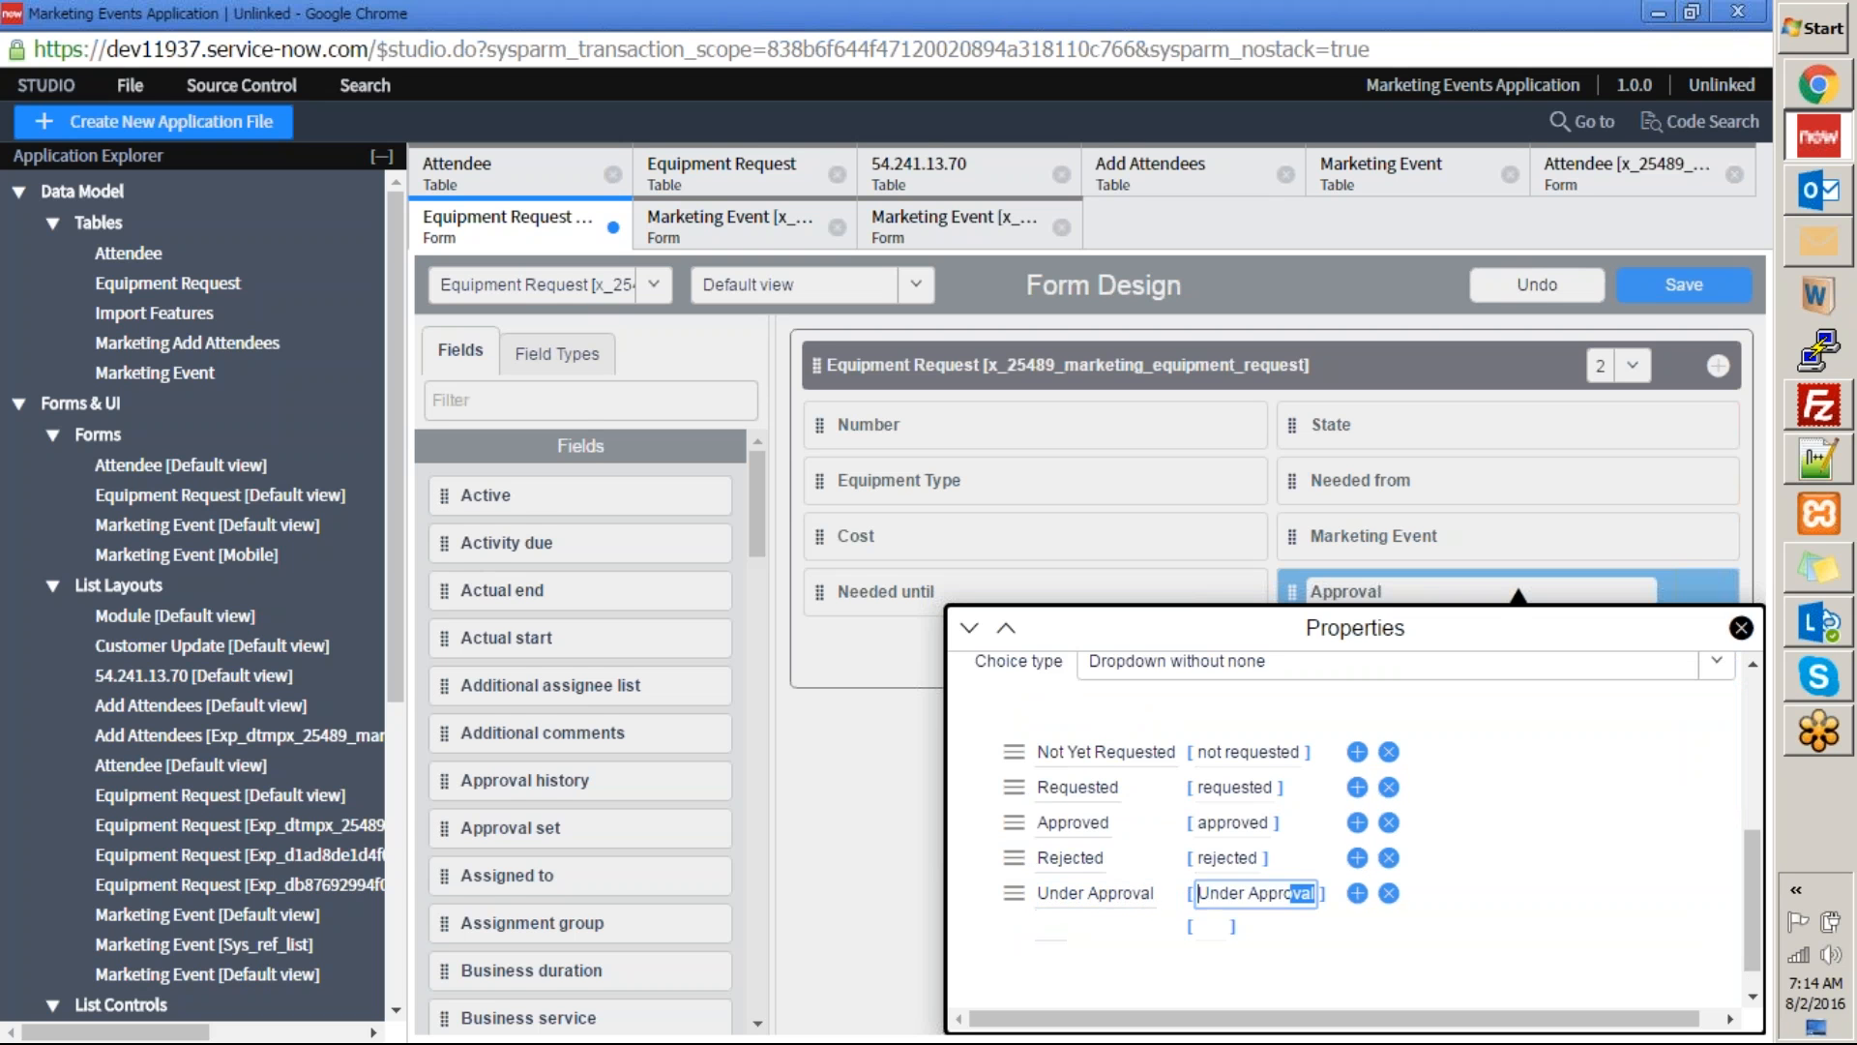
key(Home)
key(Delete)
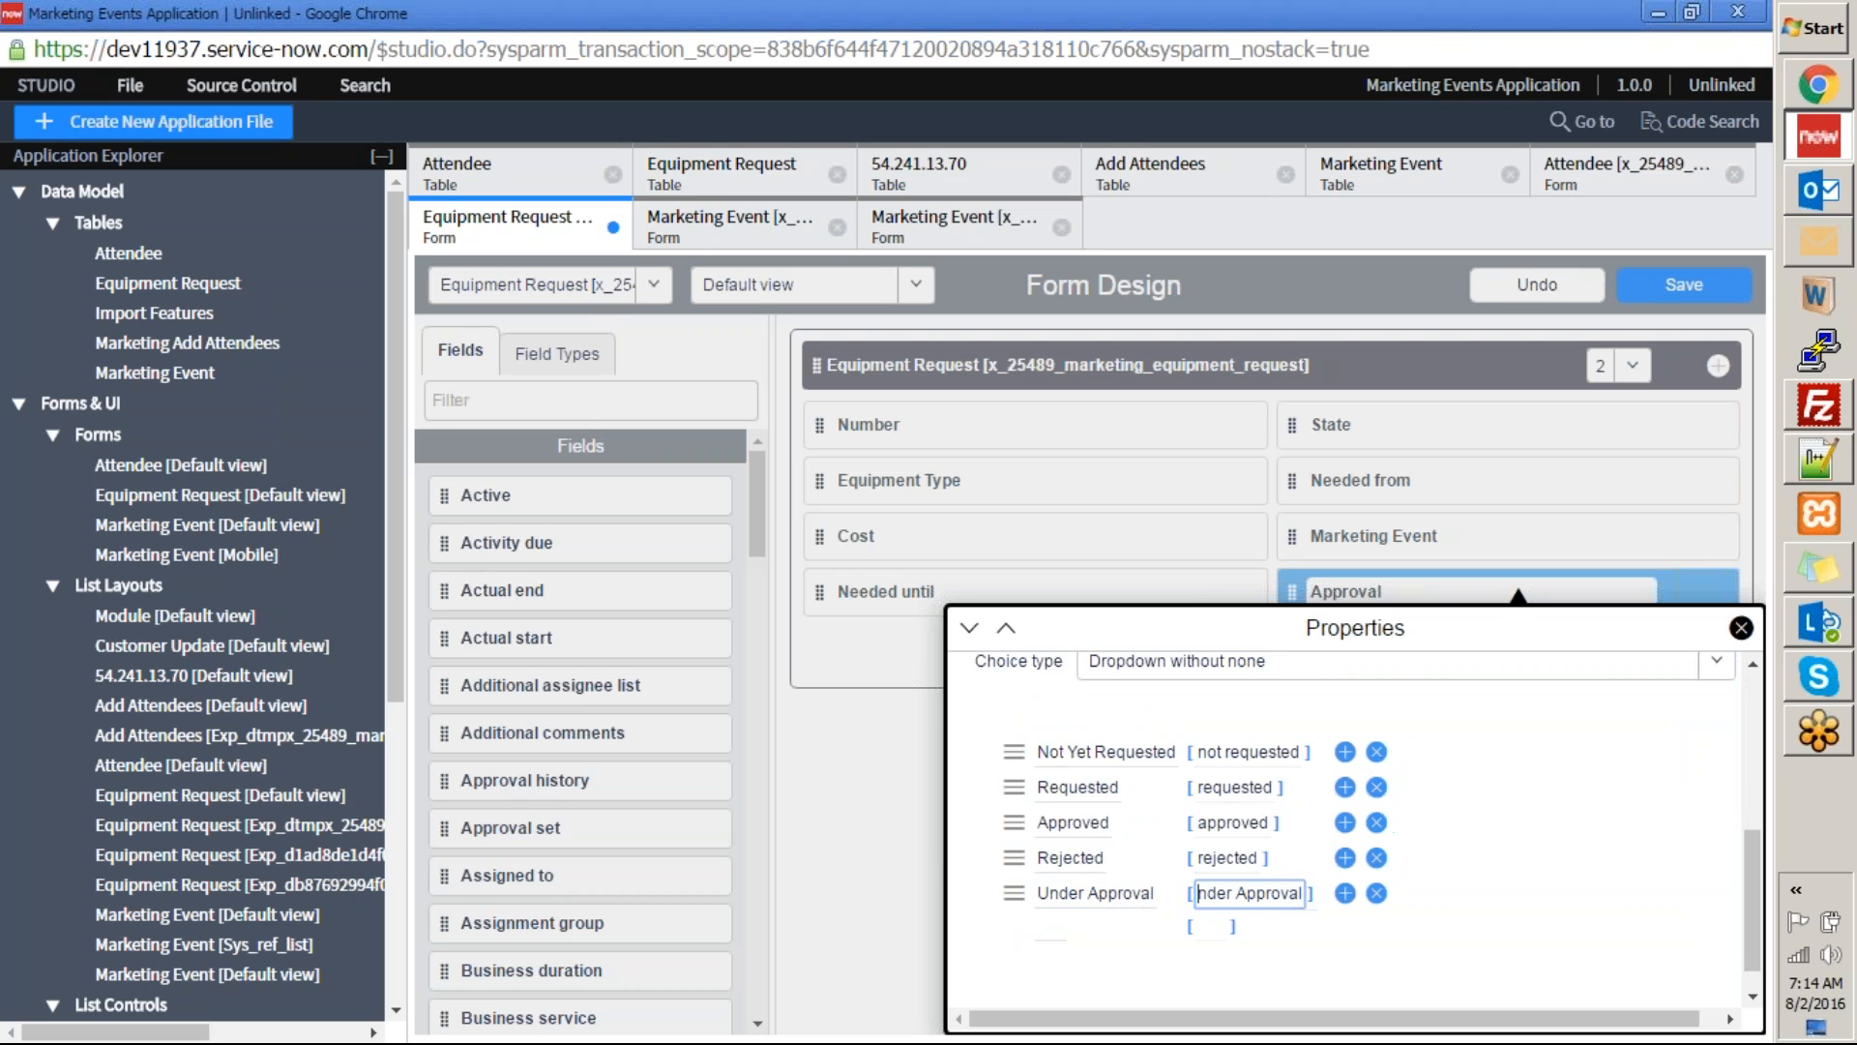
text(u)
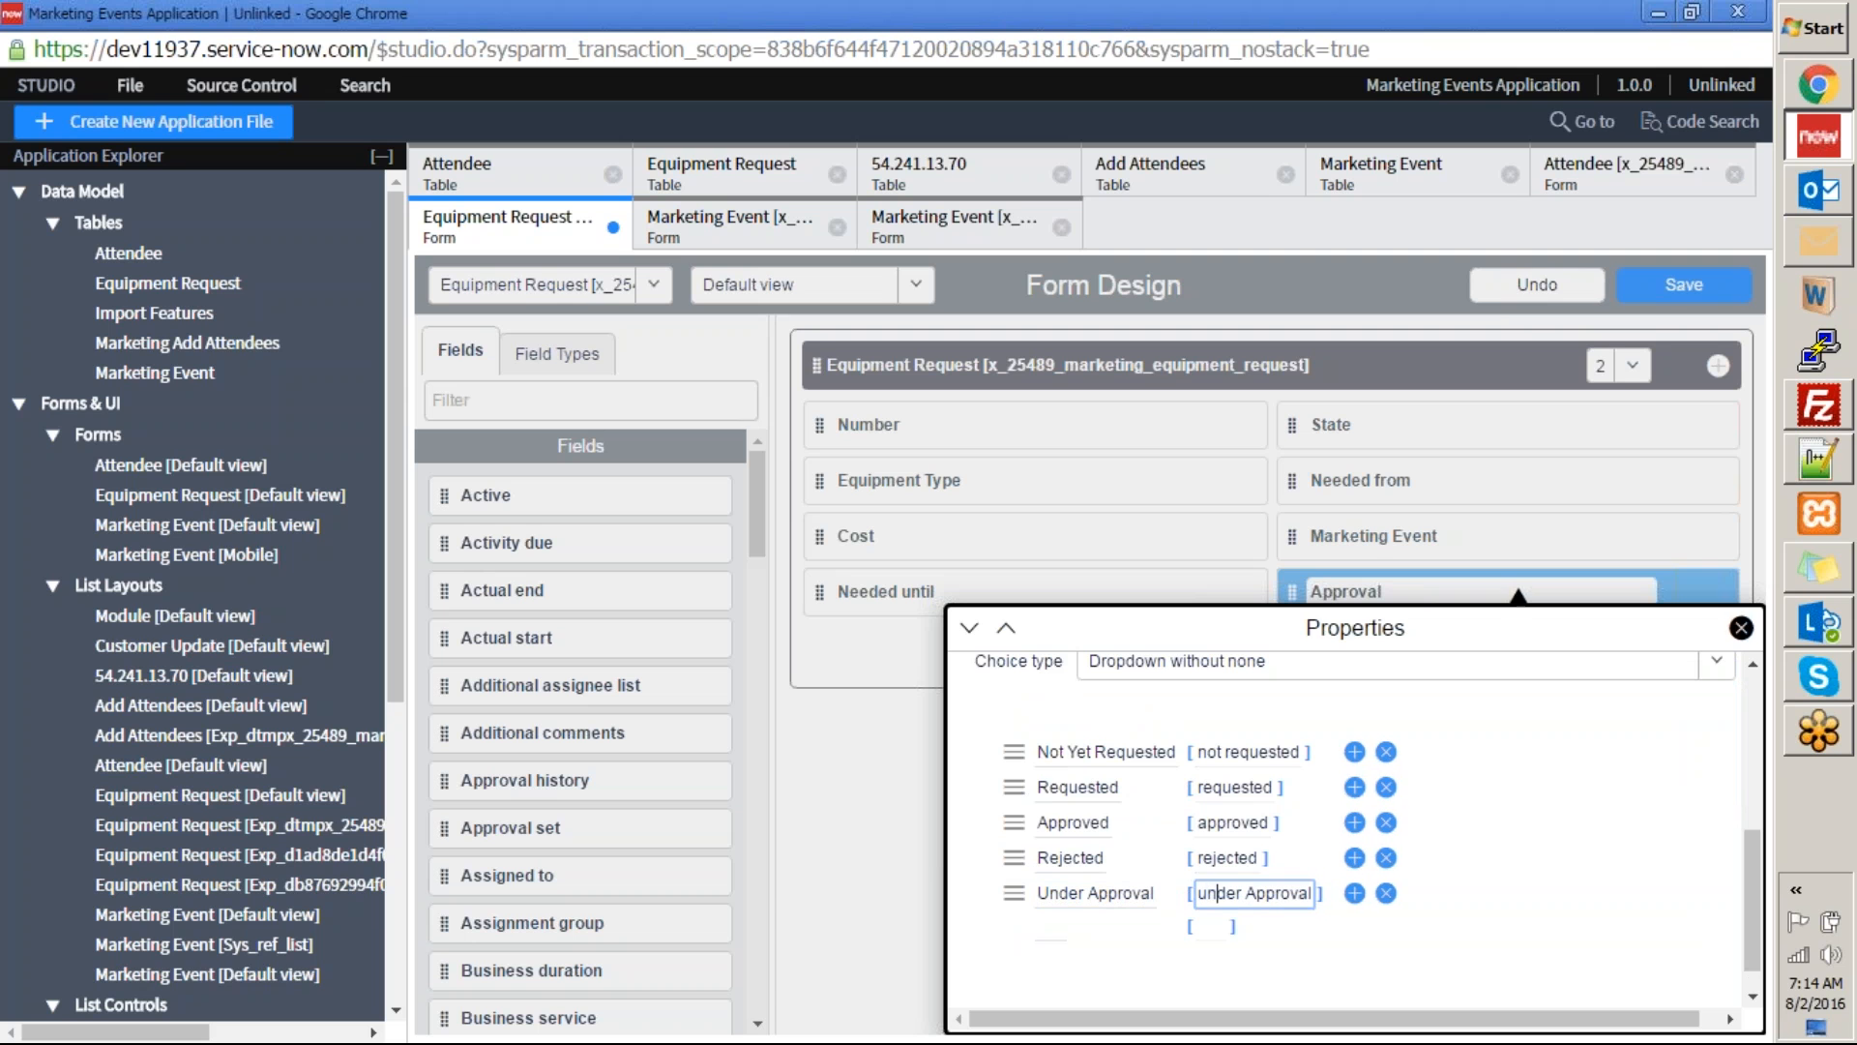
key(Delete)
text(a)
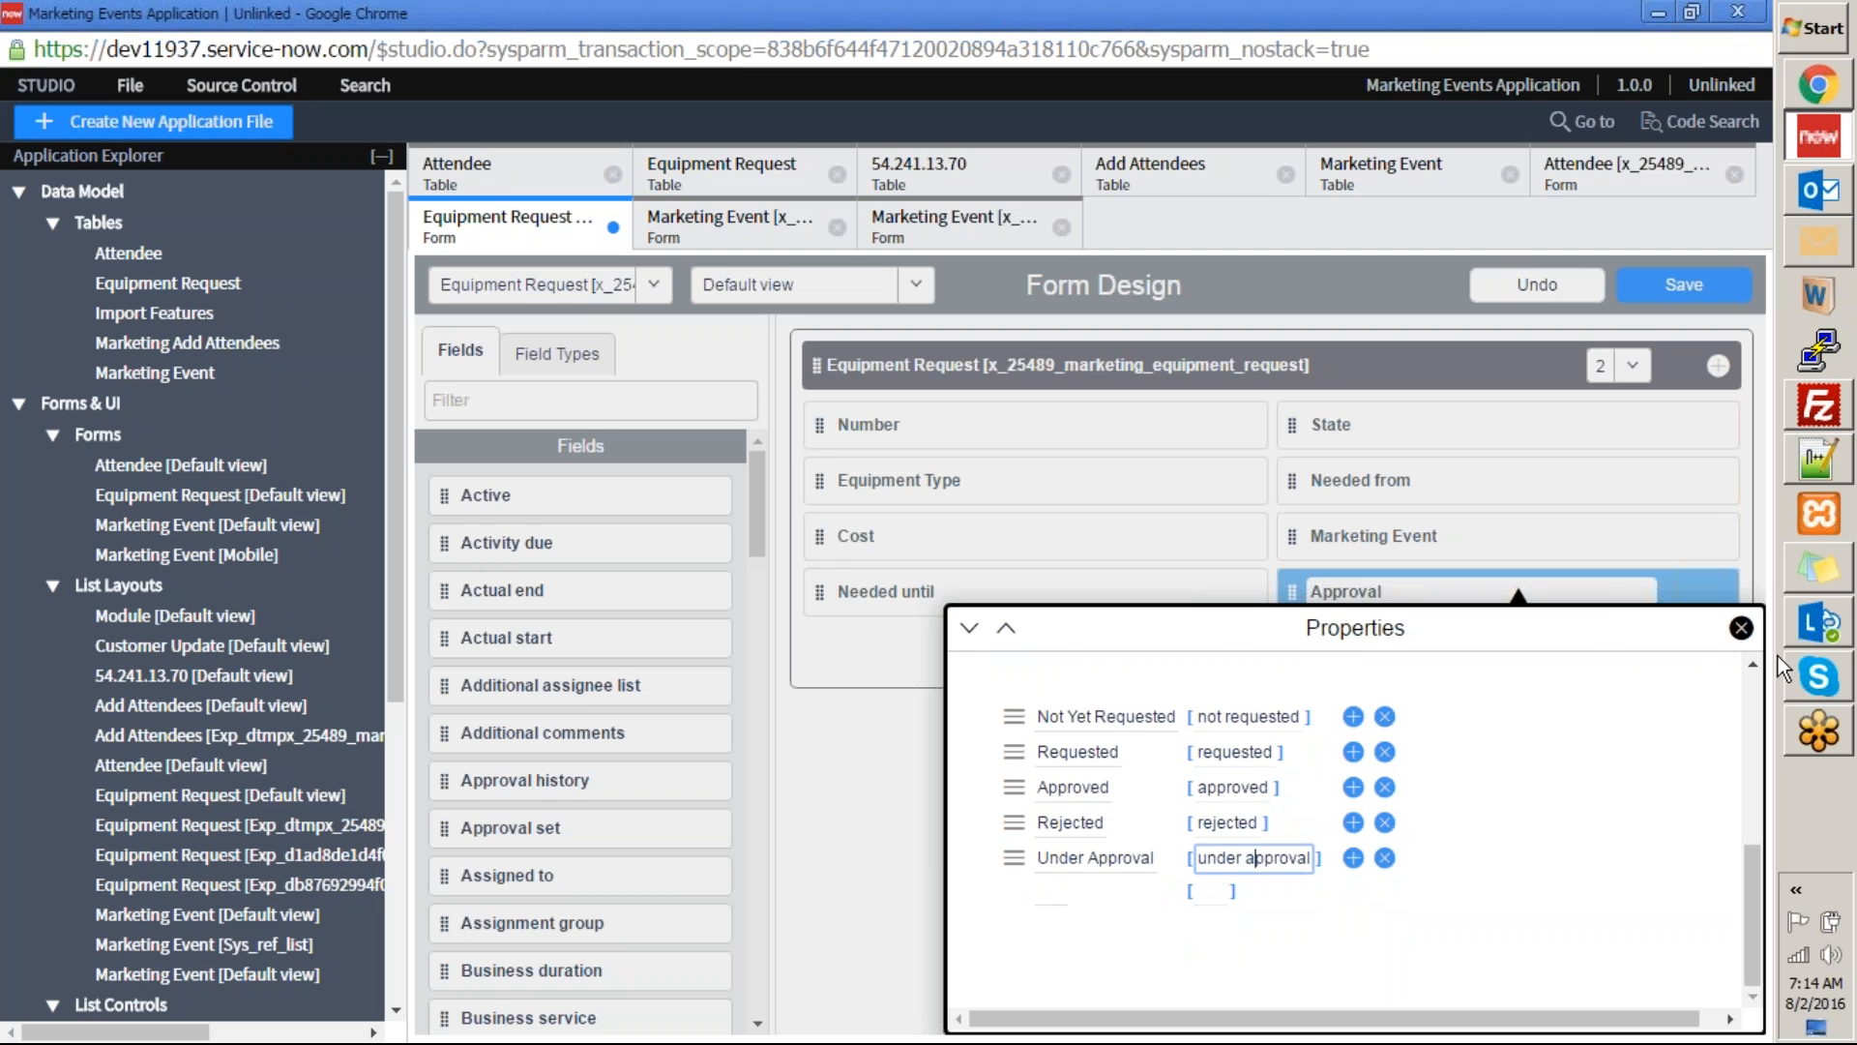
click(1741, 627)
click(1665, 289)
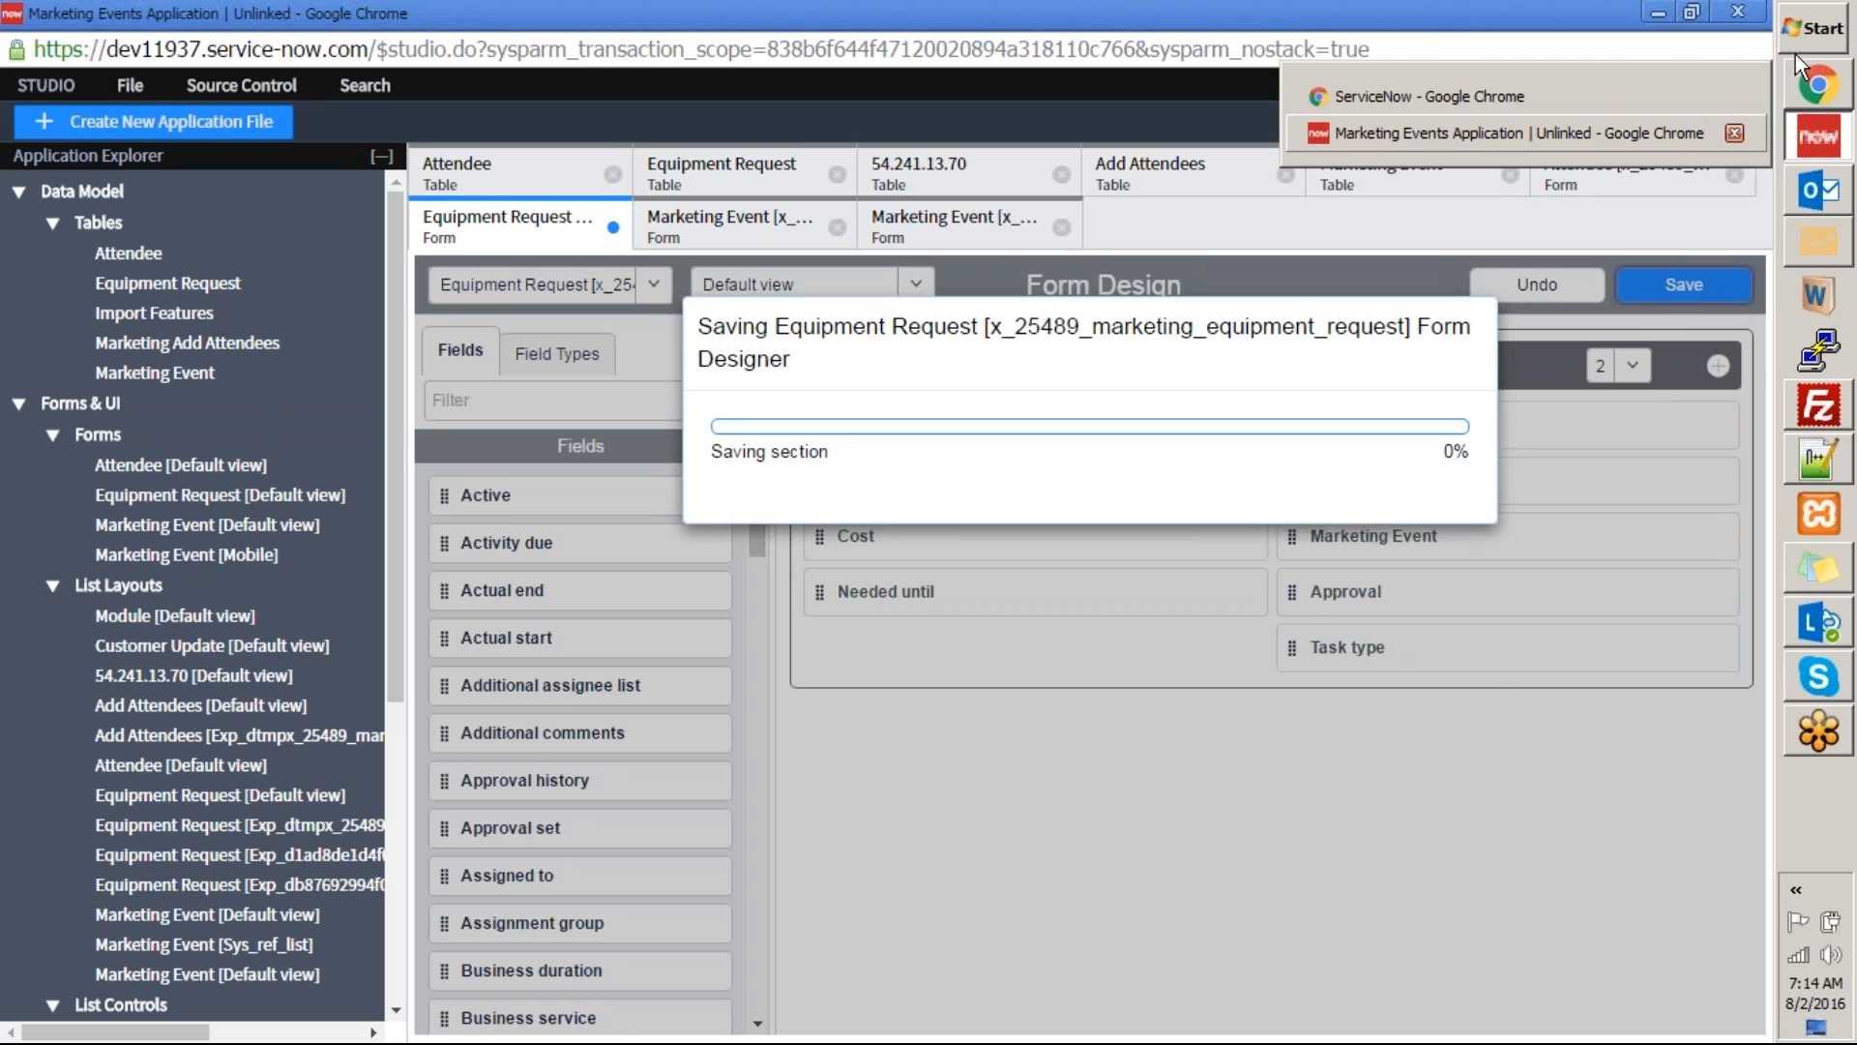
Switch to the ServiceNow instance, reload the Equipment Request form and check the Approval field's options.
mouse_move(1803, 89)
click(1707, 93)
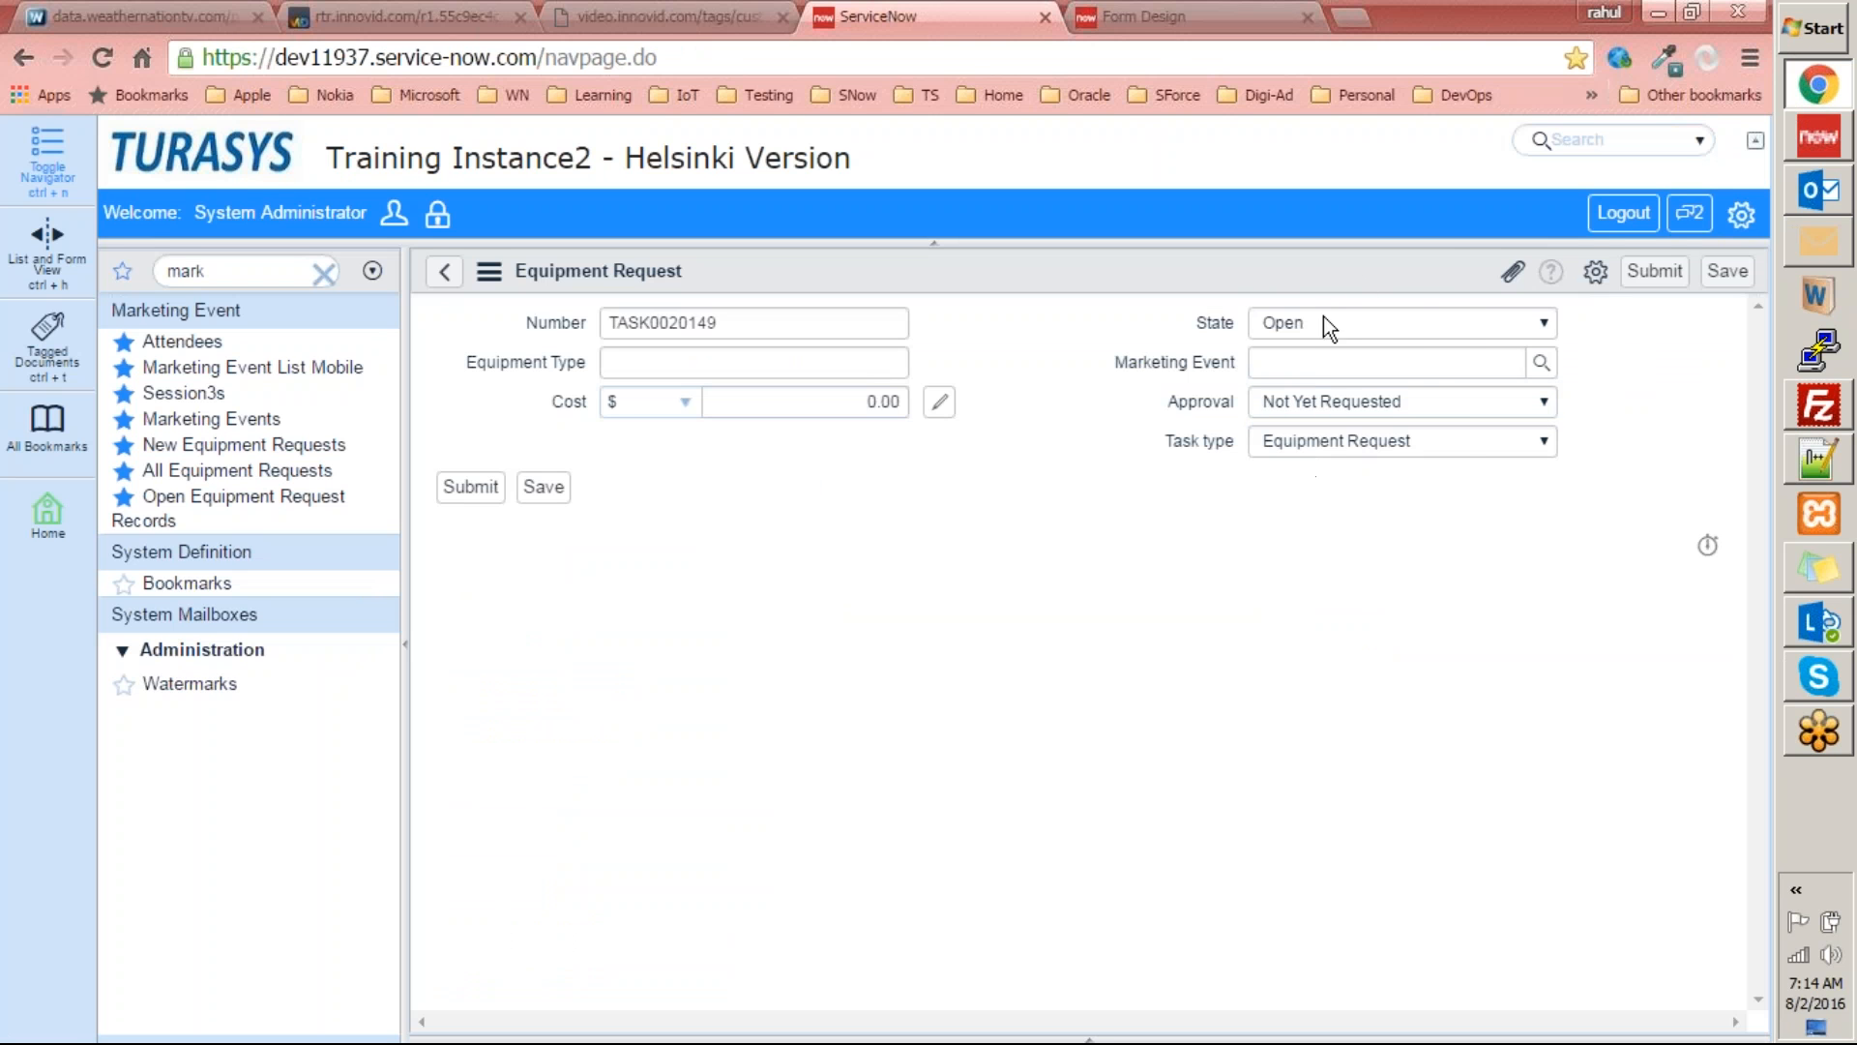
right_click(1240, 263)
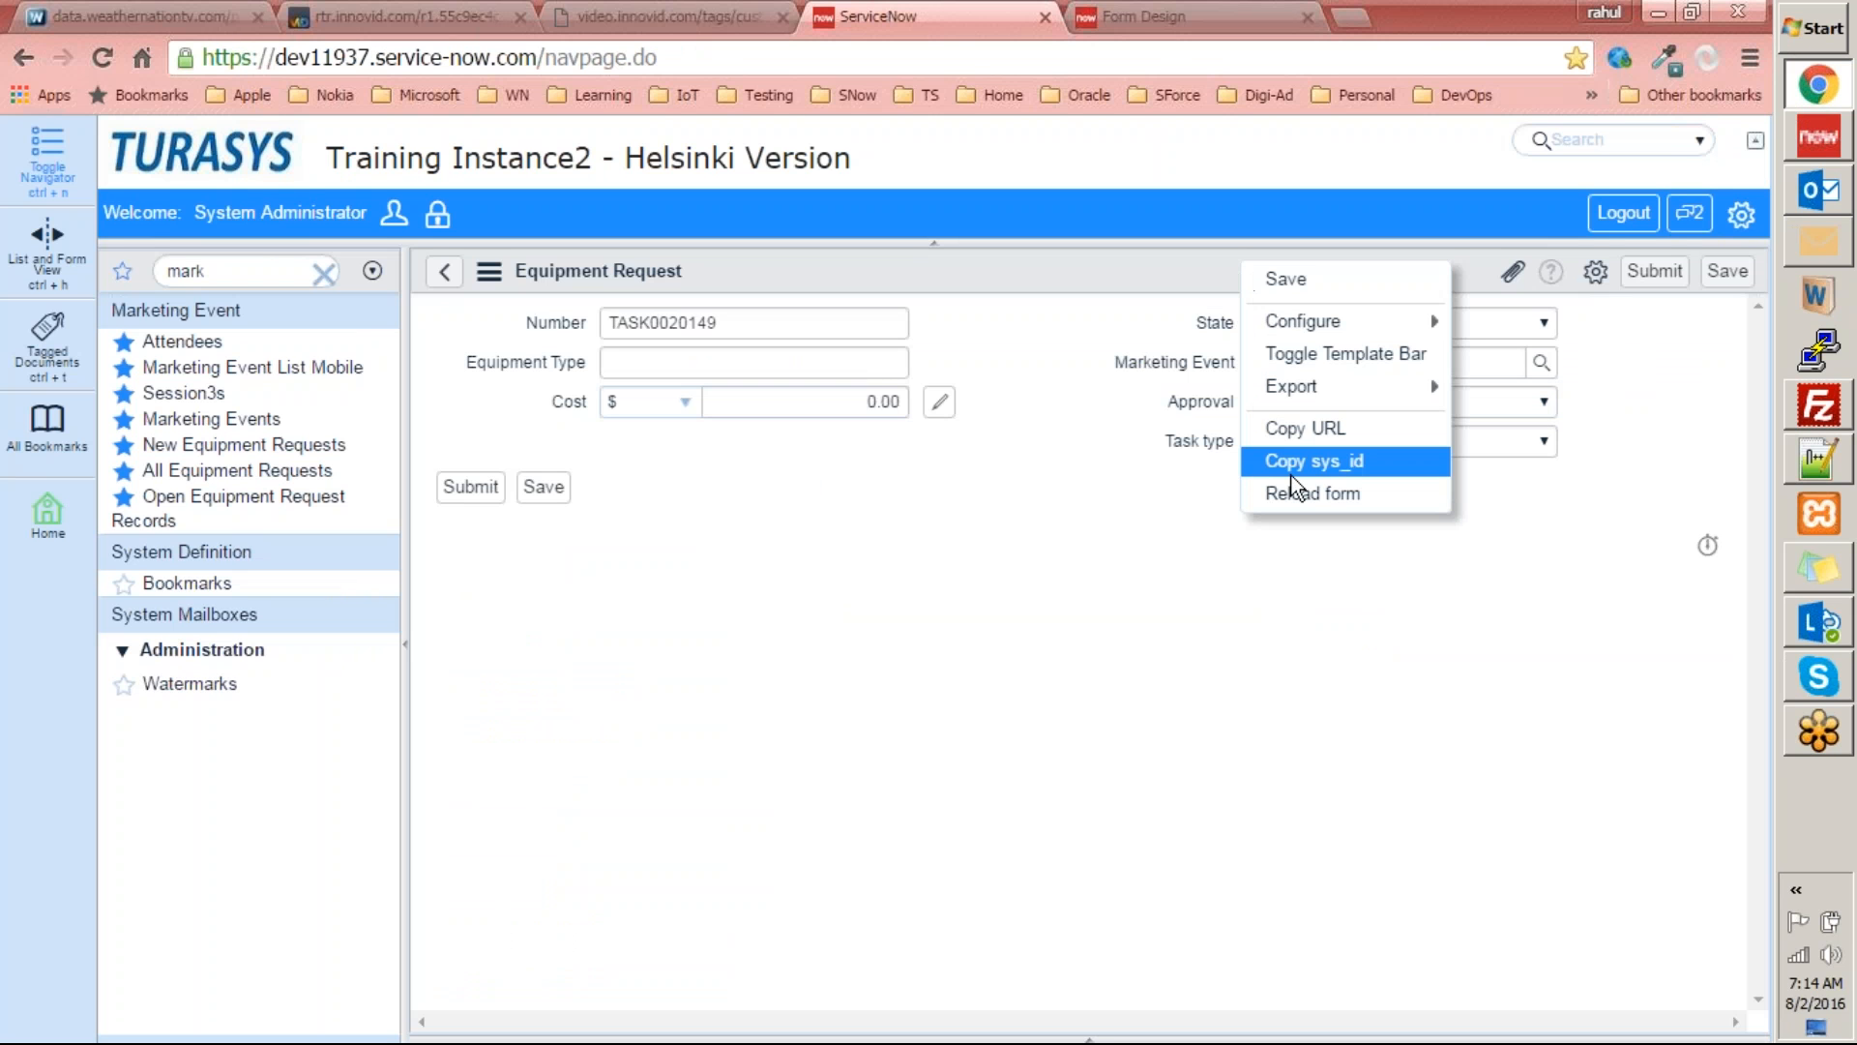
click(1296, 495)
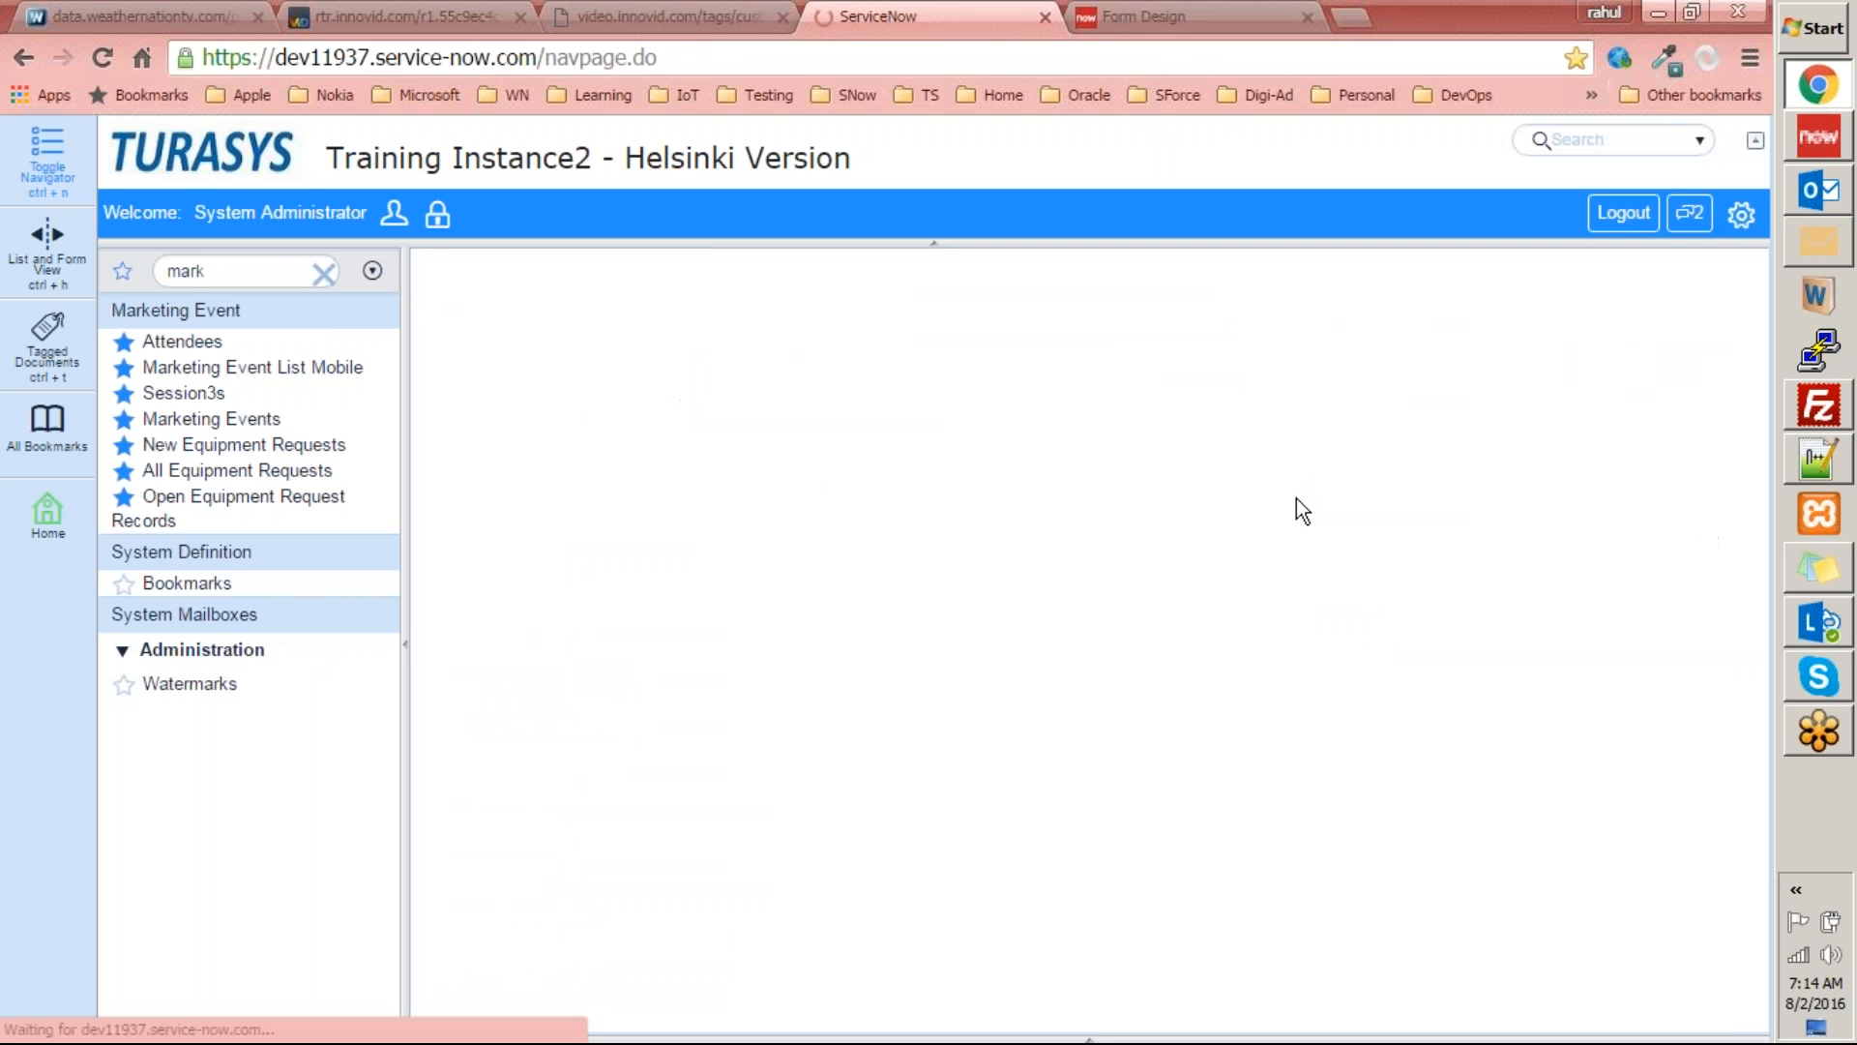
click(1408, 406)
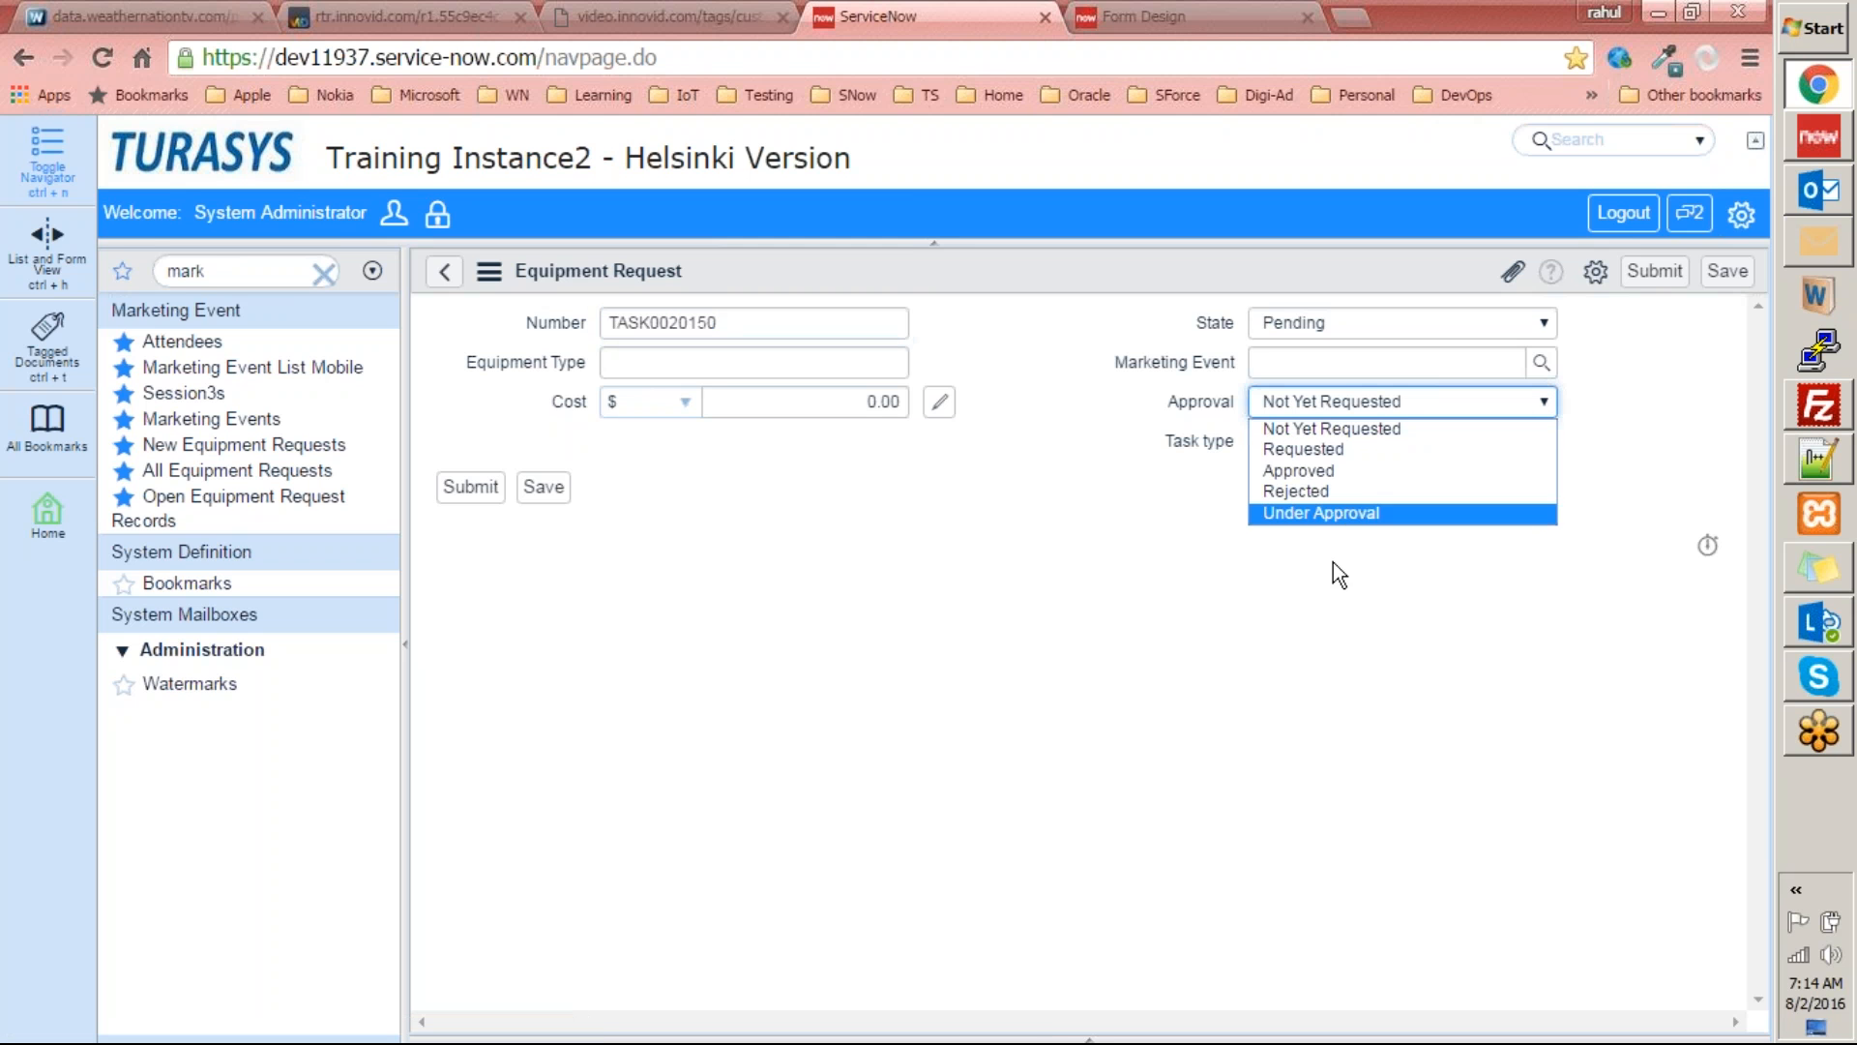
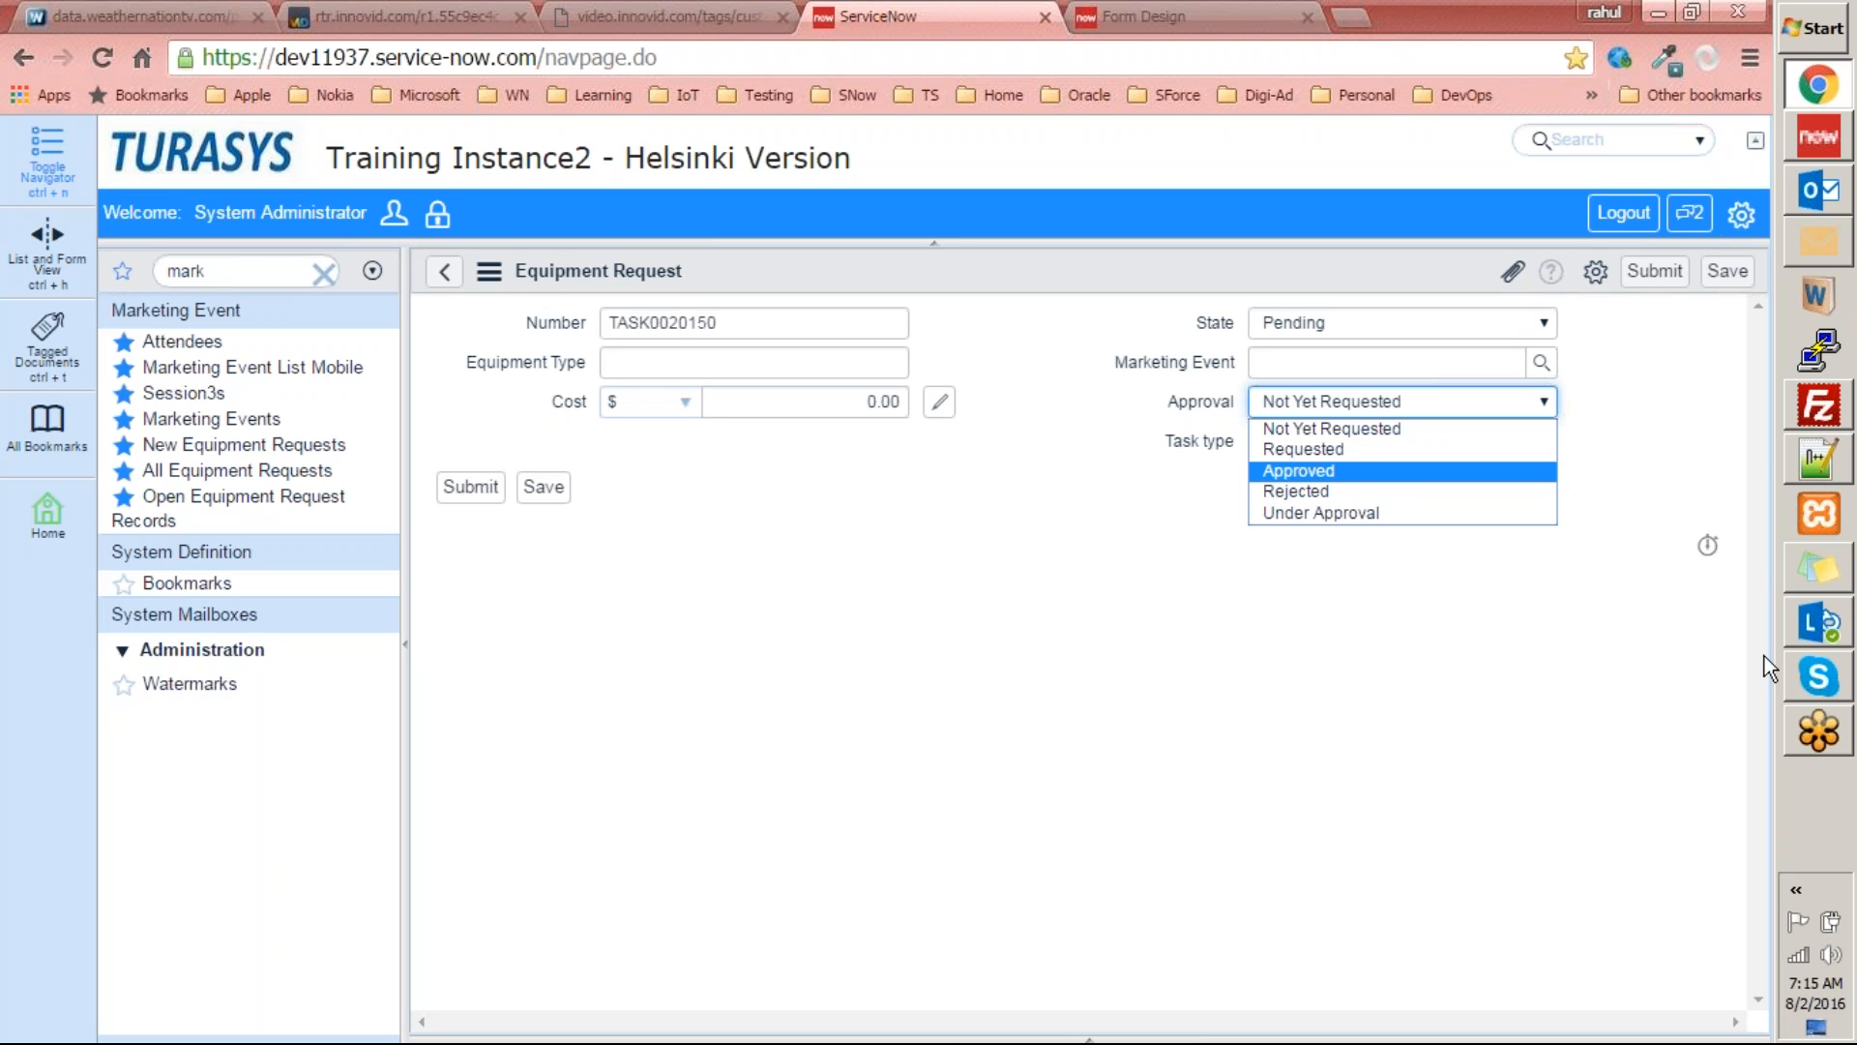
Close the Approval options list and open the TuraSys folder on the Data (D:) drive in Windows Explorer.
click(1760, 682)
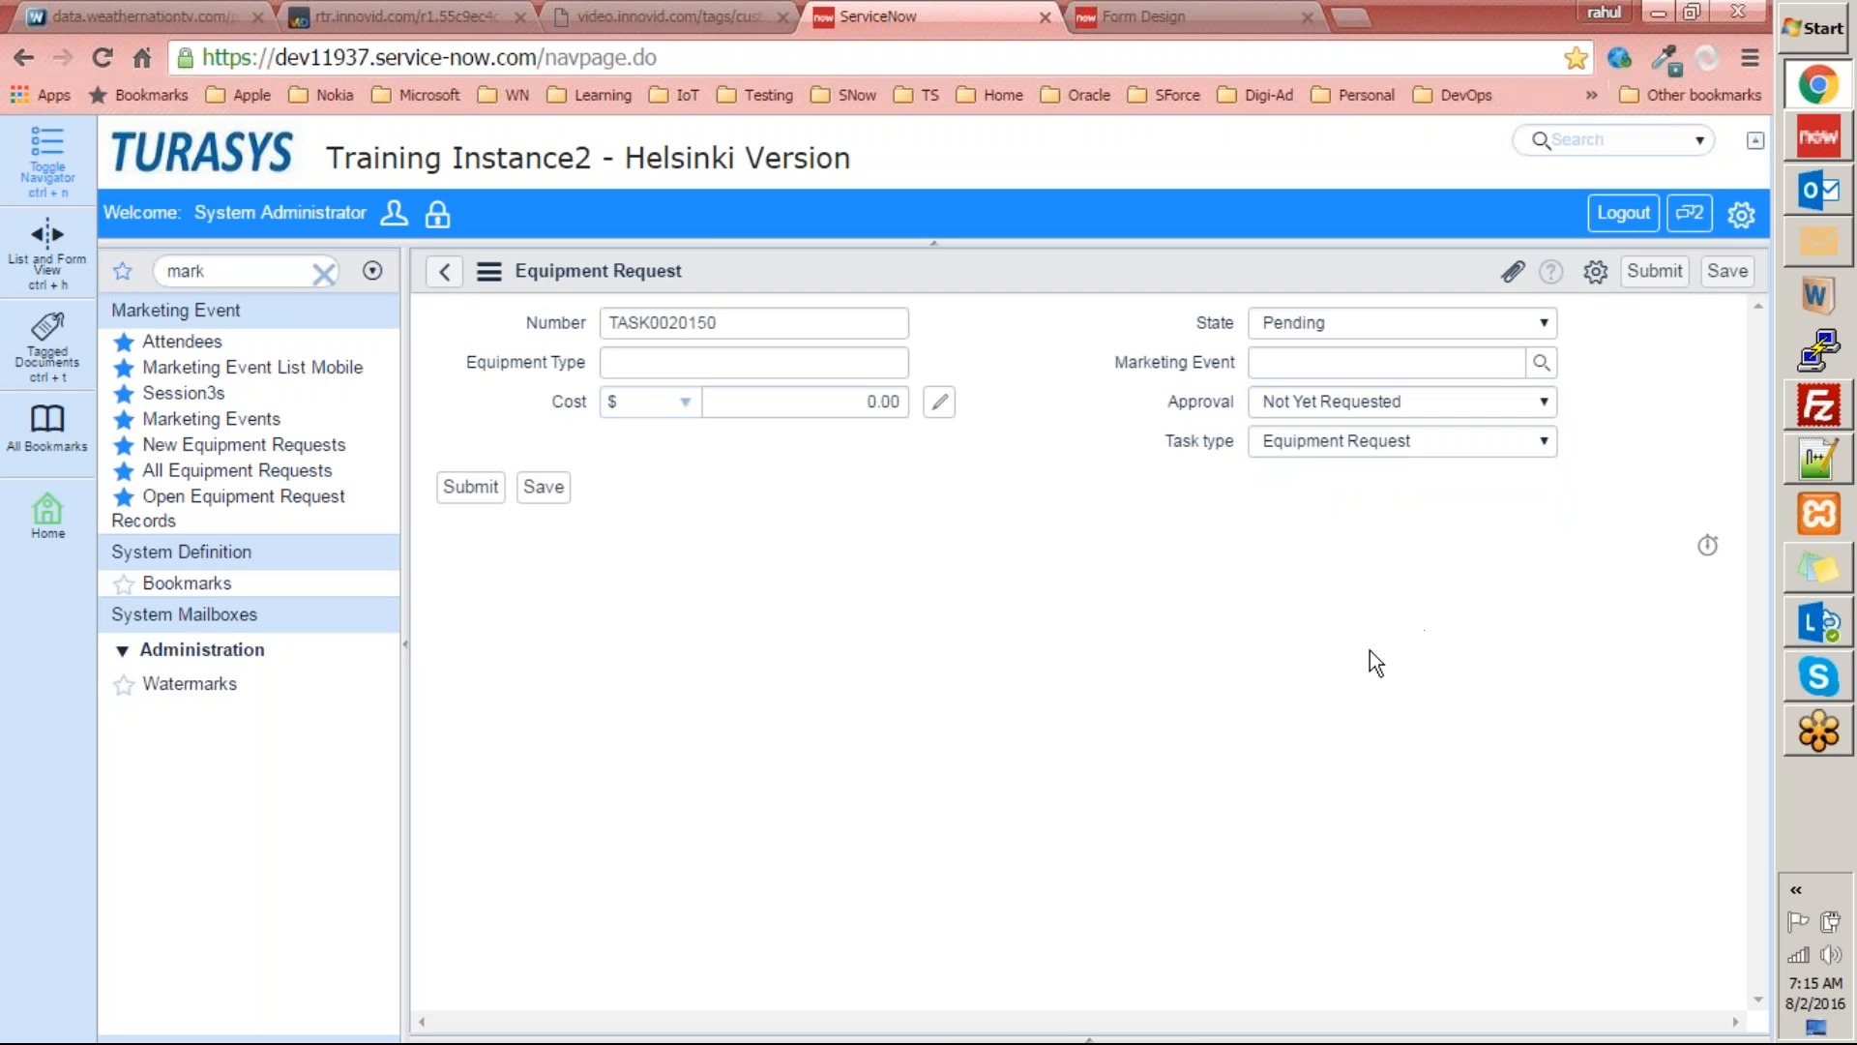
key(super+e)
double_click(780, 215)
double_click(358, 708)
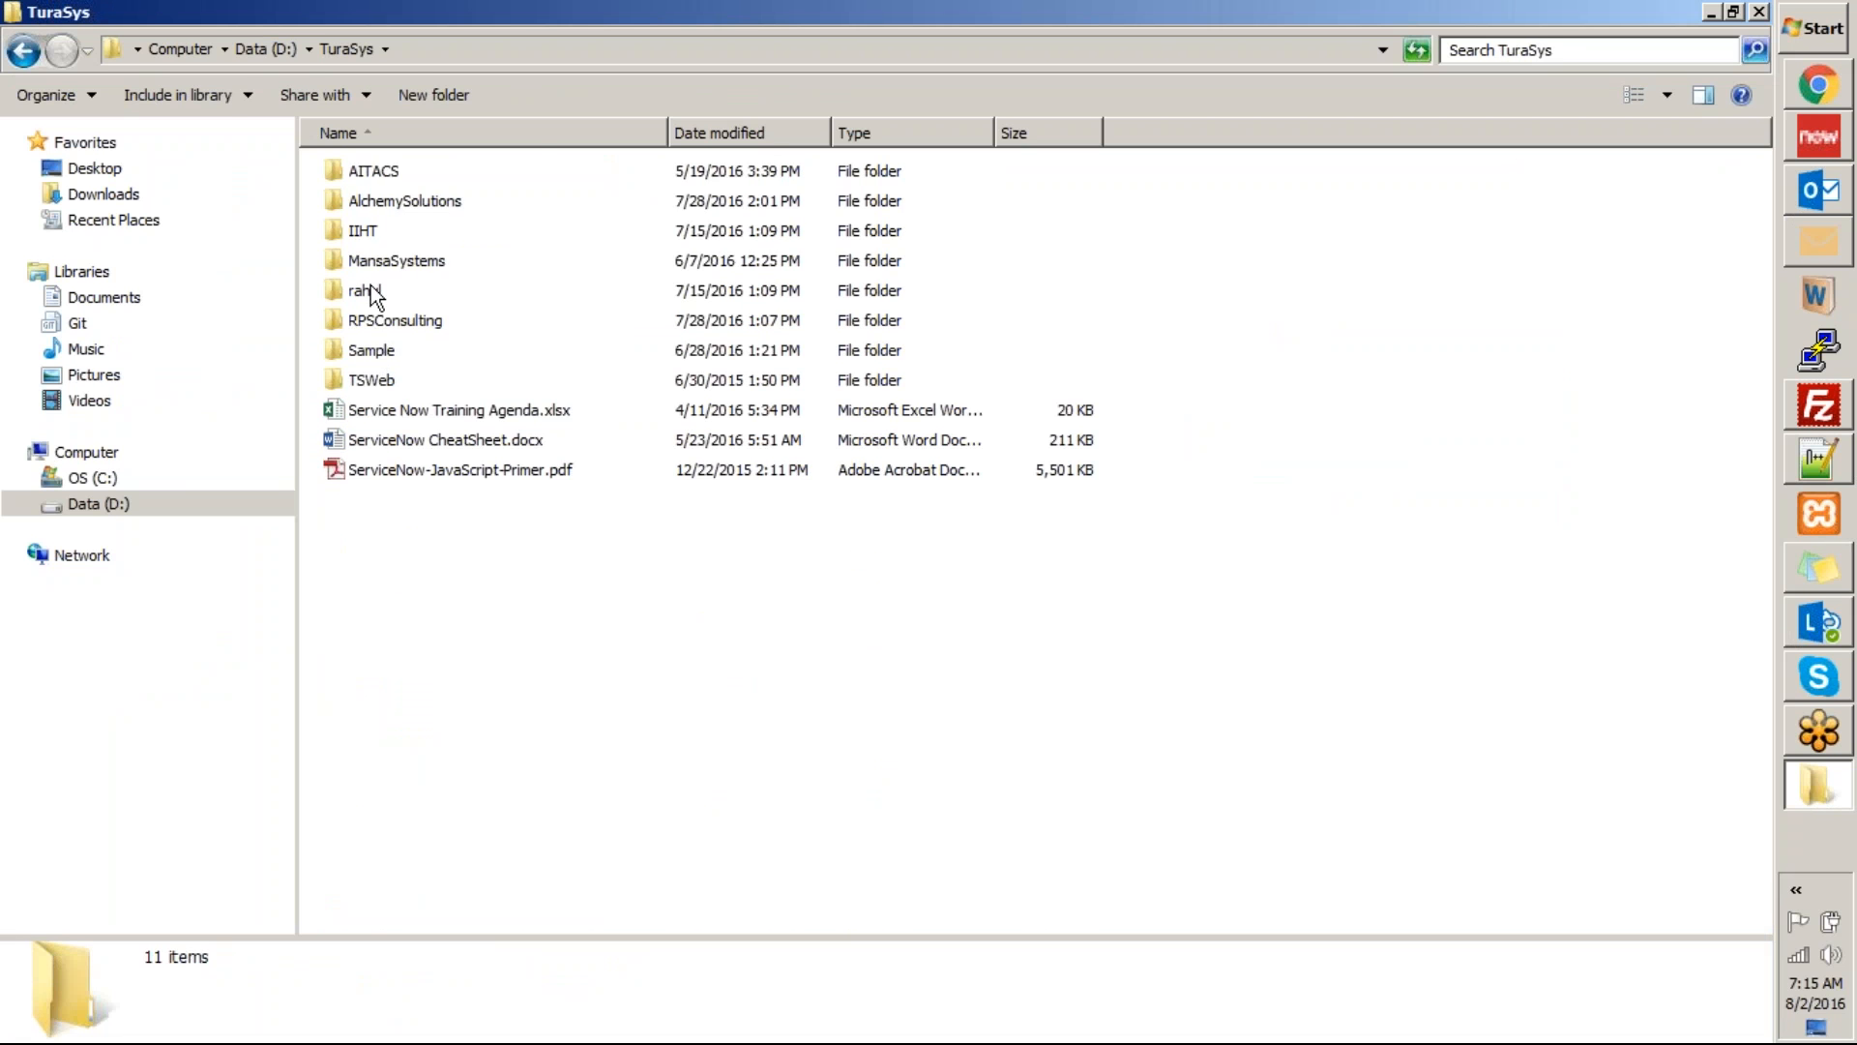
Check the contents of SNow.docx in MansaSystems > Docs & Samples, close it and return to the TuraSys folder.
double_click(387, 261)
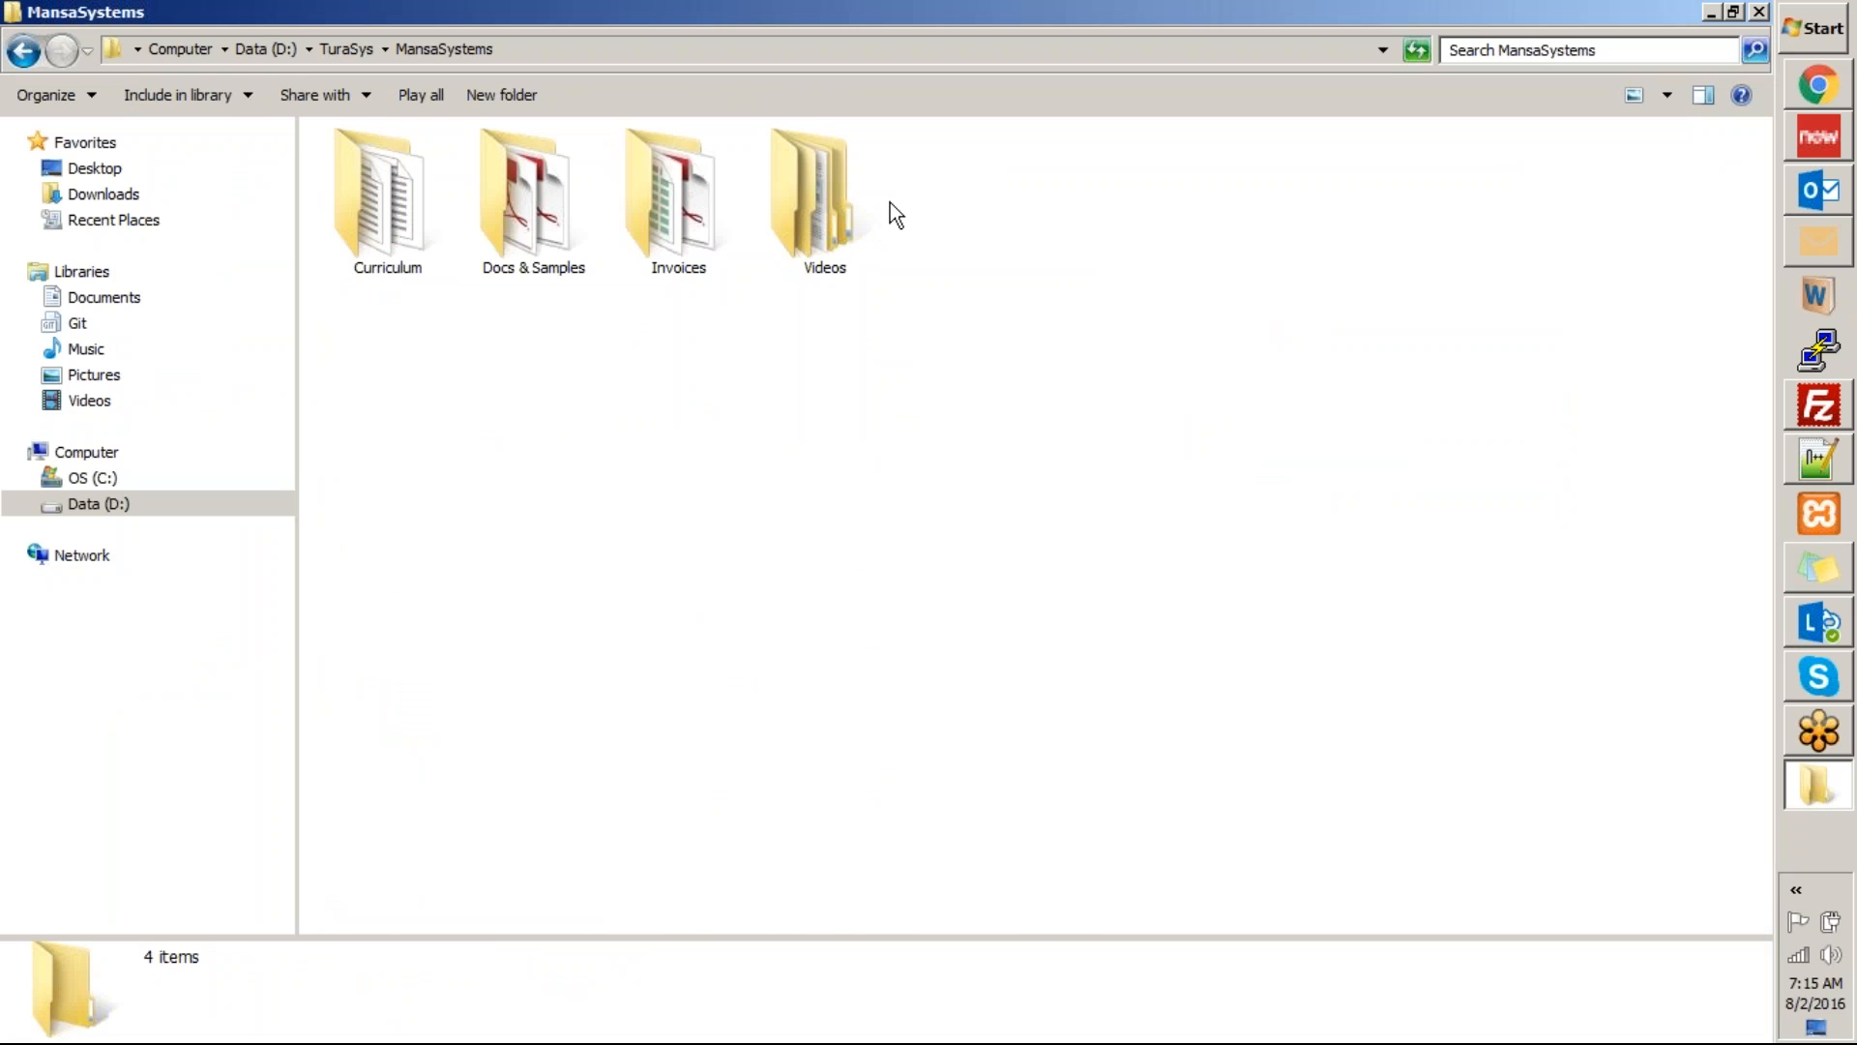
double_click(566, 215)
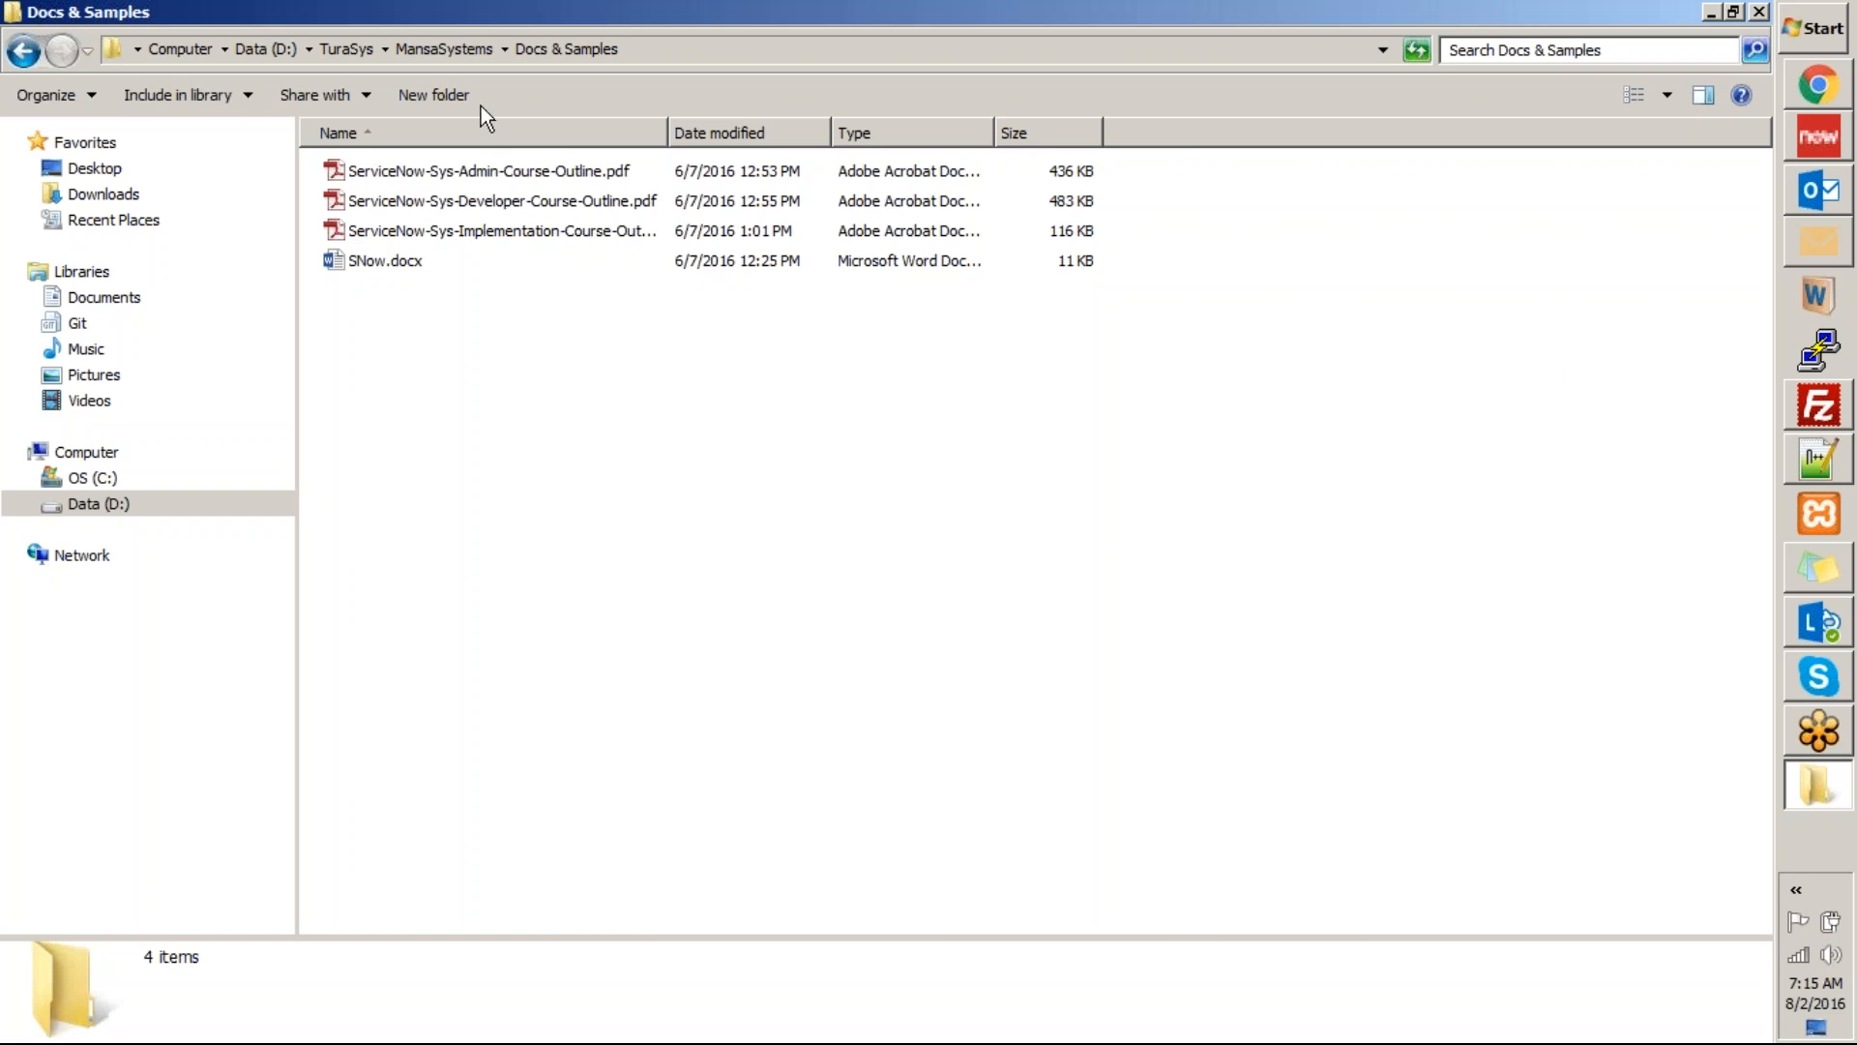
double_click(387, 261)
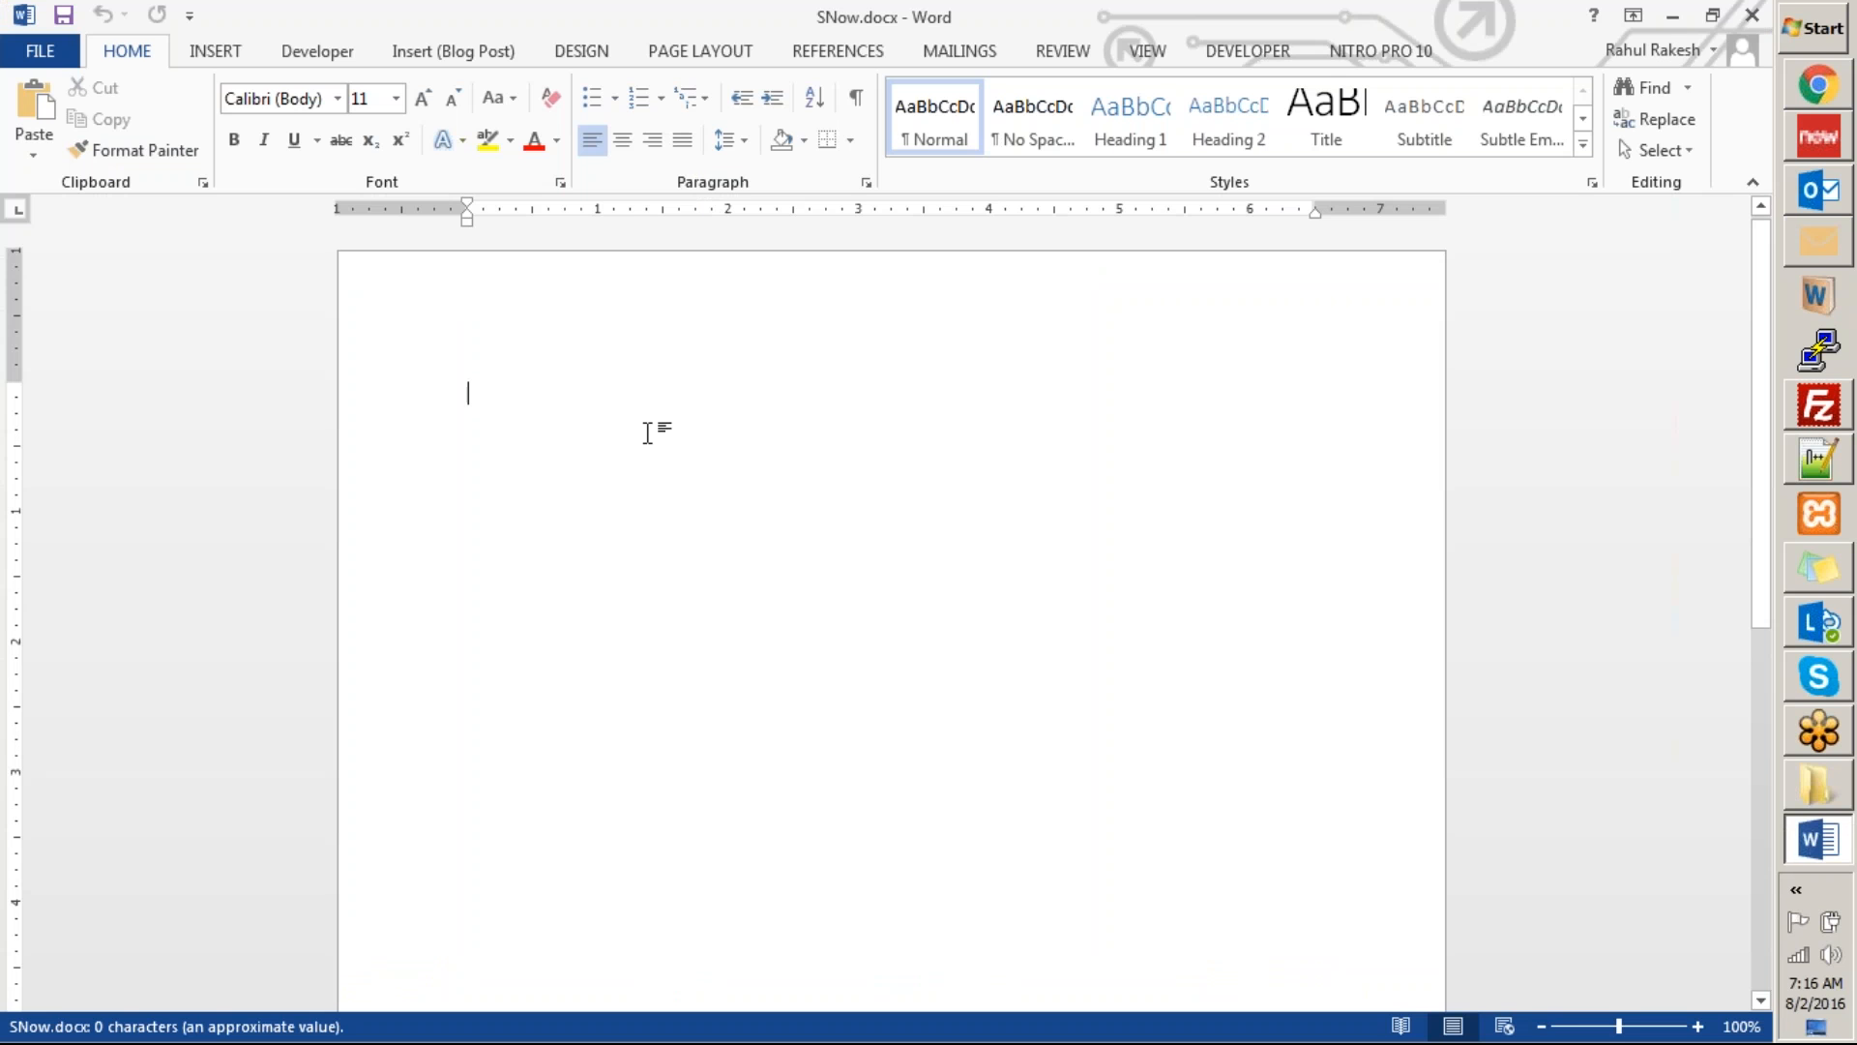
scroll(648, 432, down, 6)
scroll(656, 445, up, 4)
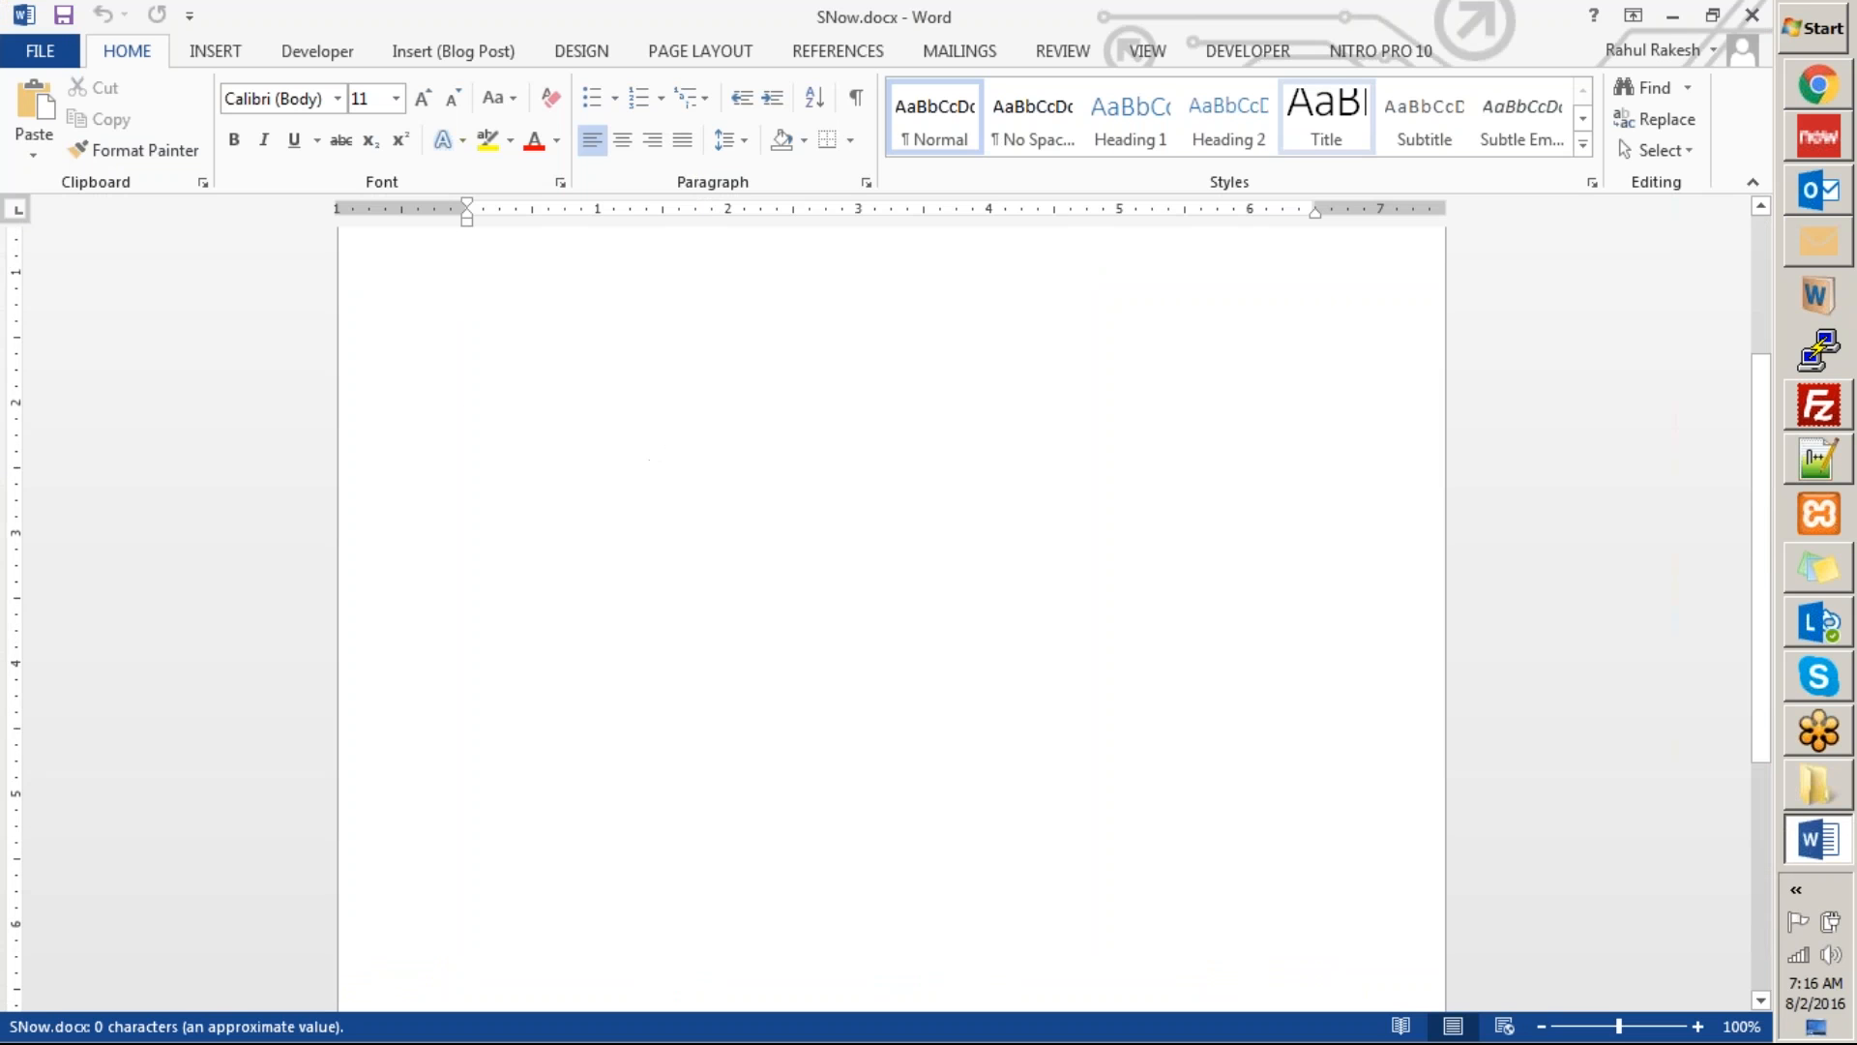
click(1752, 16)
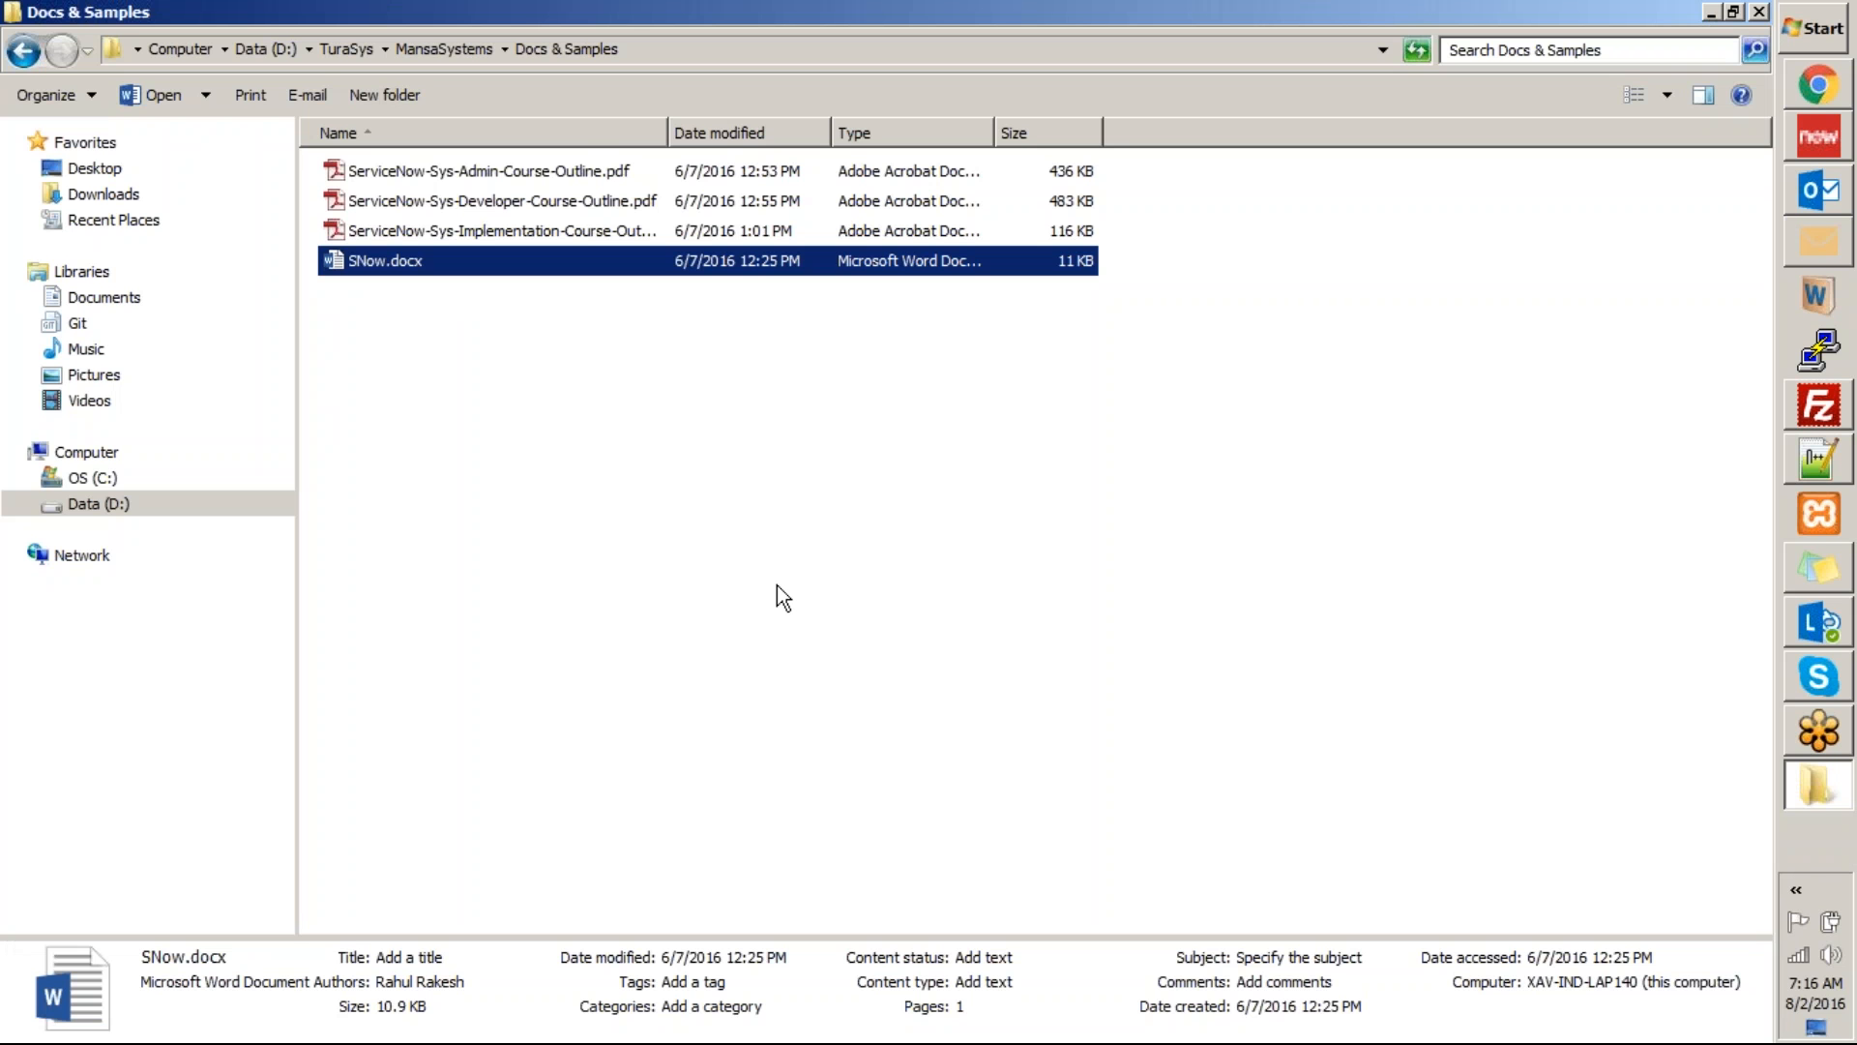
key(BackSpace)
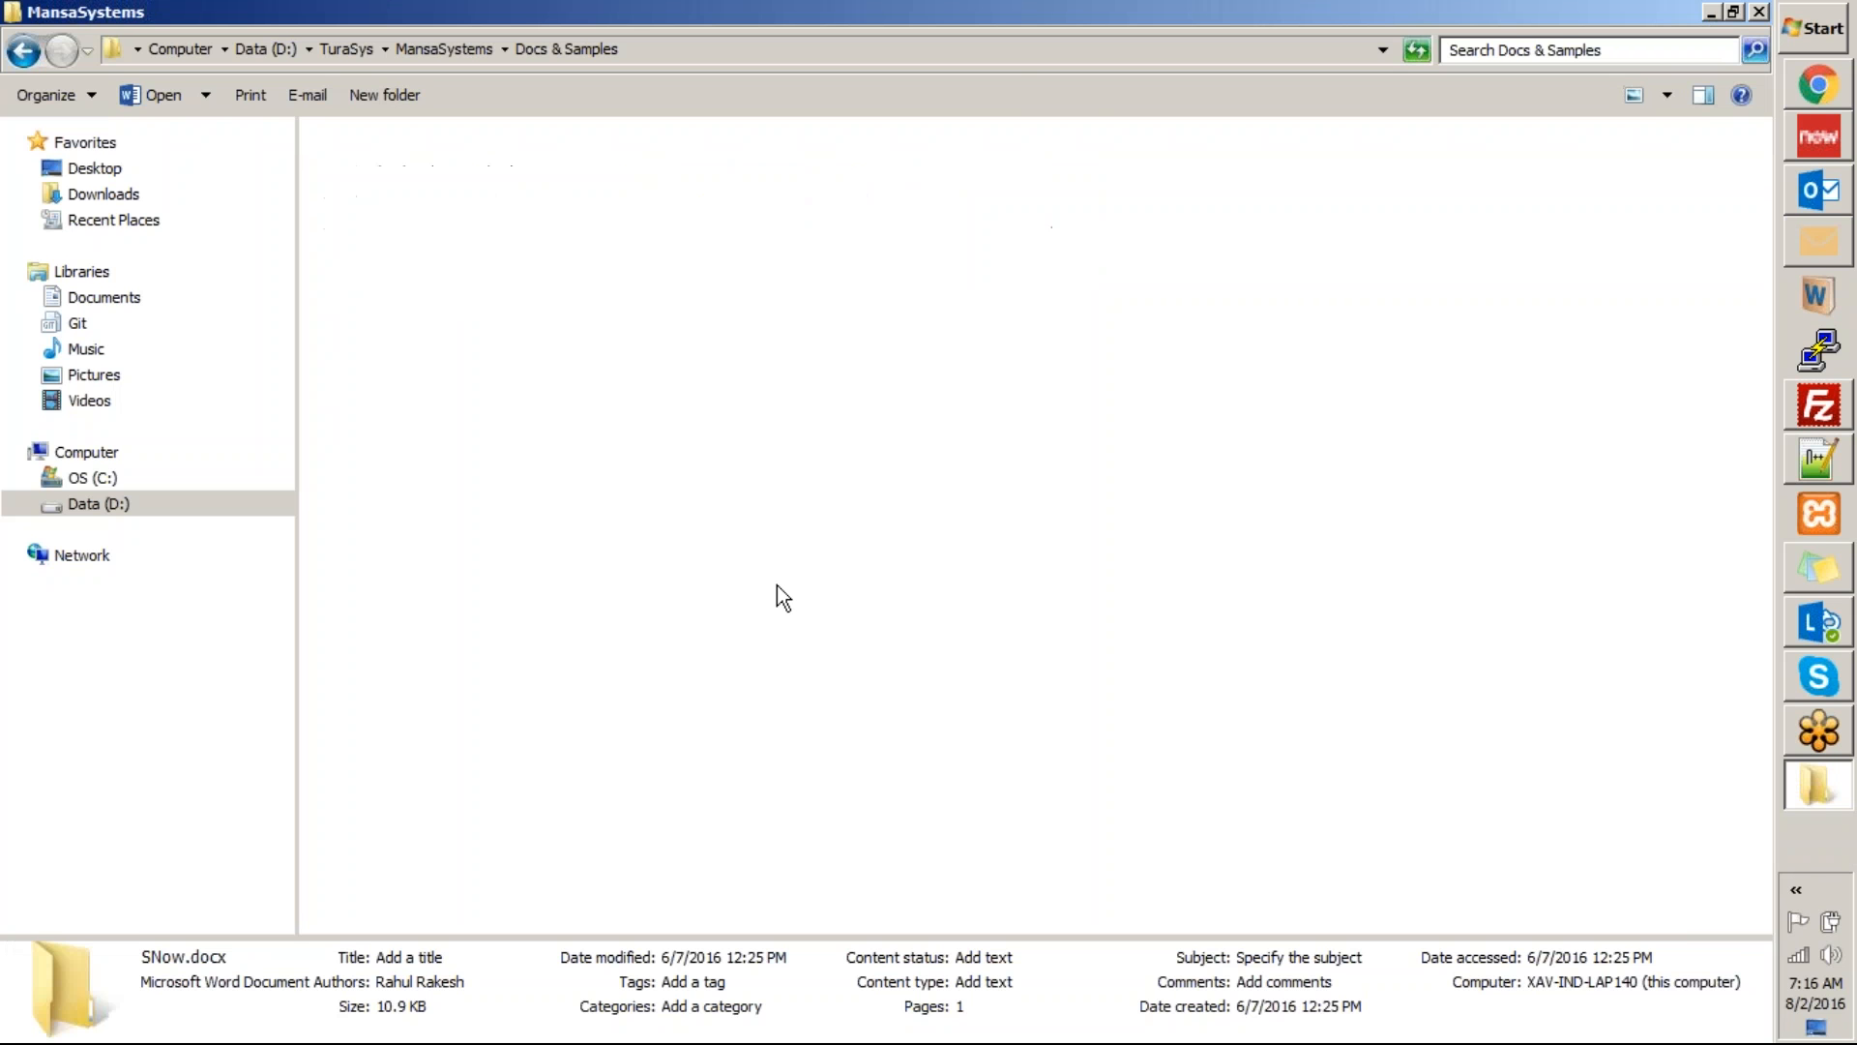
key(BackSpace)
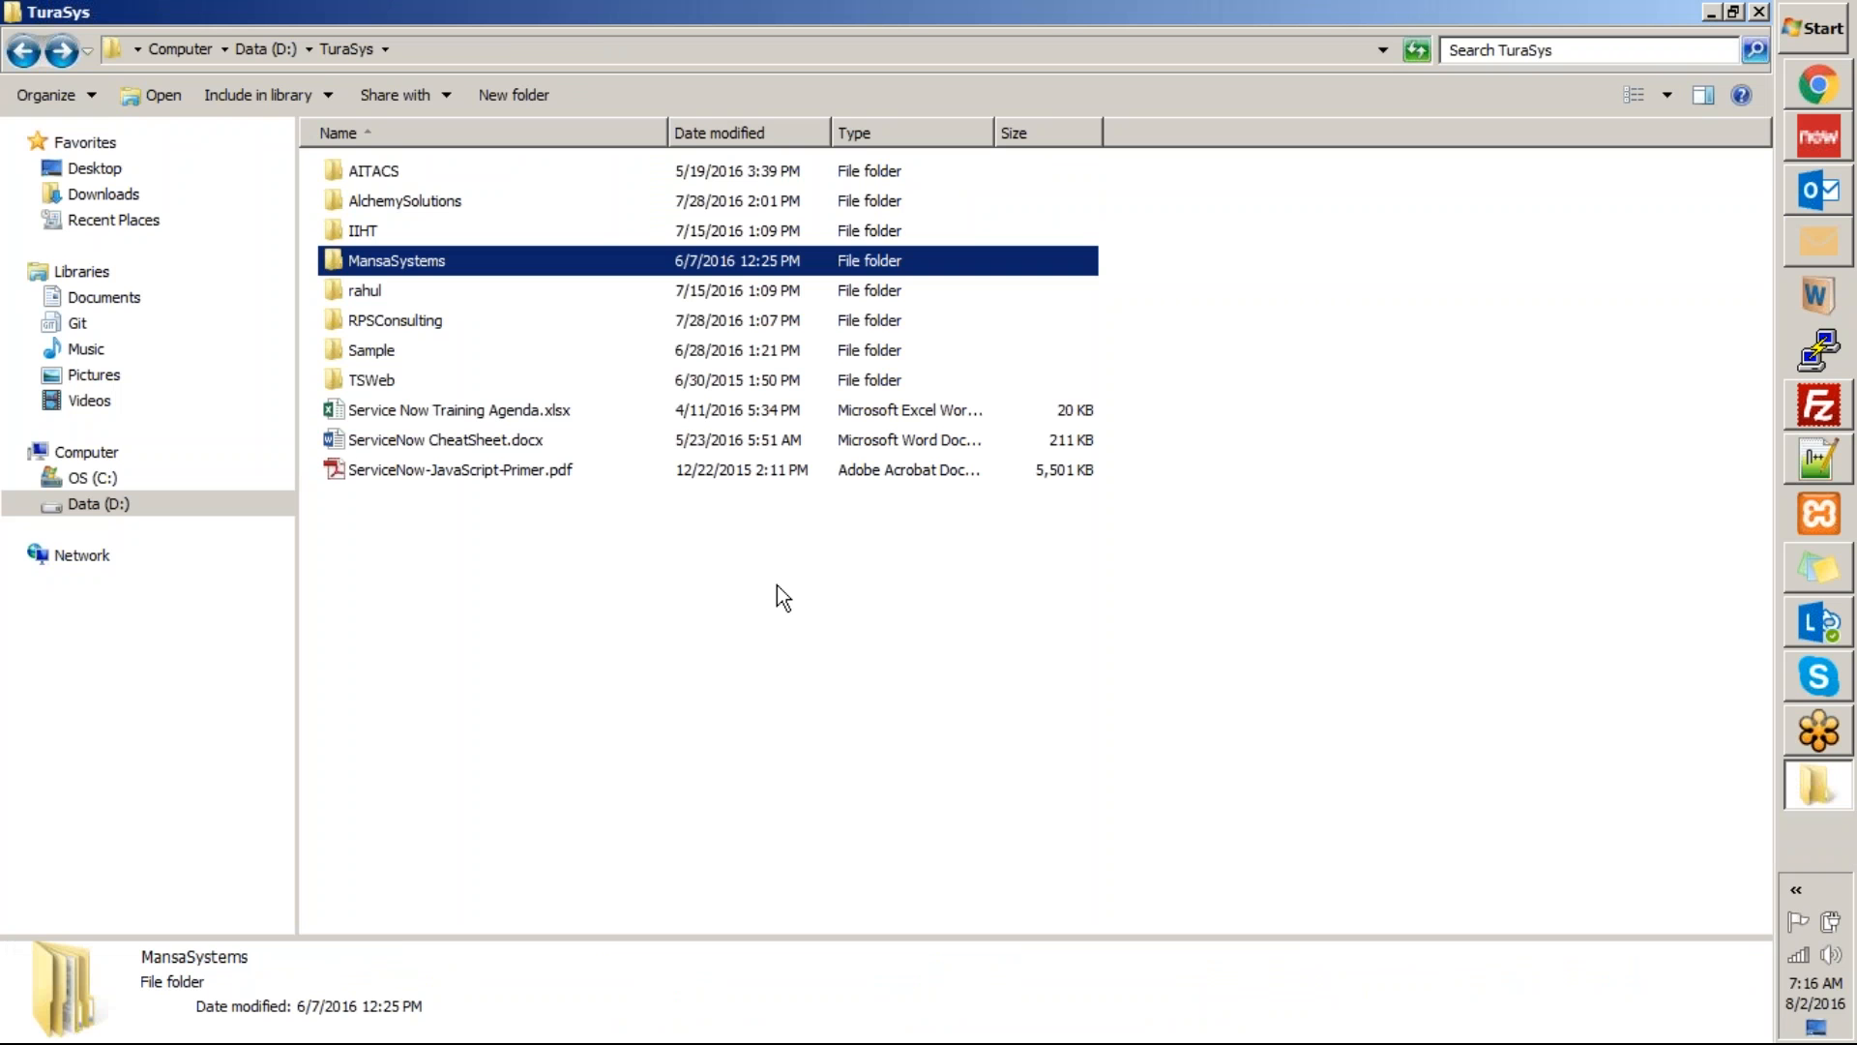
Browse to IIHT > New folder > Training and open ServiceNow Exercises.docx in Word.
key(Up)
key(Return)
key(Return)
key(Down)
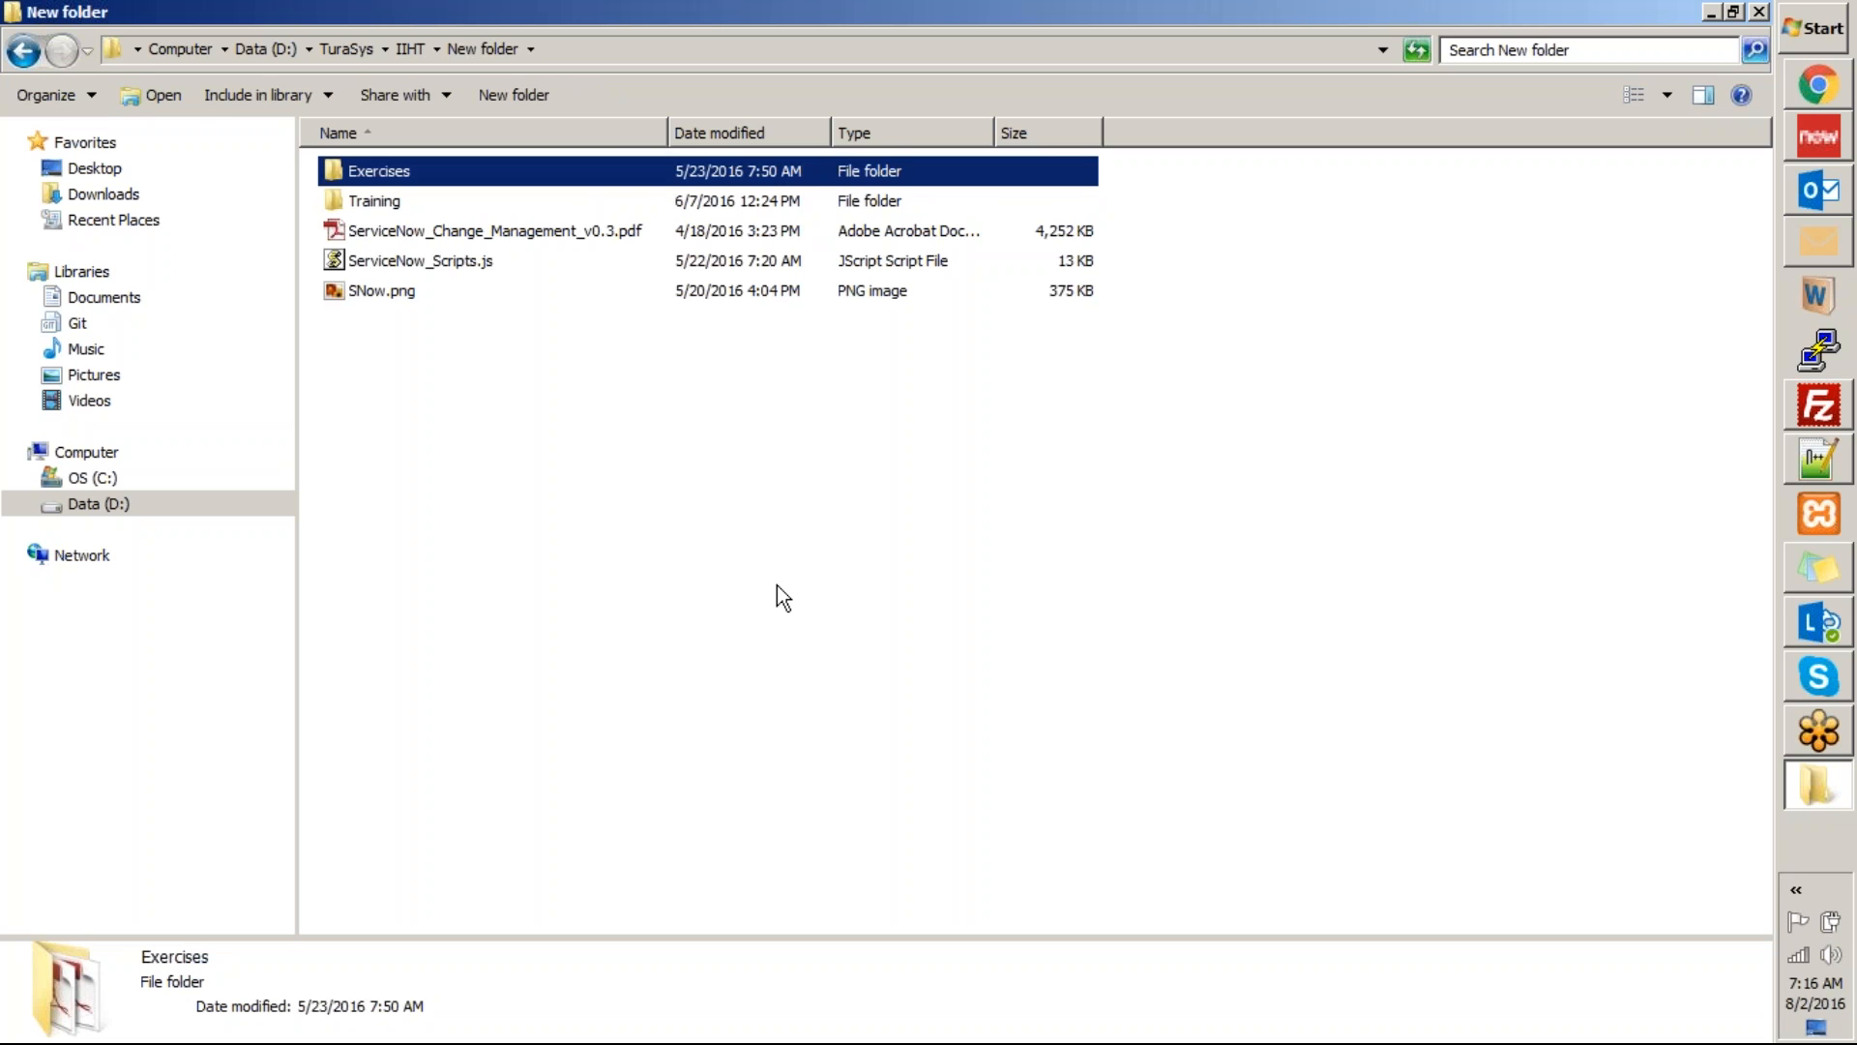
key(Return)
key(BackSpace)
key(Down)
key(Return)
key(Down)
key(Down)
key(Return)
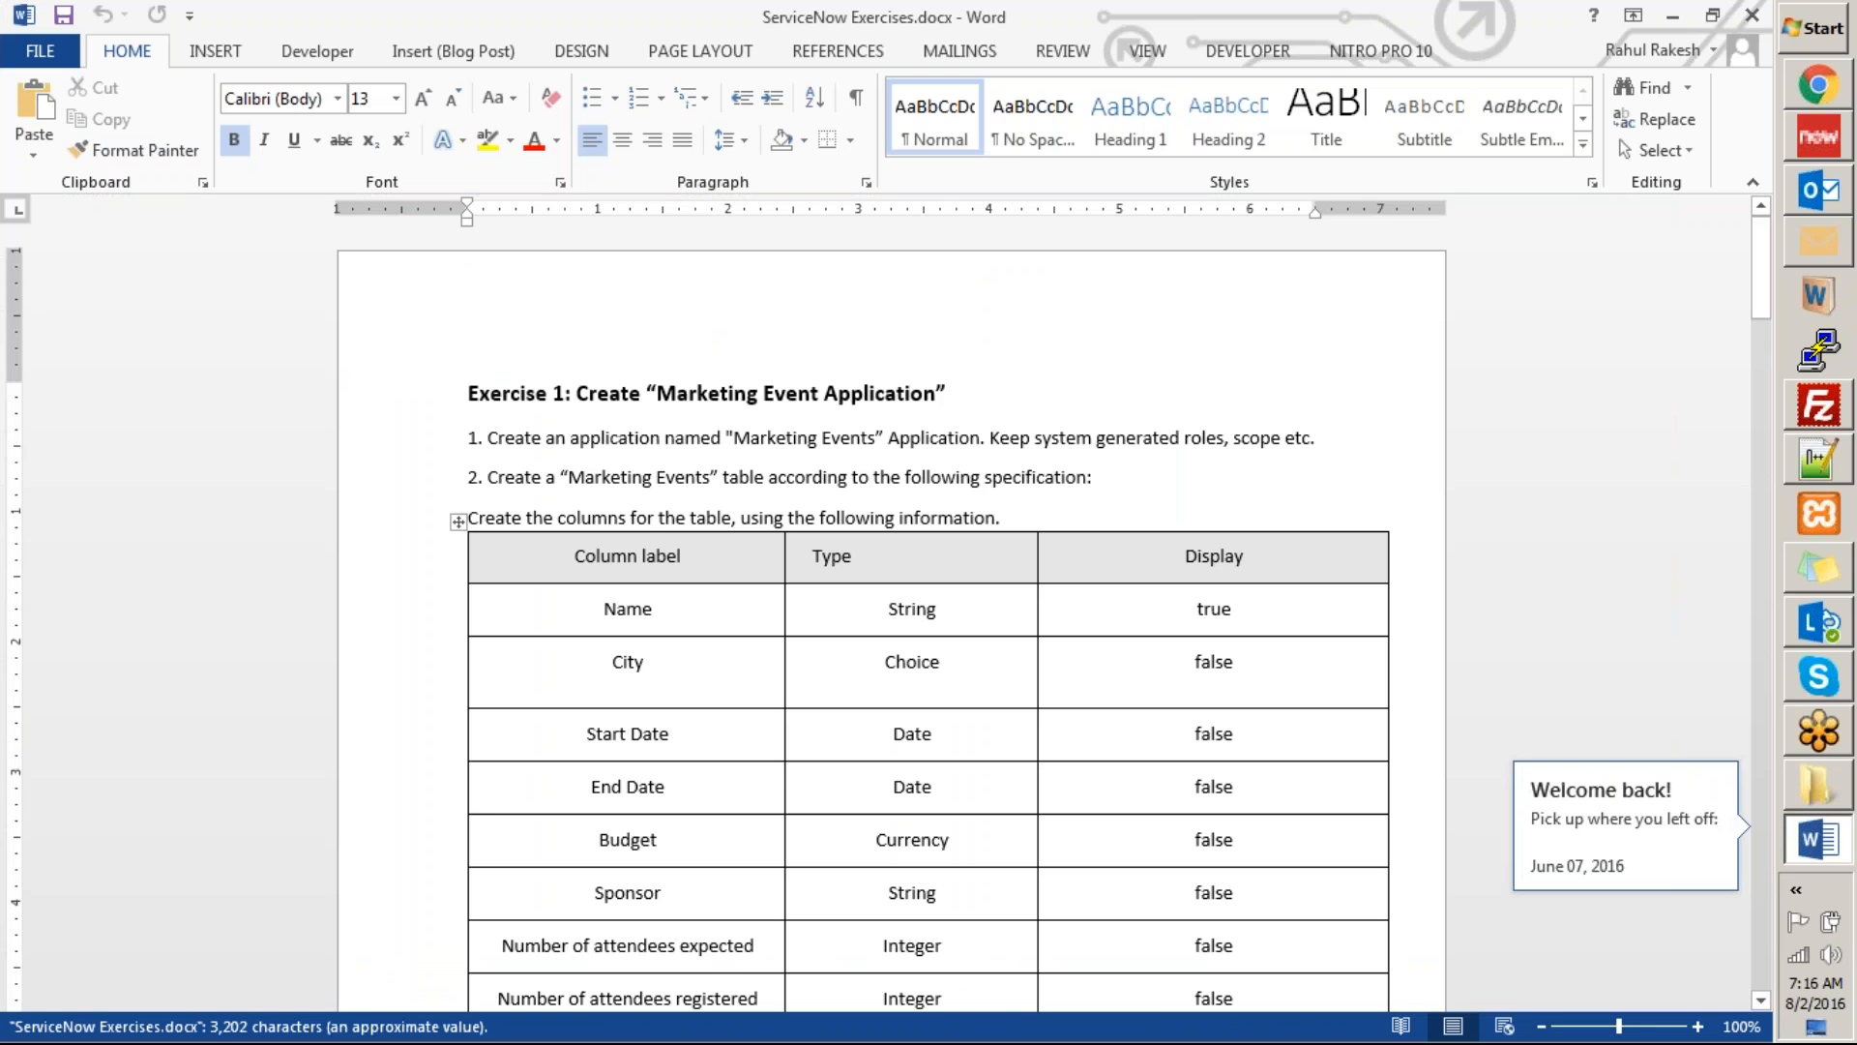
Close ServiceNow Exercises.docx and copy the Training folder's path.
click(1753, 16)
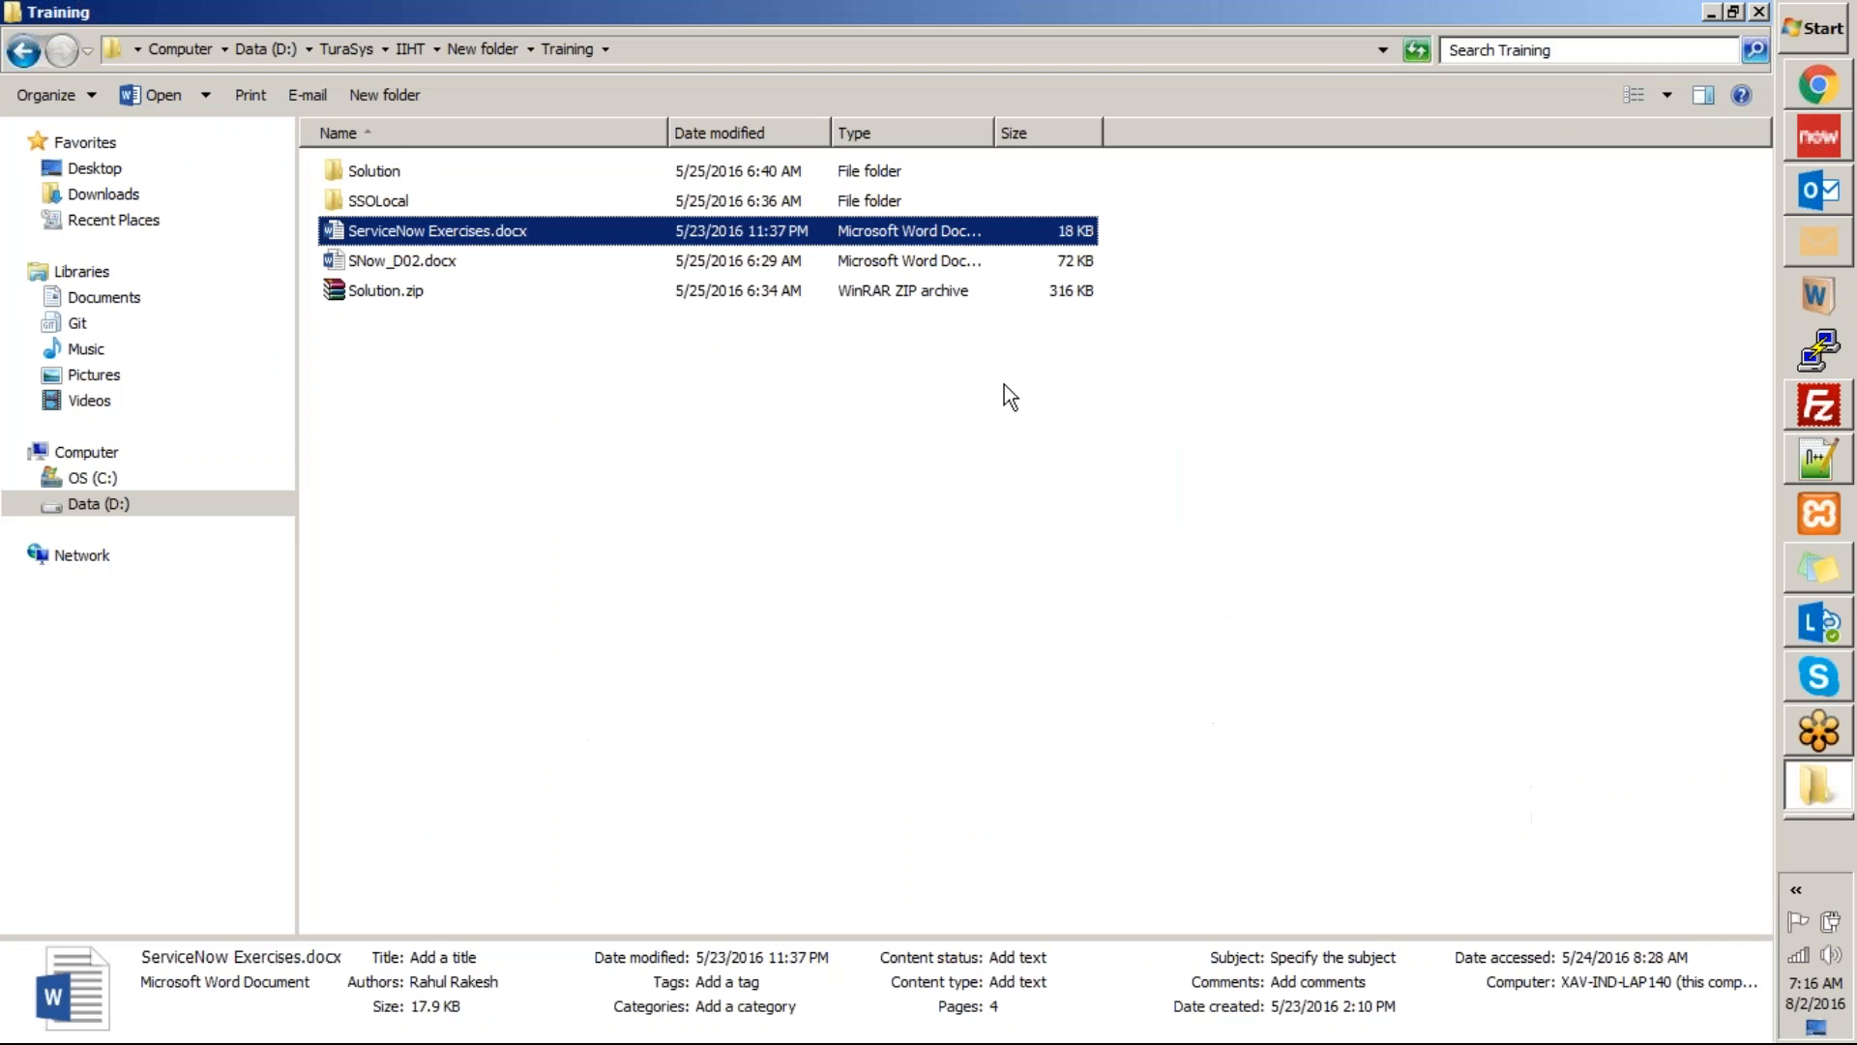
click(938, 534)
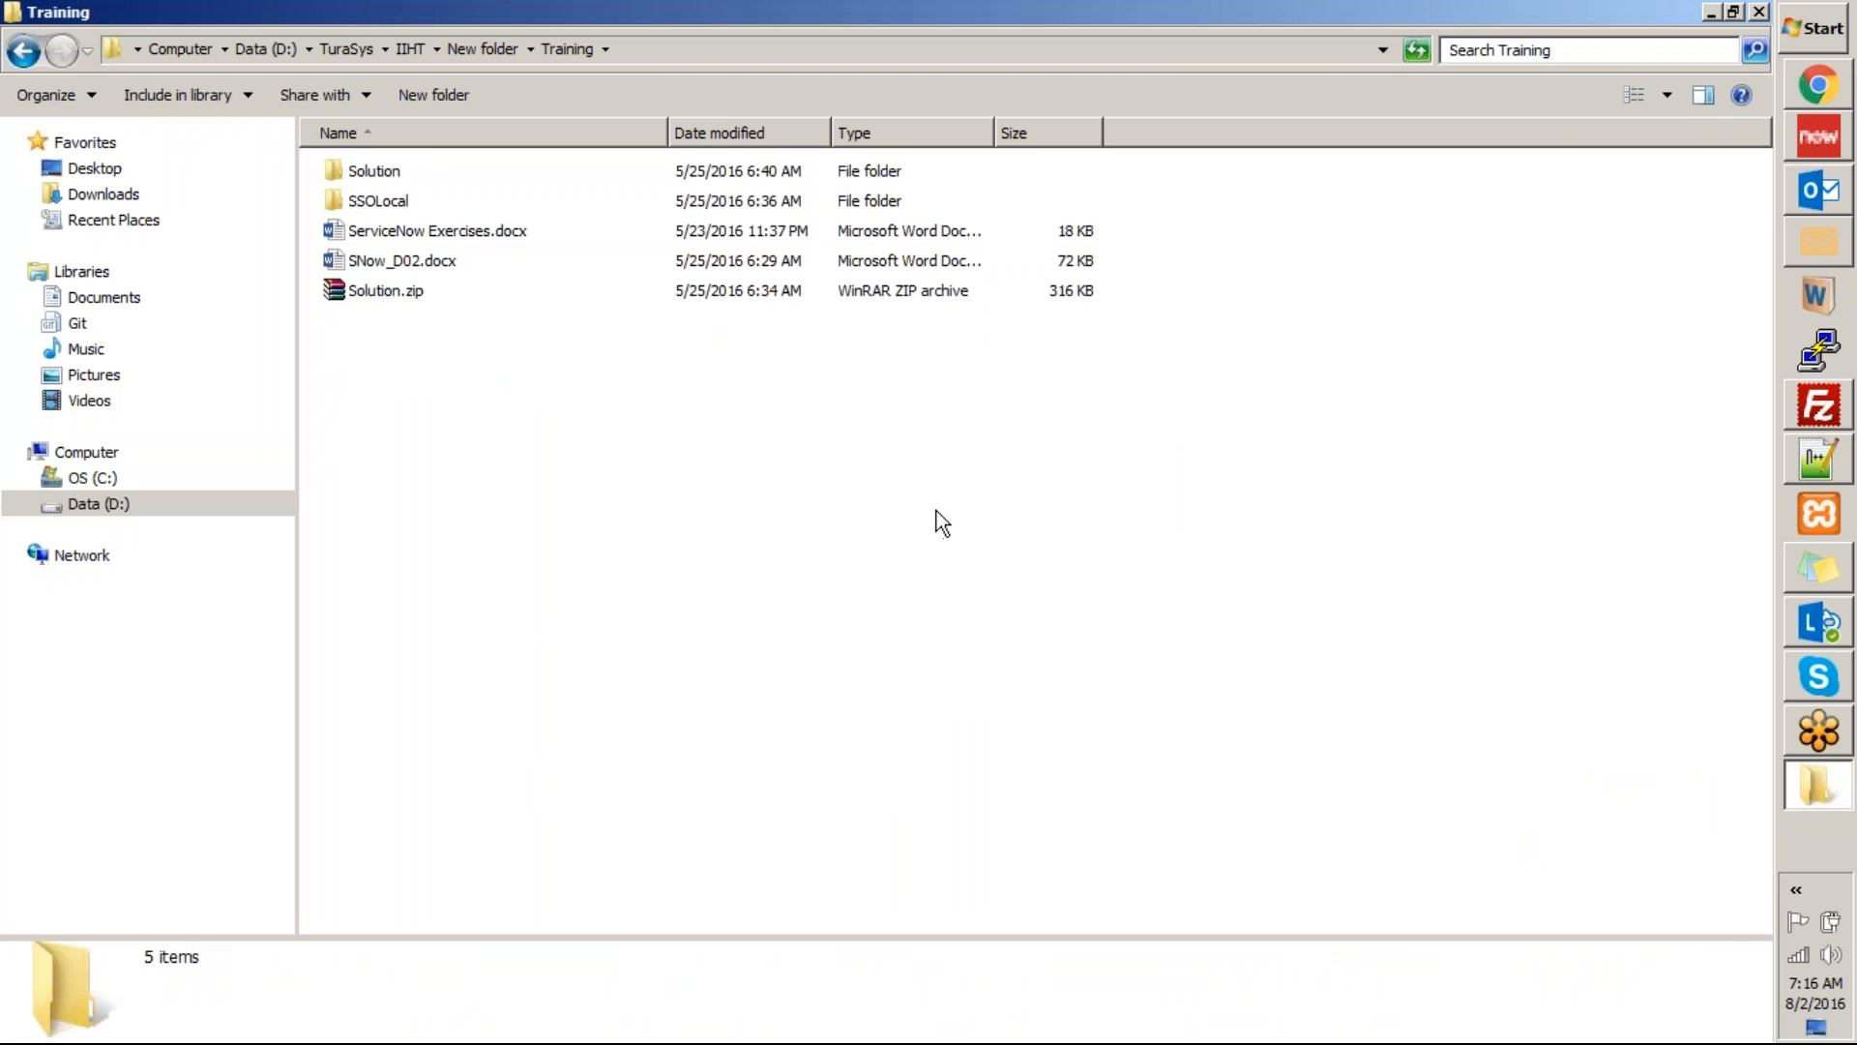
key(alt+d)
key(ctrl+c)
key(BackSpace)
Switch to Chrome and open Gmail in the first browser tab.
click(1829, 96)
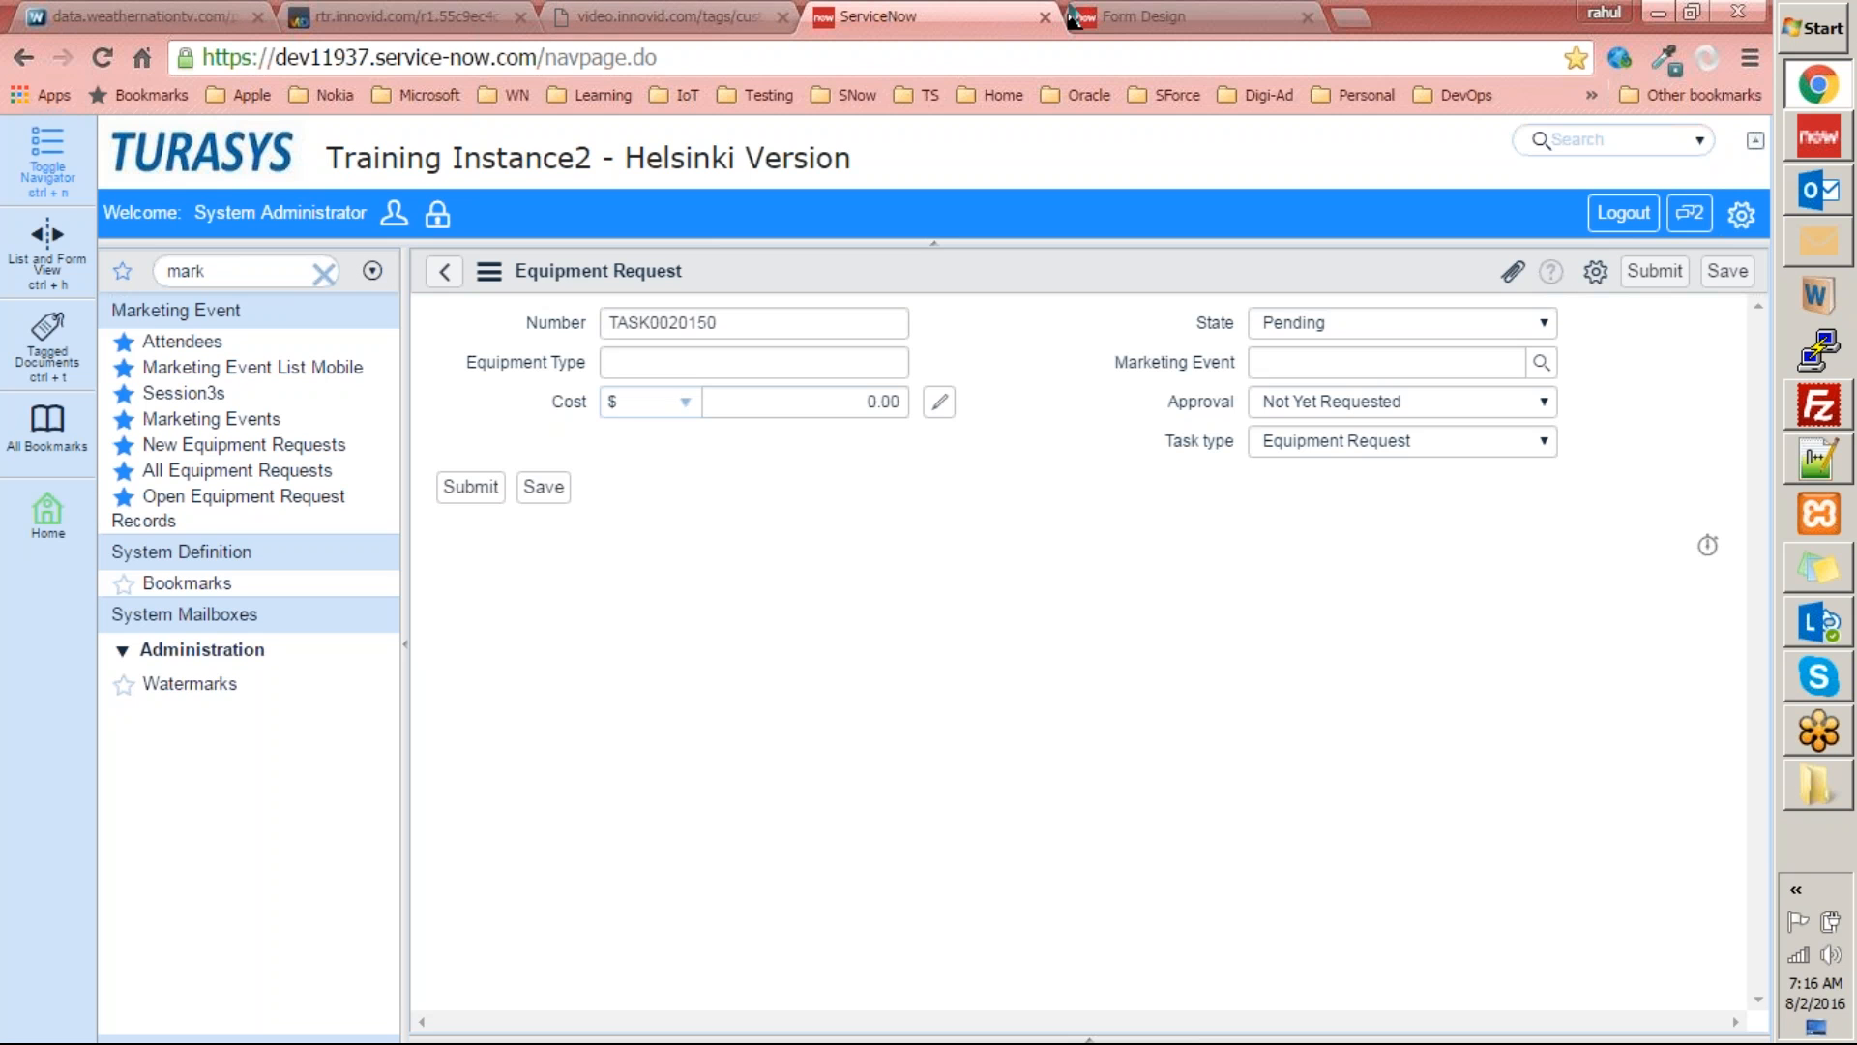
key(ctrl+Tab)
key(ctrl+Tab)
key(ctrl+Tab)
click(98, 27)
text(gmail)
key(Return)
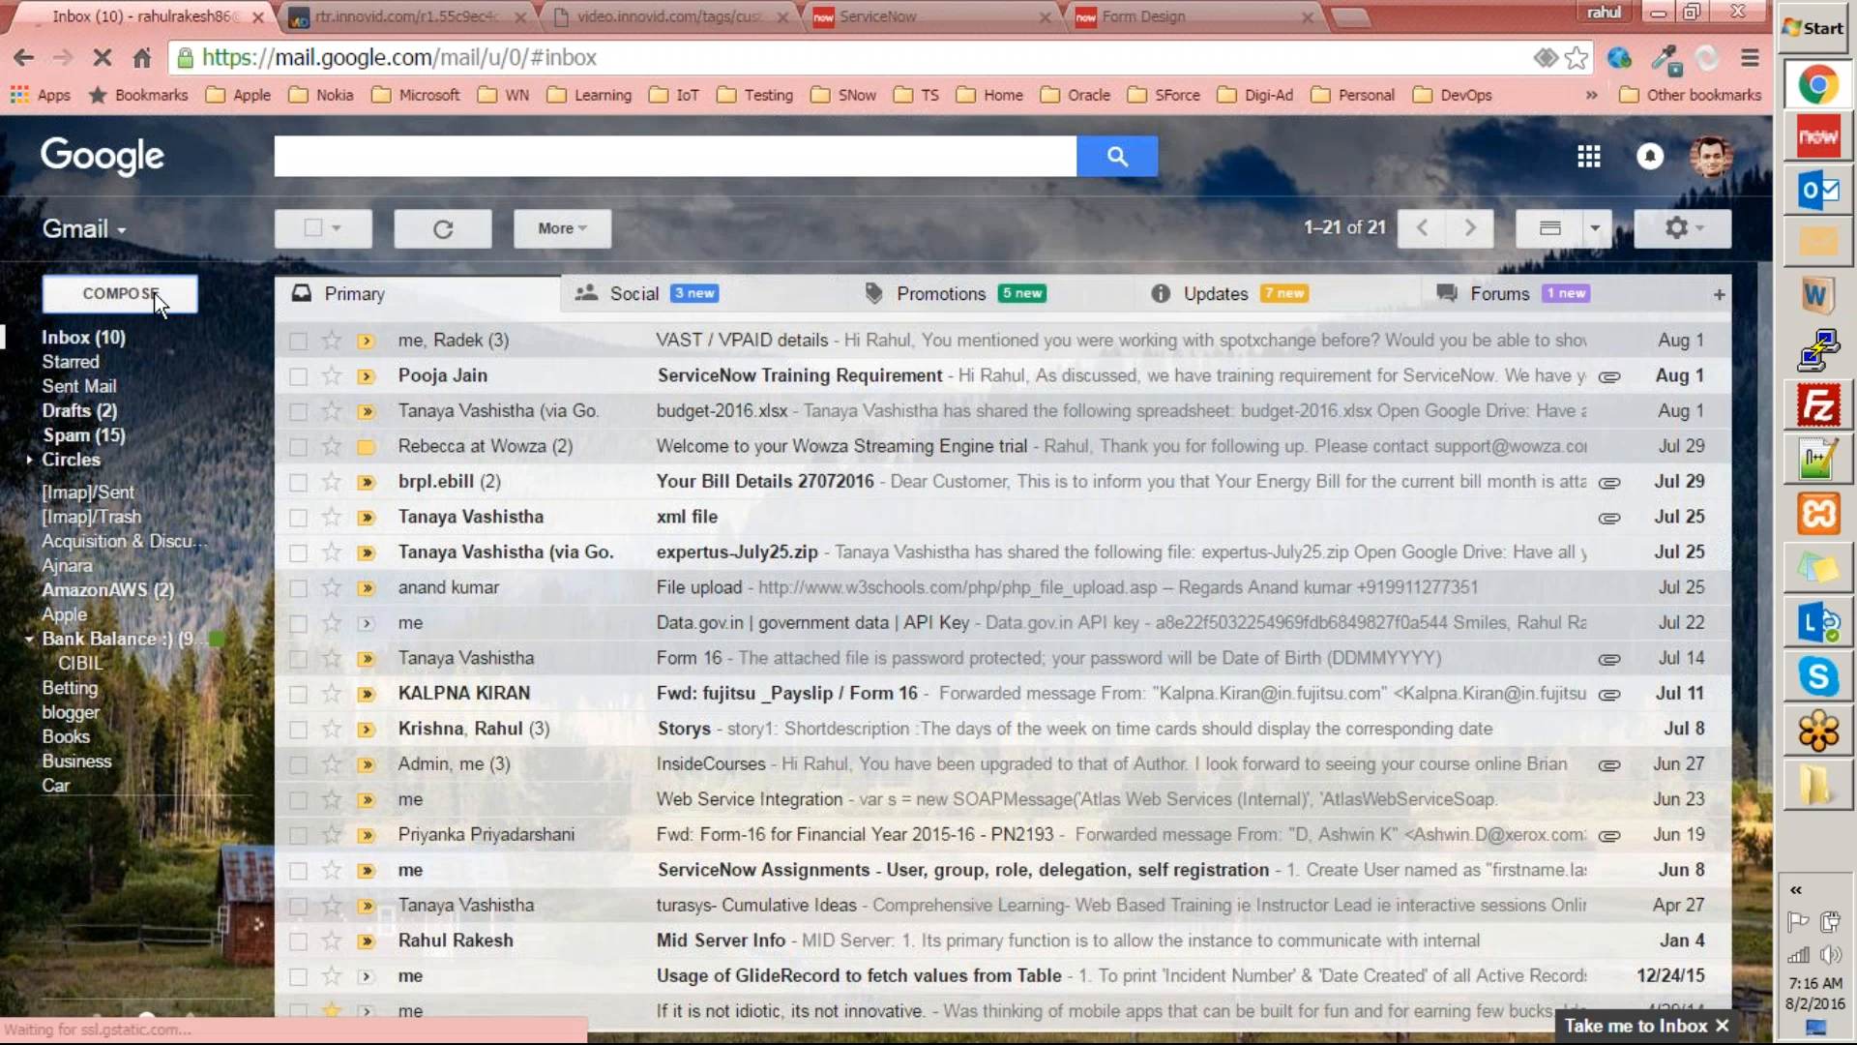
Compose a new email, choose the contact starting with "h" as recipient and set the subject to "Exercise".
click(158, 302)
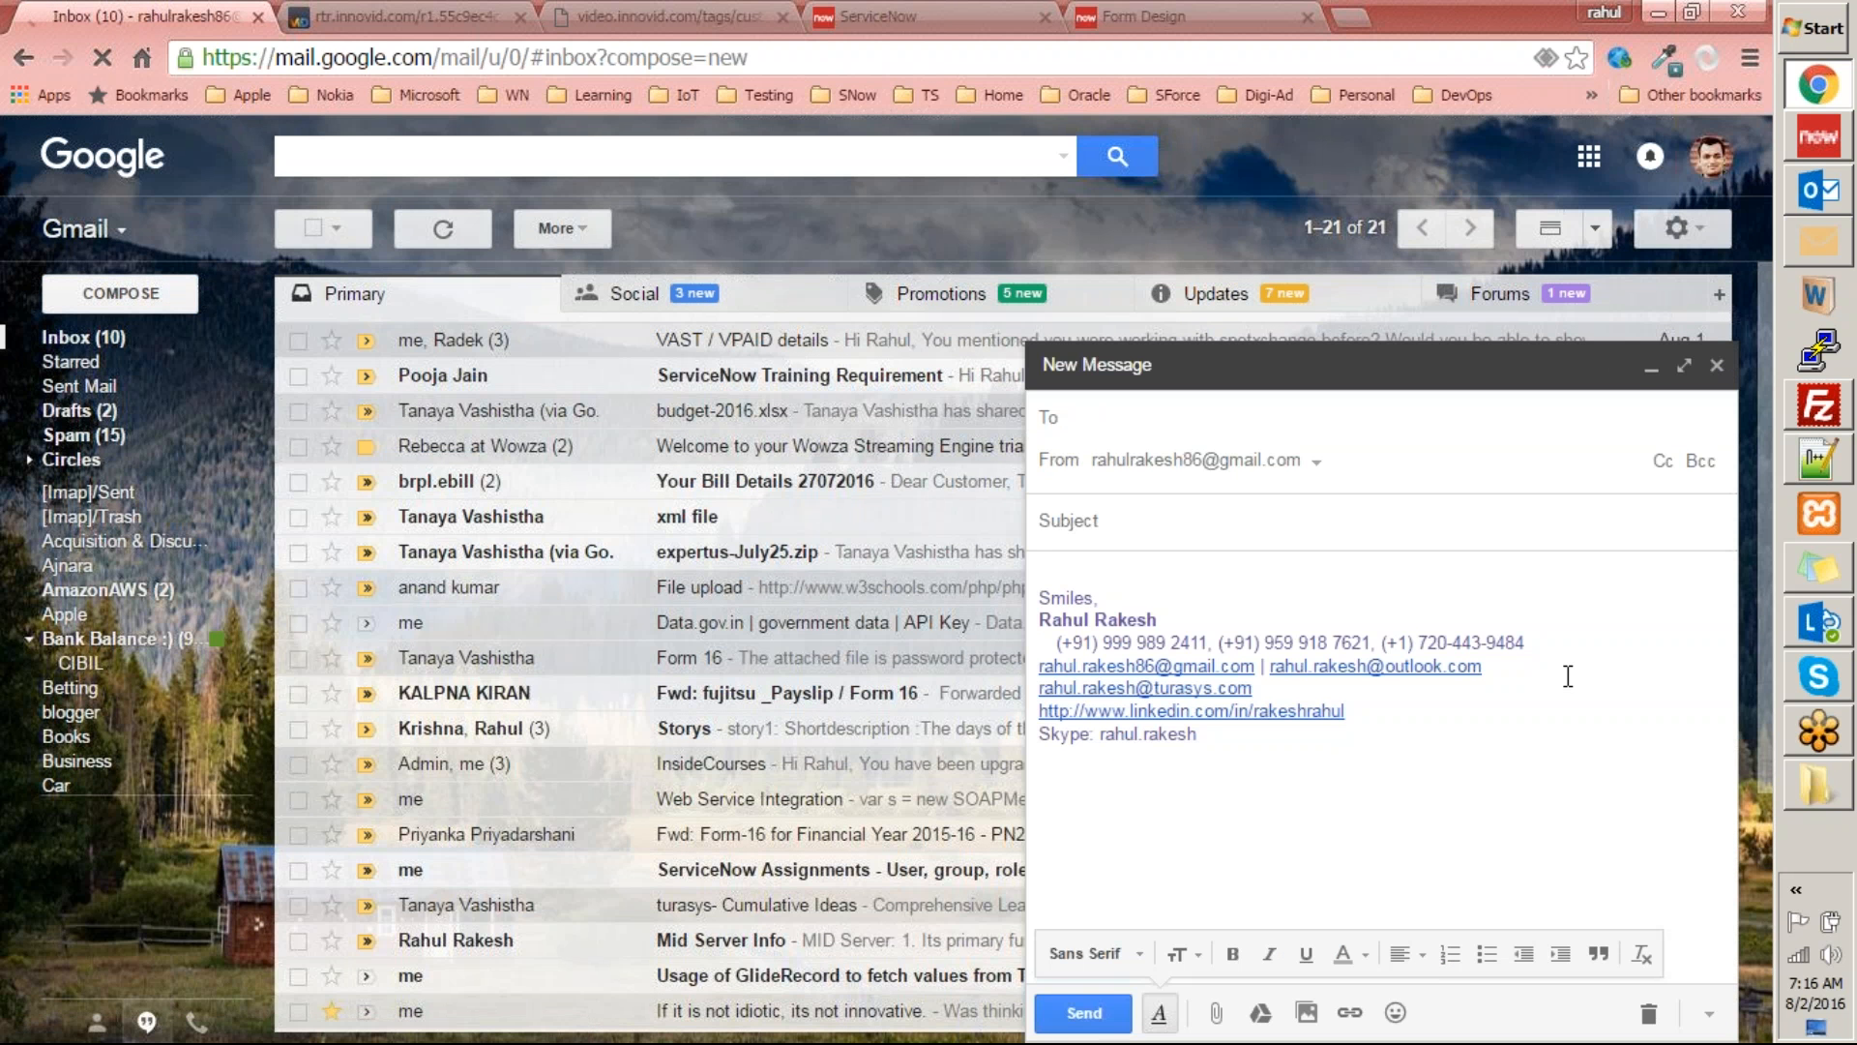
text(h)
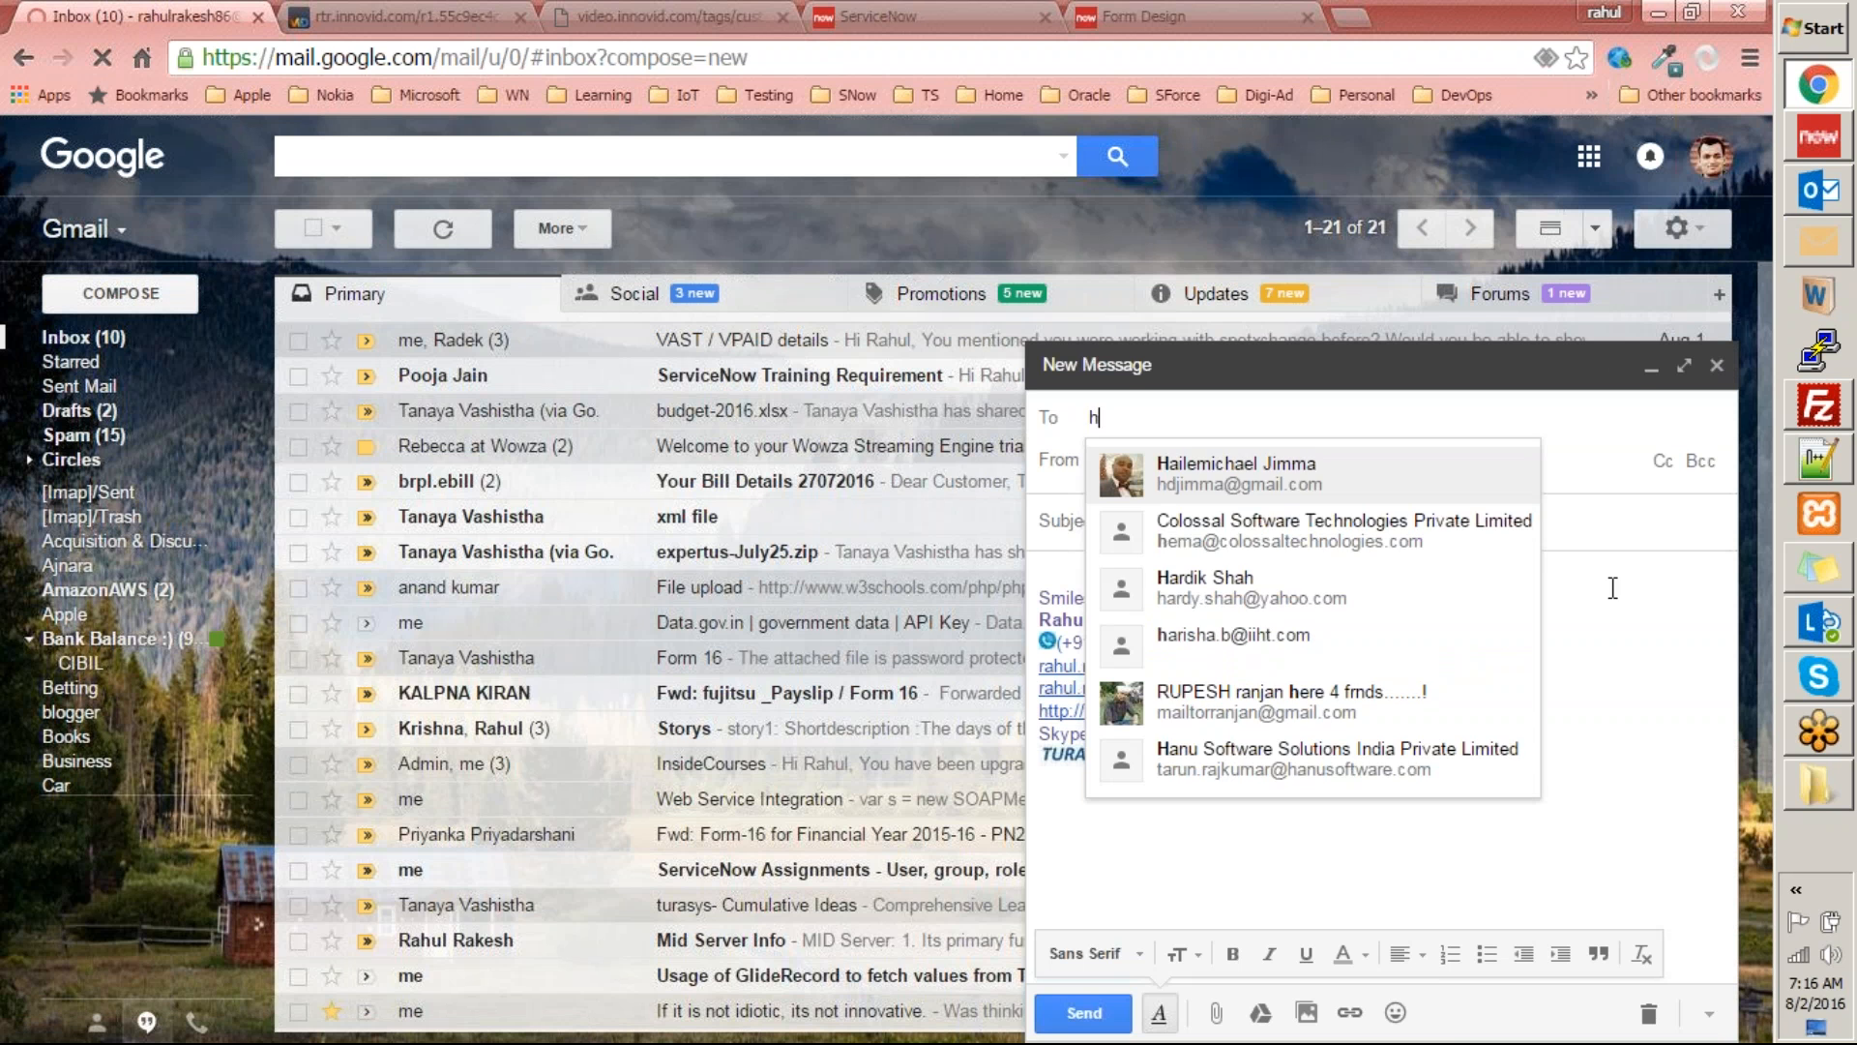
click(1282, 476)
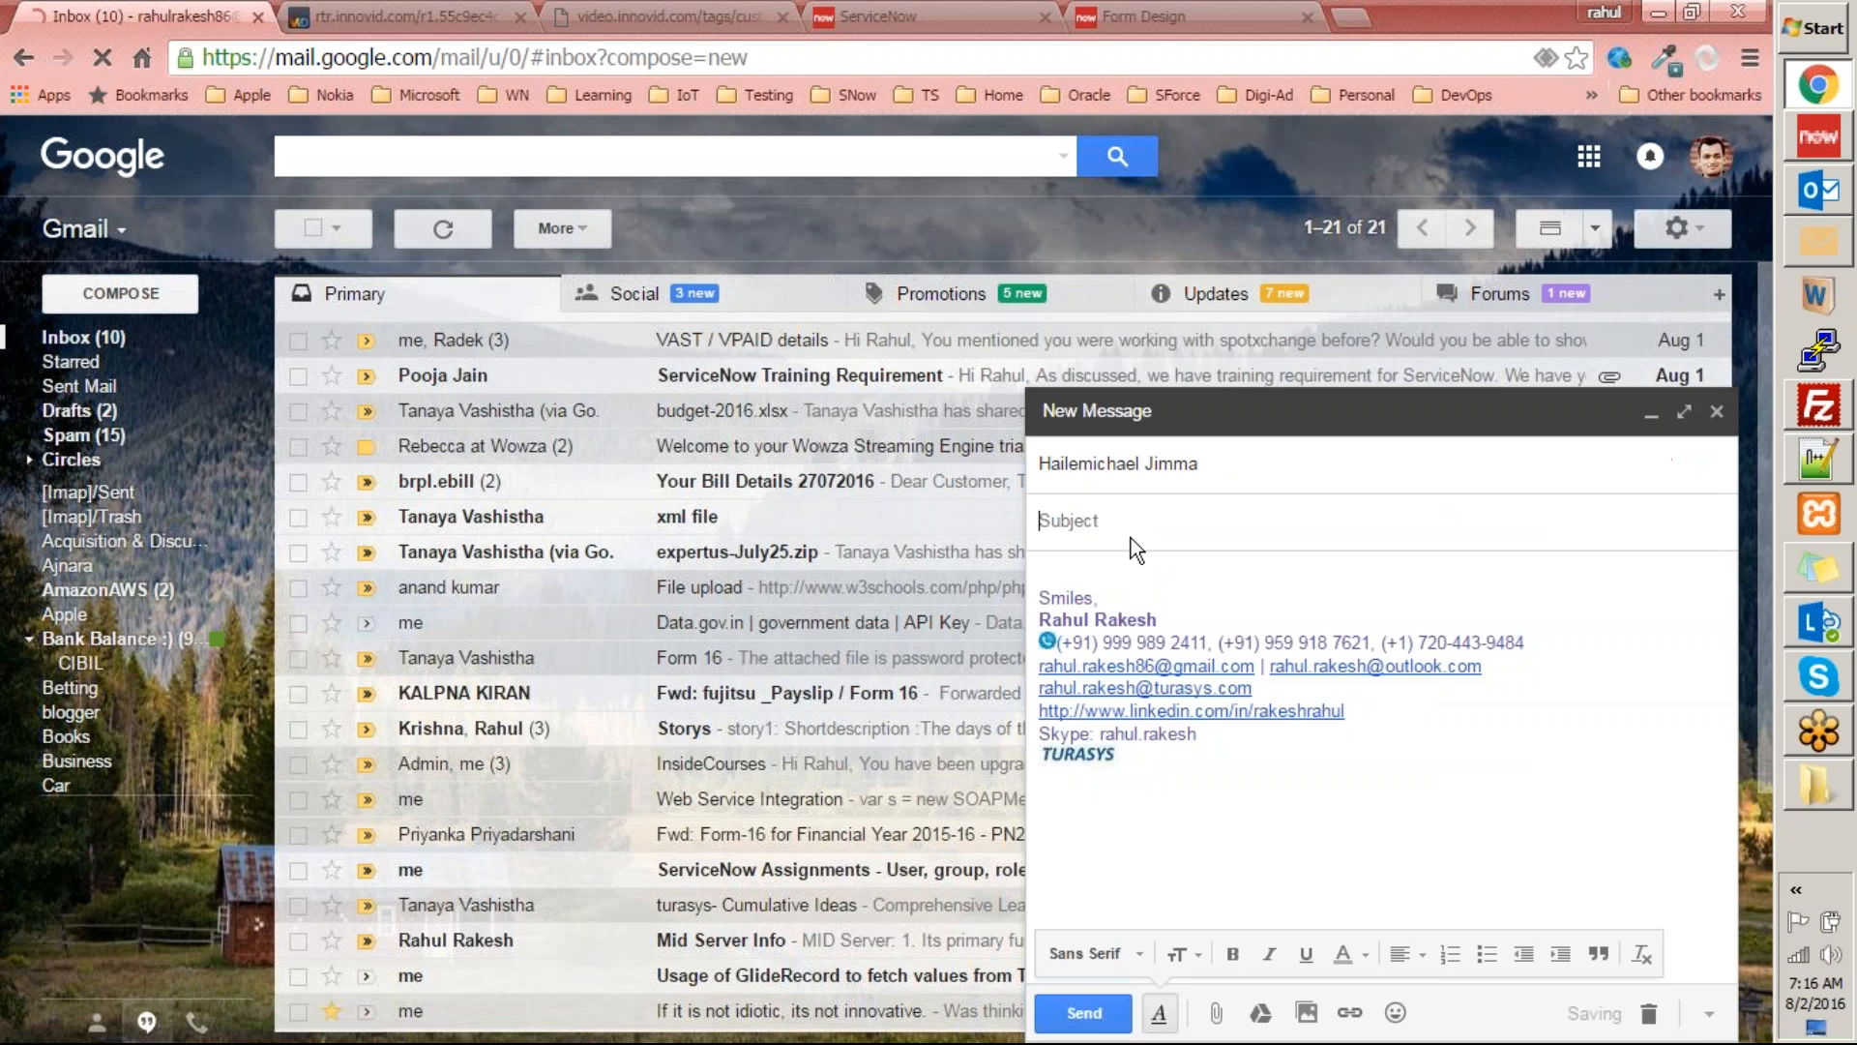
text(Exercise)
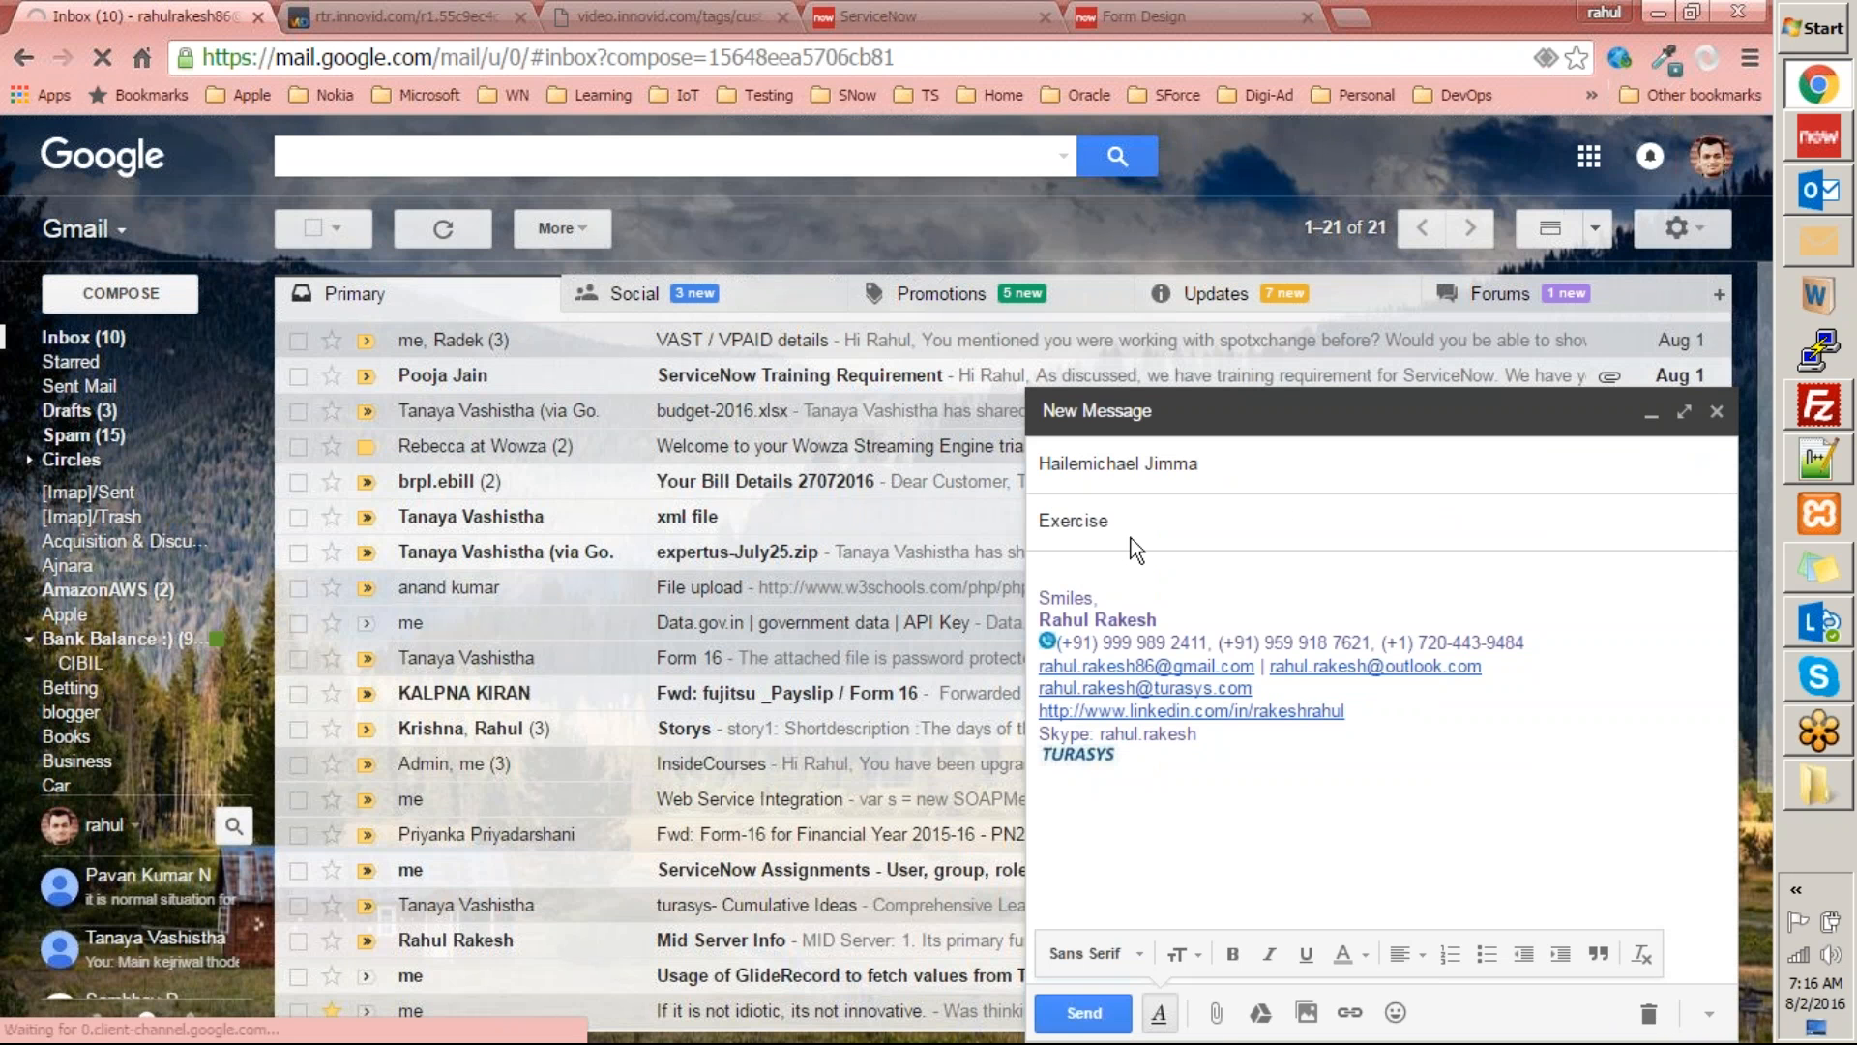
Attach ServiceNow Exercises.docx from the Training folder at the copied path and send the email.
click(1215, 1013)
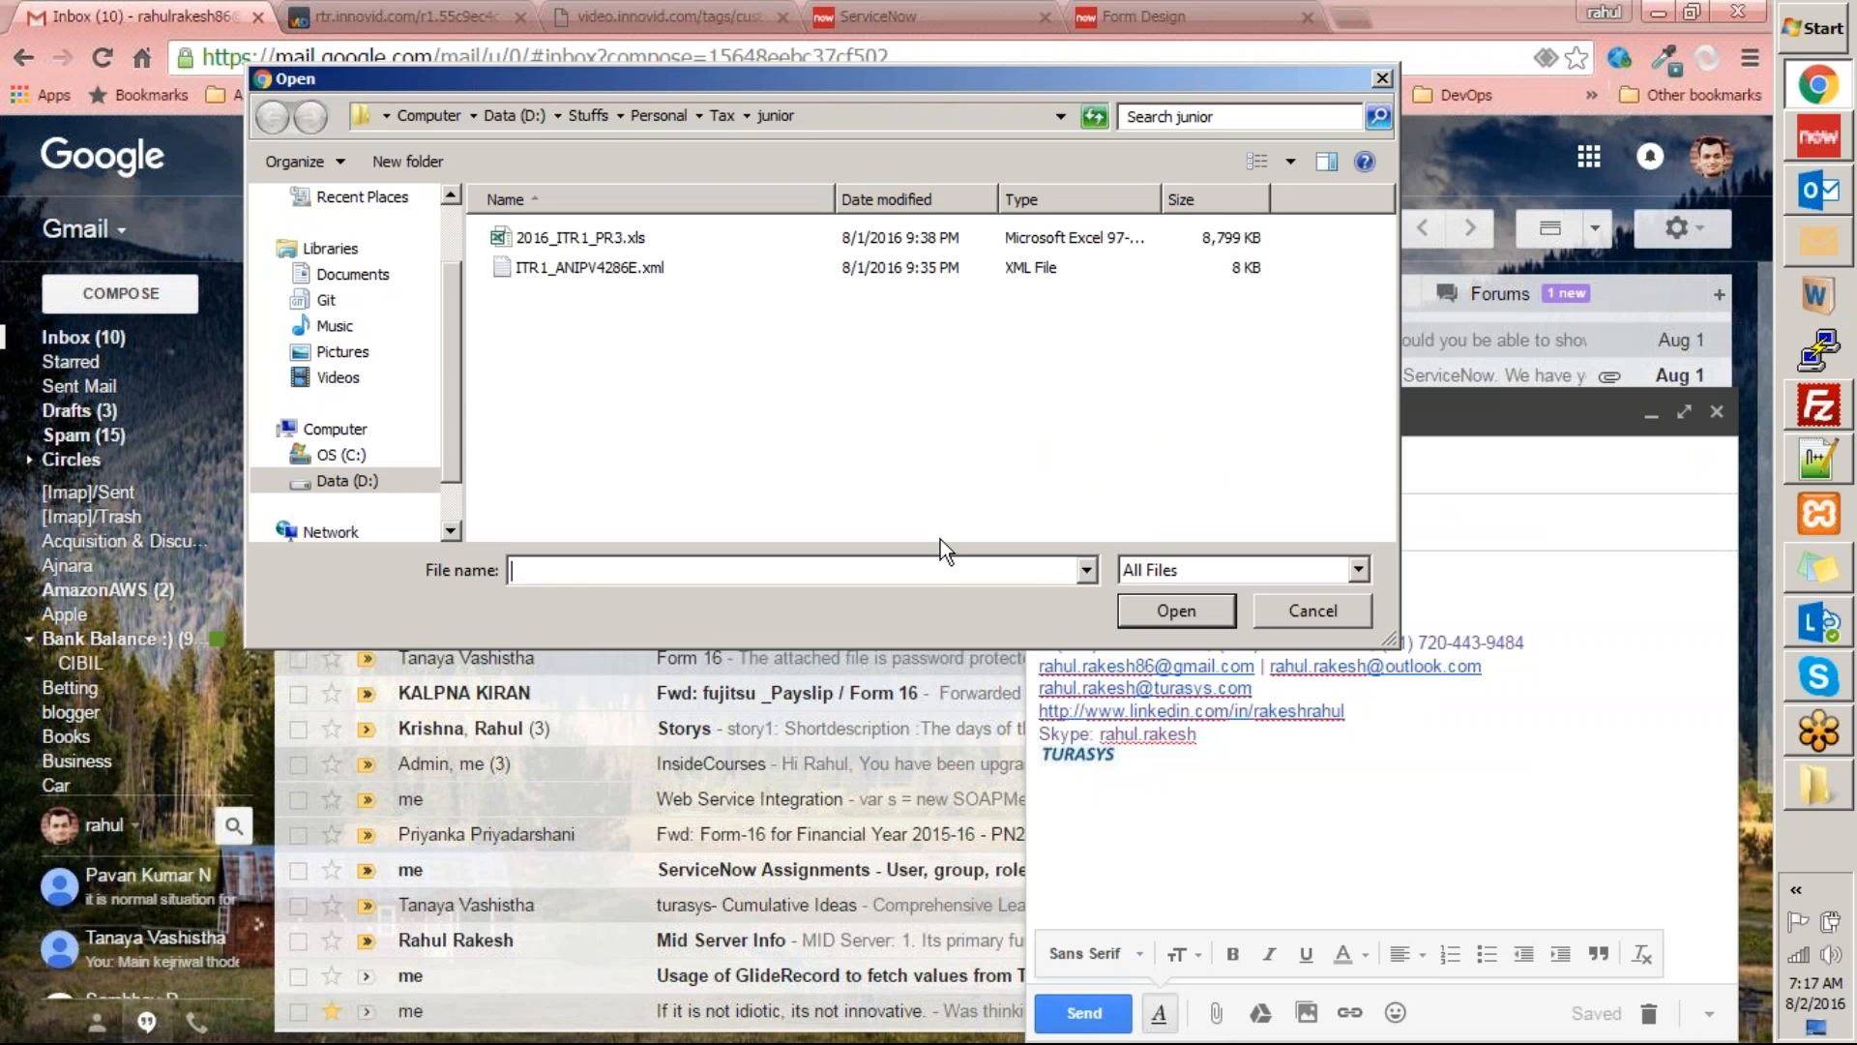
key(ctrl+v)
key(Return)
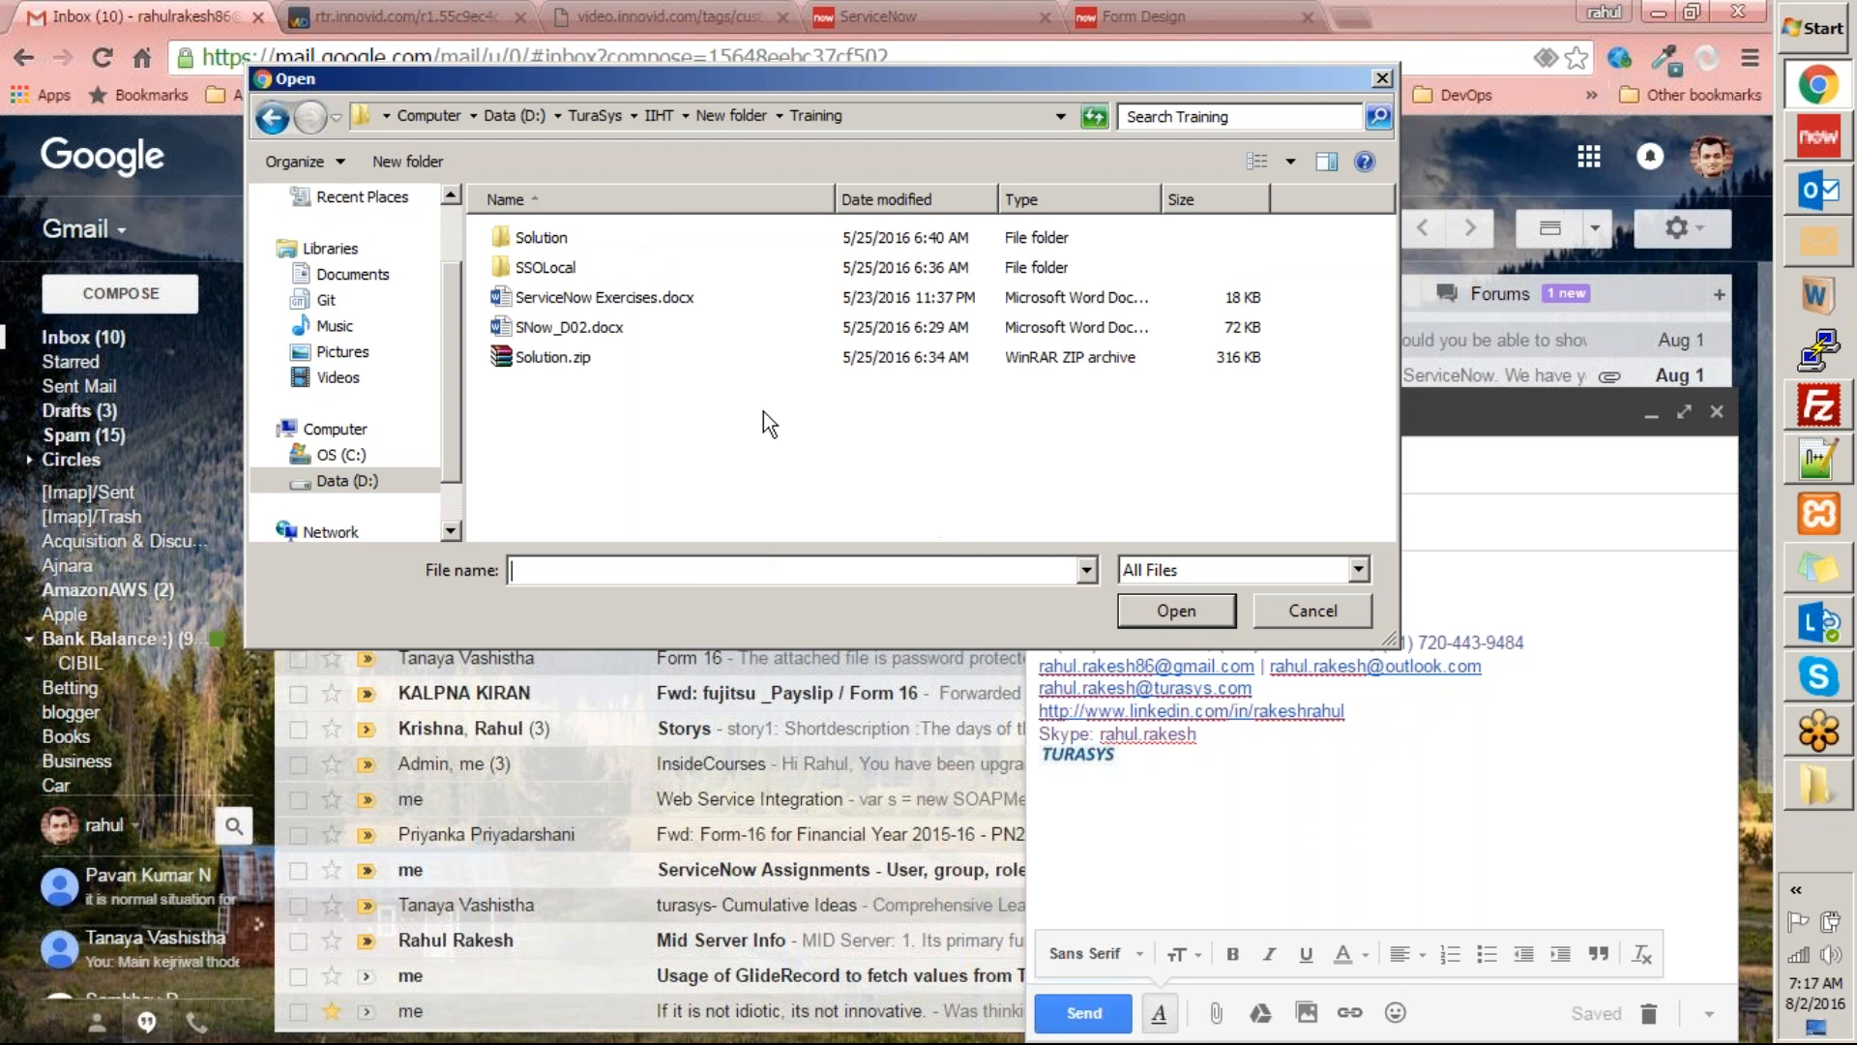
double_click(631, 299)
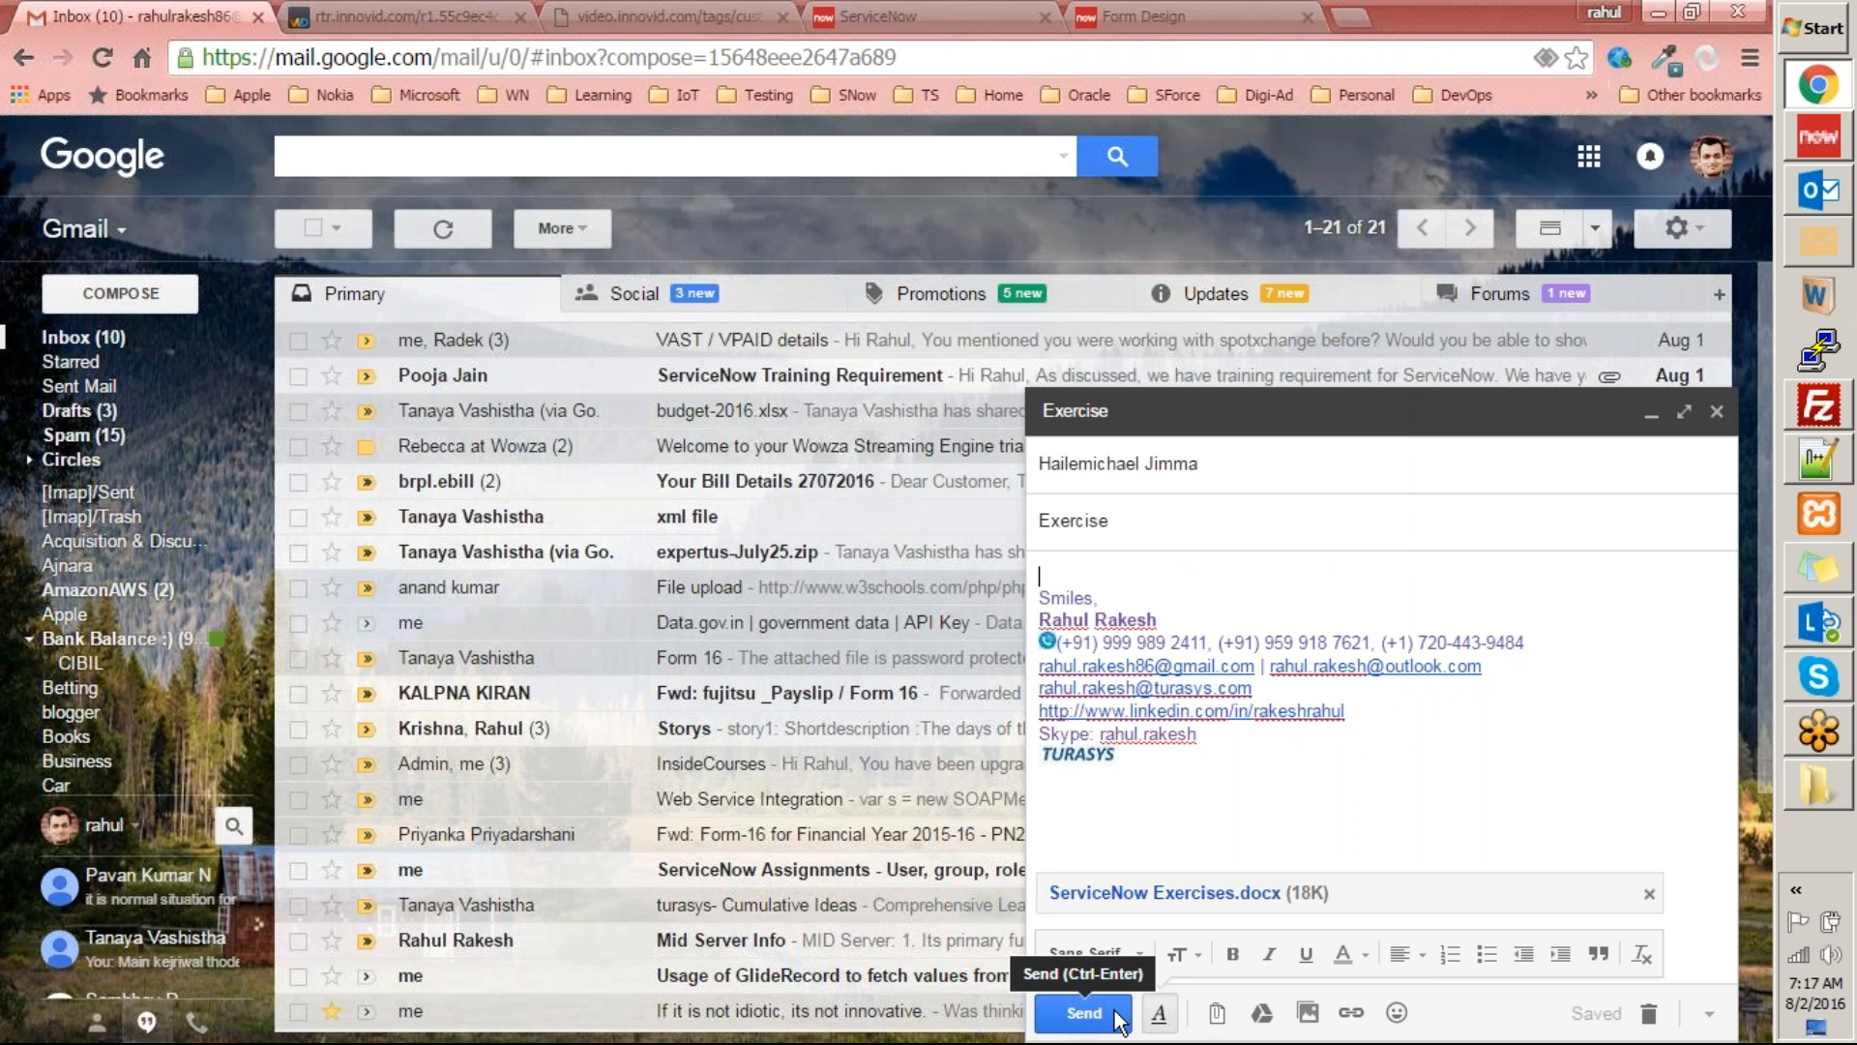
click(1083, 1012)
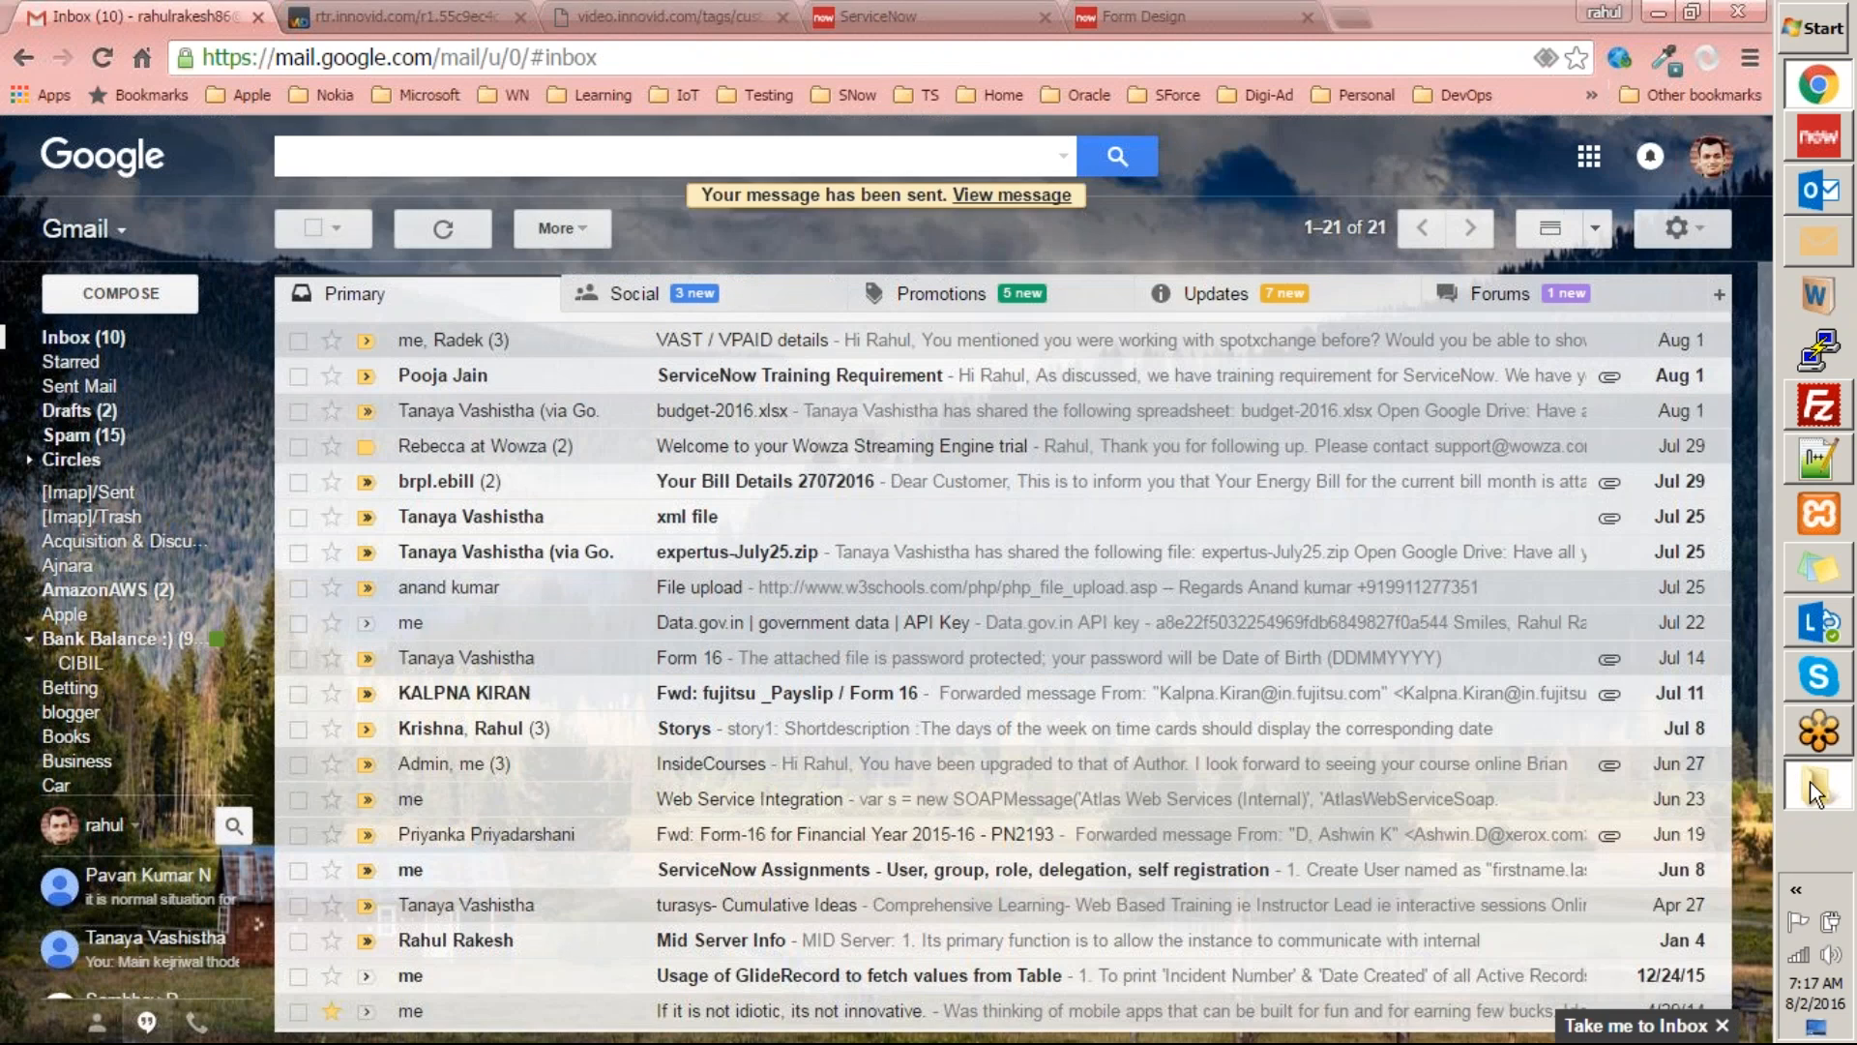
Switch to the Training folder, open ServiceNow Exercises.docx in Word and skim the Exercise 1 tasks.
click(1818, 786)
double_click(488, 232)
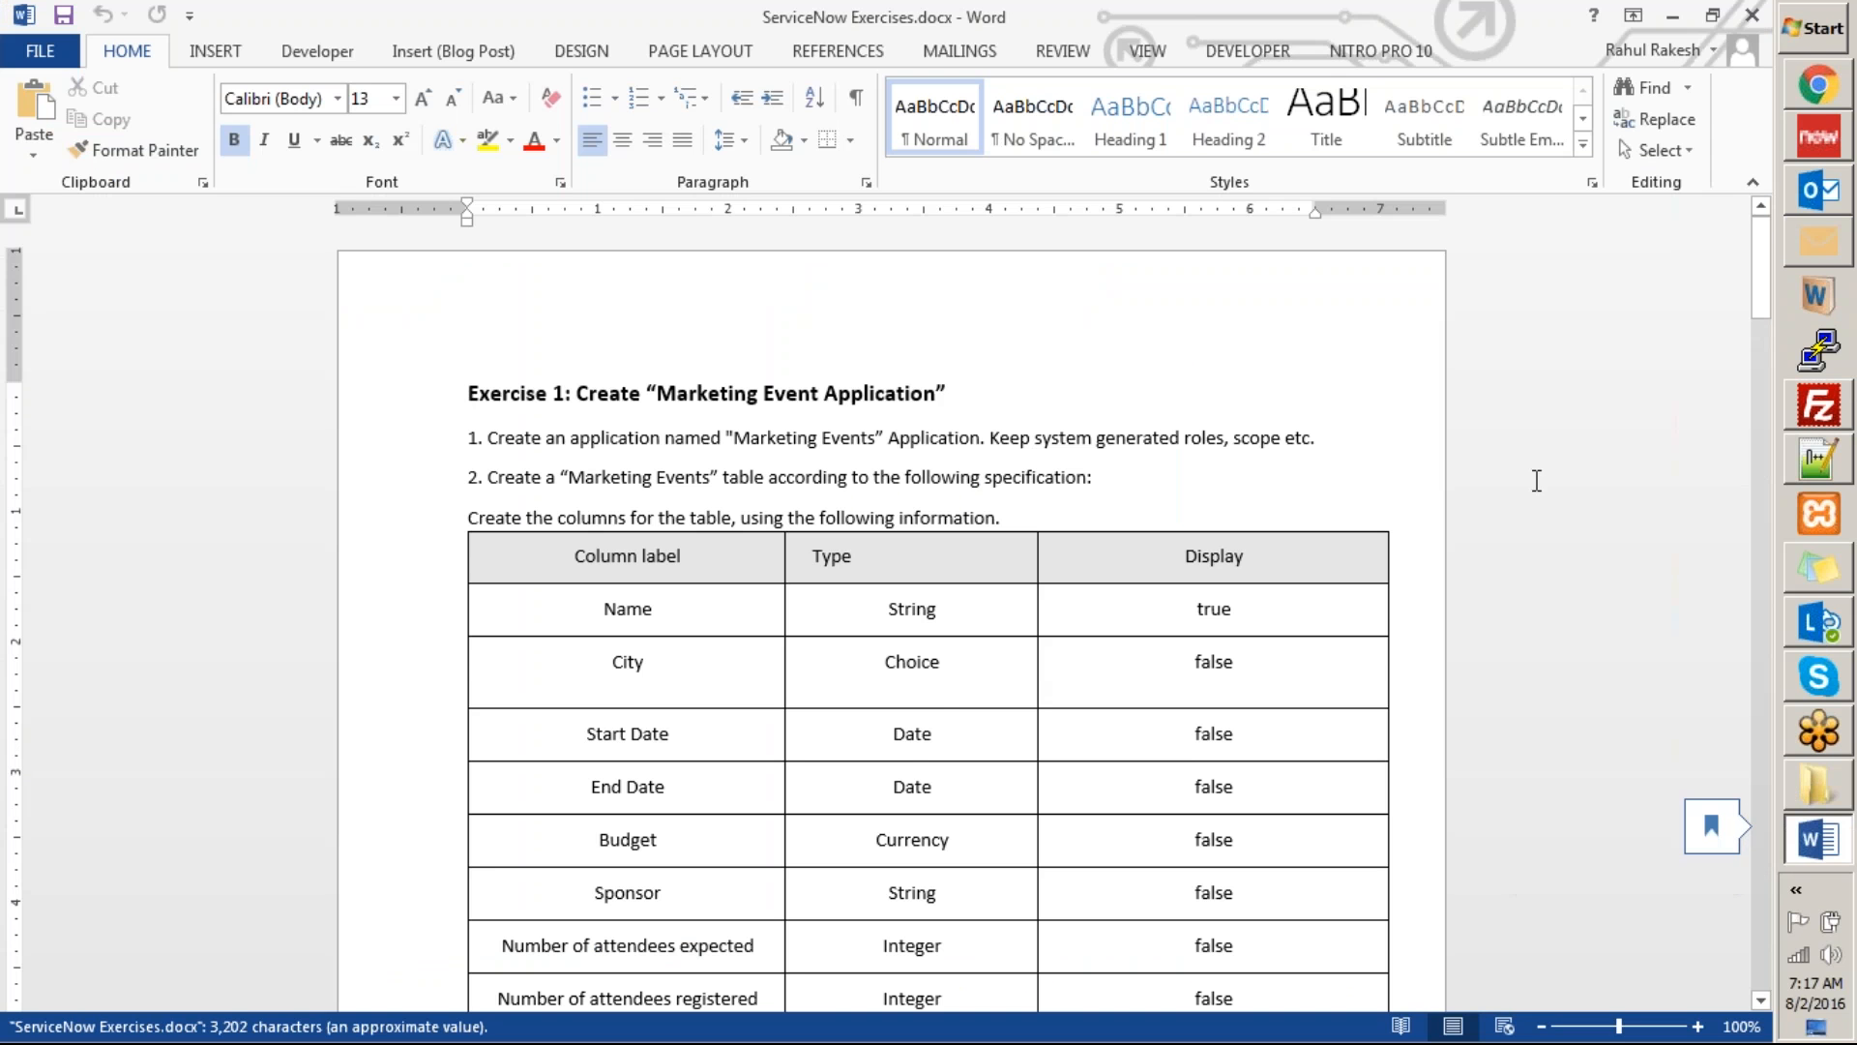
scroll(1538, 479, down, 5)
scroll(1529, 512, down, 9)
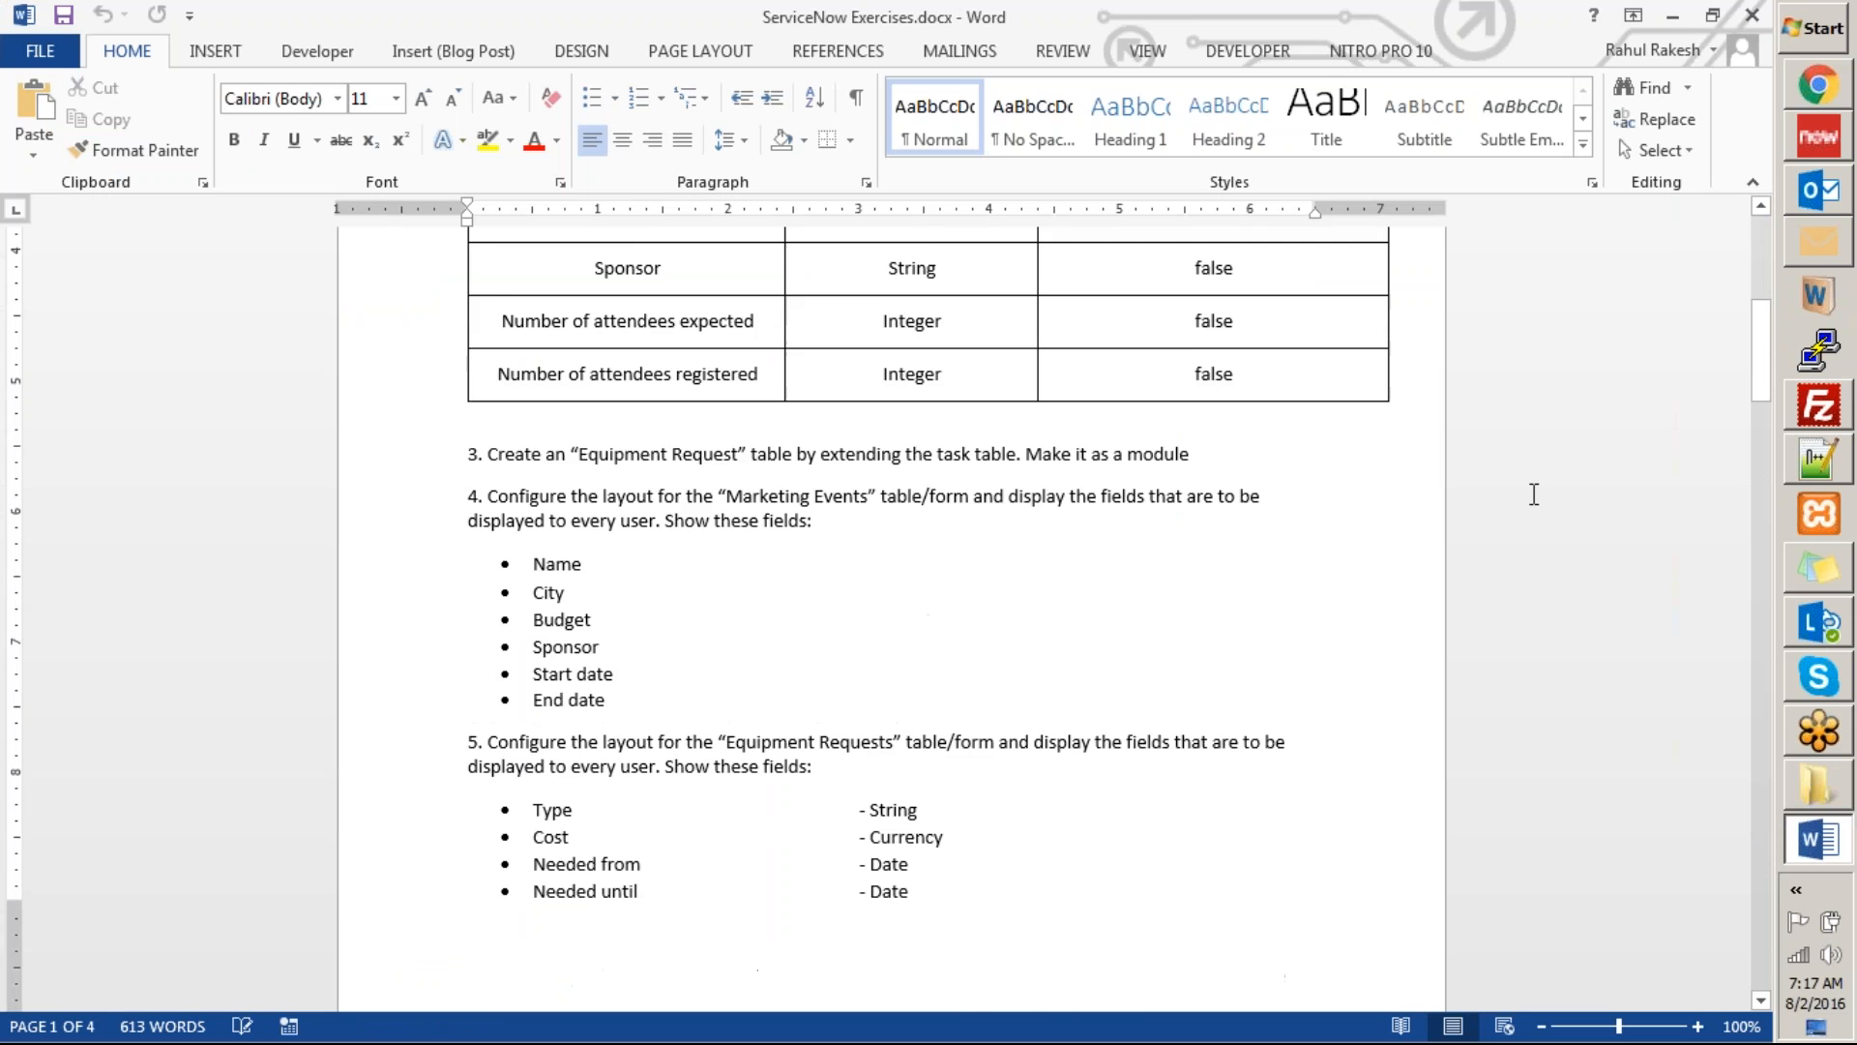
scroll(1528, 512, down, 1)
scroll(1521, 514, up, 15)
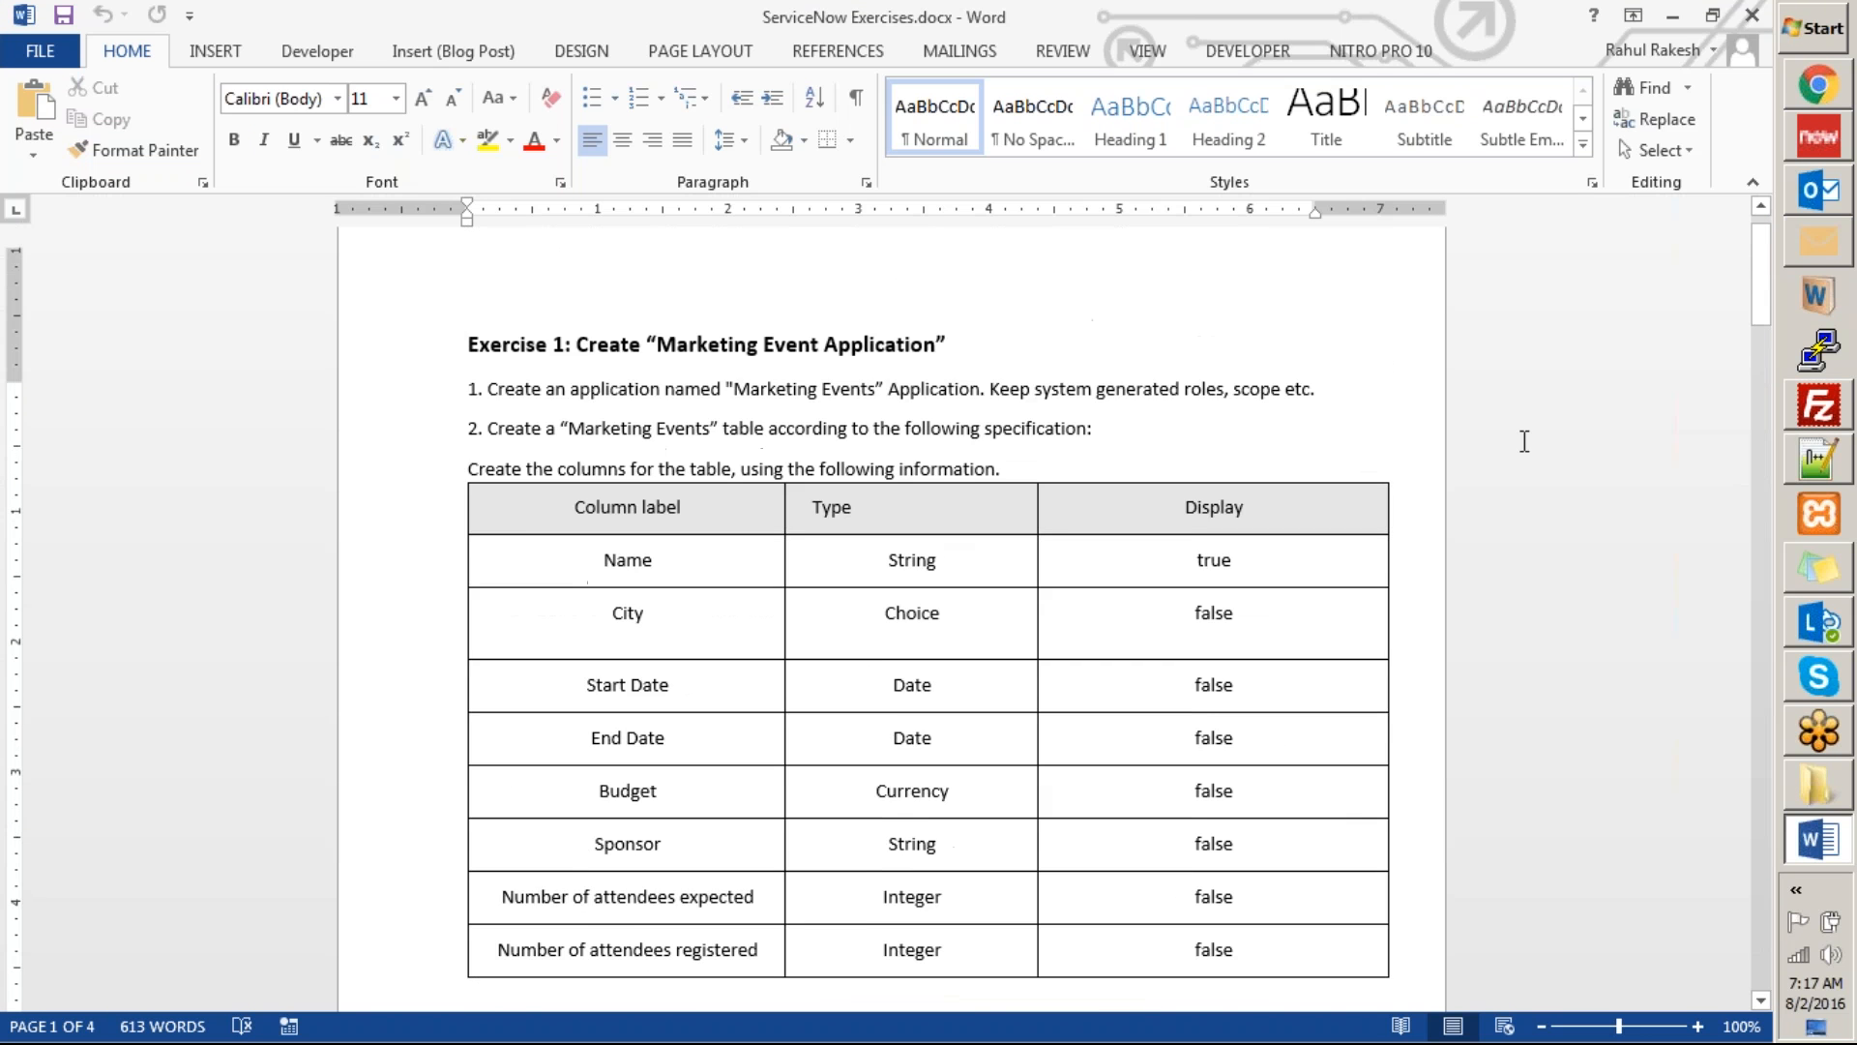
Go through the Exercise 1 tasks on creating the Marketing Events and Equipment Request tables, highlighting their text.
drag(518, 440, 1014, 453)
scroll(1014, 453, down, 2)
click(524, 355)
drag(523, 354, 979, 350)
scroll(921, 374, down, 10)
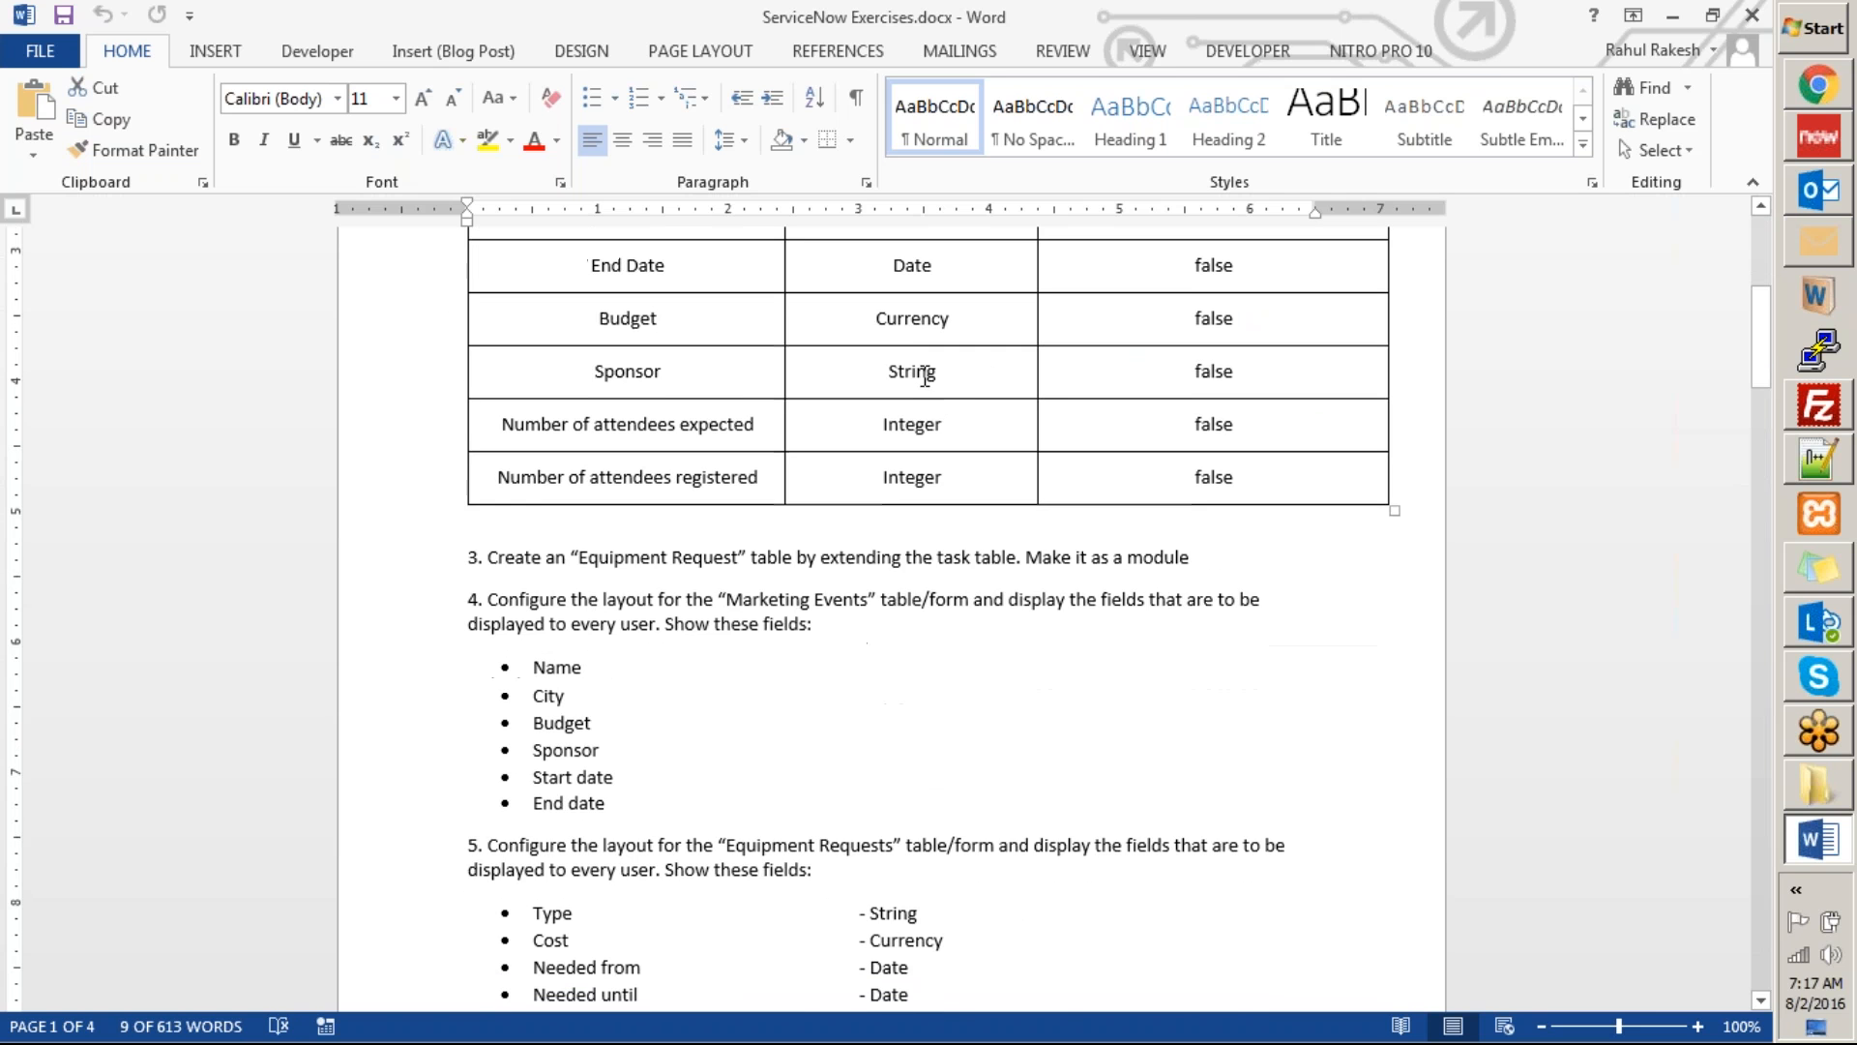
drag(487, 362, 904, 361)
scroll(874, 361, down, 2)
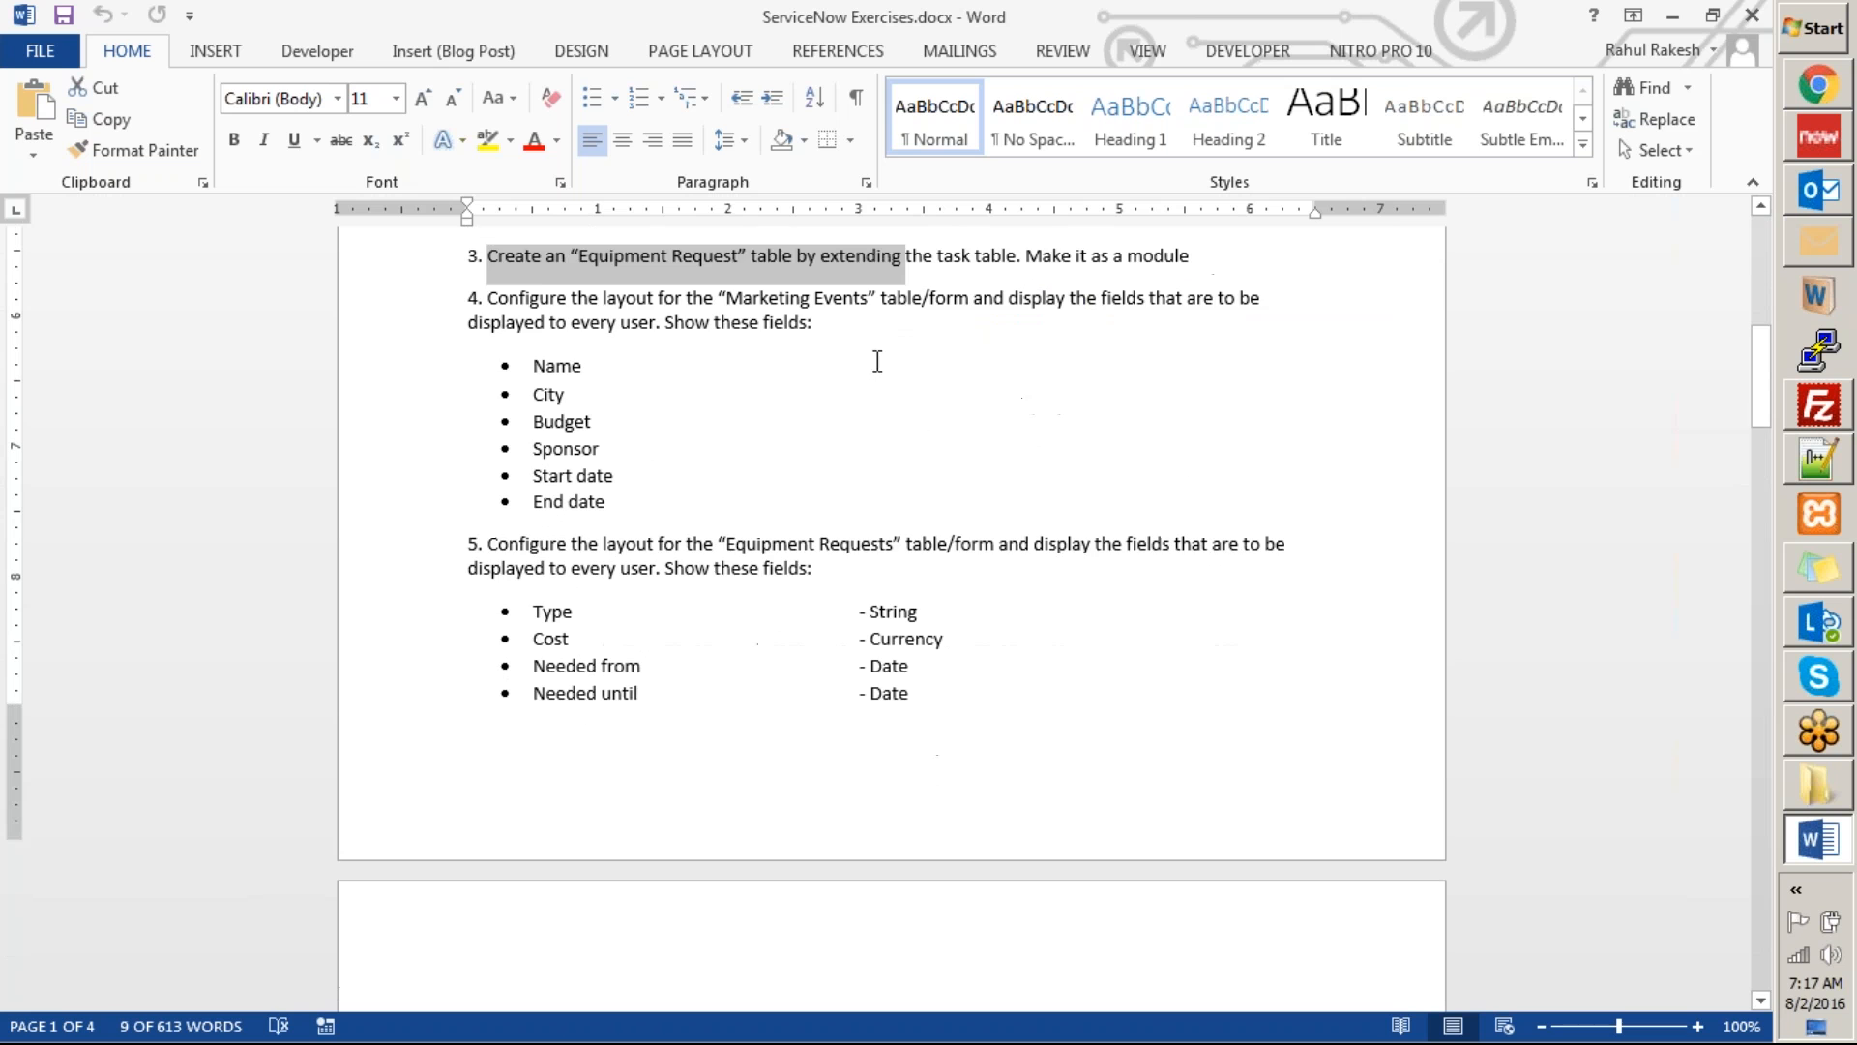
Review tasks 4 and 5 on form layouts and the tasks that follow, and highlight Exercise 1 back to its heading.
drag(497, 282, 673, 476)
scroll(876, 474, down, 3)
drag(477, 325, 825, 497)
scroll(819, 498, down, 1)
scroll(819, 498, down, 2)
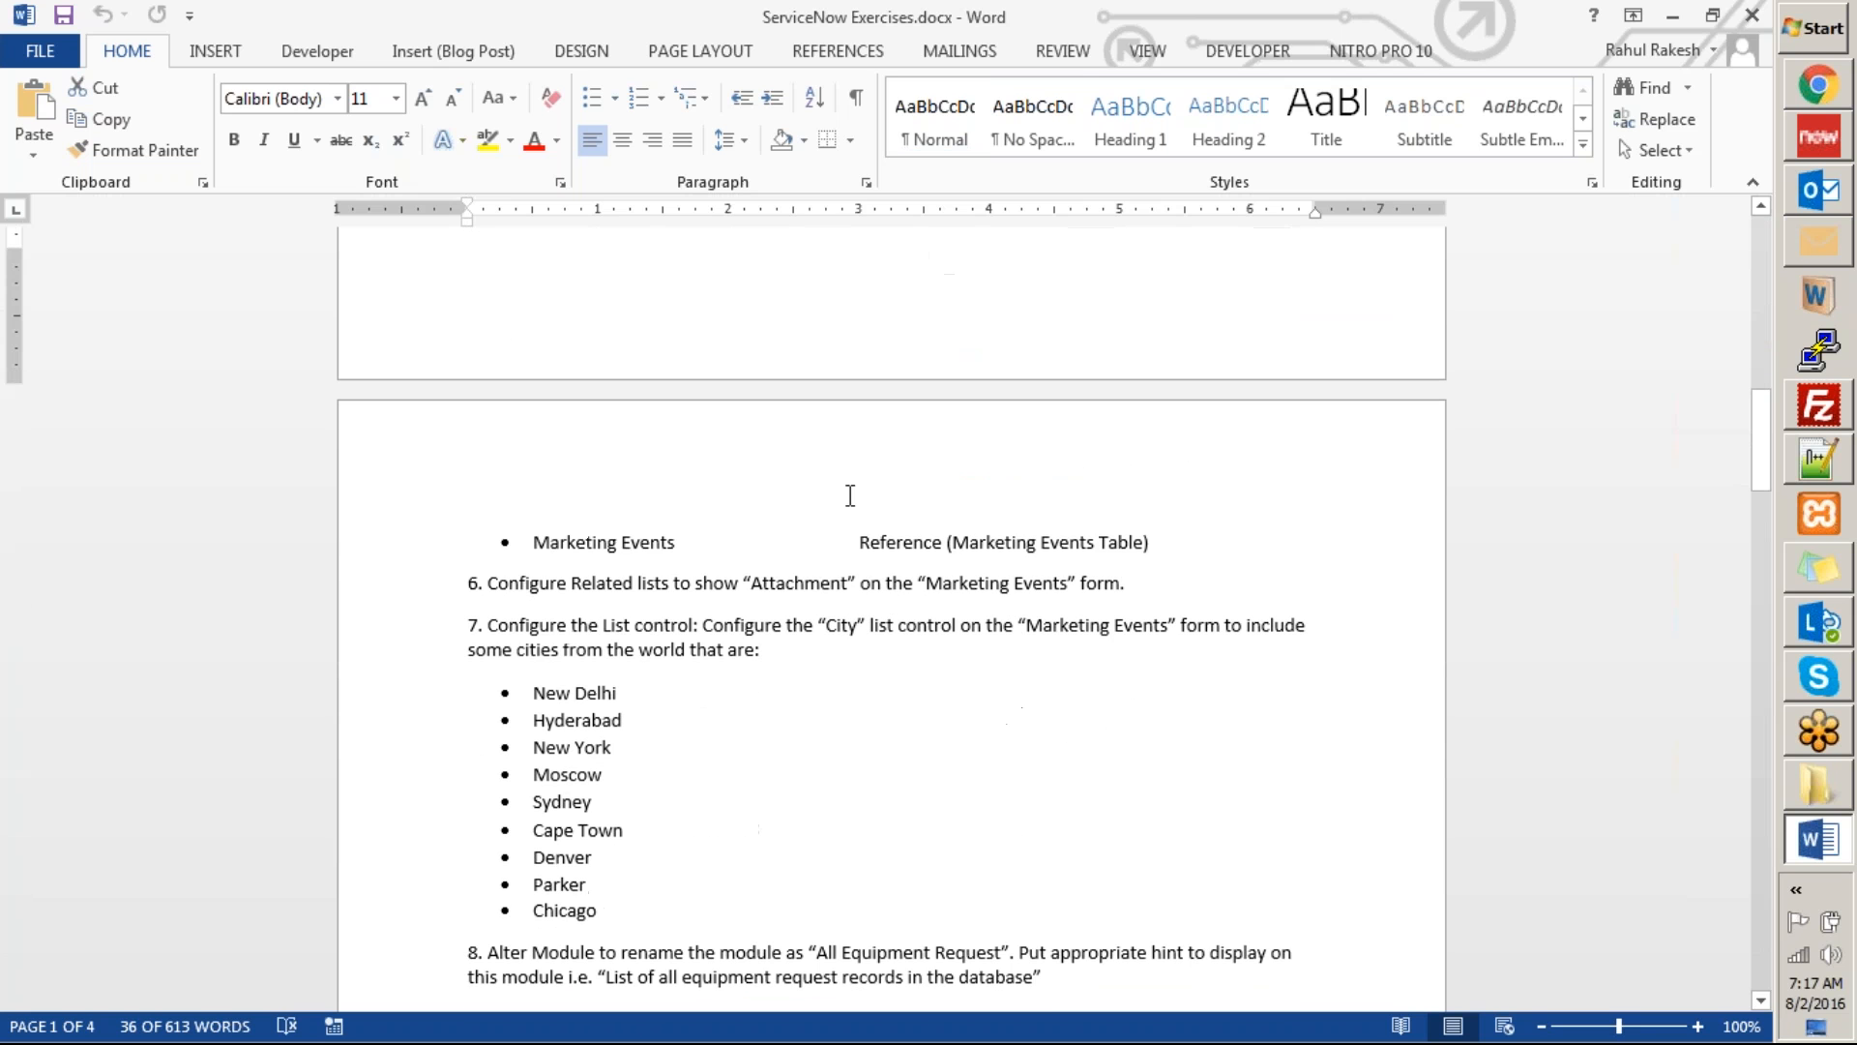
scroll(684, 551, up, 3)
drag(961, 601, 407, 198)
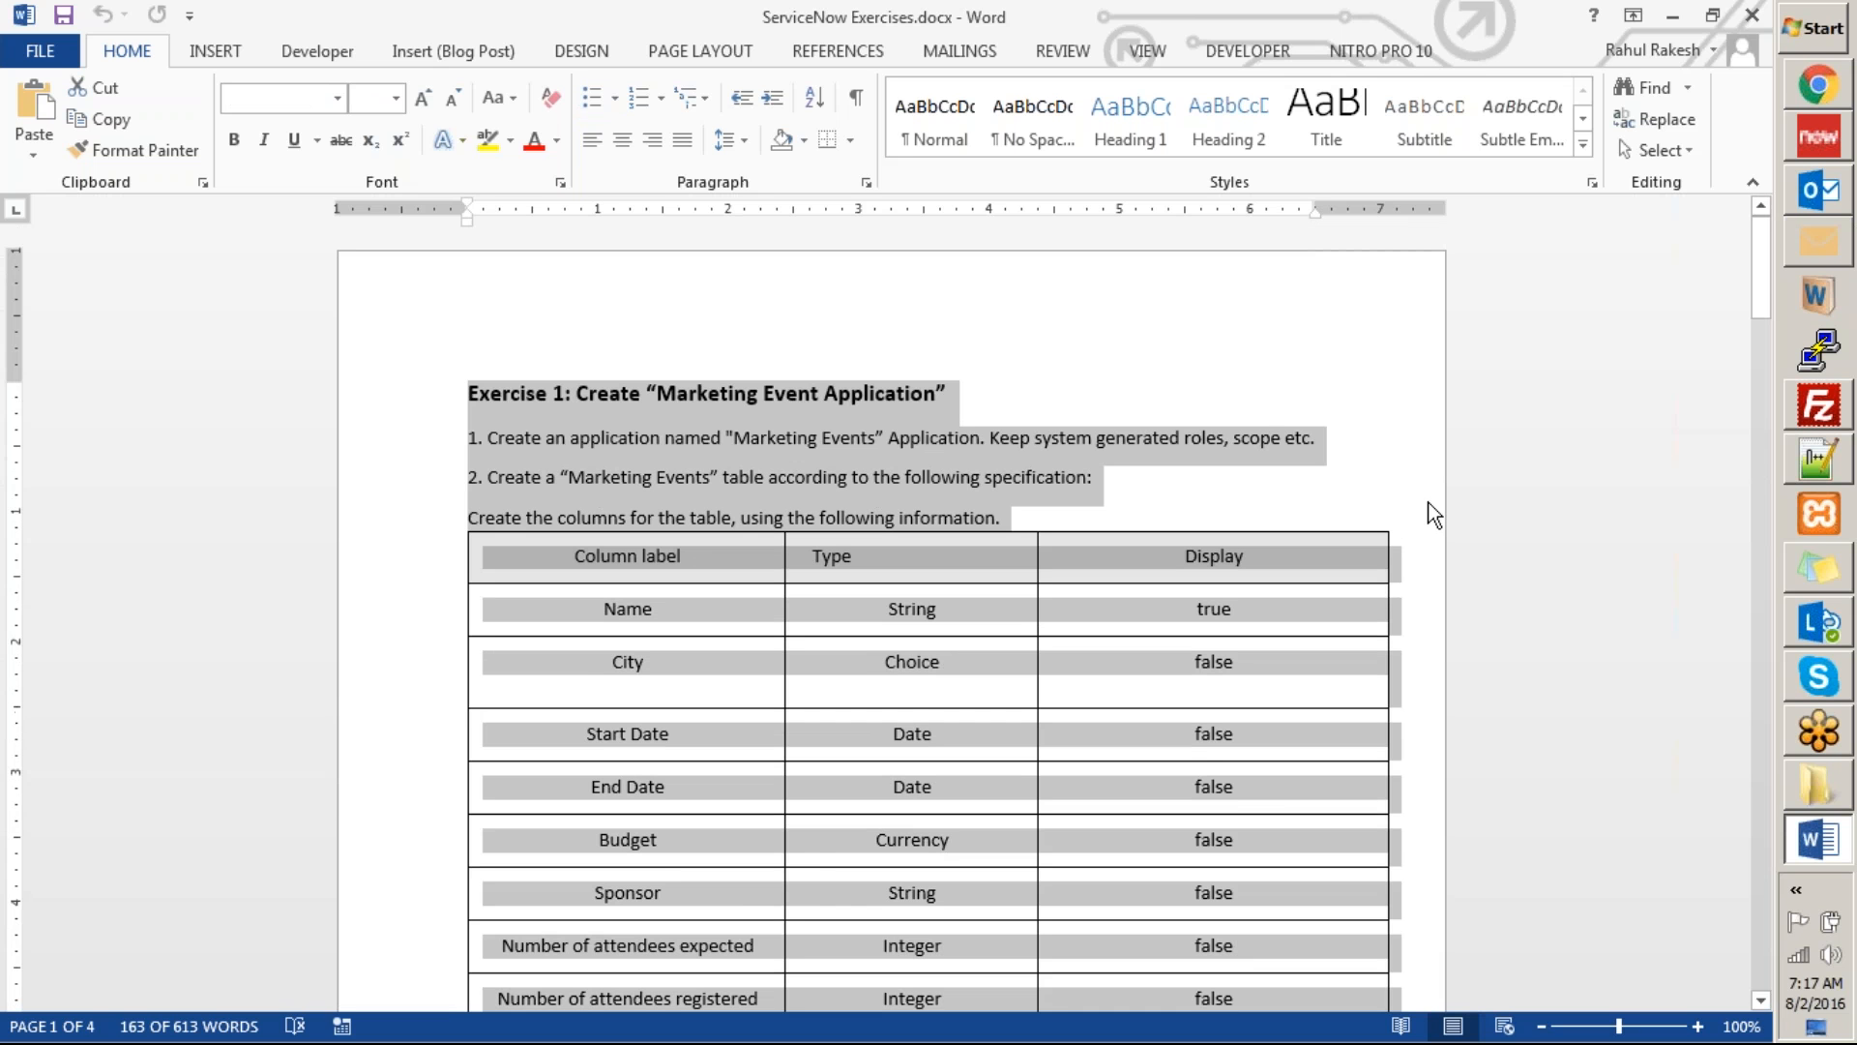
Clear the highlight and examine the Marketing Events table specification, pointing out the types for Name, City and the date columns.
click(667, 436)
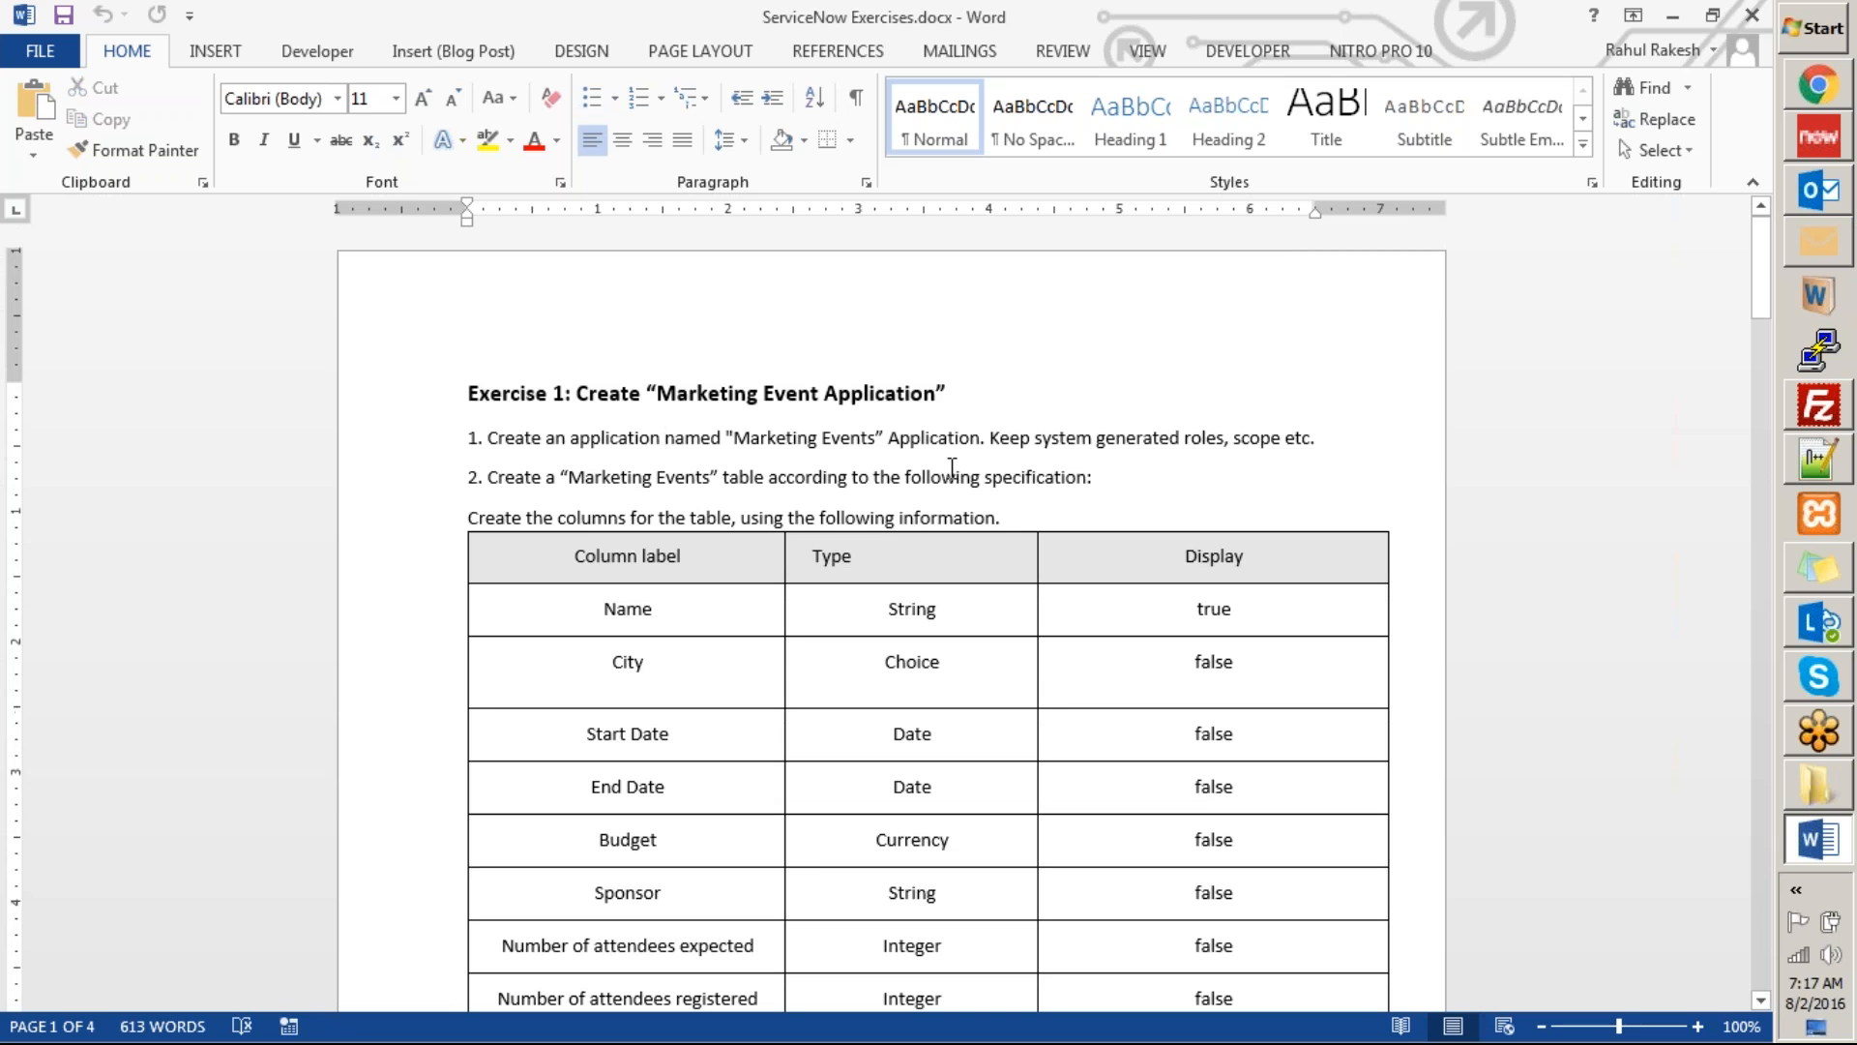
click(650, 477)
scroll(837, 503, down, 3)
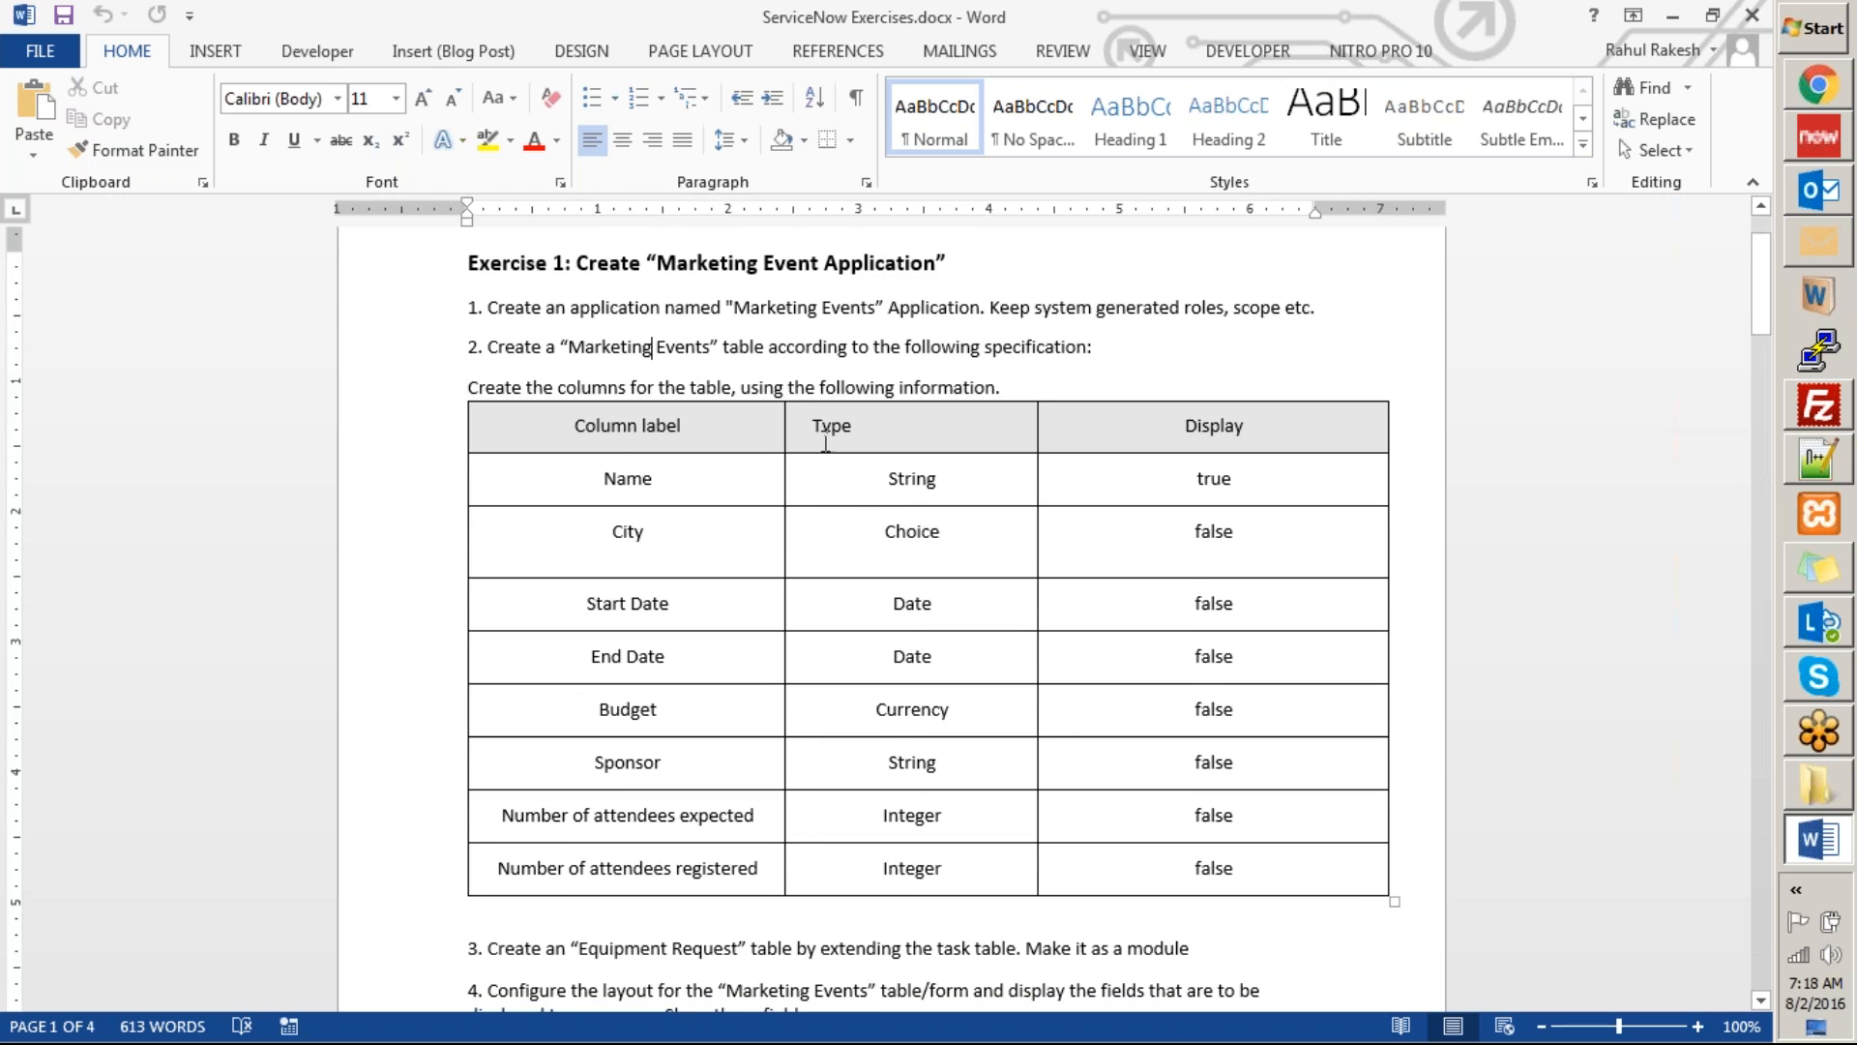
scroll(825, 454, down, 5)
scroll(1069, 355, up, 4)
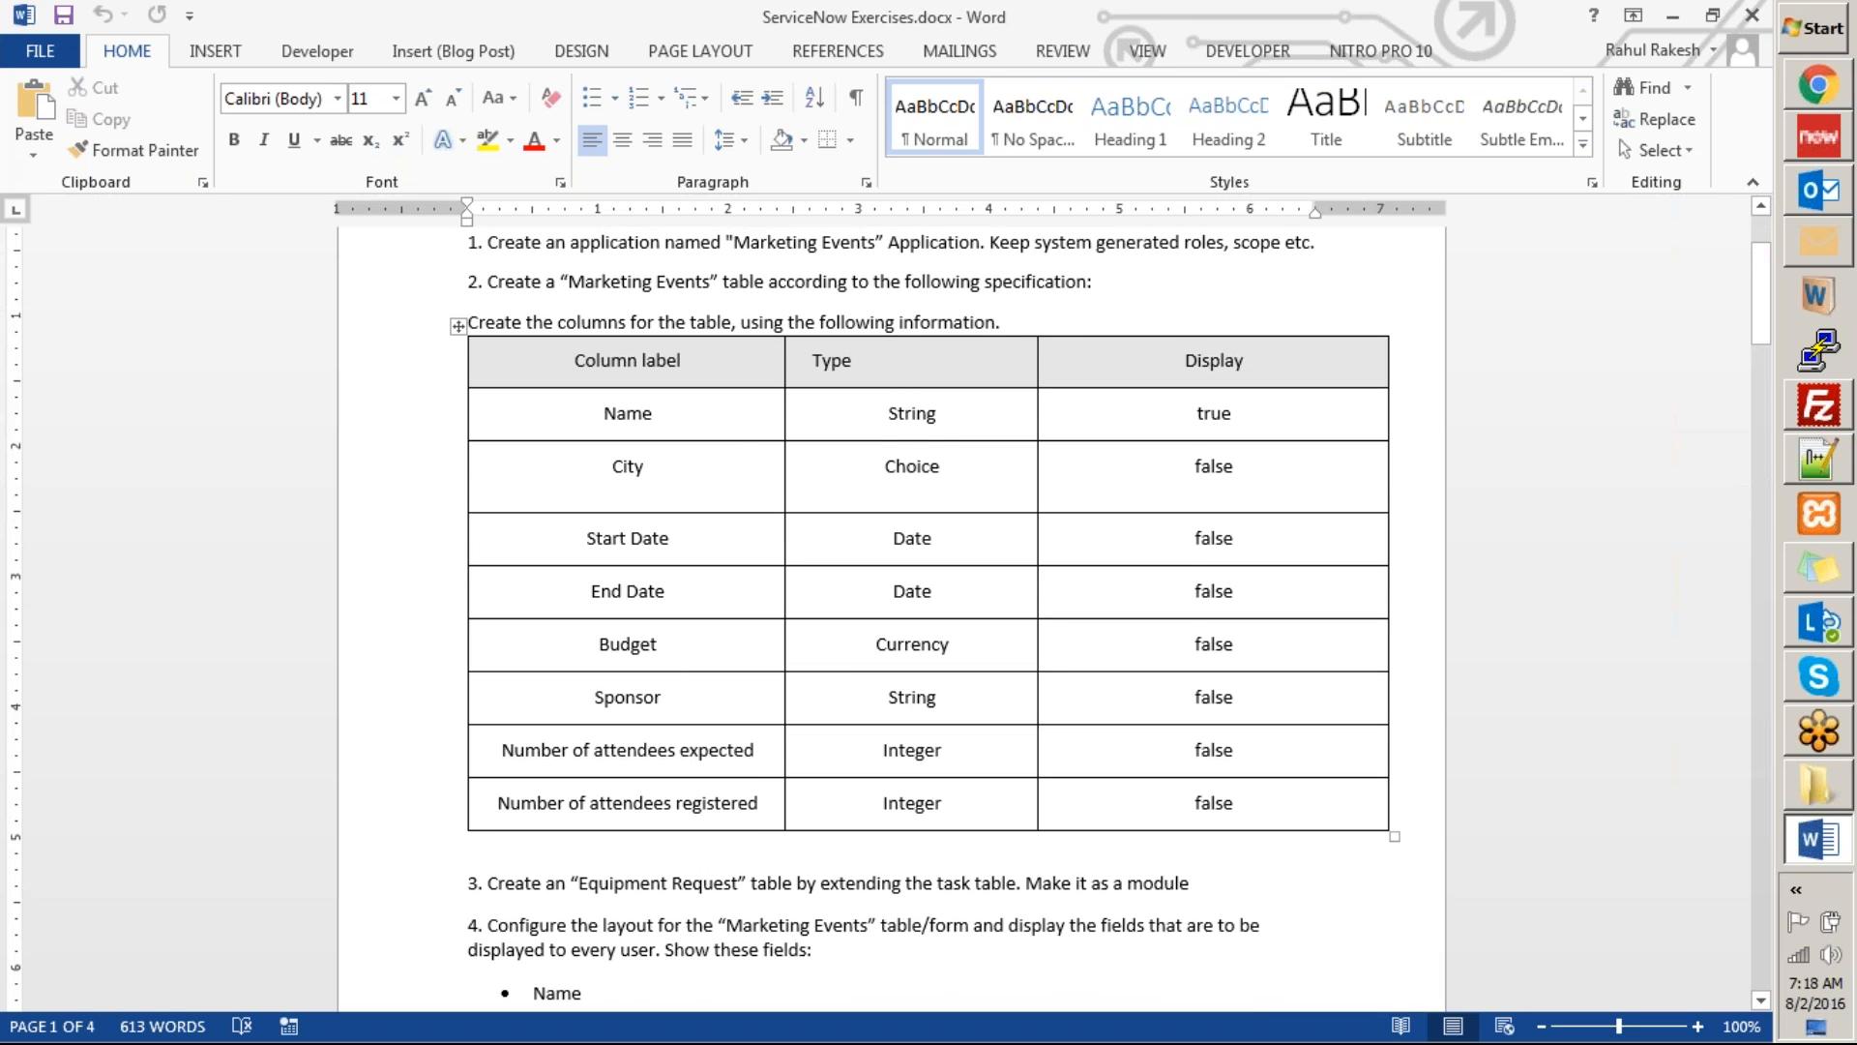
click(948, 415)
double_click(912, 466)
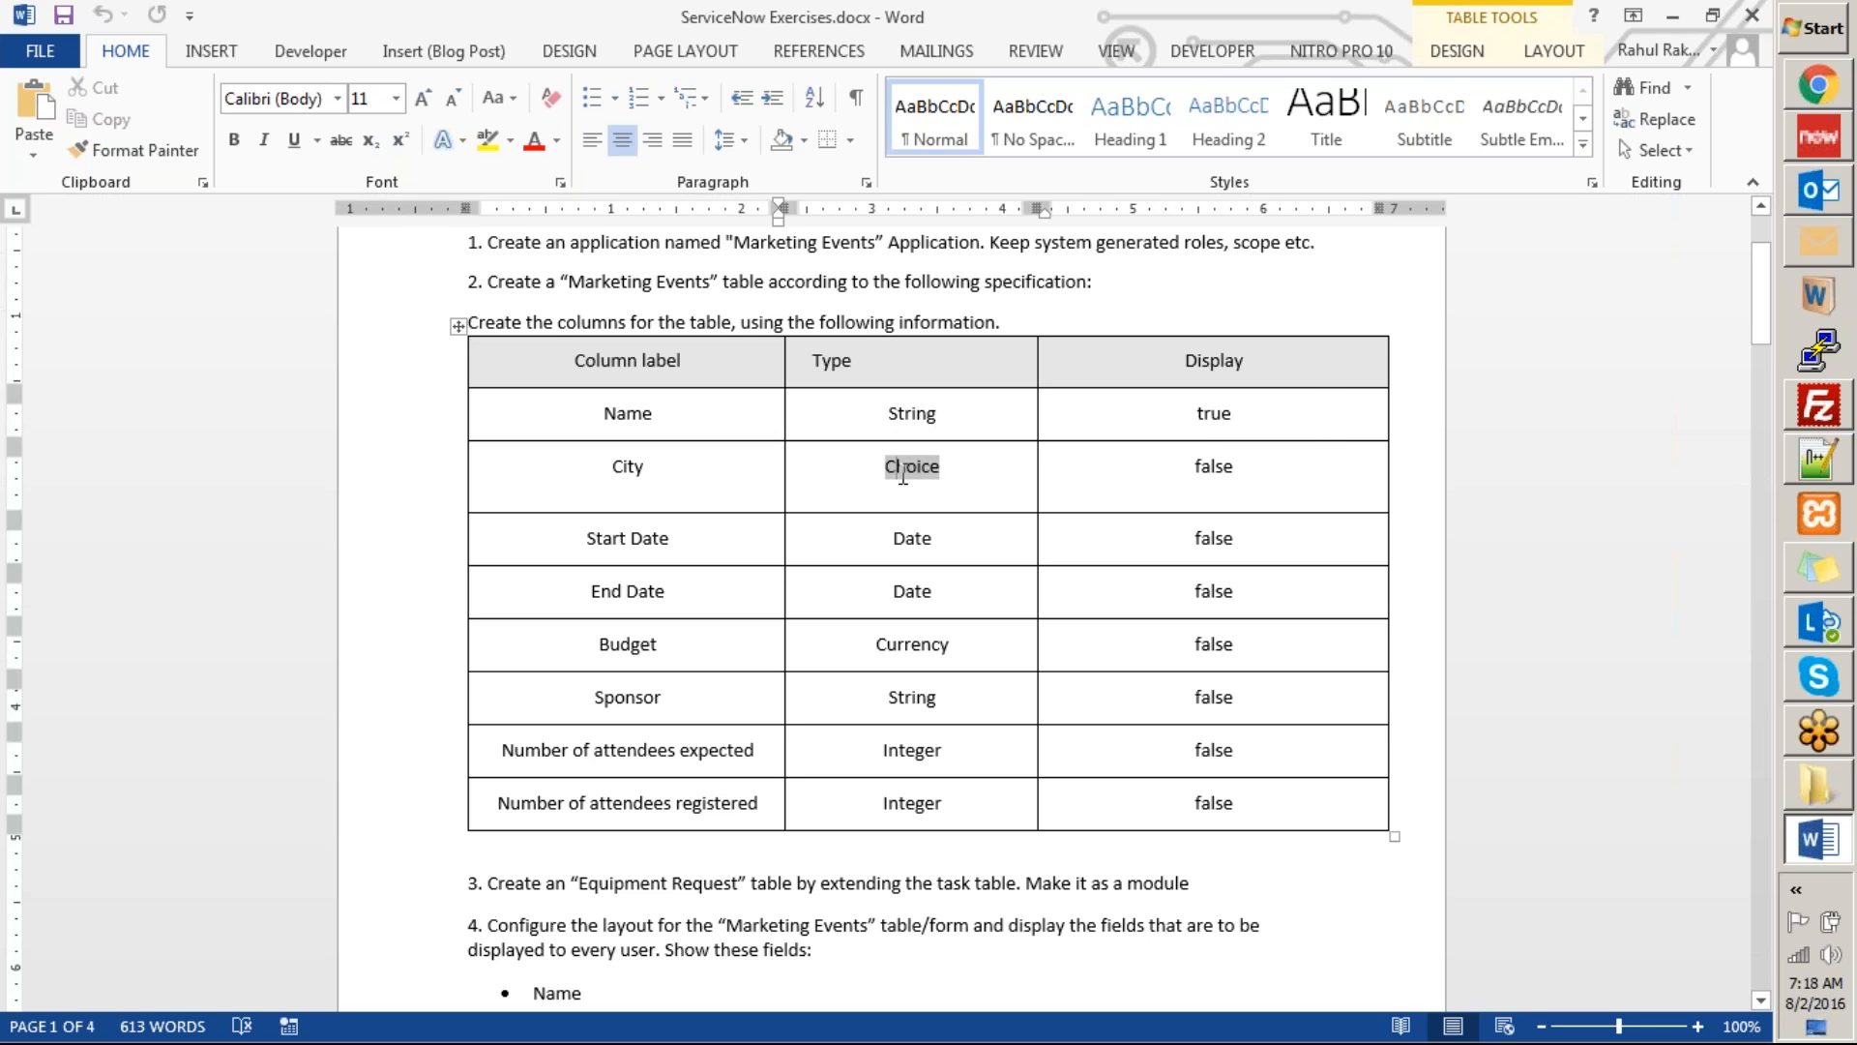
click(914, 539)
scroll(979, 677, down, 1)
scroll(817, 765, up, 2)
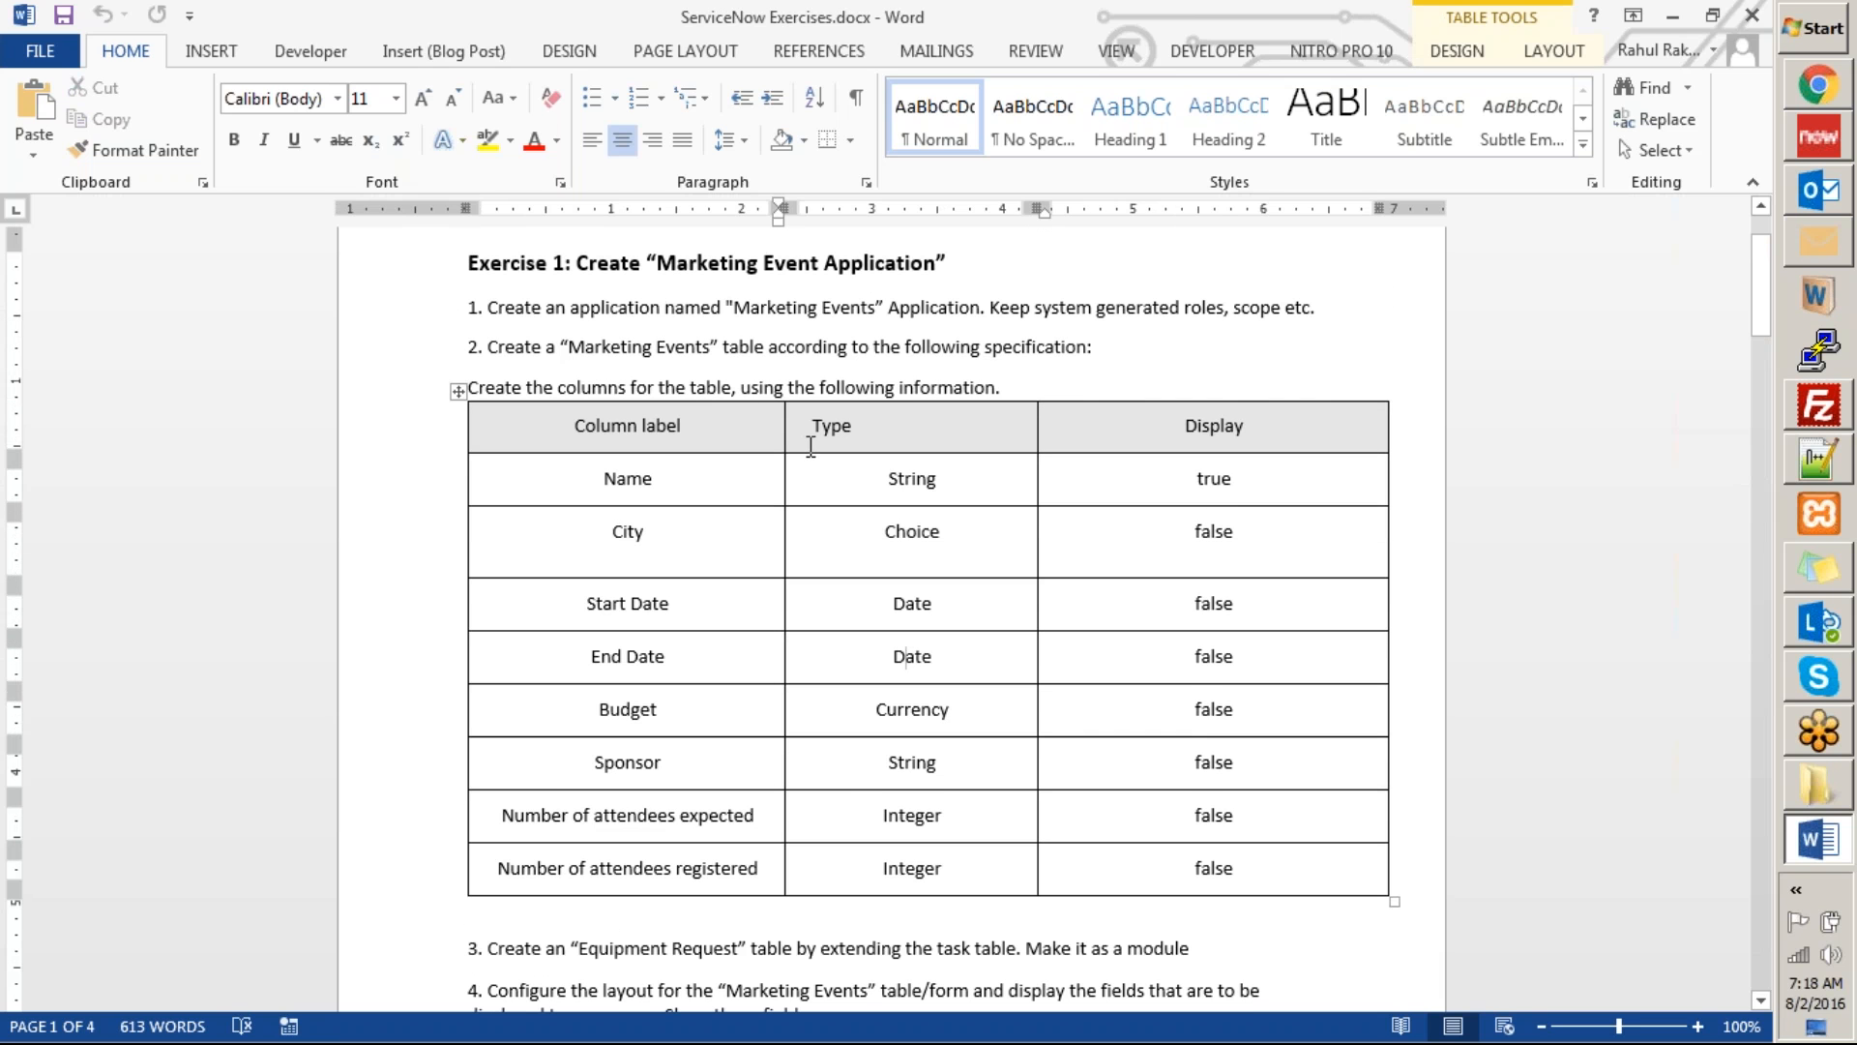
Skim the remaining exercise tasks, including the Exercise 2 record producer table, and return to task 3 about the Equipment Request table.
scroll(810, 445, down, 6)
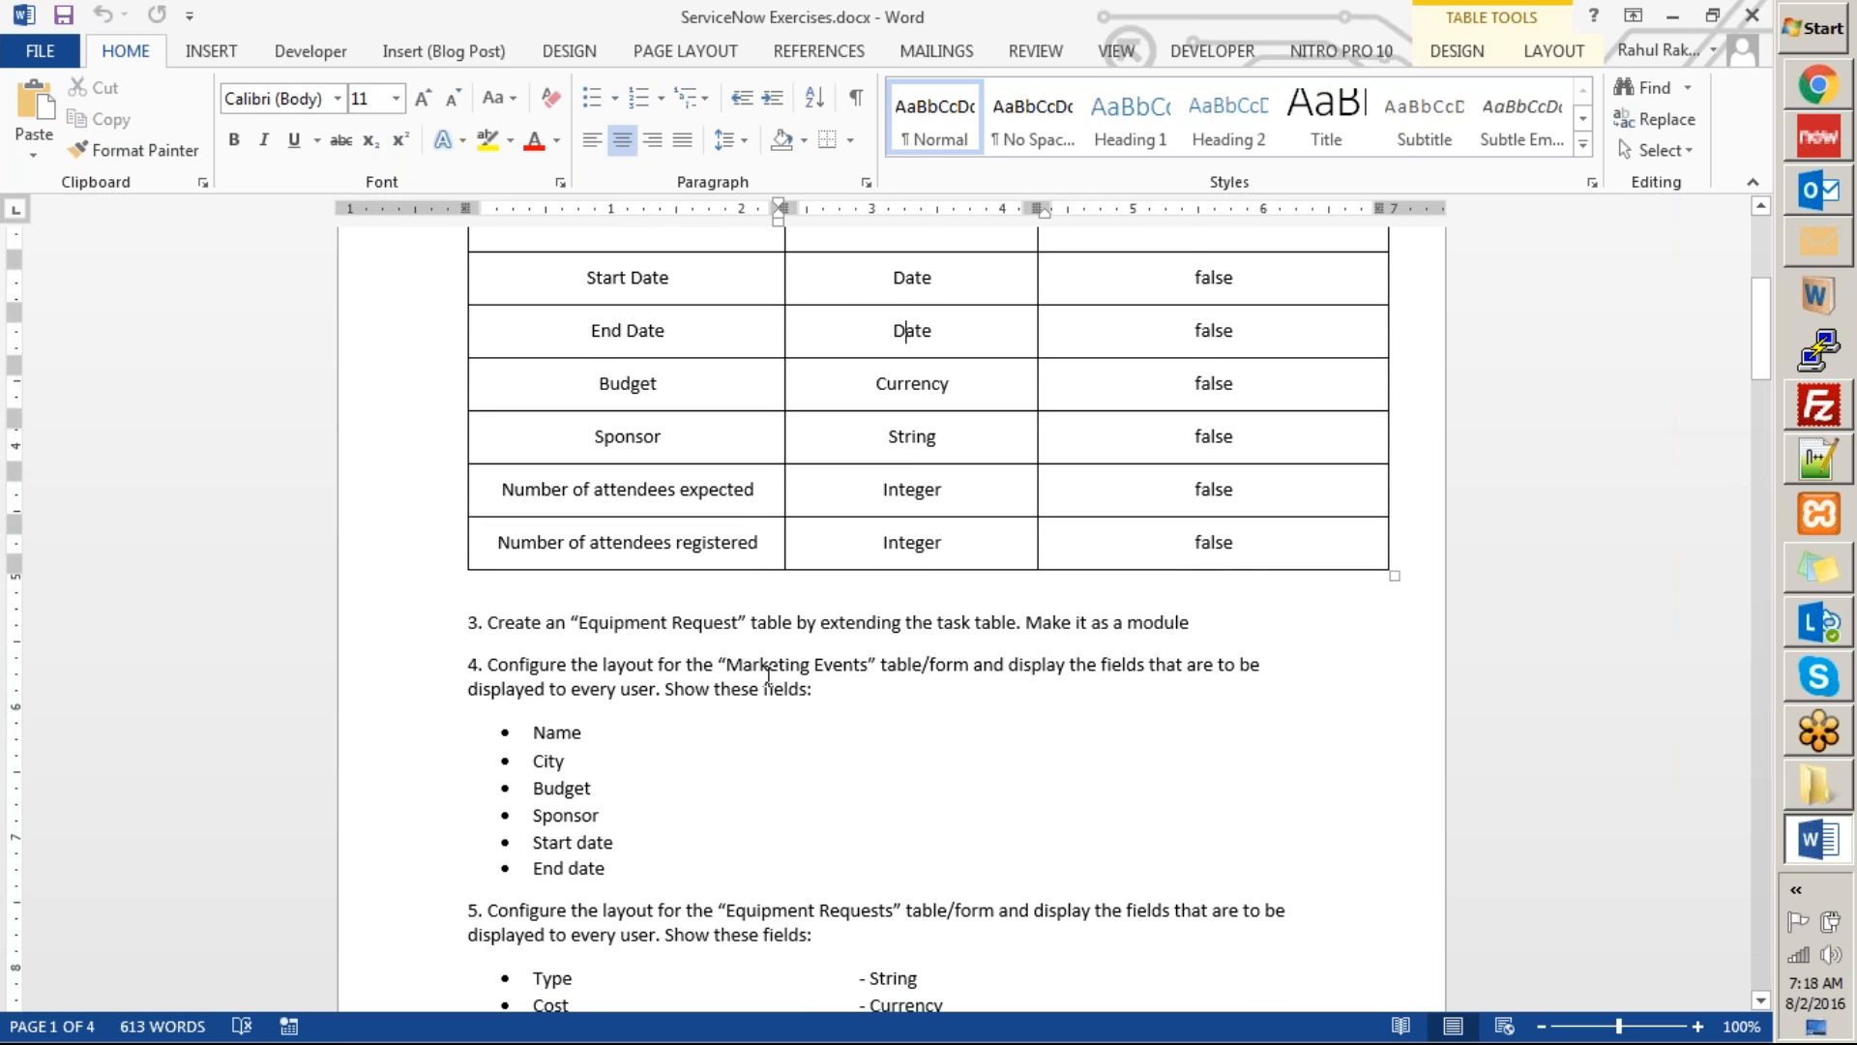
scroll(880, 679, down, 1)
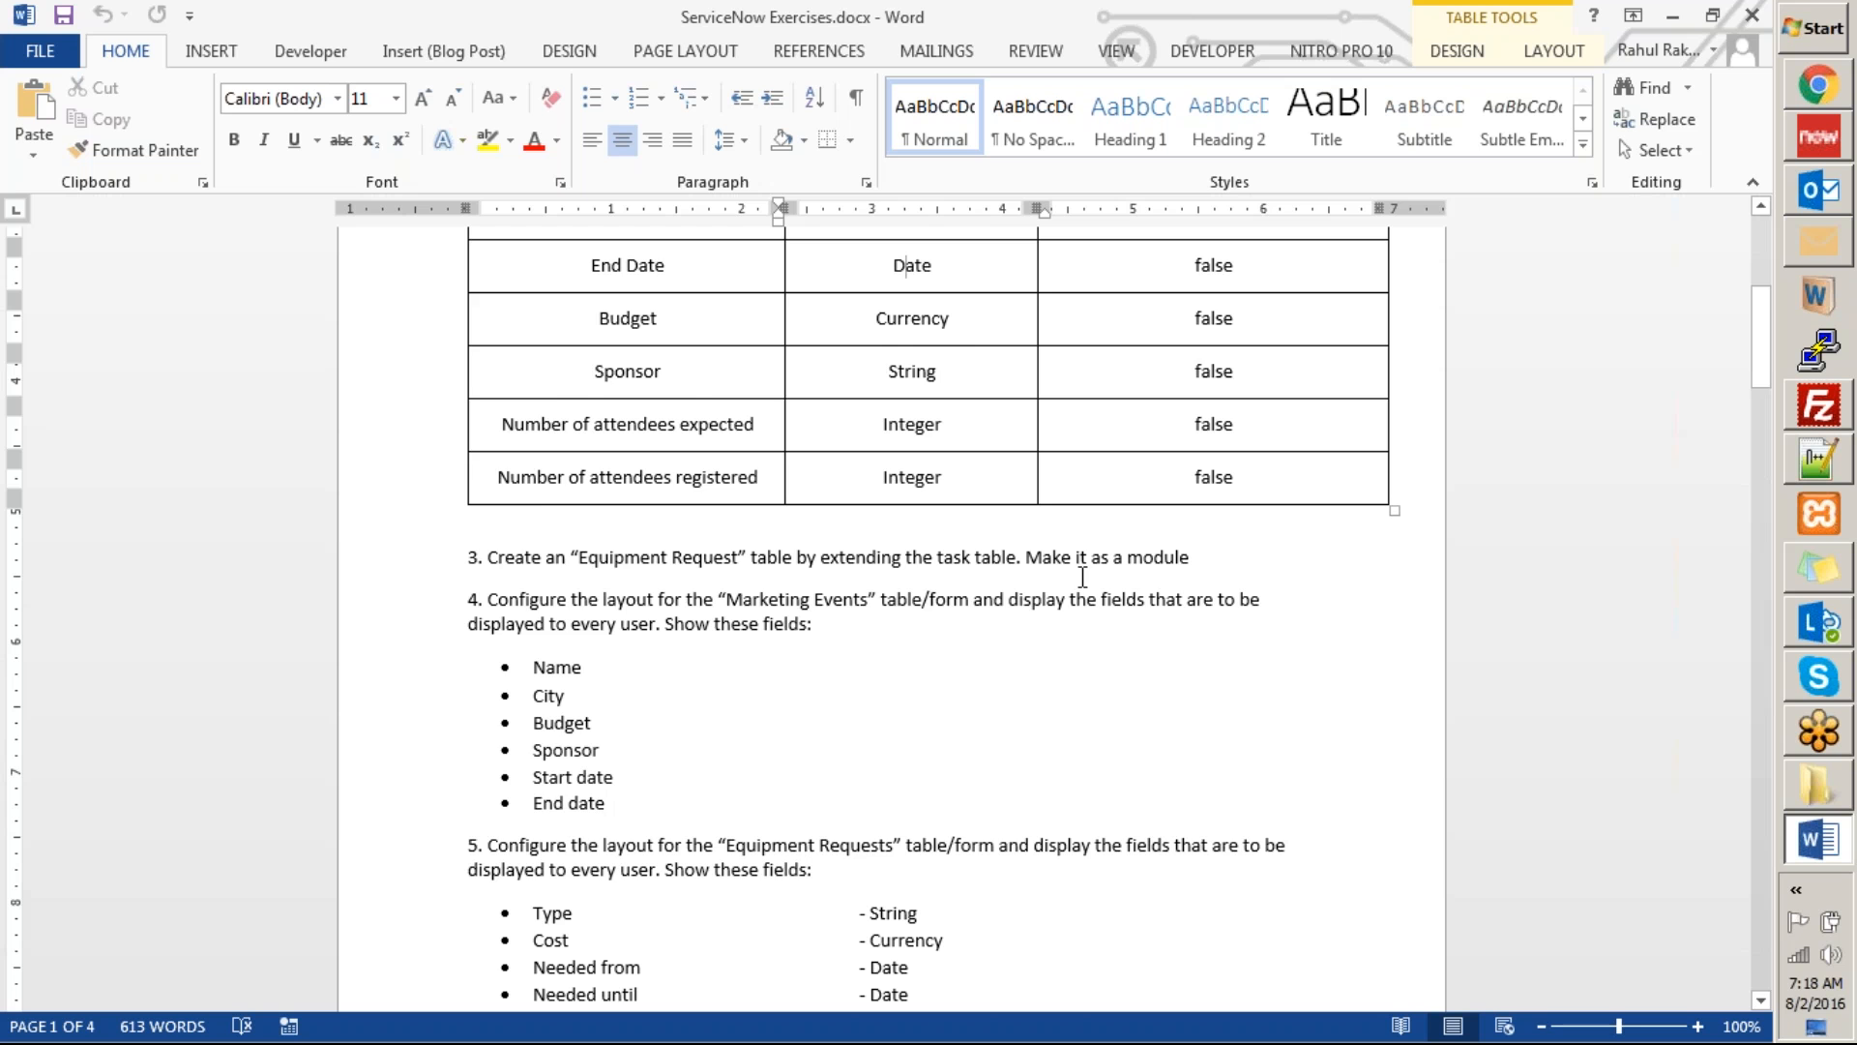
scroll(1209, 577, down, 18)
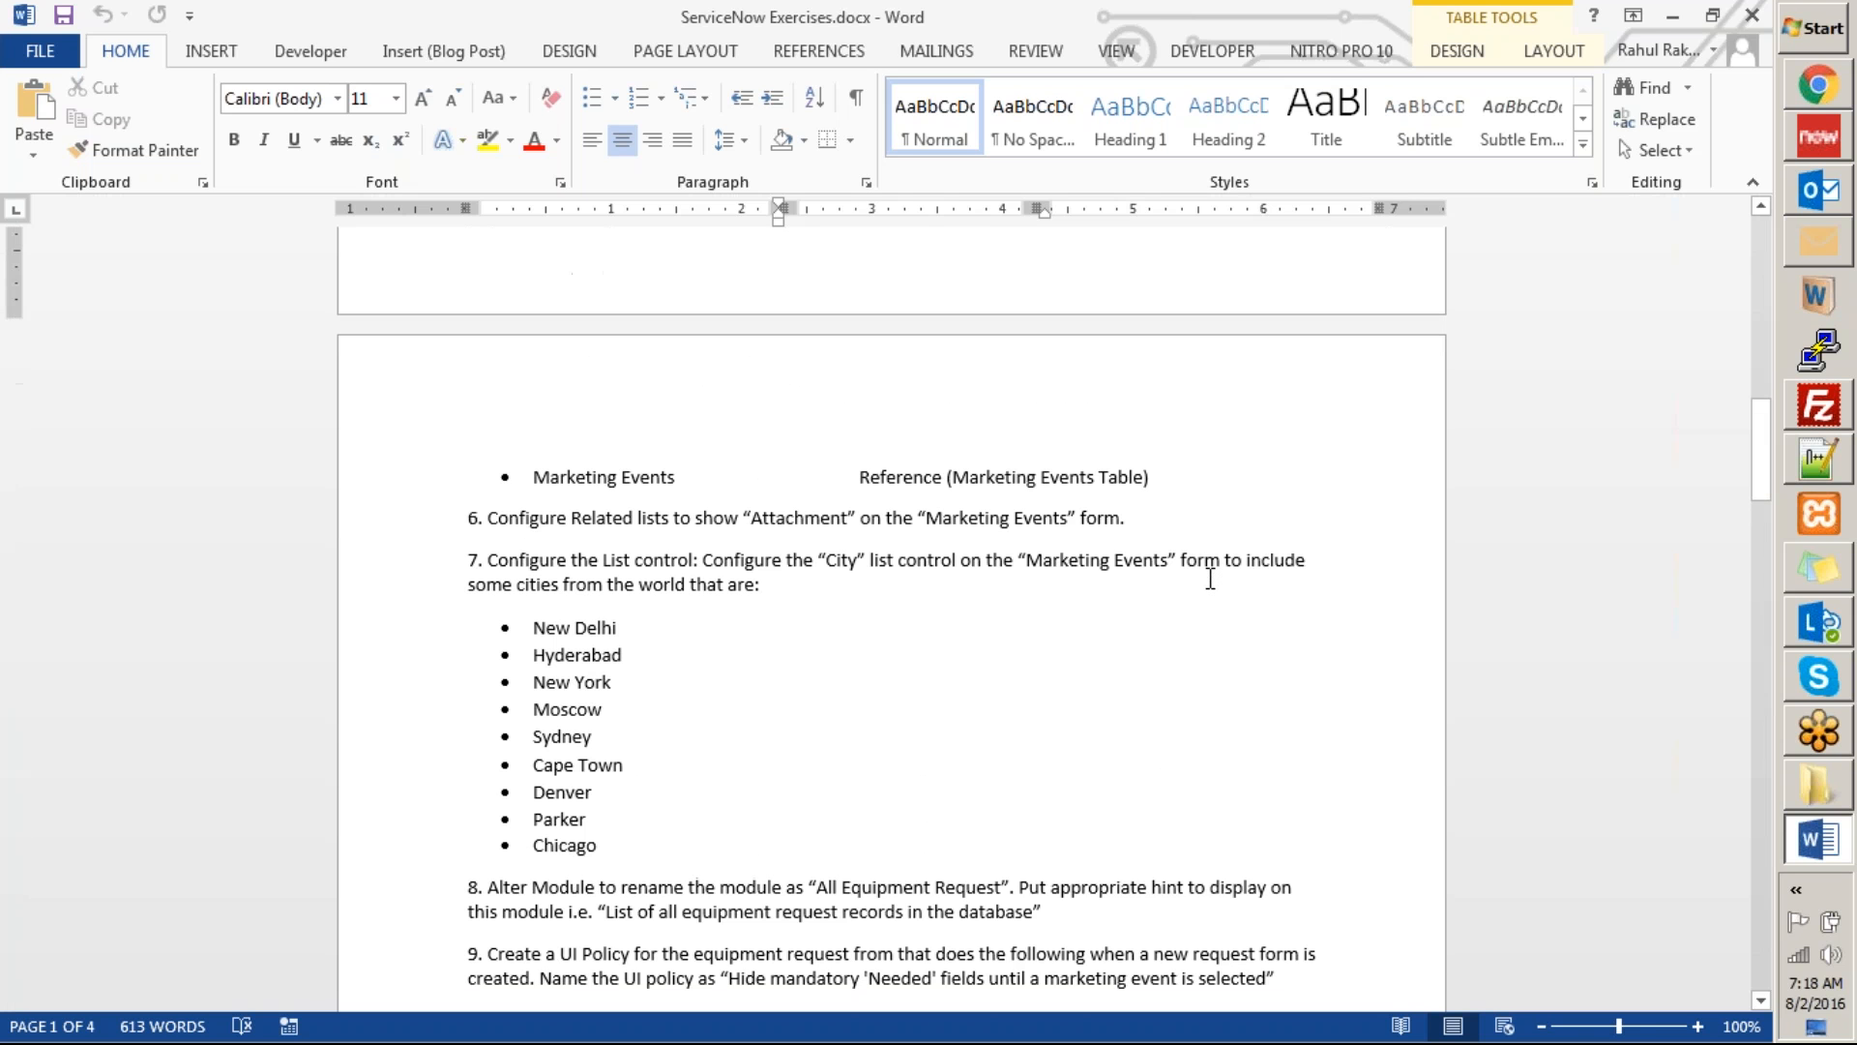
scroll(1210, 578, down, 20)
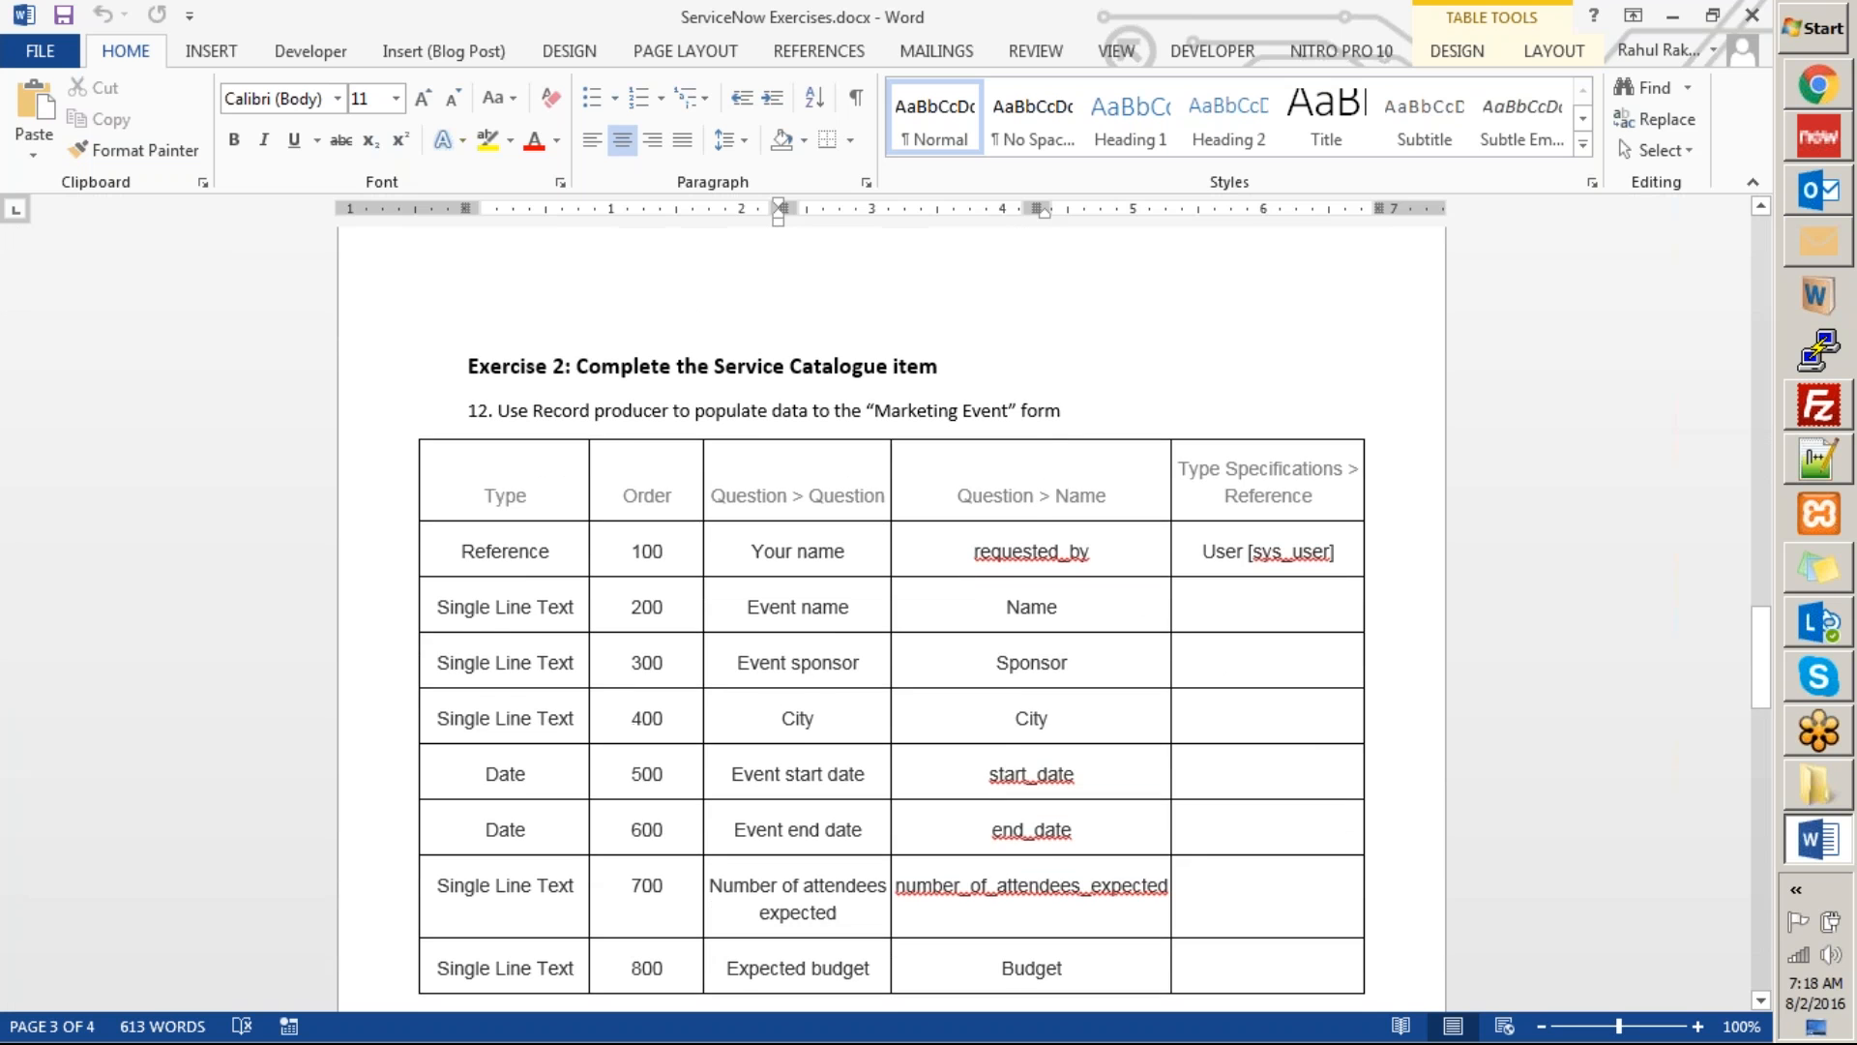
scroll(891, 619, down, 15)
scroll(1209, 584, down, 12)
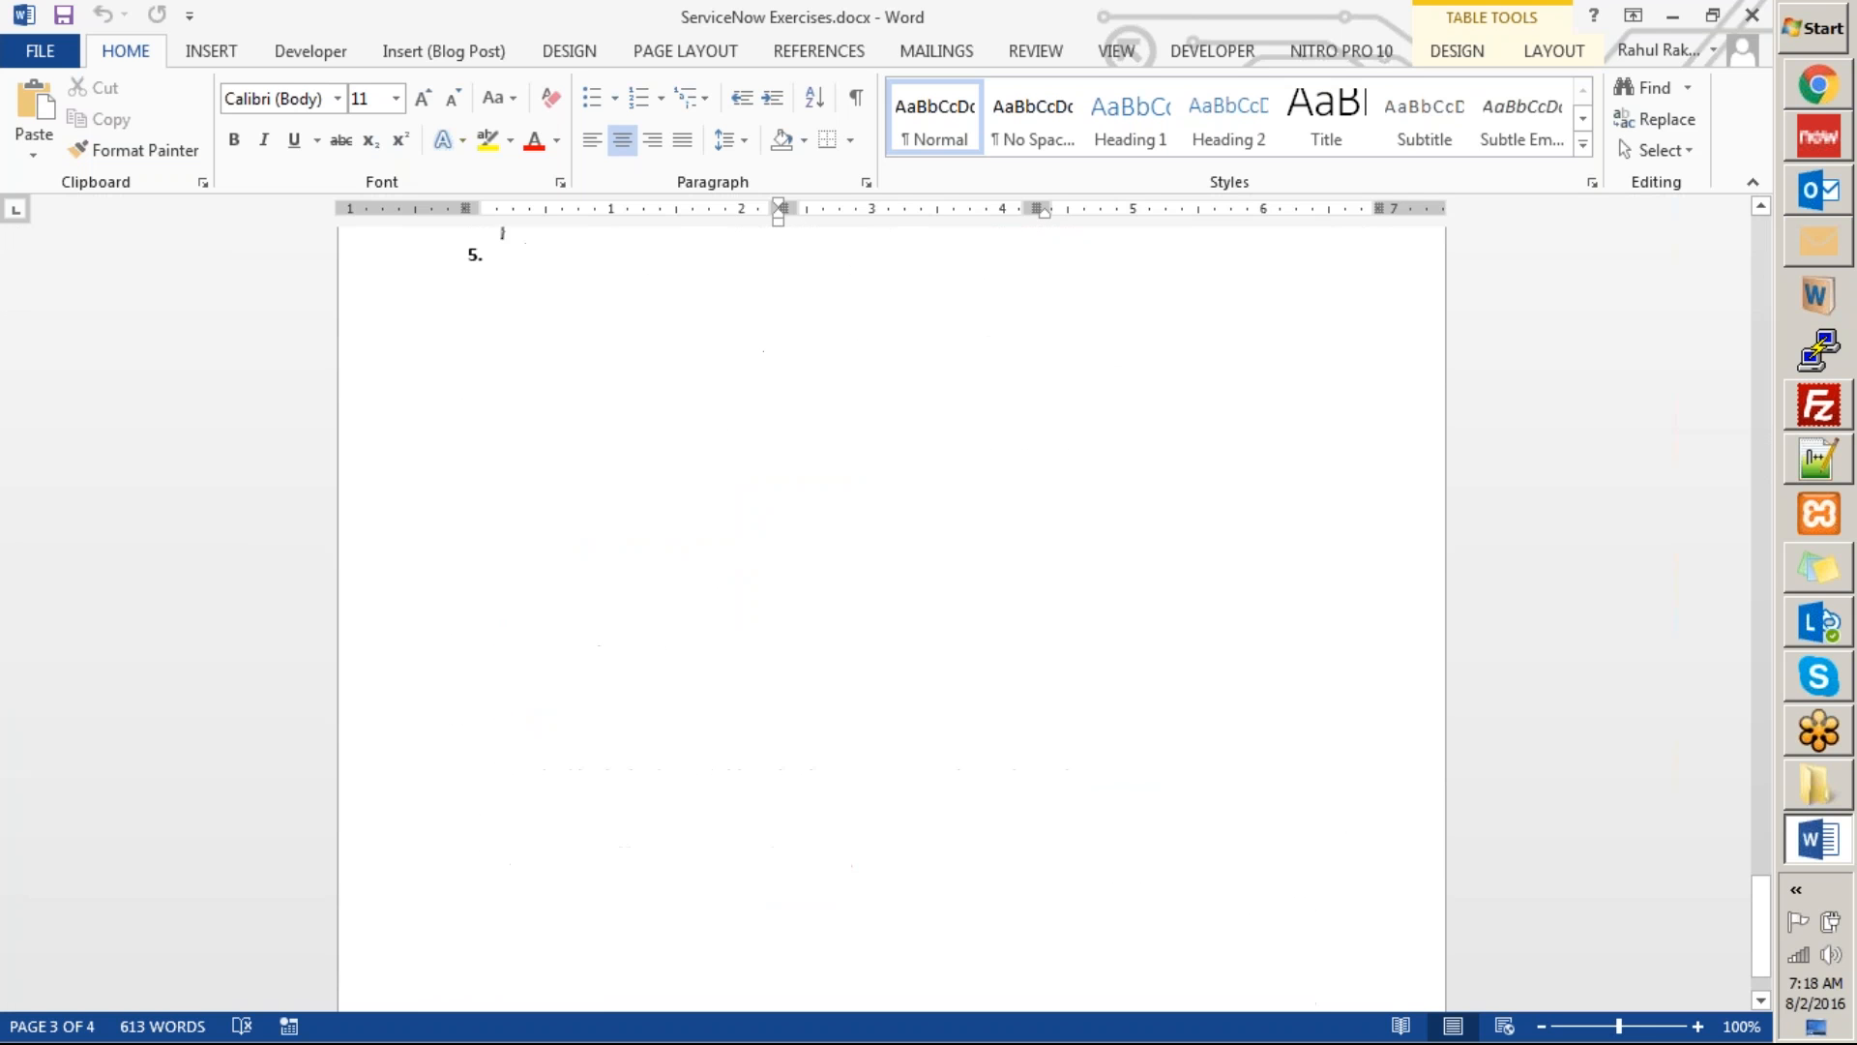
scroll(1209, 583, up, 20)
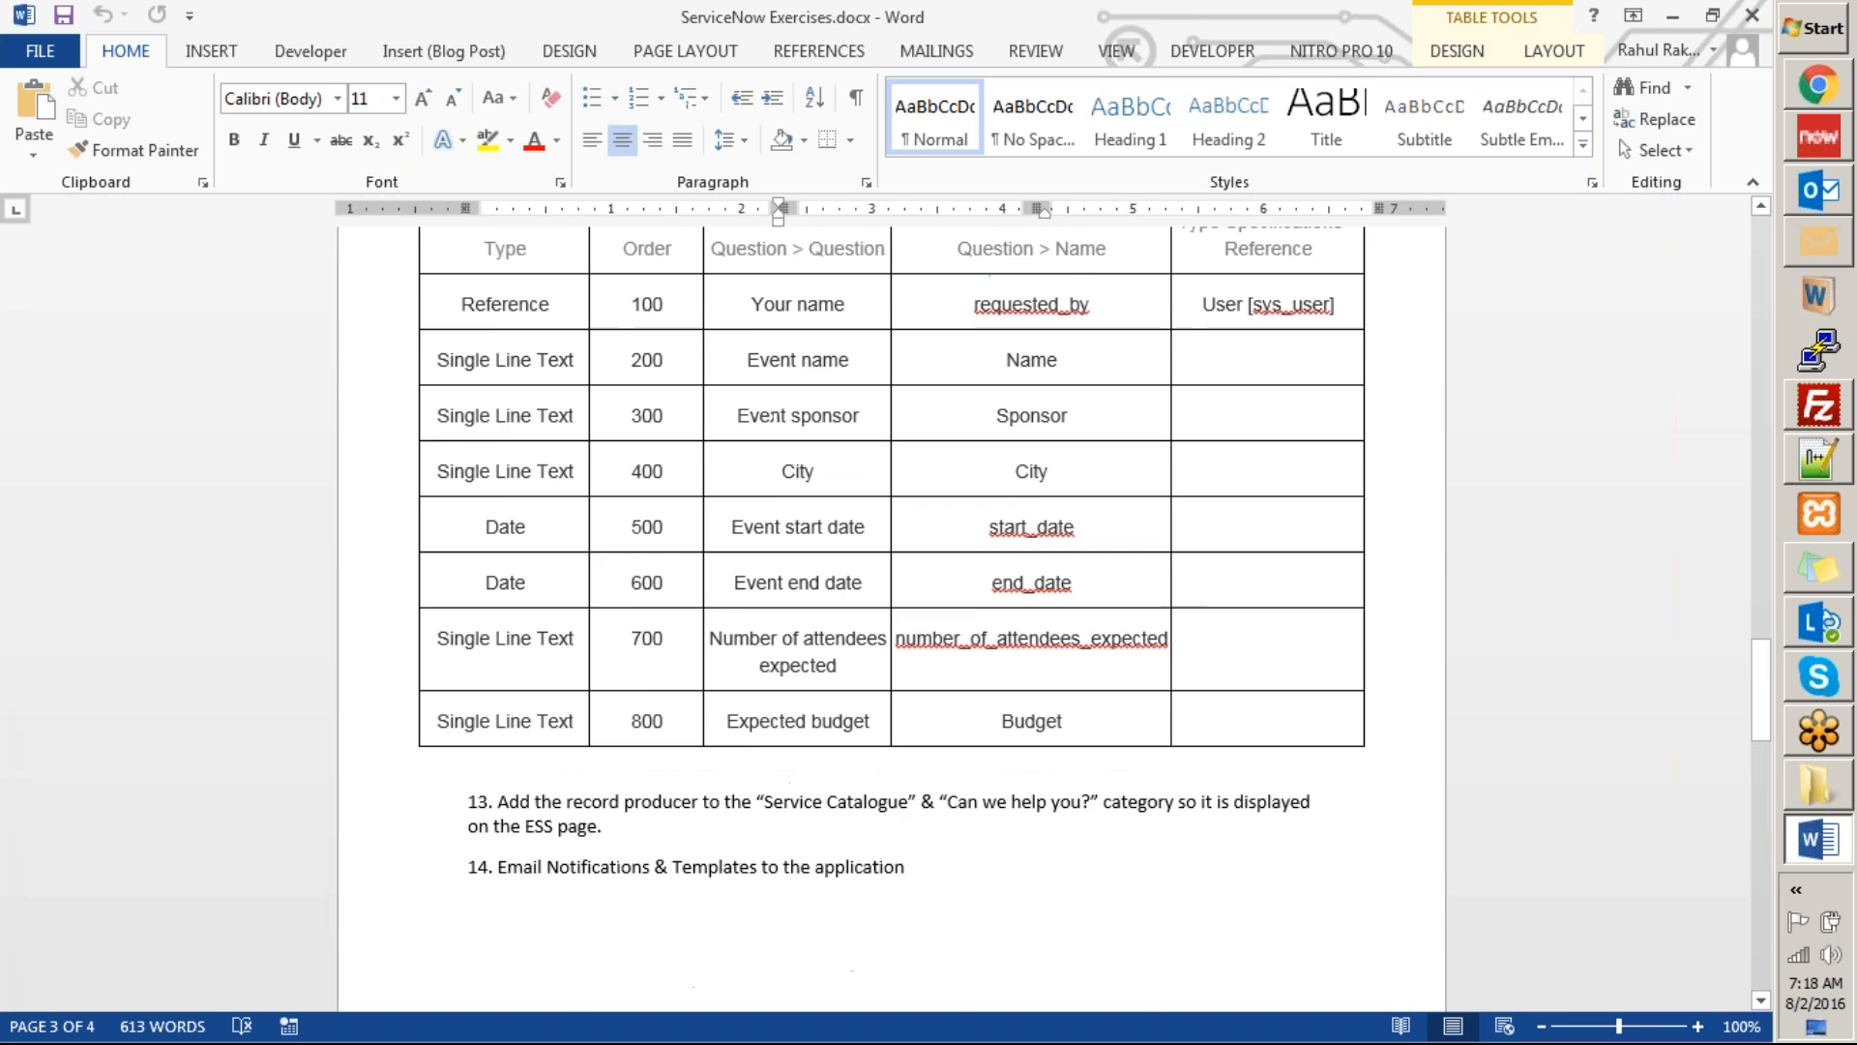
scroll(892, 619, up, 20)
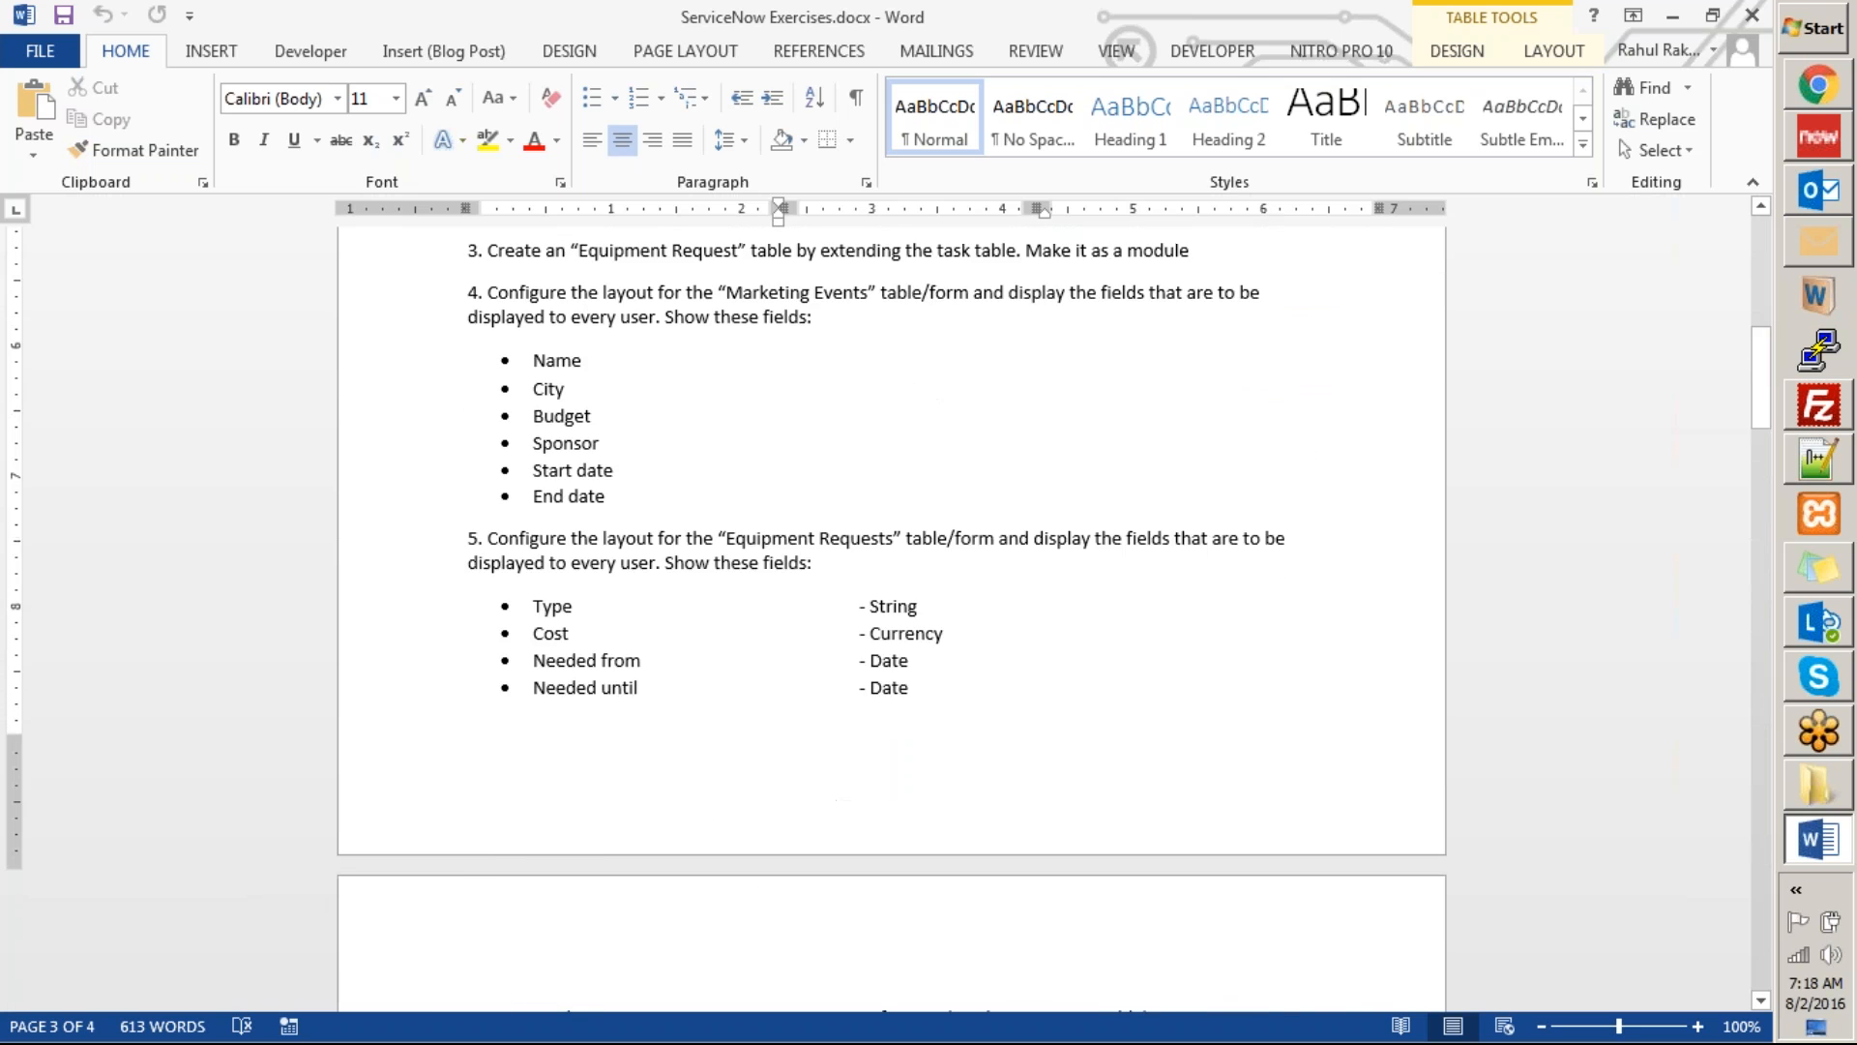
scroll(1128, 584, down, 10)
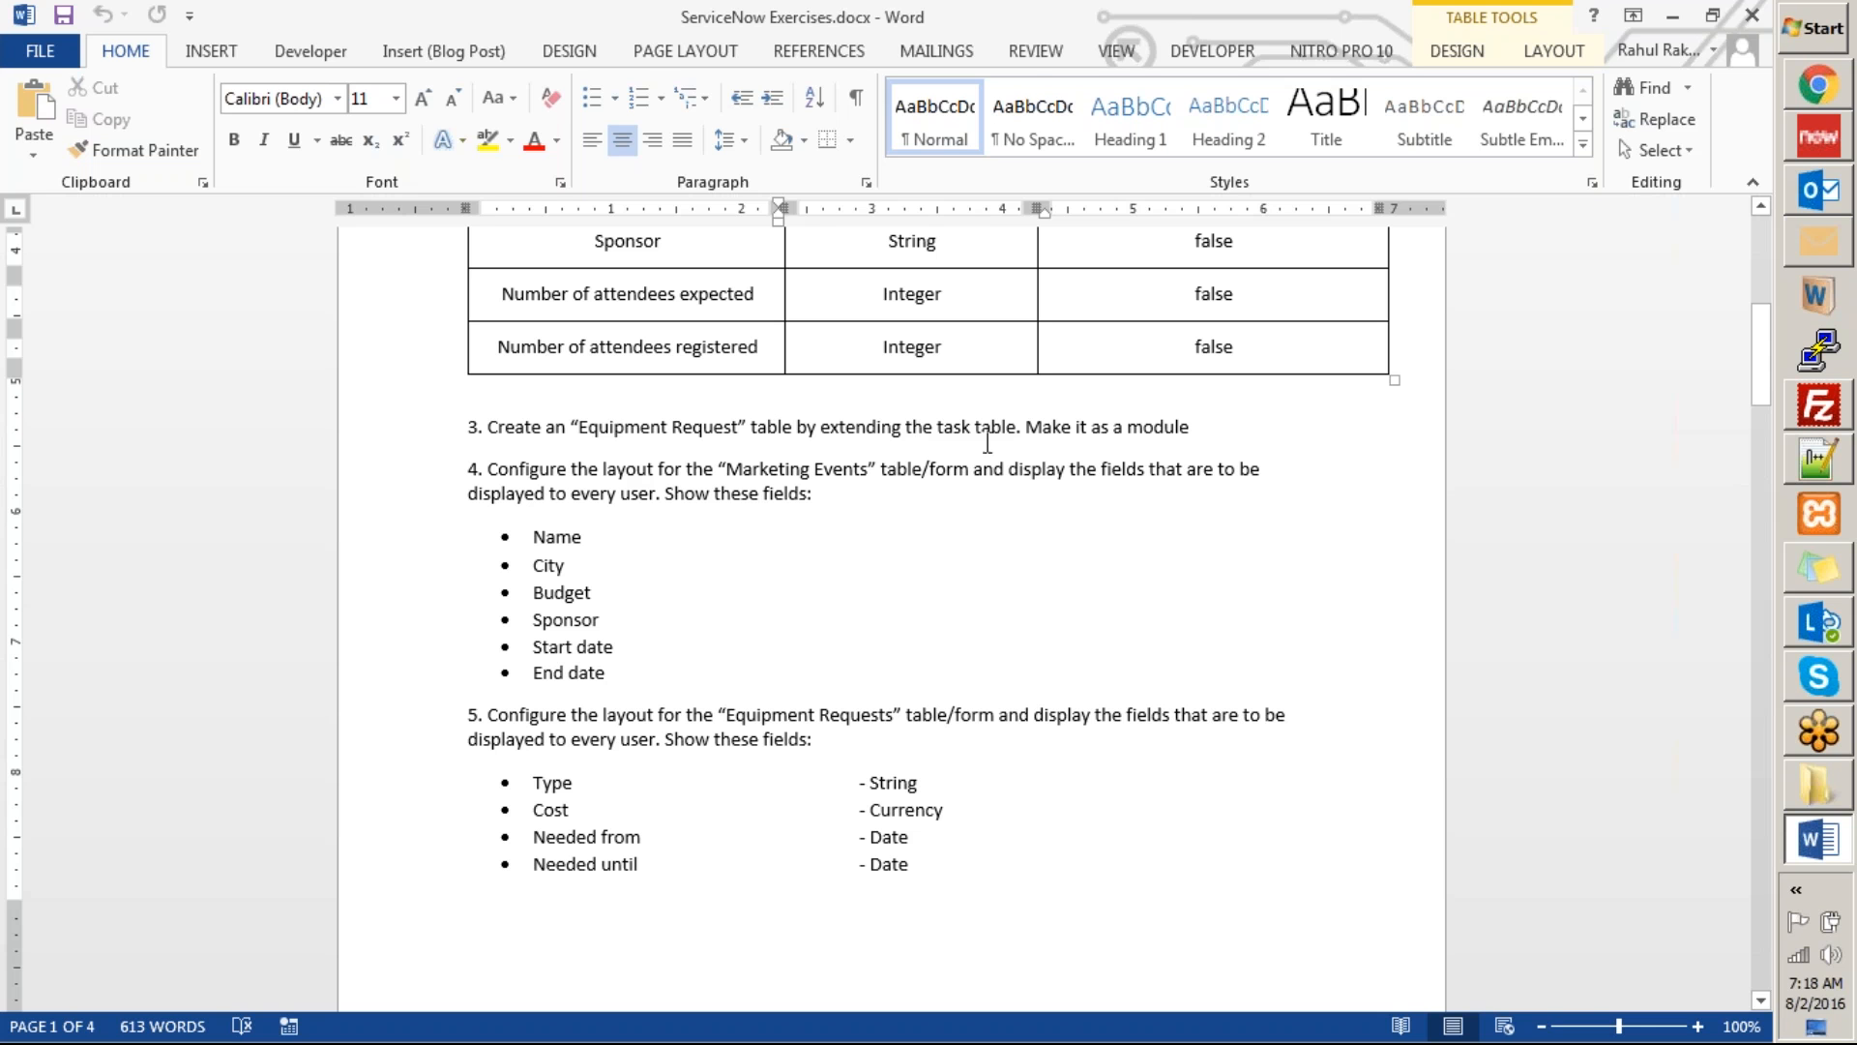
Add a blank line below task 3 and insert a 3x3 table there for the Equipment Request columns.
click(1224, 423)
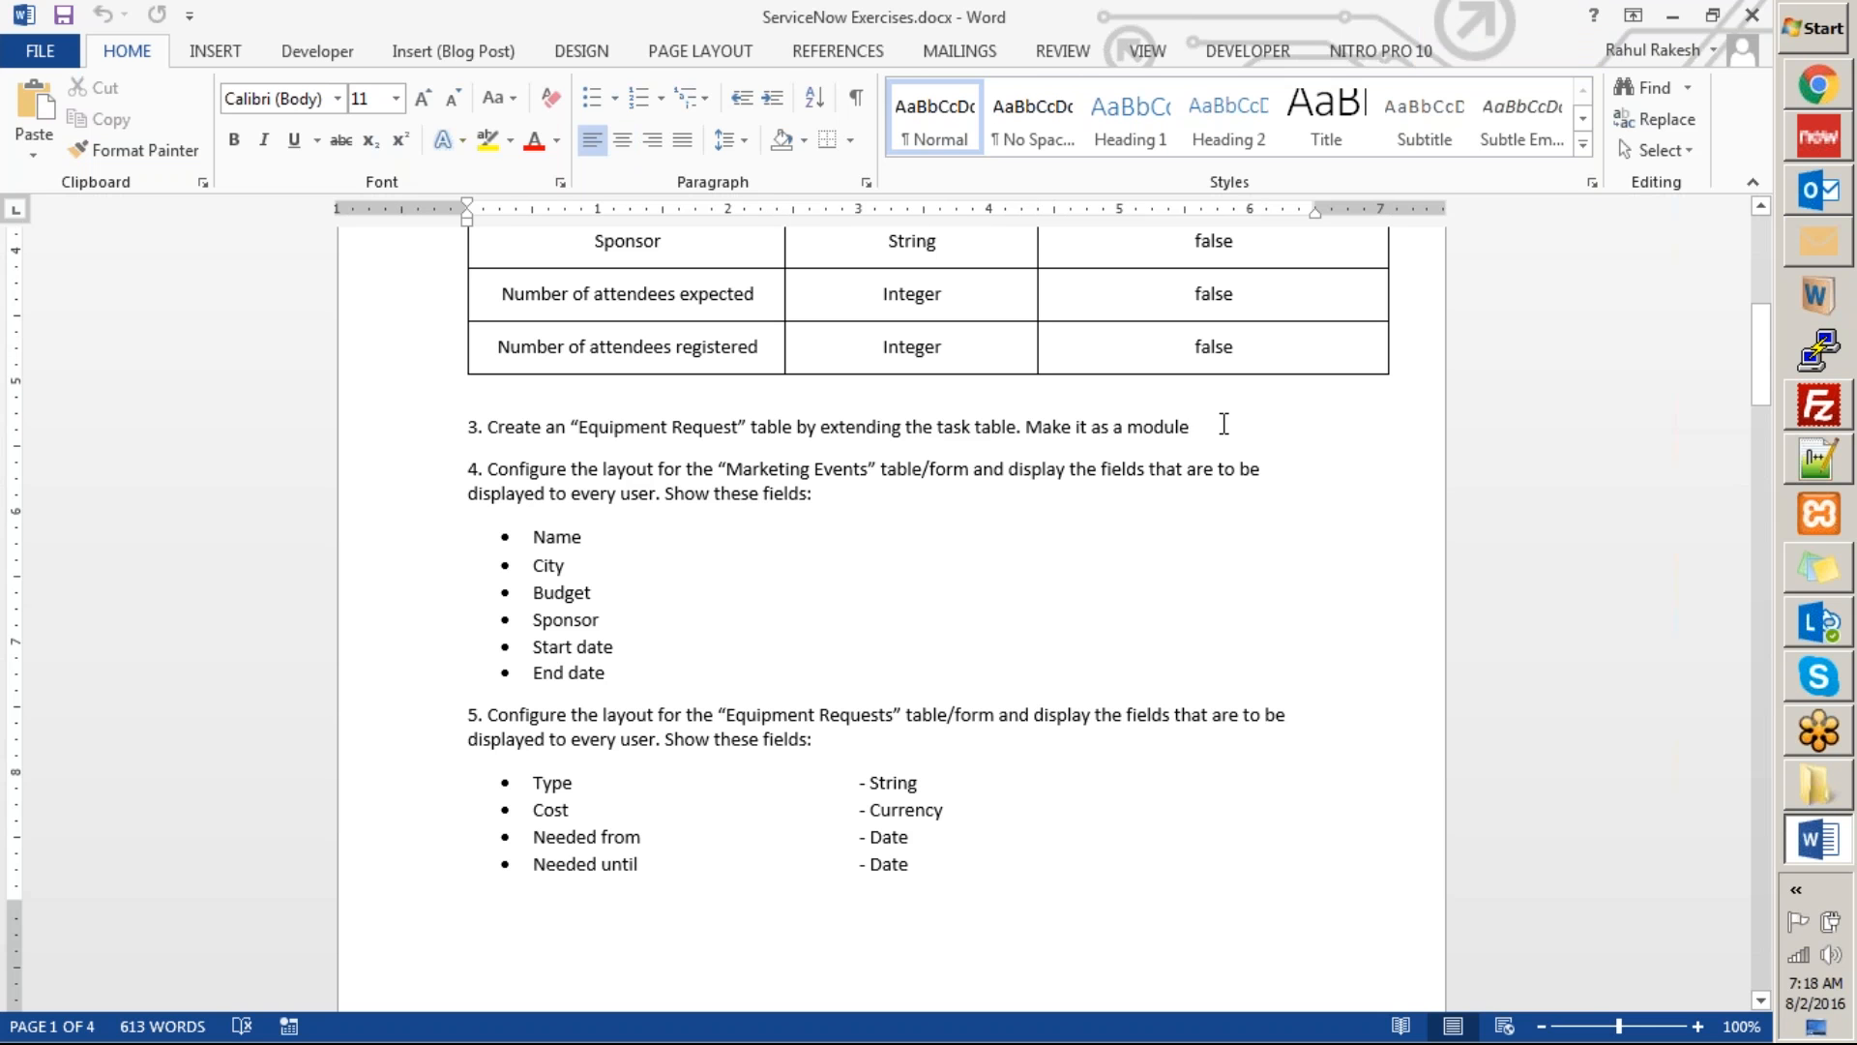
key(Return)
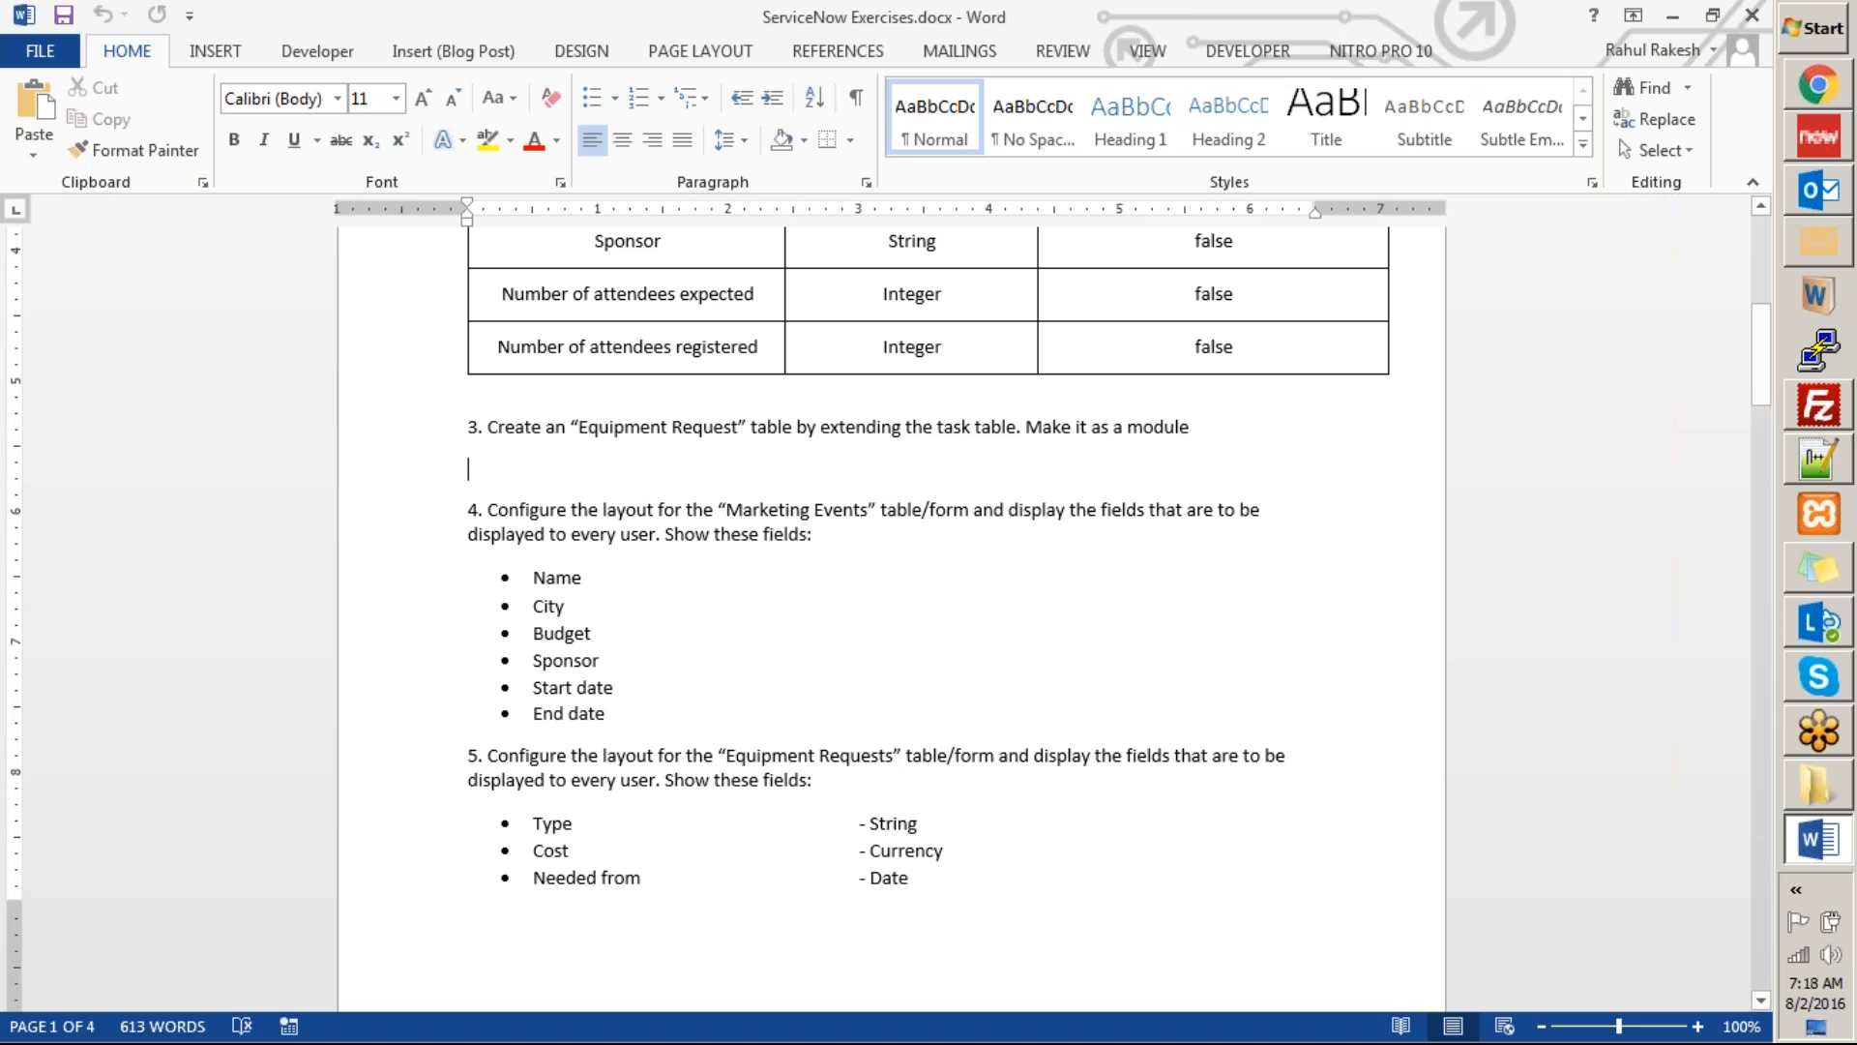
click(198, 53)
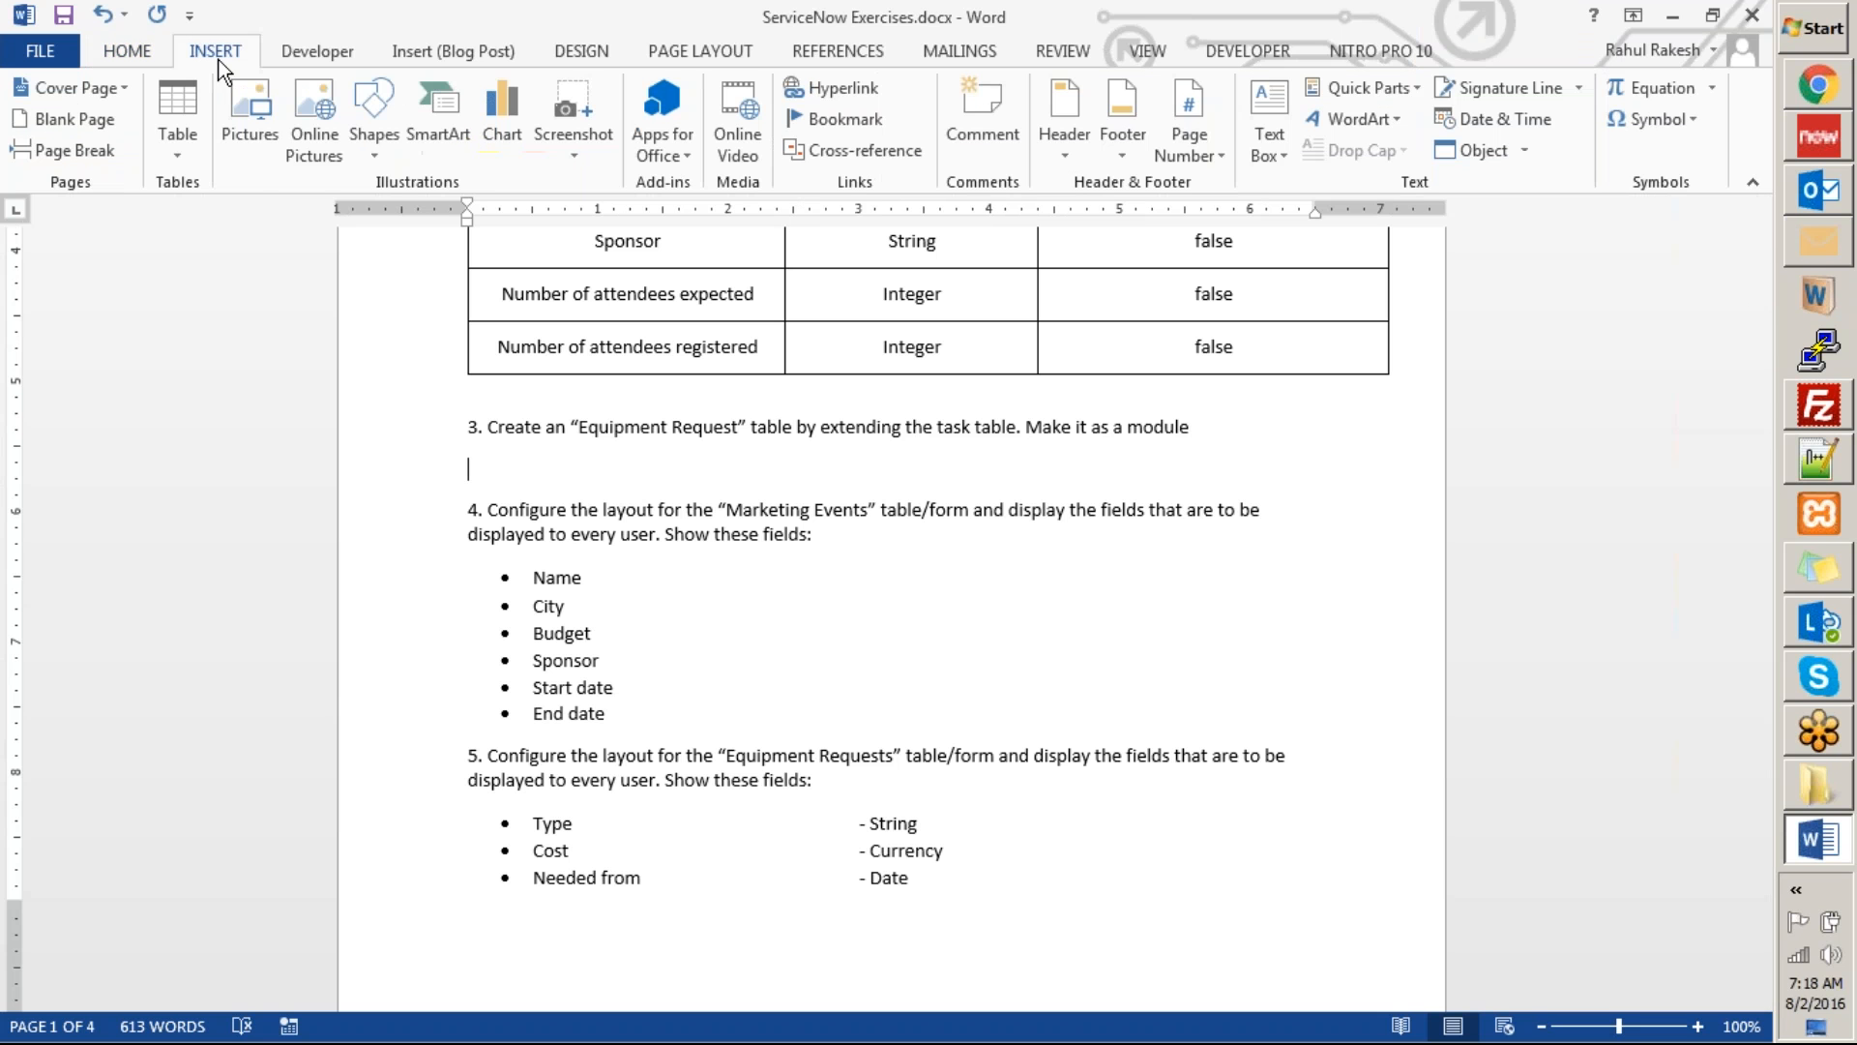
click(157, 159)
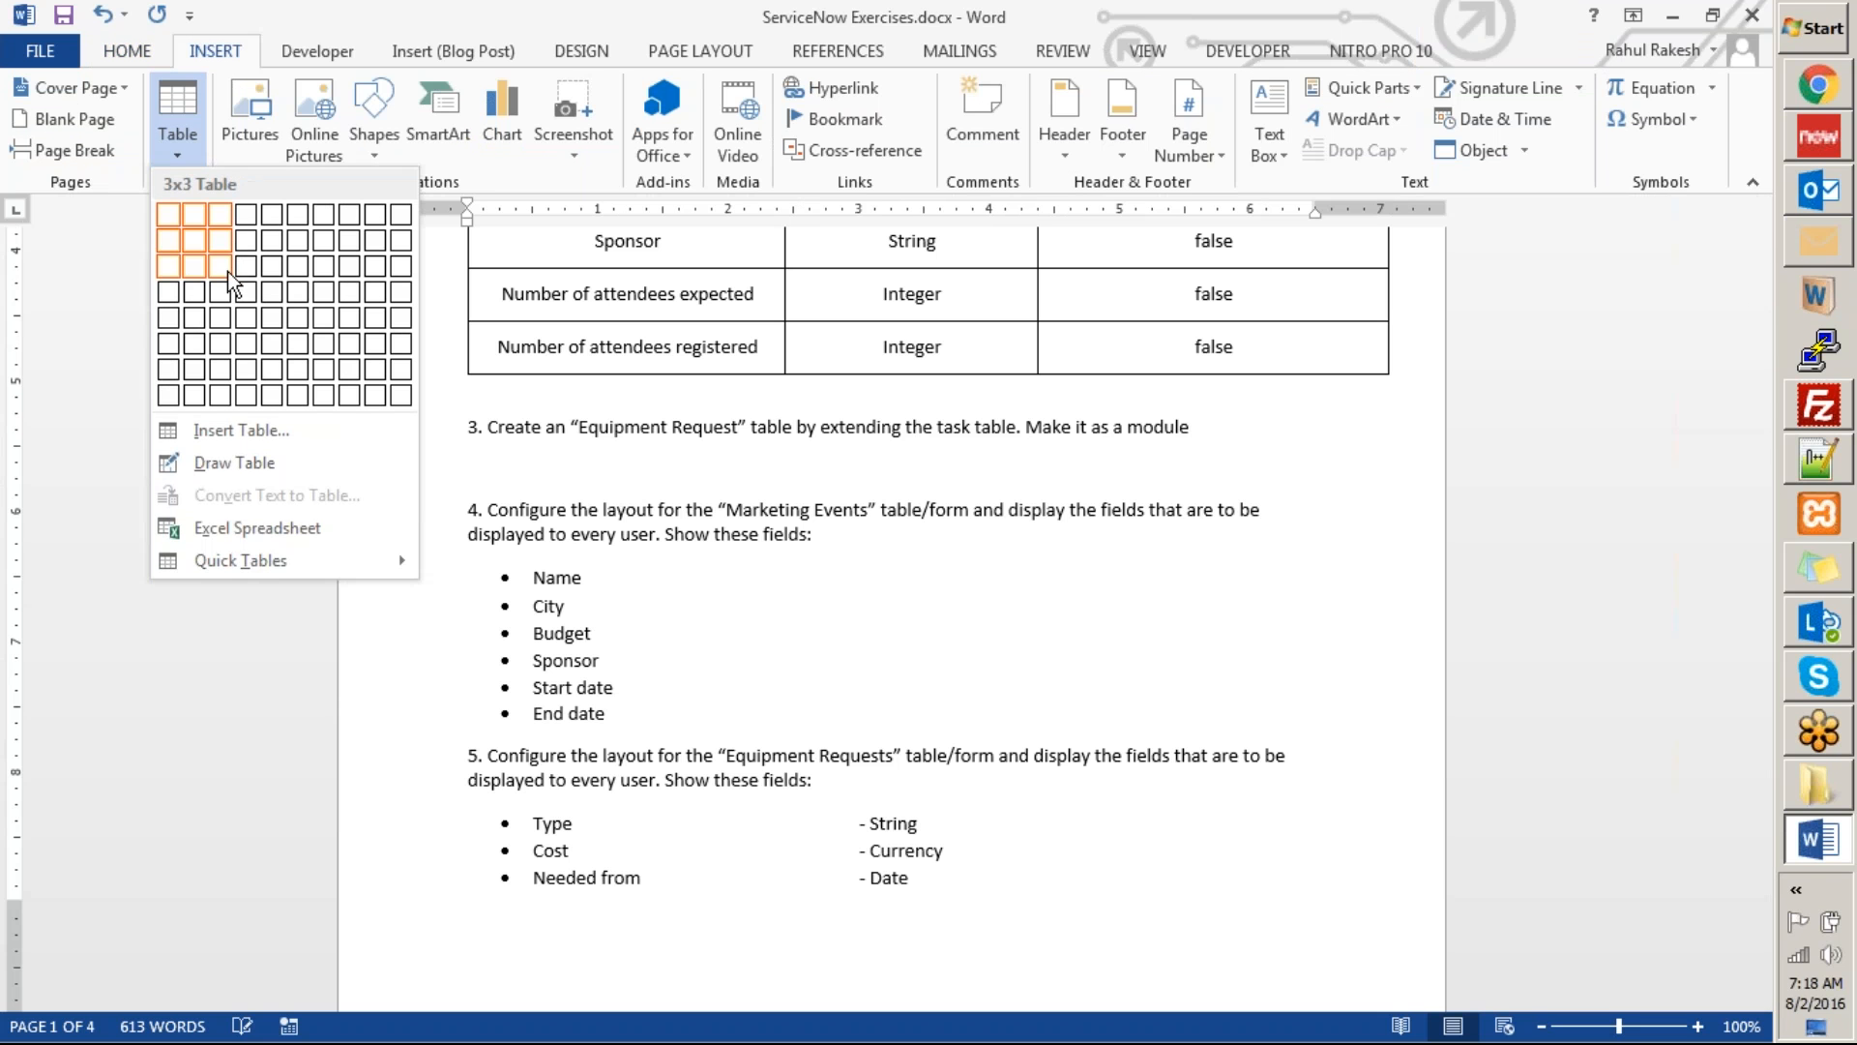
click(232, 290)
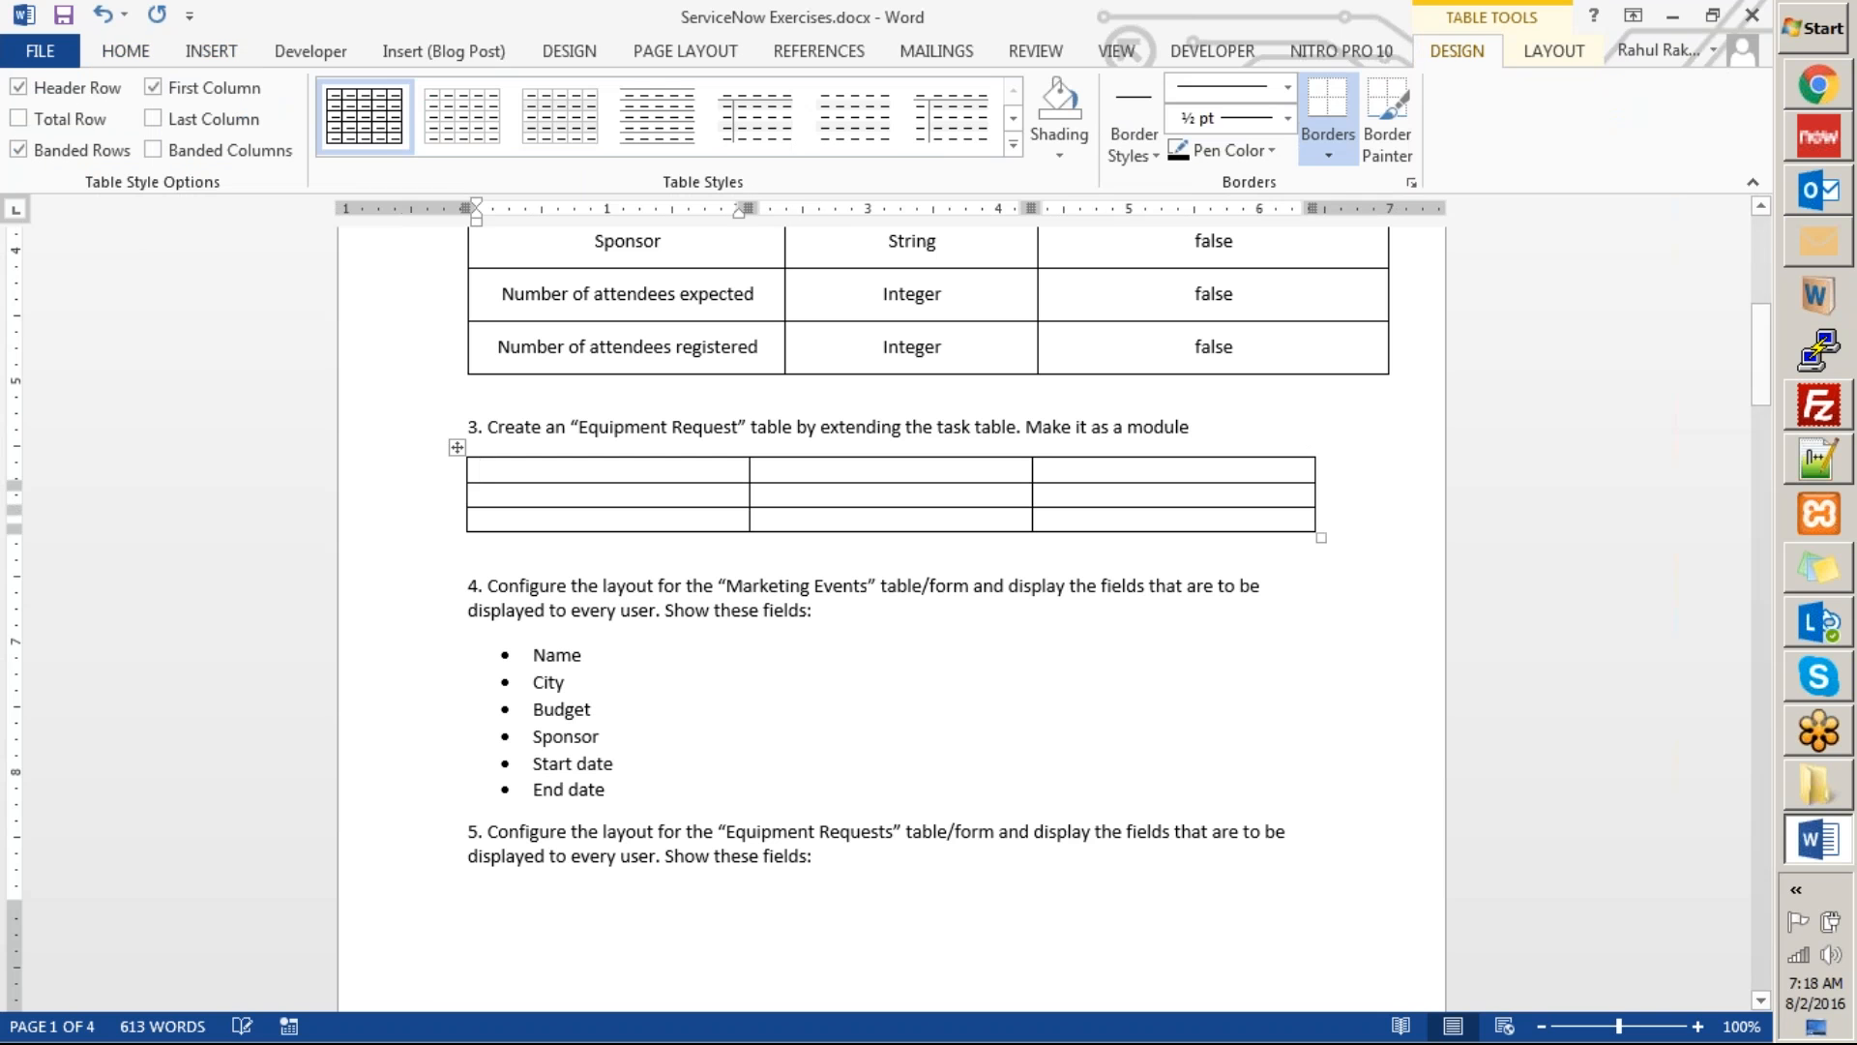
Switch to ServiceNow in Chrome to check the Equipment Request form's fields, and return to the new table in the Word document.
key(alt+Tab)
key(alt+Tab)
click(1082, 22)
click(909, 16)
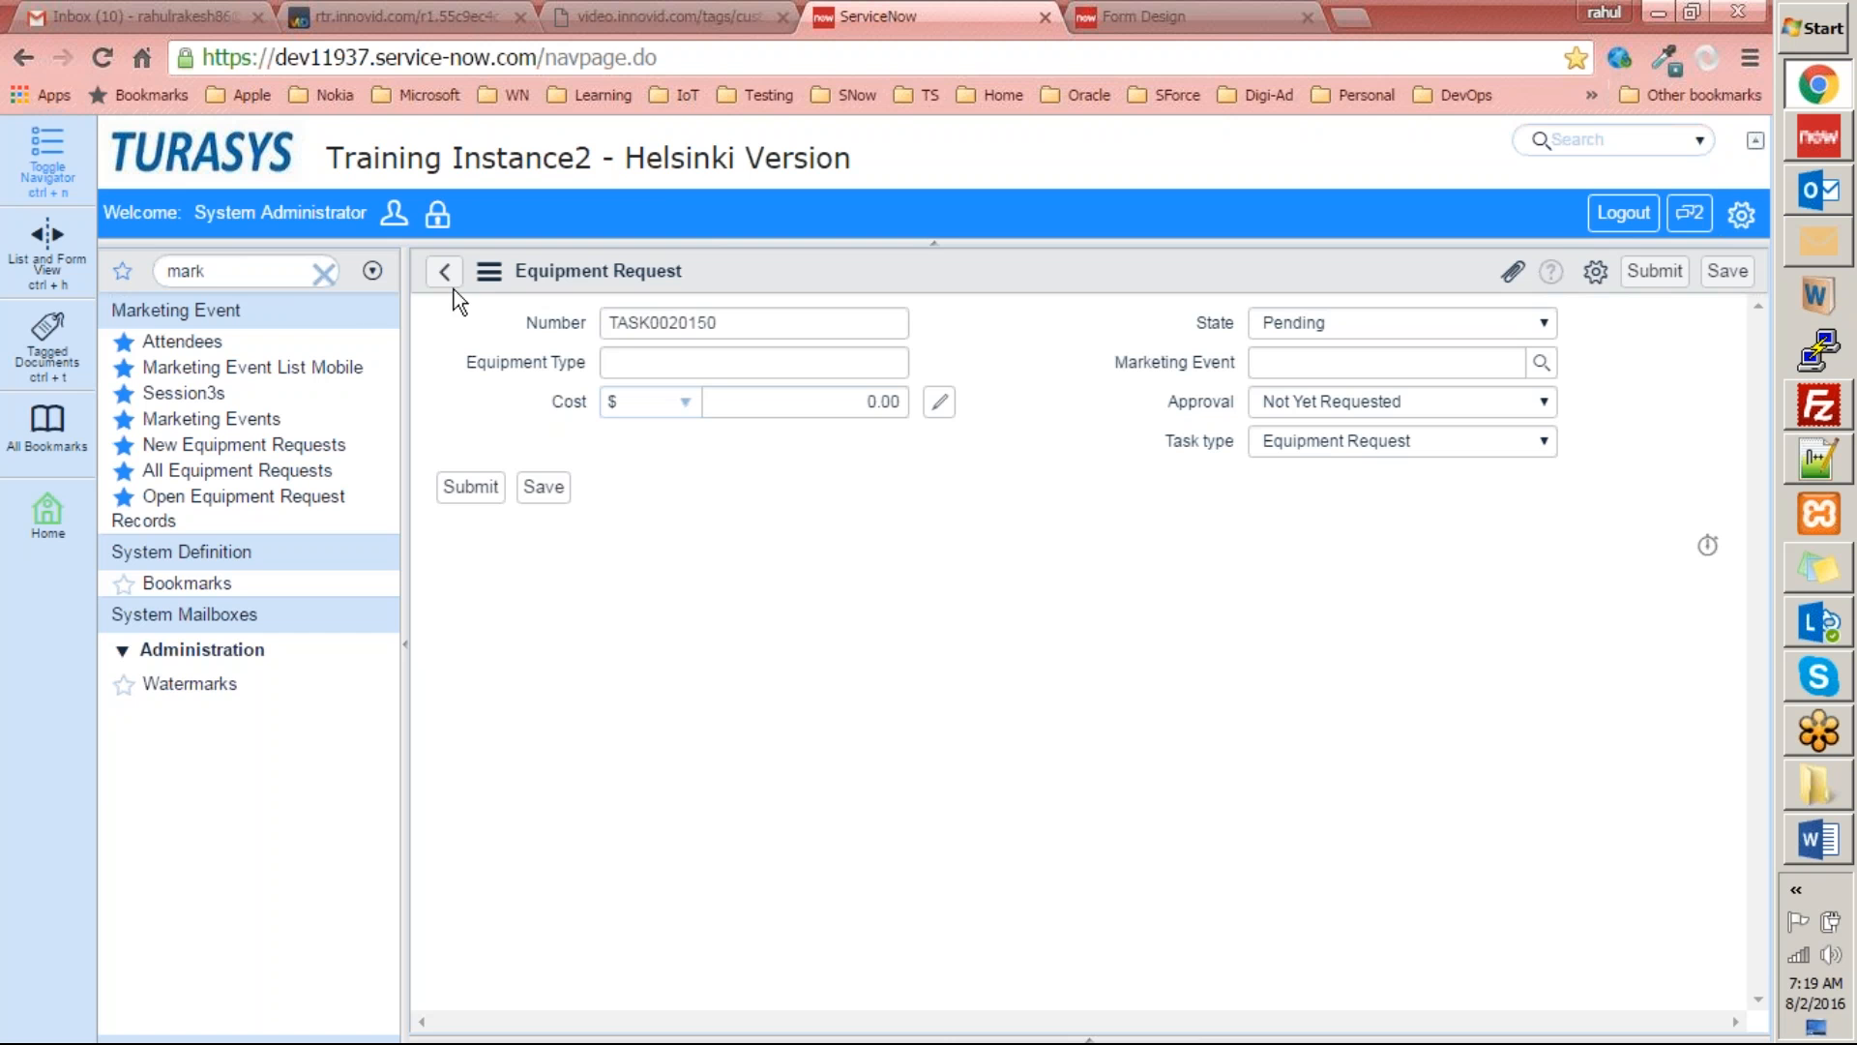
key(alt+Tab)
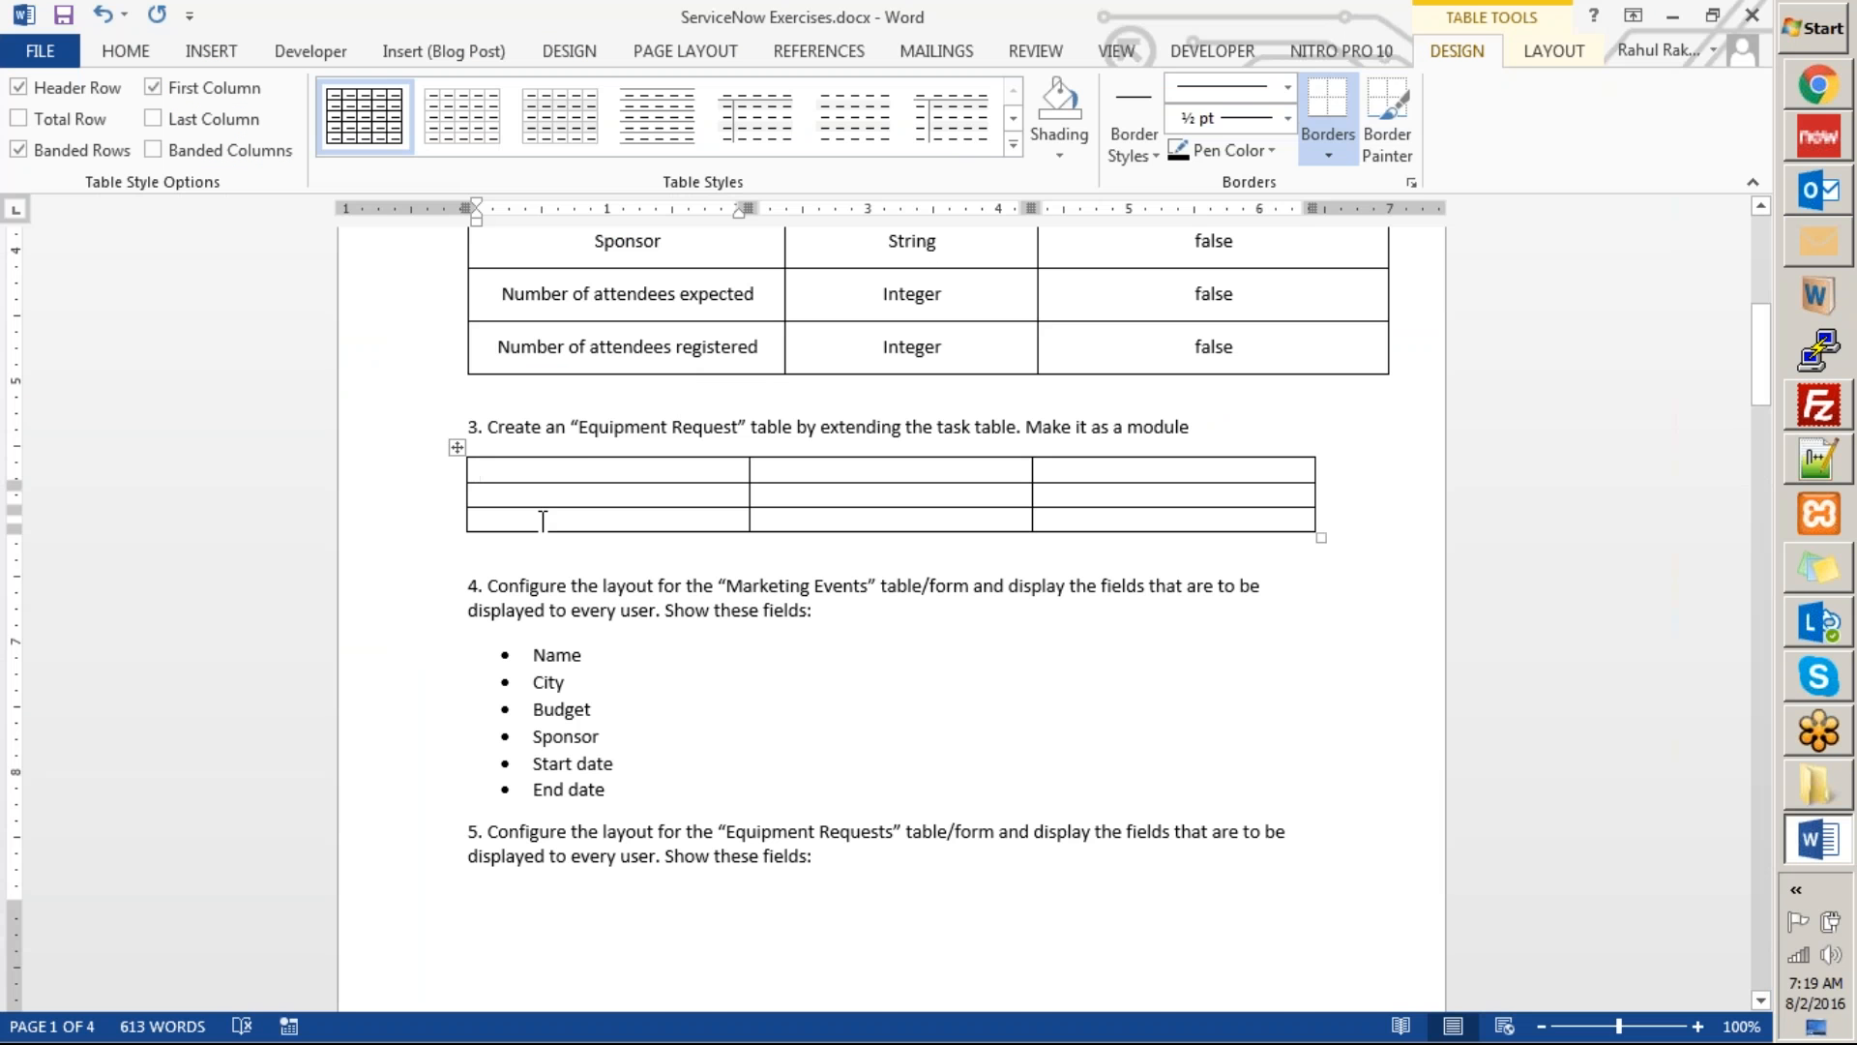
scroll(539, 519, up, 10)
scroll(539, 520, down, 6)
scroll(890, 620, down, 1)
Fill the new table's header row with Column Label, Type and Display.
text(C)
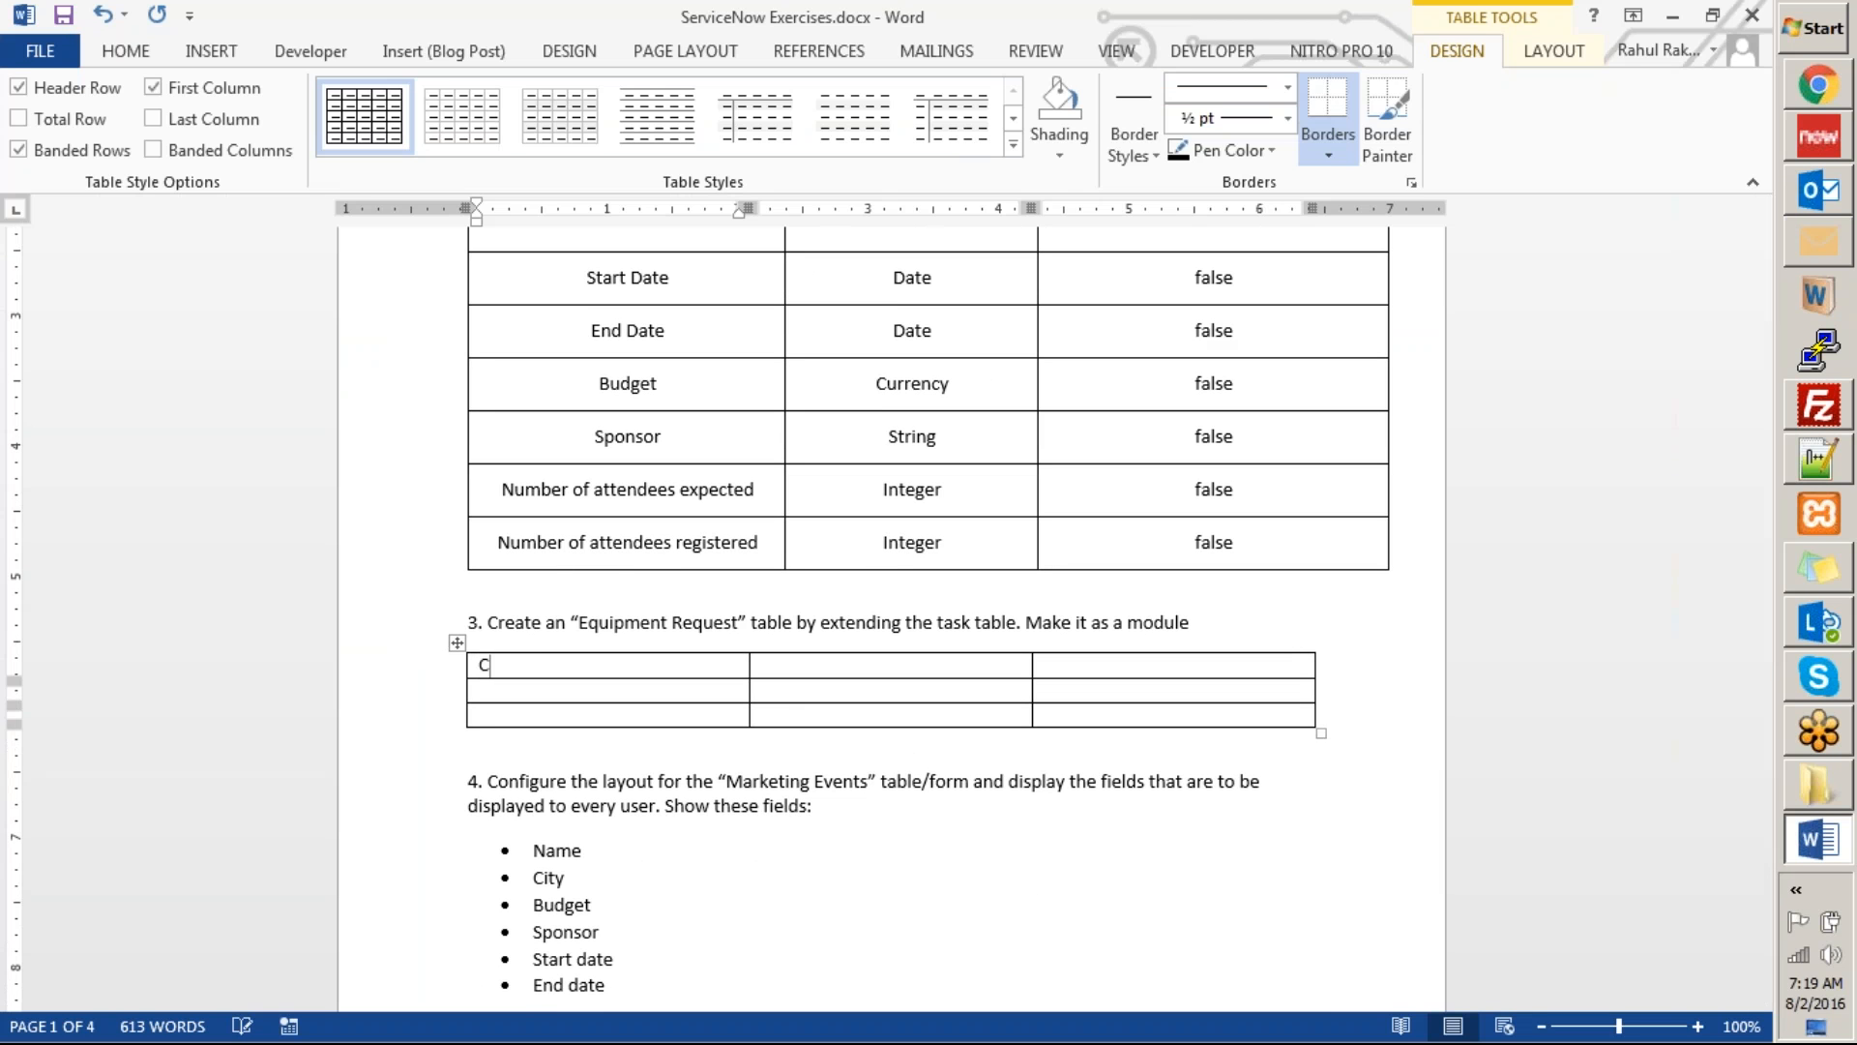
text(olumn Label)
key(Tab)
text(Type)
key(Tab)
text(Dip)
key(BackSpace)
text(s)
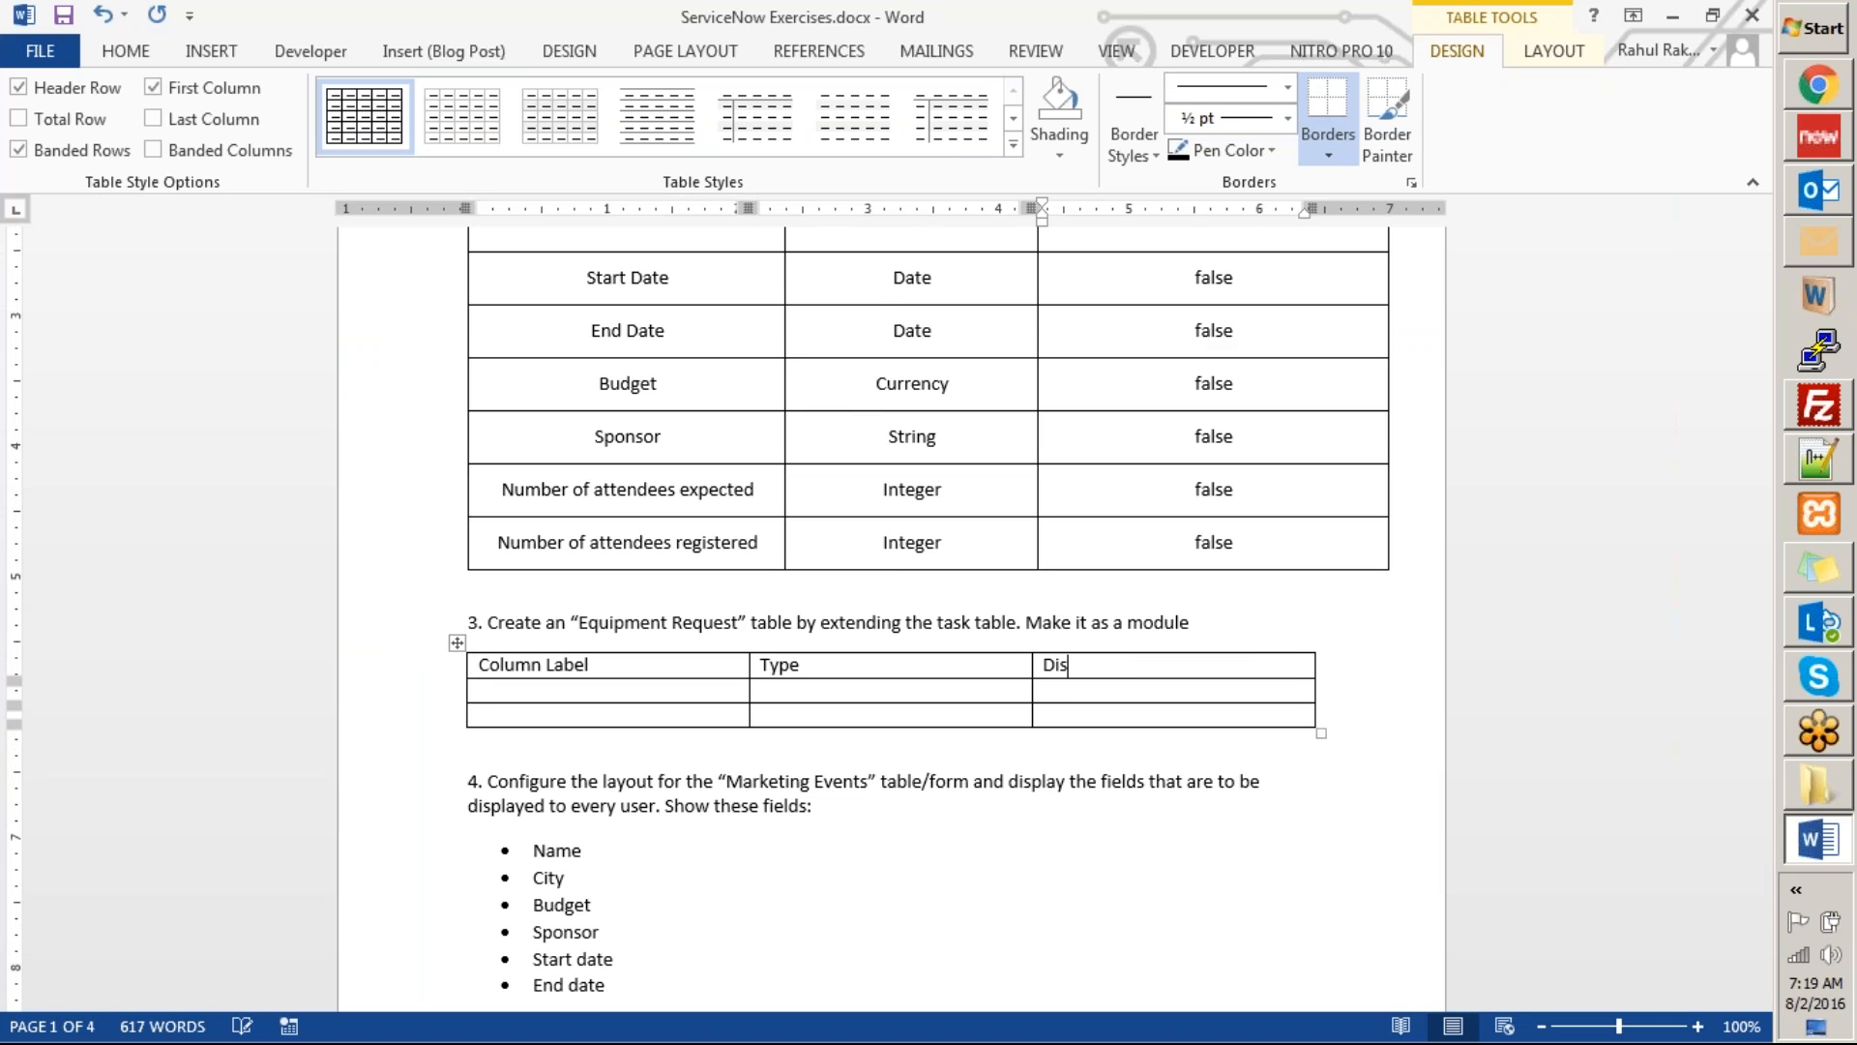
text(play)
Fill the first row under the headers with Number, Integer and False.
key(Tab)
text(N)
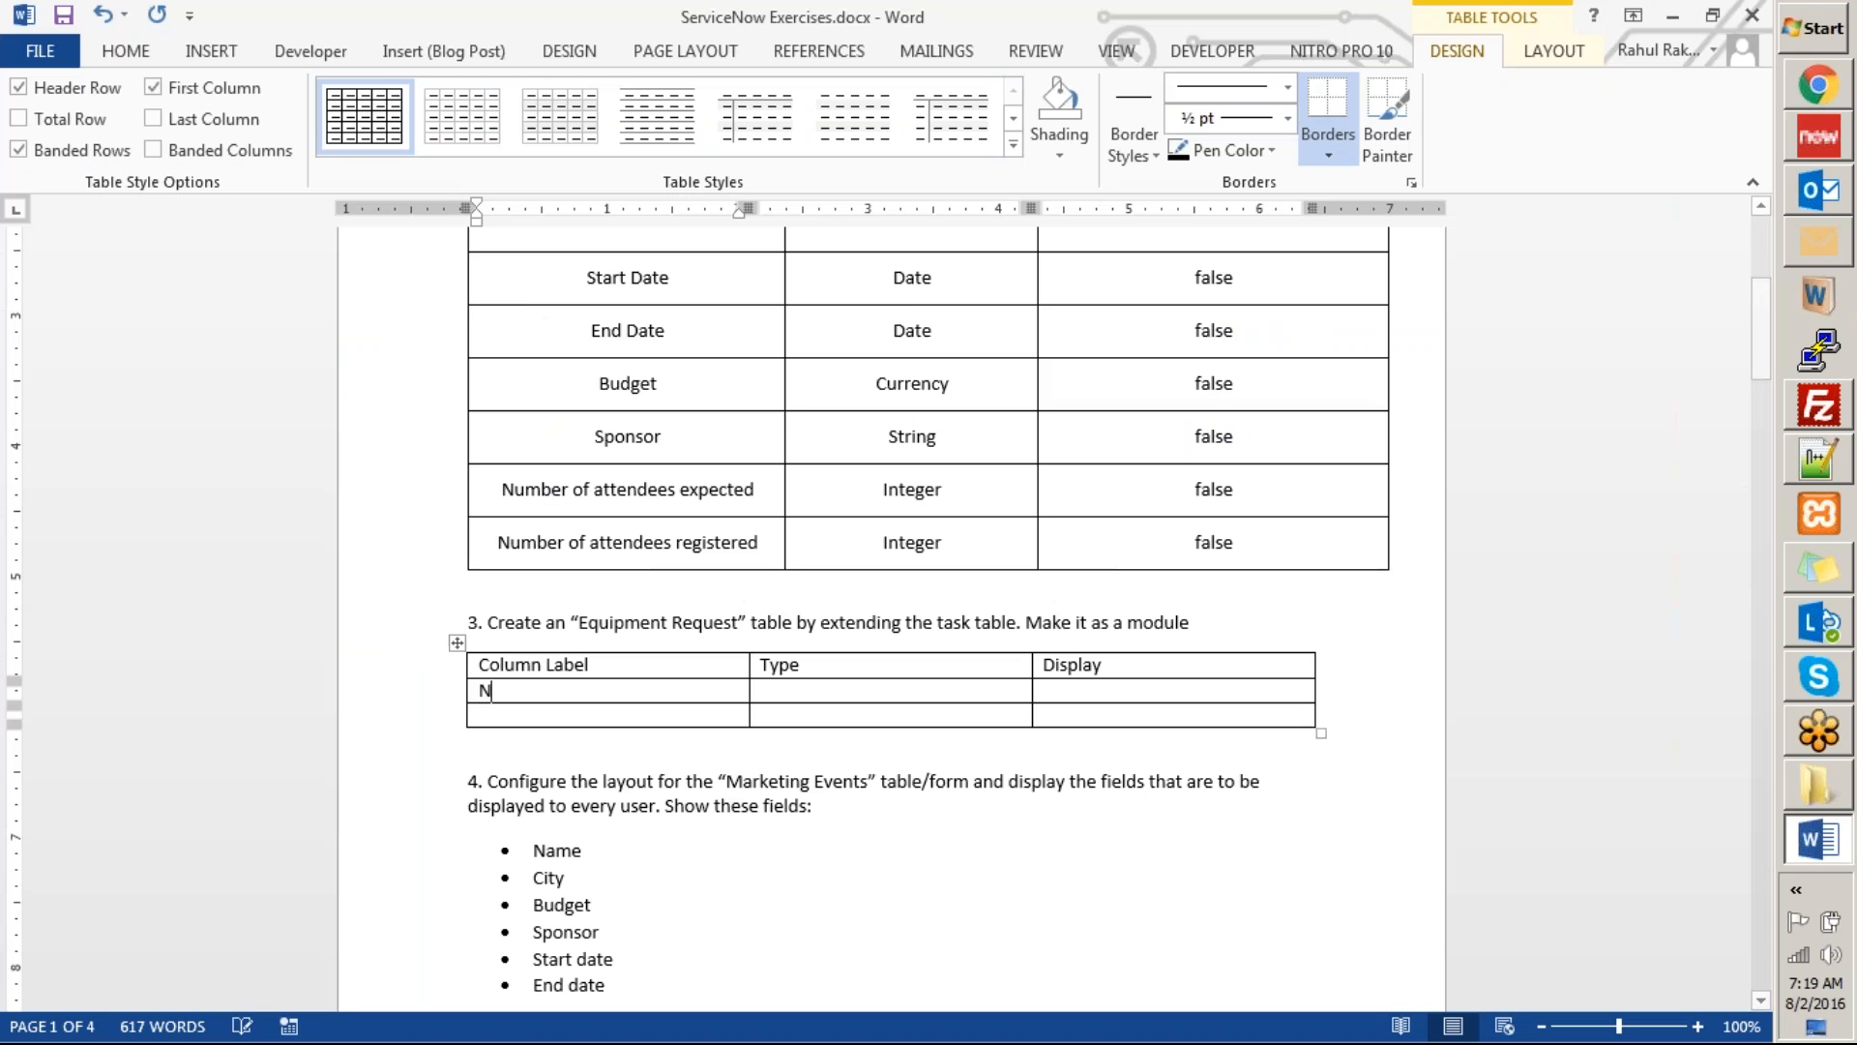
text(umber)
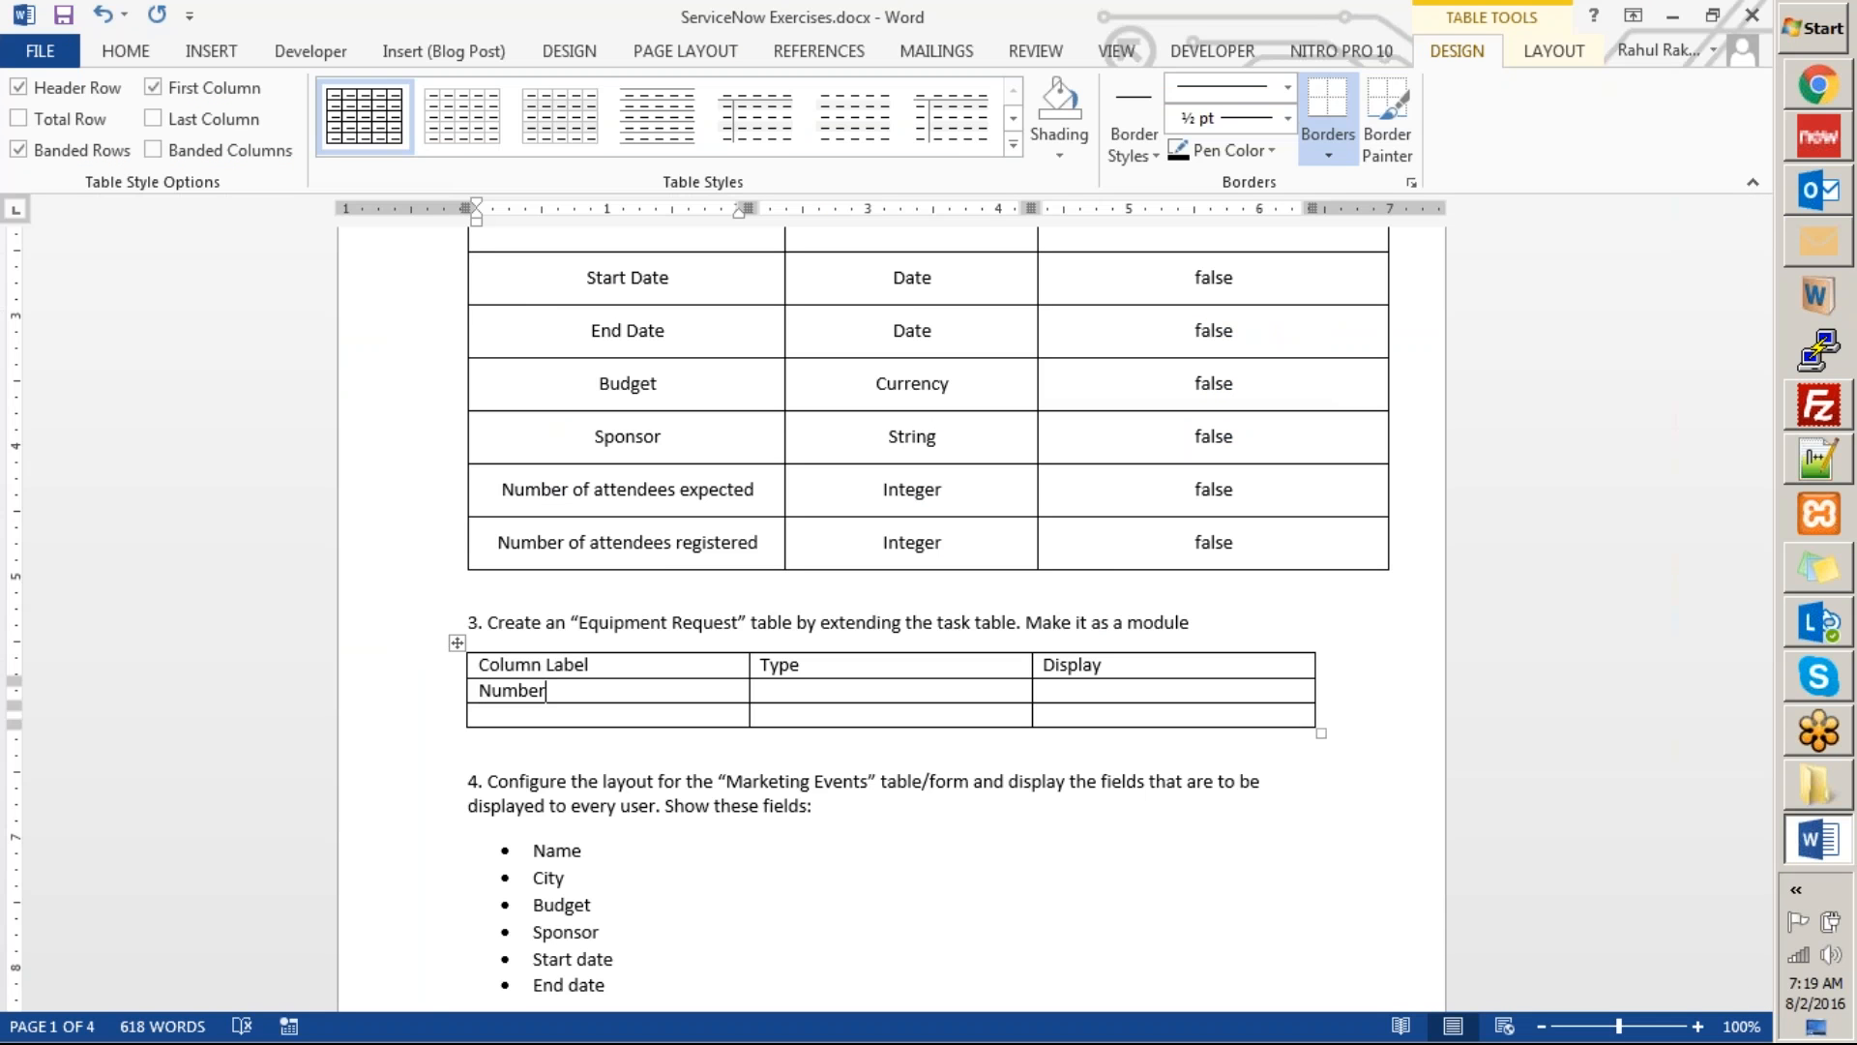
text(Integr)
key(Tab)
text(false)
Check the Equipment Request form in ServiceNow and fill the next table row in Word with Equipment Type, String and True.
key(alt+Tab)
key(alt+Tab)
key(Tab)
text(Equipme)
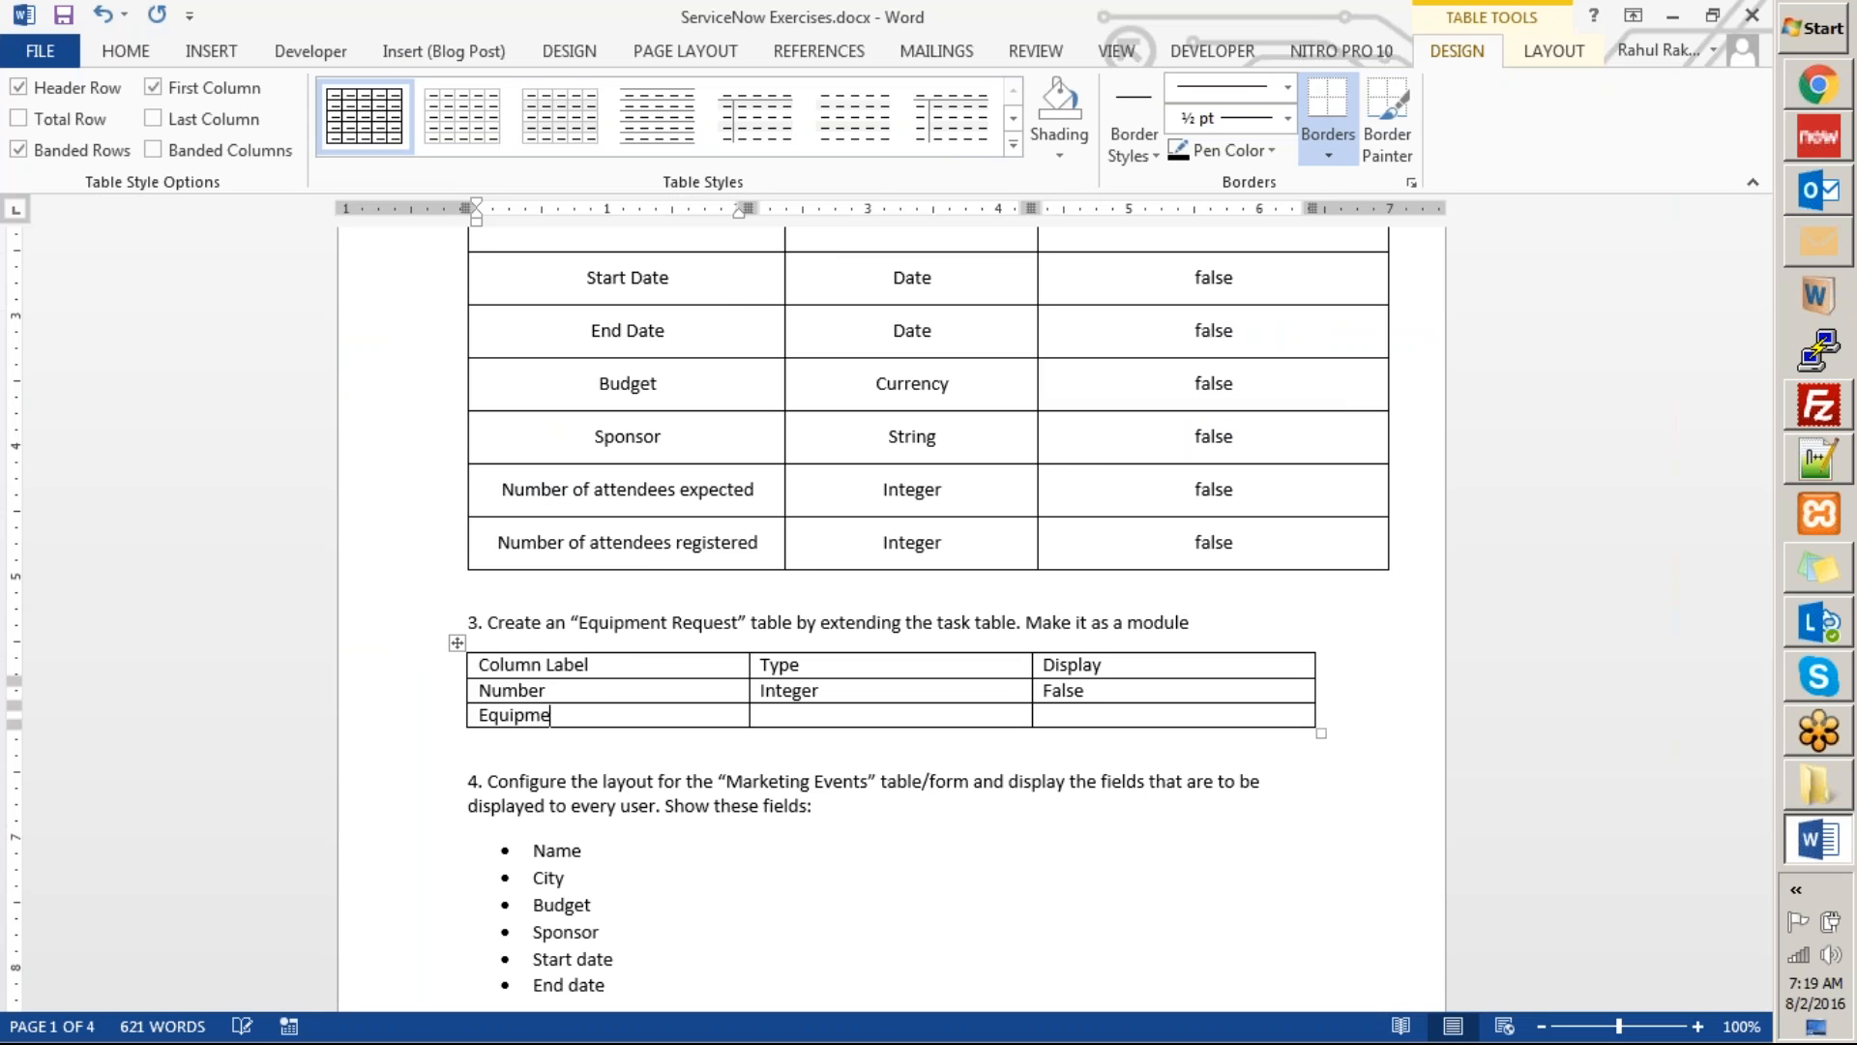
text(nt Type)
key(Tab)
text(String)
key(Tab)
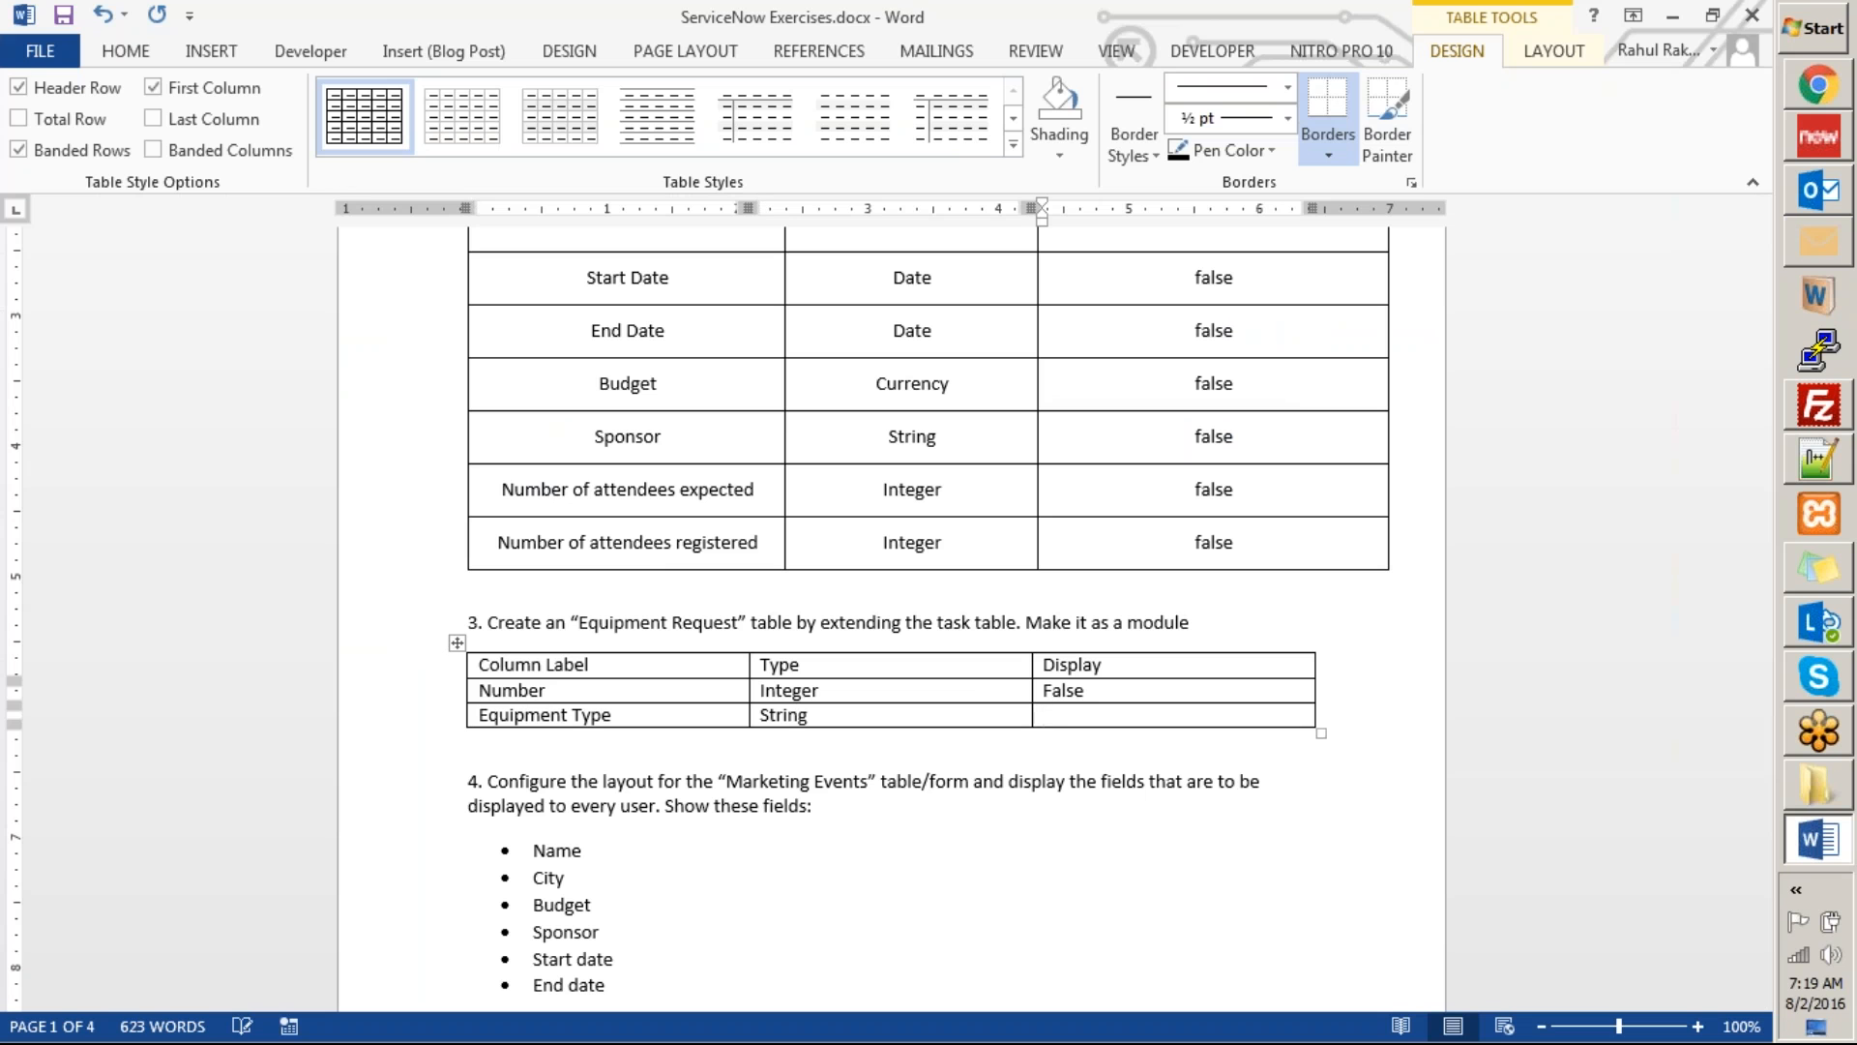
text(true)
Add a row to the Equipment Request table for the form's next field: Cost, Currency, False.
key(Tab)
key(alt+Tab)
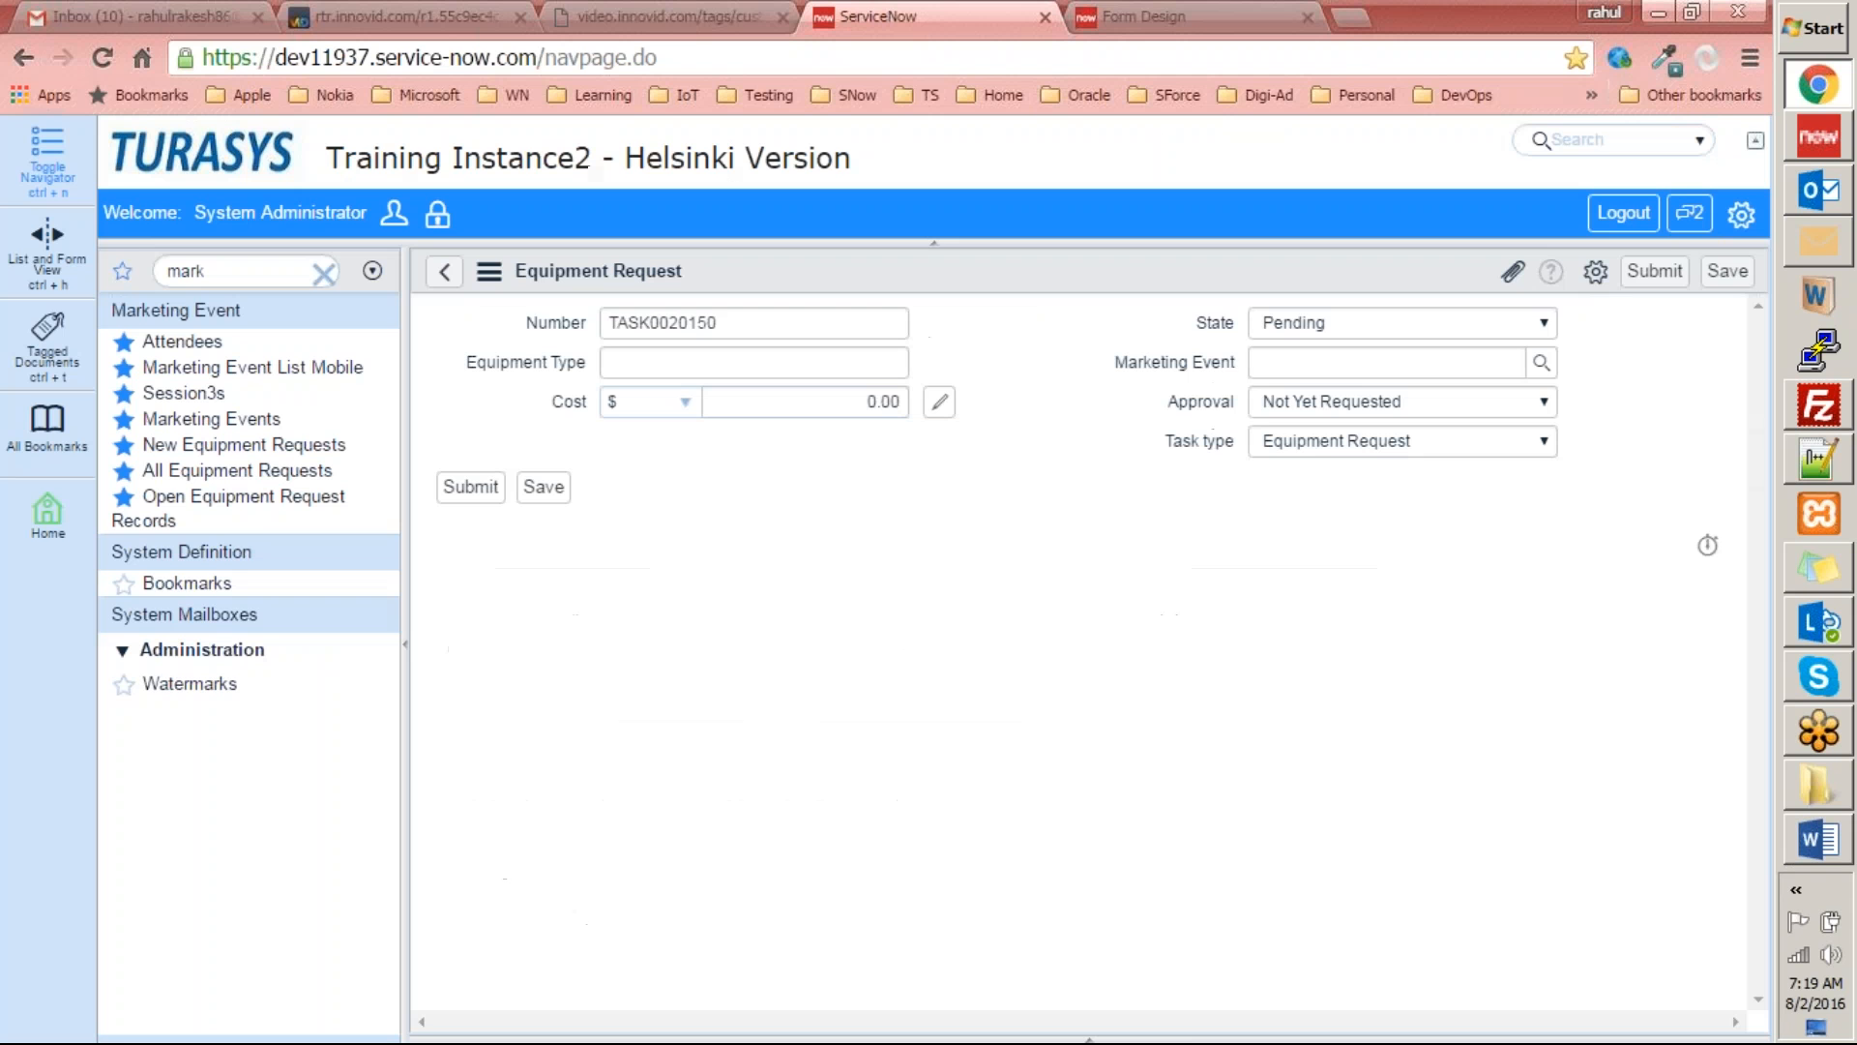
key(alt+Tab)
text(Cost)
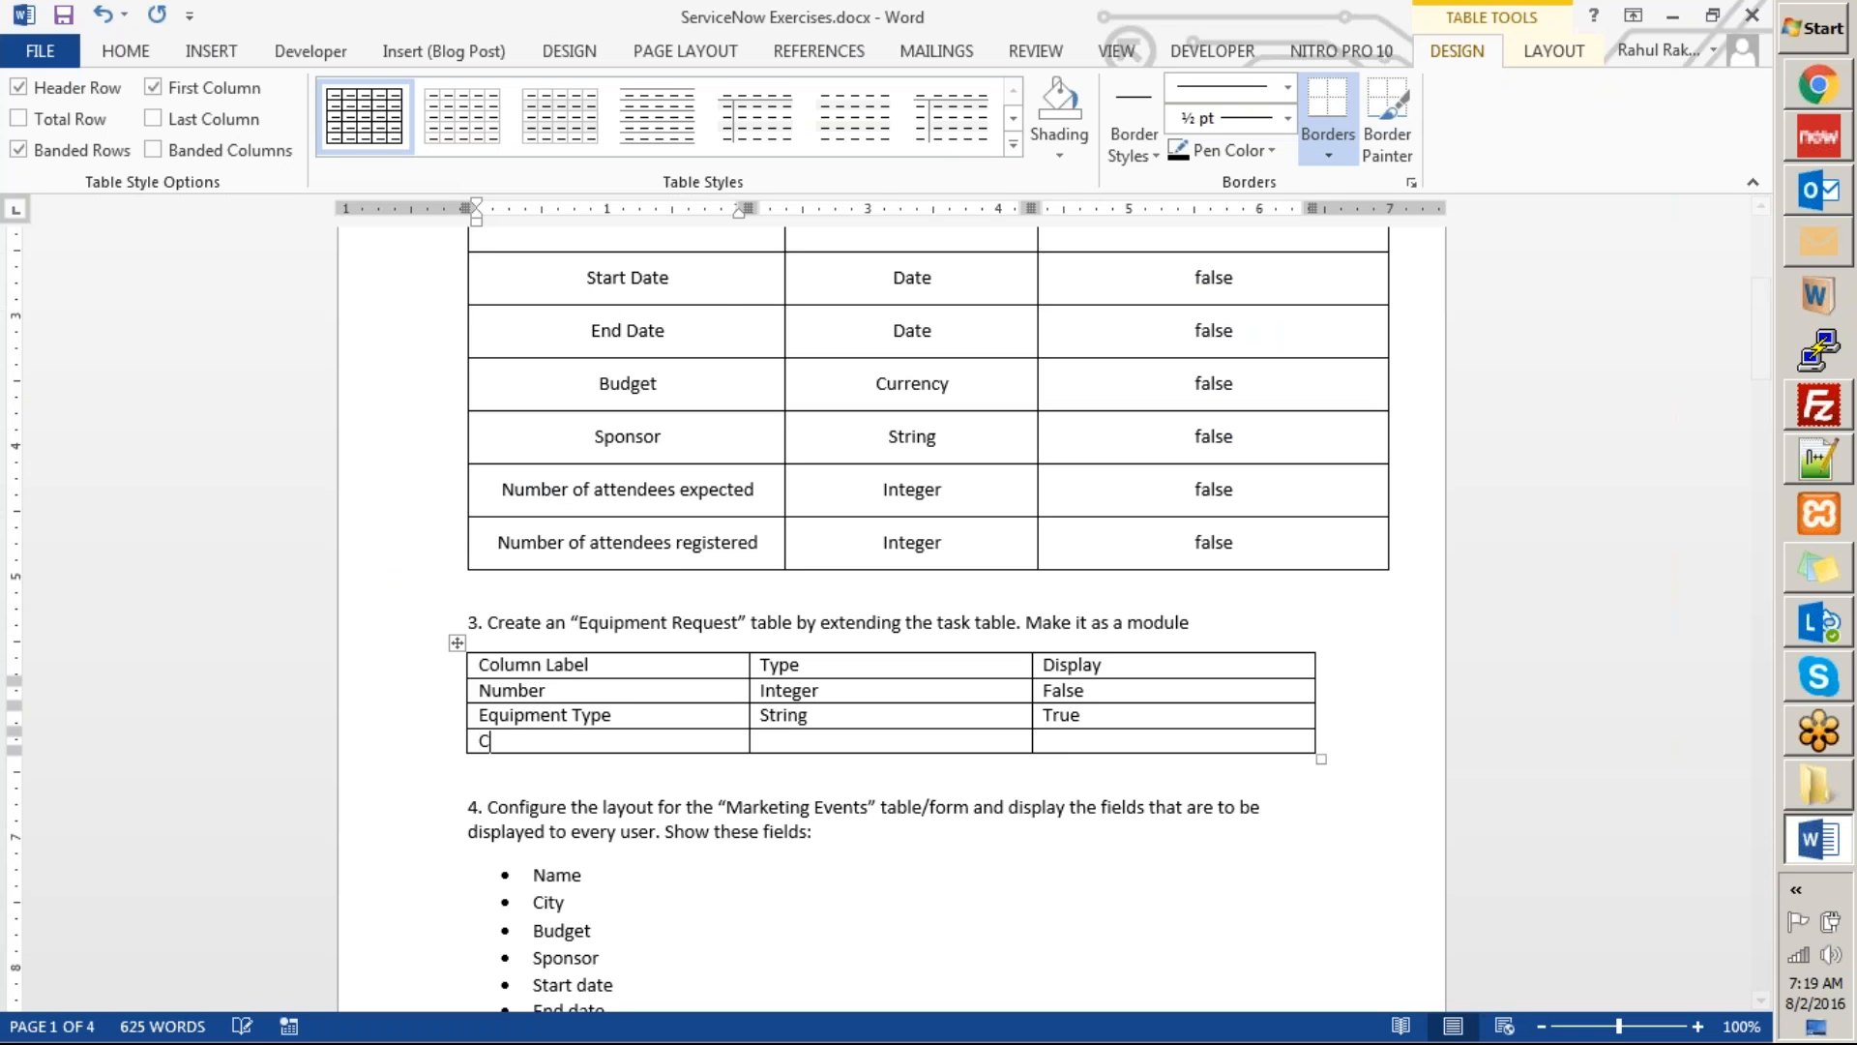
key(Tab)
text(Curren)
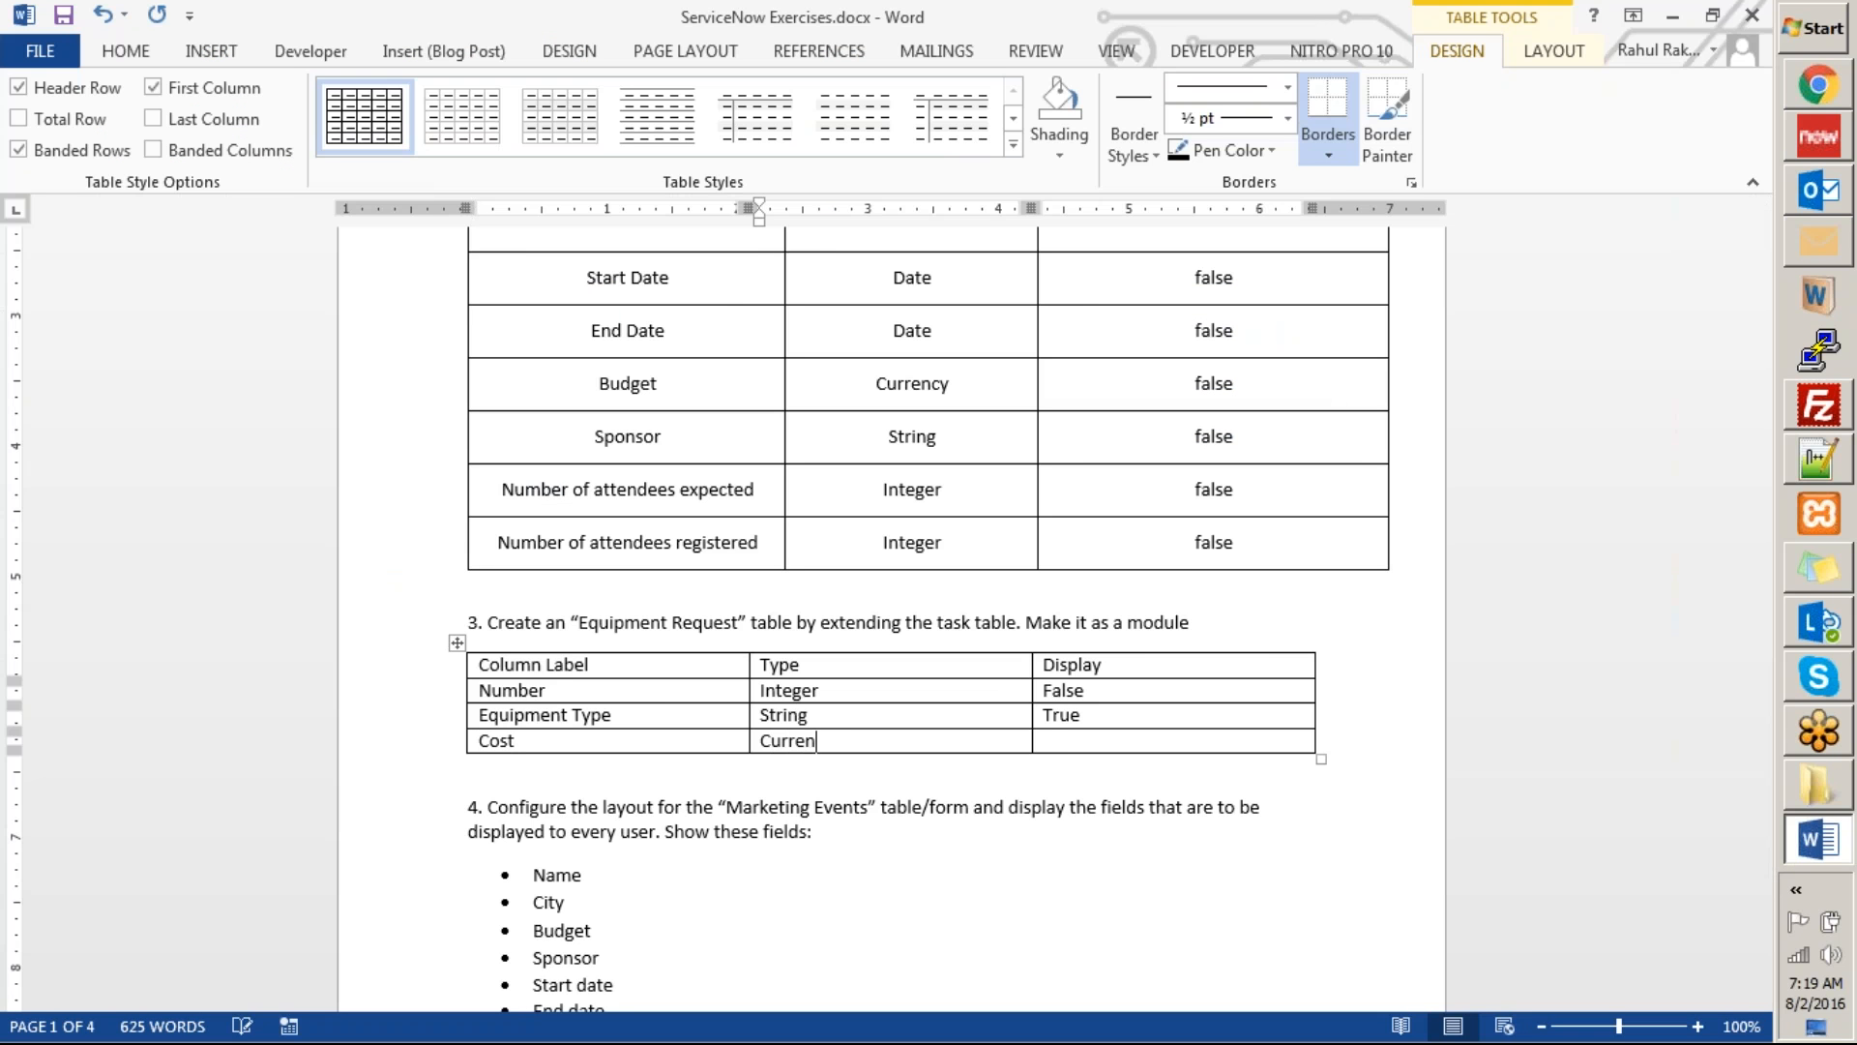
text(cy)
key(Tab)
Check the ServiceNow form and add a Word table row with Marketing Event, Reference (marketing events table) and false.
key(alt+Tab)
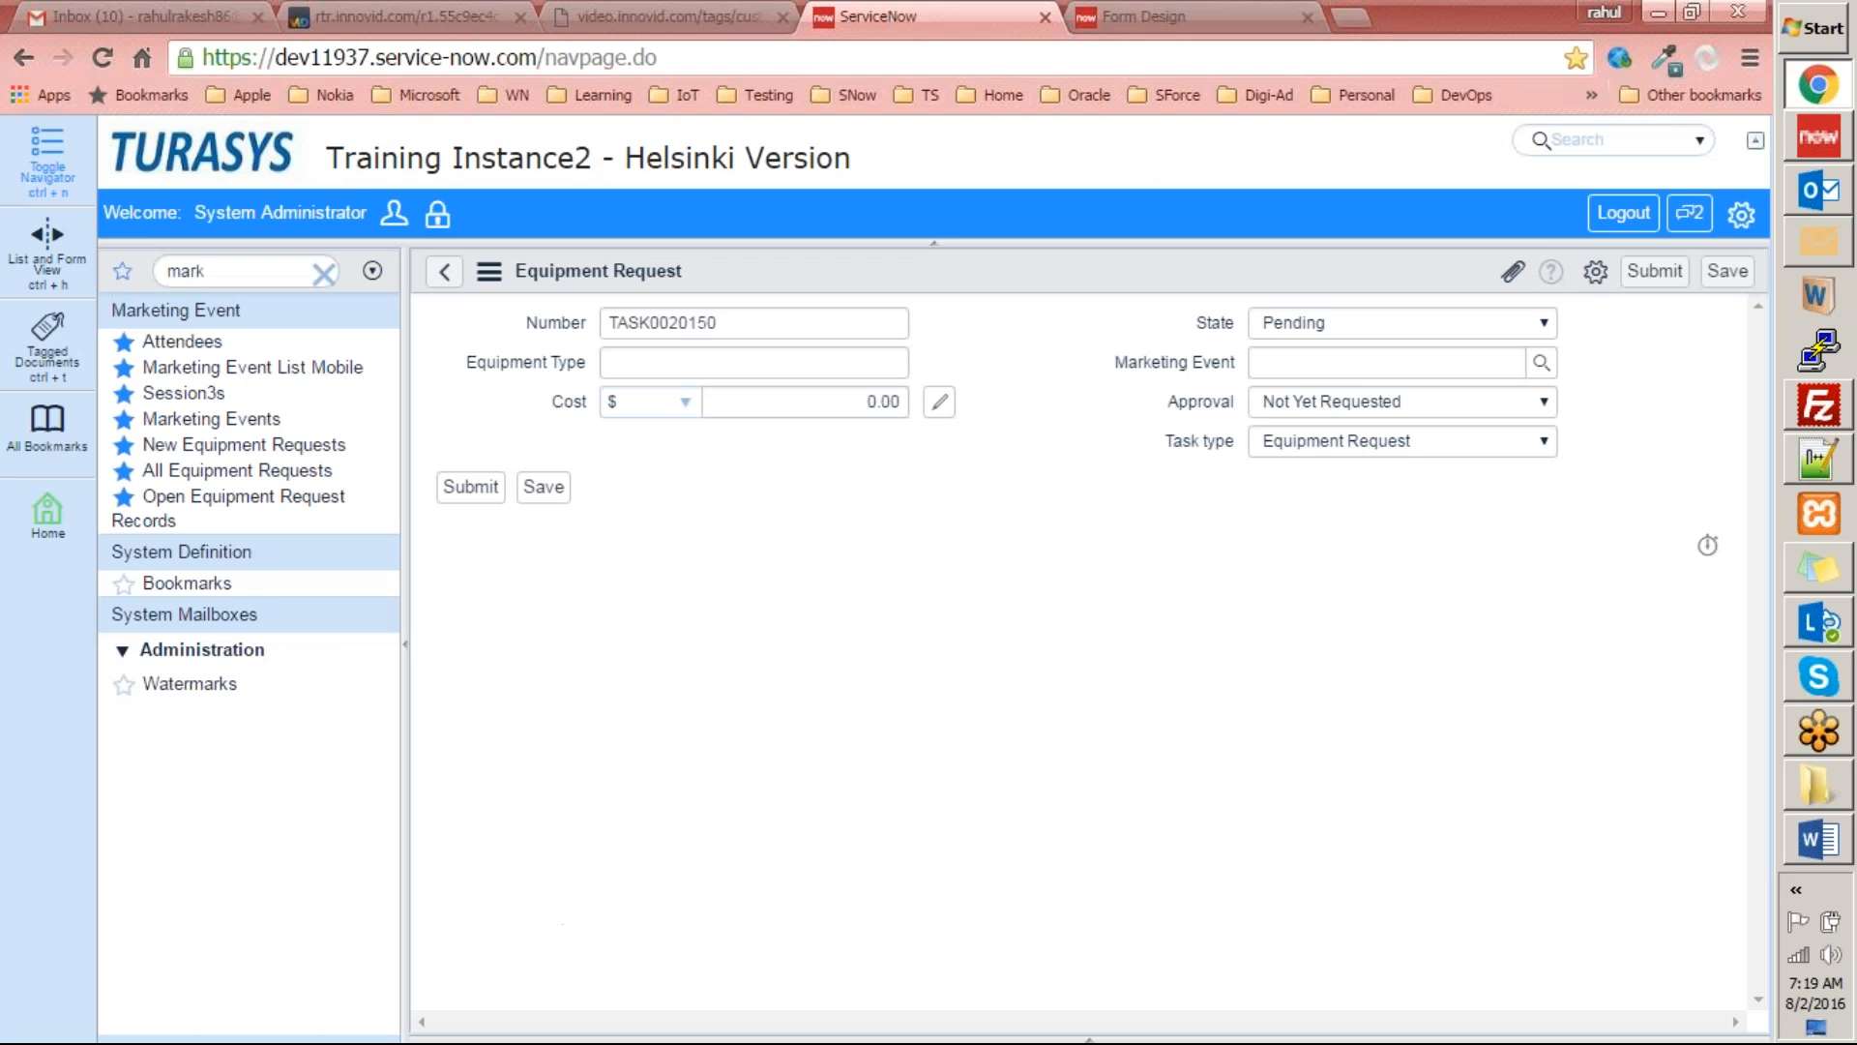
key(alt+Tab)
text(Marketing Event)
key(Tab)
text(Reference)
key(Tab)
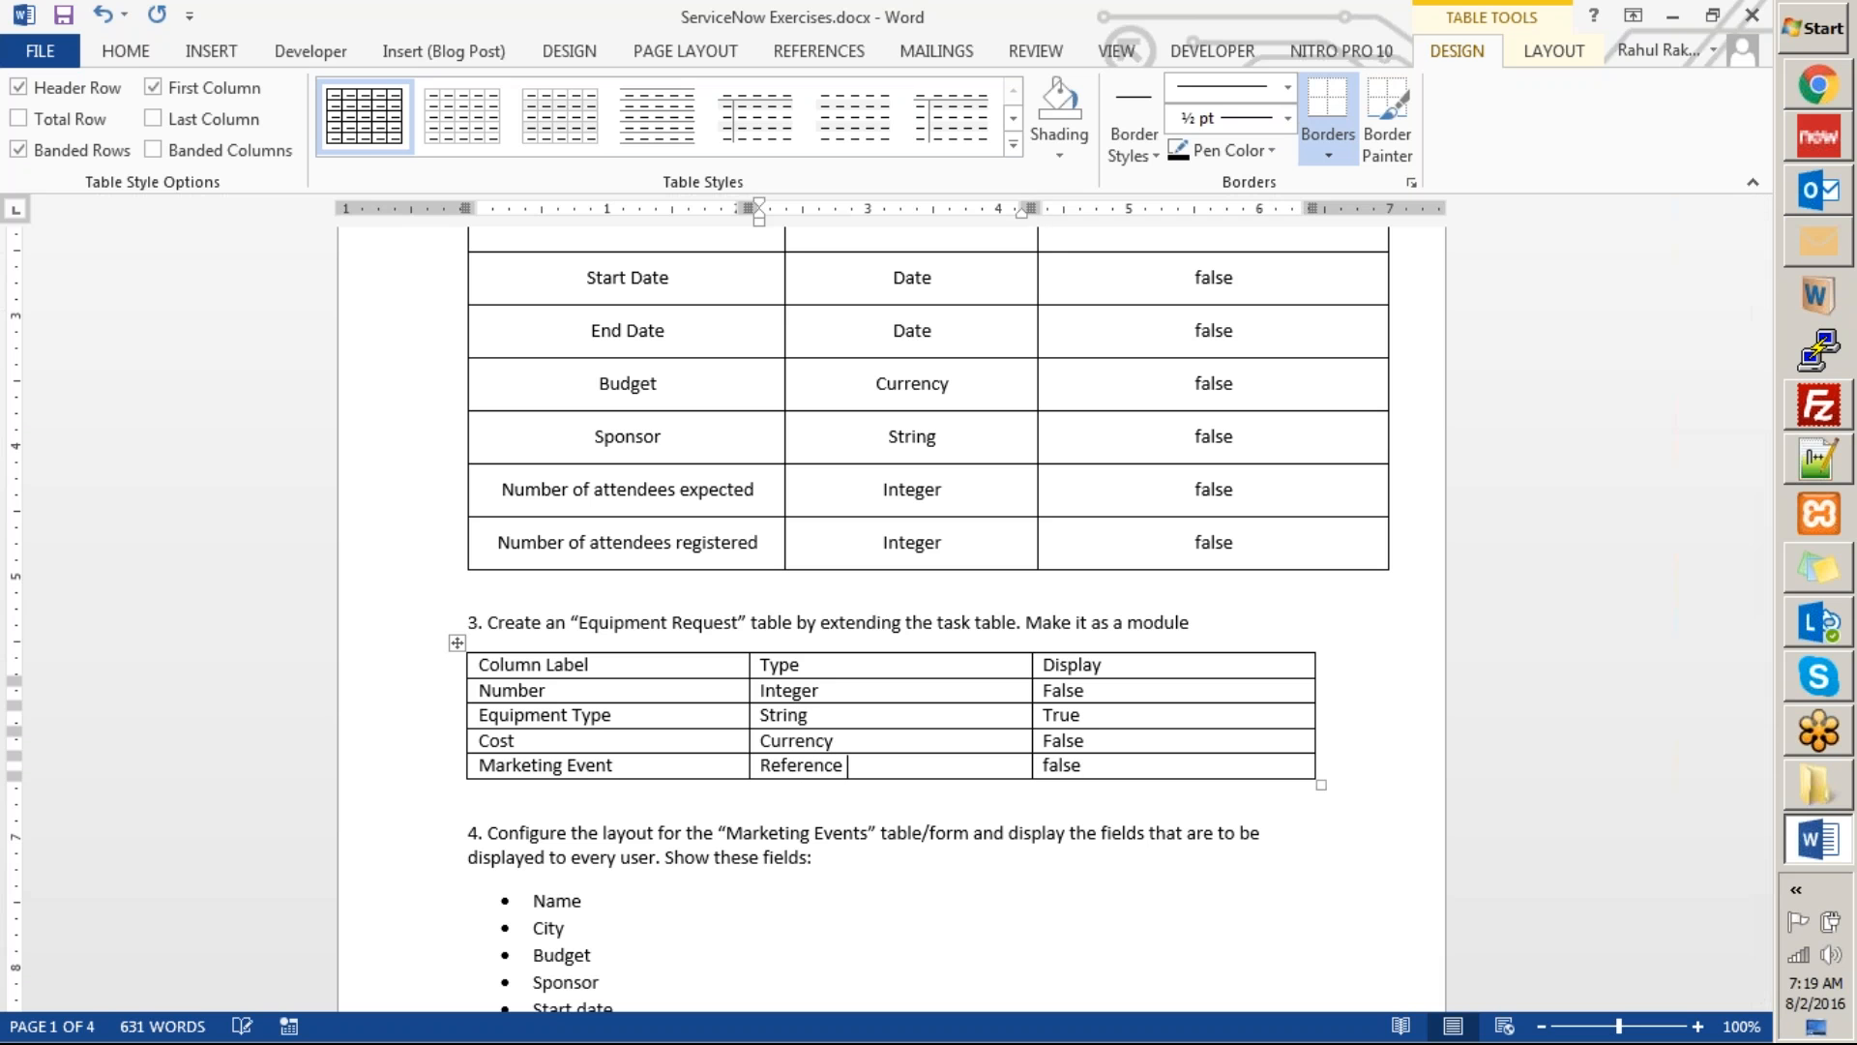
text((m)
text(arketing event)
text(s table)
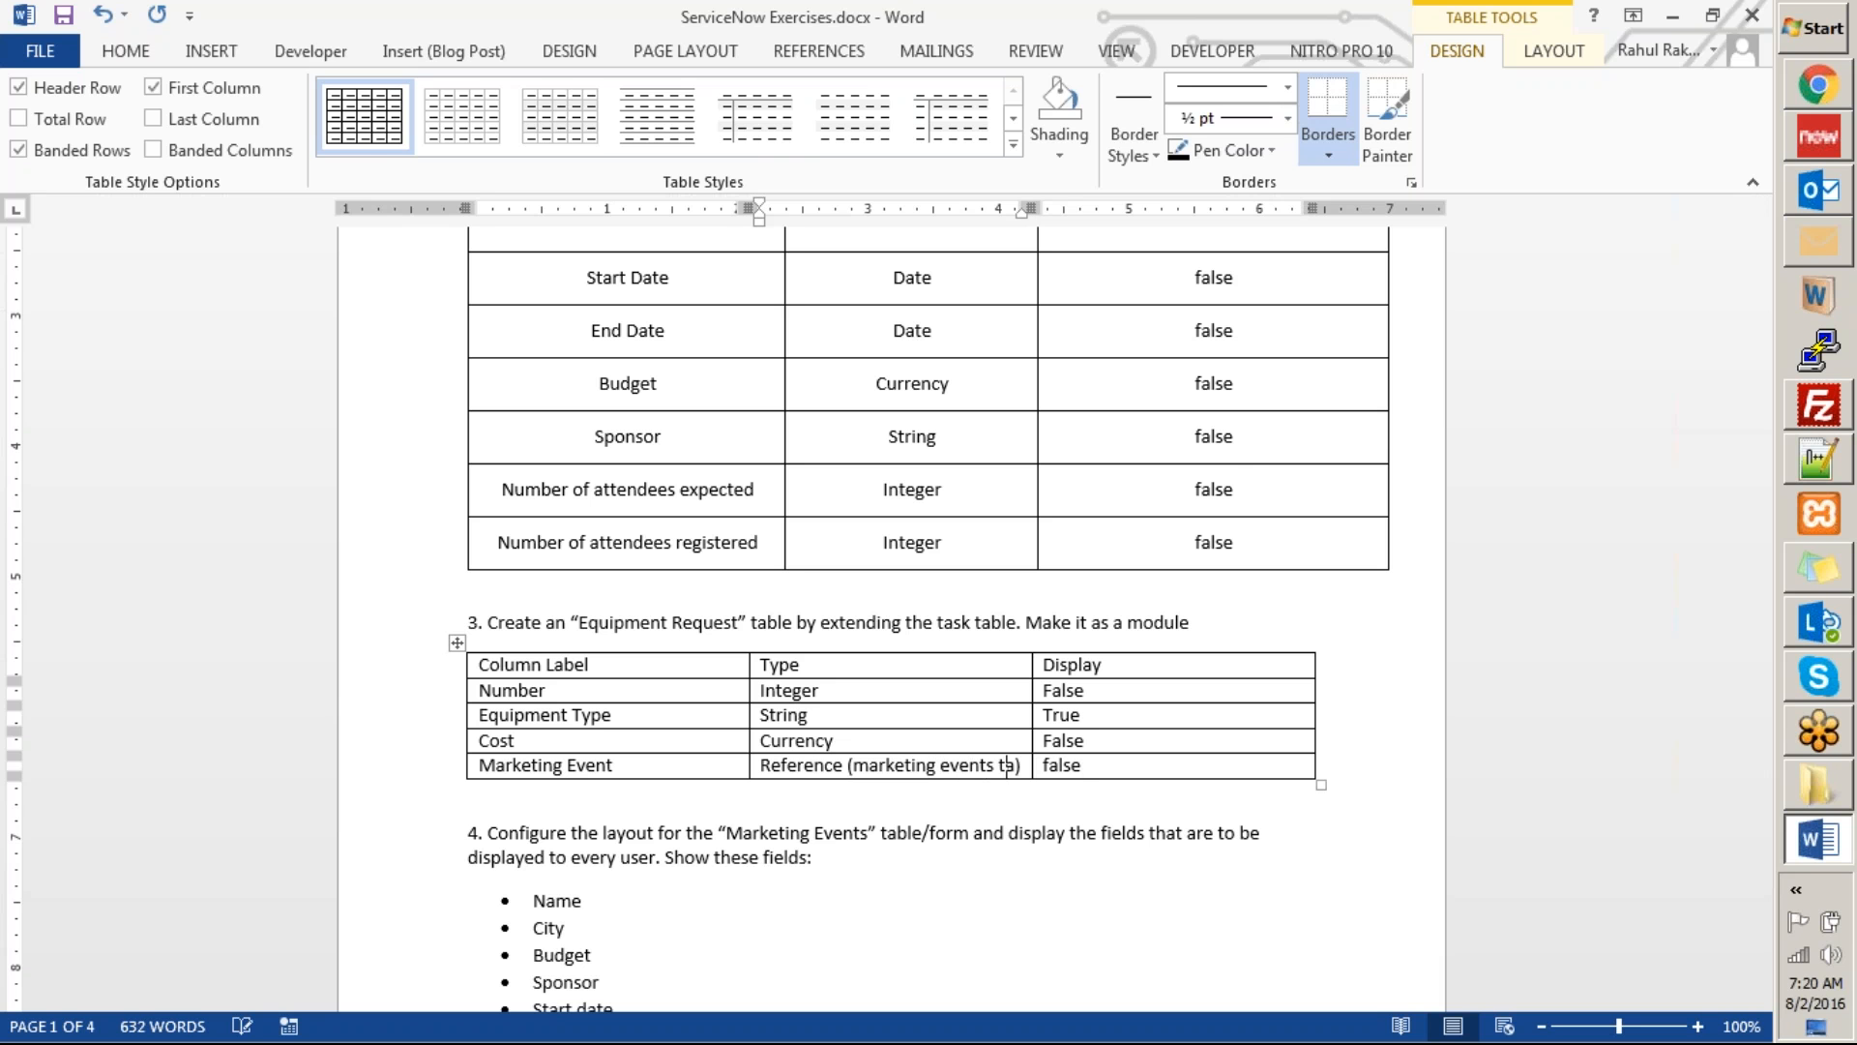
key(Tab)
key(Tab)
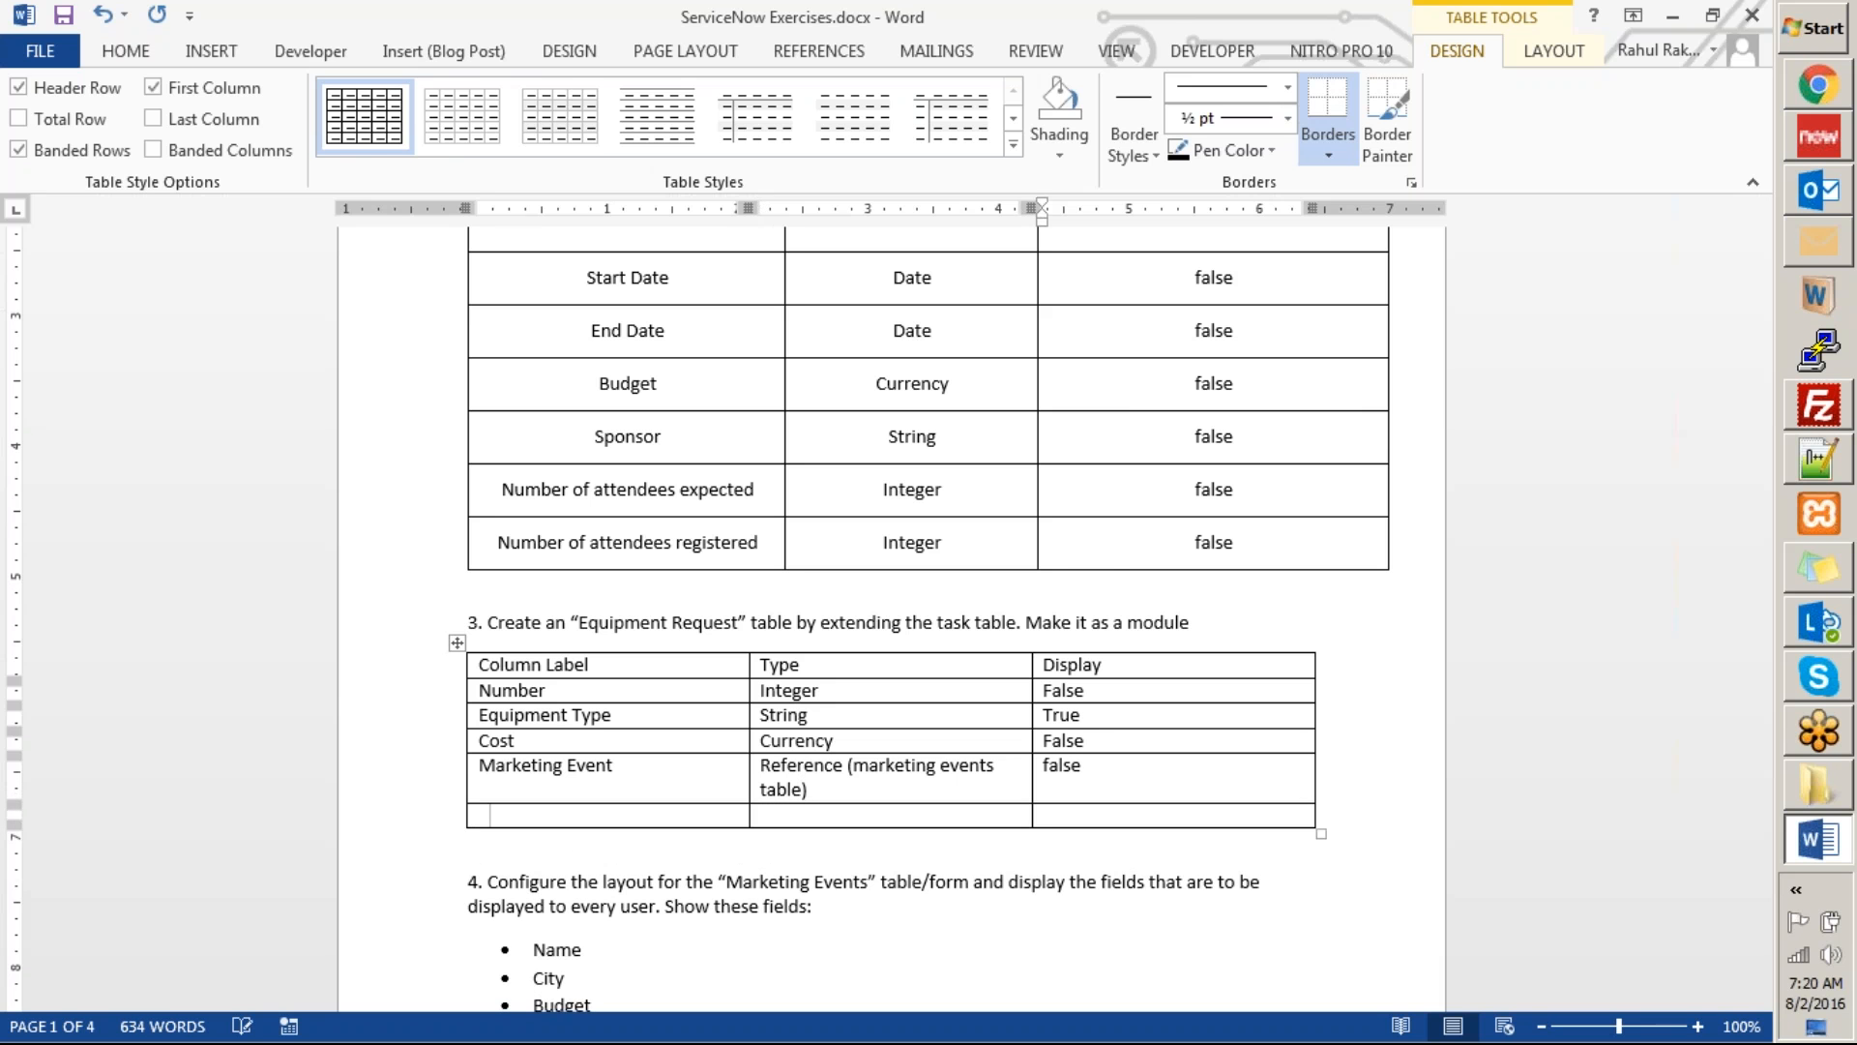
key(alt+Tab)
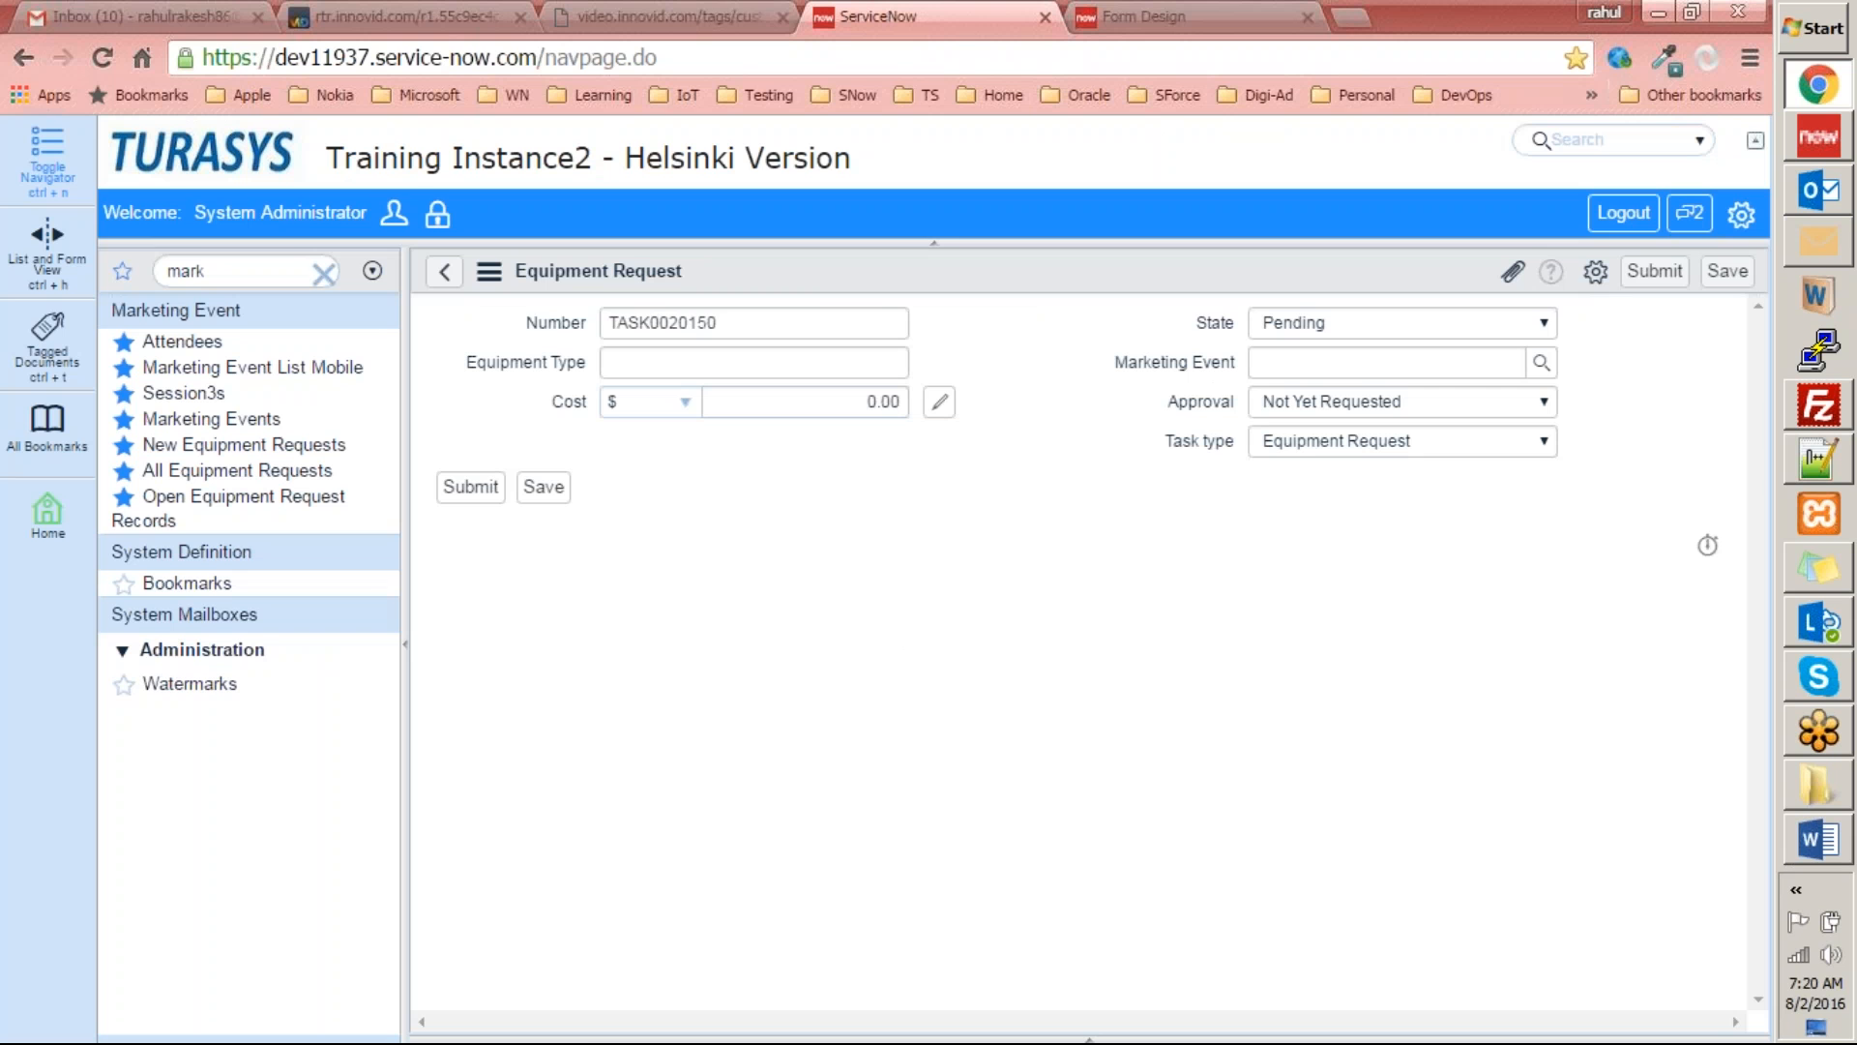
key(alt+Tab)
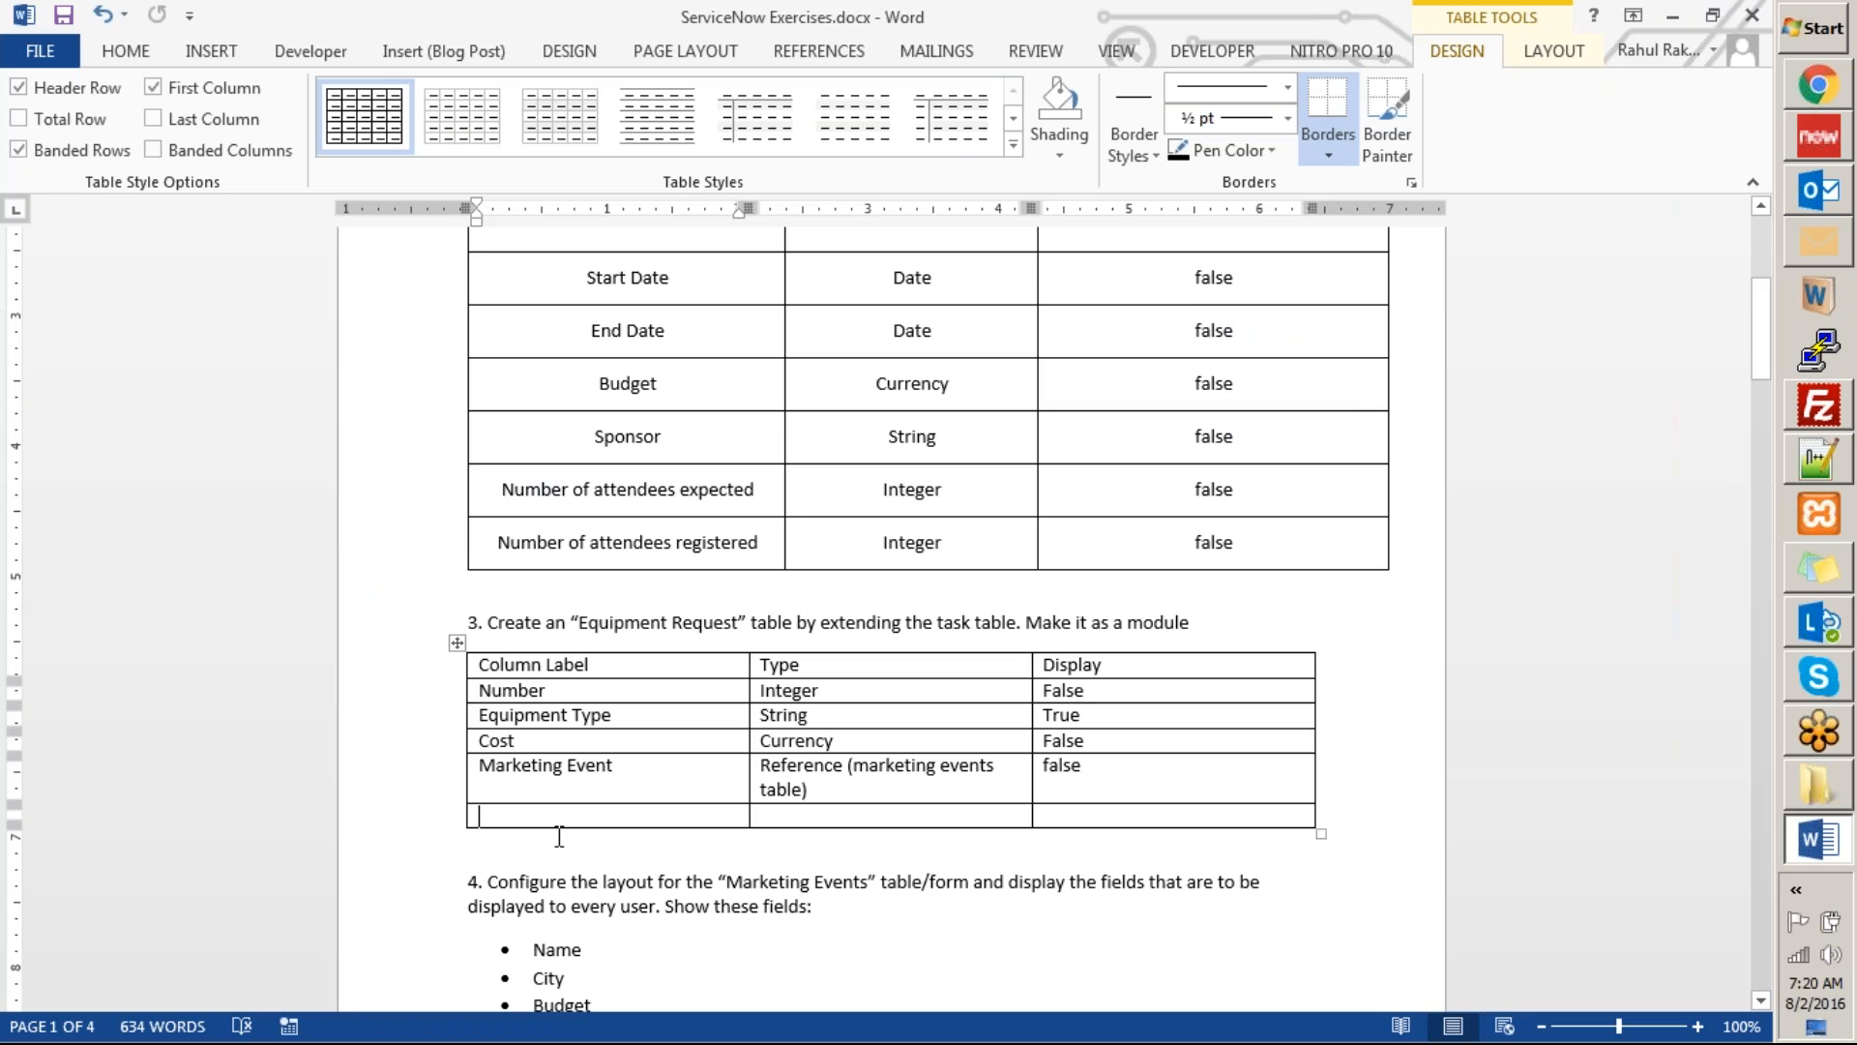
key(ctrl+z)
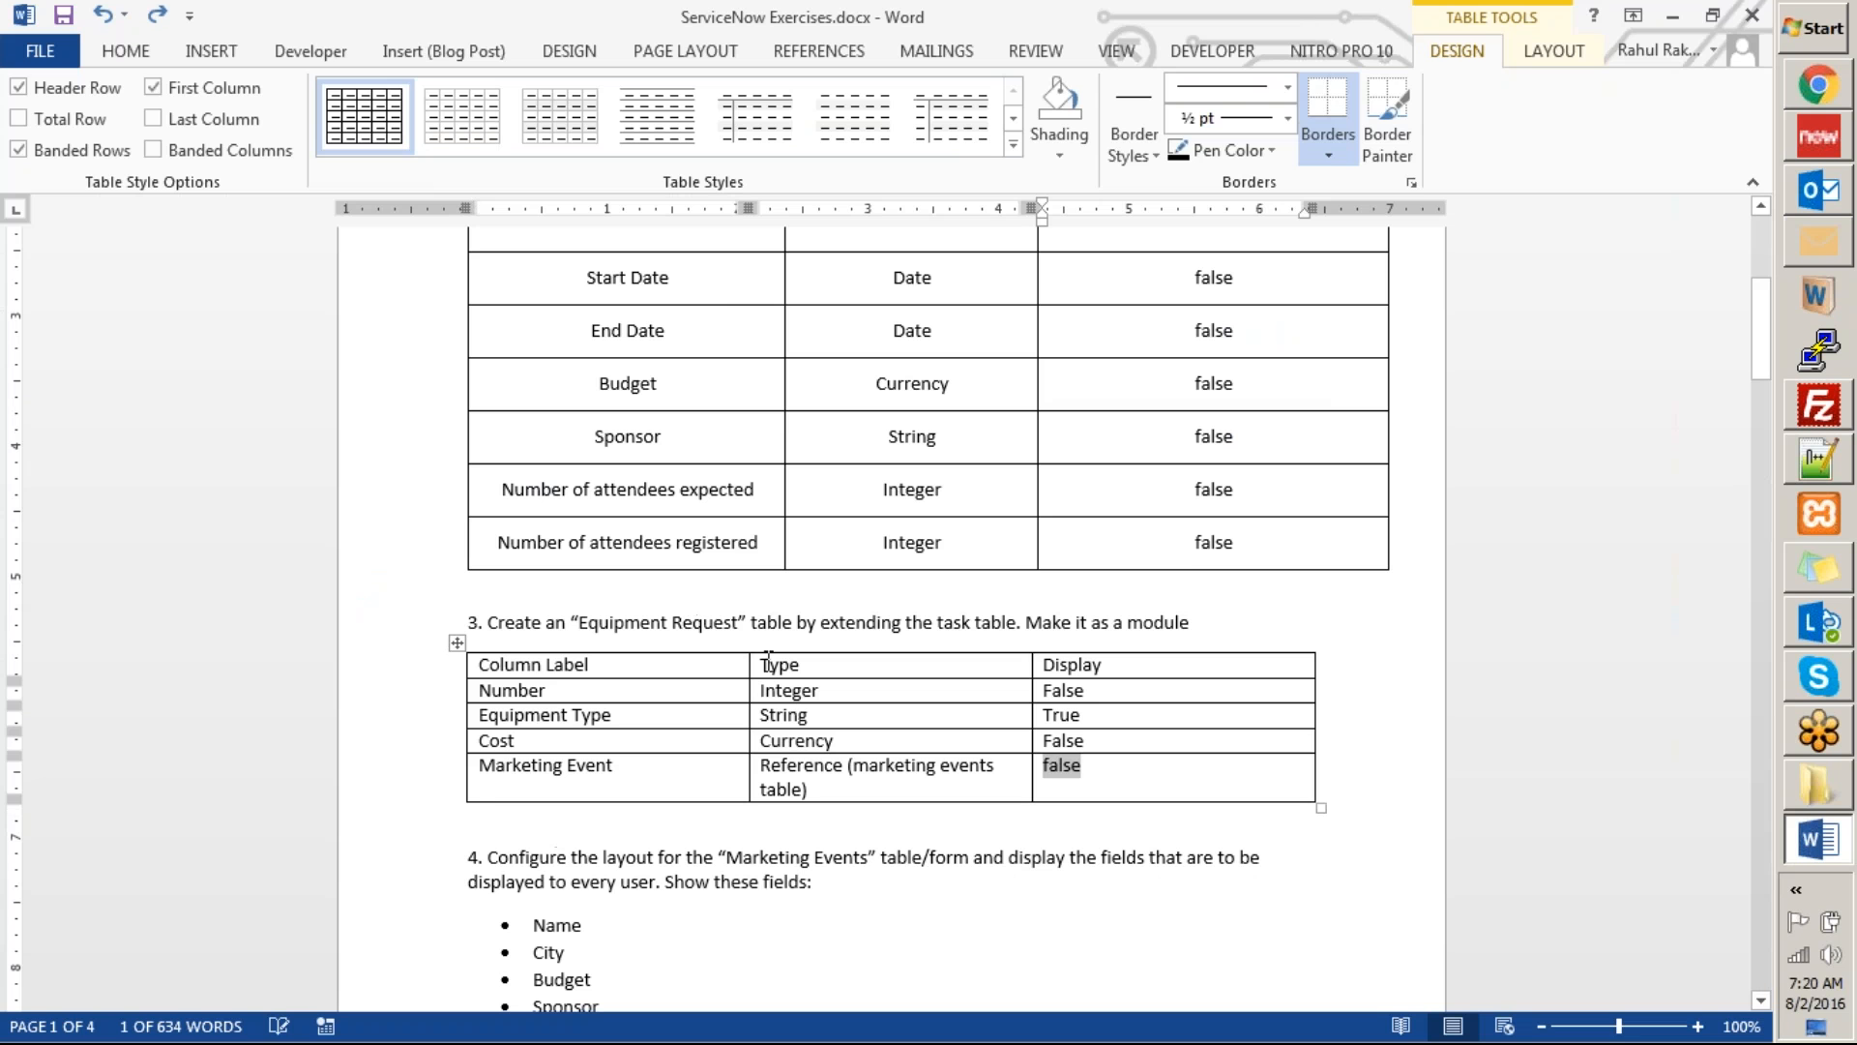
Shade the header row of the Equipment Request column table with a 10% pattern and save the document.
click(451, 666)
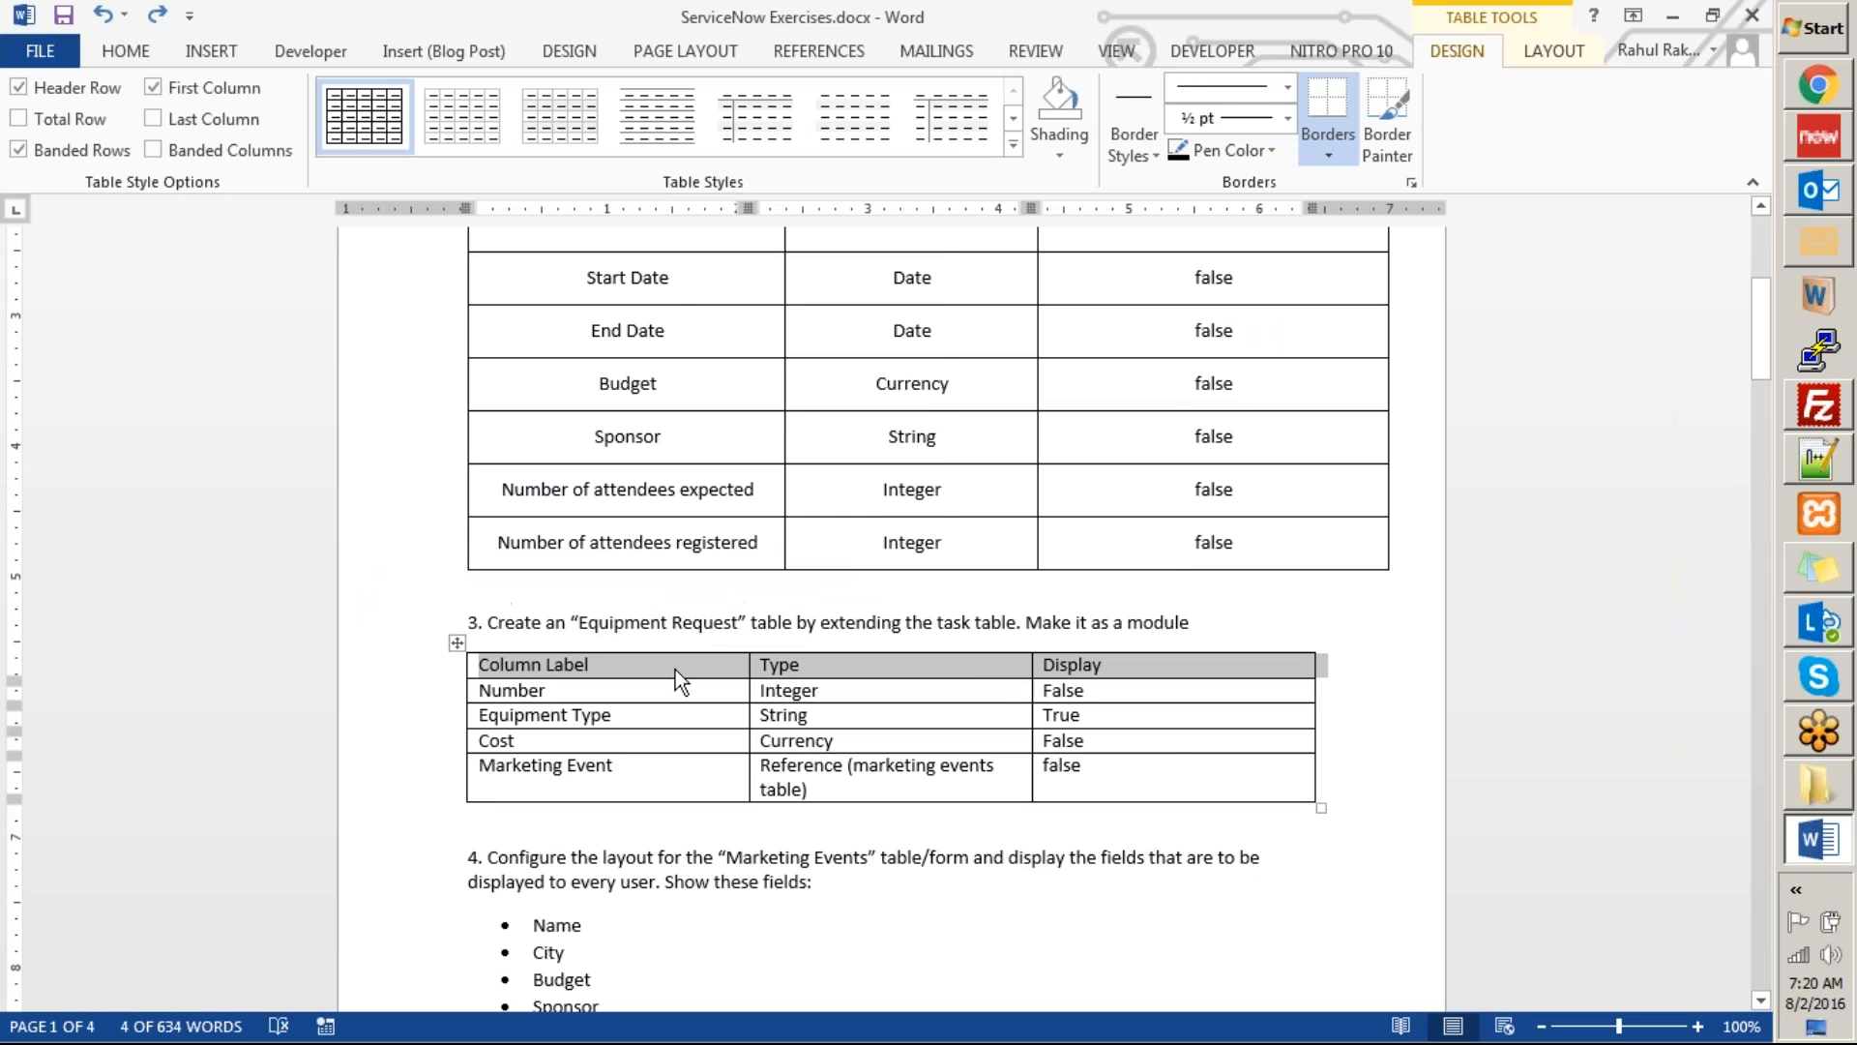
right_click(675, 669)
click(781, 608)
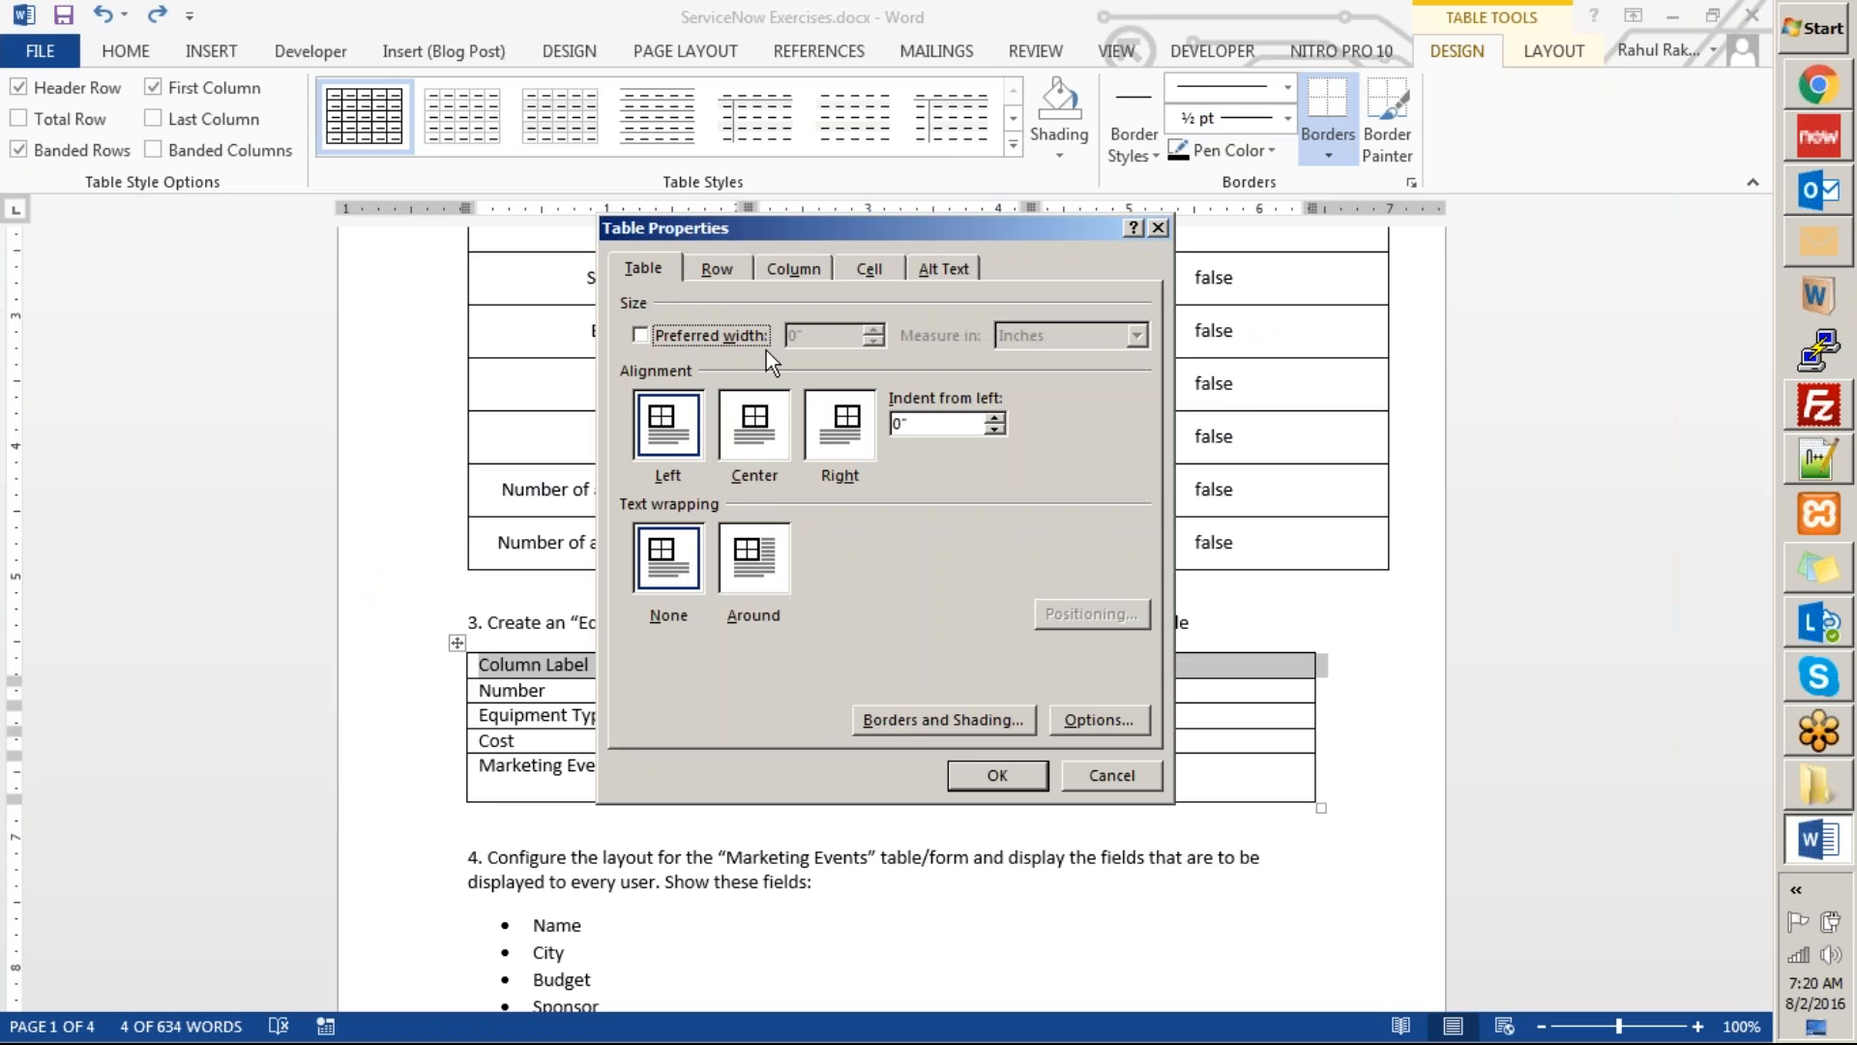
click(931, 720)
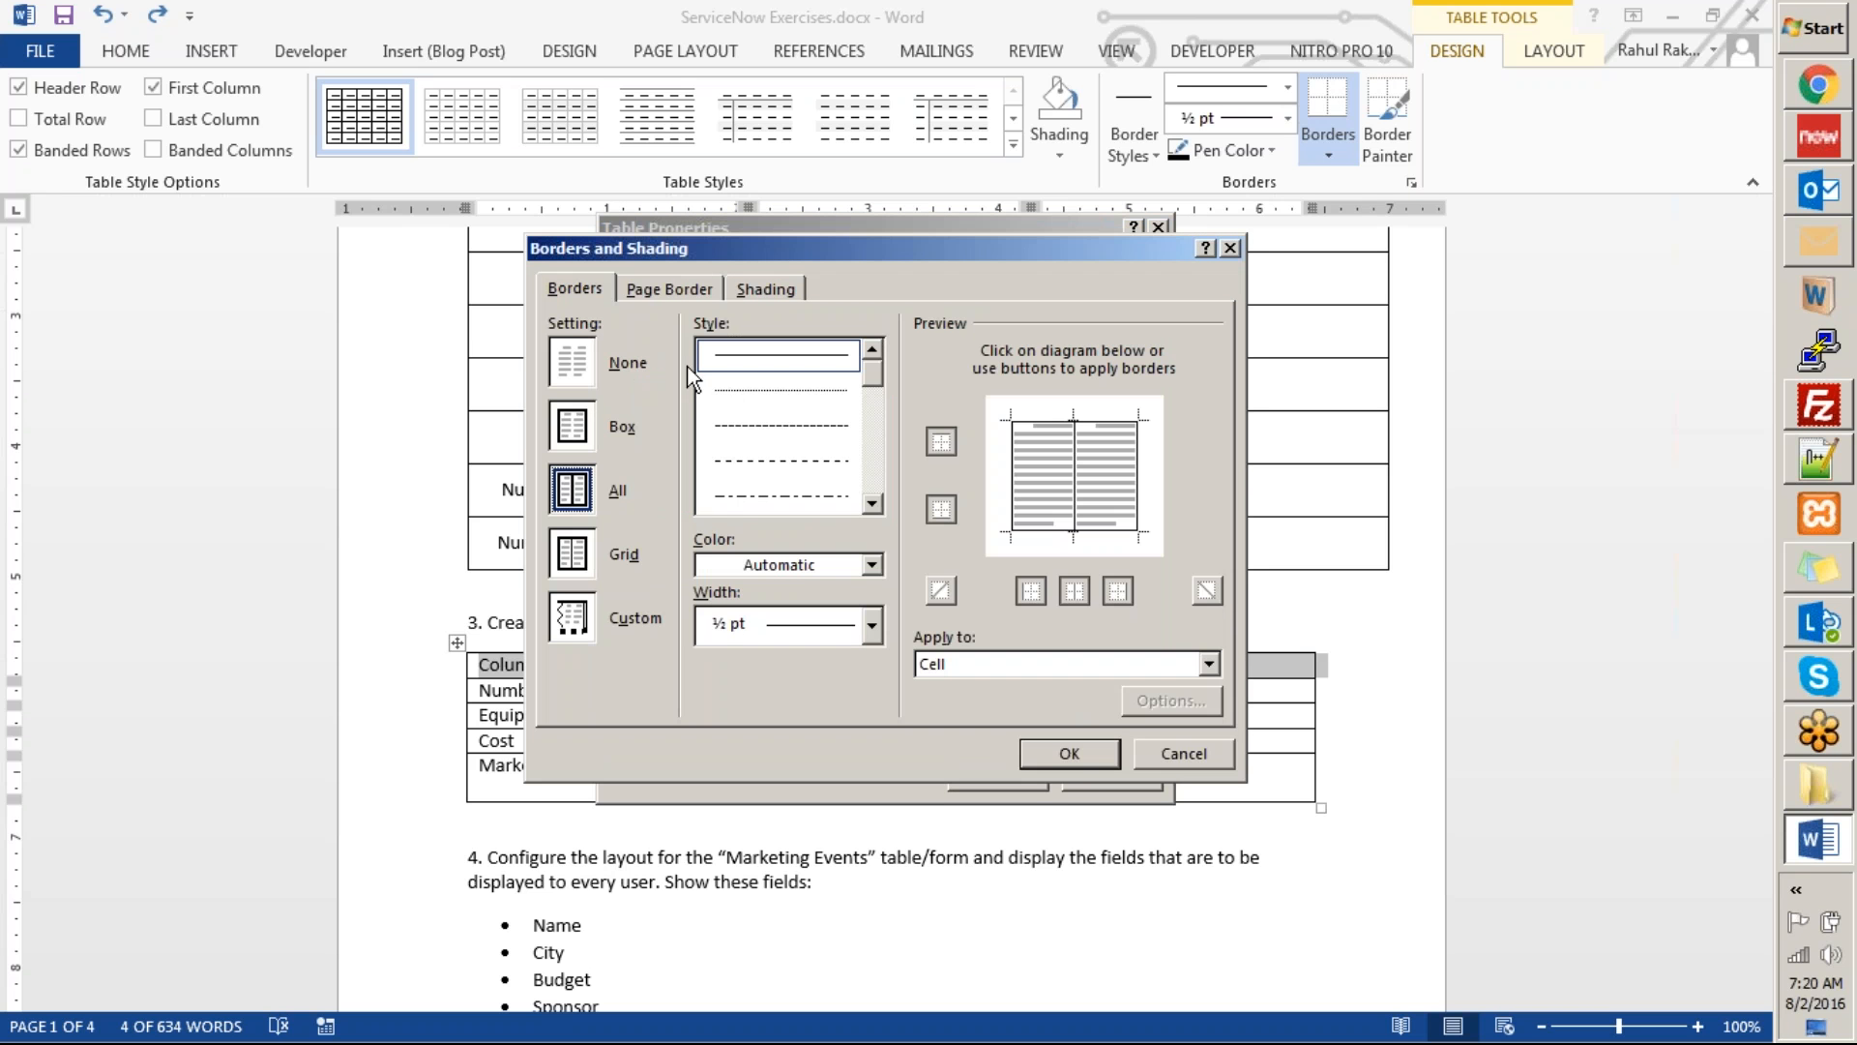
click(750, 288)
click(696, 427)
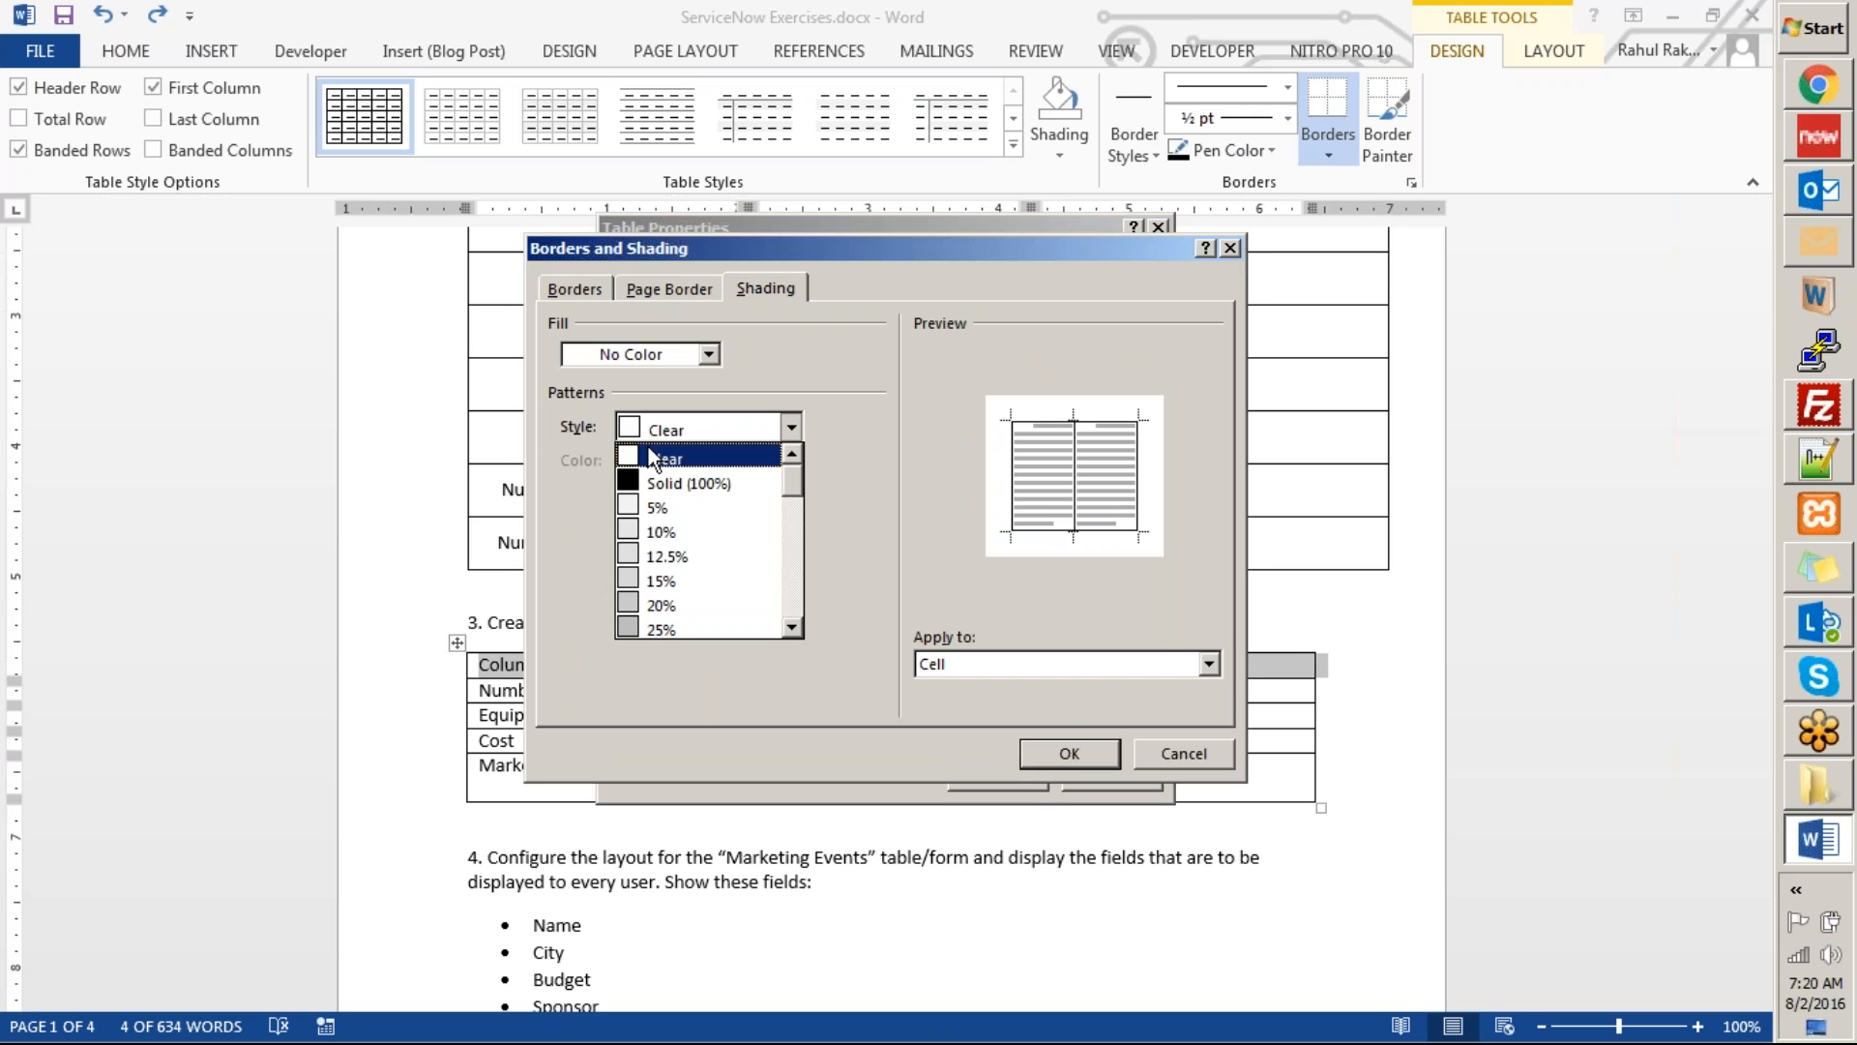
click(660, 527)
click(1085, 745)
click(997, 779)
click(1108, 690)
scroll(484, 727, up, 3)
scroll(484, 727, down, 3)
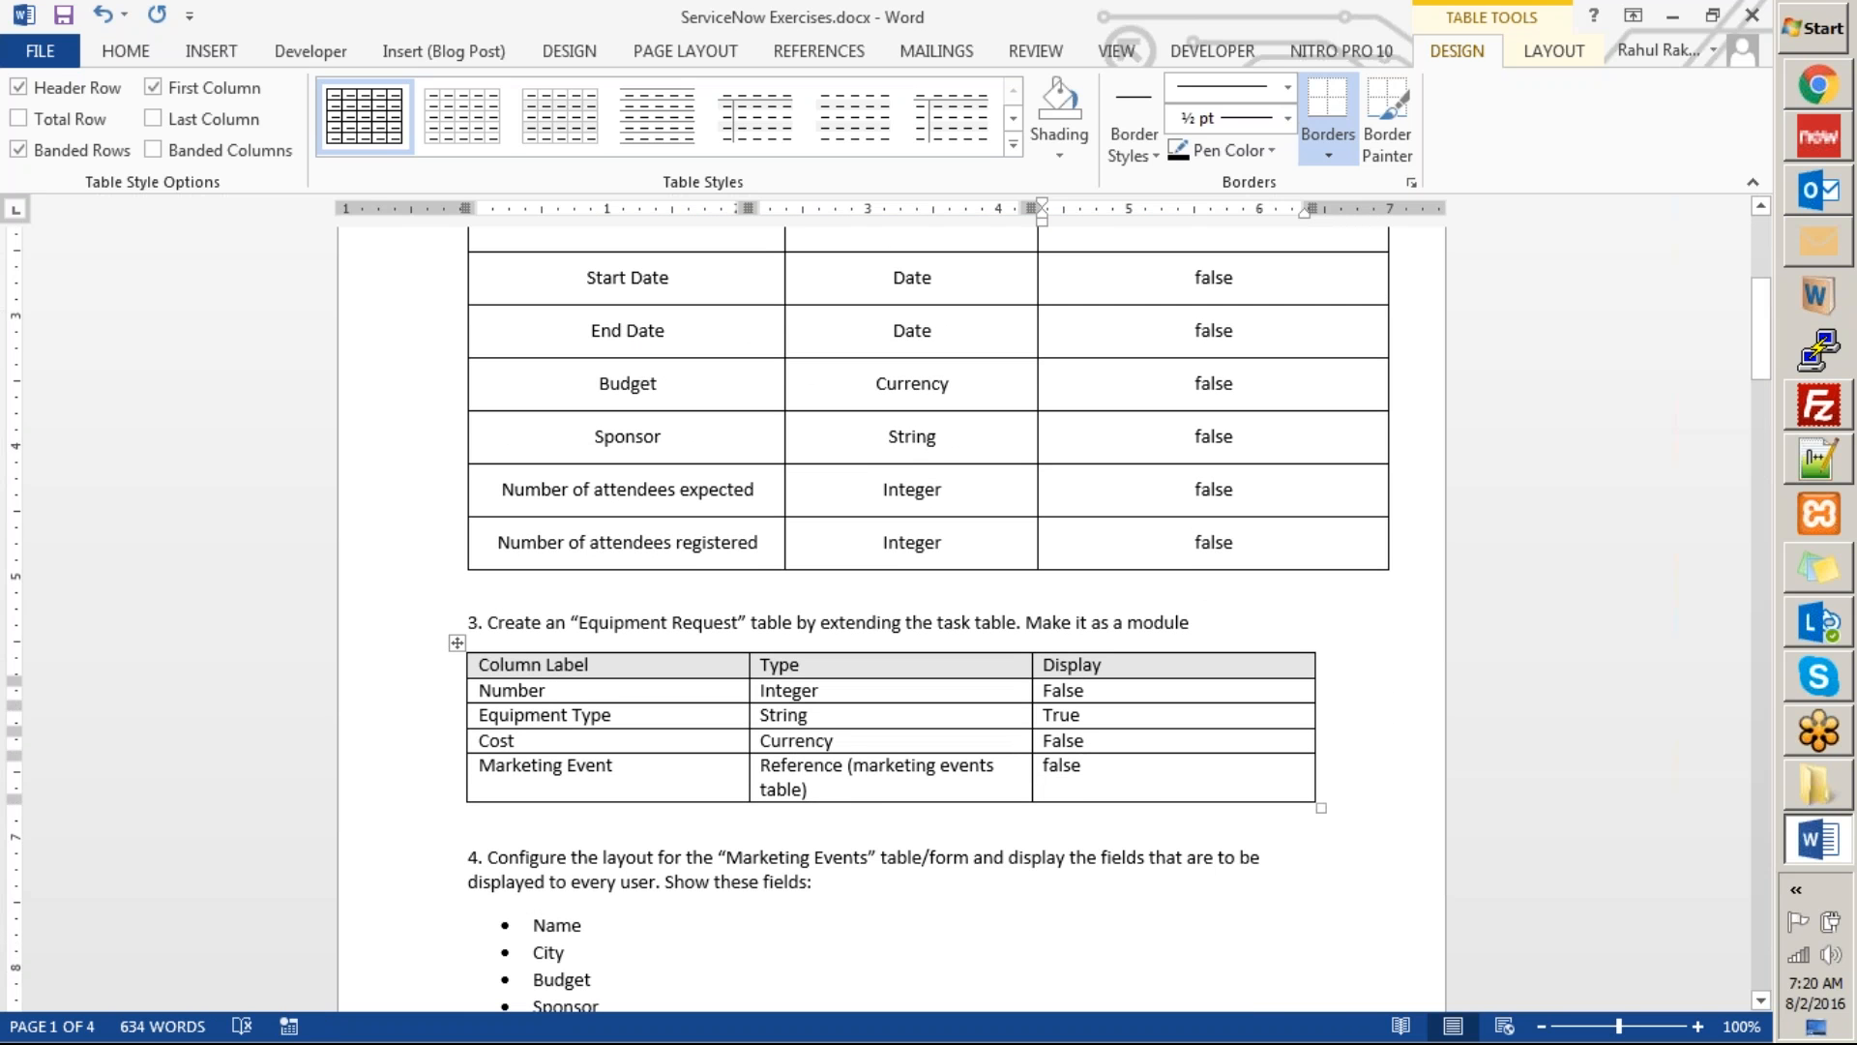
key(ctrl+s)
Review exercises 3 to 7, focusing on the fields to show in the Marketing Events and Equipment Requests layouts.
click(1513, 592)
scroll(1500, 578, up, 7)
scroll(1498, 538, down, 1)
scroll(1497, 538, down, 10)
scroll(1497, 537, down, 3)
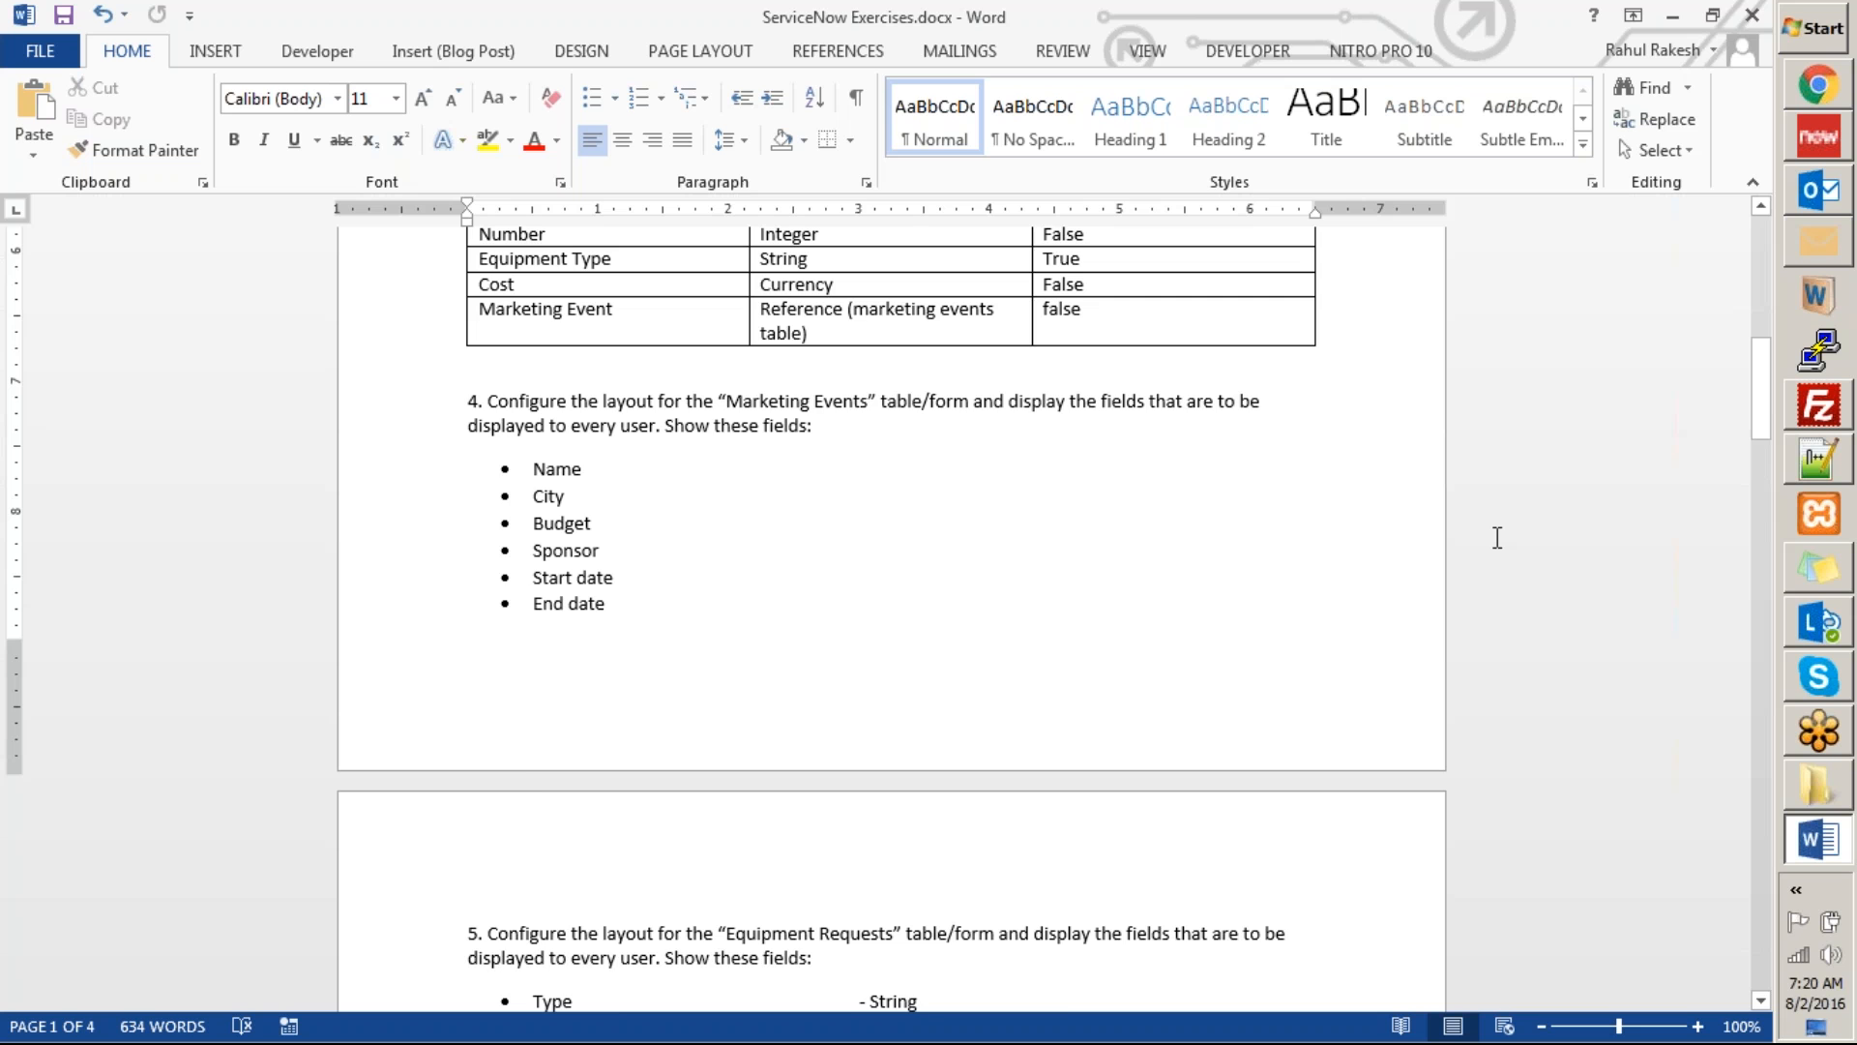
scroll(1498, 538, down, 12)
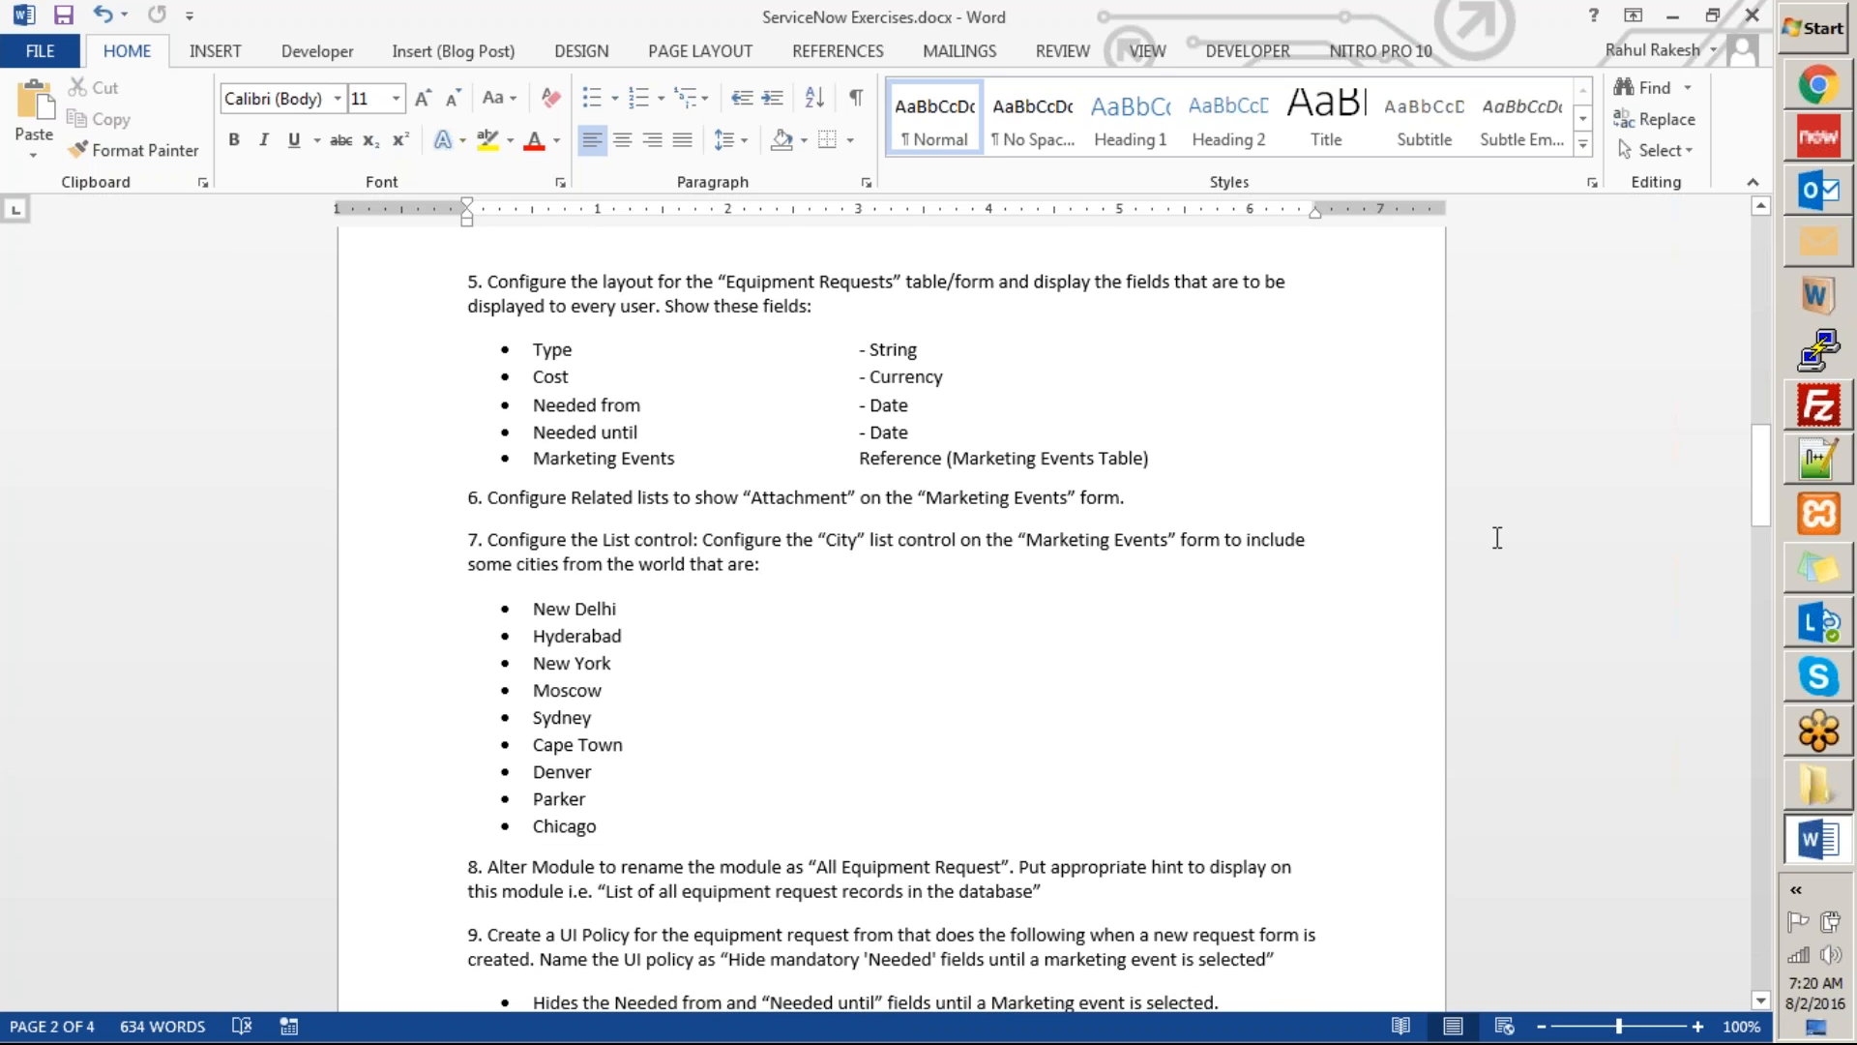
scroll(588, 728, up, 5)
scroll(588, 728, up, 2)
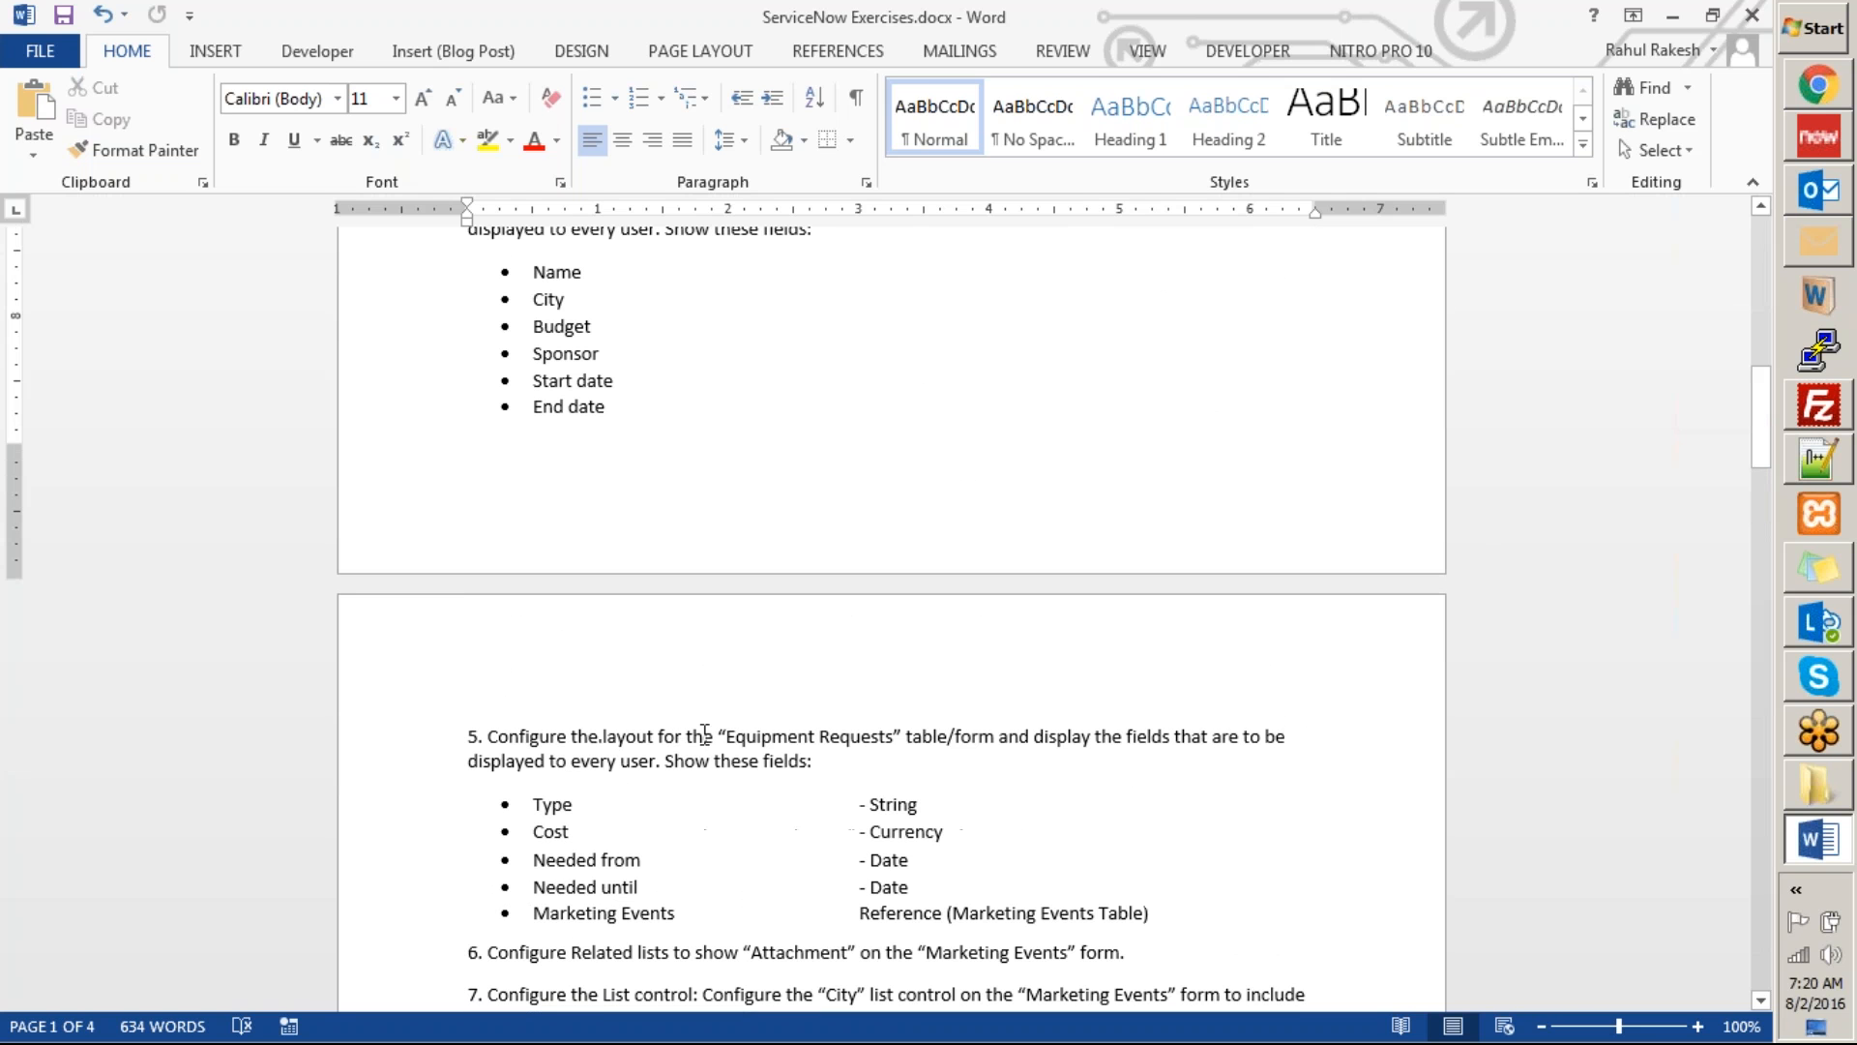
scroll(528, 770, down, 1)
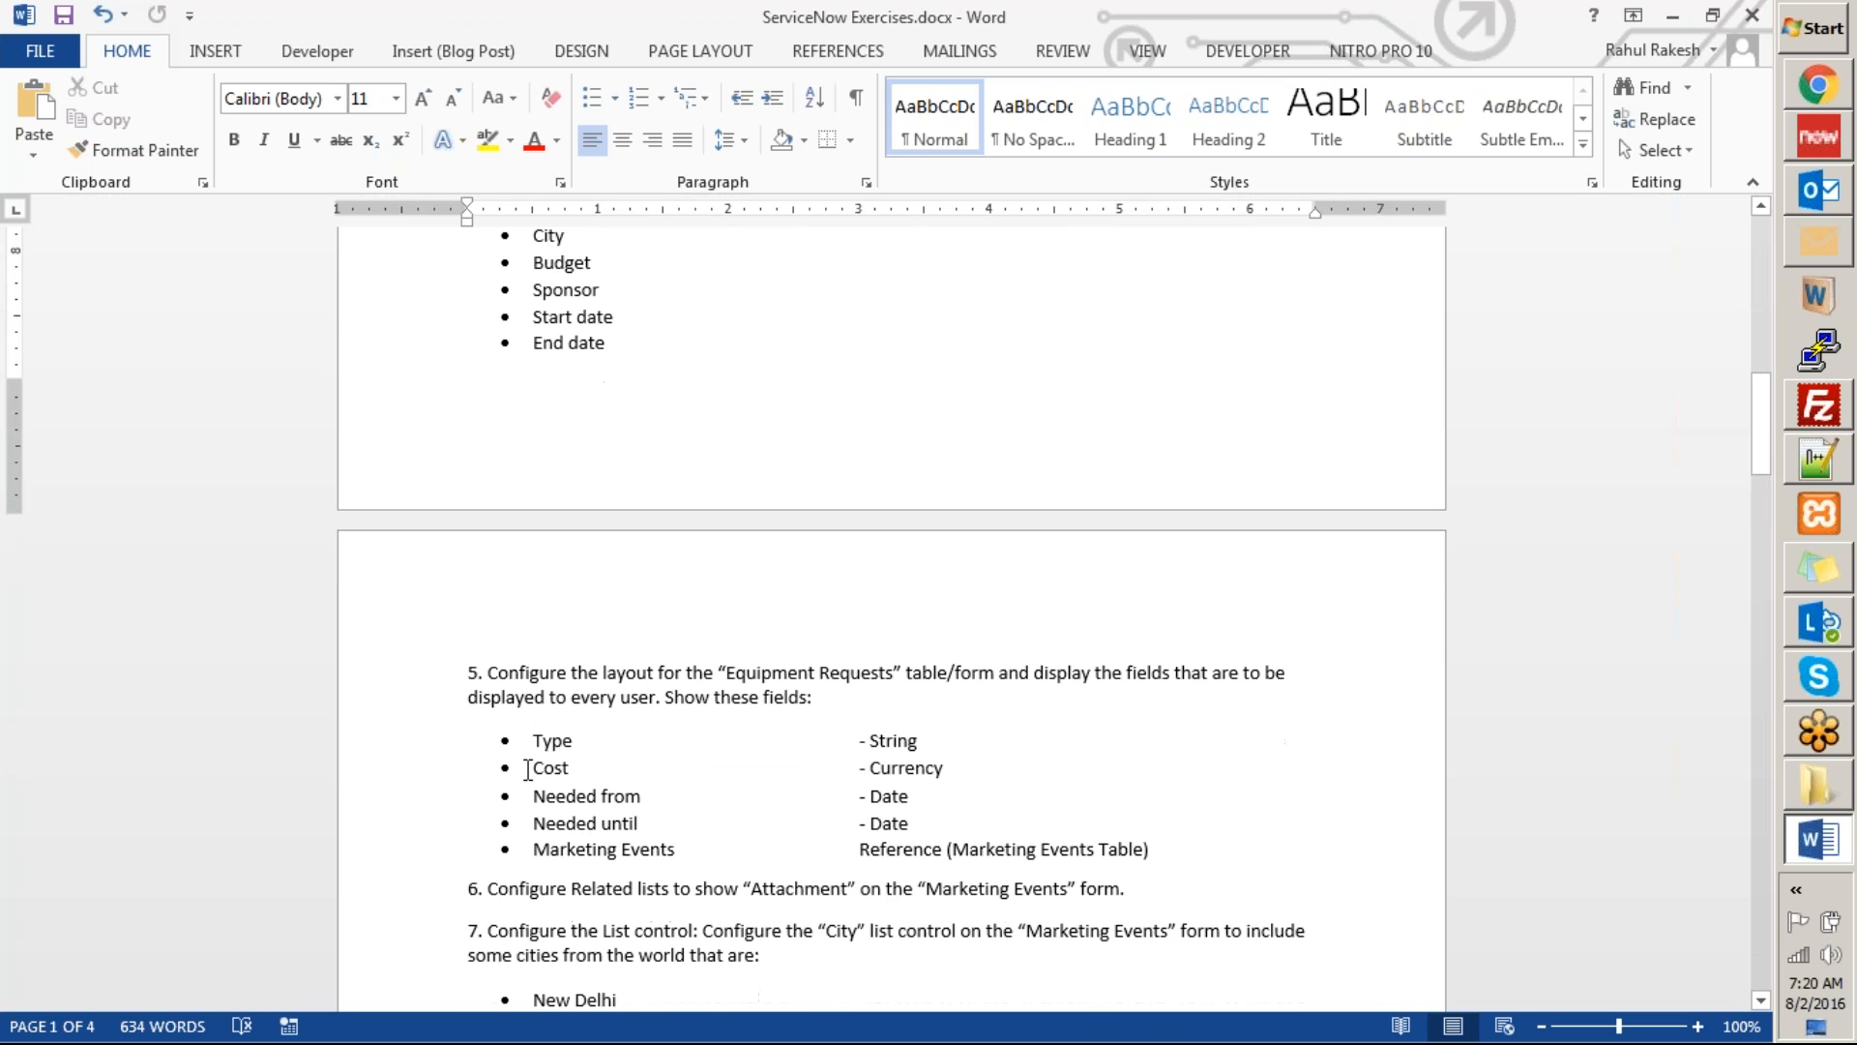
scroll(528, 770, up, 8)
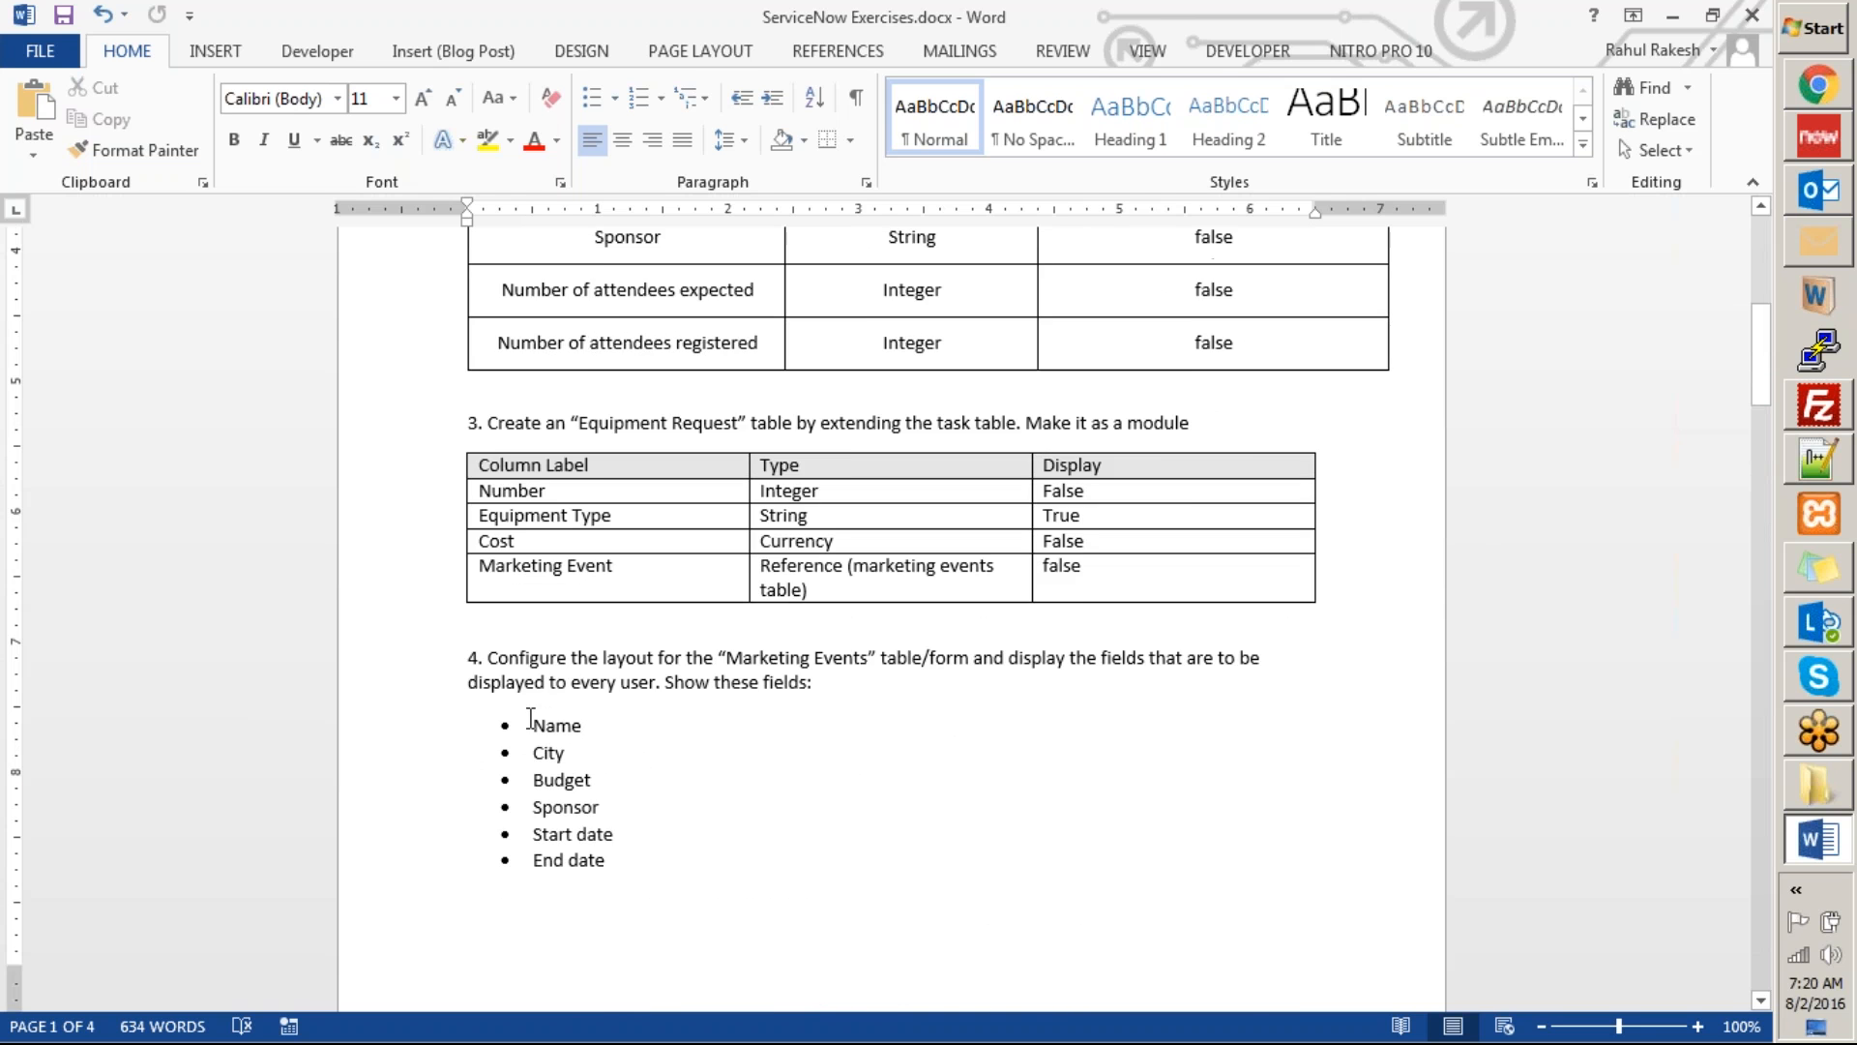
Delete the column table under exercise 3 and undo that deletion along with the preceding table edits.
click(456, 578)
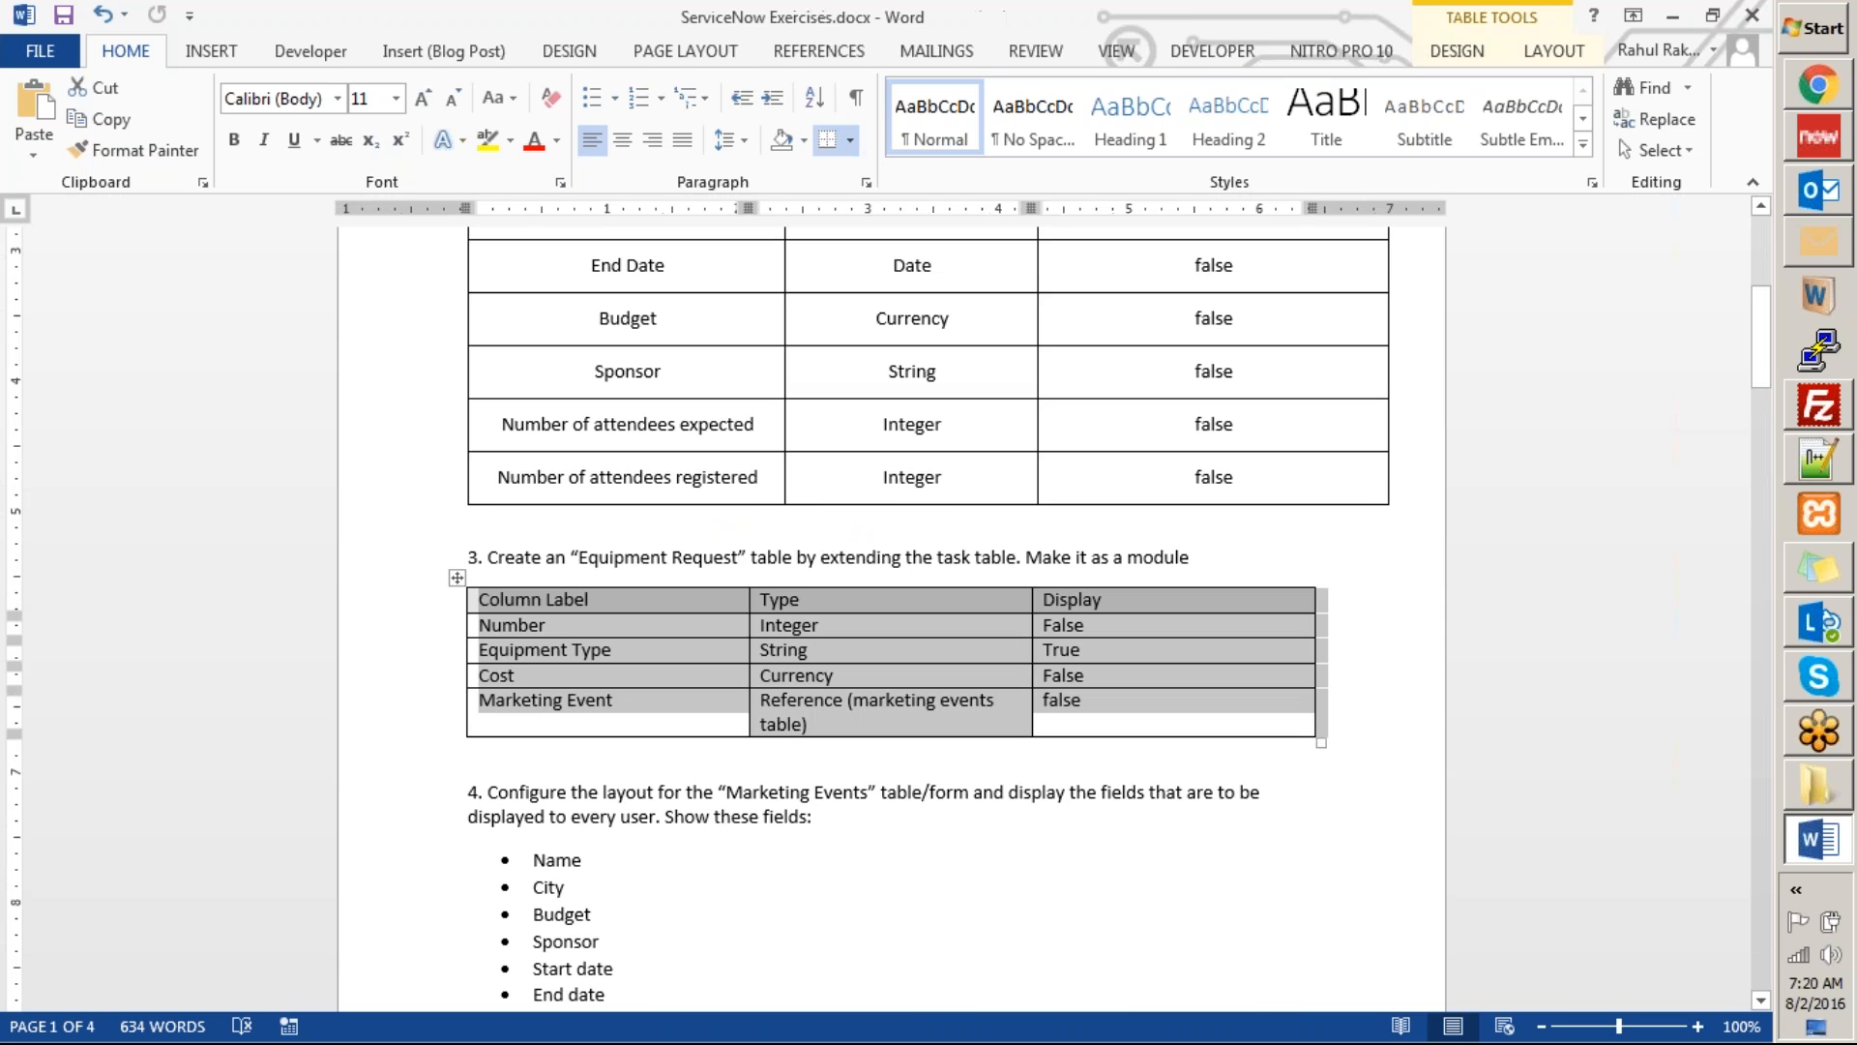
key(BackSpace)
scroll(963, 658, down, 3)
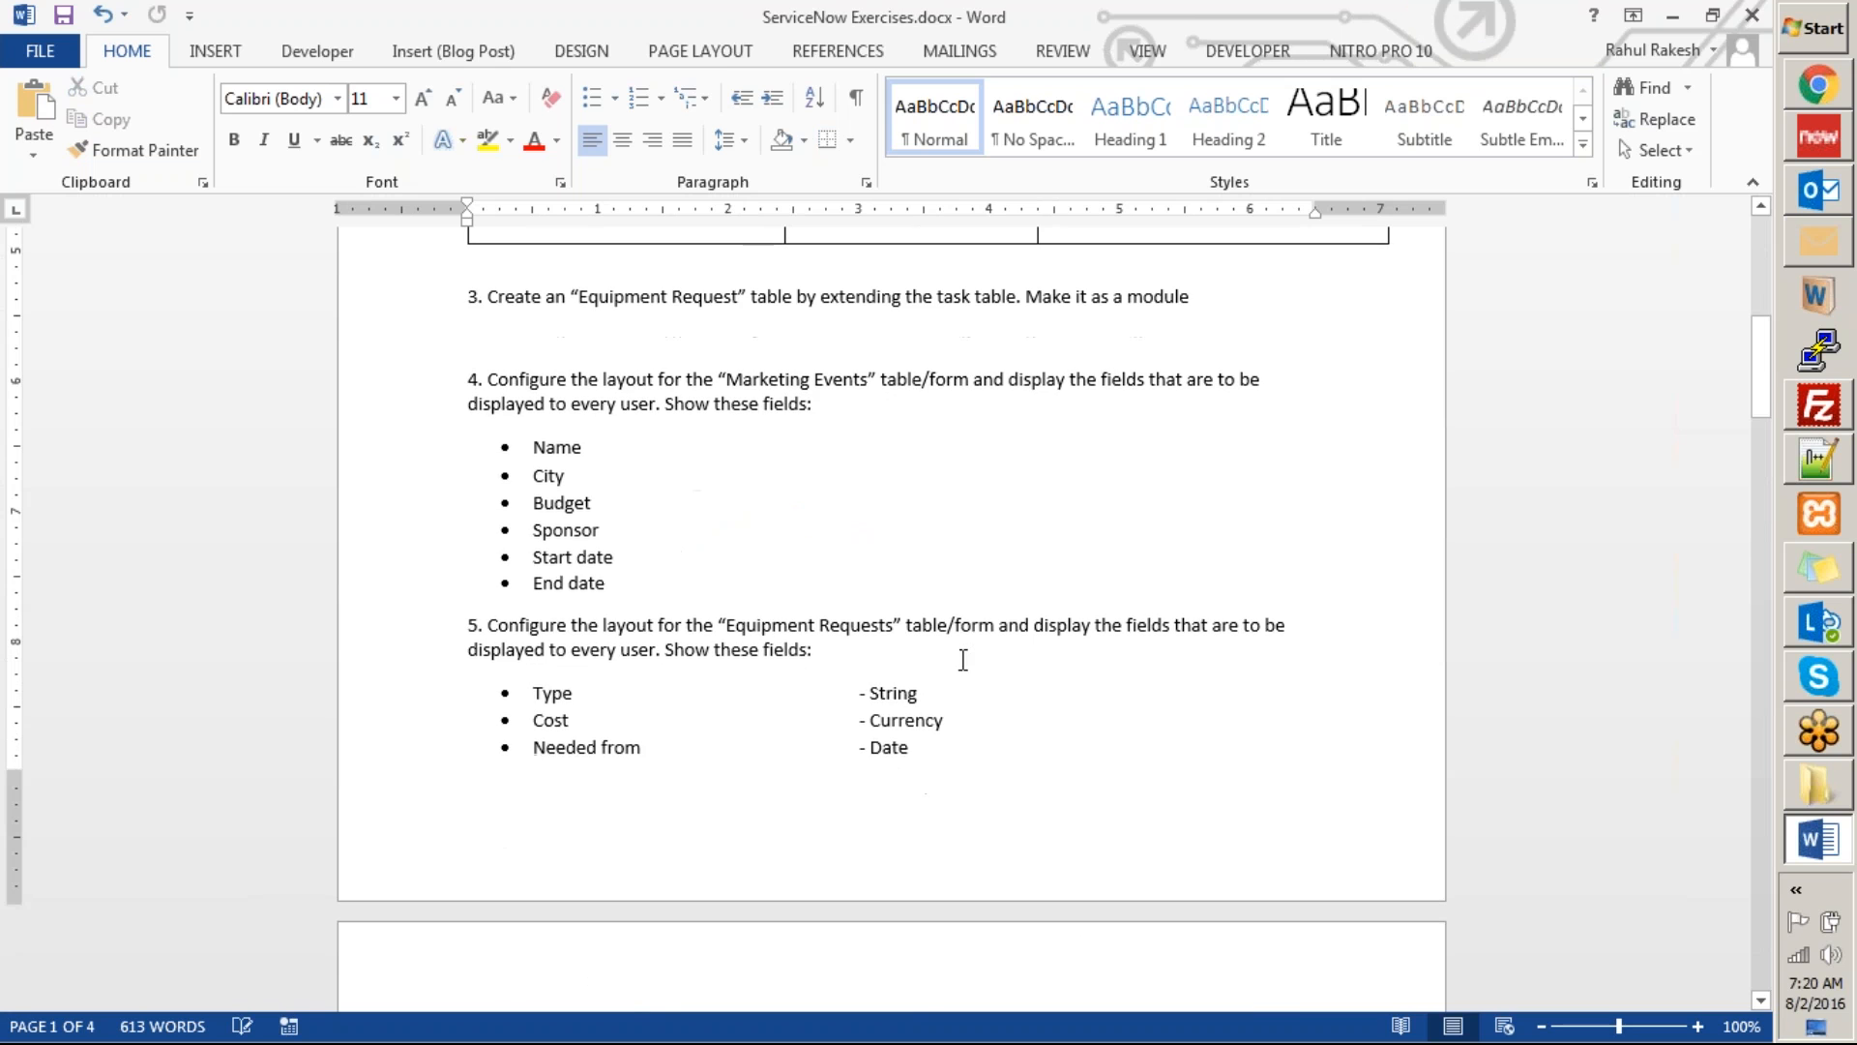
key(ctrl+z)
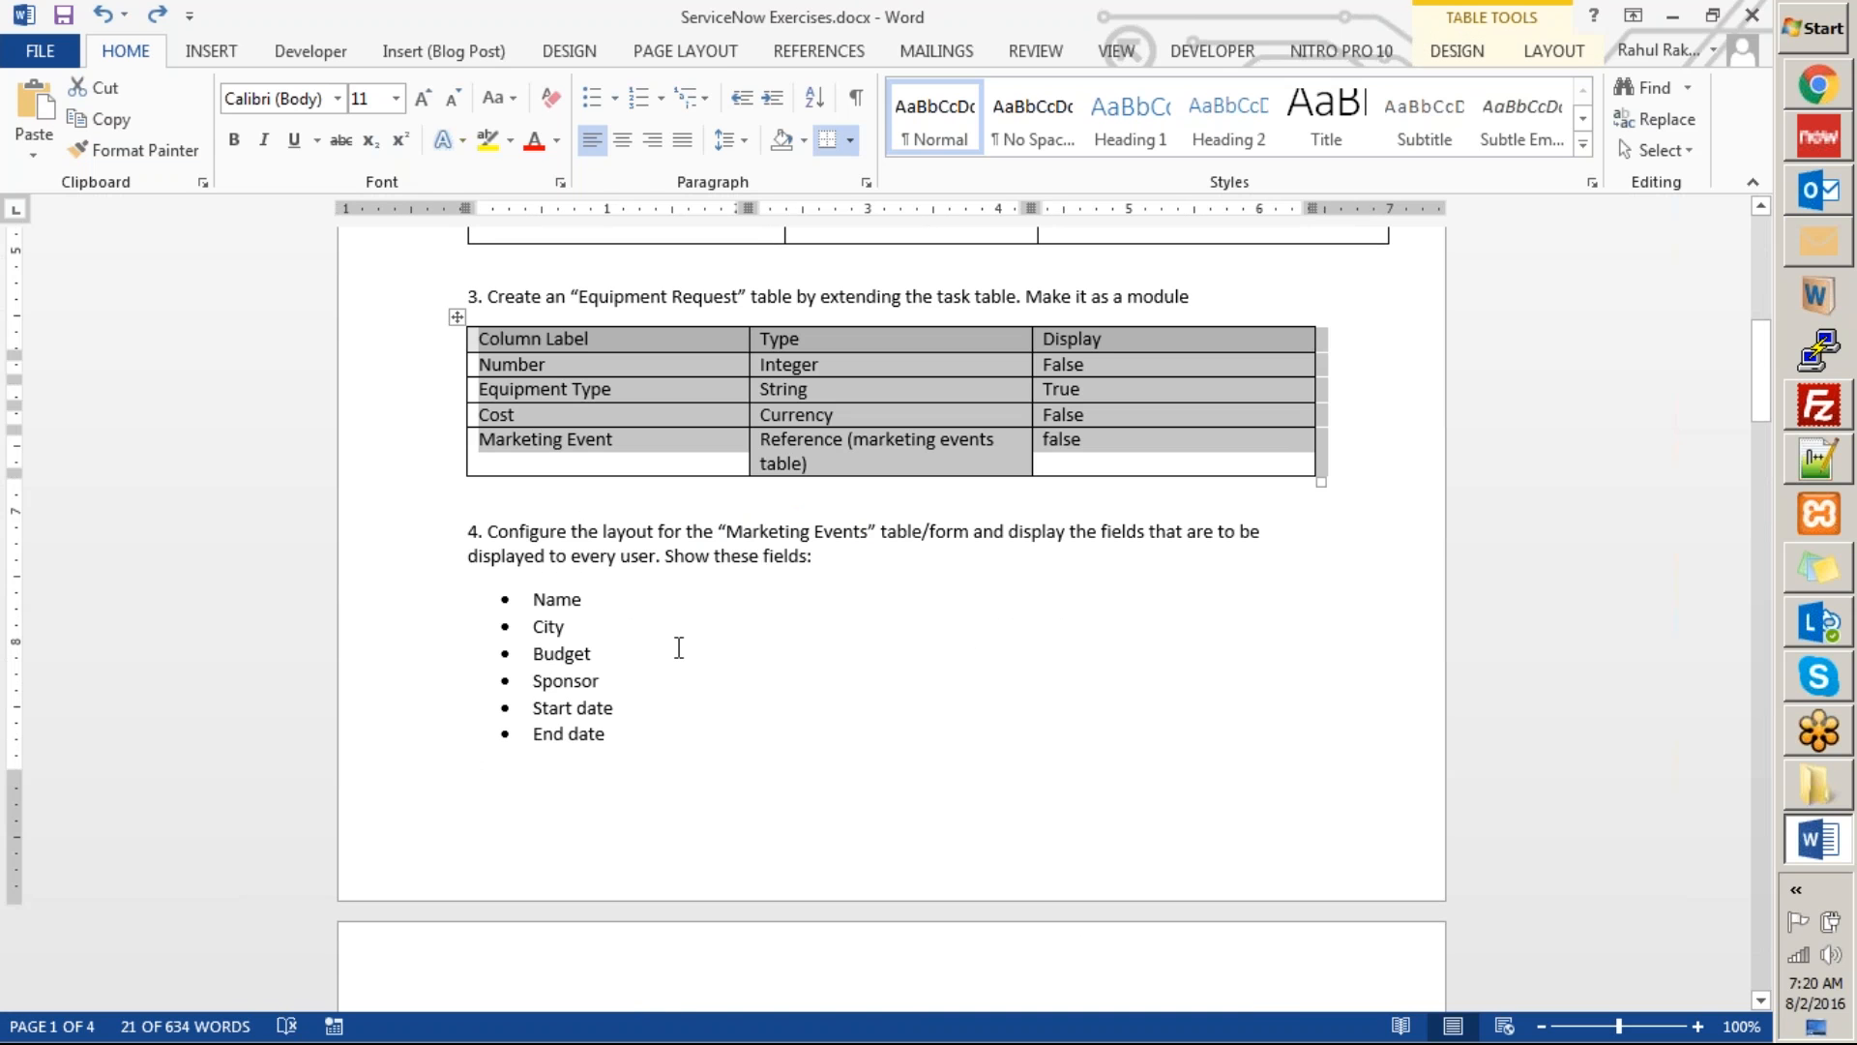
key(ctrl+z)
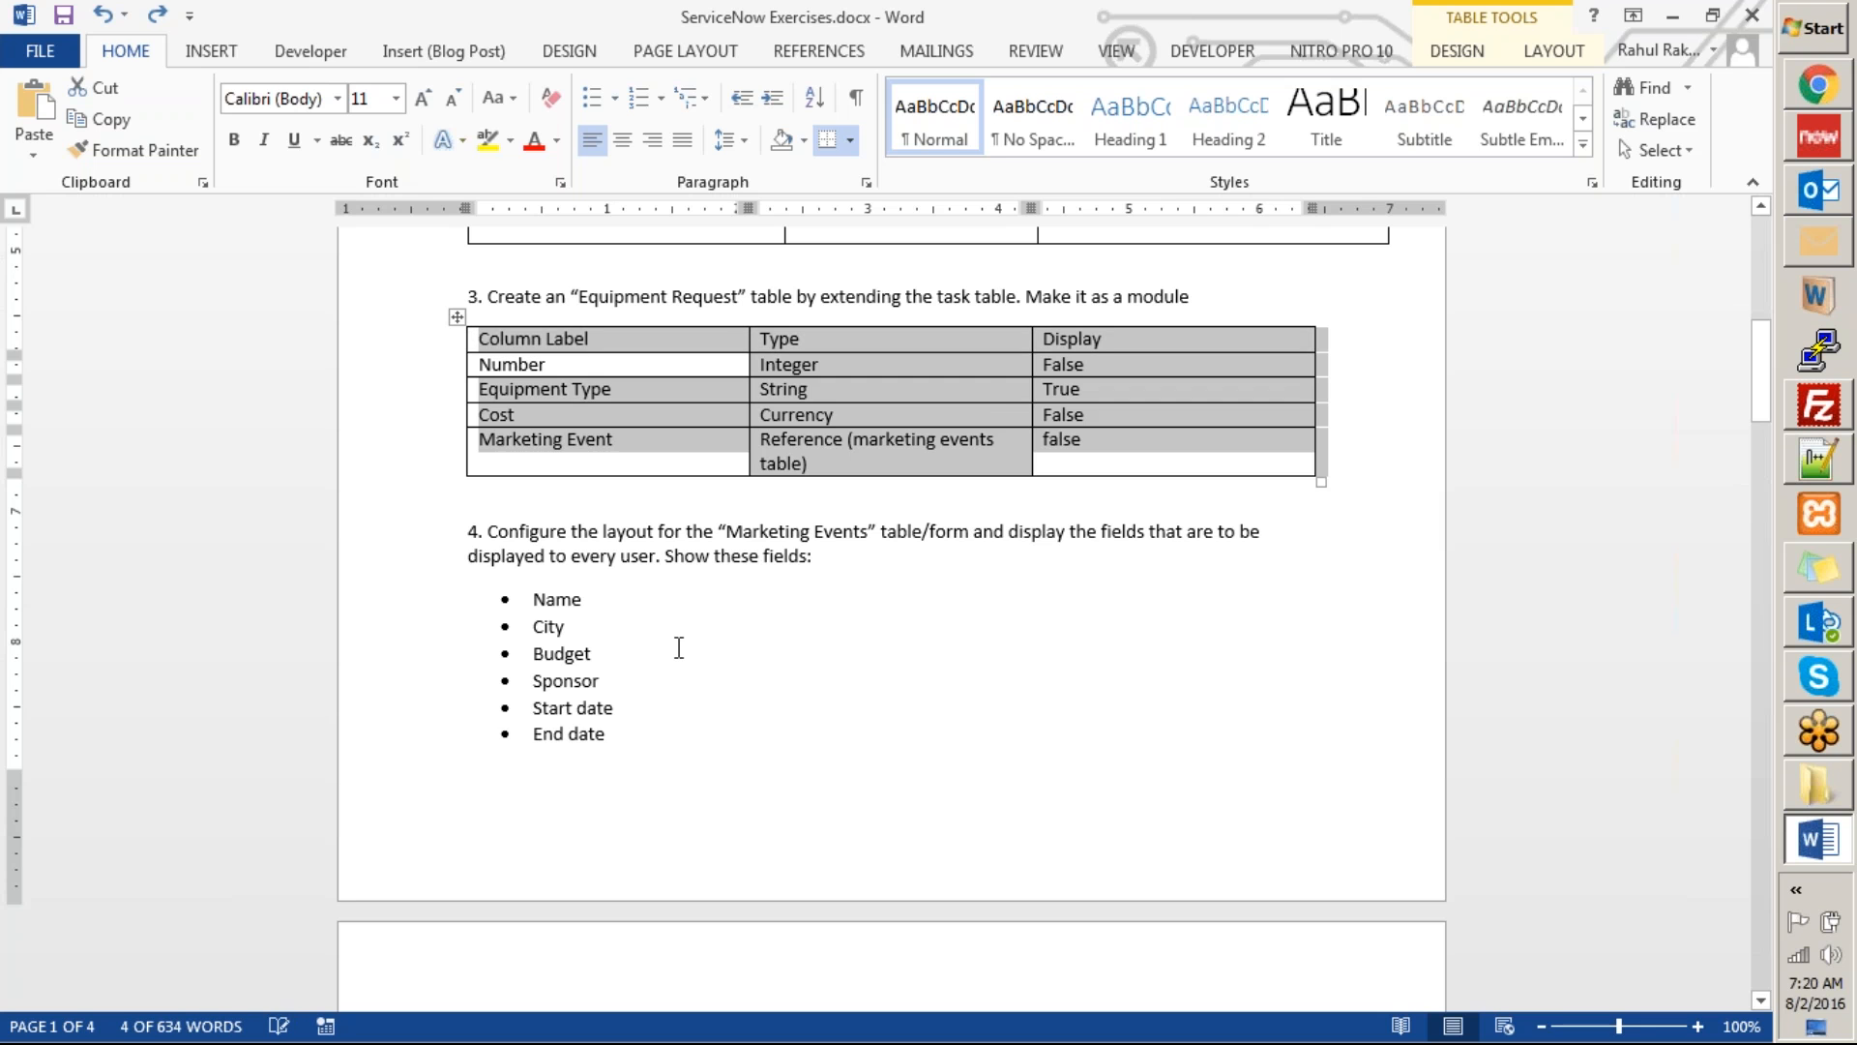
key(ctrl+z)
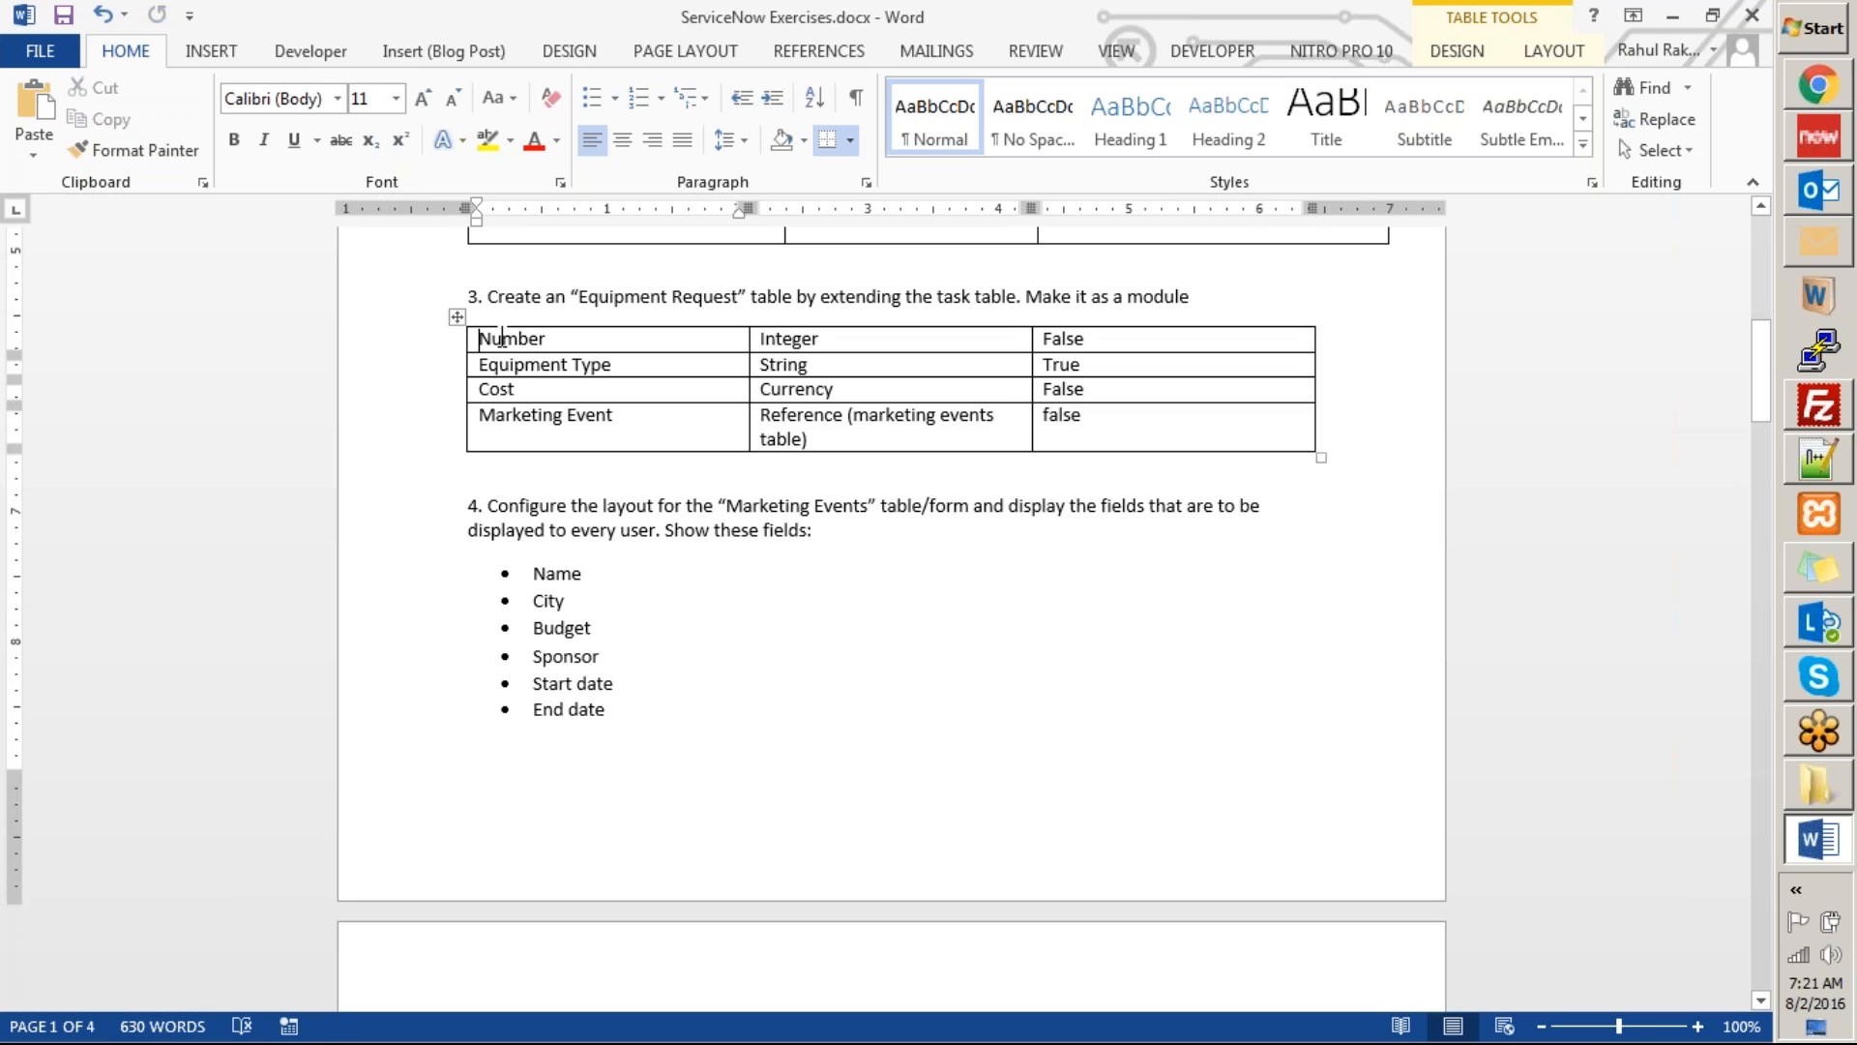
Delete the entire column table under exercise 3.
click(456, 316)
key(BackSpace)
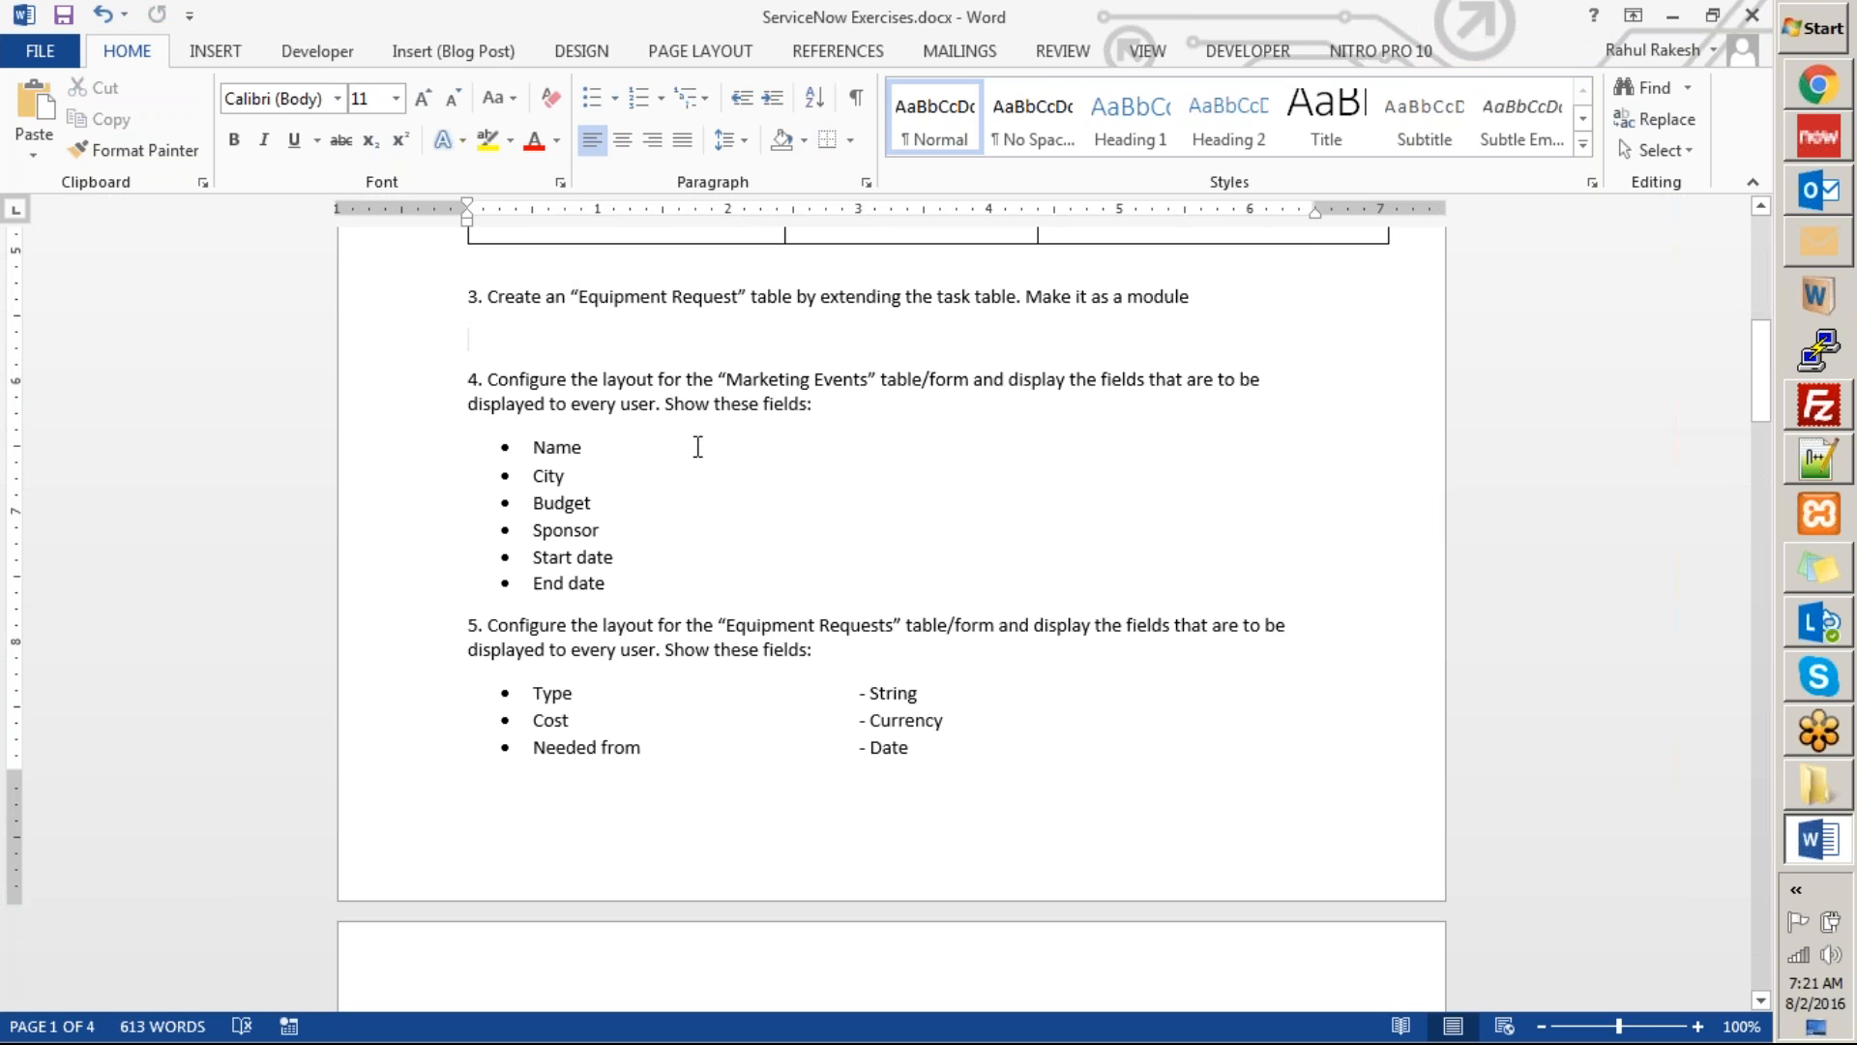
scroll(350, 85, down, 2)
scroll(423, 599, down, 5)
Return to the start of Exercise 1, close the Word document and switch back to ServiceNow.
click(424, 600)
scroll(606, 677, down, 8)
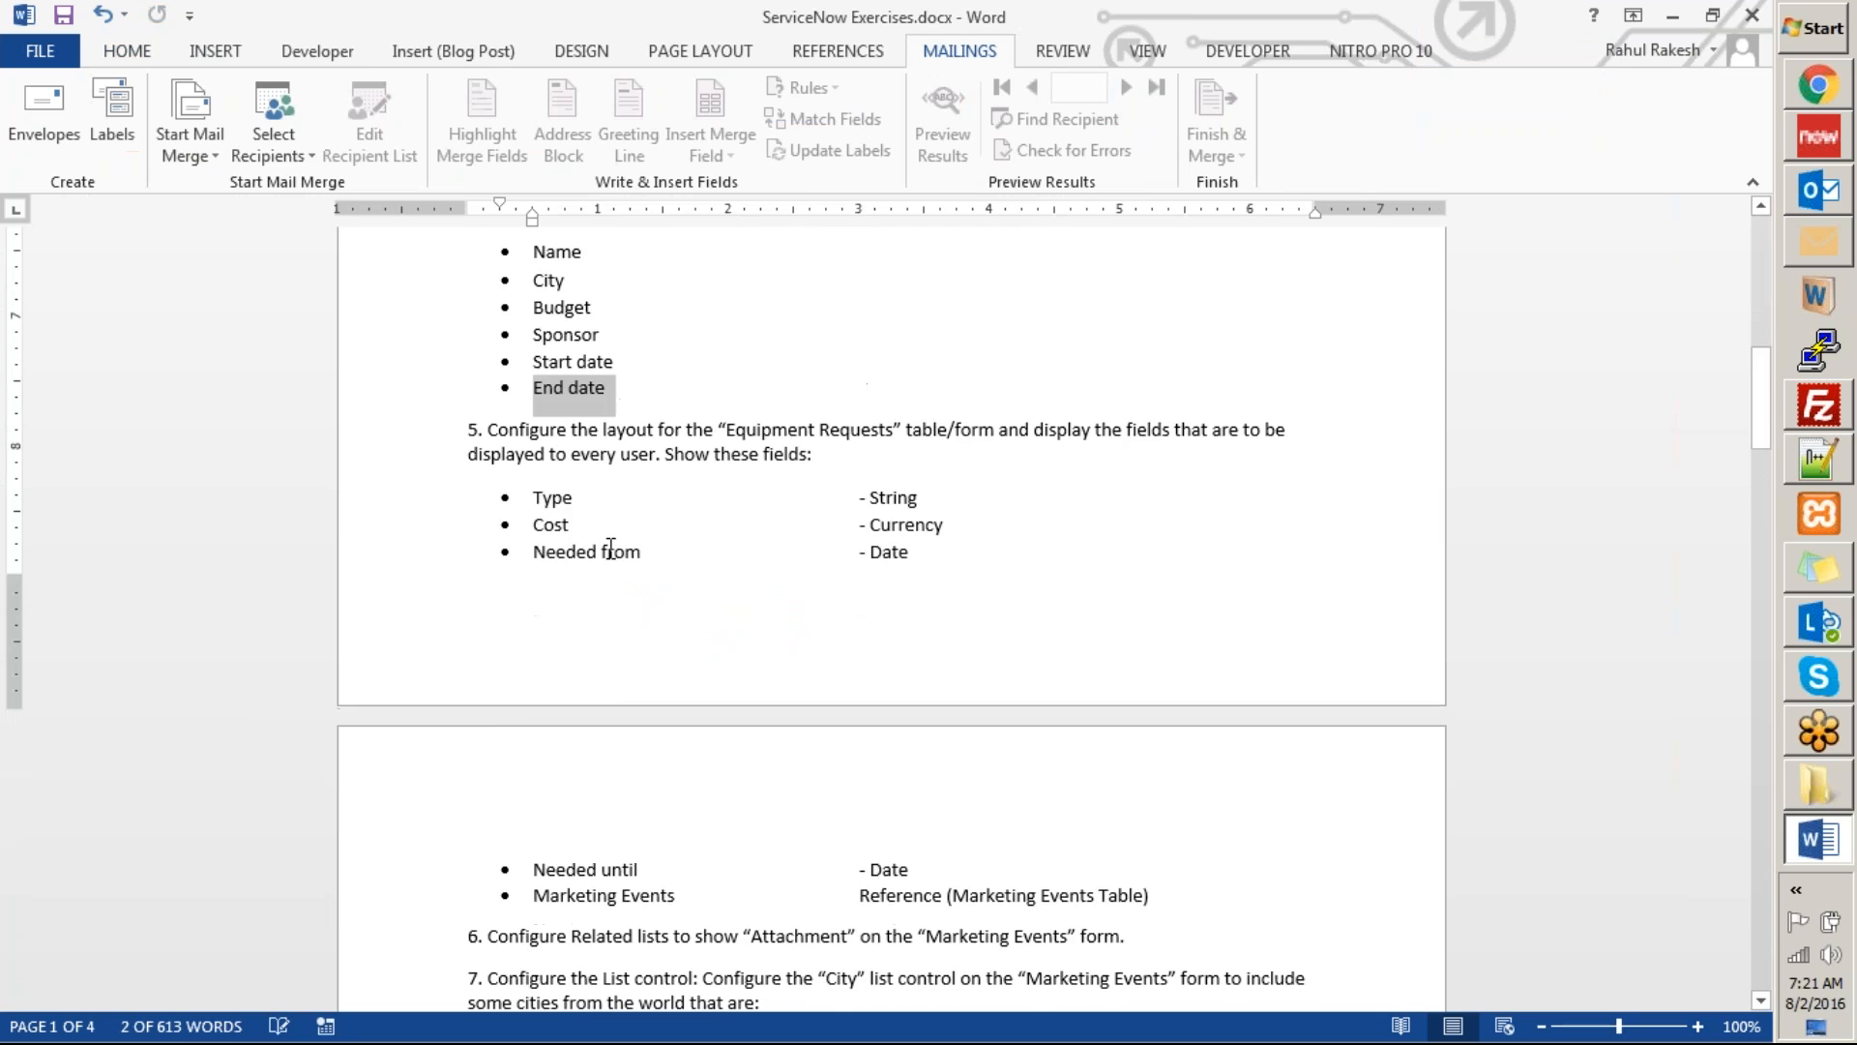
scroll(704, 592, up, 5)
scroll(707, 596, up, 15)
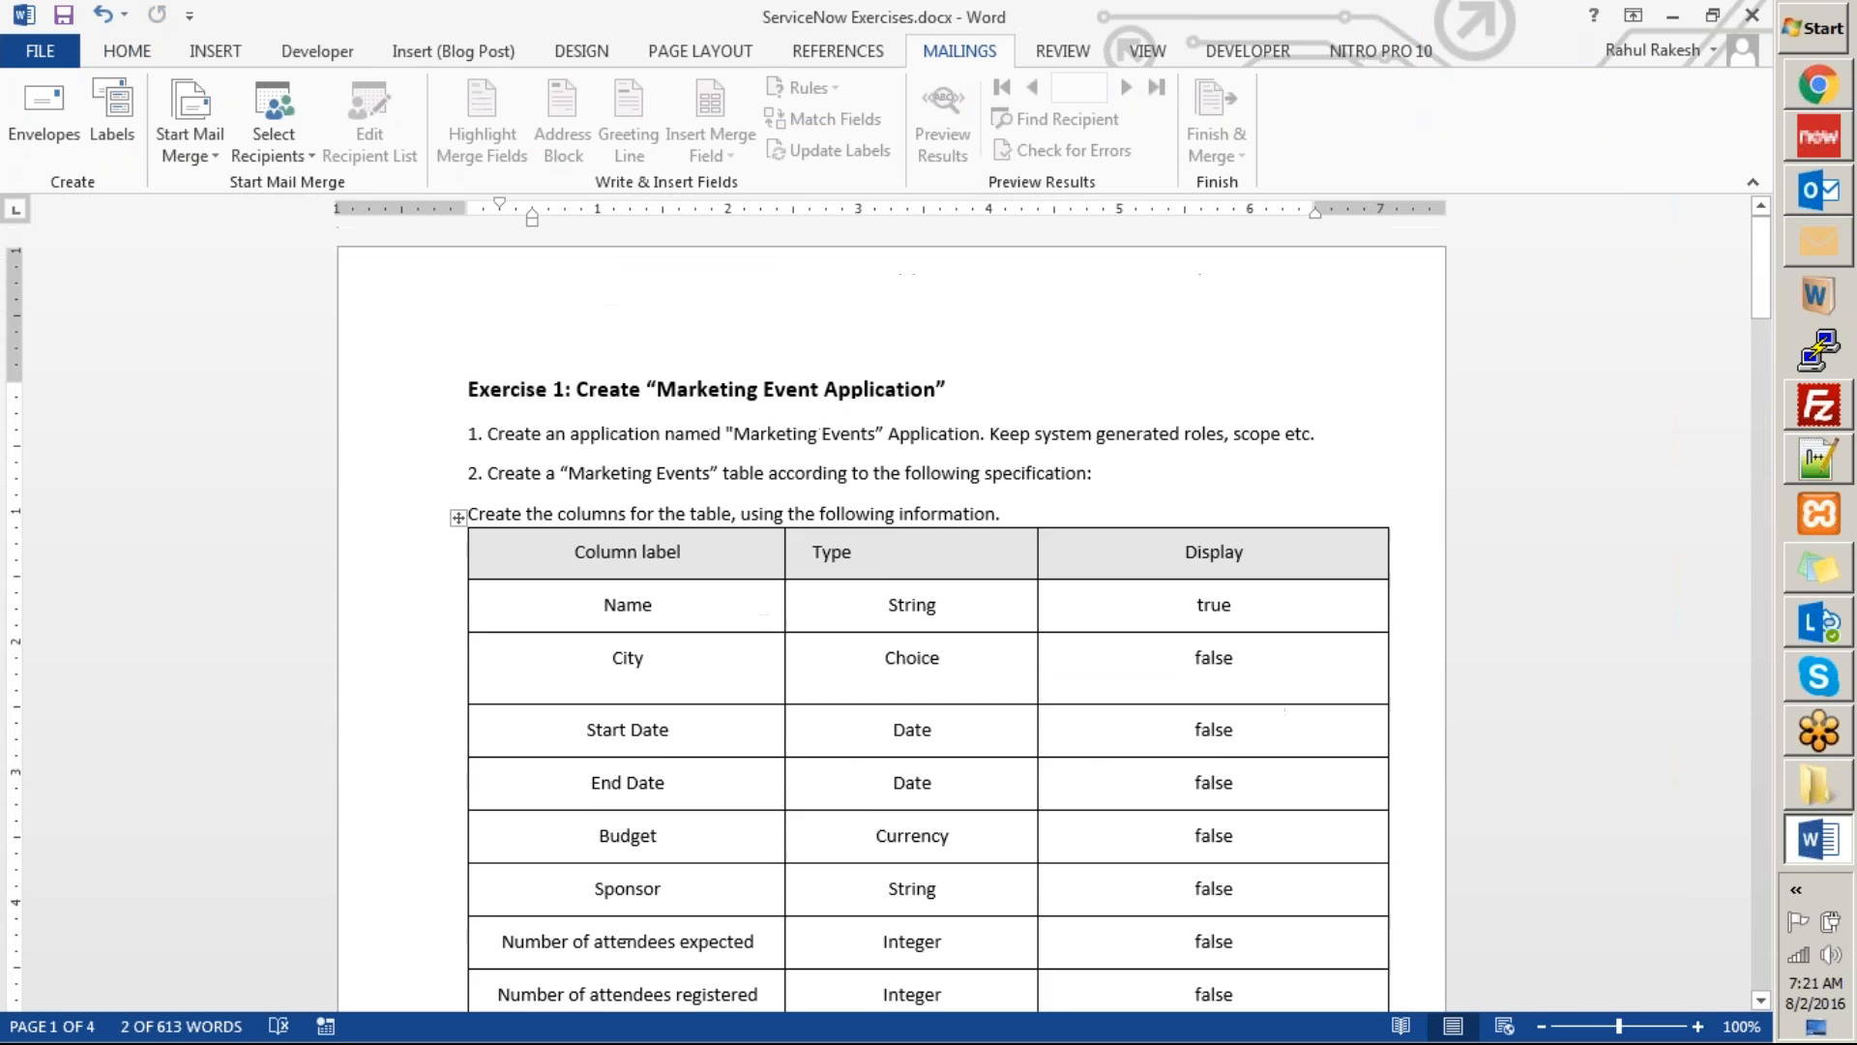
click(1469, 484)
click(1753, 16)
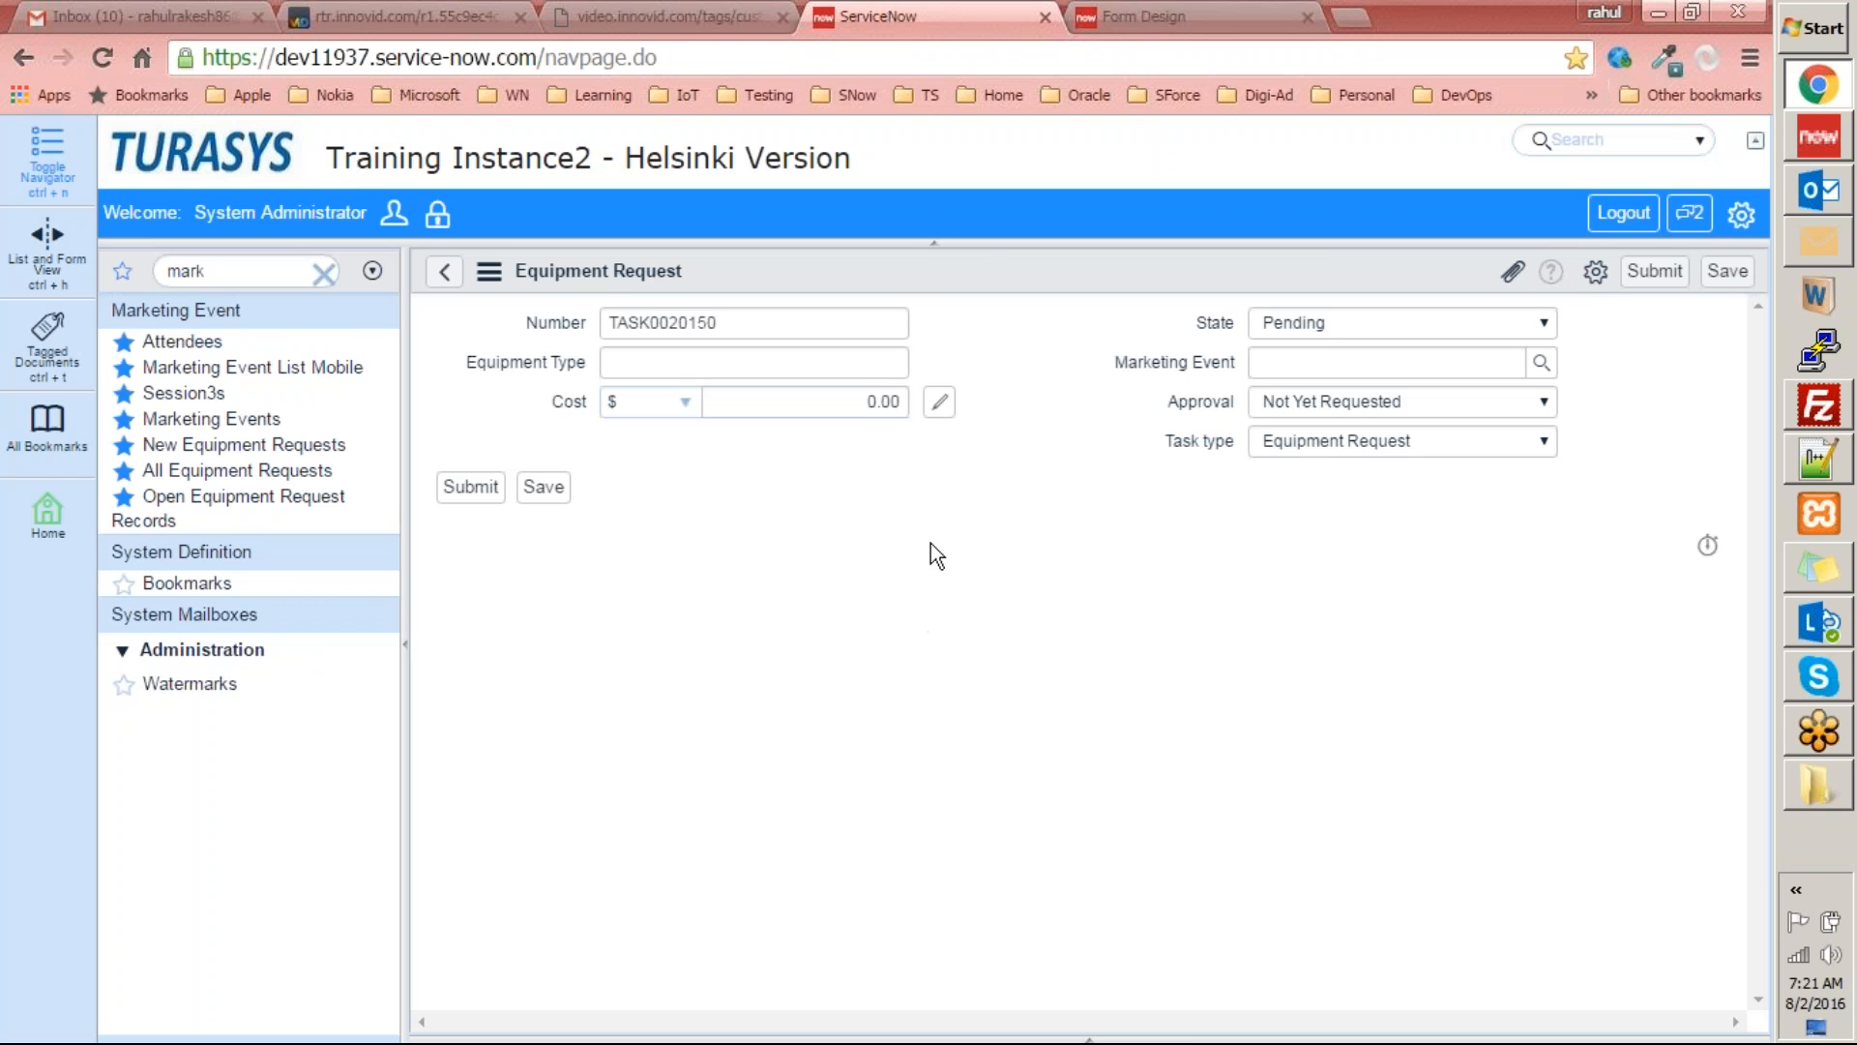
View the configuration options of the Equipment Request form, such as Form Design and Form Layout.
right_click(978, 241)
right_click(894, 267)
mouse_move(919, 339)
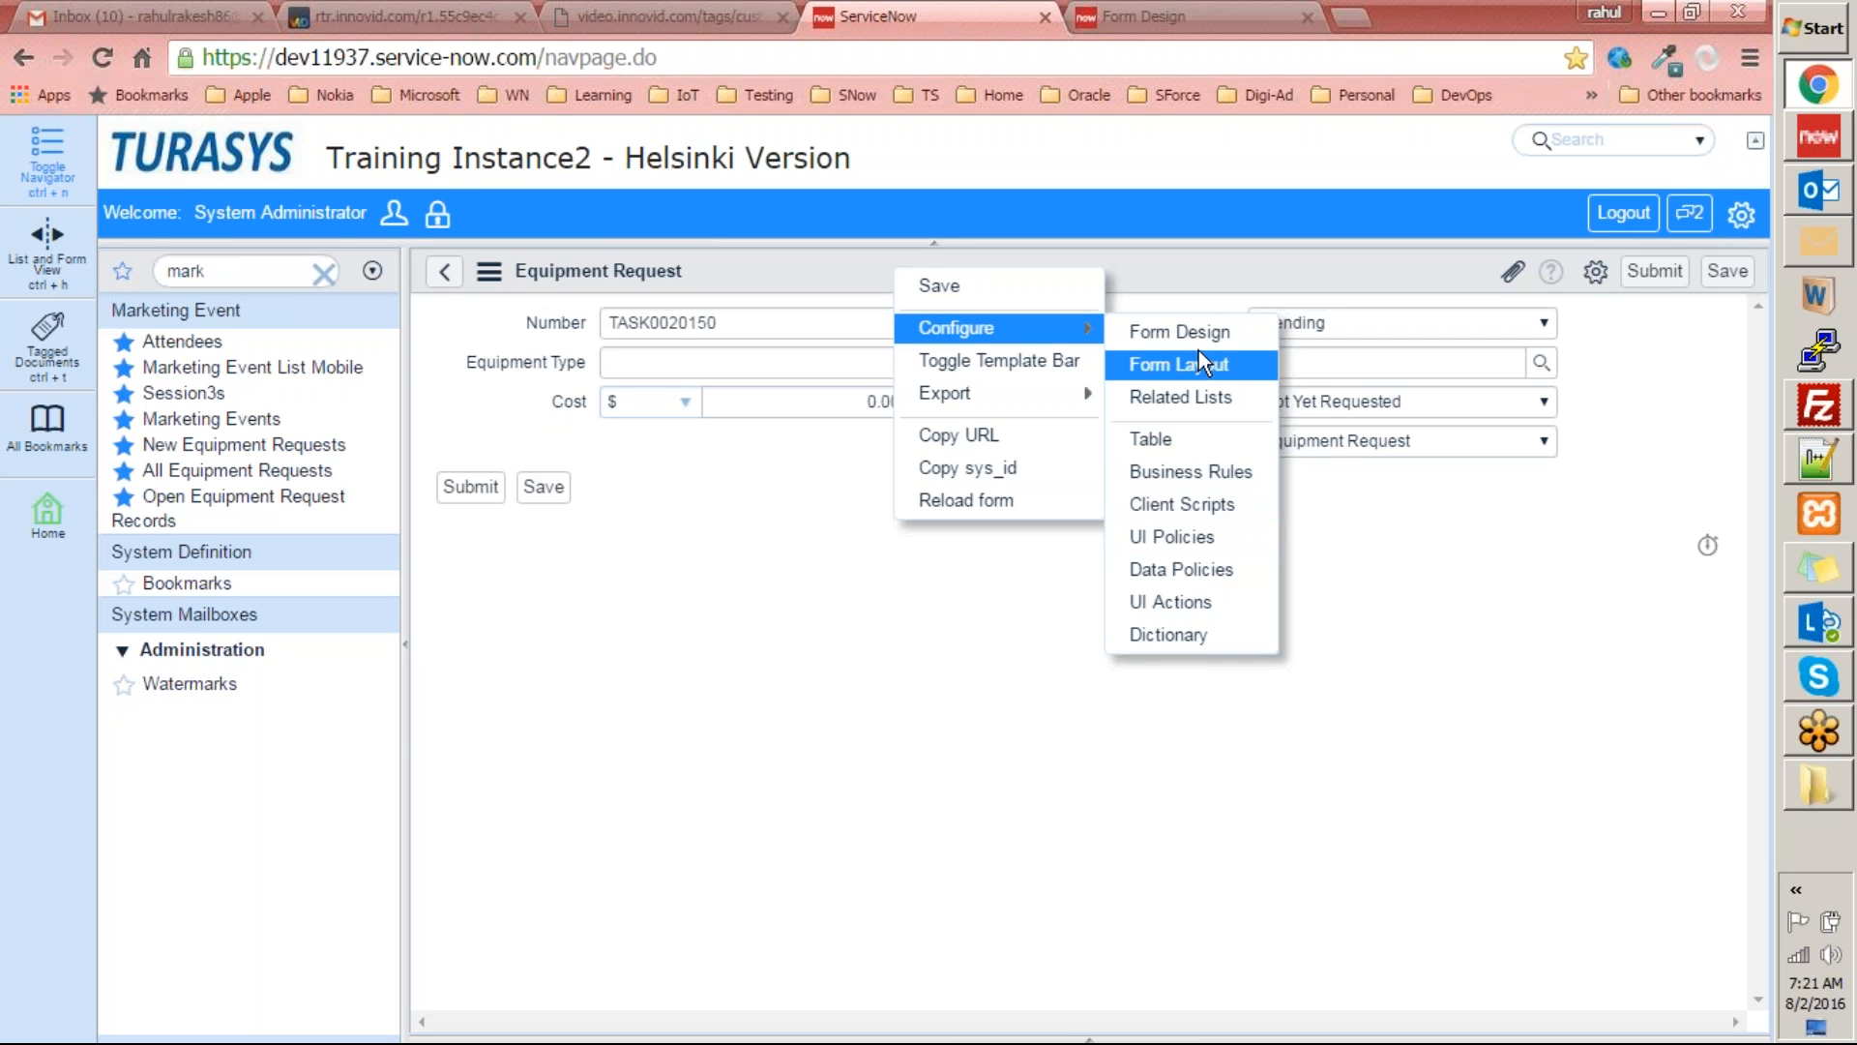
click(626, 519)
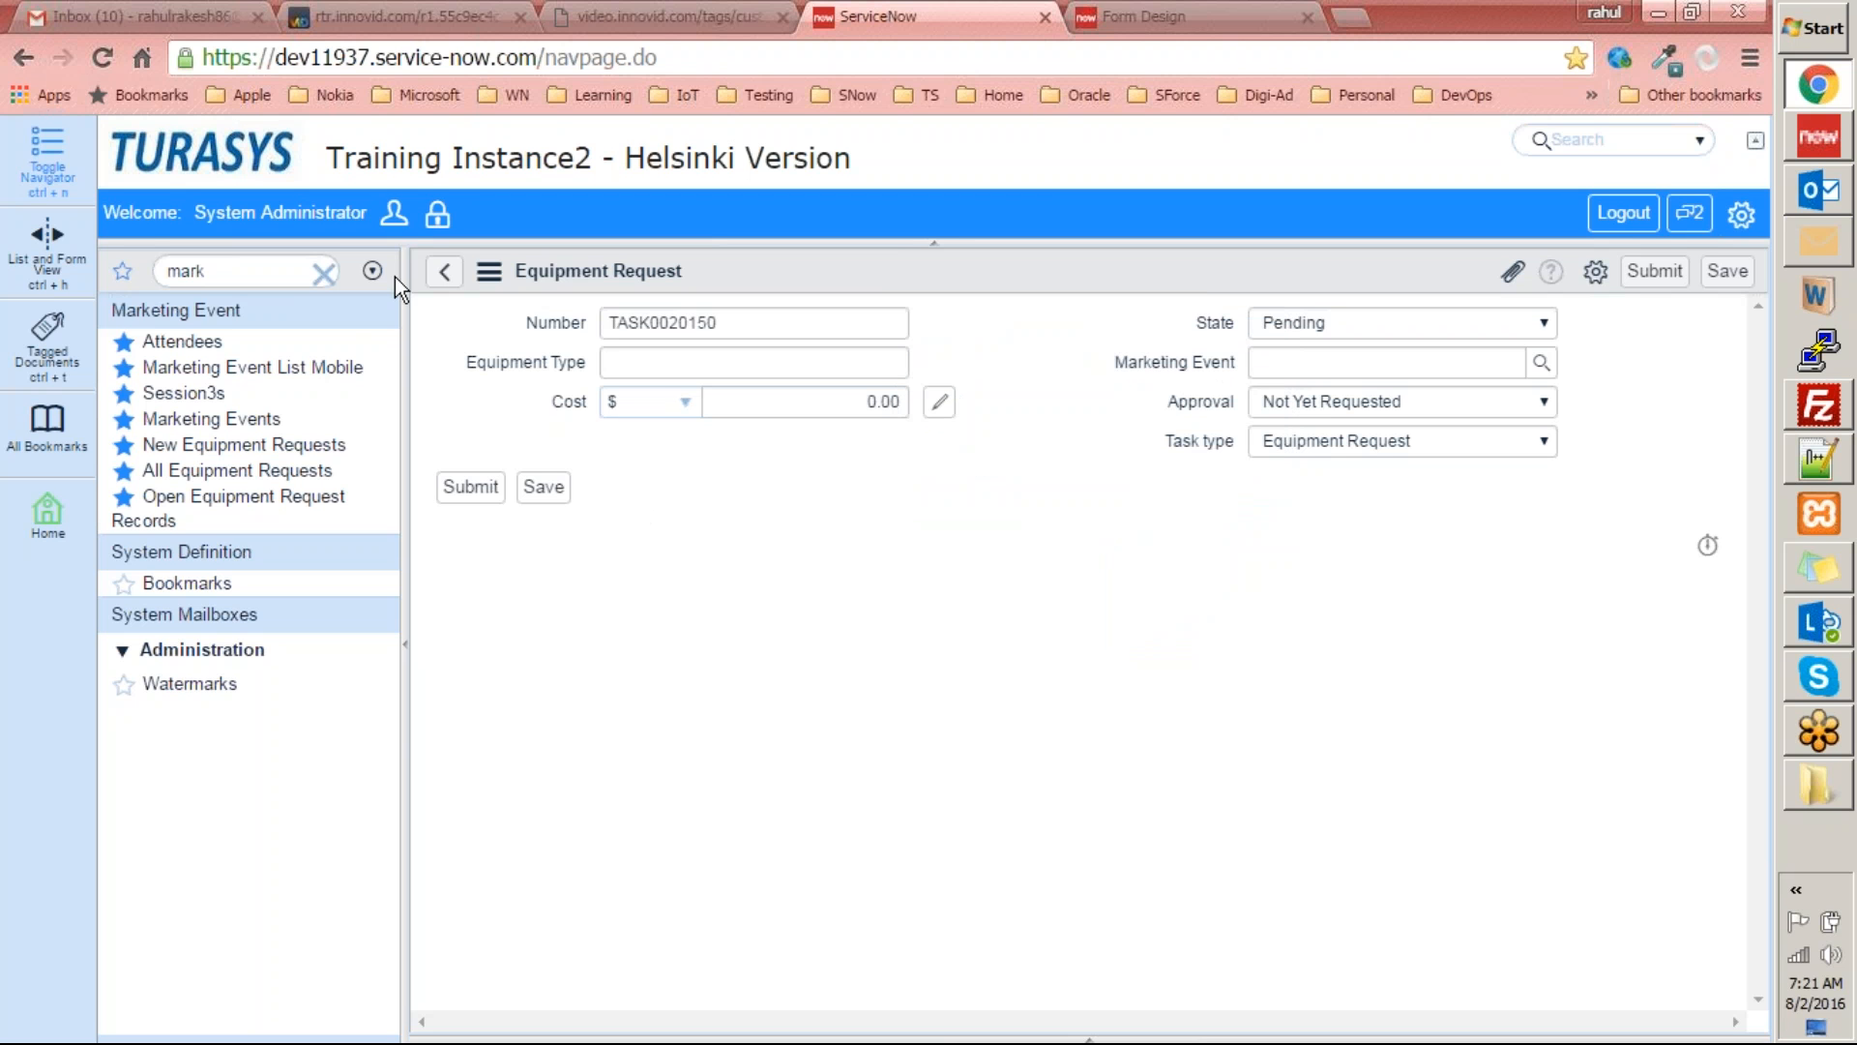
Clear the navigator filter, go to the homepage and switch it to the Self Service homepage.
click(325, 275)
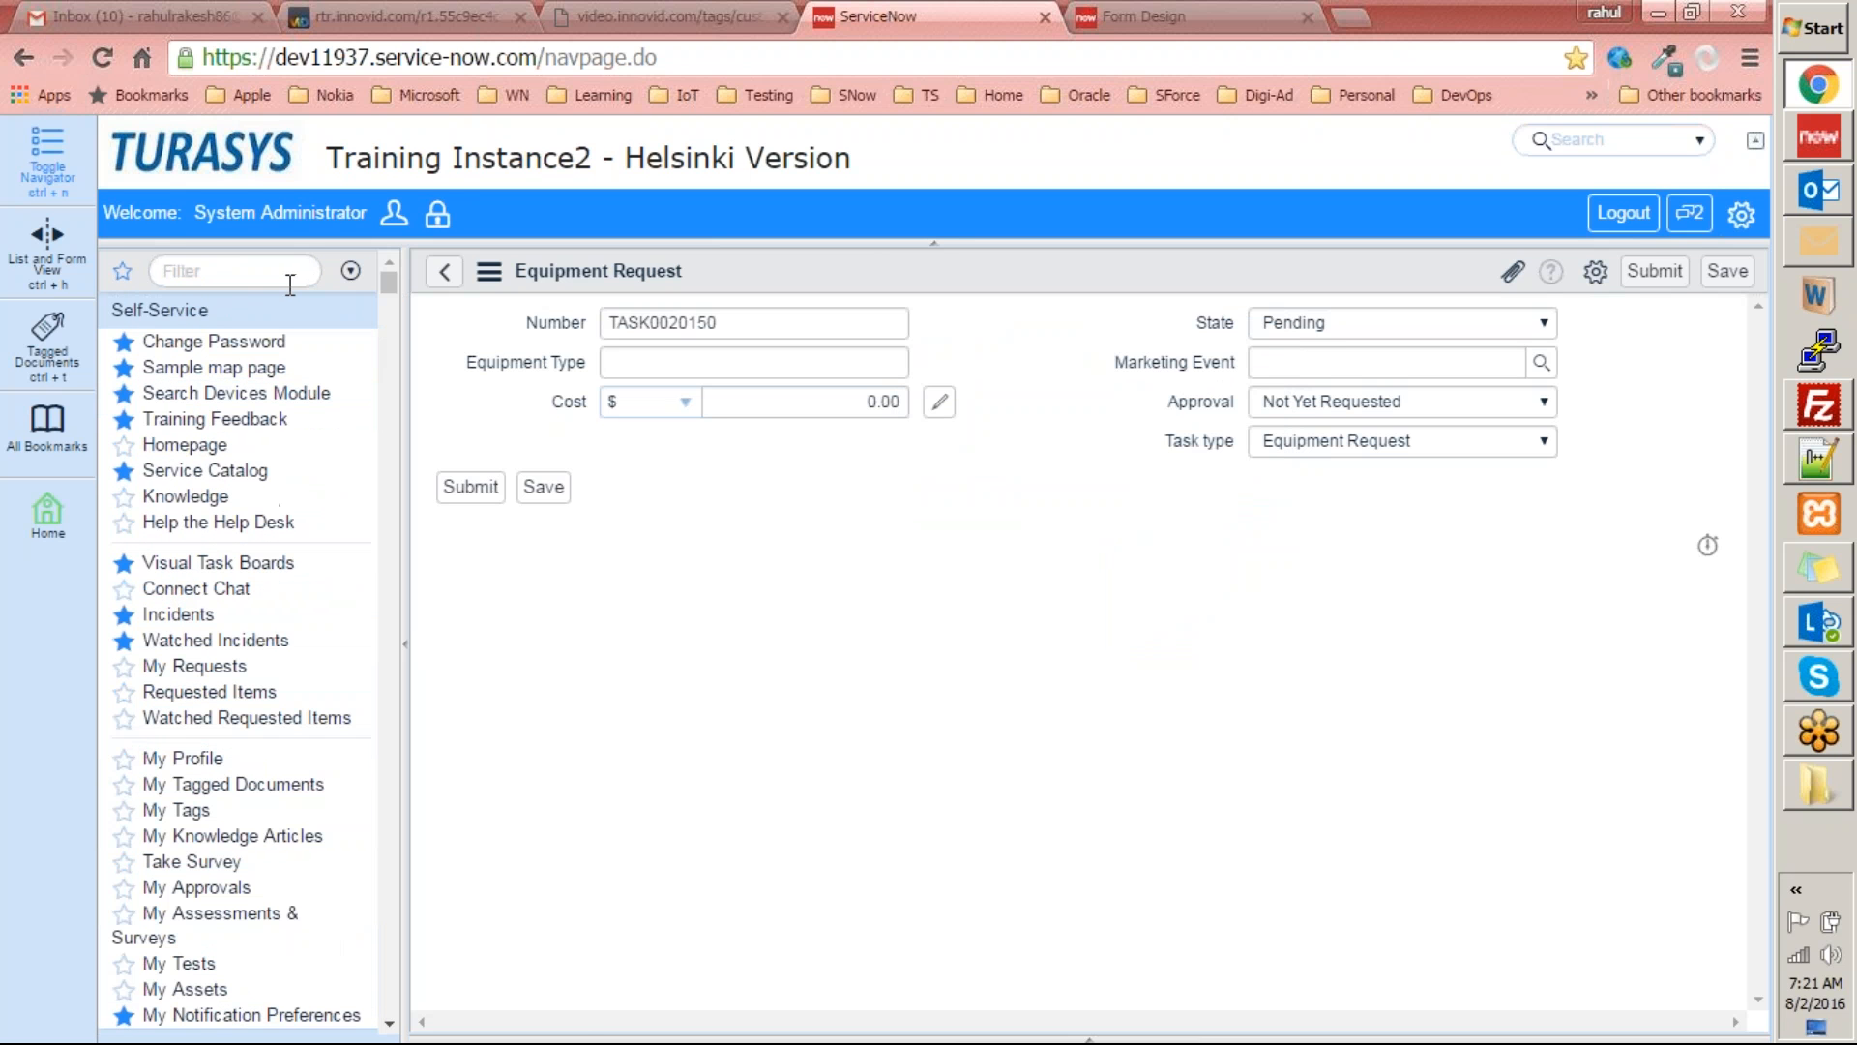
click(250, 164)
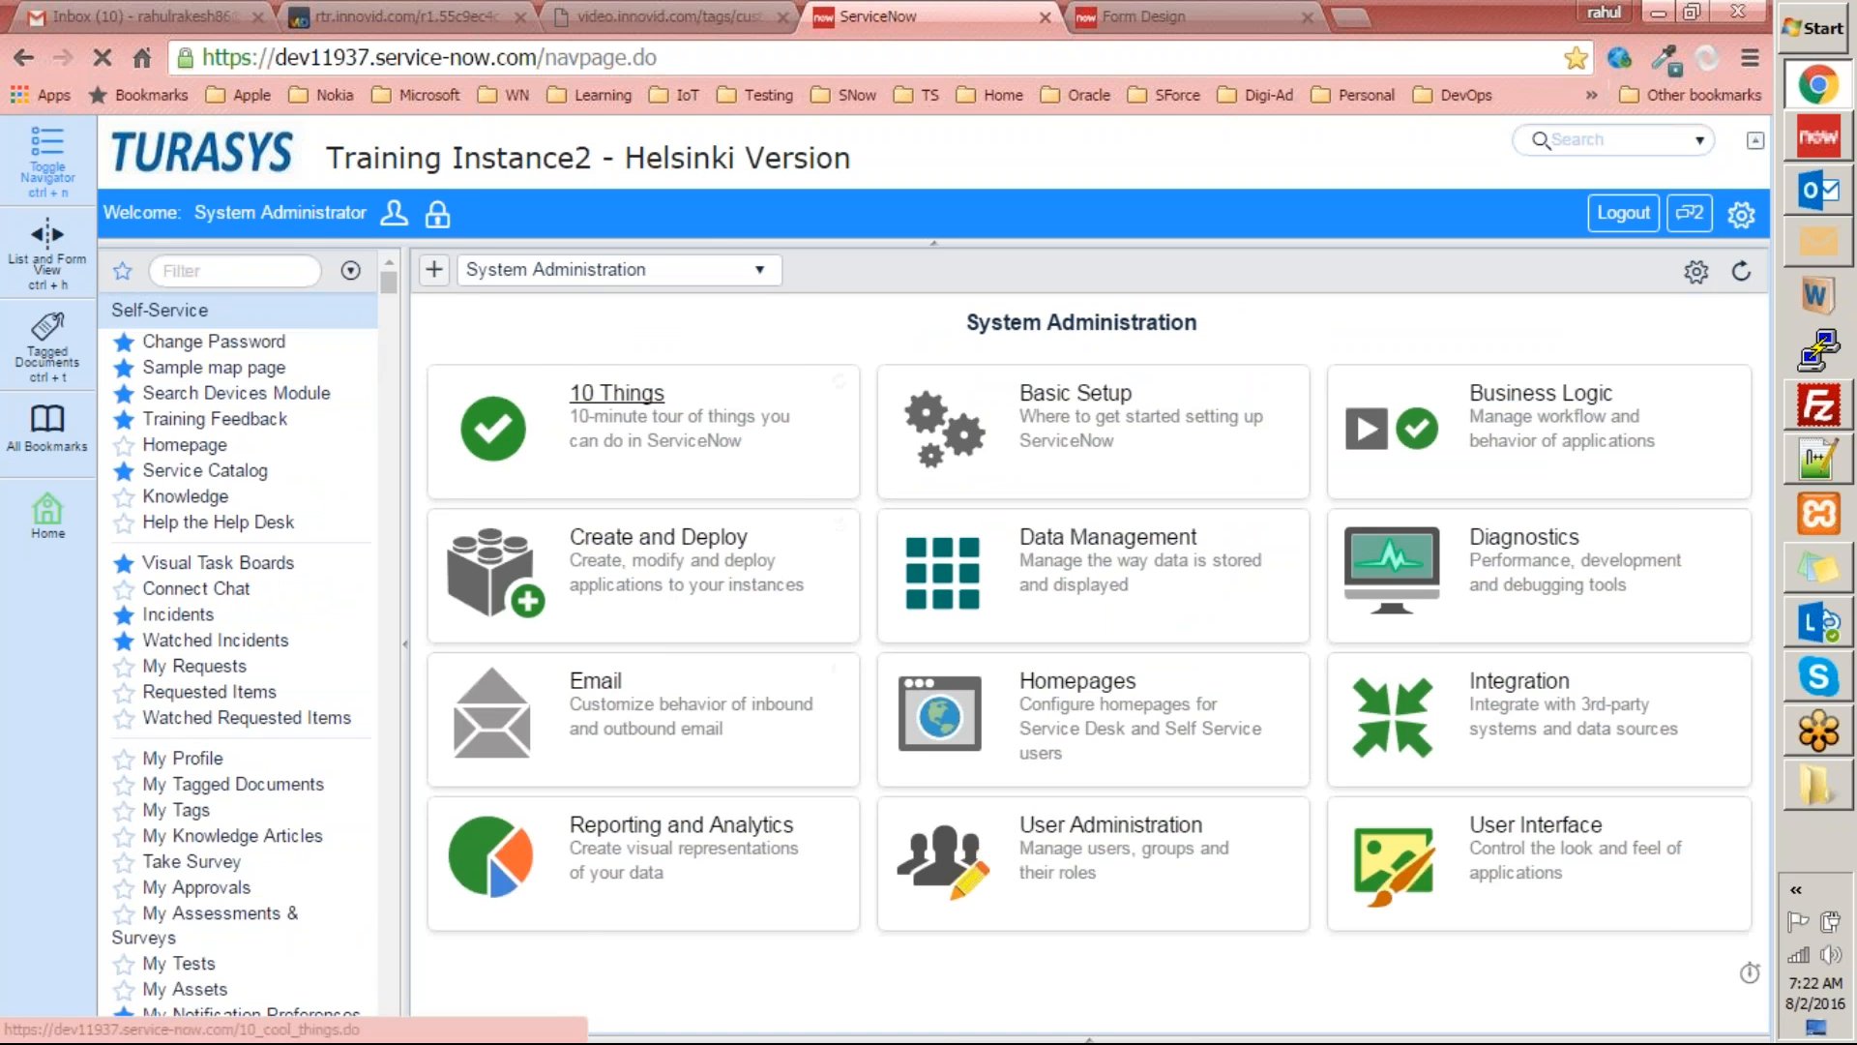
click(656, 270)
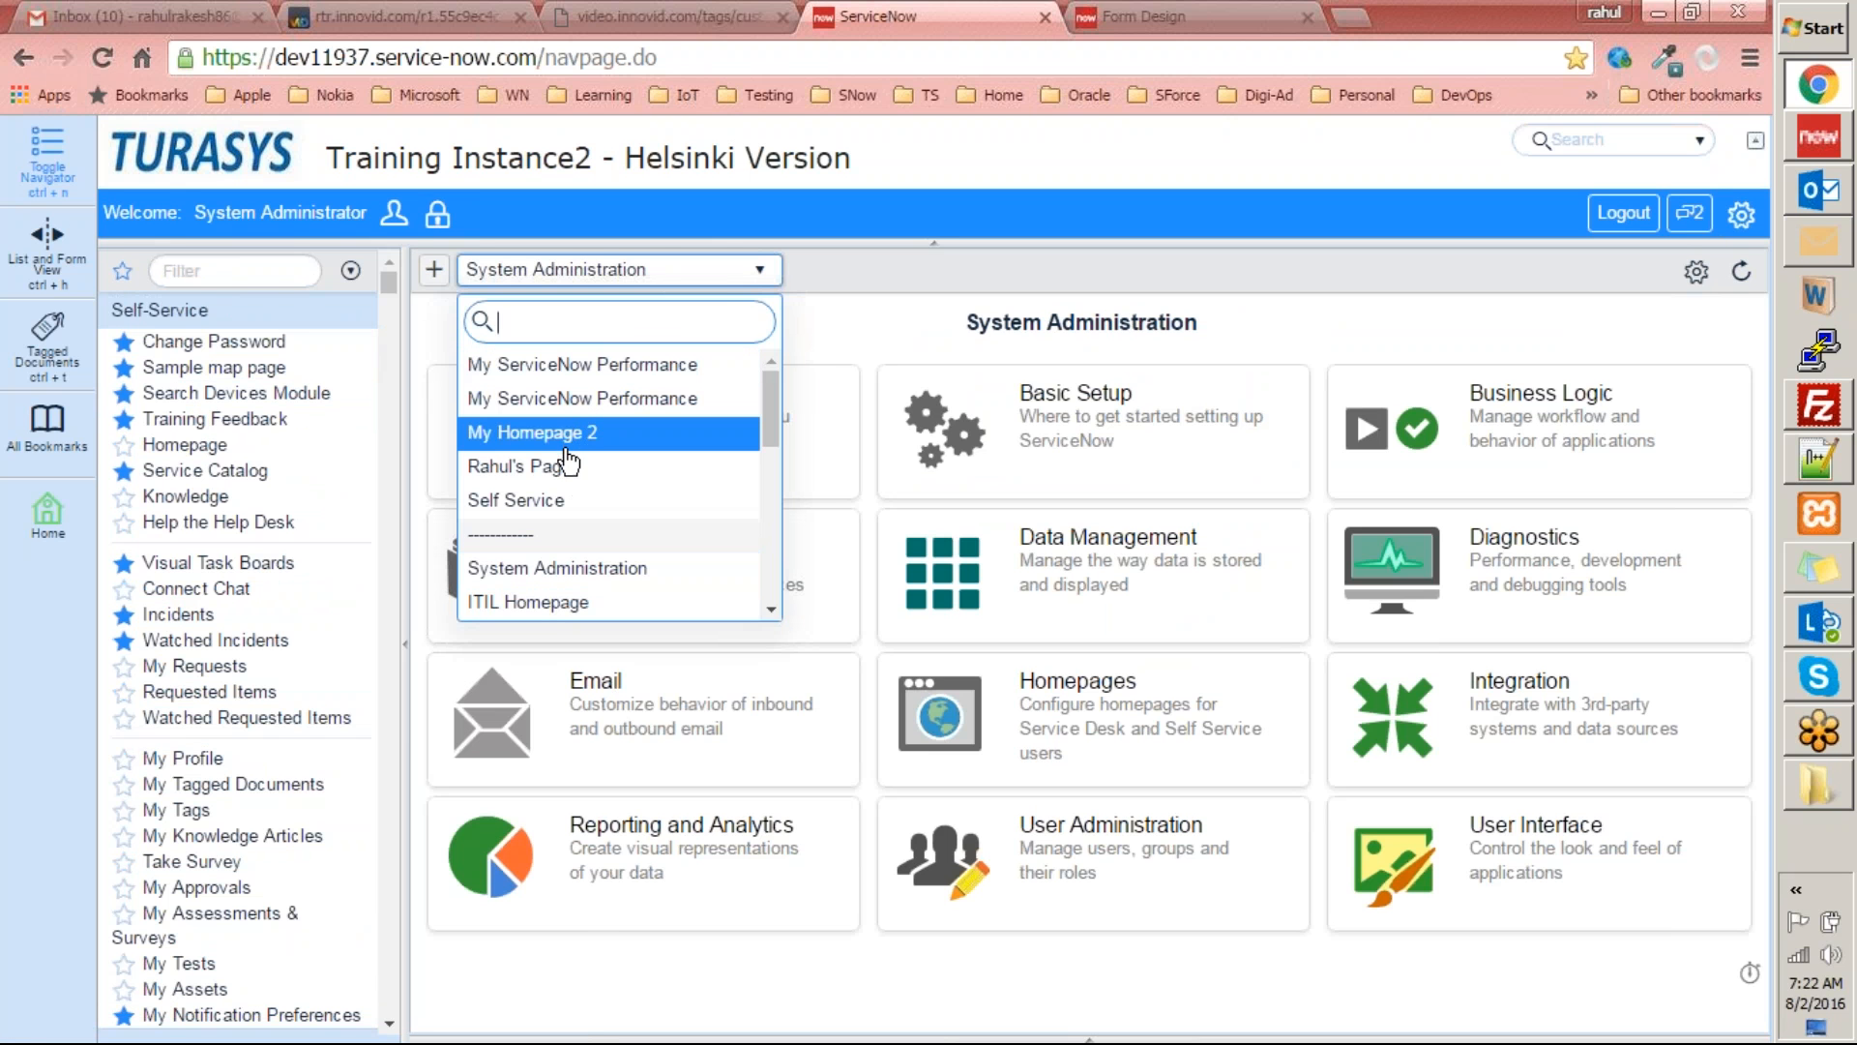
click(573, 501)
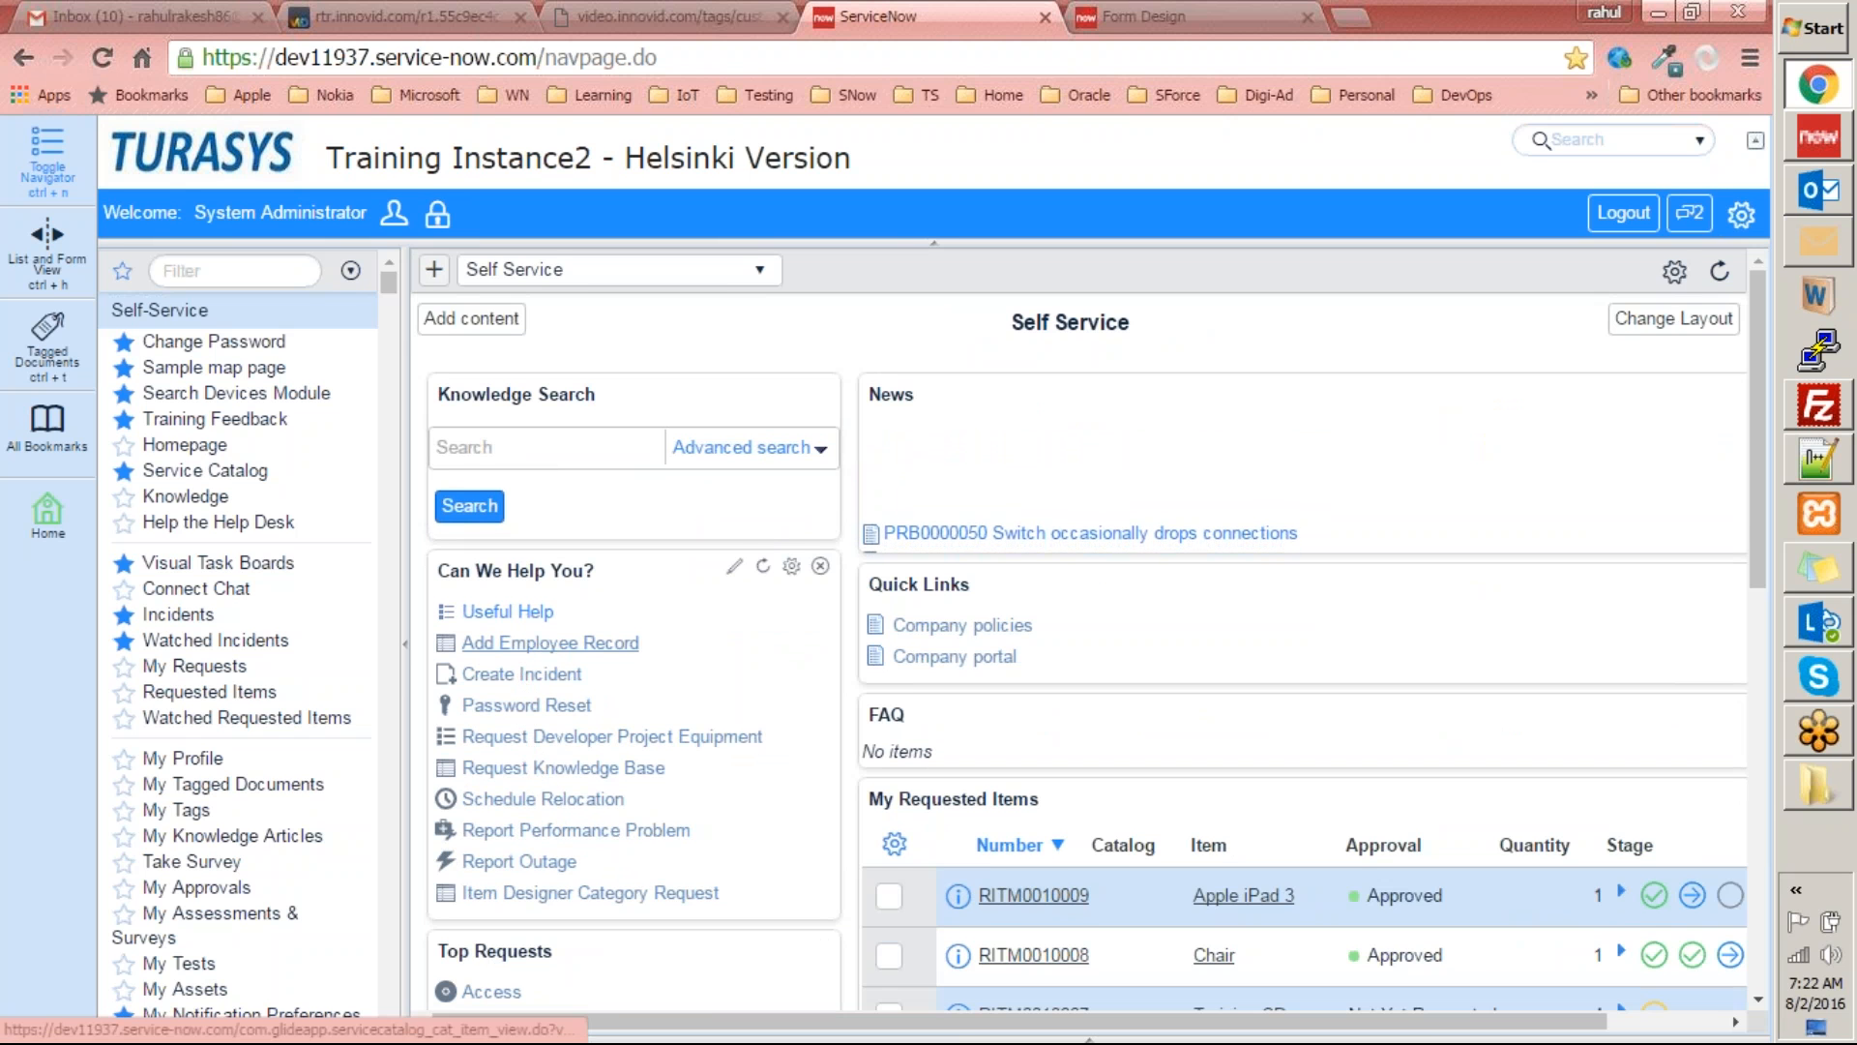
Look over the Self Service homepage and open the Add Employee Record item from Can We Help You?
scroll(559, 858, down, 6)
scroll(559, 858, up, 6)
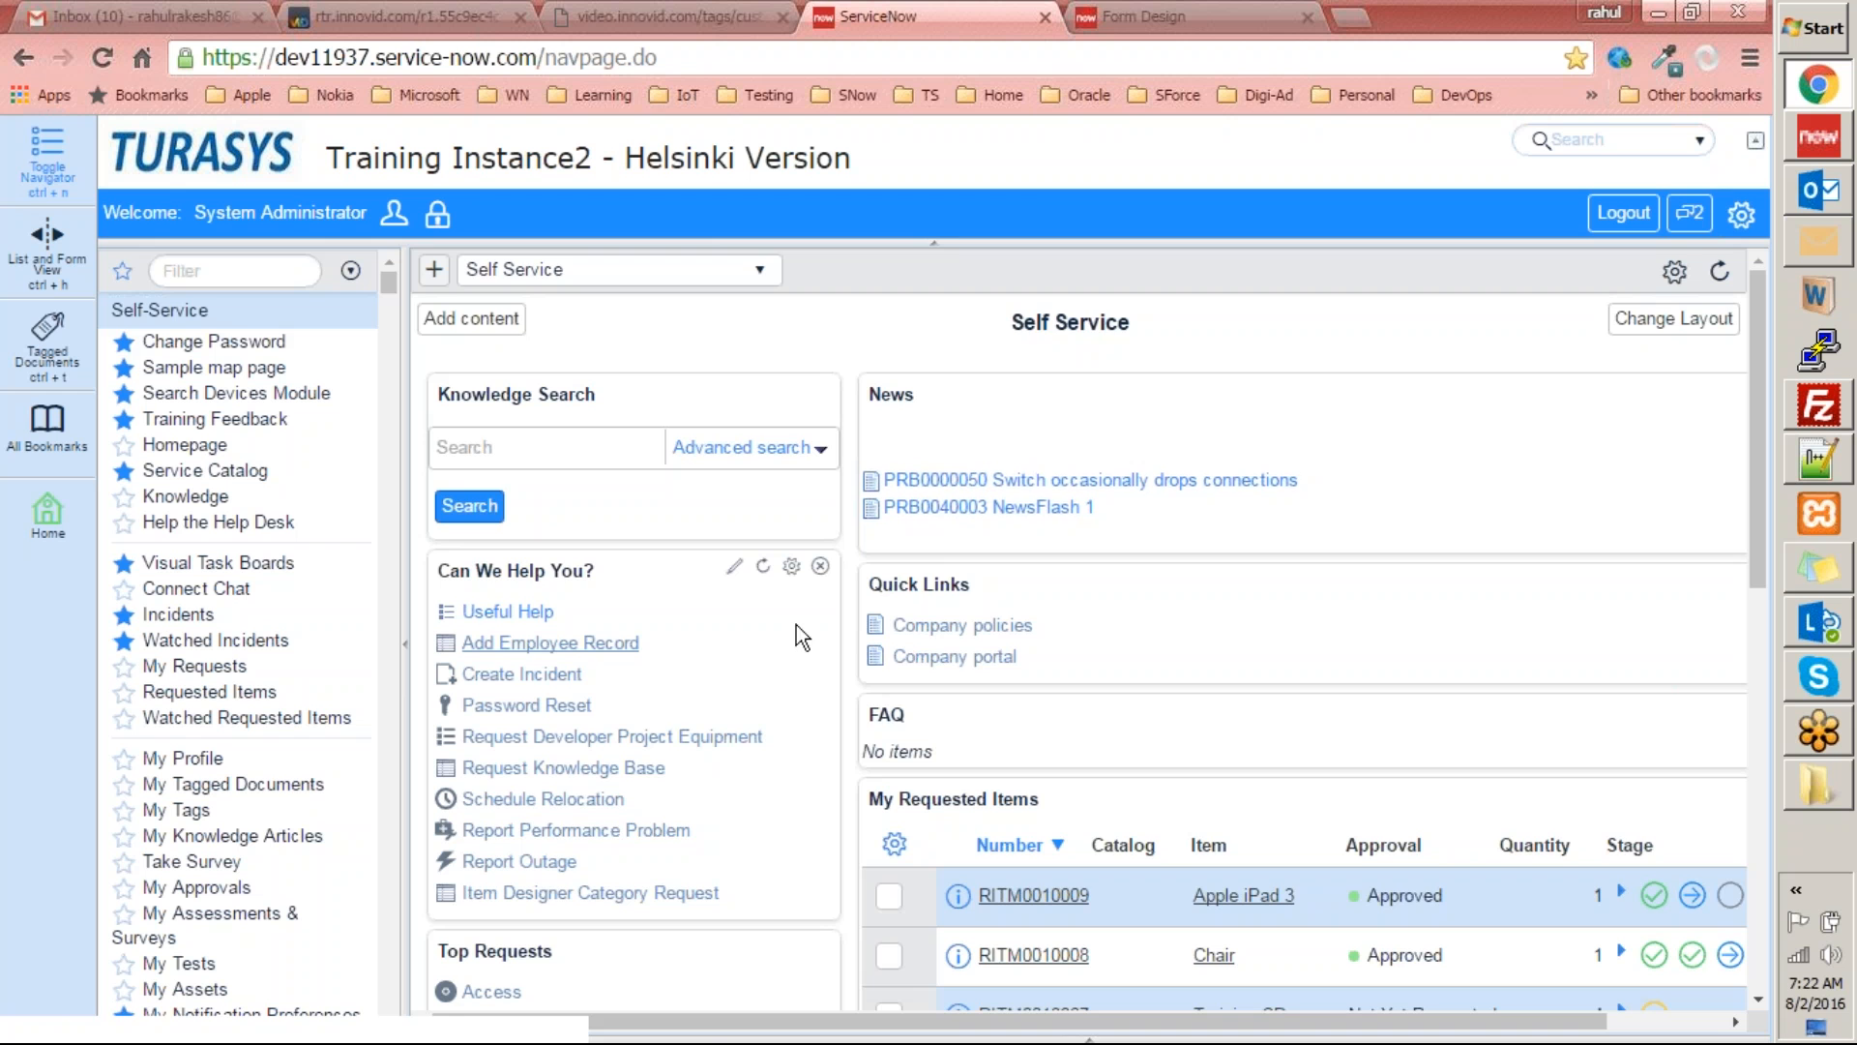
click(551, 645)
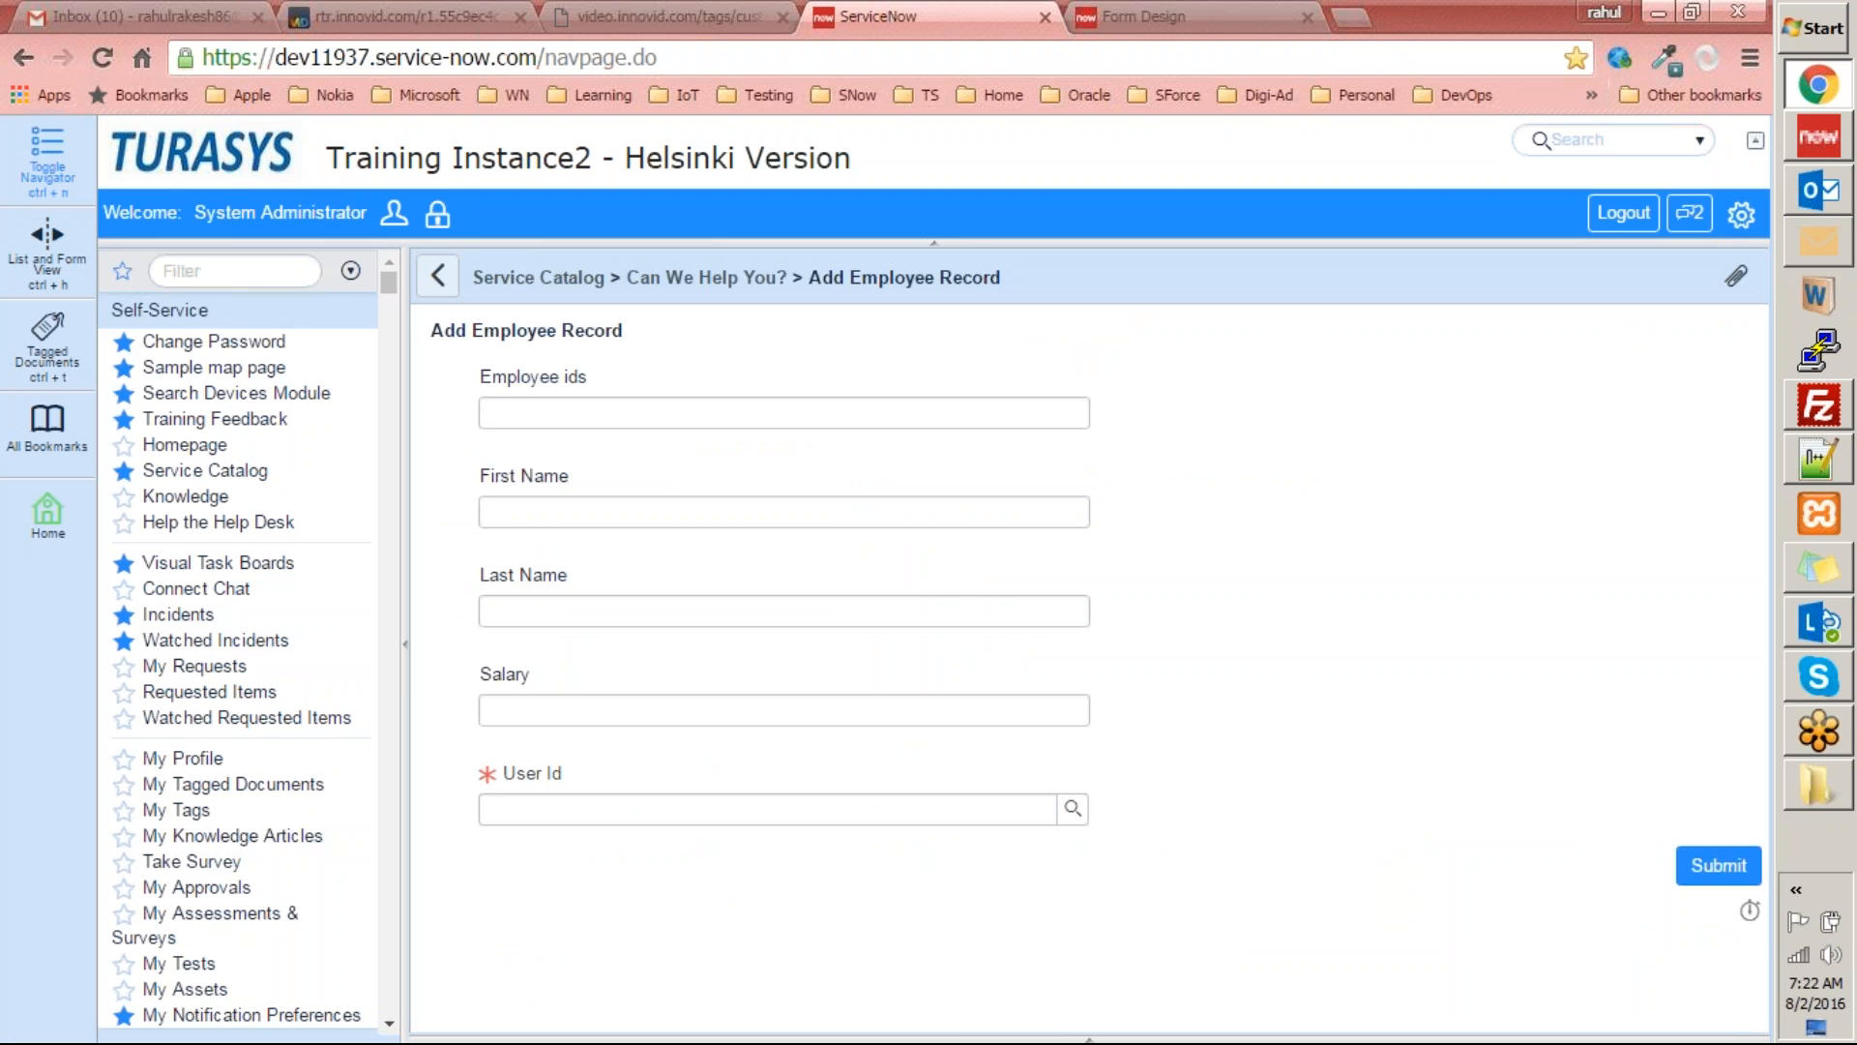
Return to the Self Service homepage and view the Can We Help You? and Top Requests sections.
click(192, 267)
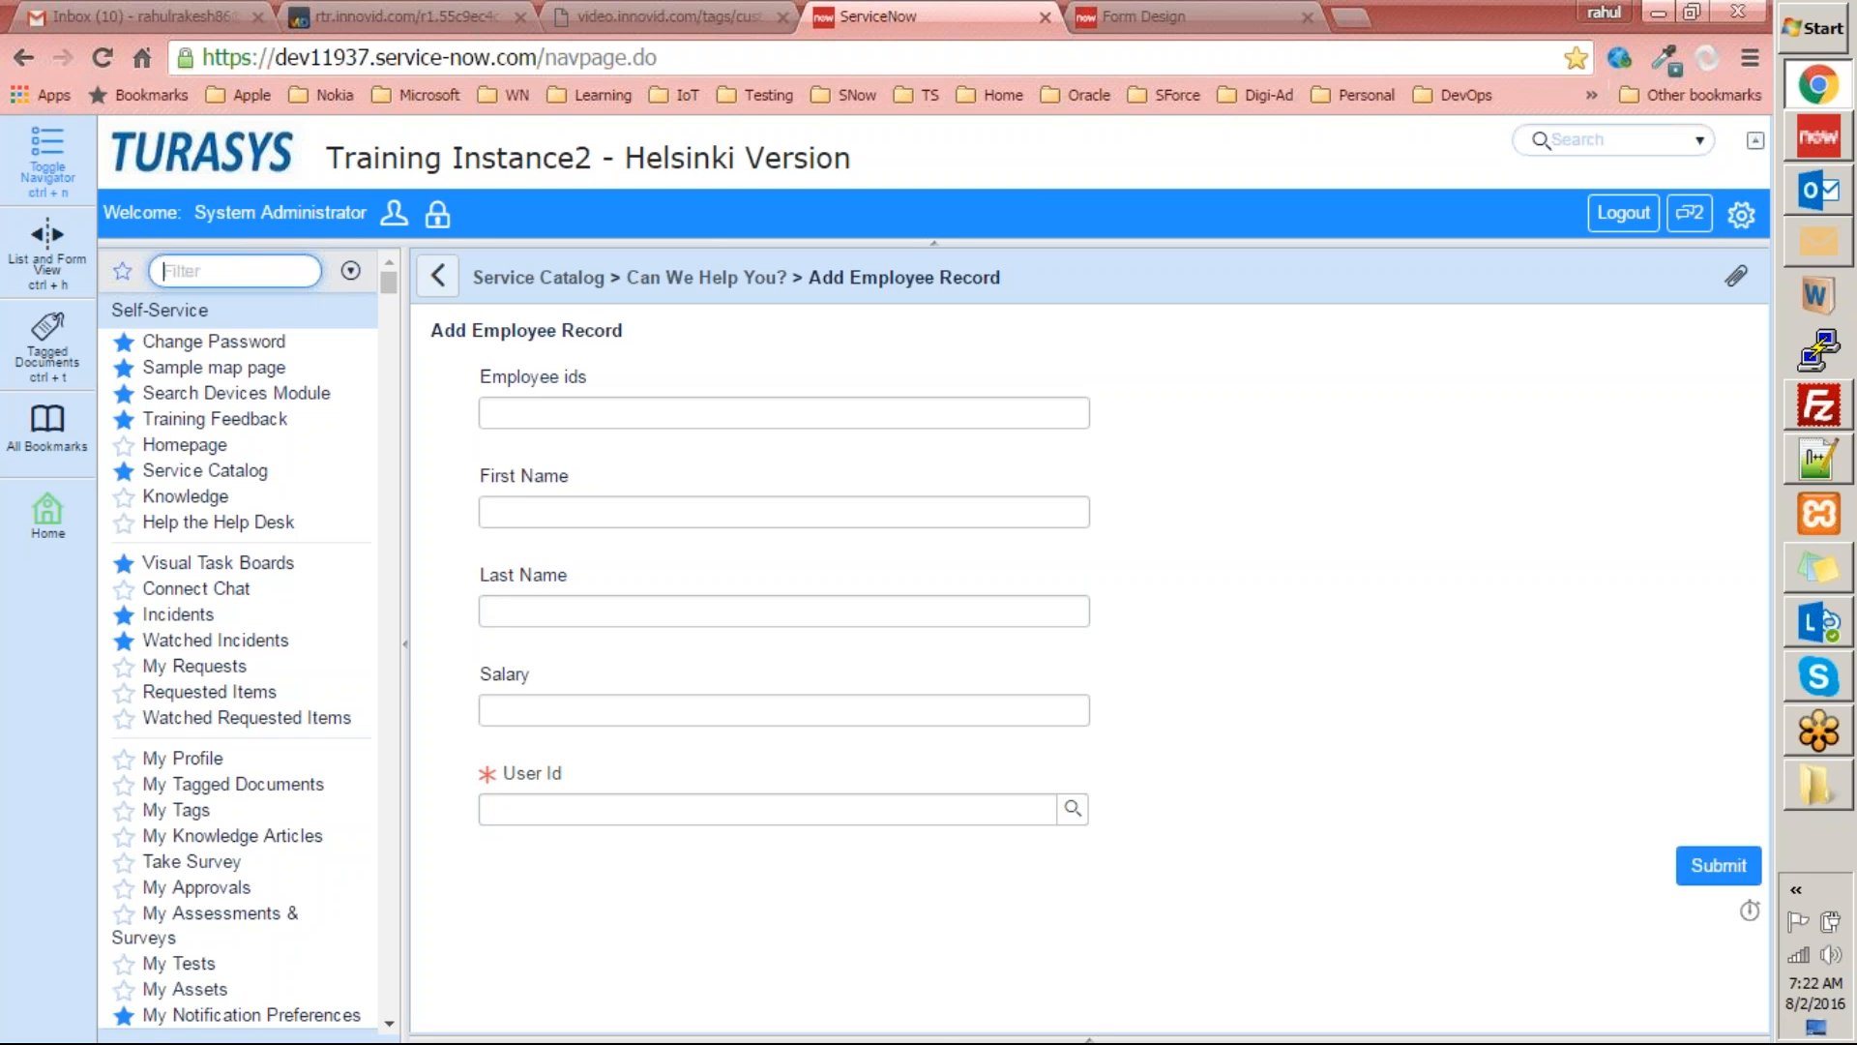
click(225, 137)
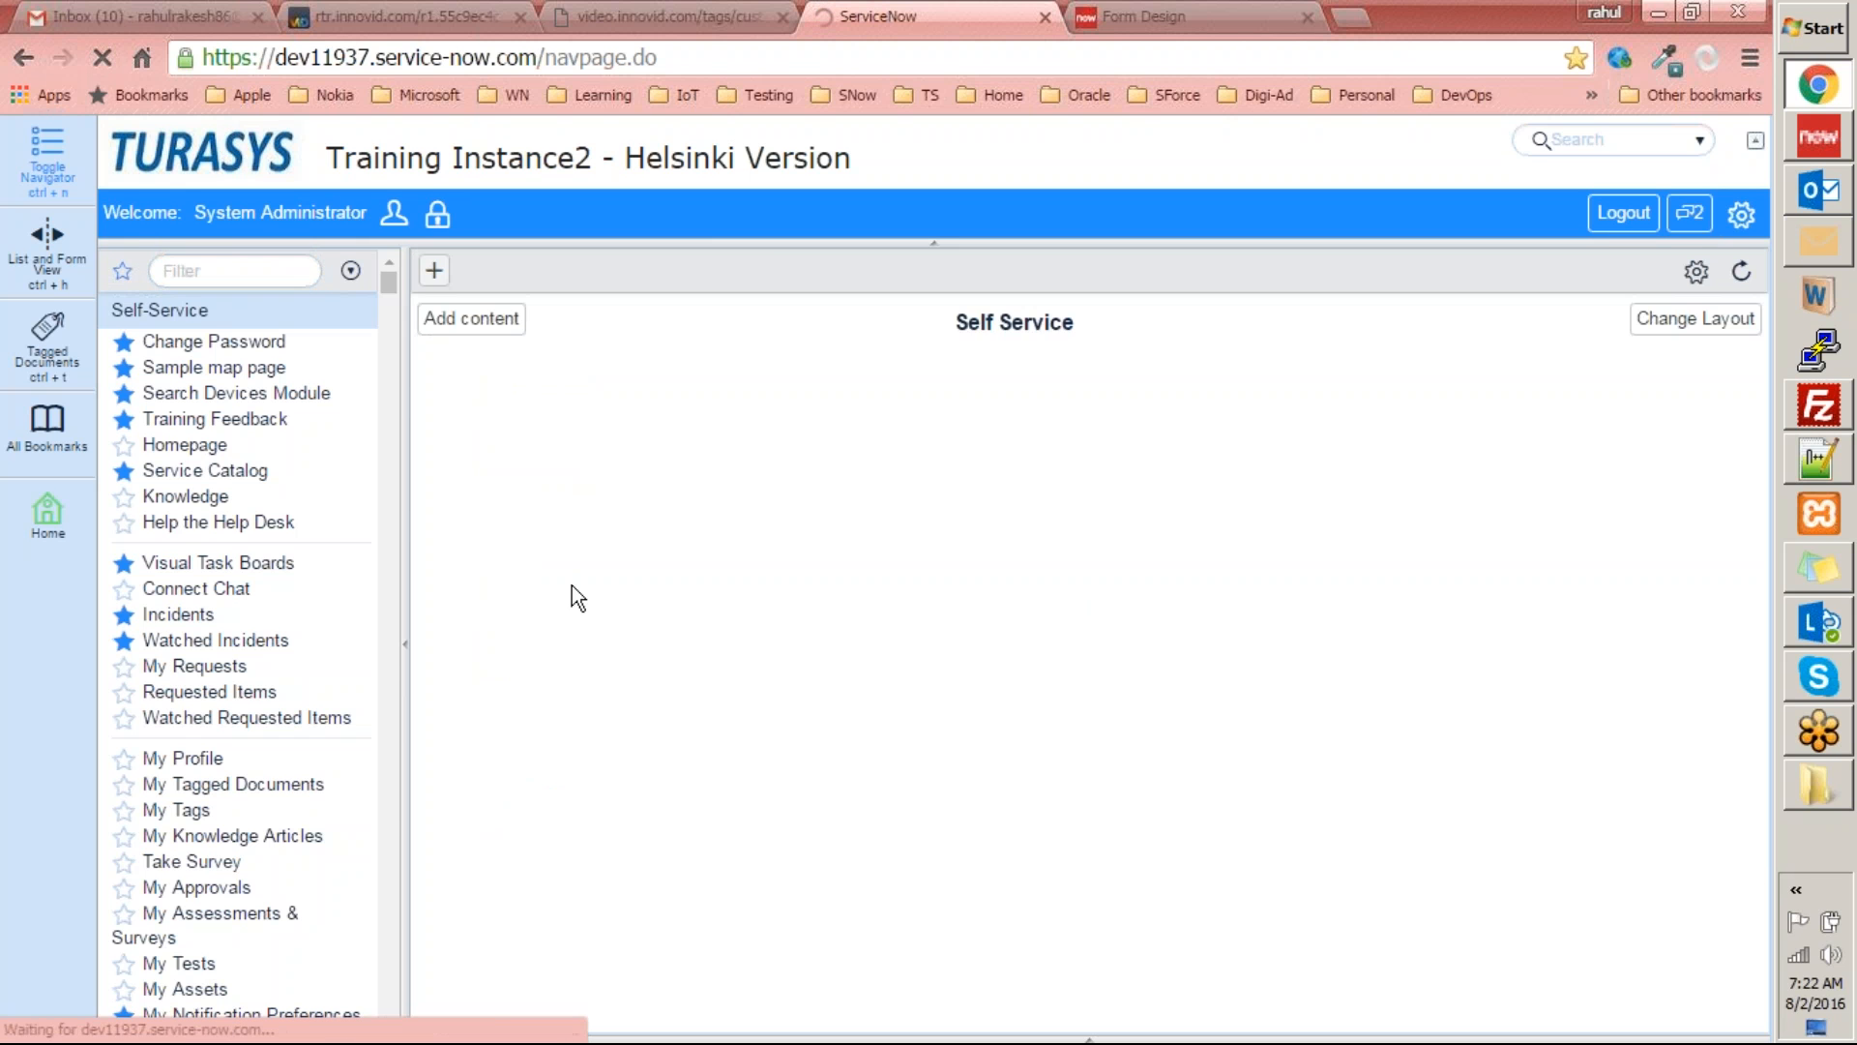
scroll(601, 648, down, 3)
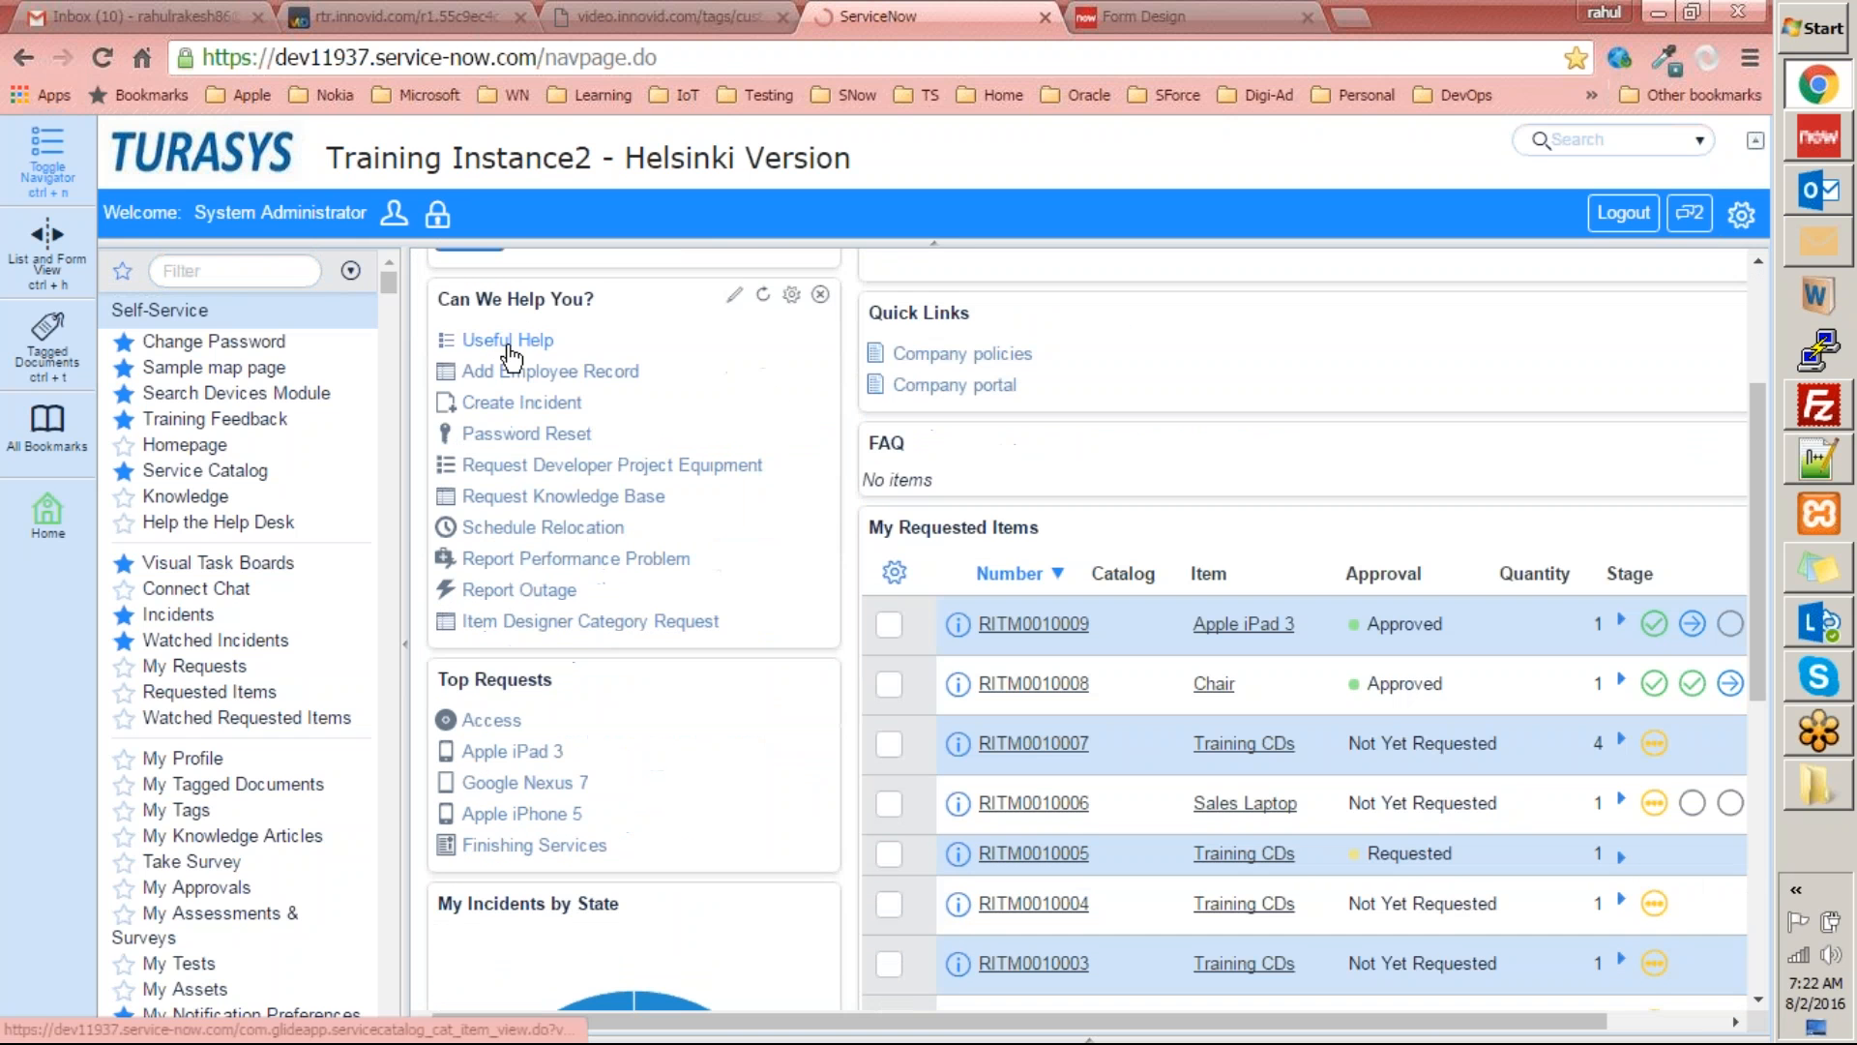